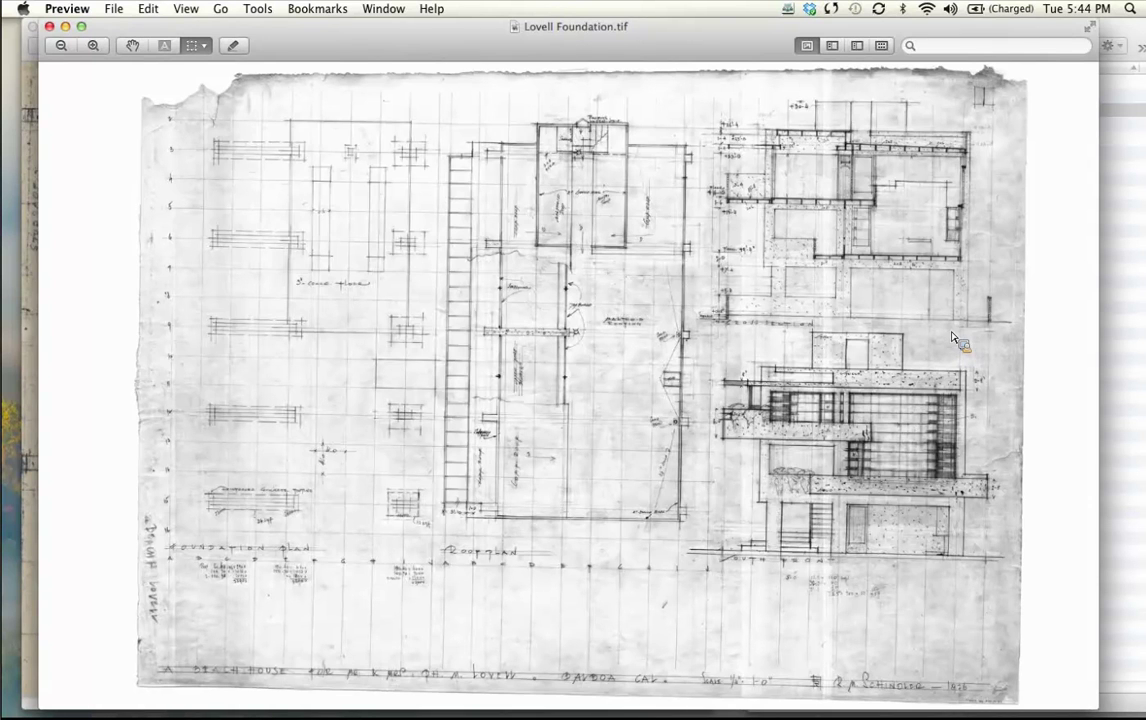
Examine the roof plan and the south front elevation on the Lovell Foundation drawing
left_click(93, 46)
left_click(93, 46)
left_click(94, 51)
left_click(94, 51)
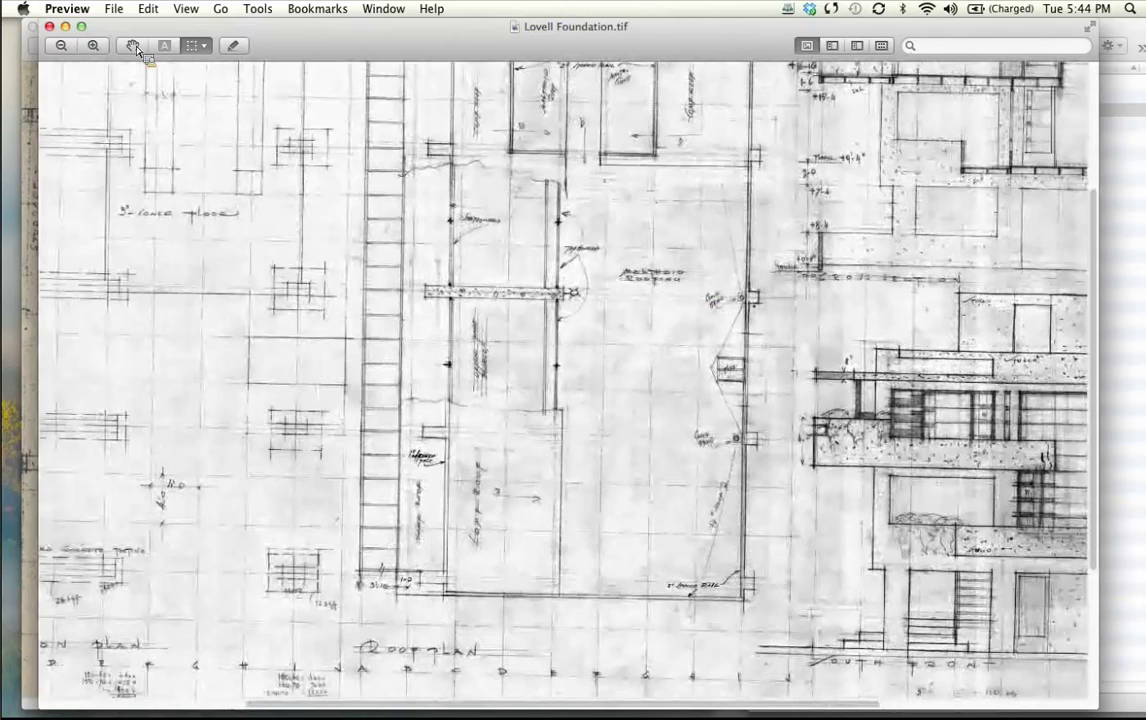
left_click(132, 46)
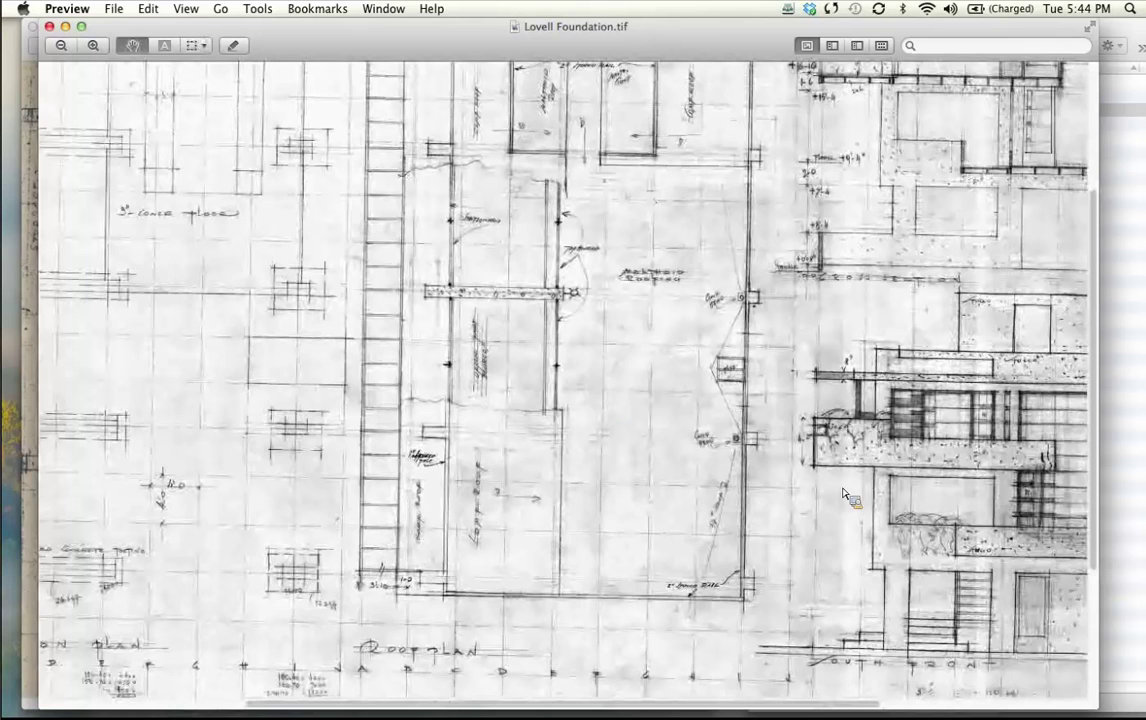
scroll(571, 378, "right", 3)
scroll(571, 378, "down", 1)
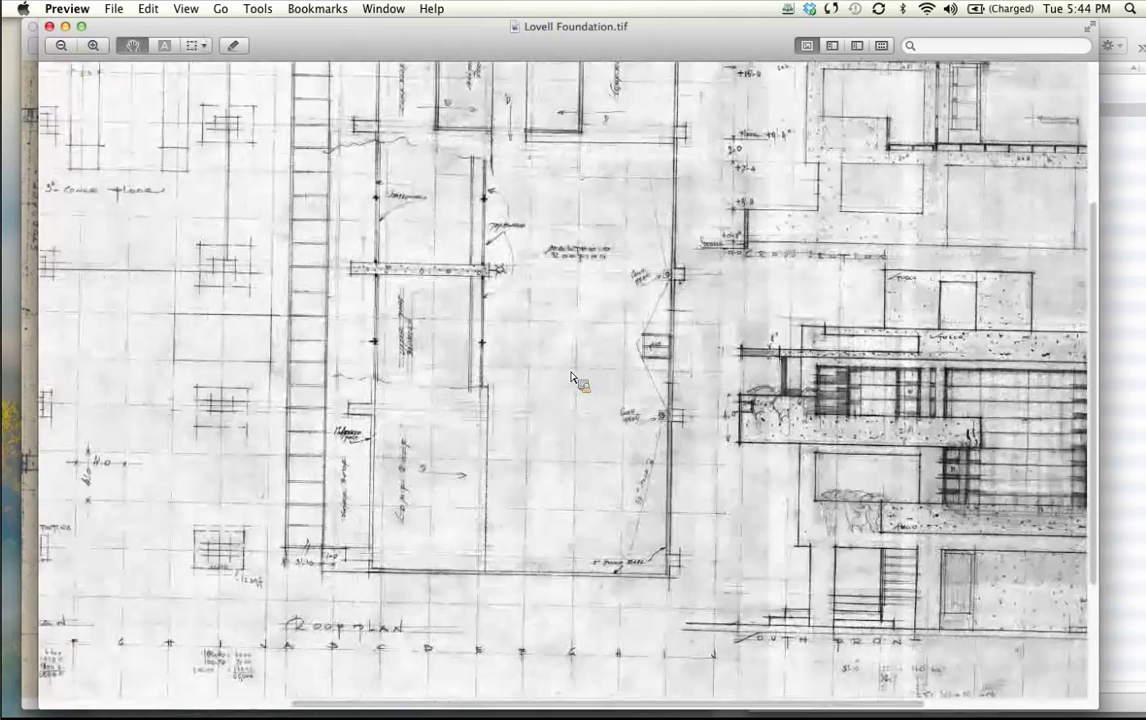
scroll(571, 378, "right", 5)
scroll(574, 385, "down", 2)
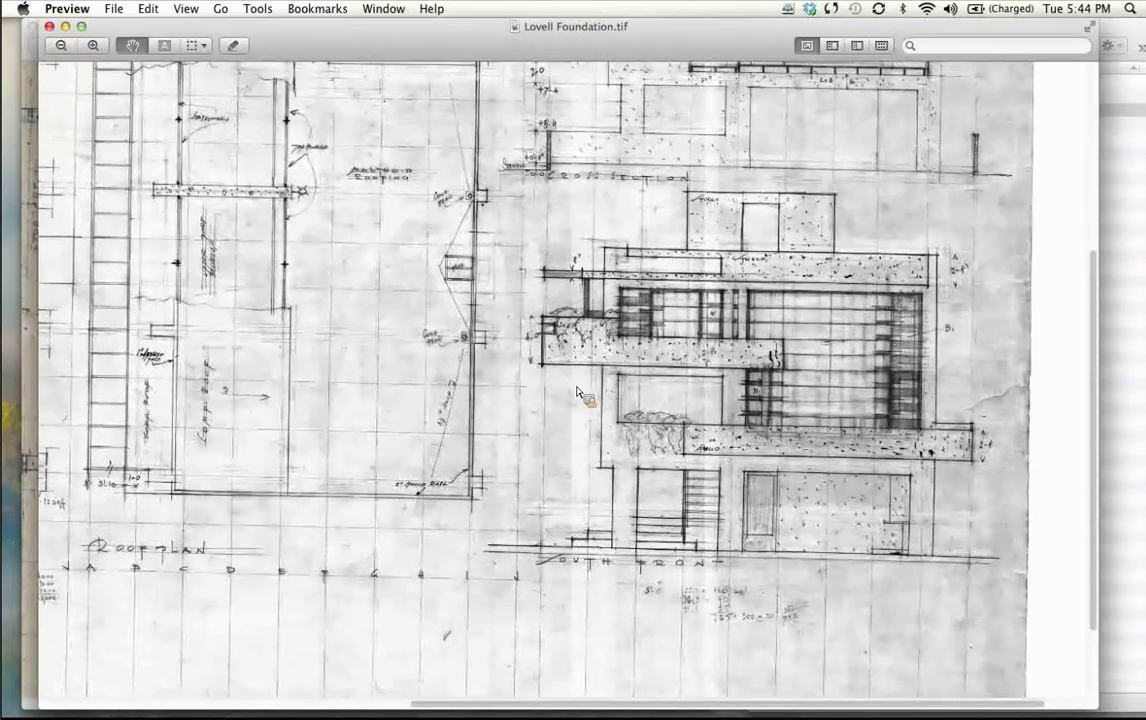
left_click_drag(577, 393, 676, 465)
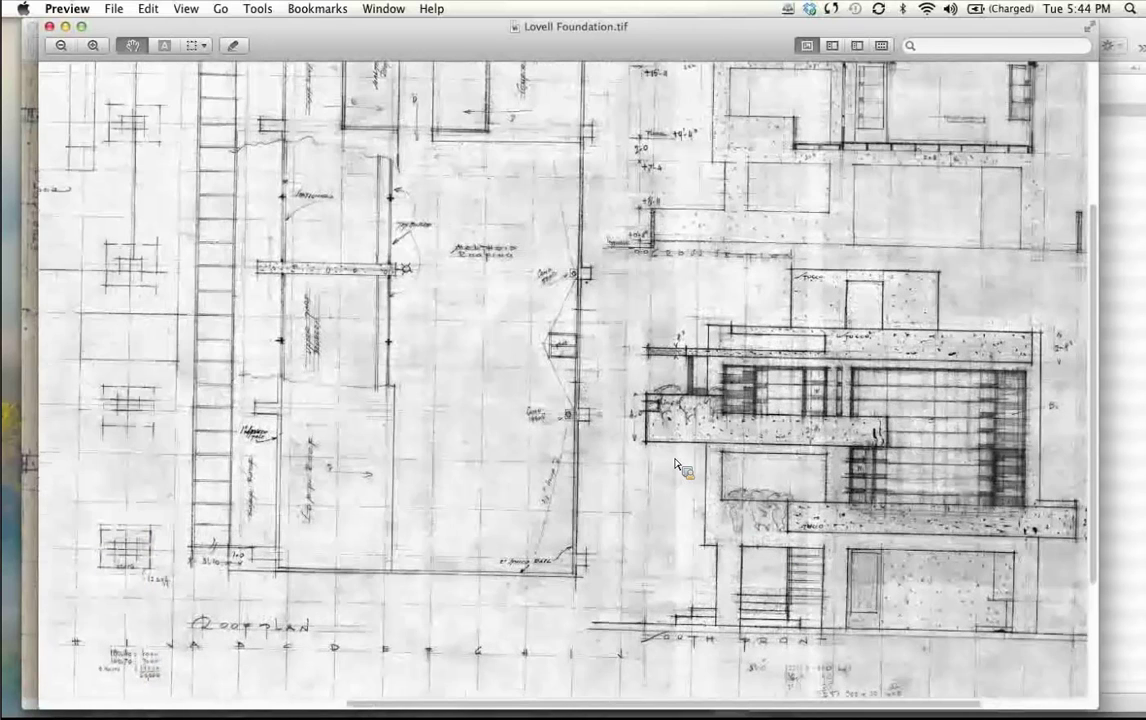
scroll(676, 465, "down", 1)
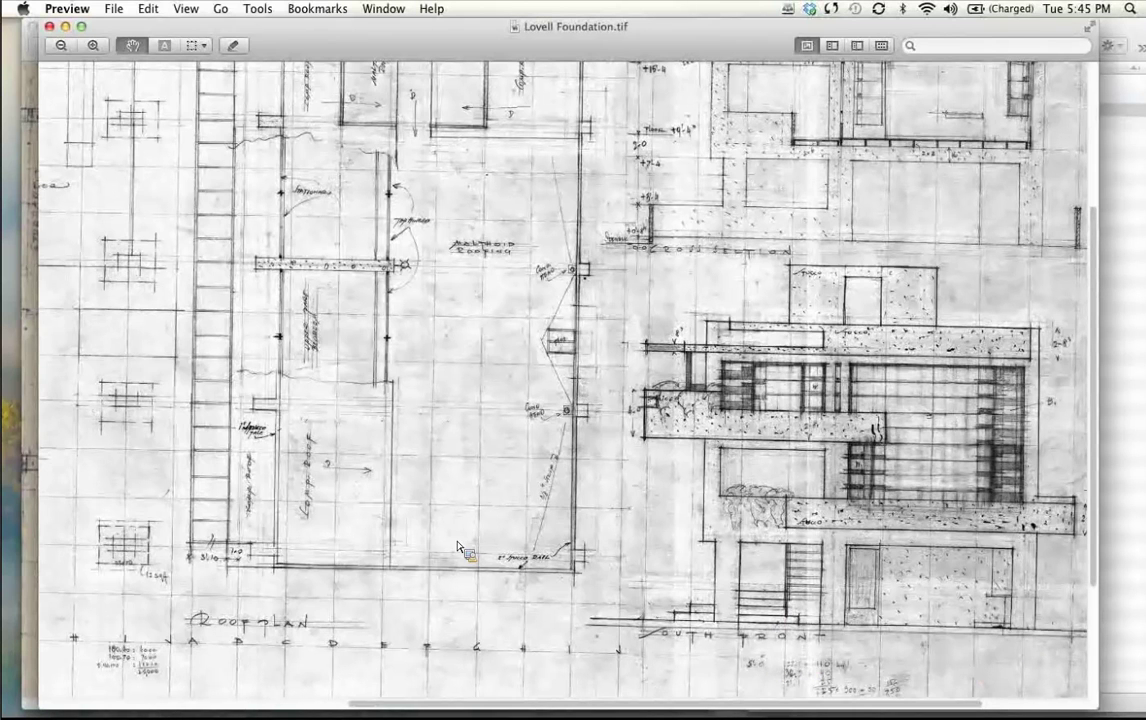
left_click_drag(450, 538, 848, 571)
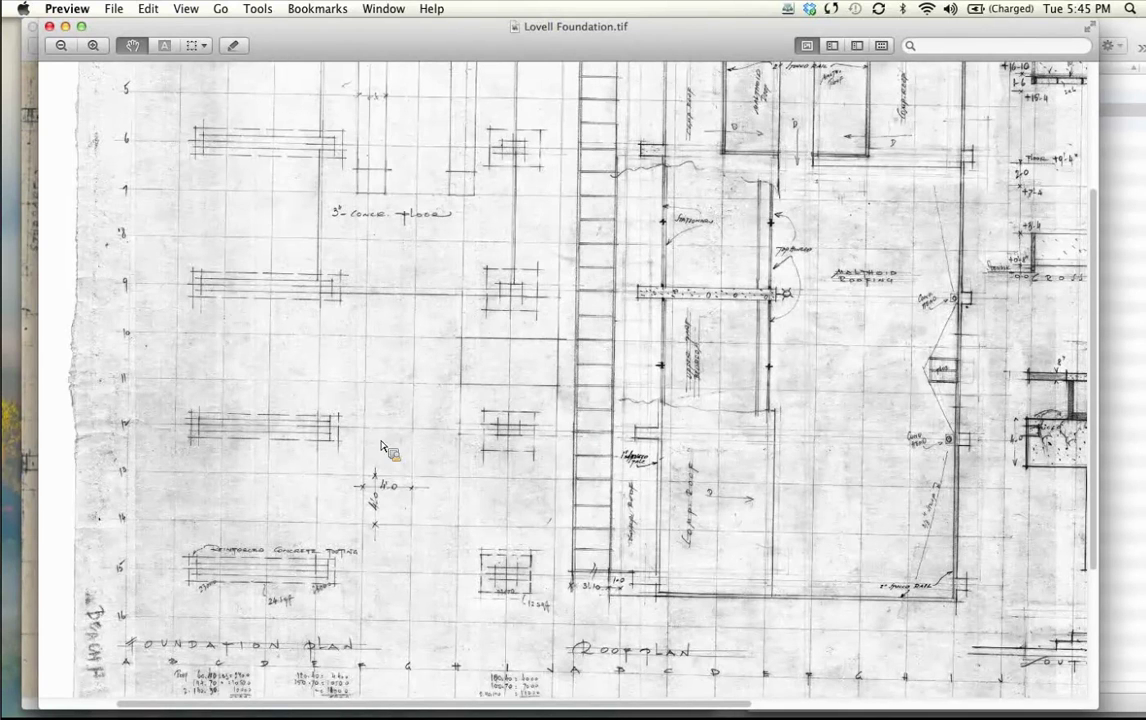
Examine the foundation plan's concrete footings, lettered and numbered grid lines, and grid spacing dimensions up close
left_click(96, 48)
left_click(97, 50)
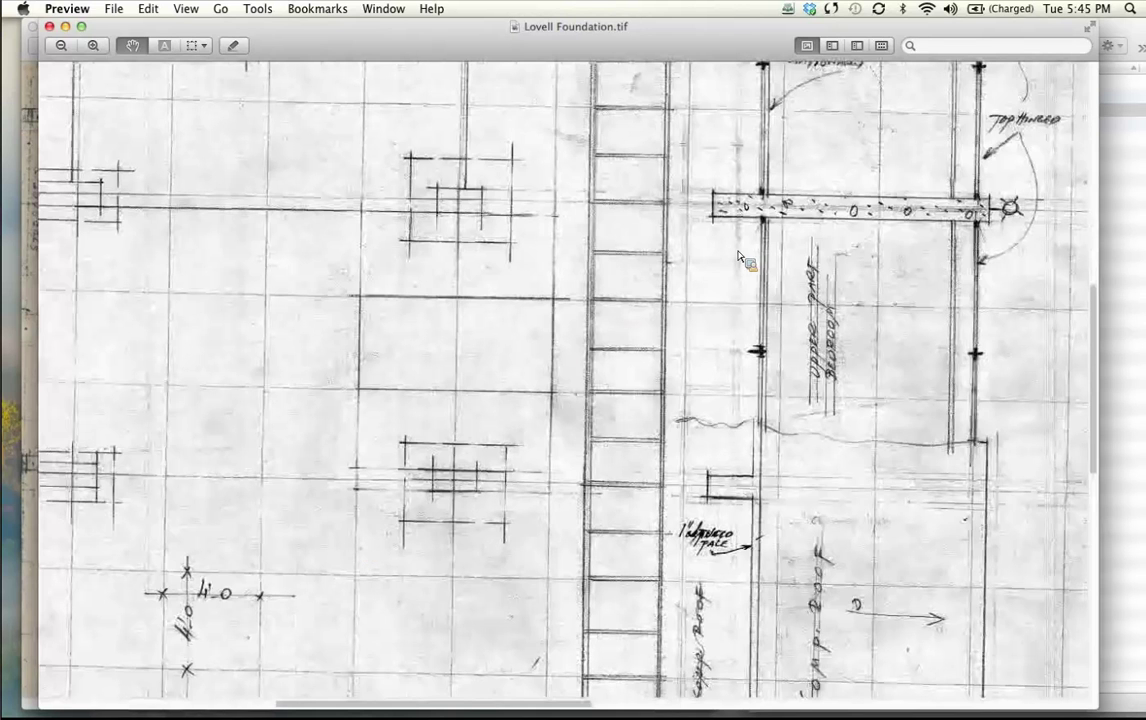
scroll(665, 235, "down", 5)
scroll(665, 235, "left", 5)
scroll(441, 497, "down", 3)
scroll(441, 497, "left", 5)
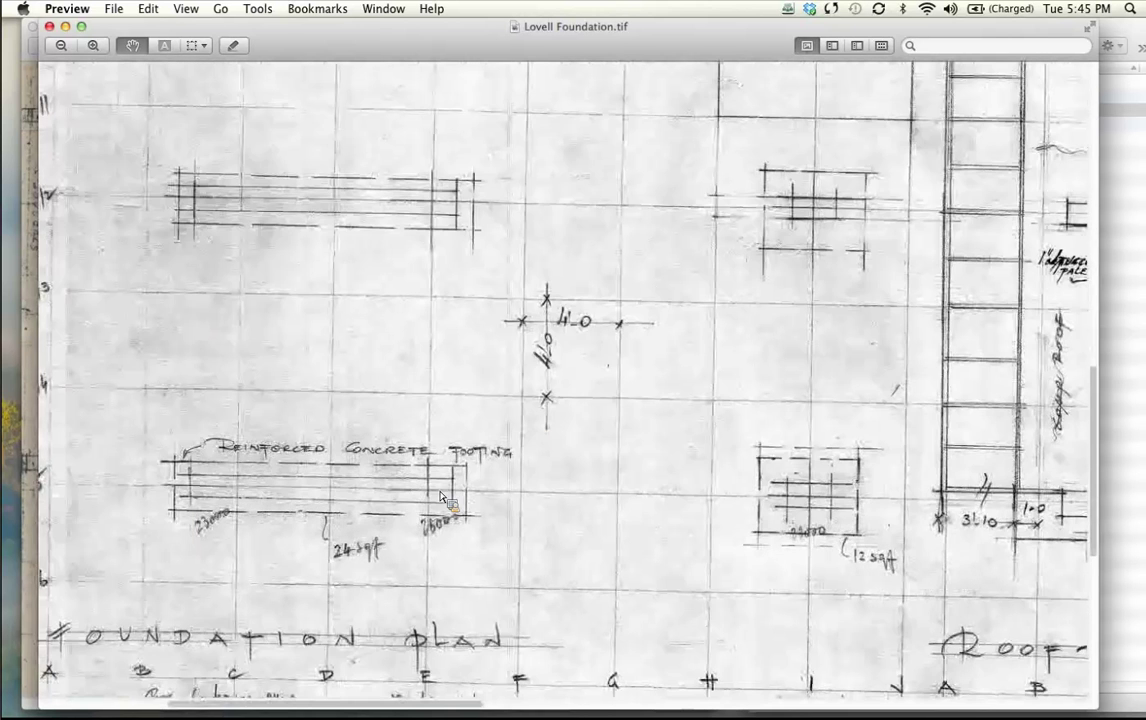
scroll(441, 497, "left", 1)
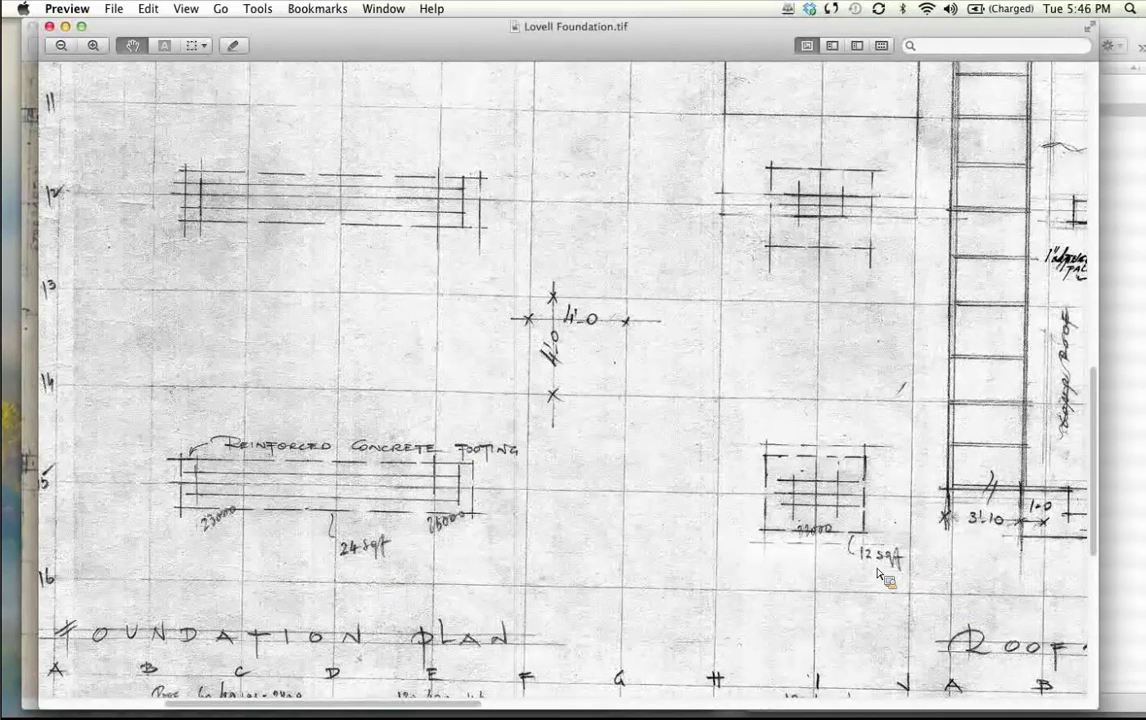
scroll(866, 576, "right", 2)
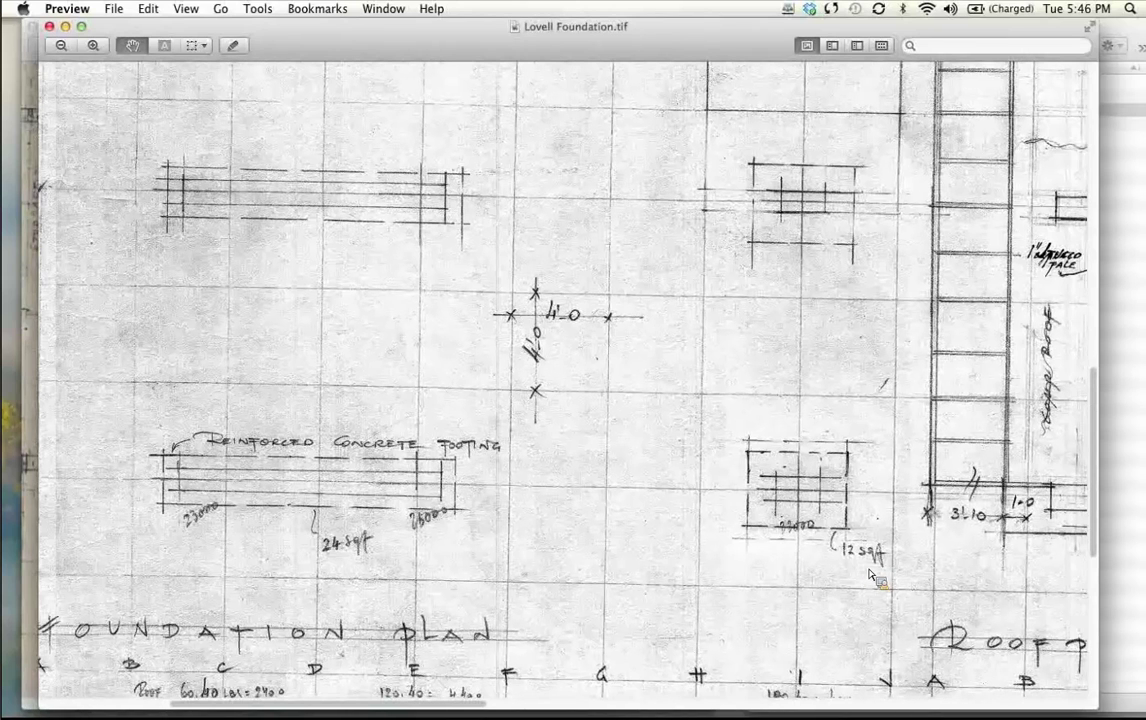
scroll(850, 570, "right", 3)
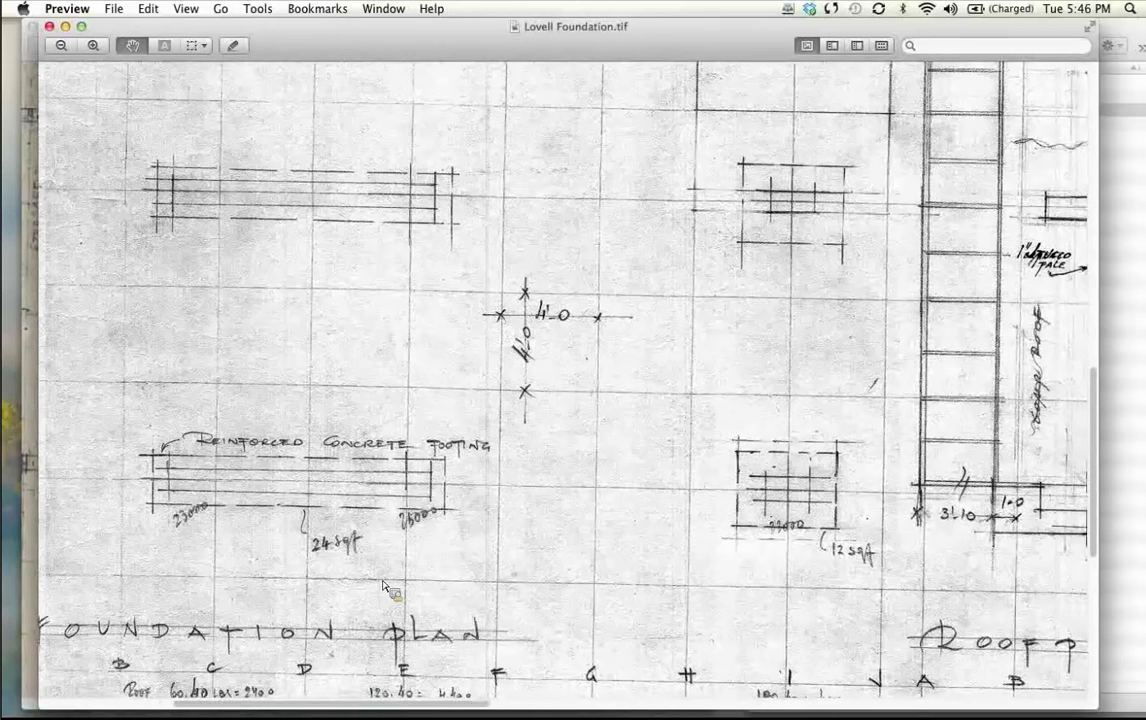
scroll(320, 550, "right", 5)
scroll(250, 590, "down", 2)
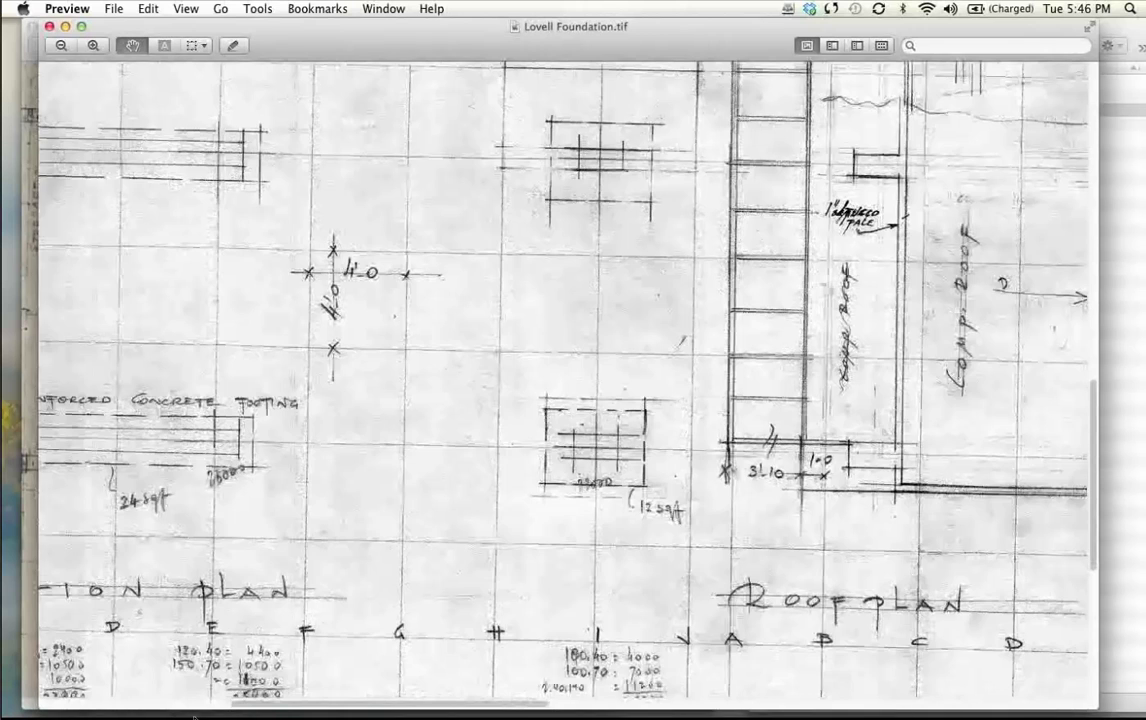
Examine the roof plan's walls and notes against the grid, and return to the footings on the foundation plan
scroll(500, 380, "right", 2)
scroll(563, 383, "right", 10)
scroll(563, 383, "up", 2)
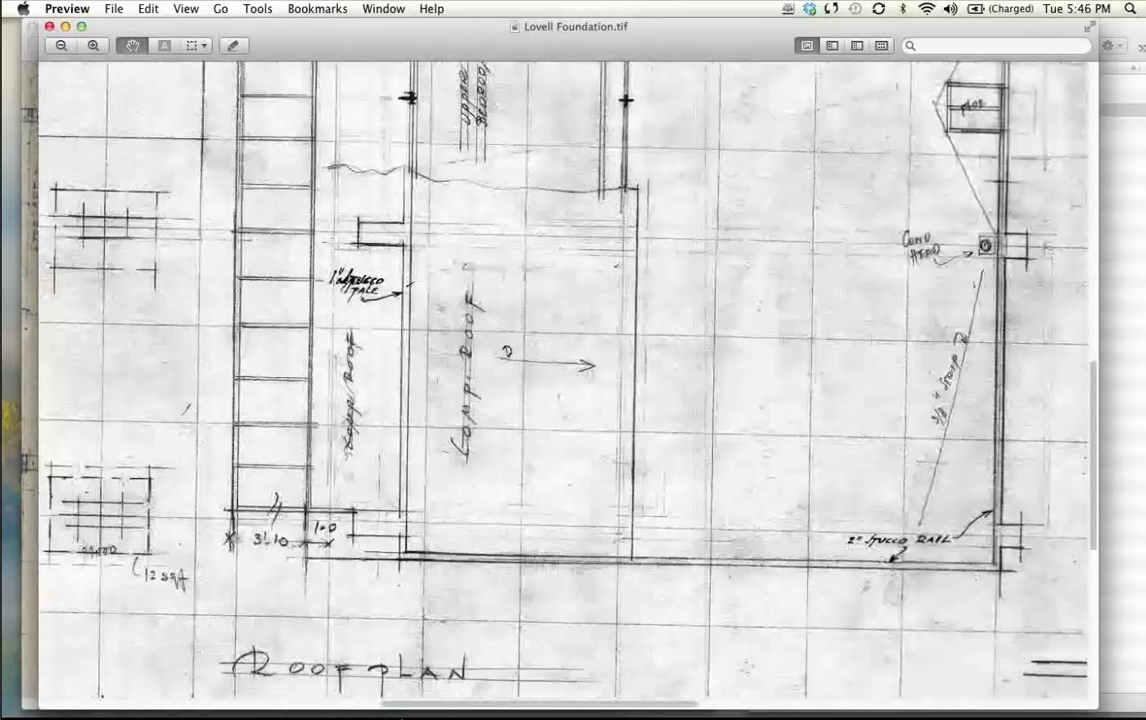
scroll(355, 640, "up", 4)
scroll(355, 640, "left", 2)
scroll(363, 521, "left", 3)
scroll(363, 521, "up", 1)
scroll(556, 454, "up", 4)
scroll(556, 454, "left", 2)
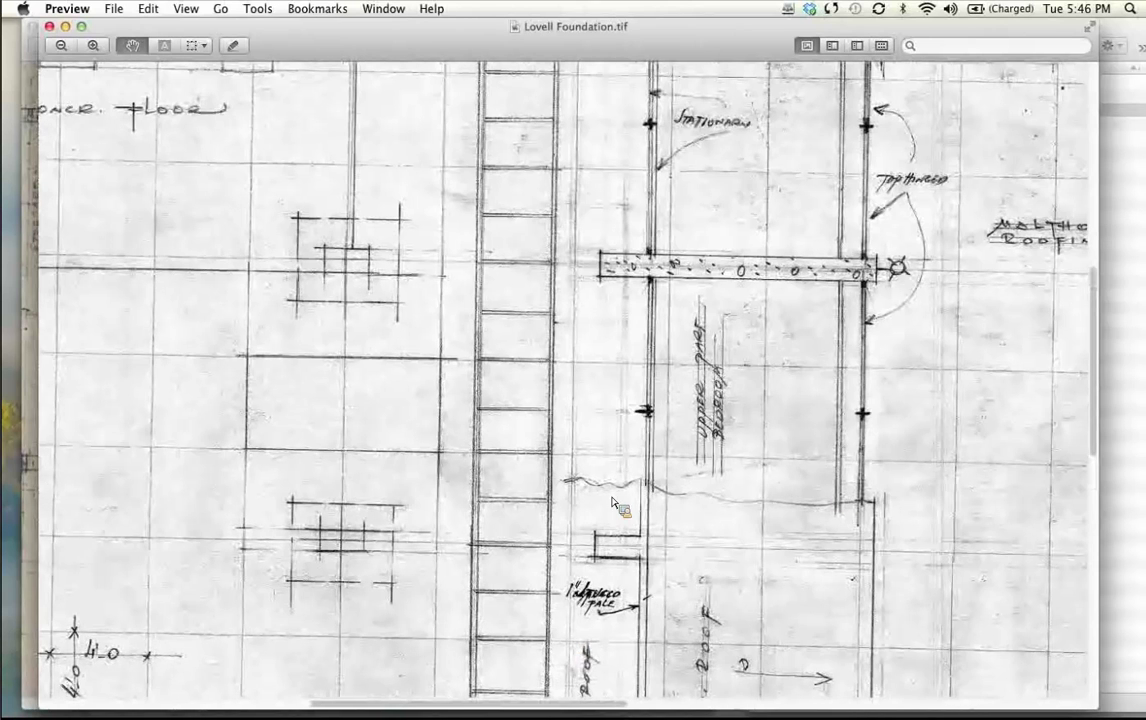
scroll(205, 466, "left", 10)
scroll(205, 466, "down", 2)
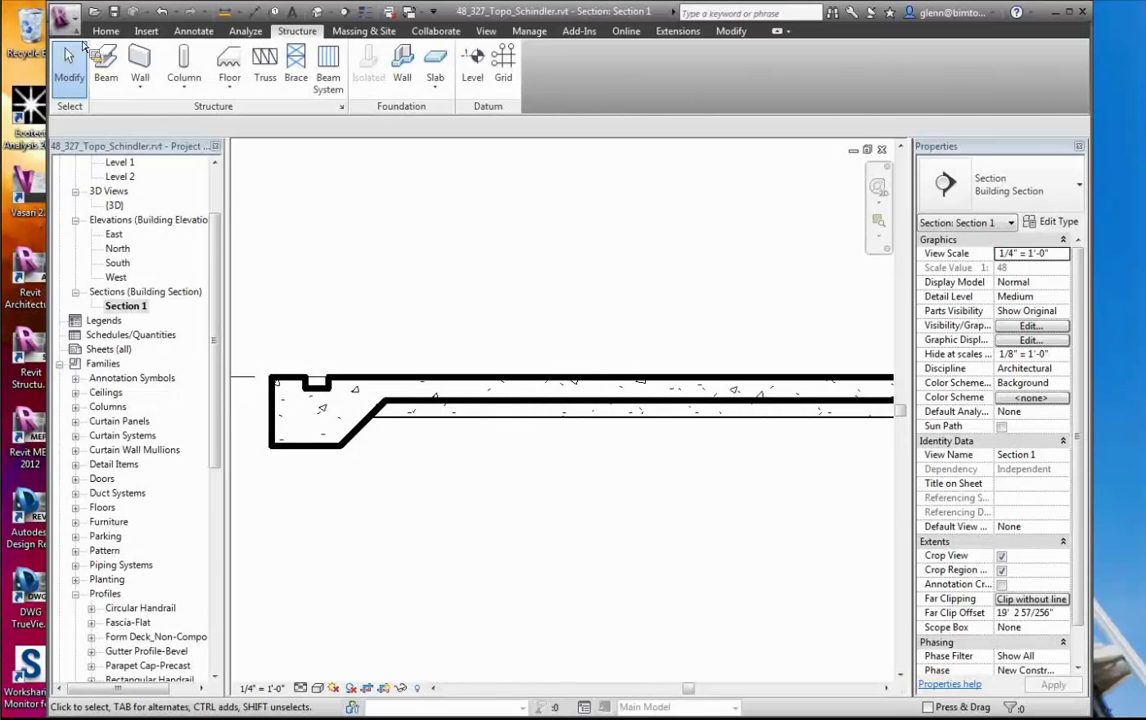
Create a new project from the preset template file and start the Grid tool in the Level 1 floor plan
left_click(63, 16)
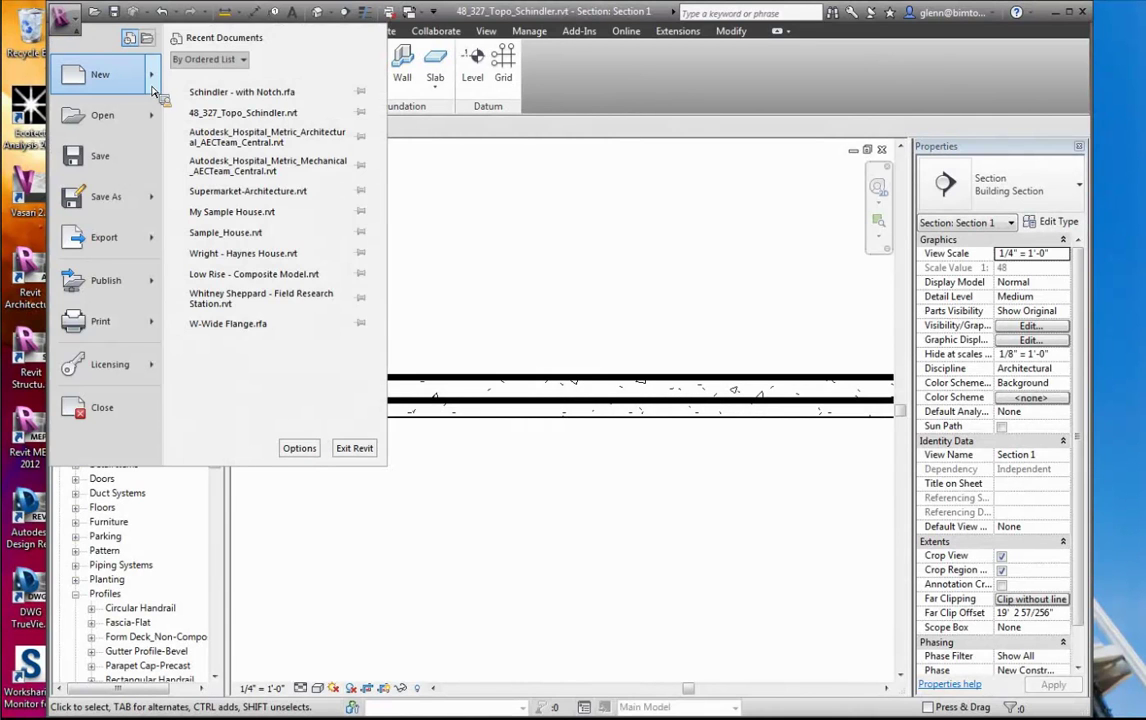
mouse_move(152, 88)
left_click(195, 95)
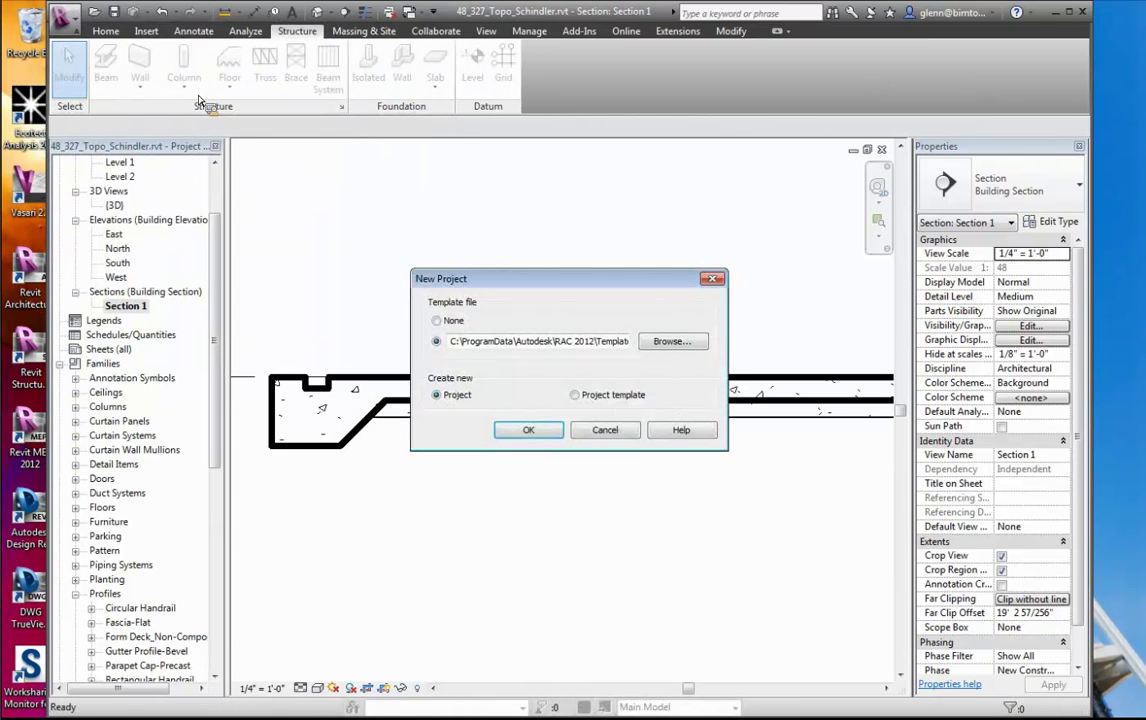
left_click(528, 432)
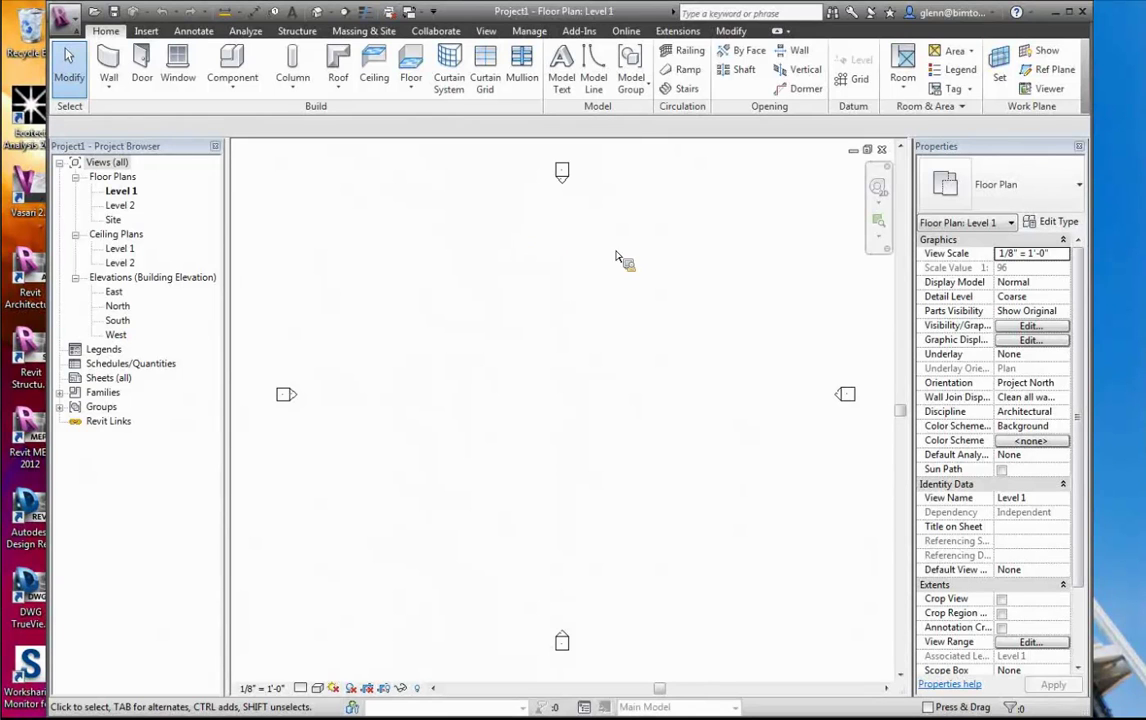
right_click(858, 84)
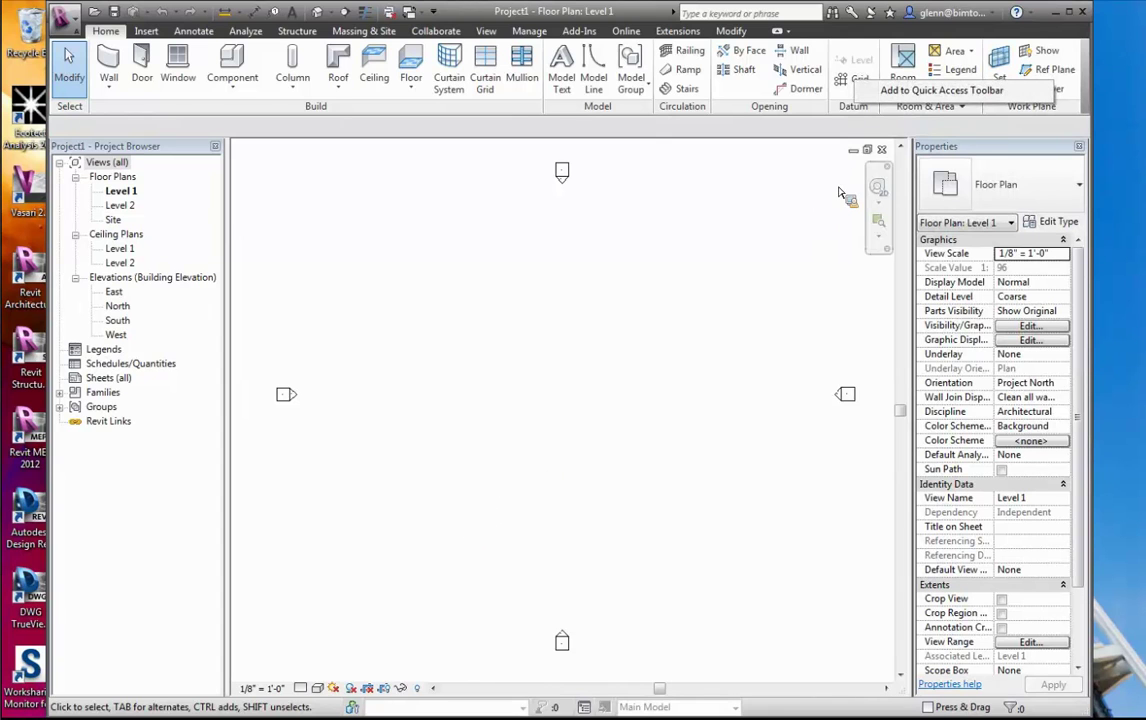
left_click(856, 84)
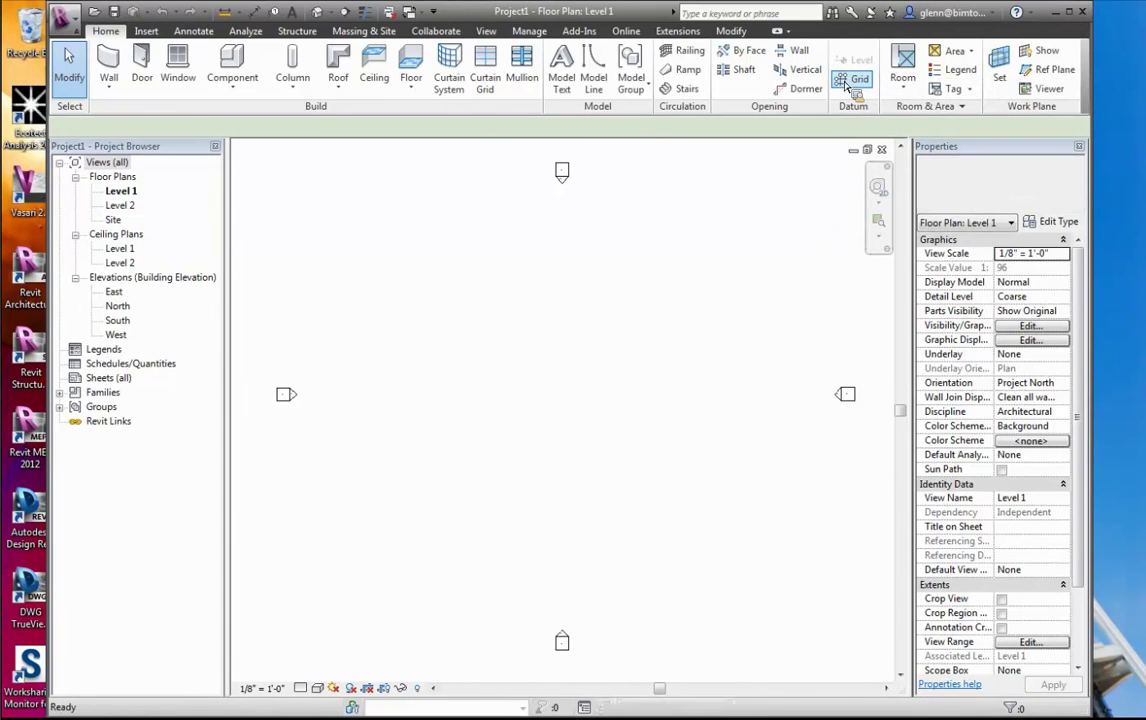
left_click(856, 84)
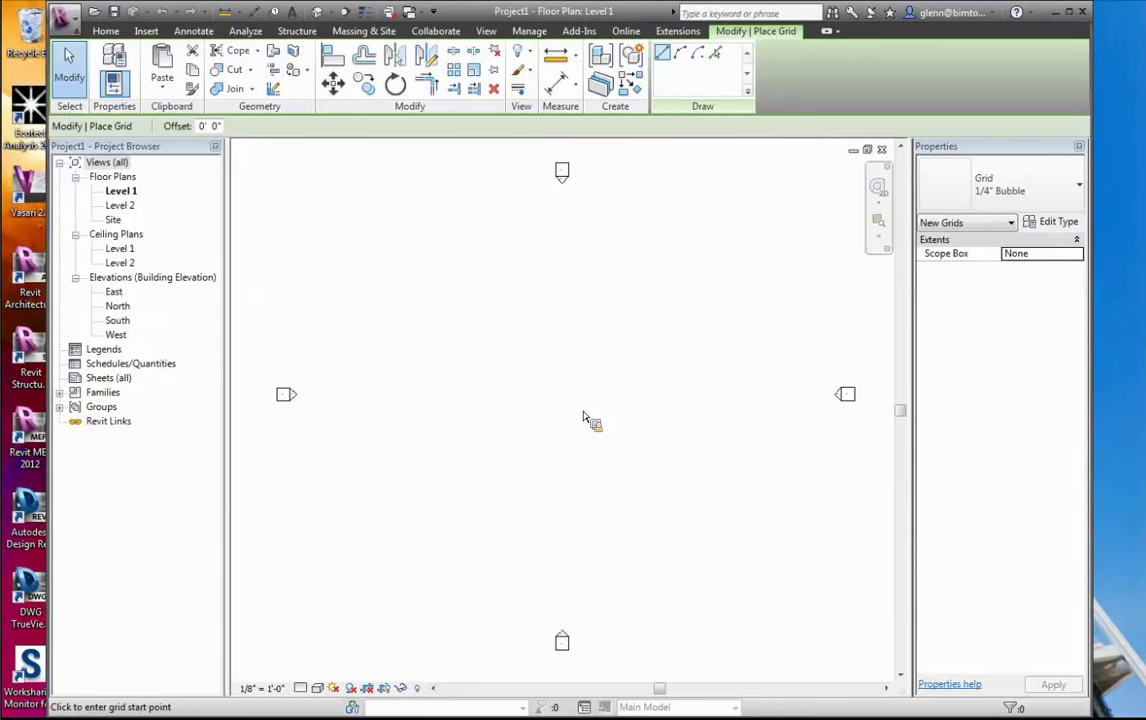
Switch to the Lovell Foundation drawing in Preview and review the grid layout across the whole sheet
key("ctrl+Right")
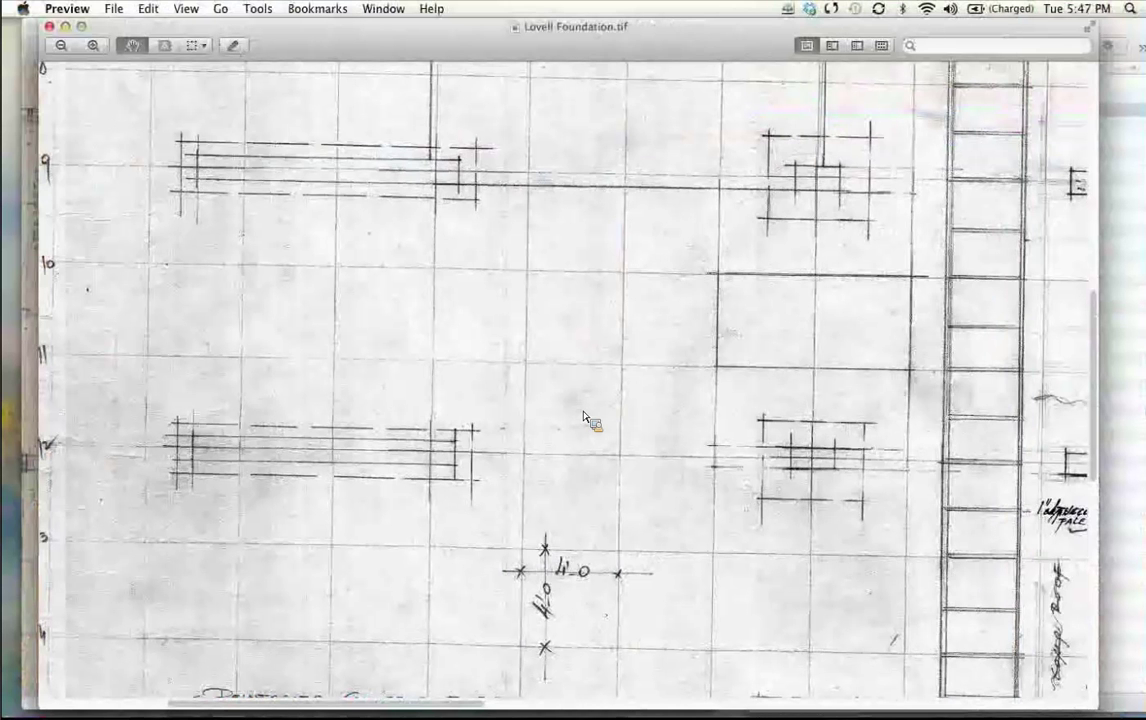
left_click(63, 50)
left_click(63, 50)
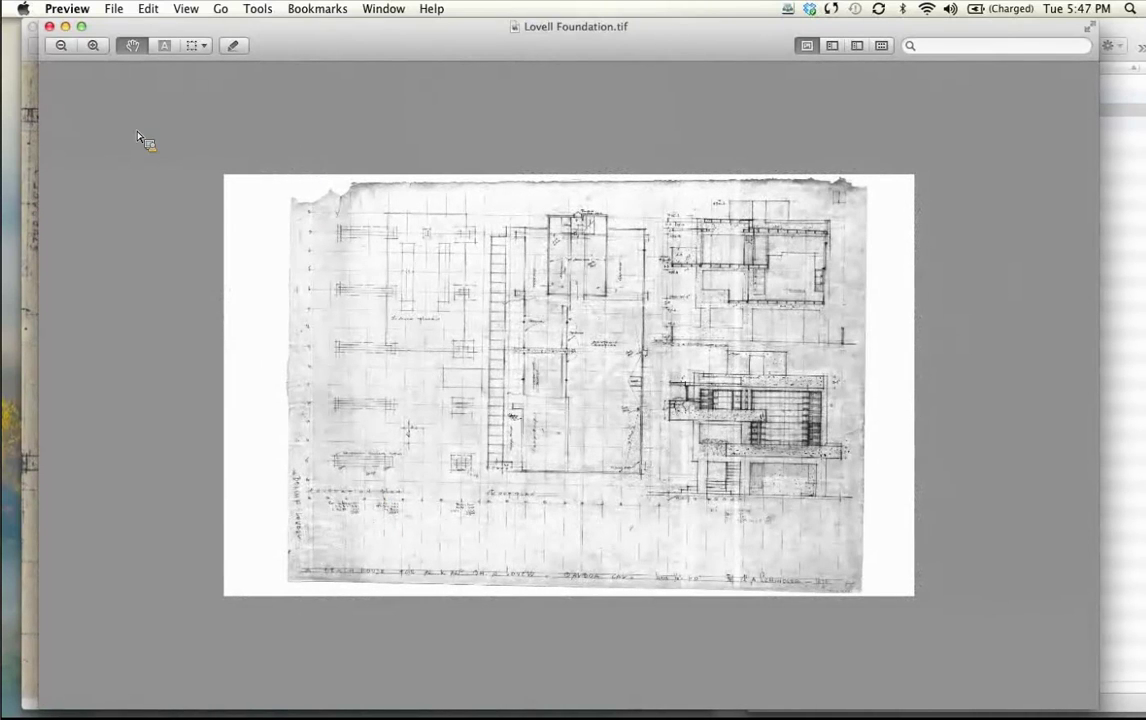
left_click(97, 57)
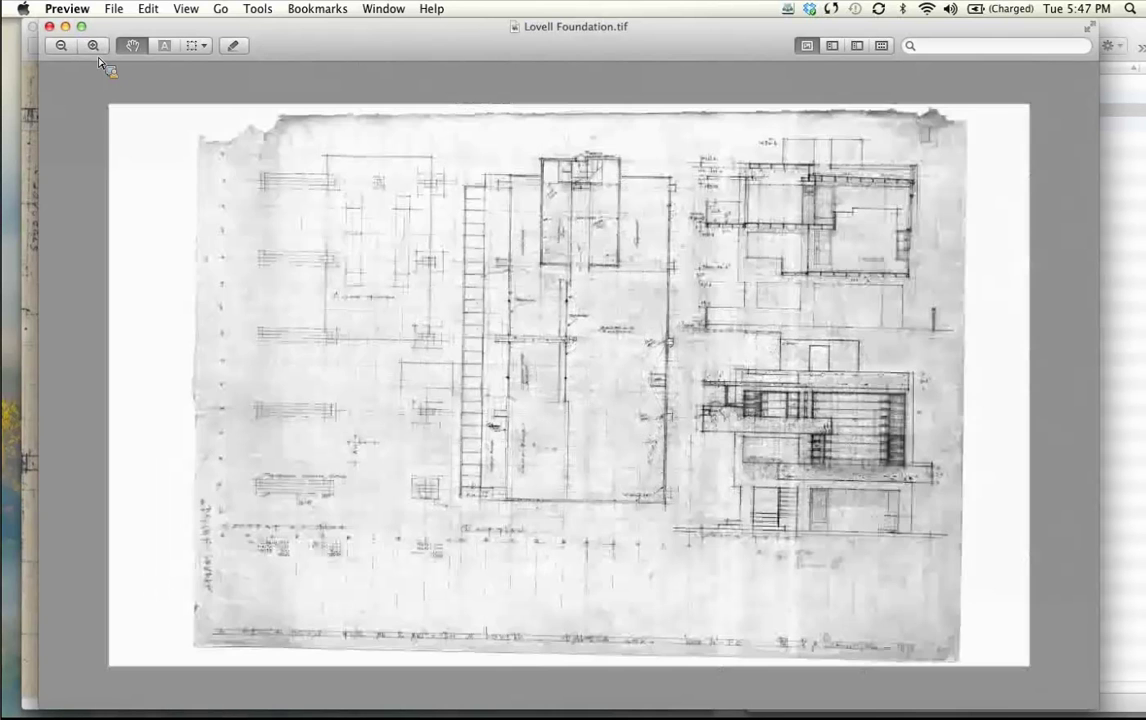
left_click(97, 57)
left_click(98, 58)
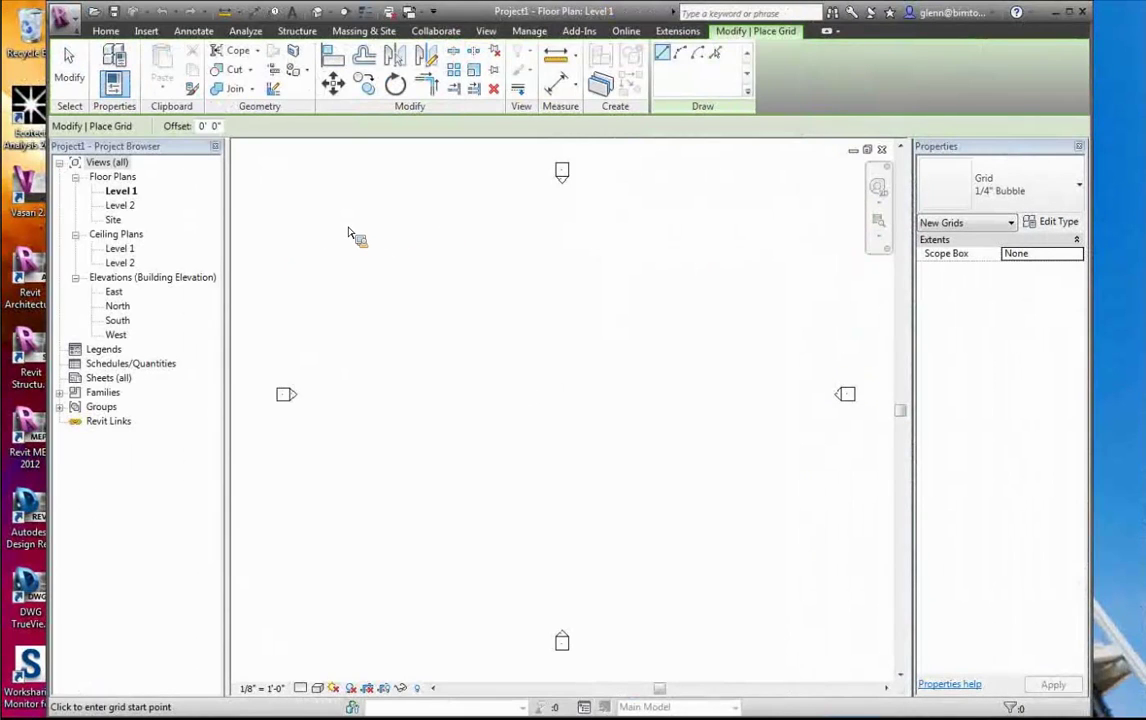
Draw two horizontal grid lines about 12' apart near the north elevation marker, with their ends aligned
left_click(300, 219)
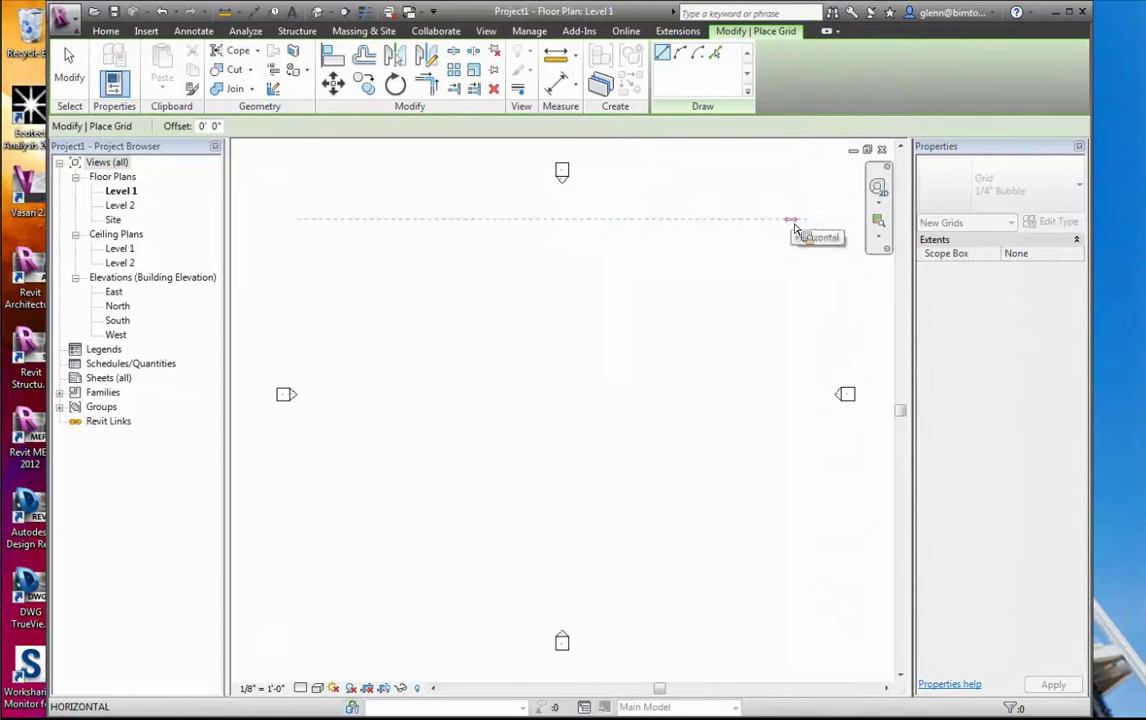
left_click(793, 220)
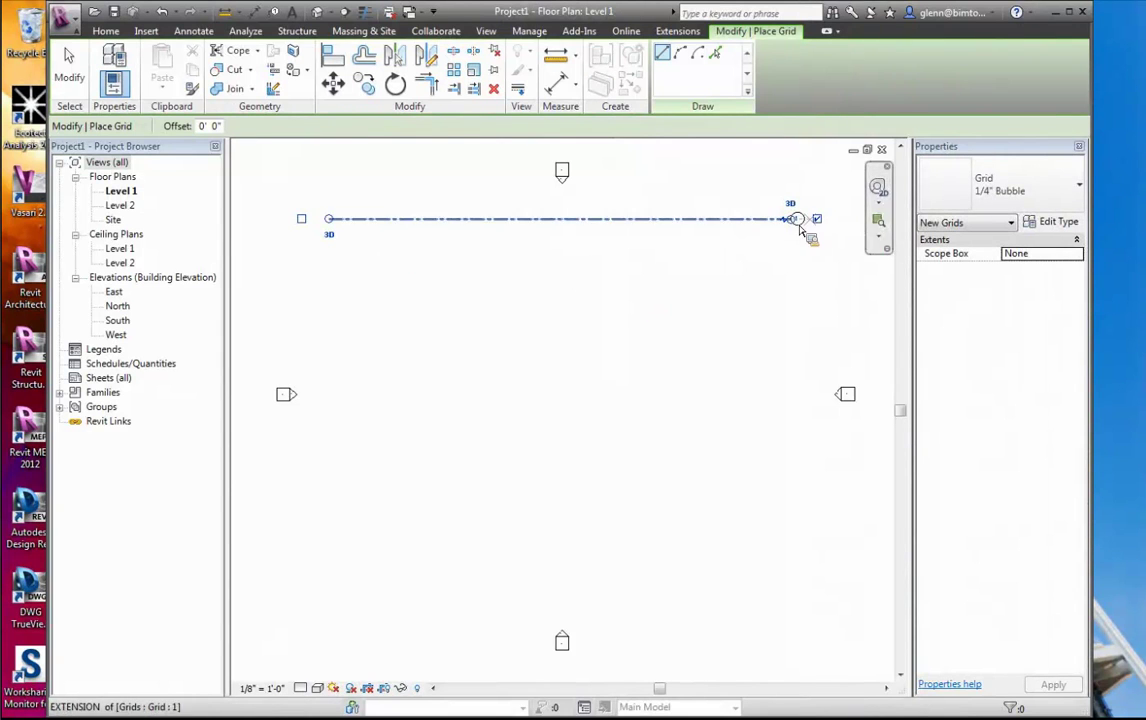
left_click(335, 266)
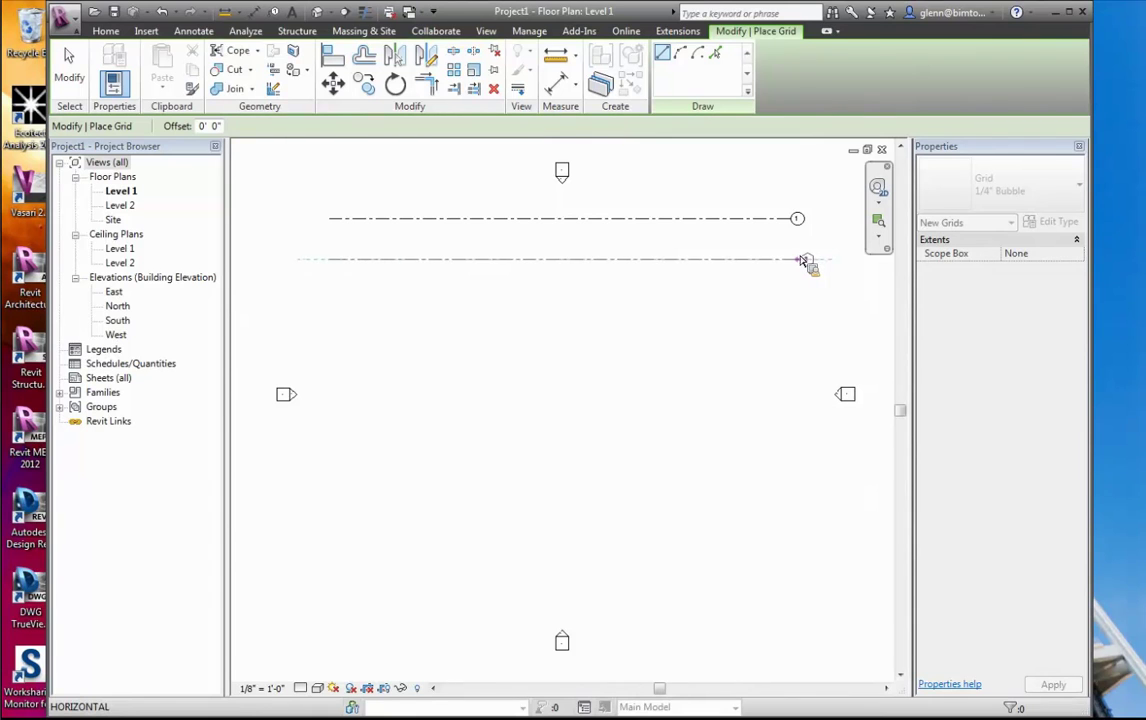
left_click(800, 260)
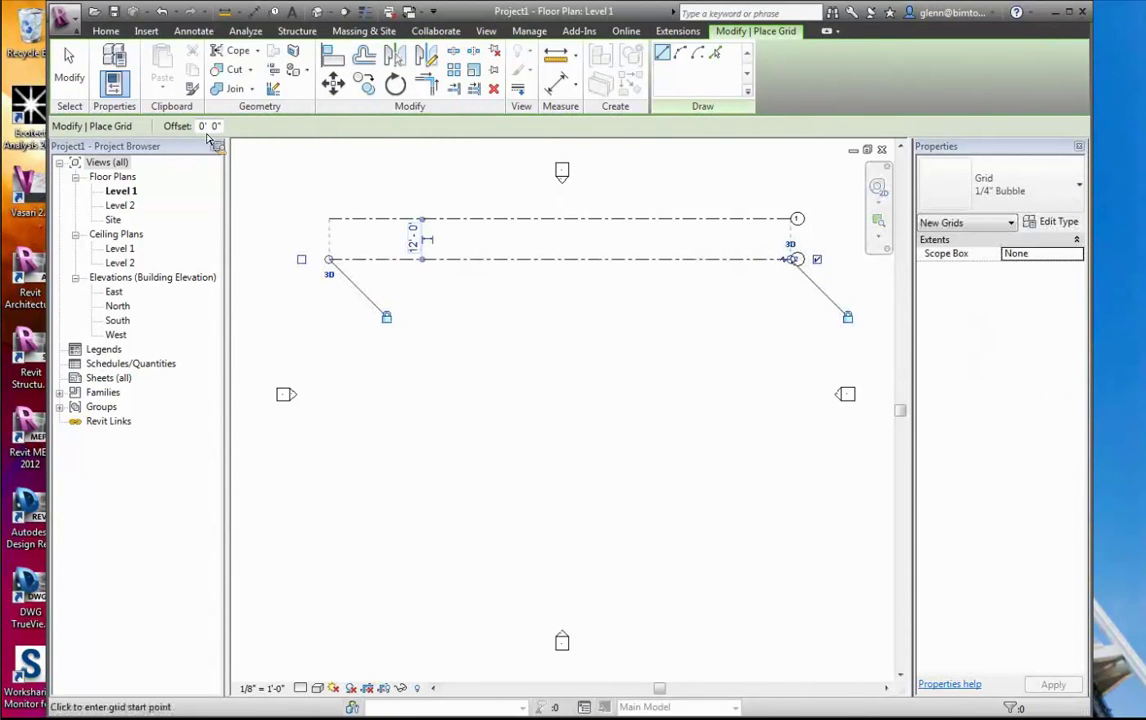
Set the spacing between grid lines 1 and 2 to 4'
left_click(70, 77)
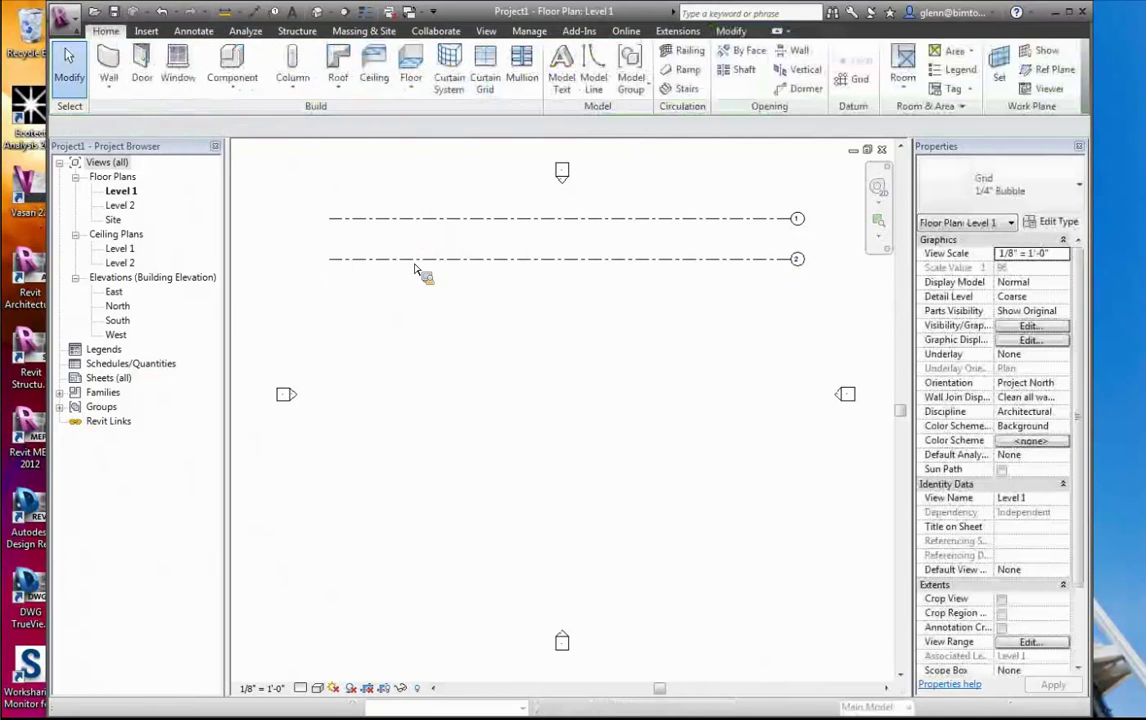
left_click(415, 268)
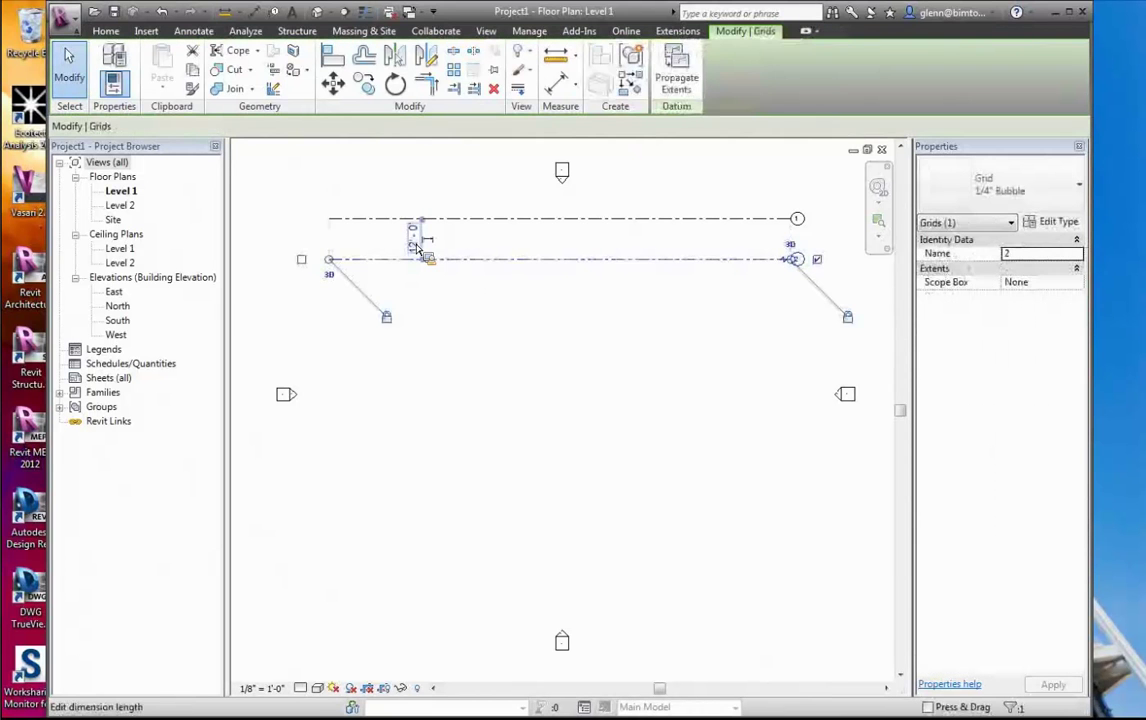
left_click(417, 248)
type("4")
key("Return")
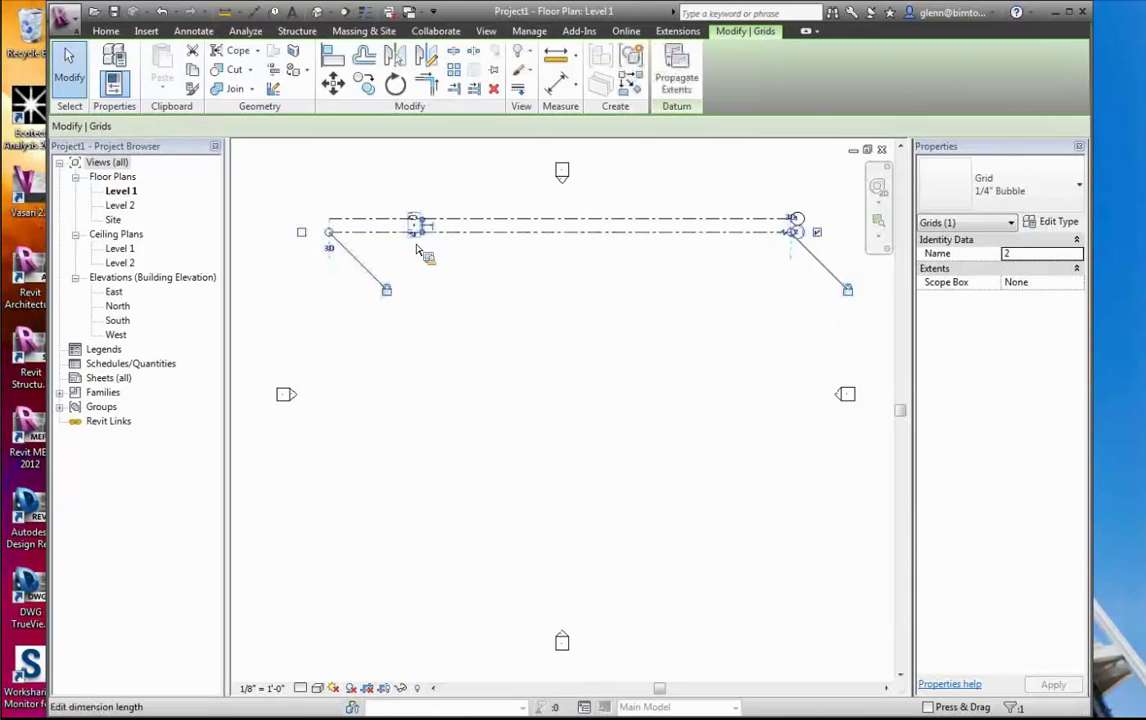
left_click(533, 336)
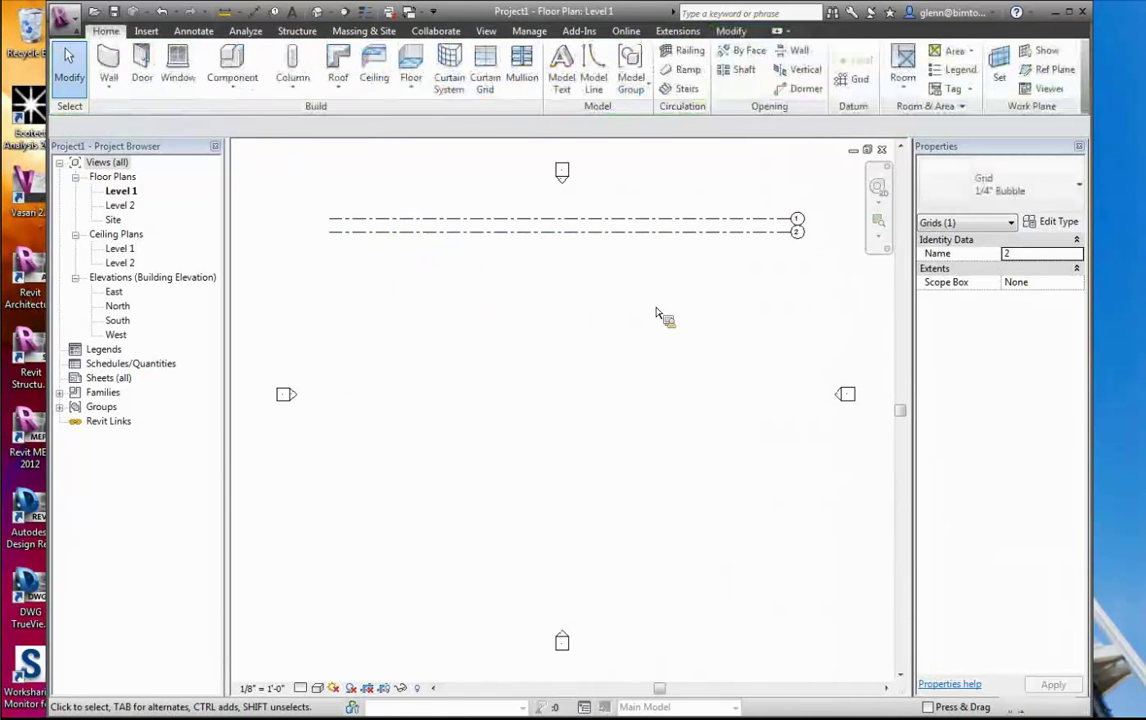
left_click_drag(414, 197, 686, 276)
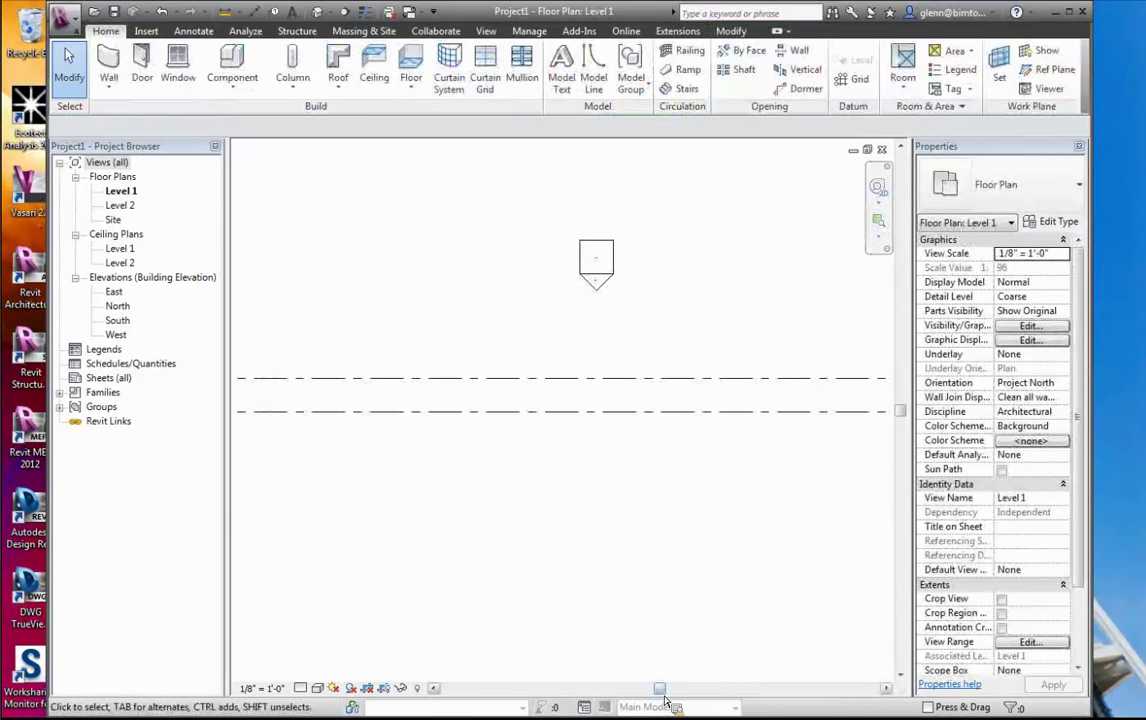
Add horizontal grid lines 3 and 4 below grid 2 using Pick Lines with a 4' offset
mouse_move(660, 688)
left_mouse_down()
mouse_move(757, 693)
mouse_move(760, 652)
left_mouse_up()
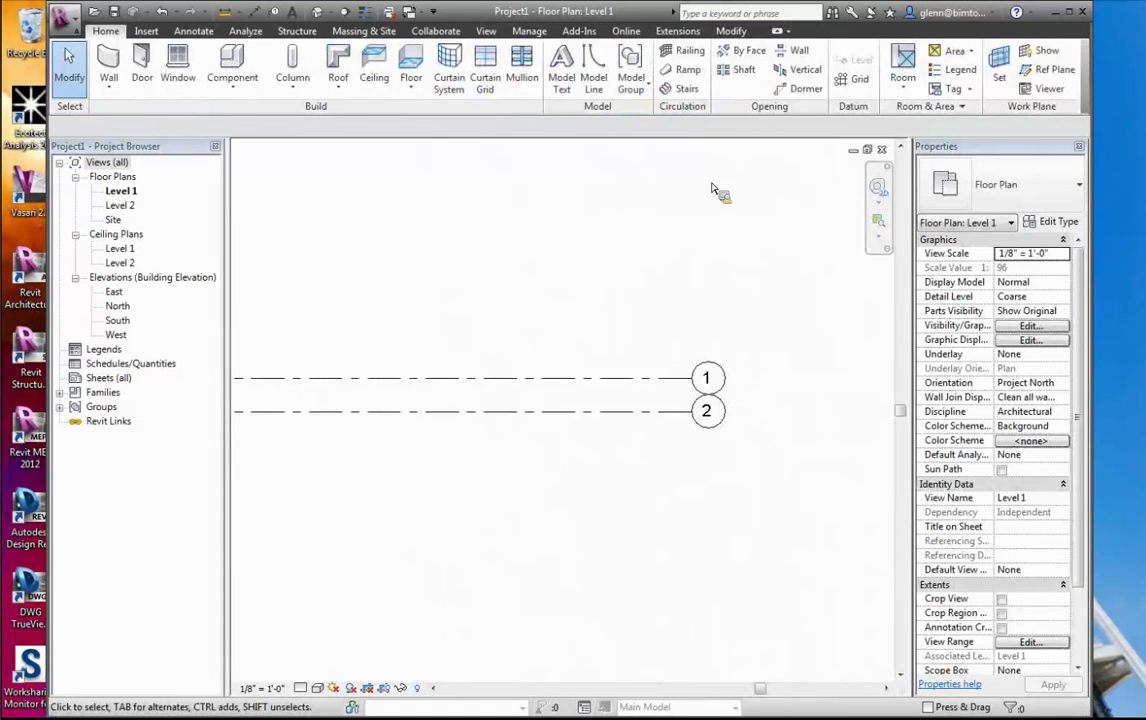
left_click(856, 80)
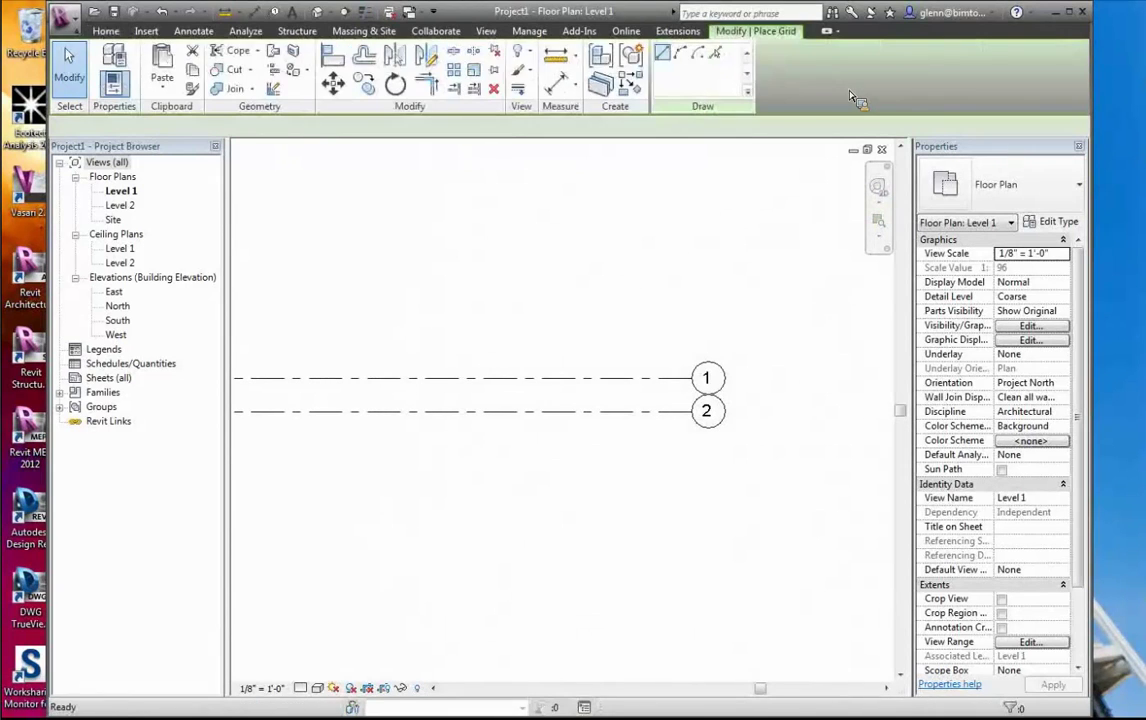
right_click(719, 66)
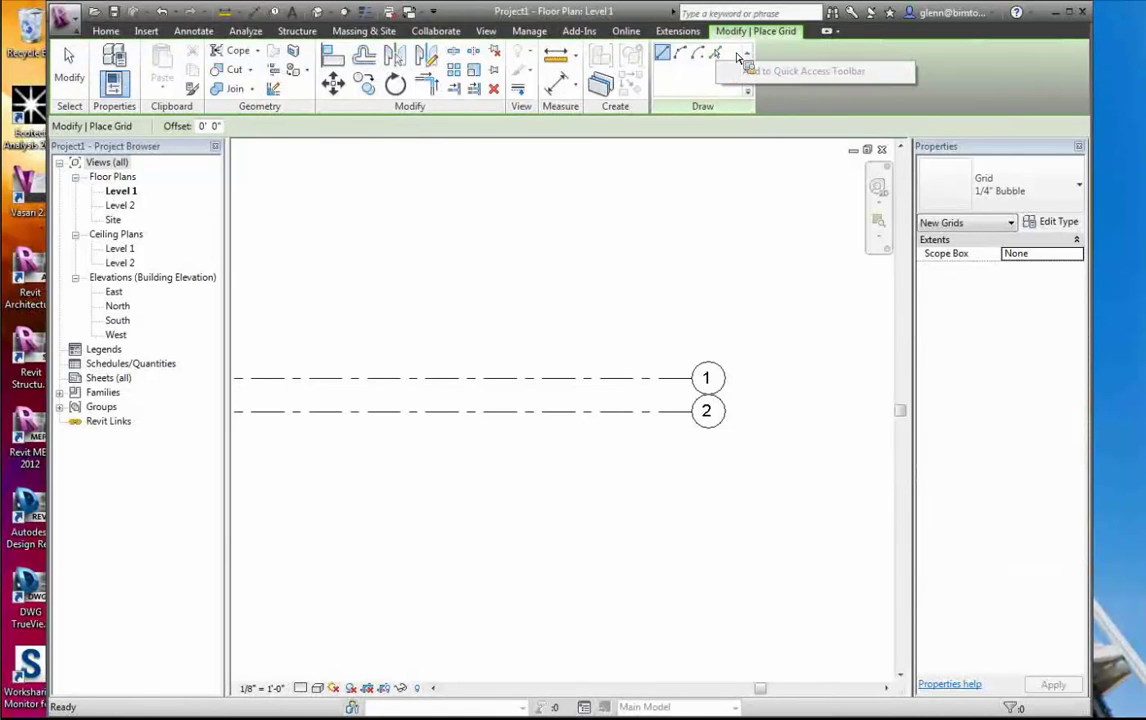
left_click(735, 60)
left_click(716, 57)
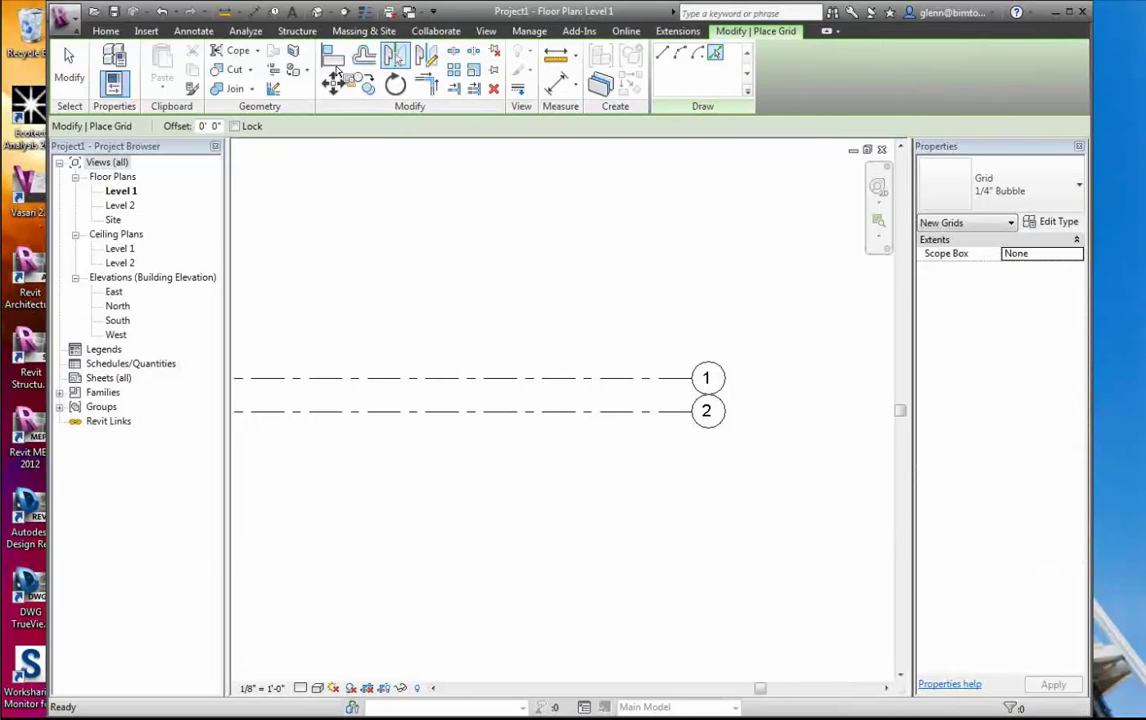
double_click(204, 126)
type("4")
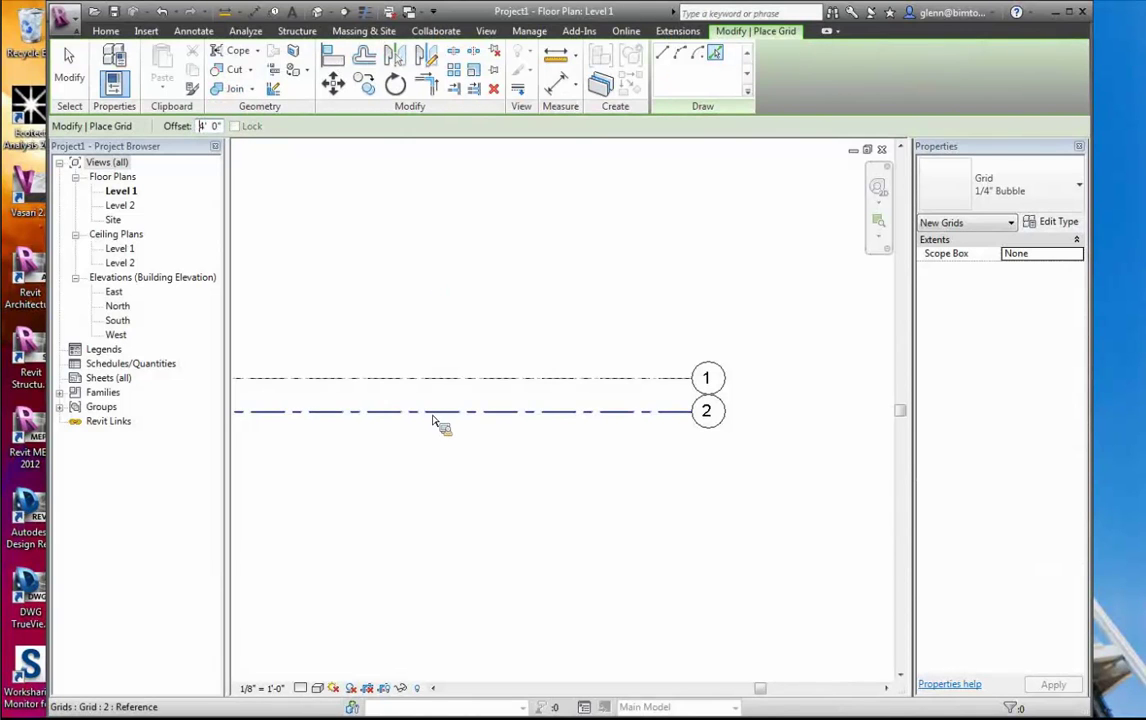
left_click(433, 422)
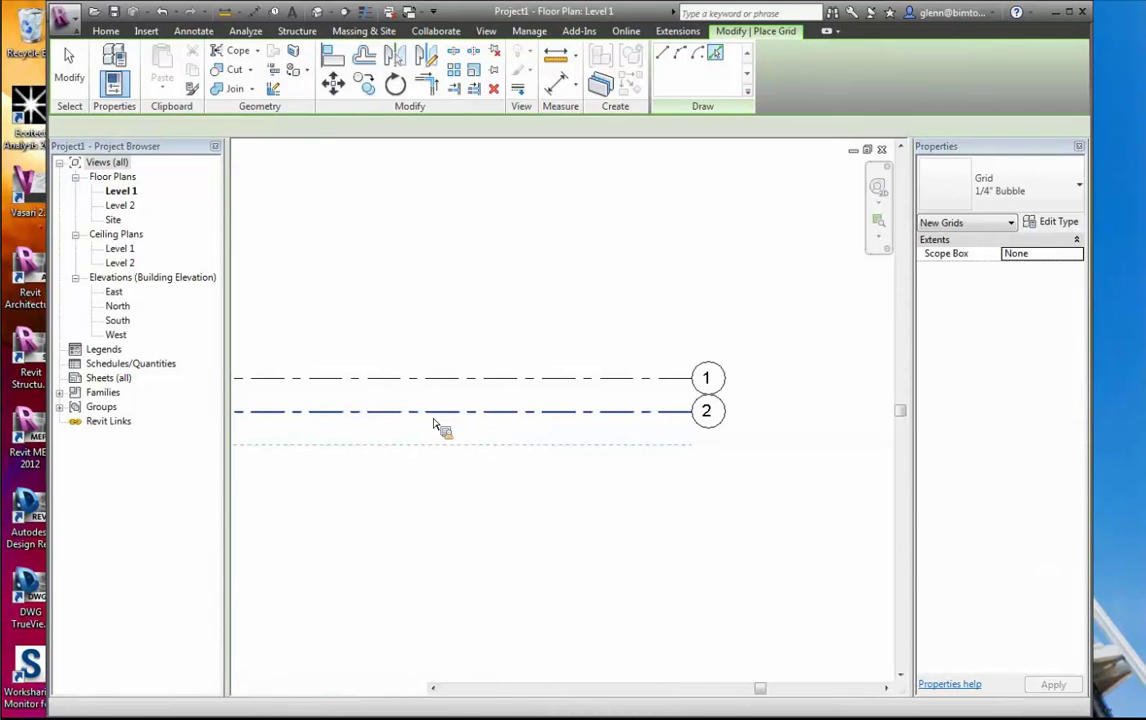
left_click(445, 454)
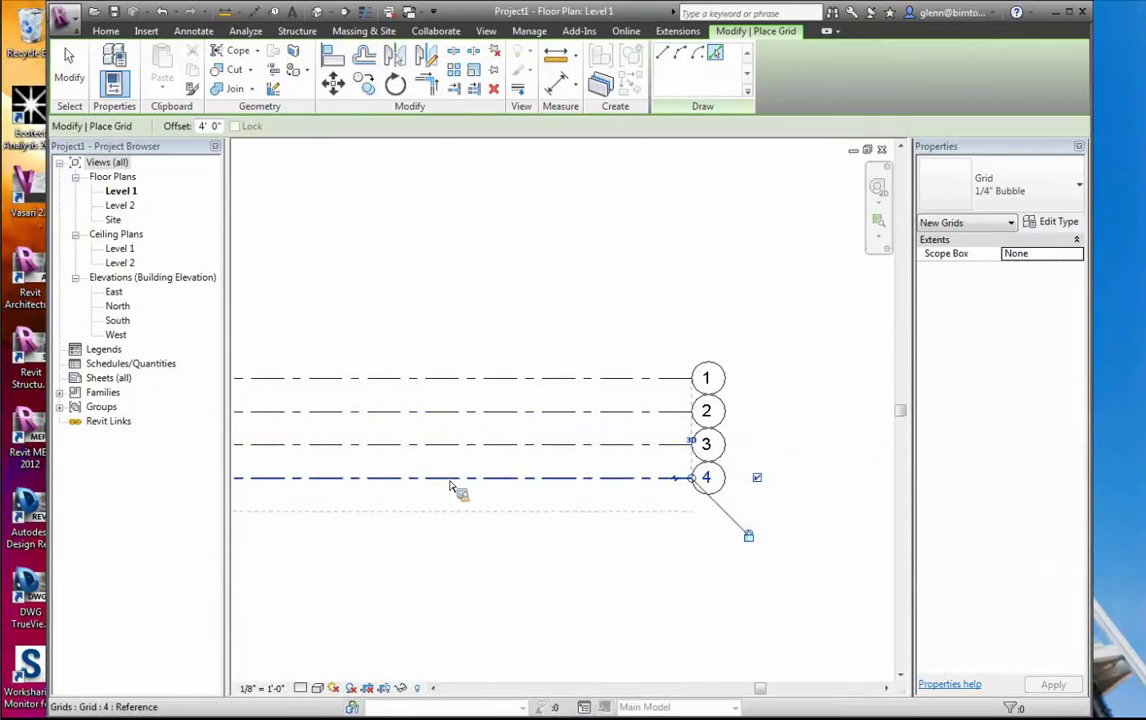
Add horizontal grid lines 5 through 10 below grid 4 at 4' offsets, undoing the misplaced line on grid 3
left_click(452, 485)
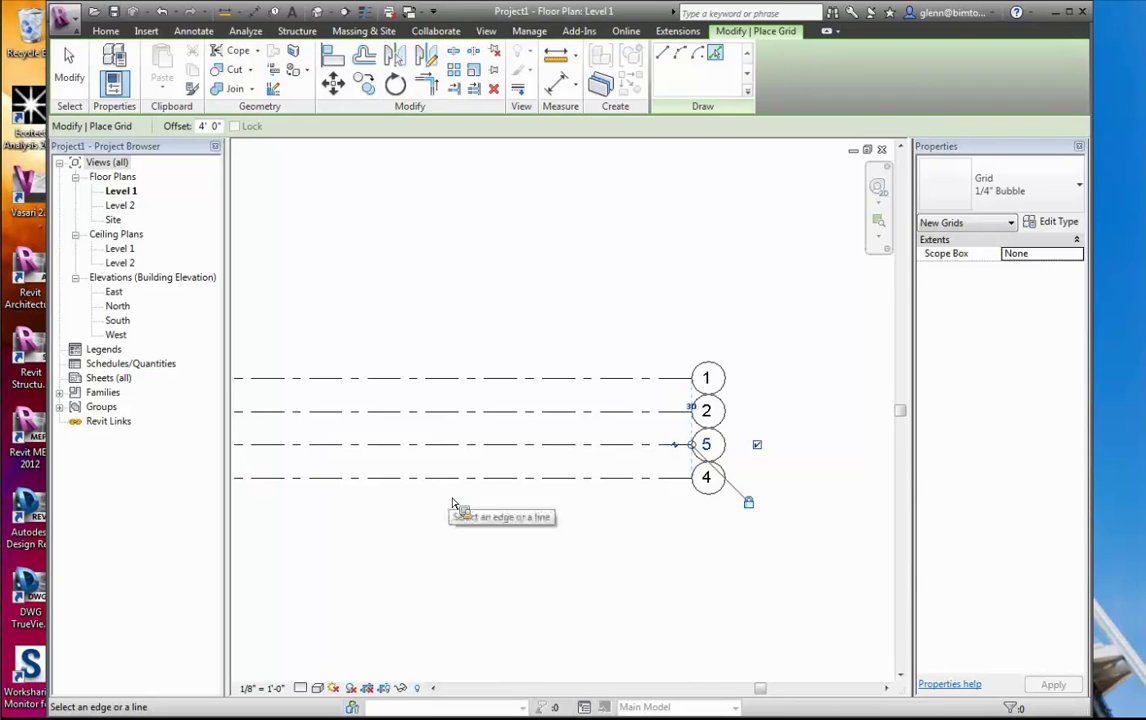
key("ctrl+z")
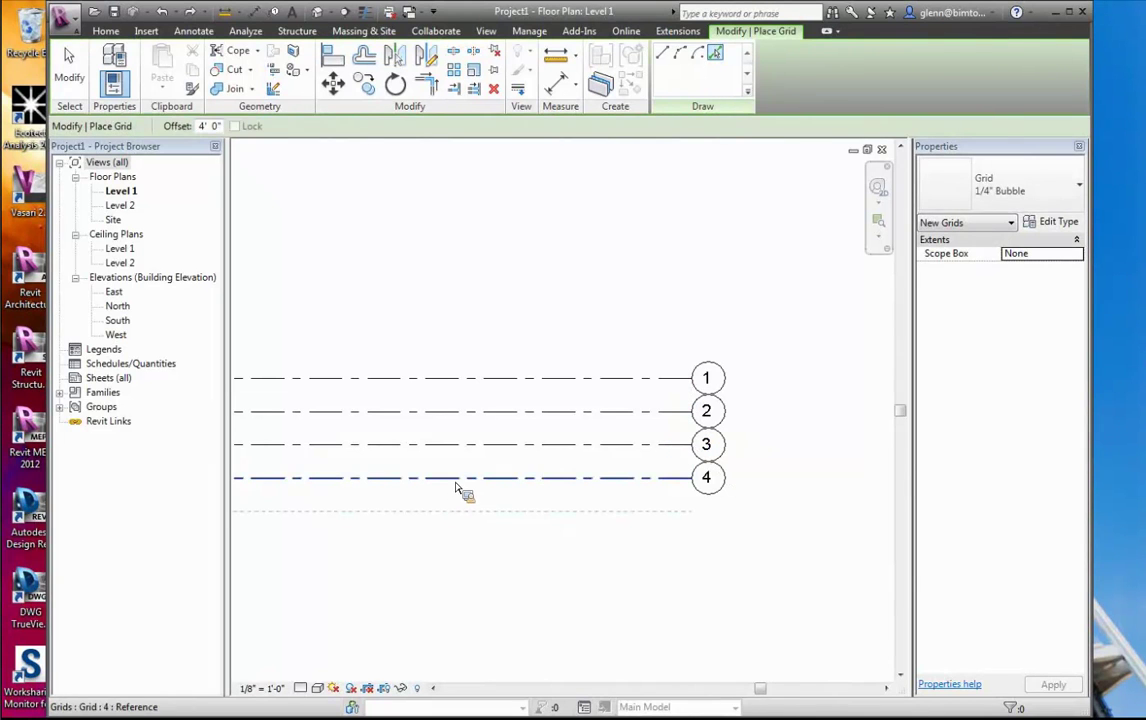
left_click(455, 487)
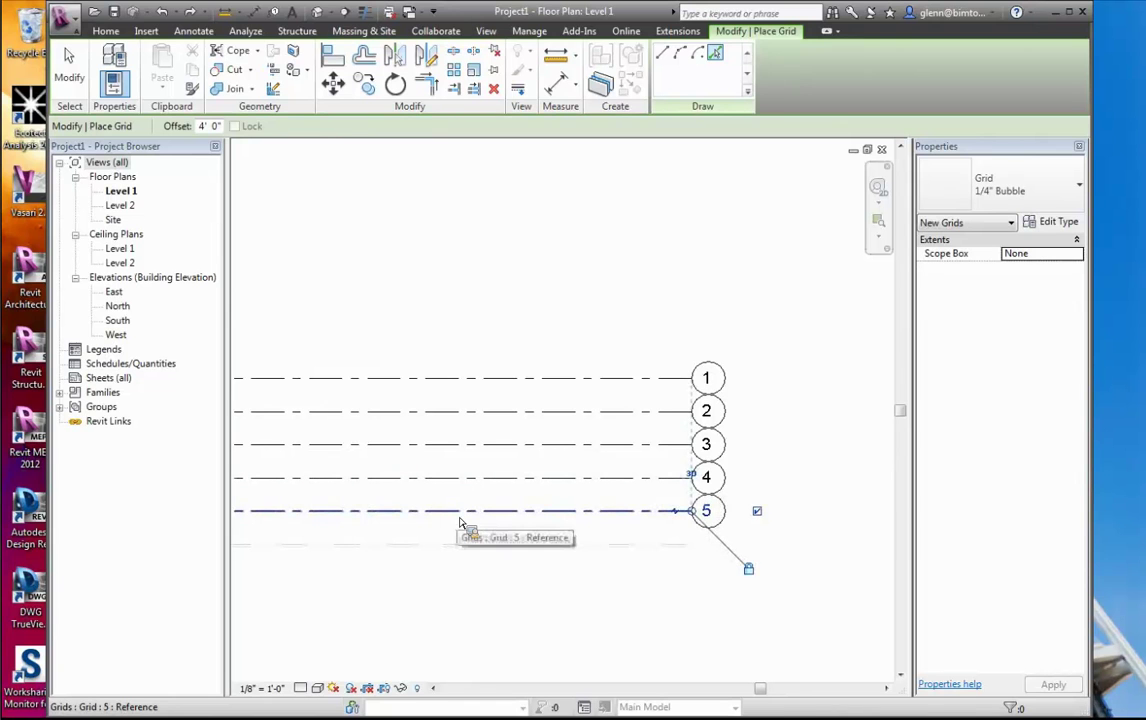
left_click(461, 522)
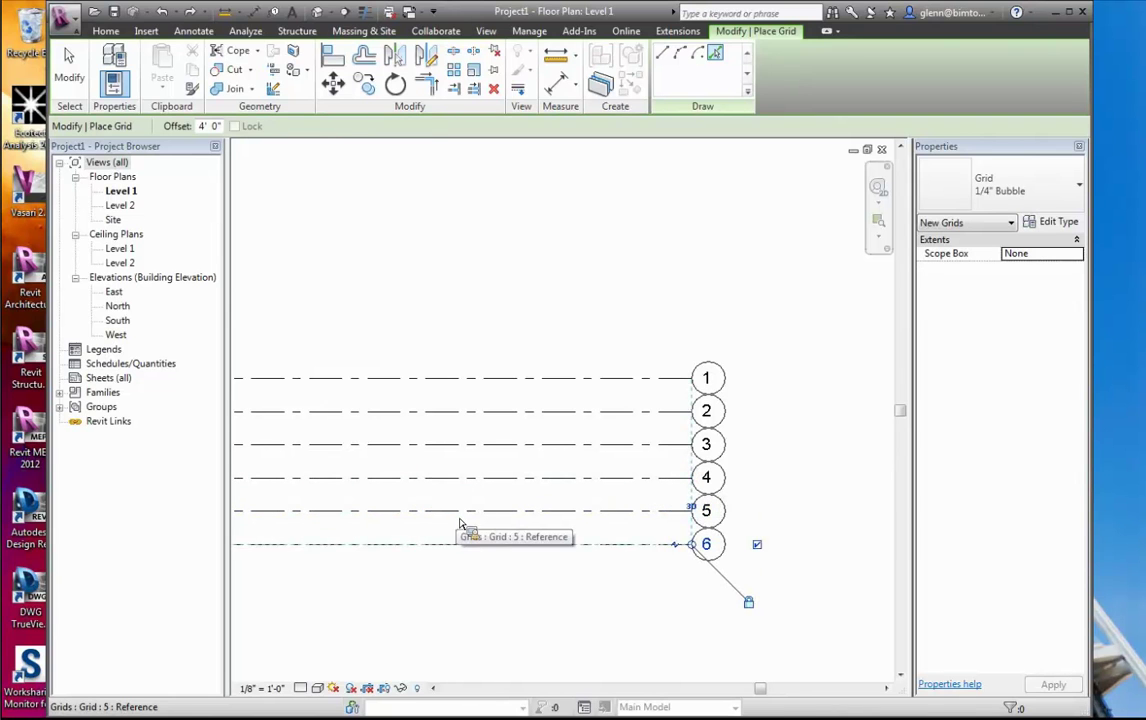
left_click(462, 556)
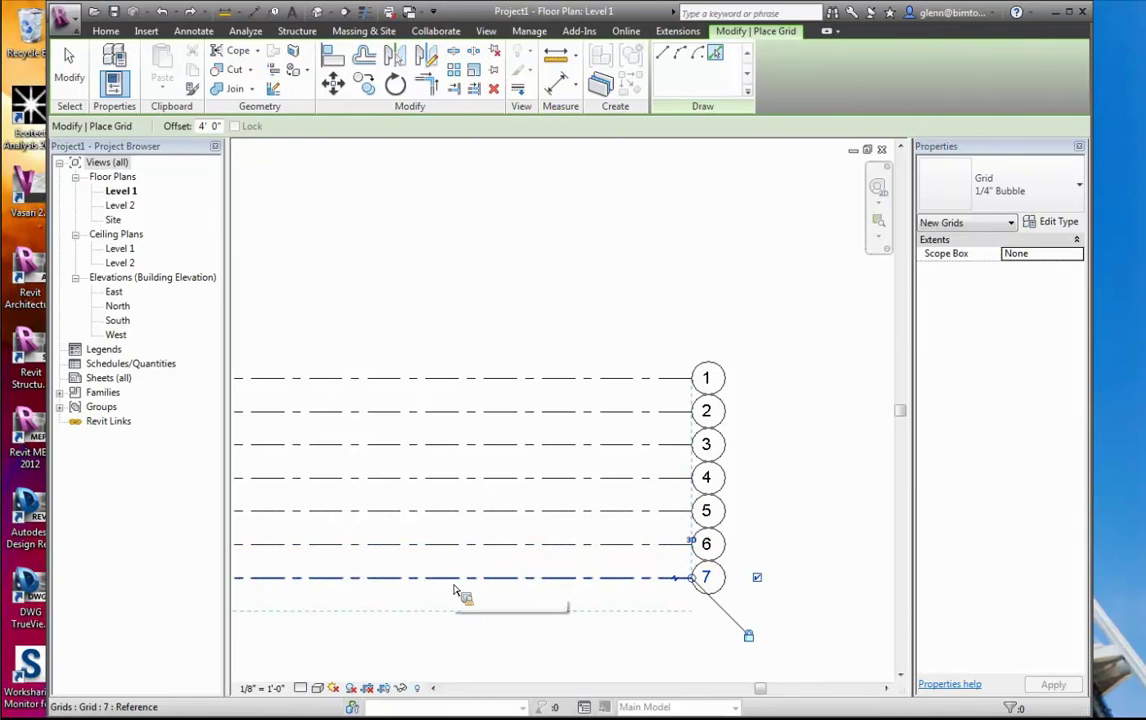
left_click(459, 592)
left_click(447, 627)
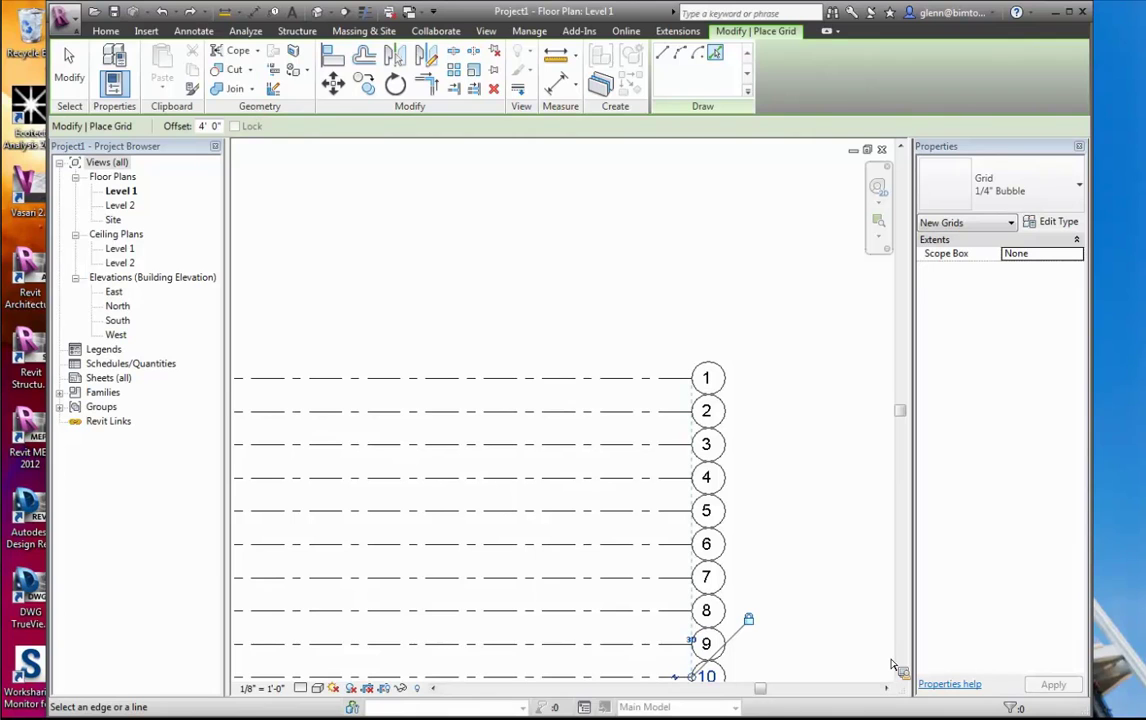
Draw a vertical grid line crossing all ten horizontal grids near their west ends, extending slightly past grids 1 and 10
key("z")
key("a")
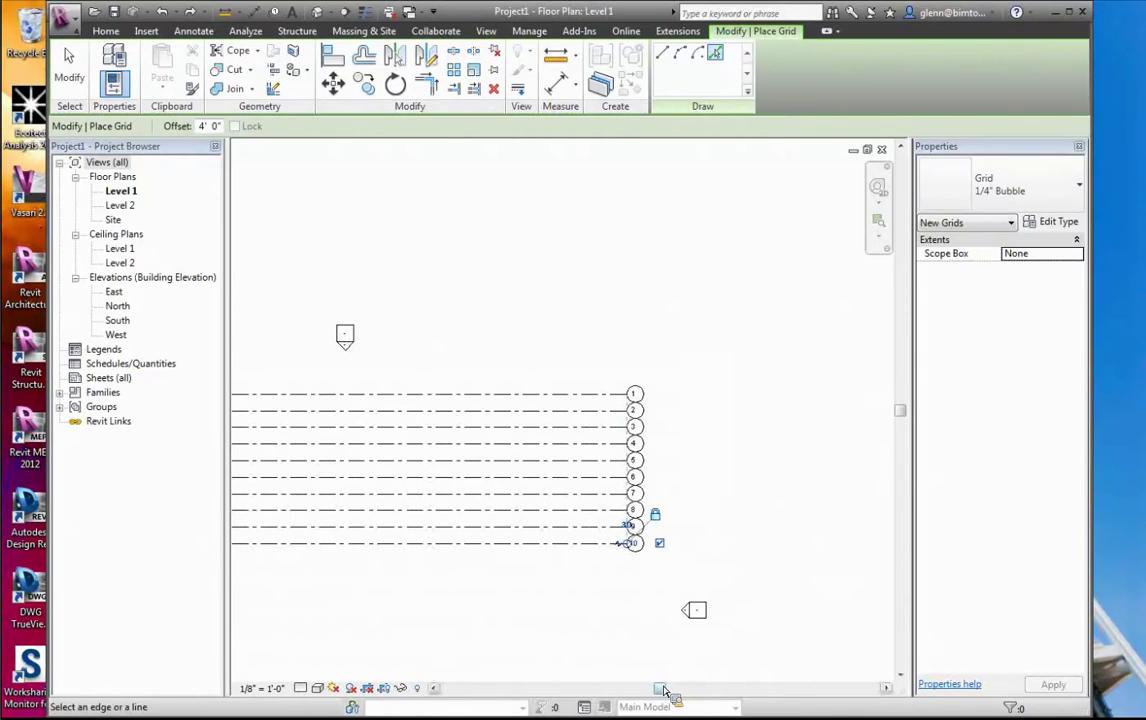
left_click_drag(662, 690, 615, 687)
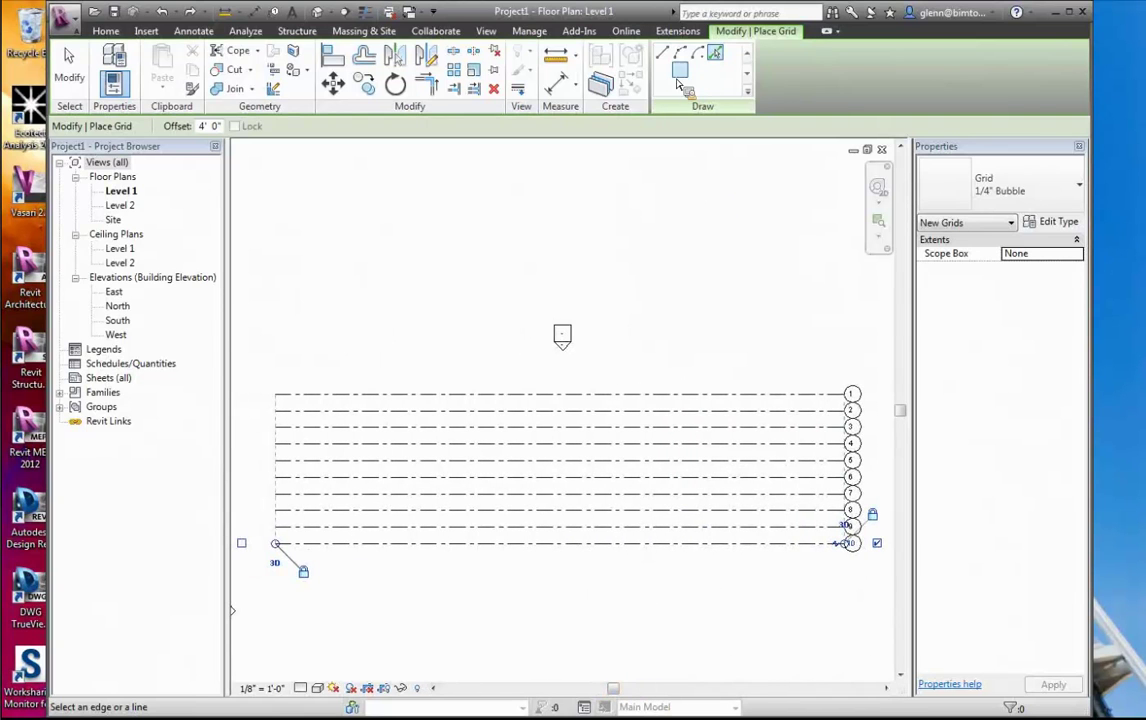
left_click(662, 52)
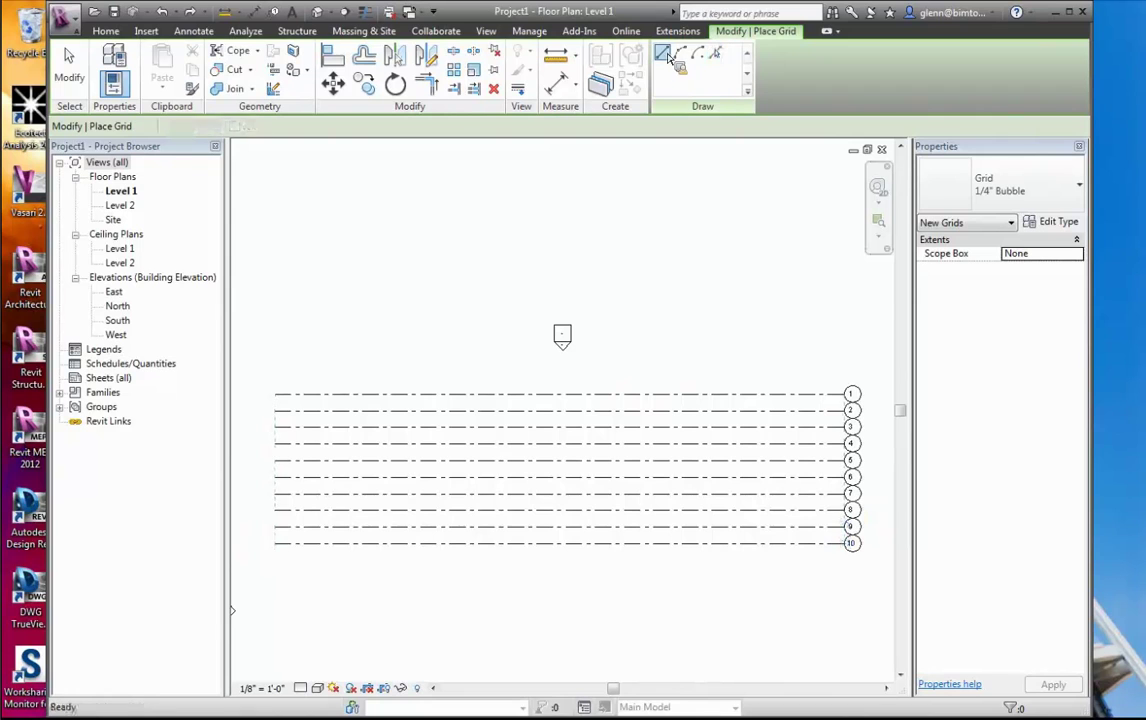
left_click(362, 562)
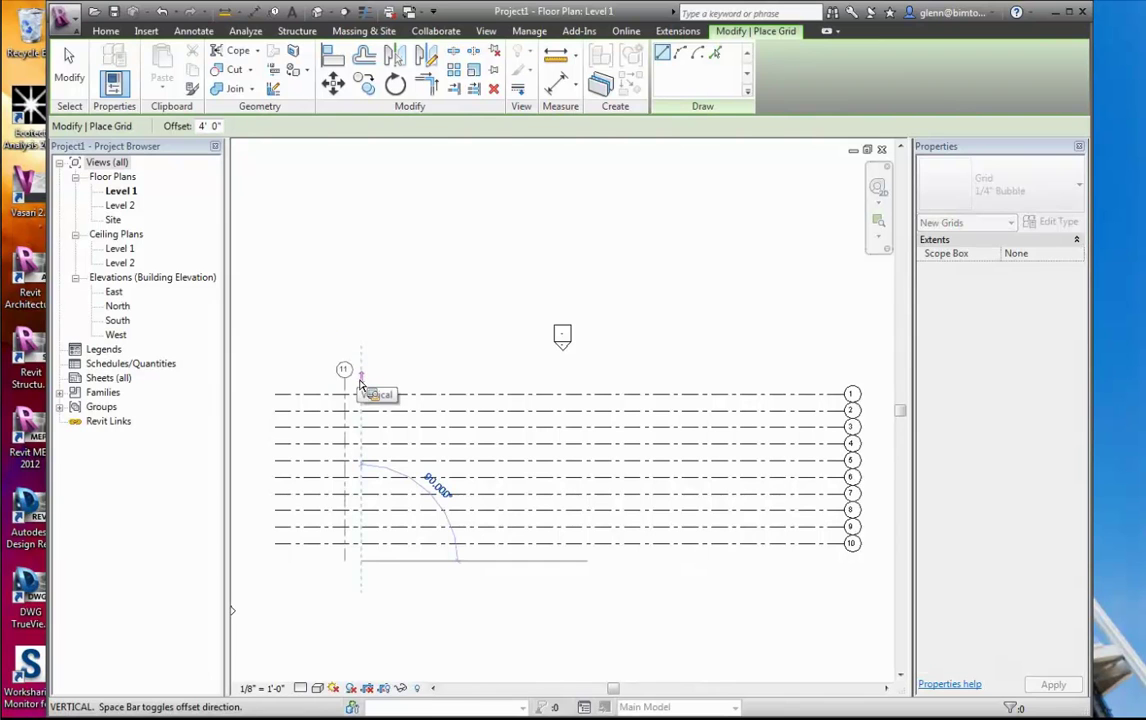
left_click(362, 386)
left_click(82, 80)
Rename the vertical grid line as A
left_click(345, 388)
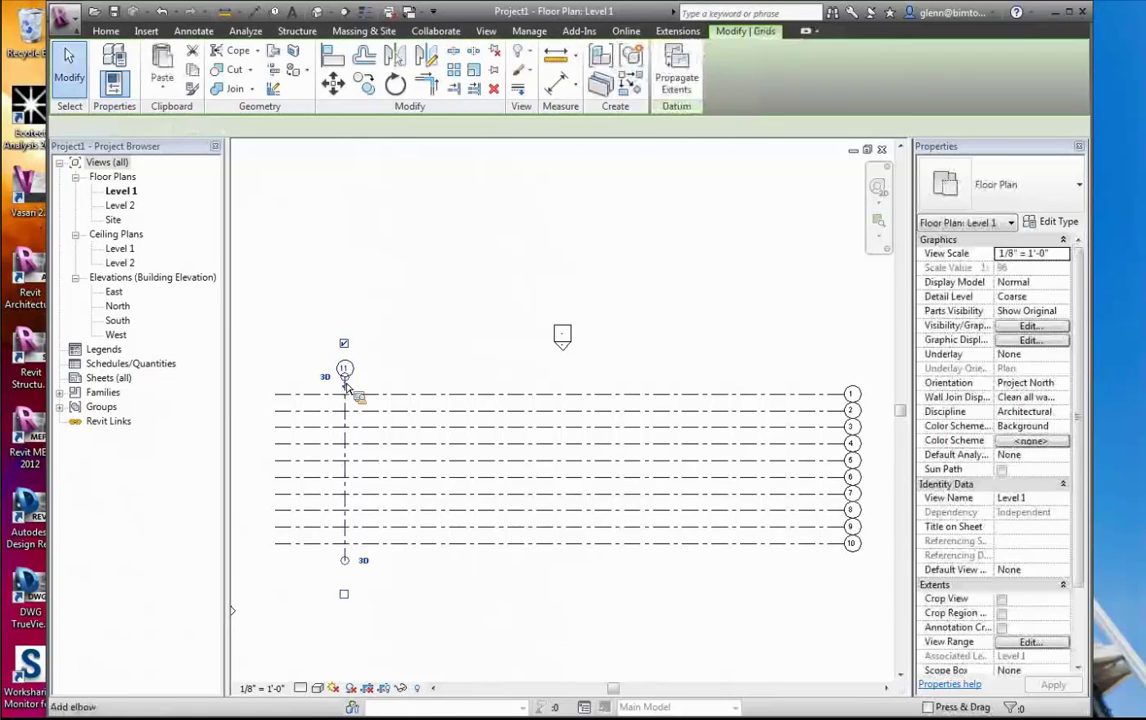
left_click(345, 370)
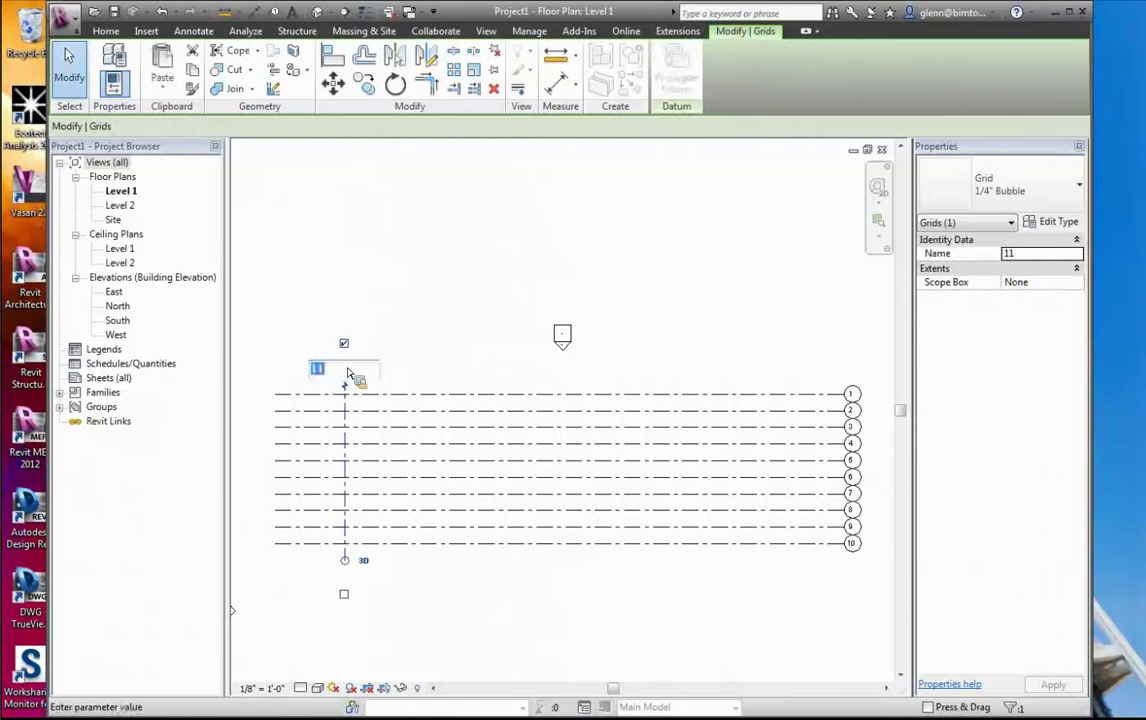
type("A")
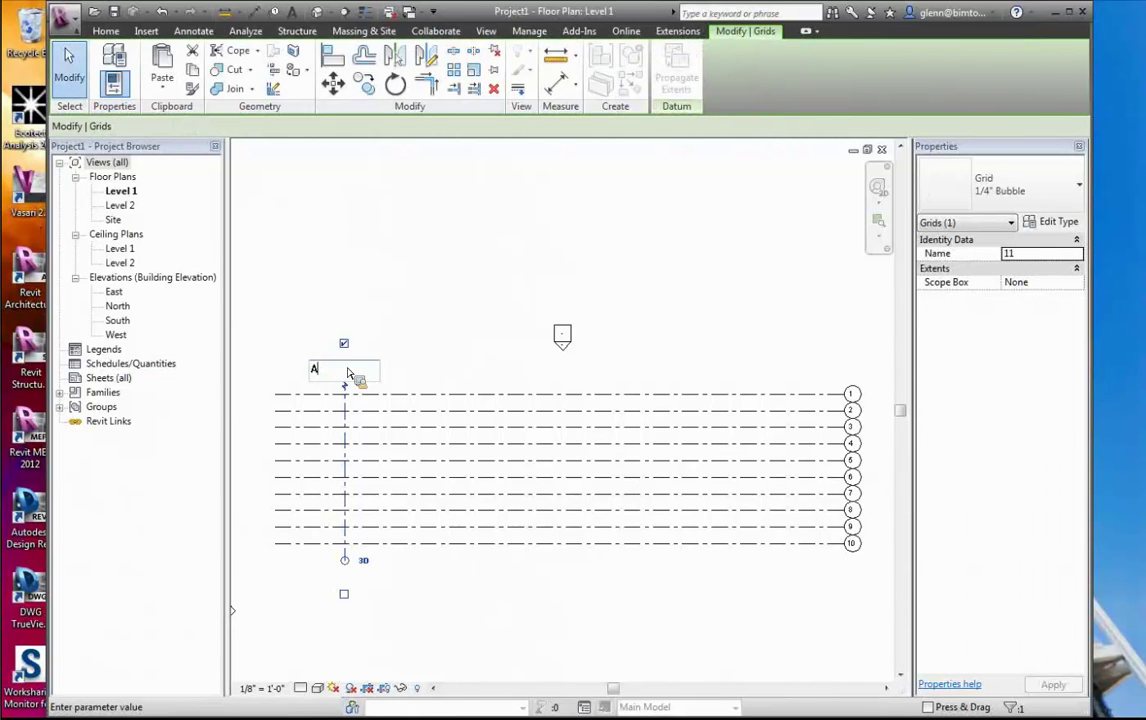
left_click(356, 382)
left_click(425, 381)
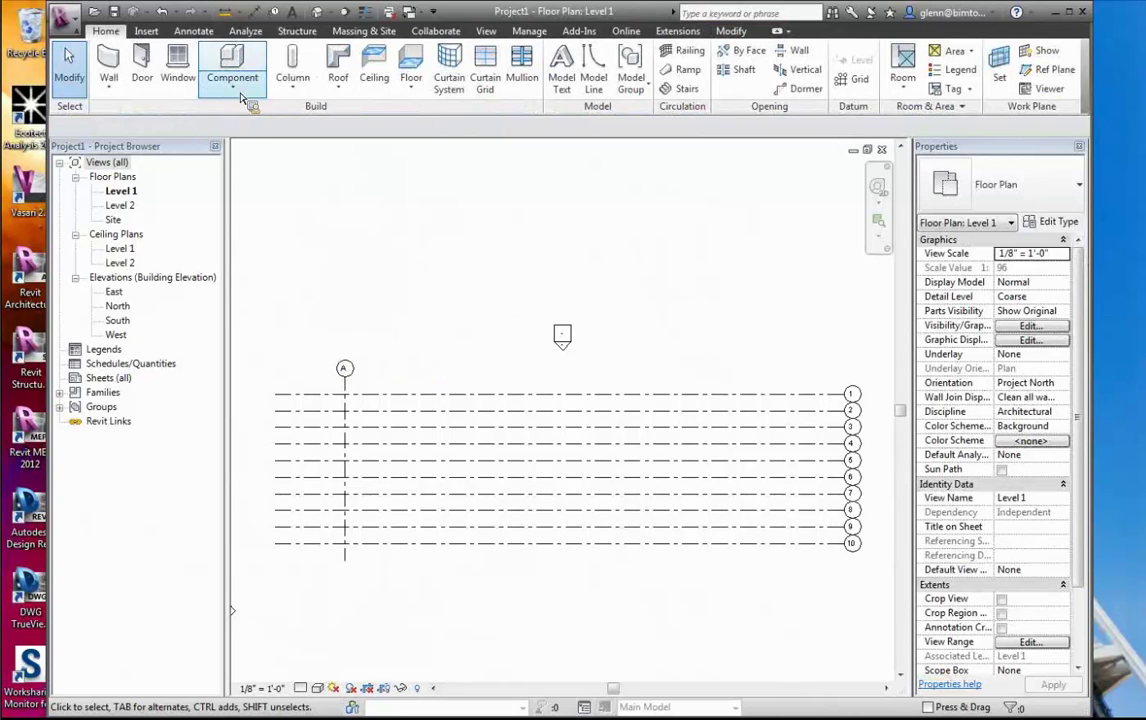
Add vertical grid lines B and C east of grid A using Pick Lines with a 4' offset, undoing the misplaced duplicate
left_click(852, 82)
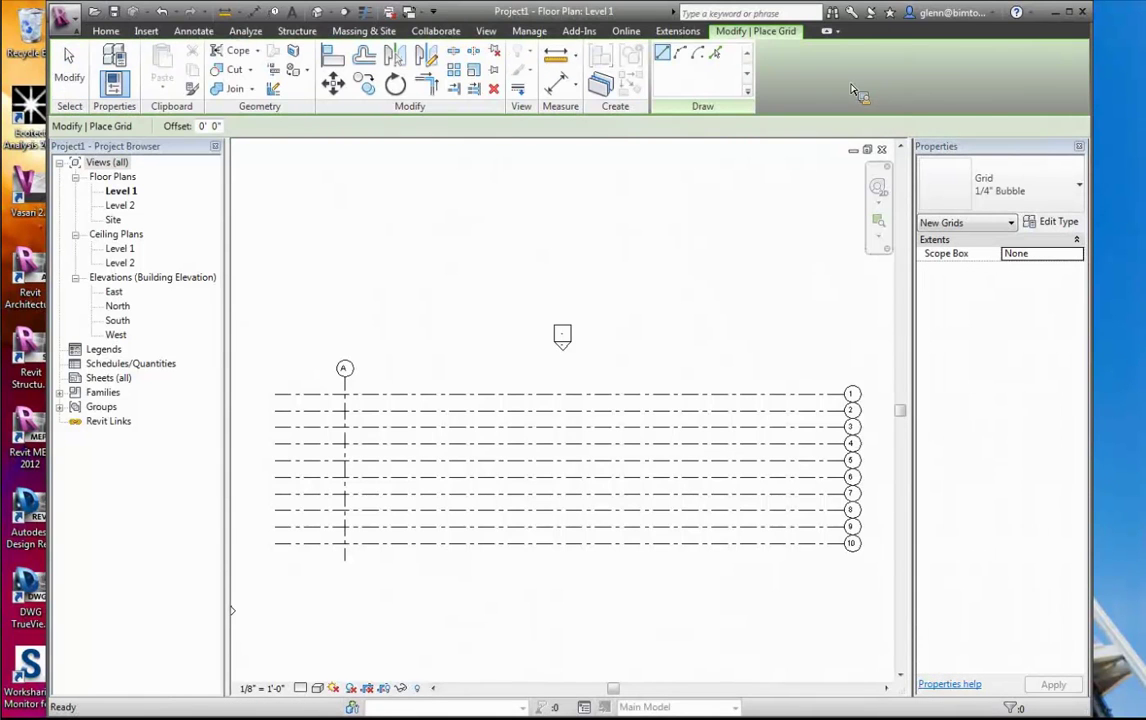
left_click(716, 57)
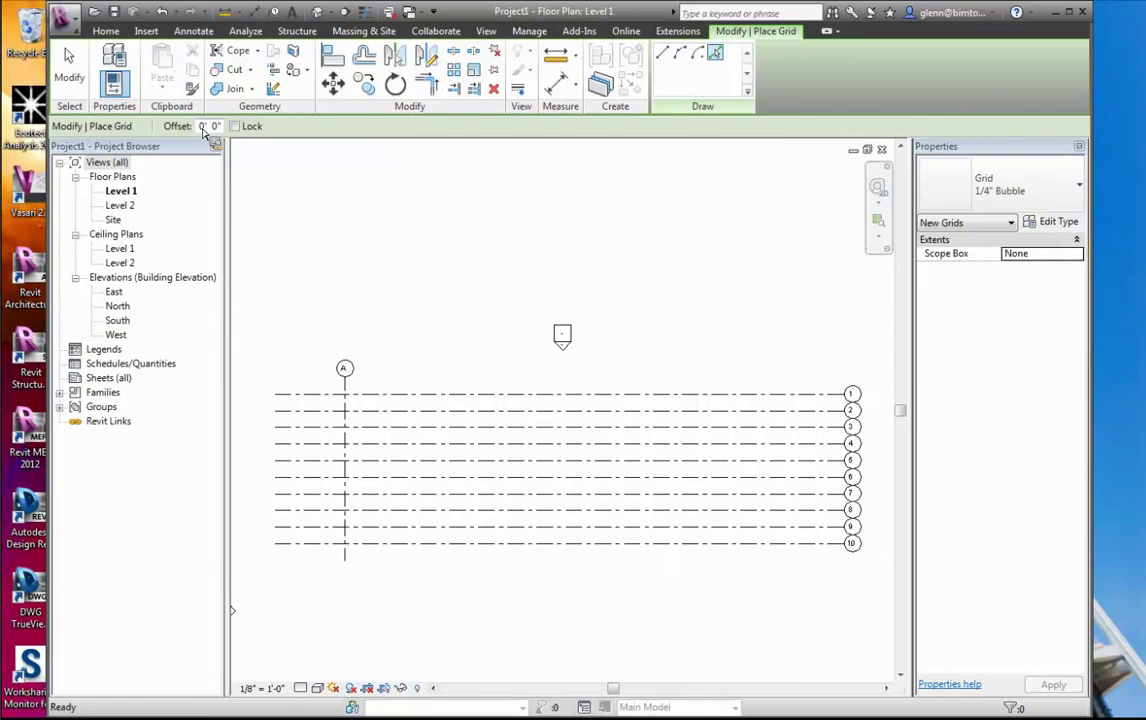
left_click(203, 128)
type("4")
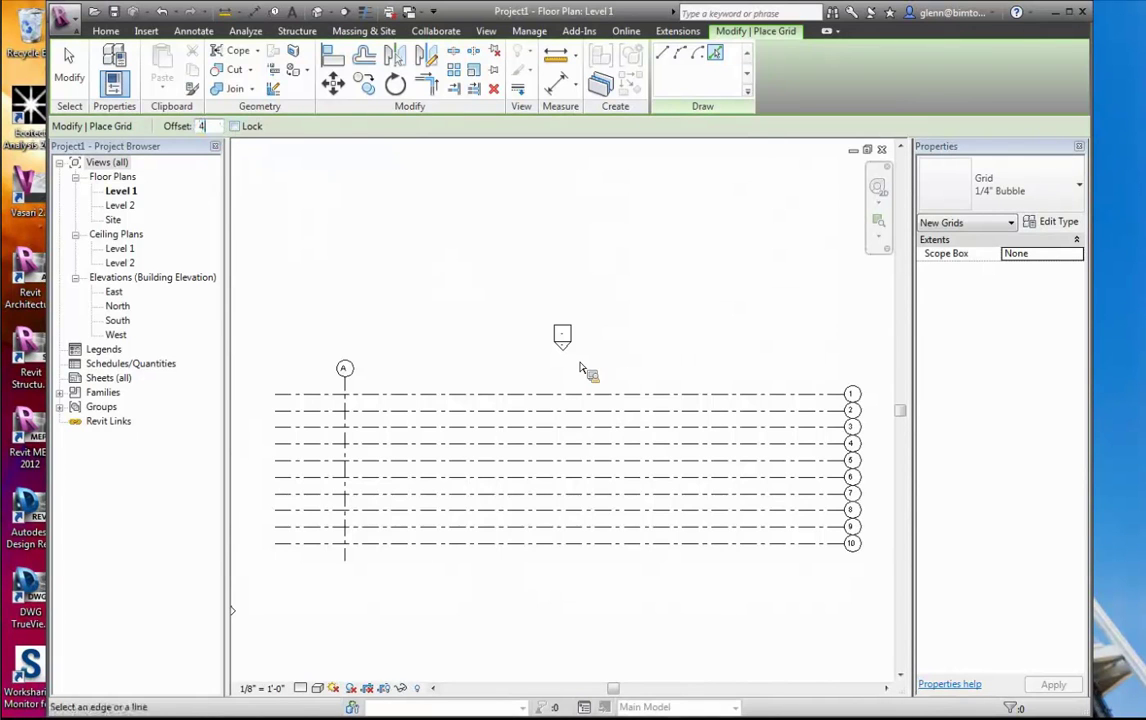
left_click(351, 414)
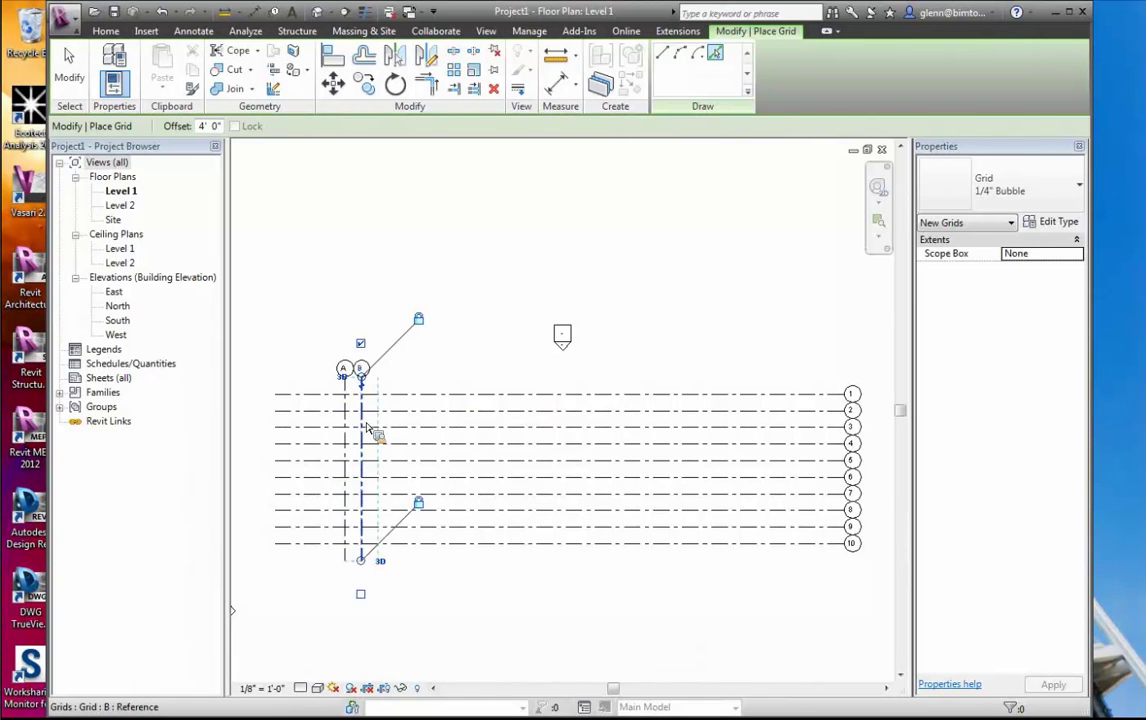
left_click(366, 428)
left_click(381, 428)
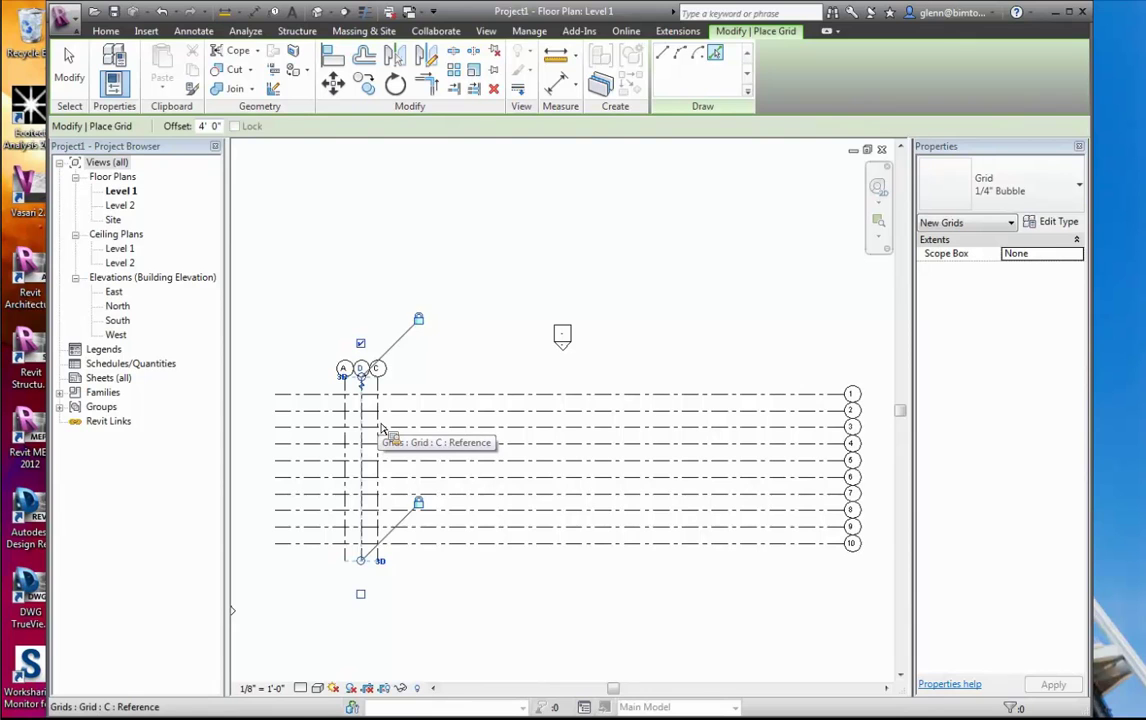
key("ctrl+z")
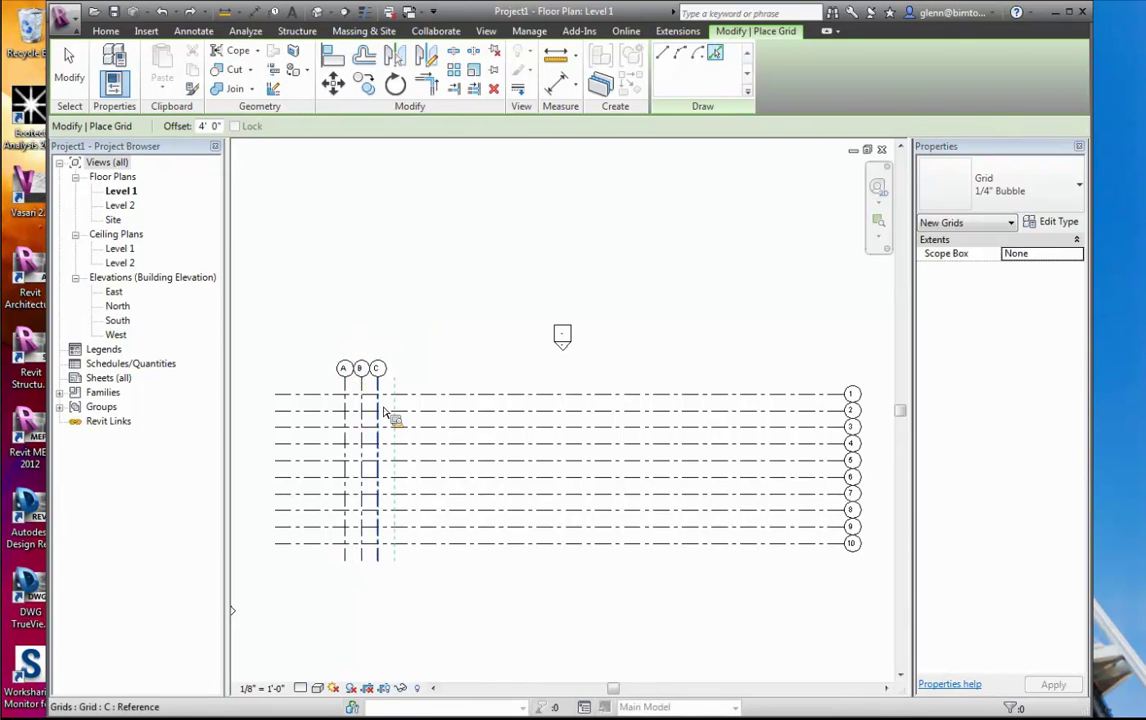
Add vertical grid lines D through I east of grid C, each offset 4' from the previous one
left_click(383, 413)
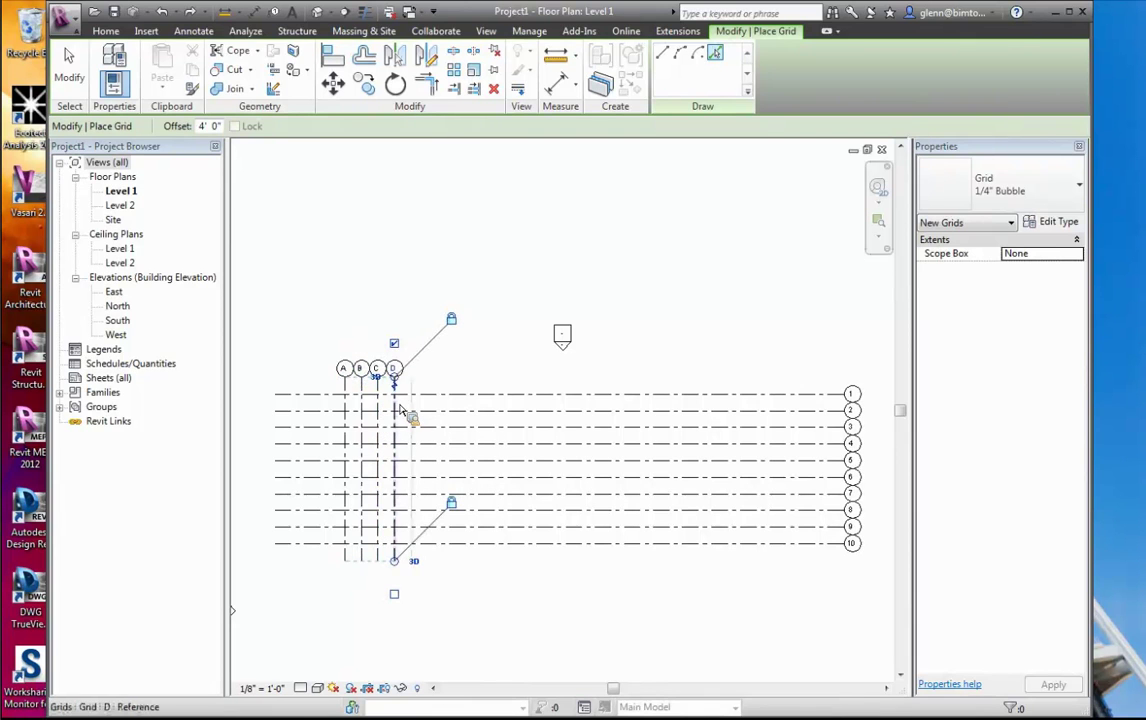
left_click(403, 410)
left_click(418, 413)
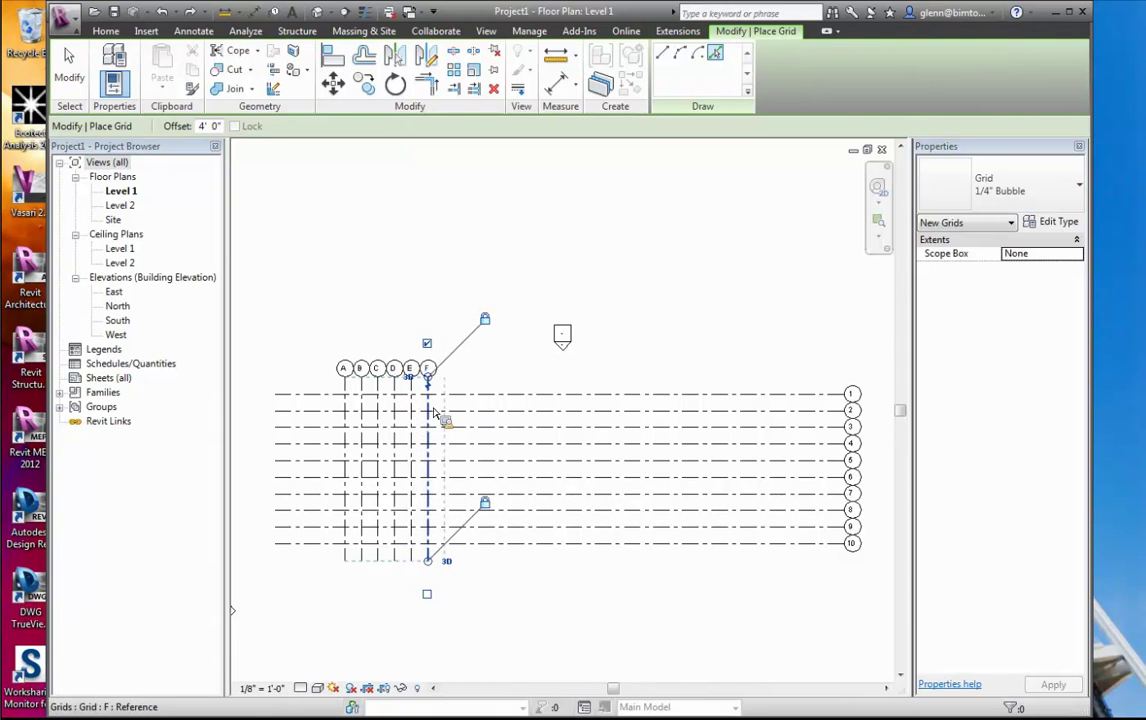
left_click(431, 413)
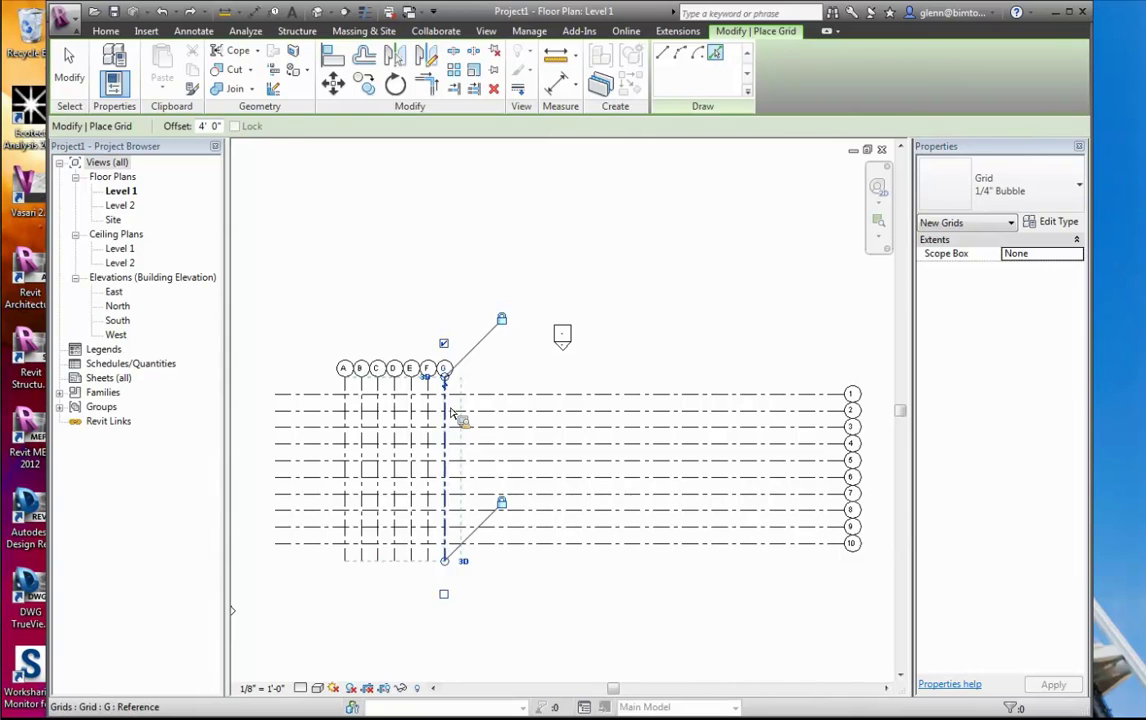
left_click(452, 413)
left_click(467, 415)
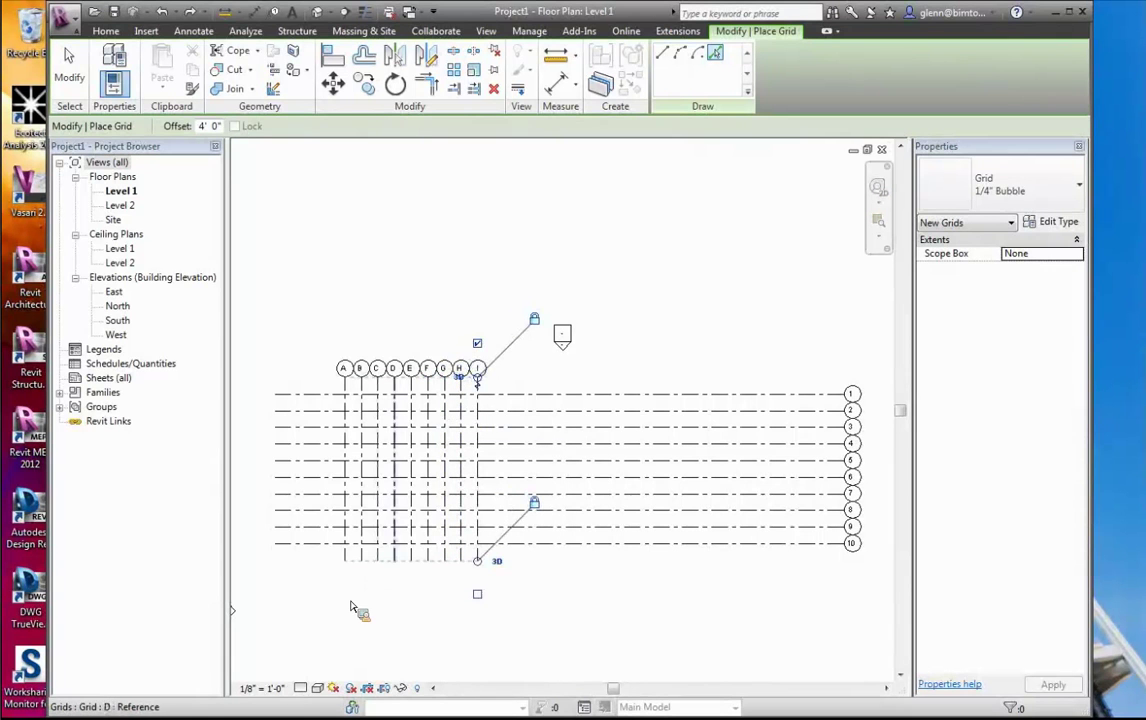
Set the Level 1 floor plan's view scale to 1/4" = 1'-0"
left_click(284, 690)
left_click(283, 336)
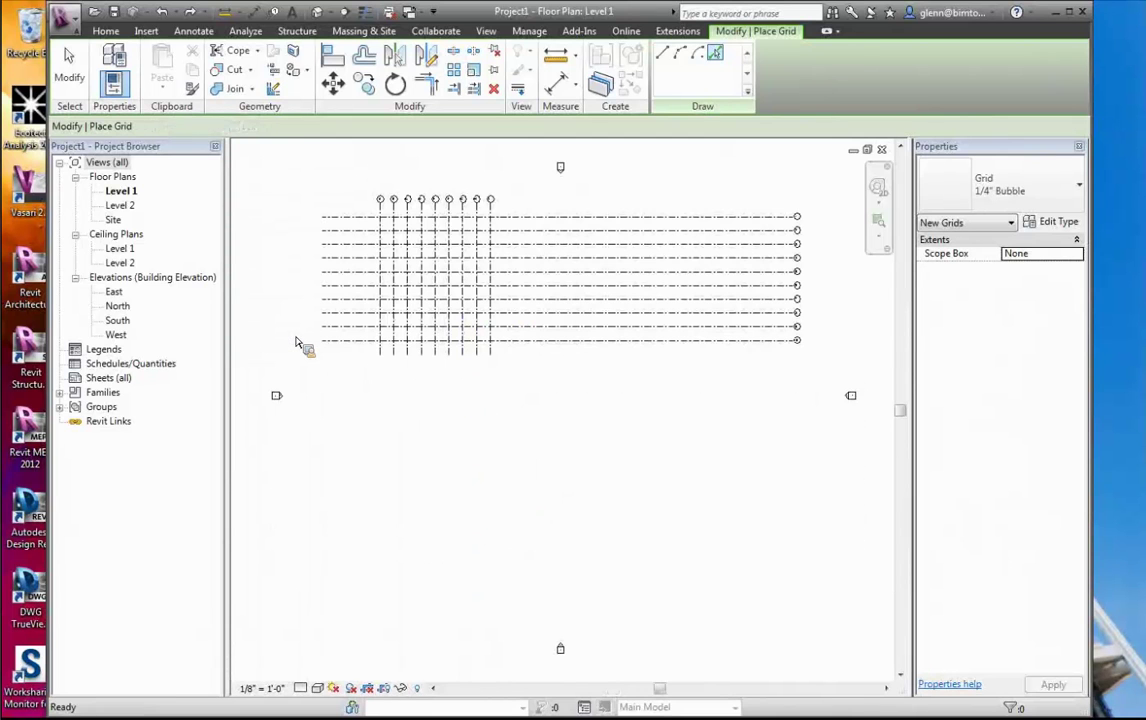
Add vertical grid line J at a 4' offset east of grid I
left_click(878, 234)
left_click_drag(358, 188, 541, 366)
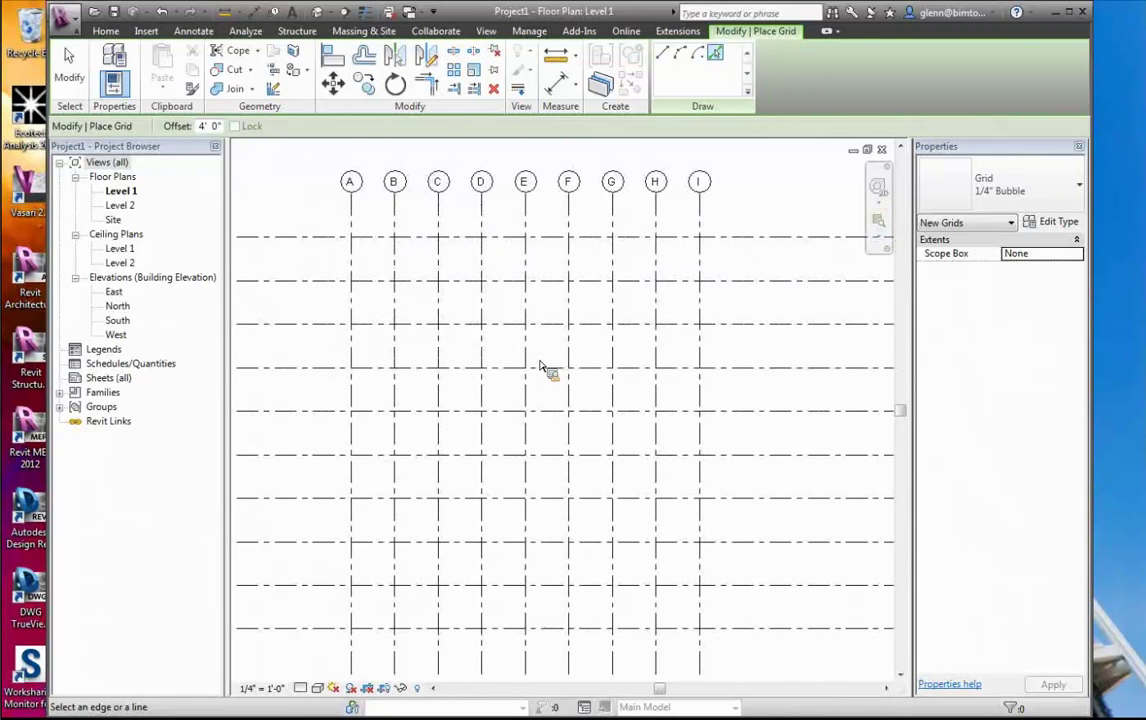
left_click(886, 689)
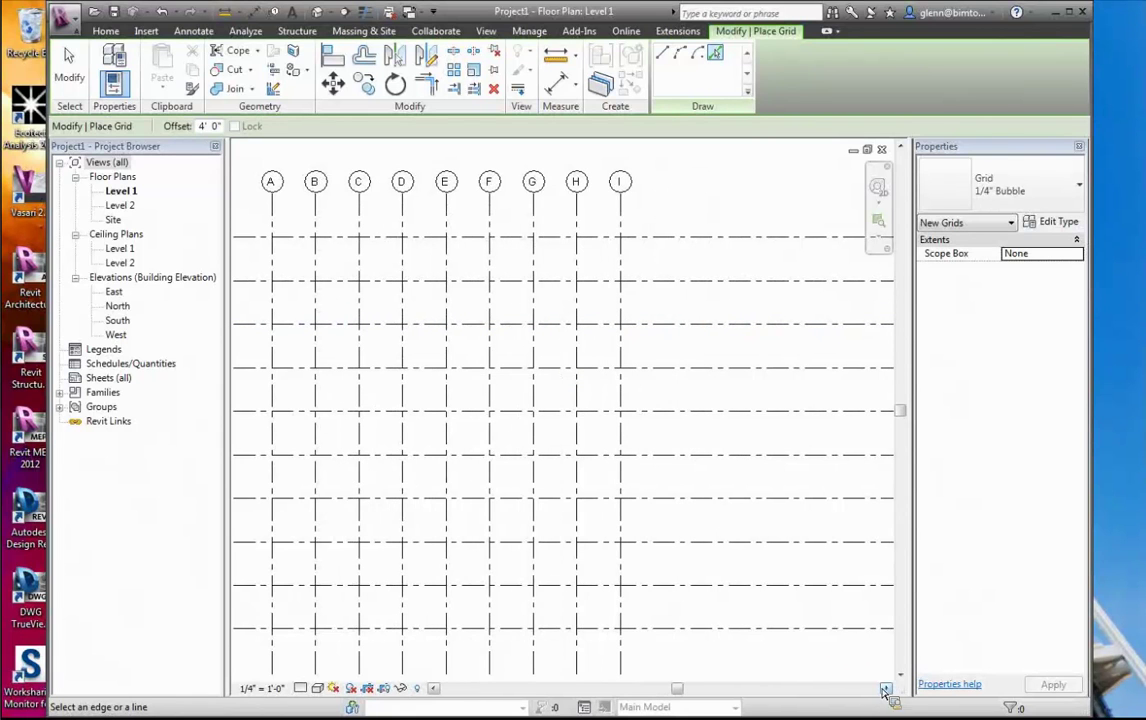
left_click(630, 232)
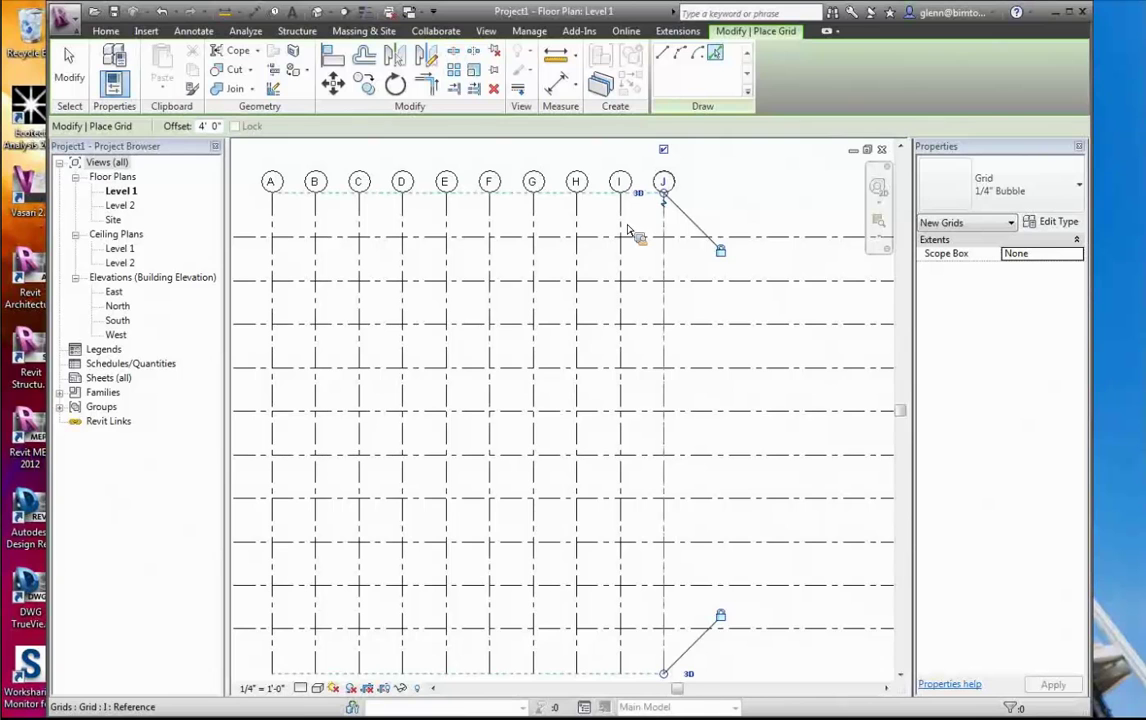
Array grid line J eastward at 4' spacing with Move To 2nd and an array count of 10
left_click(69, 65)
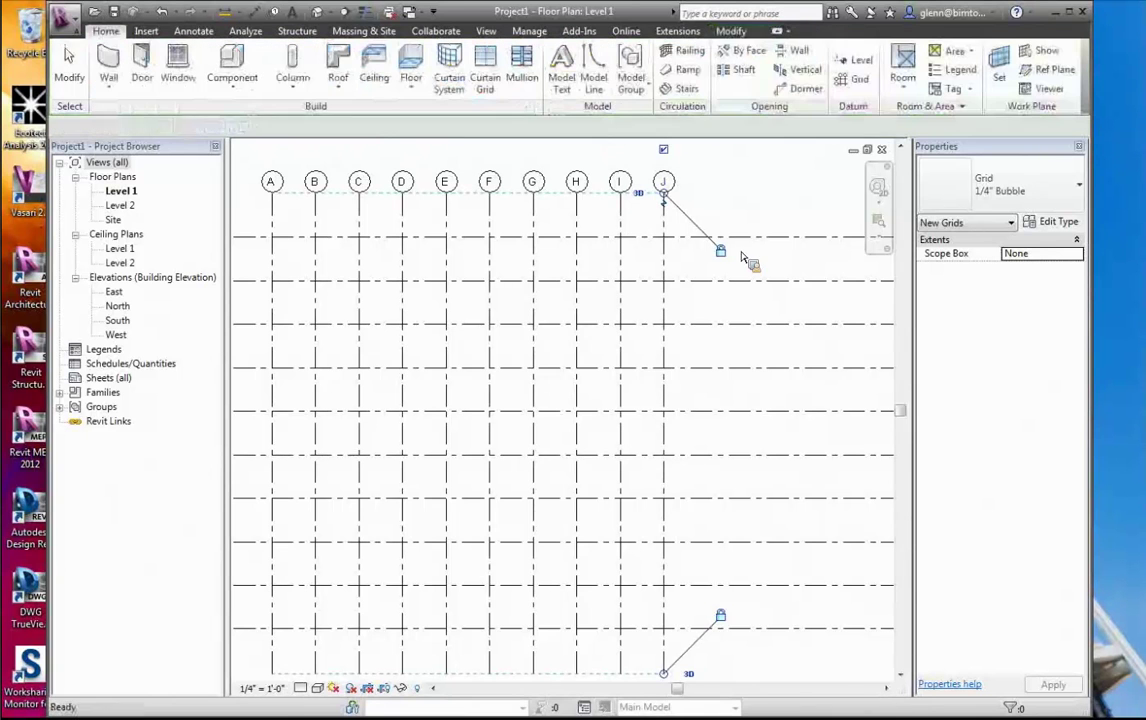
left_click(668, 228)
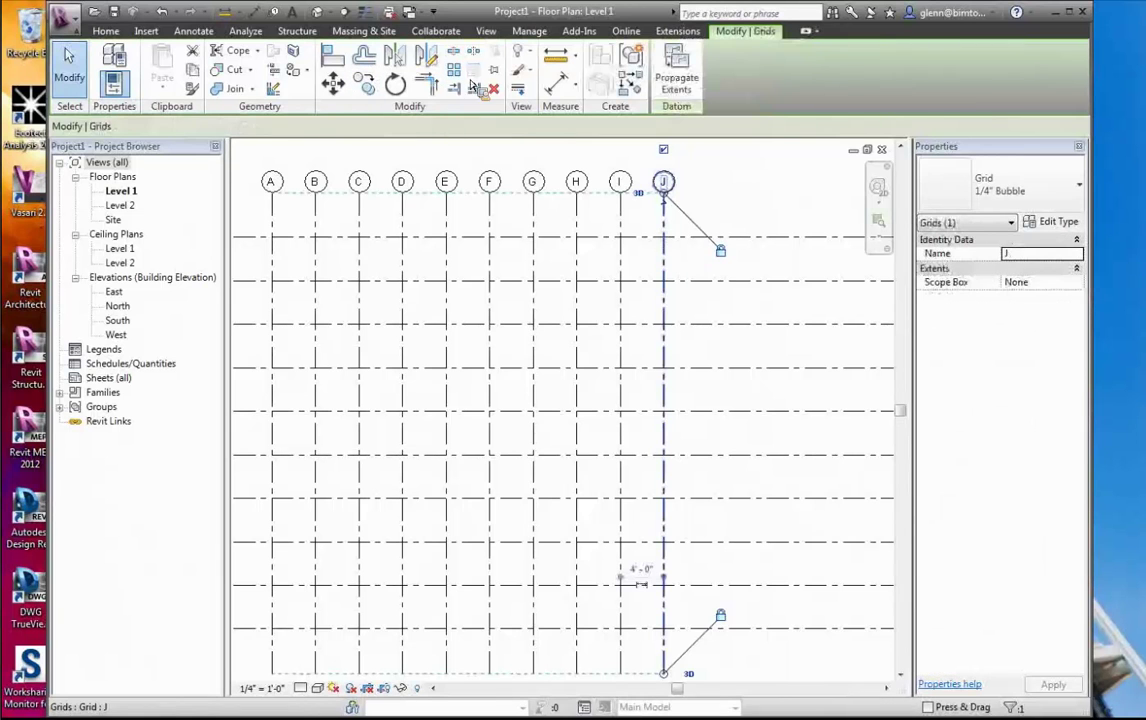
left_click(456, 71)
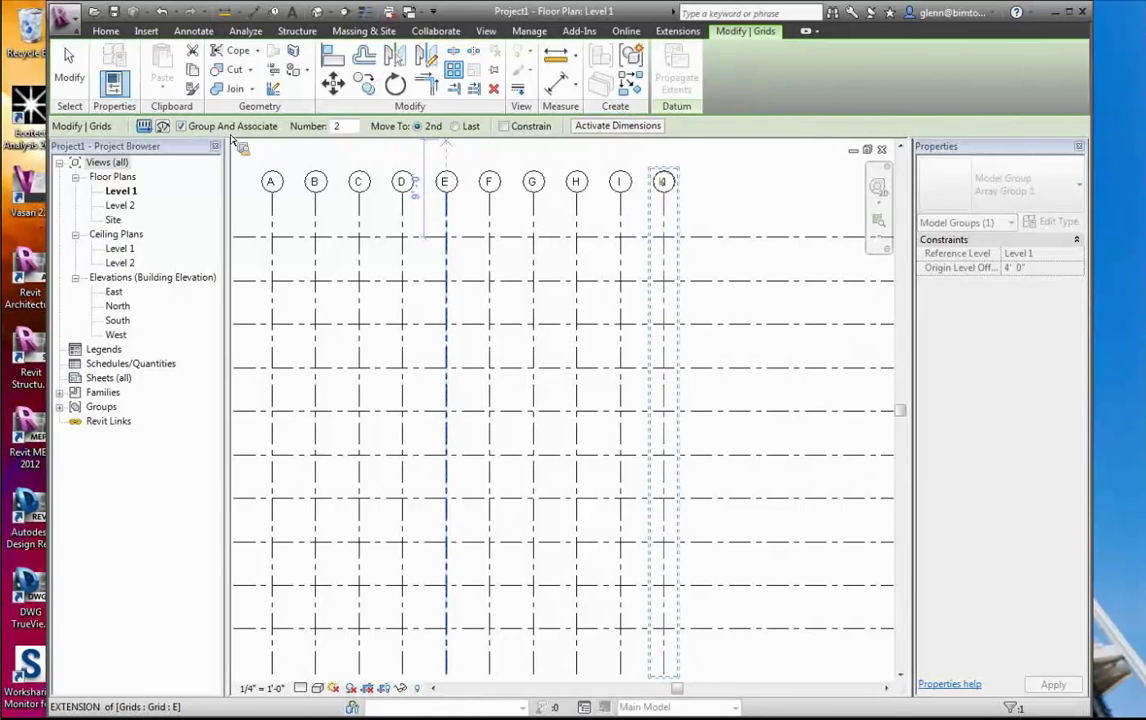
left_click(668, 229)
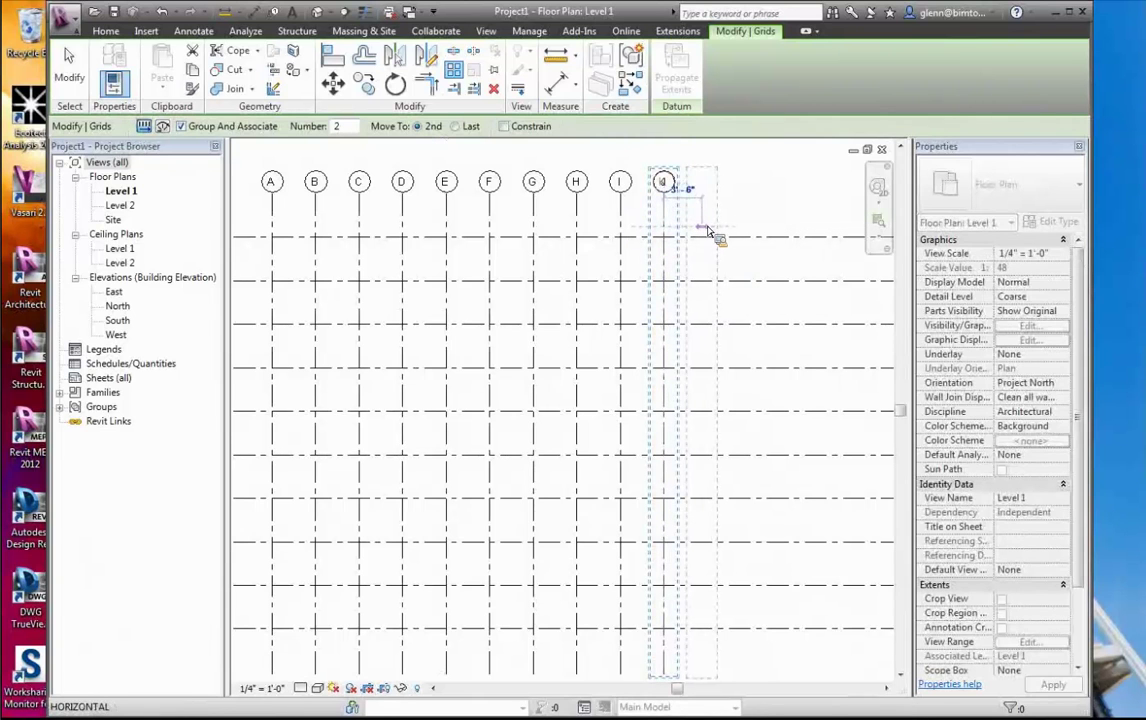
left_click(708, 231)
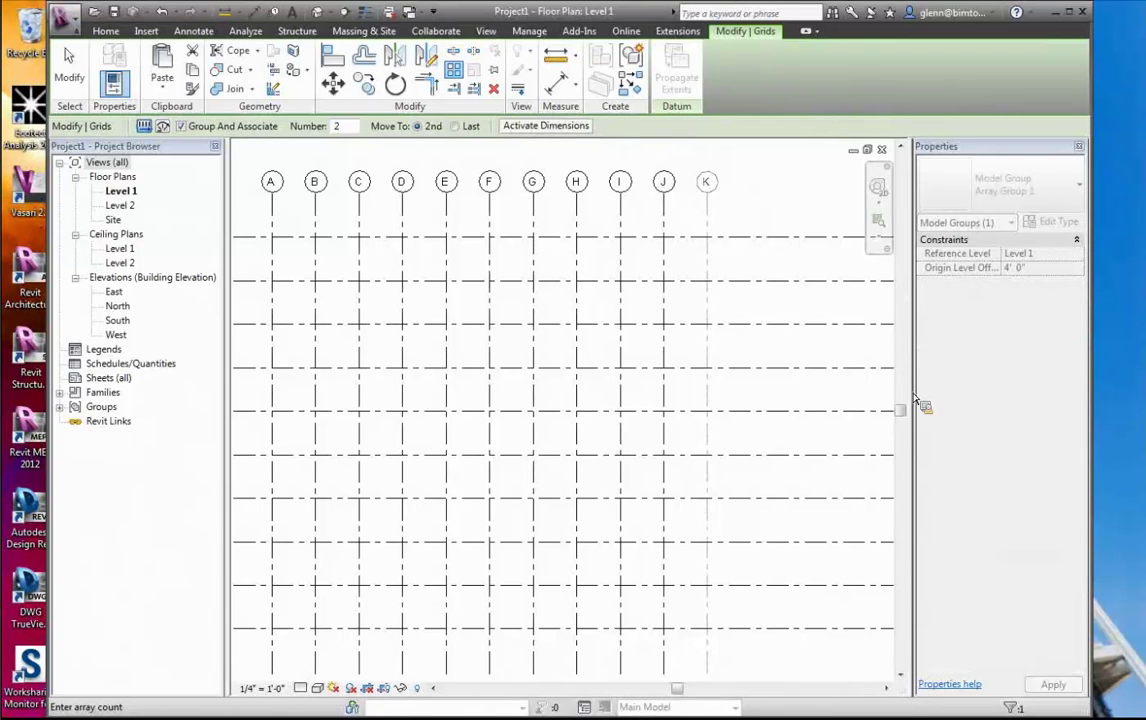
left_click_drag(901, 411, 900, 450)
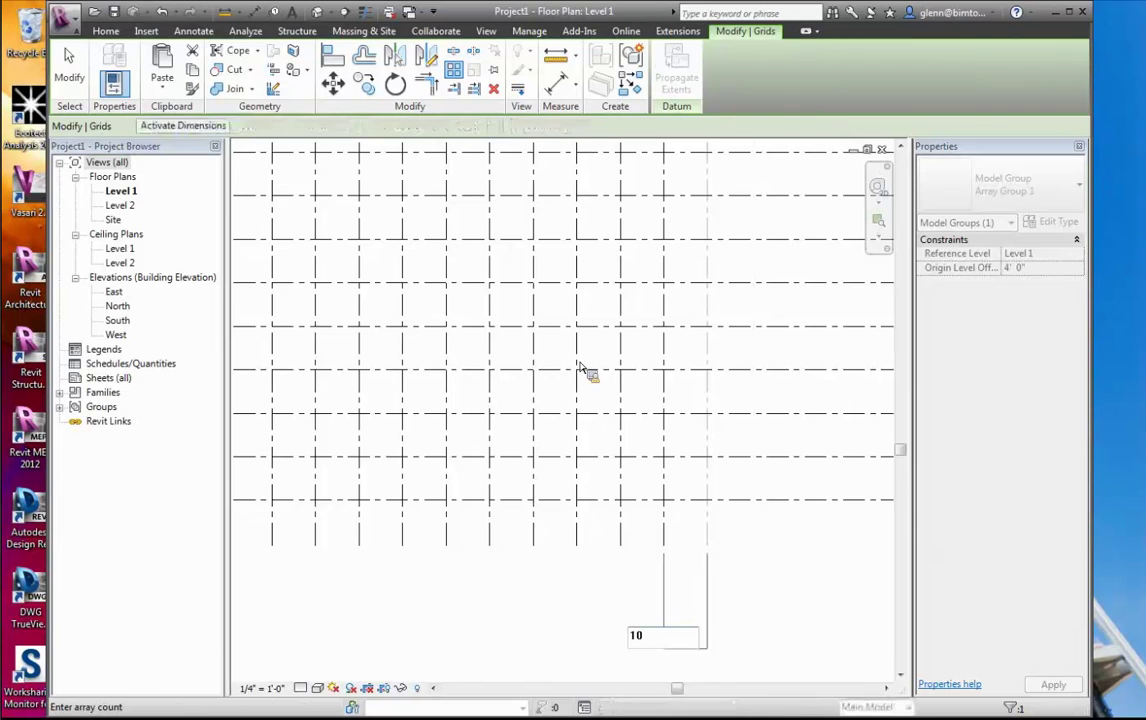
key("Return")
left_click(545, 632)
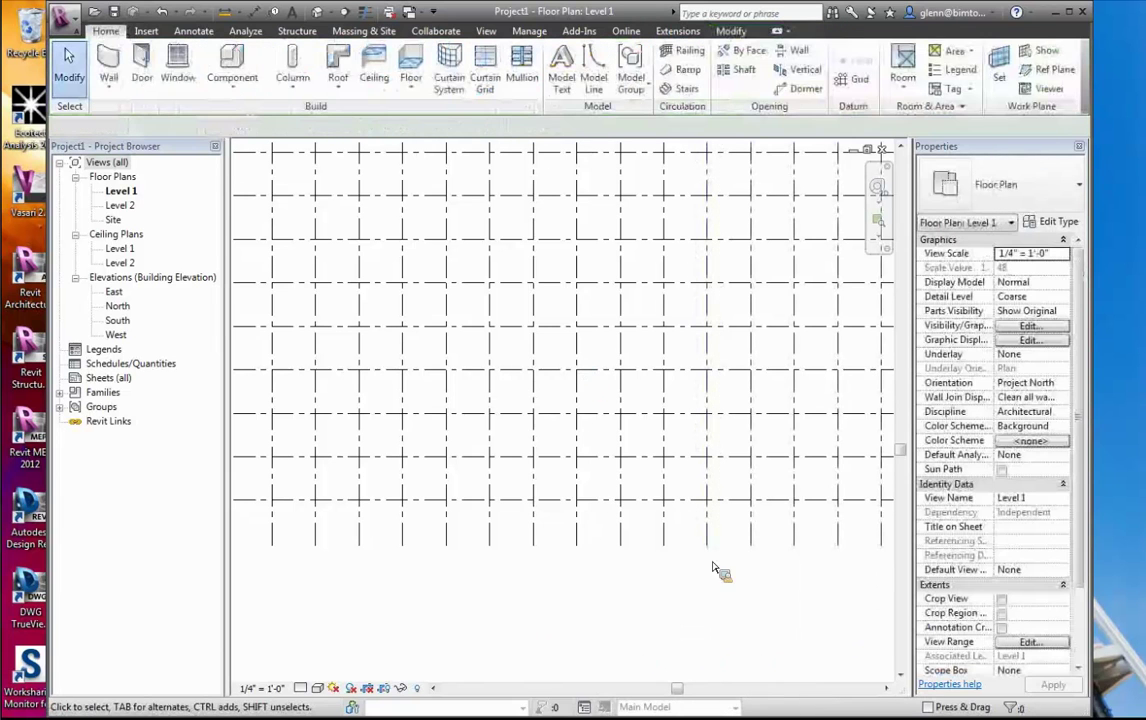
Review the extended grid up close, and switch to Preview to examine the footings and roof plan in Lovell Foundation.tif
left_click_drag(902, 455, 818, 335)
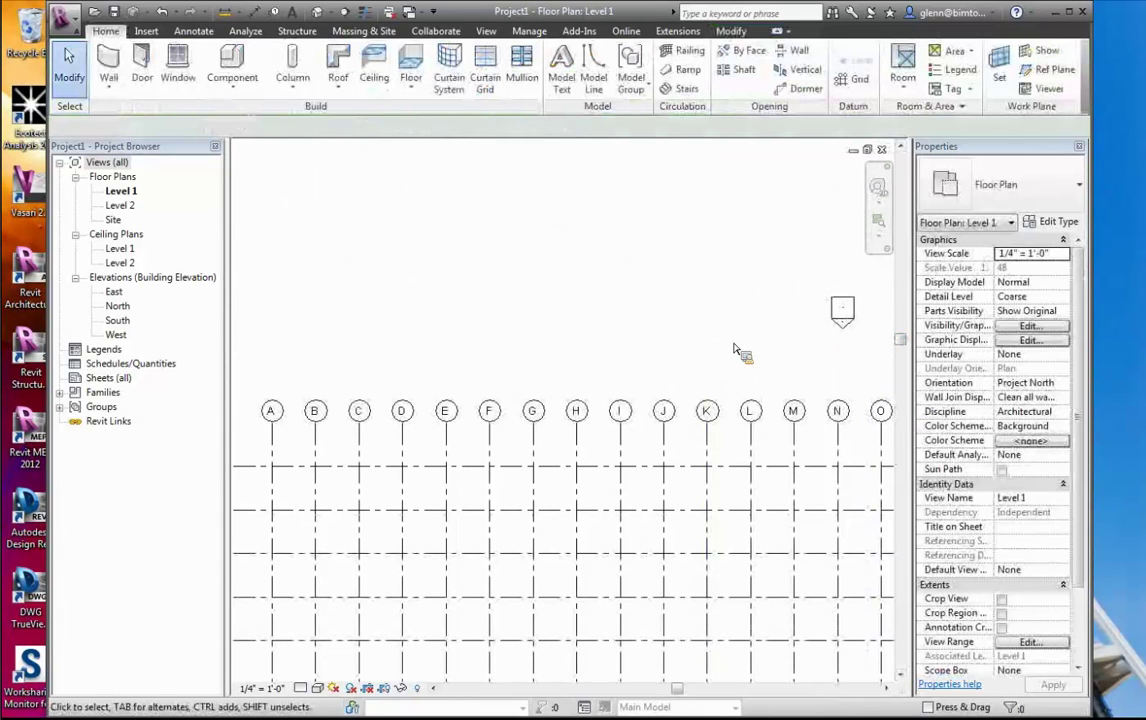
key("z")
key("o")
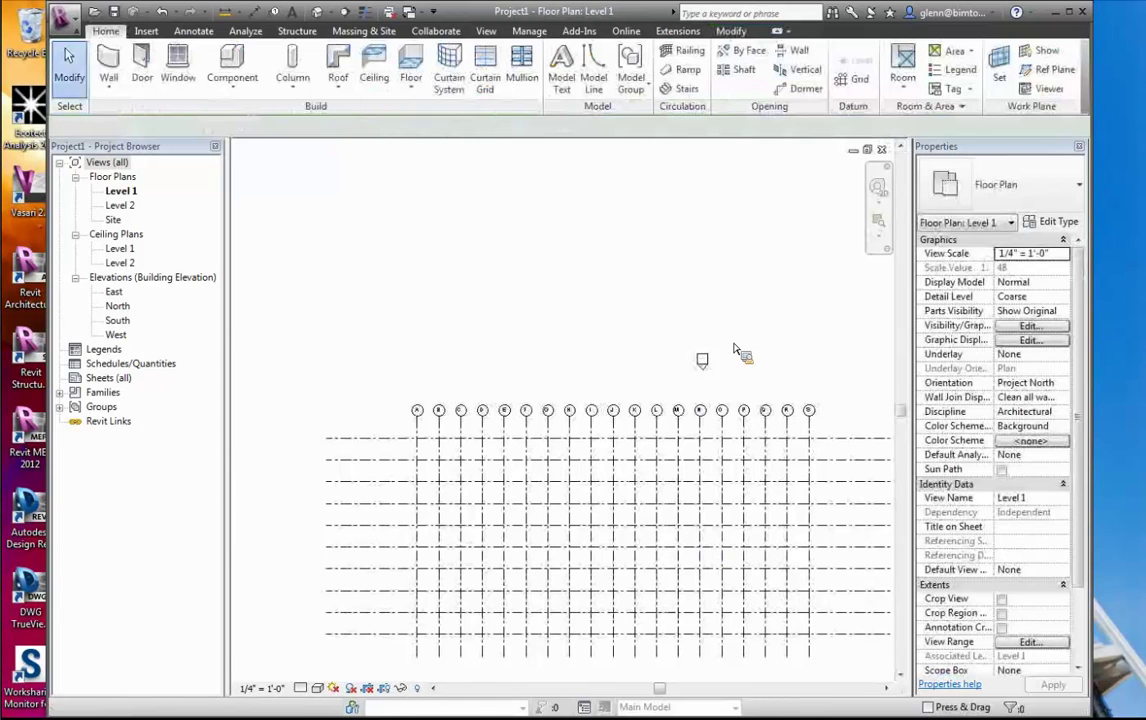
left_click(880, 230)
left_click_drag(398, 437, 630, 650)
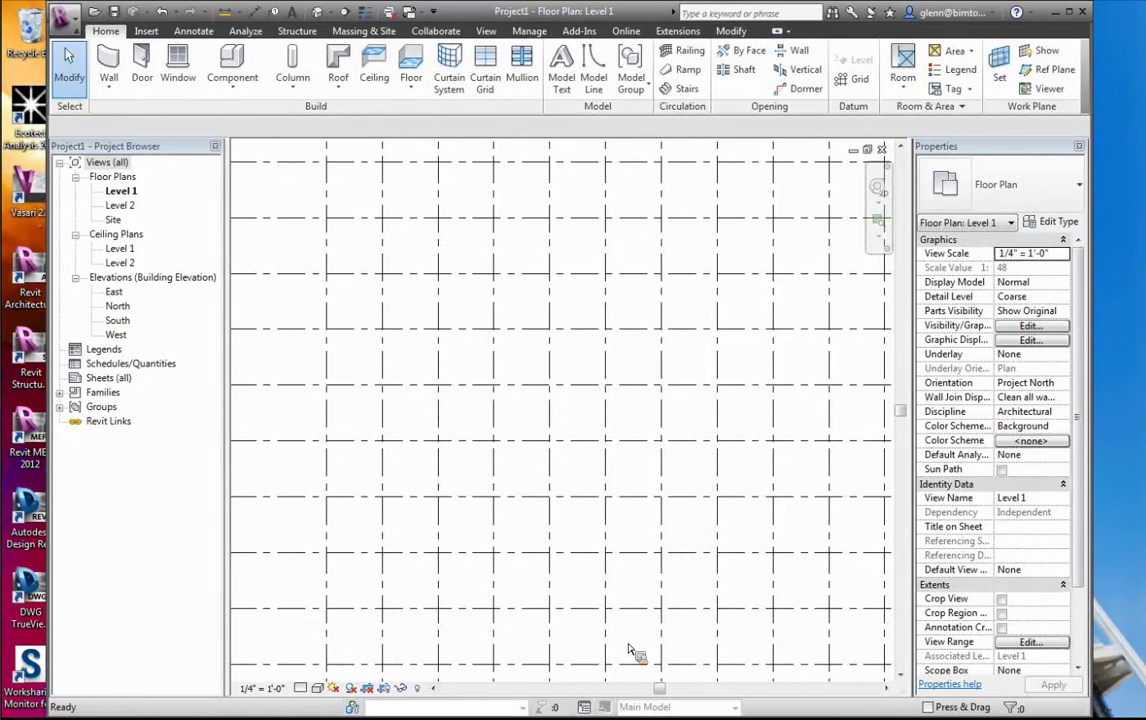
key("ctrl+Right")
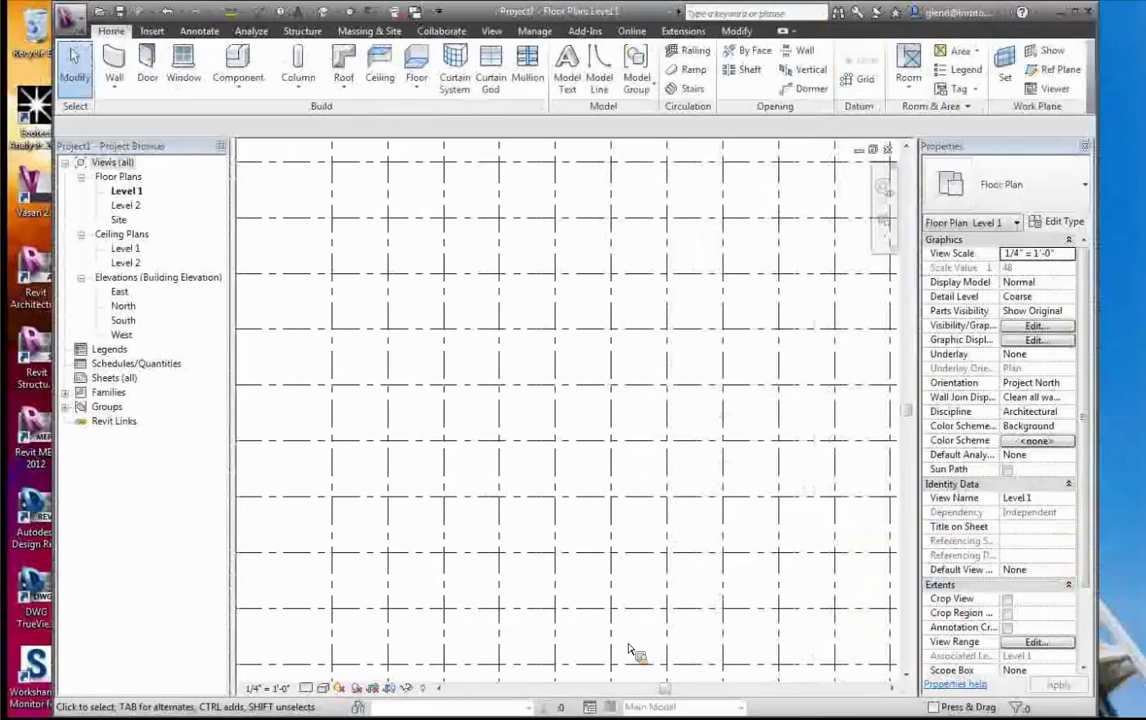
key("ctrl+Right")
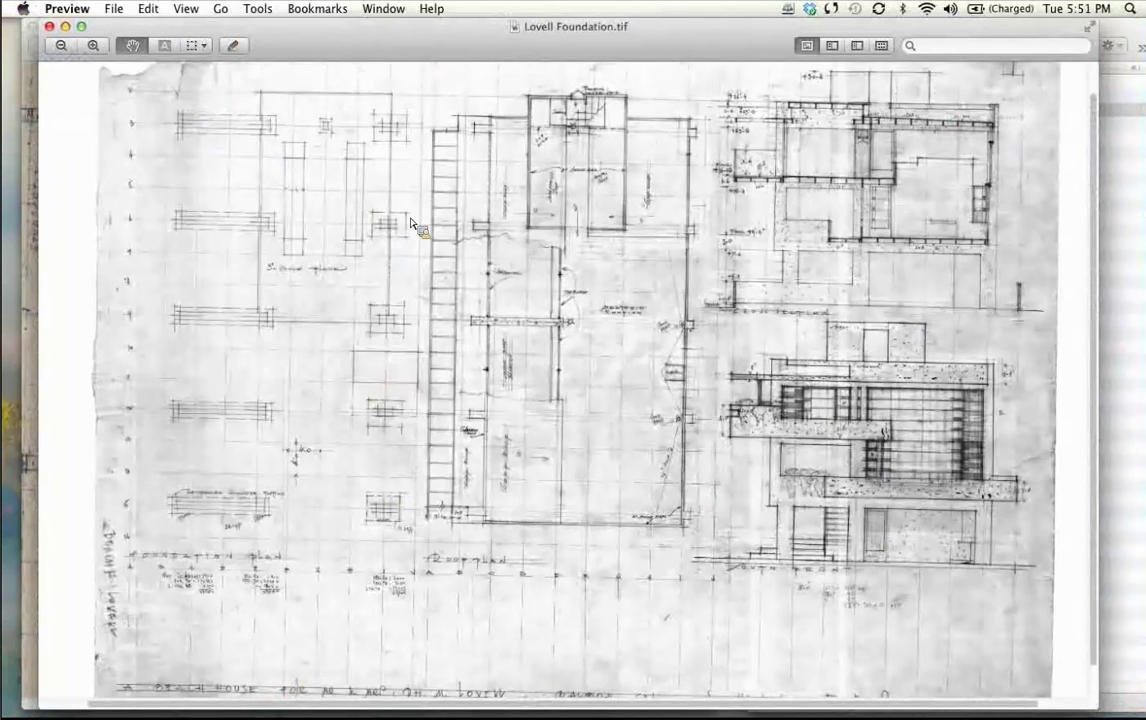
left_click(92, 47)
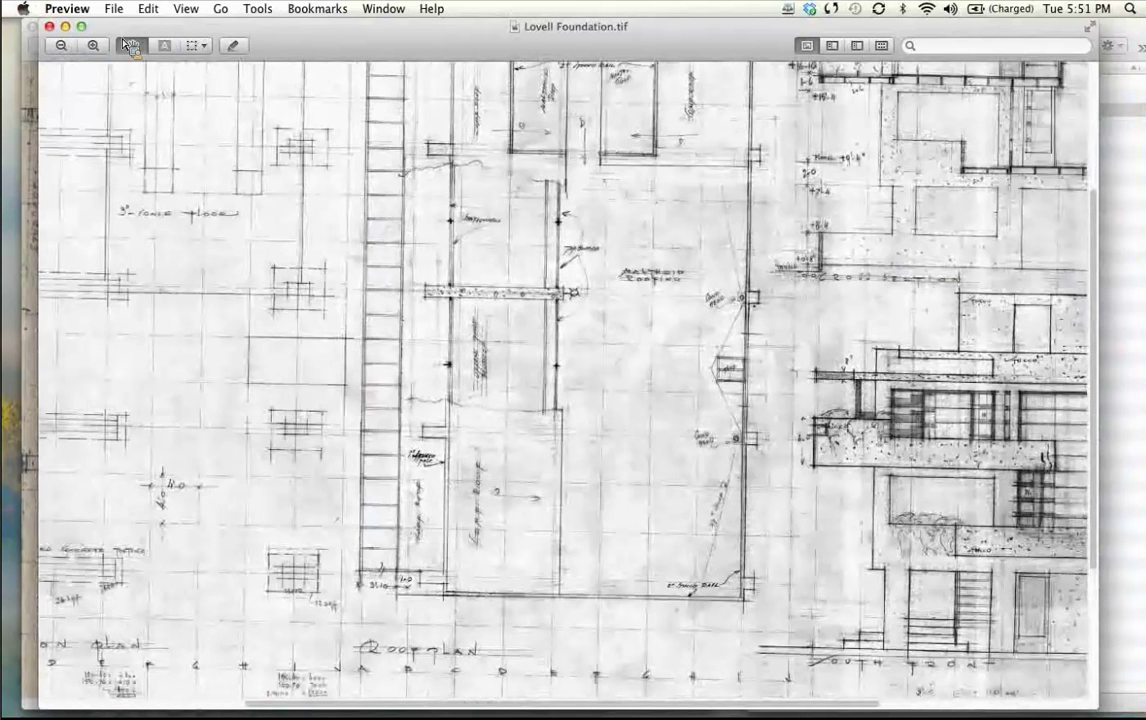
left_click(130, 46)
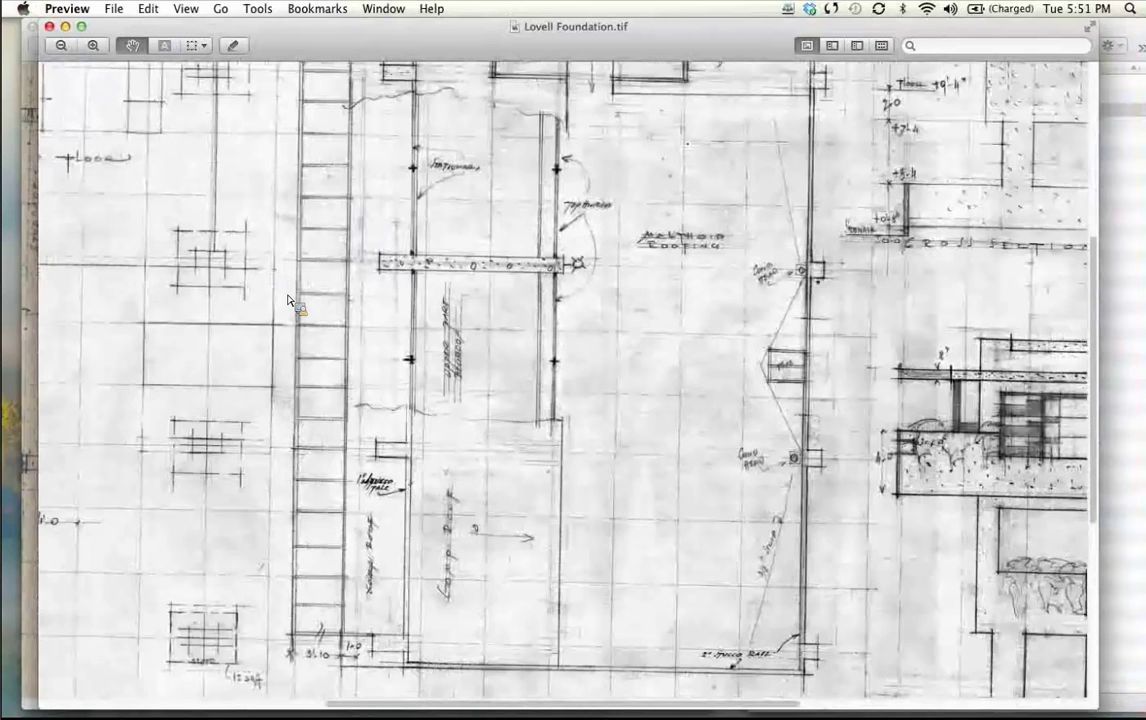
left_click_drag(288, 295, 589, 310)
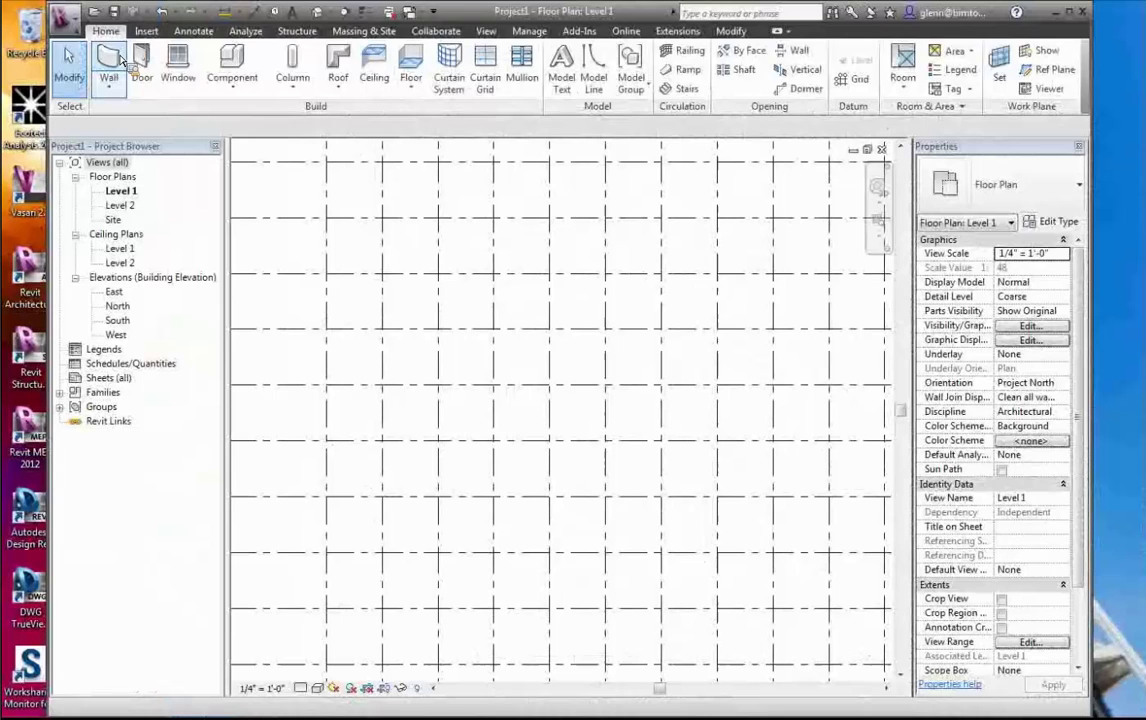
Switch back to Revit and start a new wall on Level 1 with an unconnected height of 30'
left_click(114, 57)
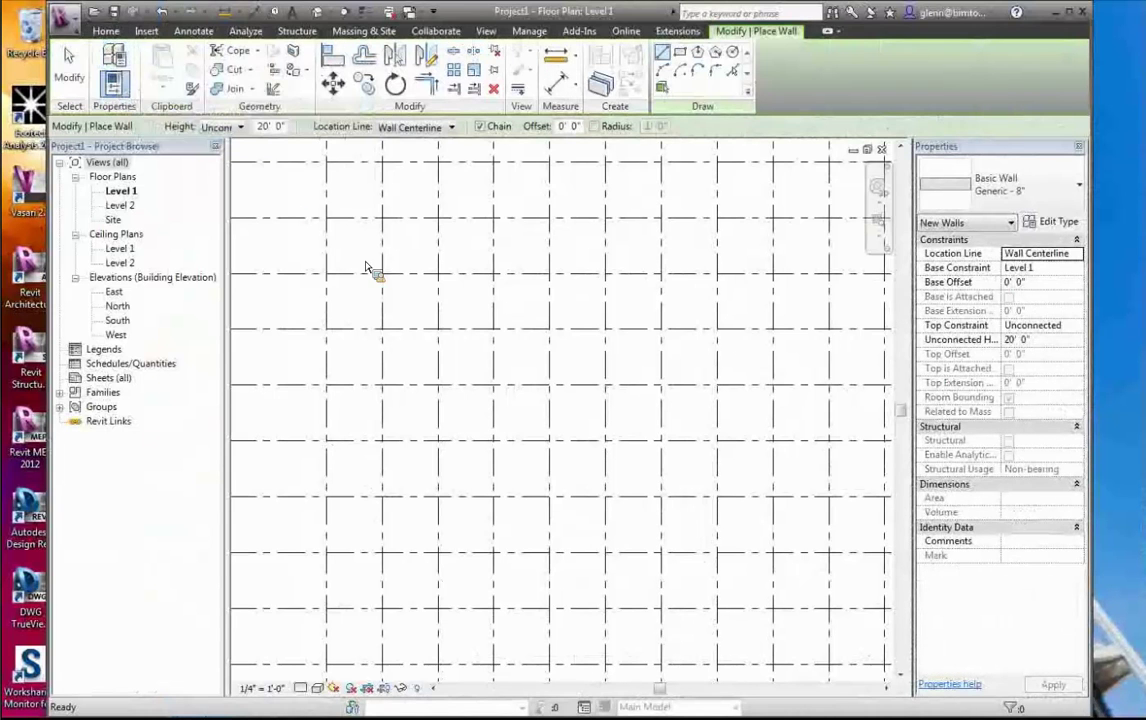
left_click(108, 31)
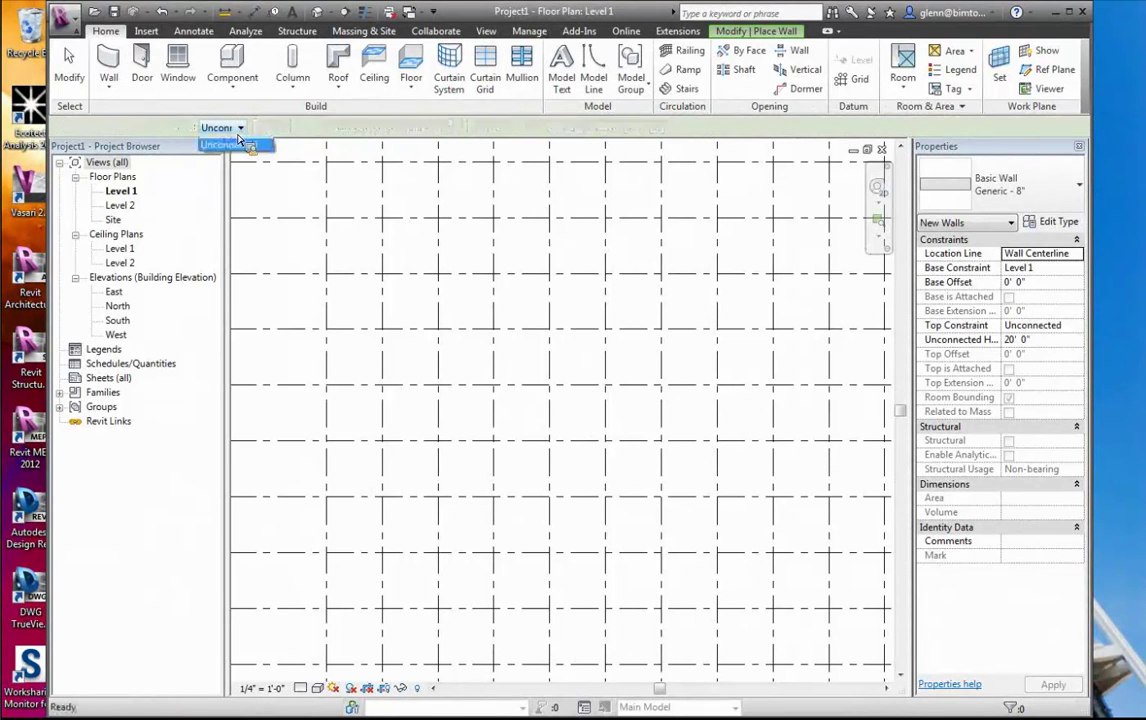
left_click(240, 127)
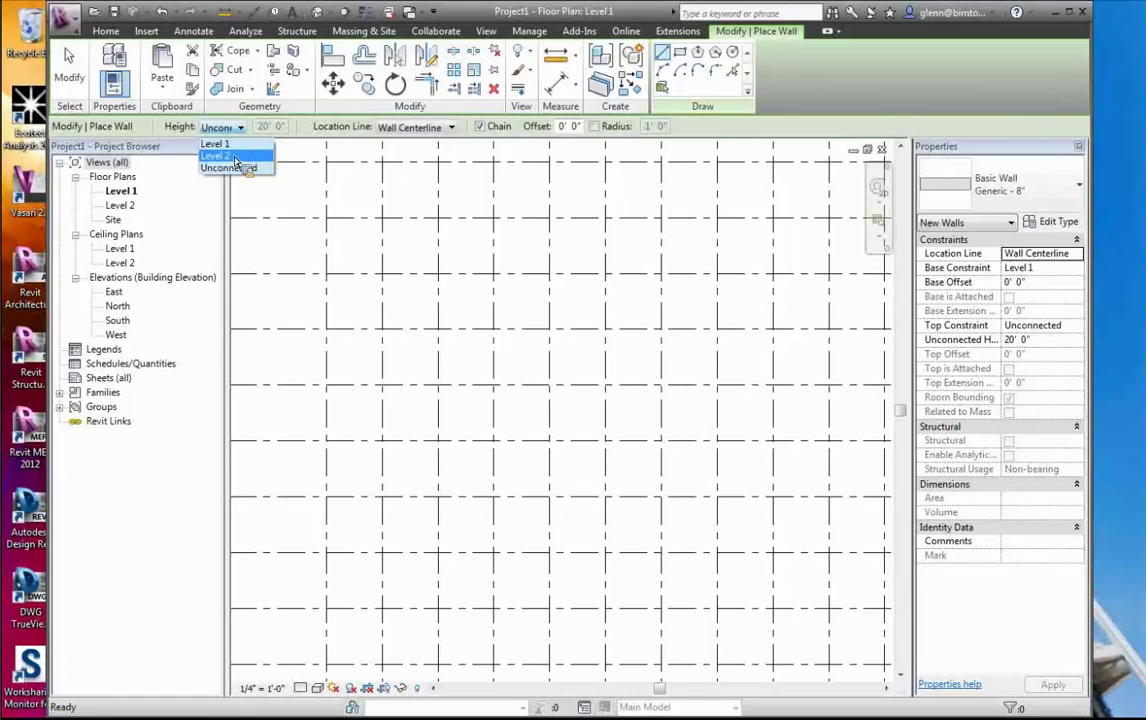
left_click(230, 168)
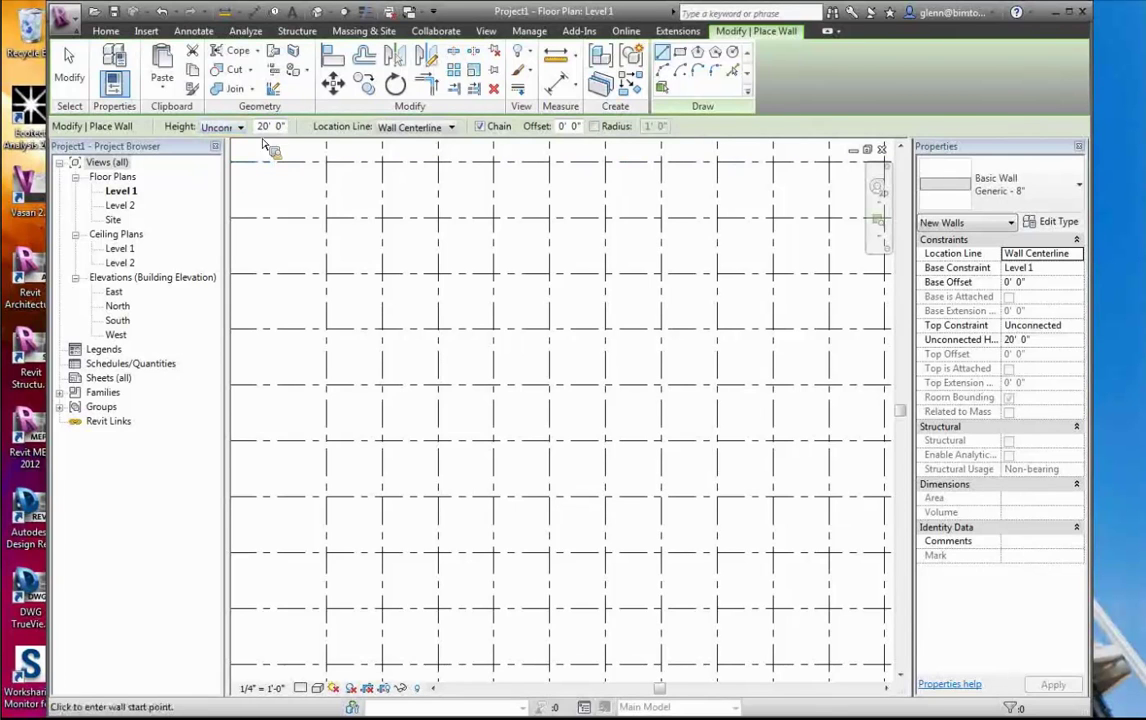
double_click(268, 128)
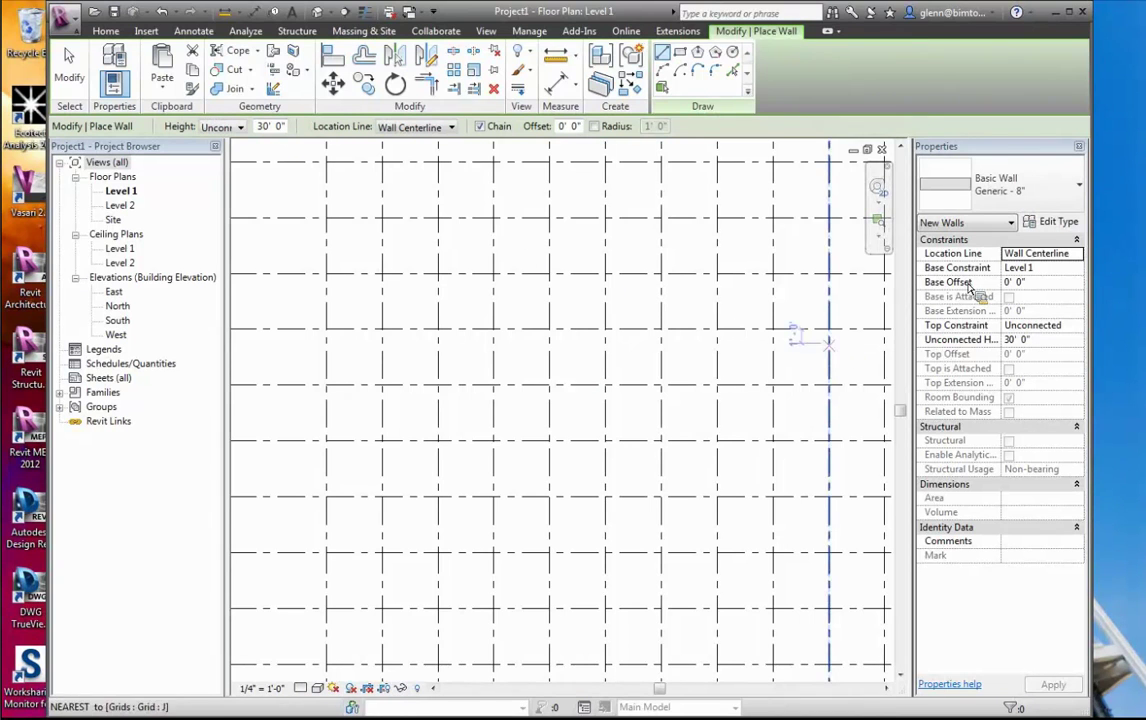
Choose Foundation - 12" Concrete as the type for the new wall
left_click(1079, 188)
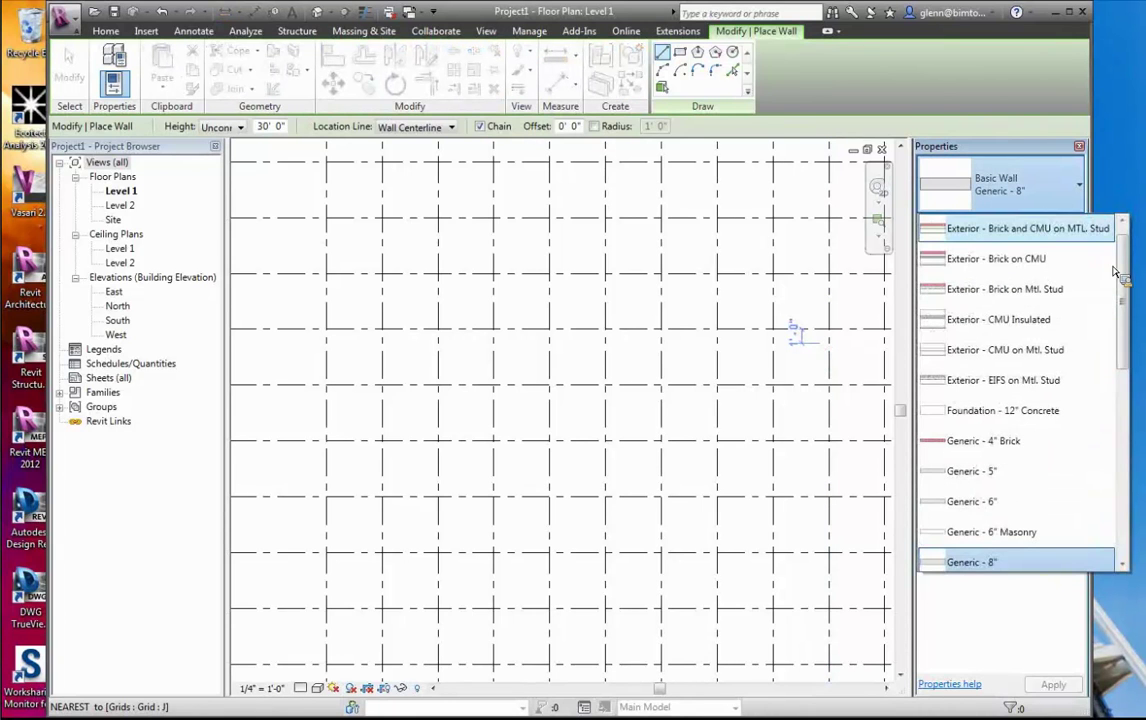
mouse_move(1122, 291)
left_mouse_down()
mouse_move(1123, 350)
mouse_move(1124, 310)
left_mouse_up()
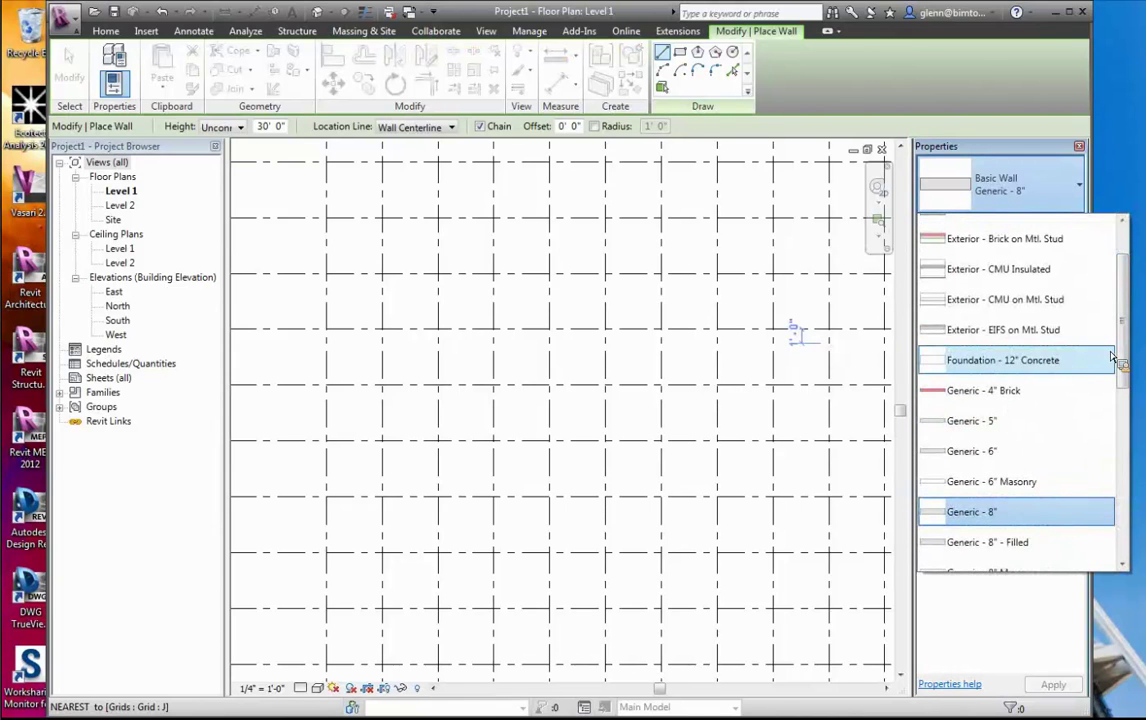
left_click_drag(1126, 340, 1126, 380)
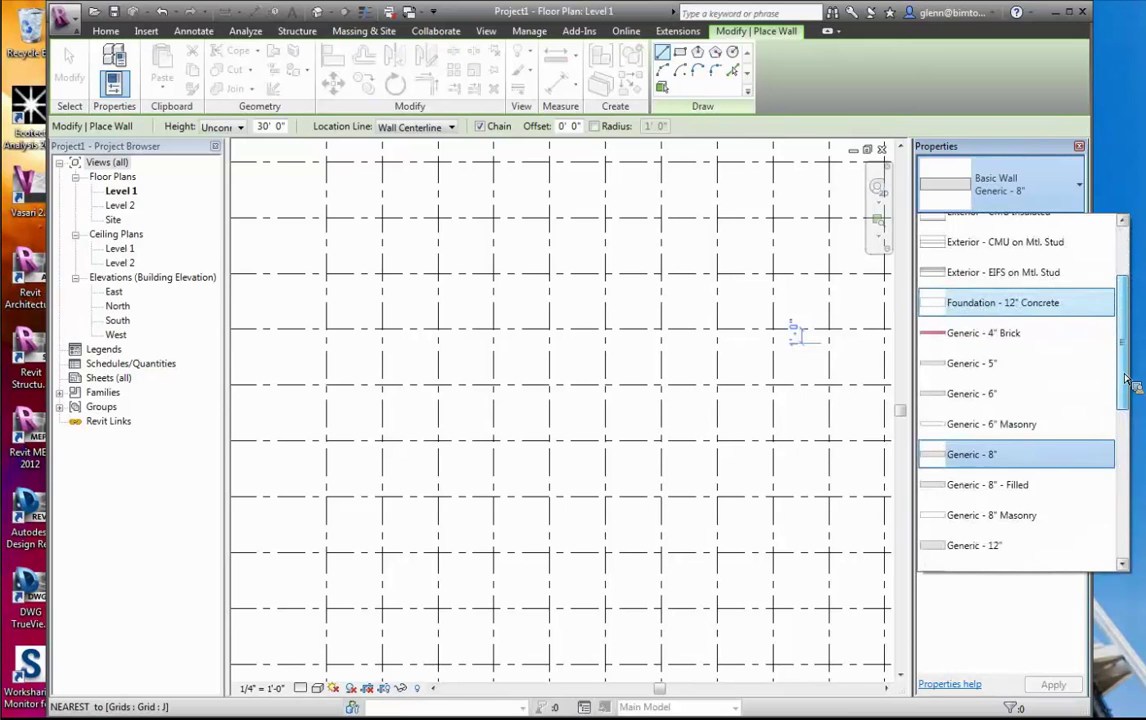
left_click(1055, 308)
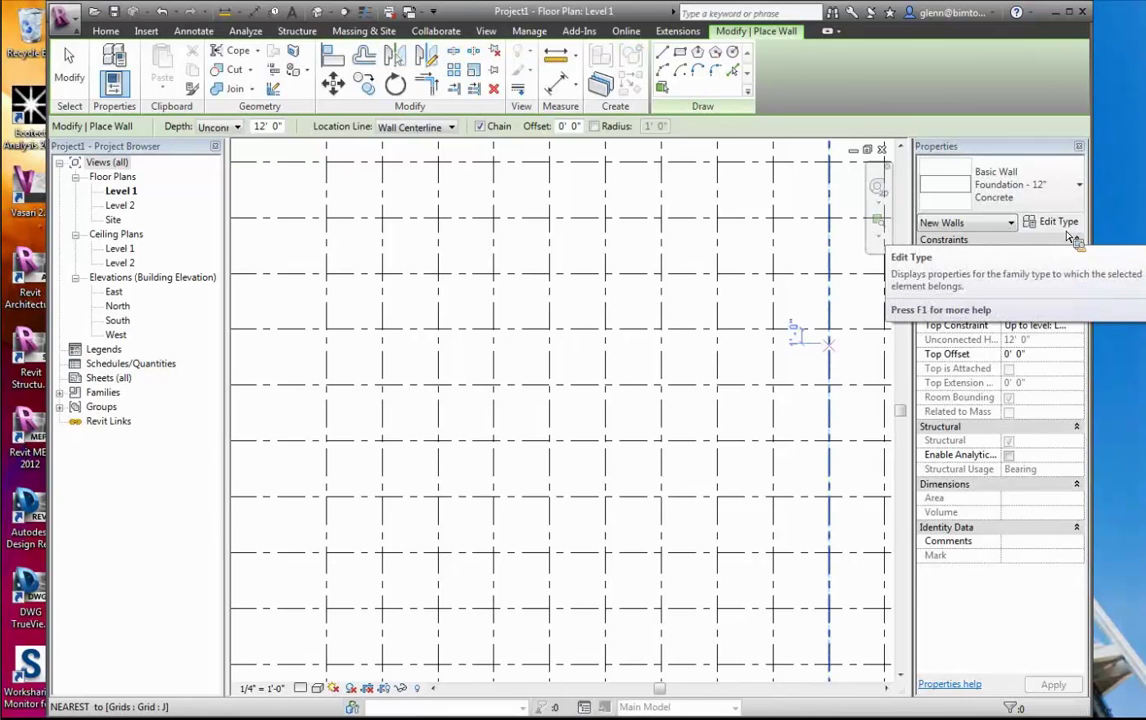
Duplicate the foundation wall type as Fin Wall - 12" Concrete and review its layer structure
left_click(1060, 222)
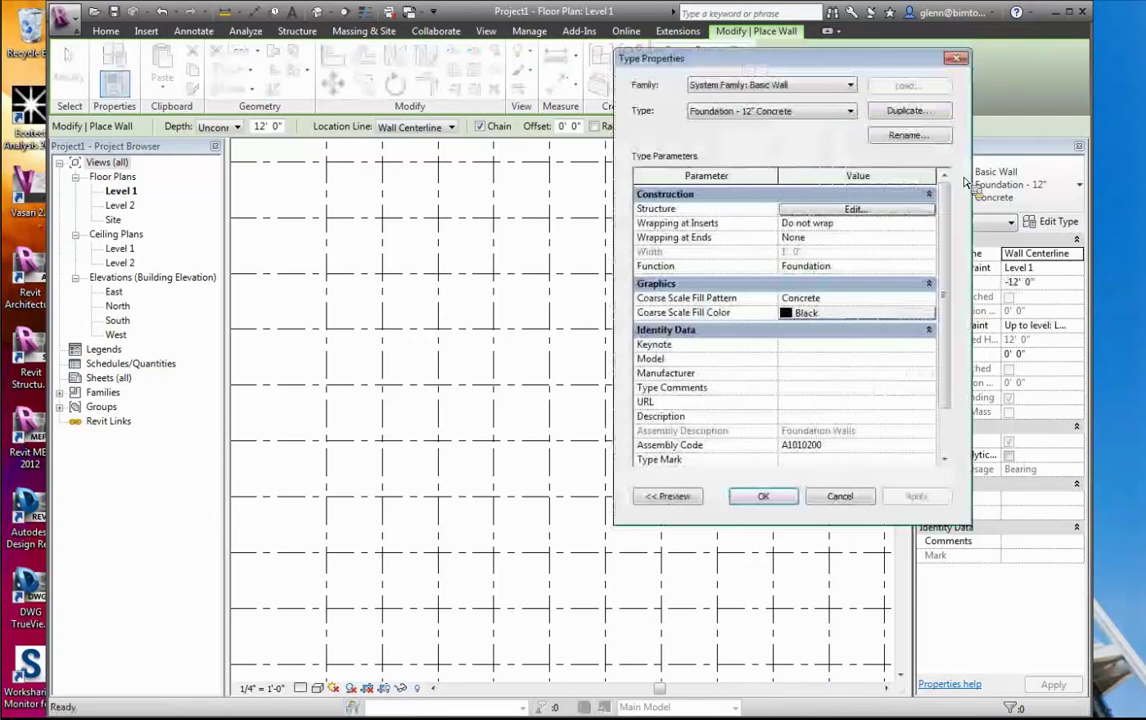
left_click(936, 116)
type("Fin Wall - 12")
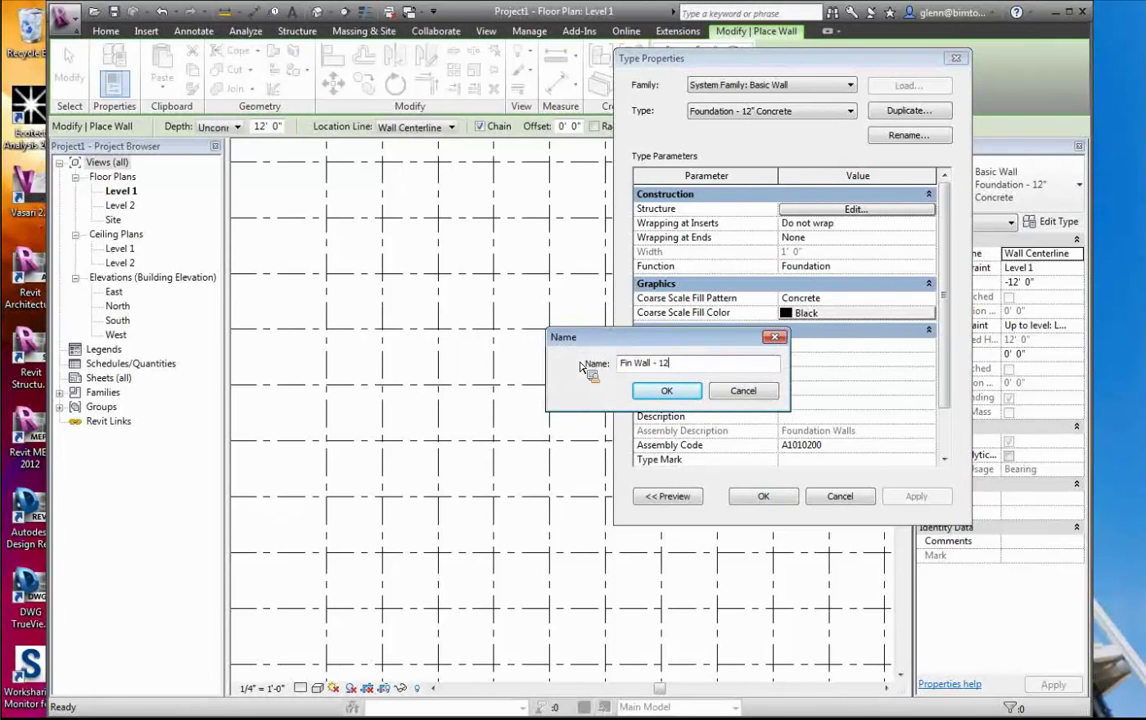
type("\" Concrete")
left_click(666, 390)
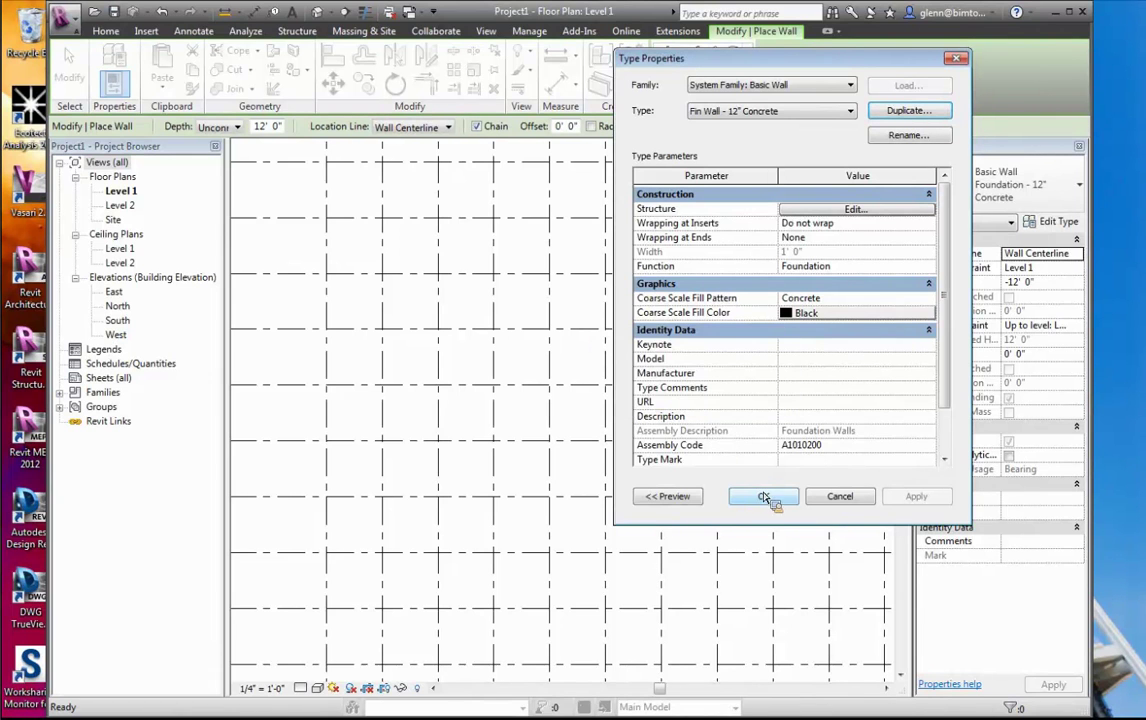
left_click(855, 209)
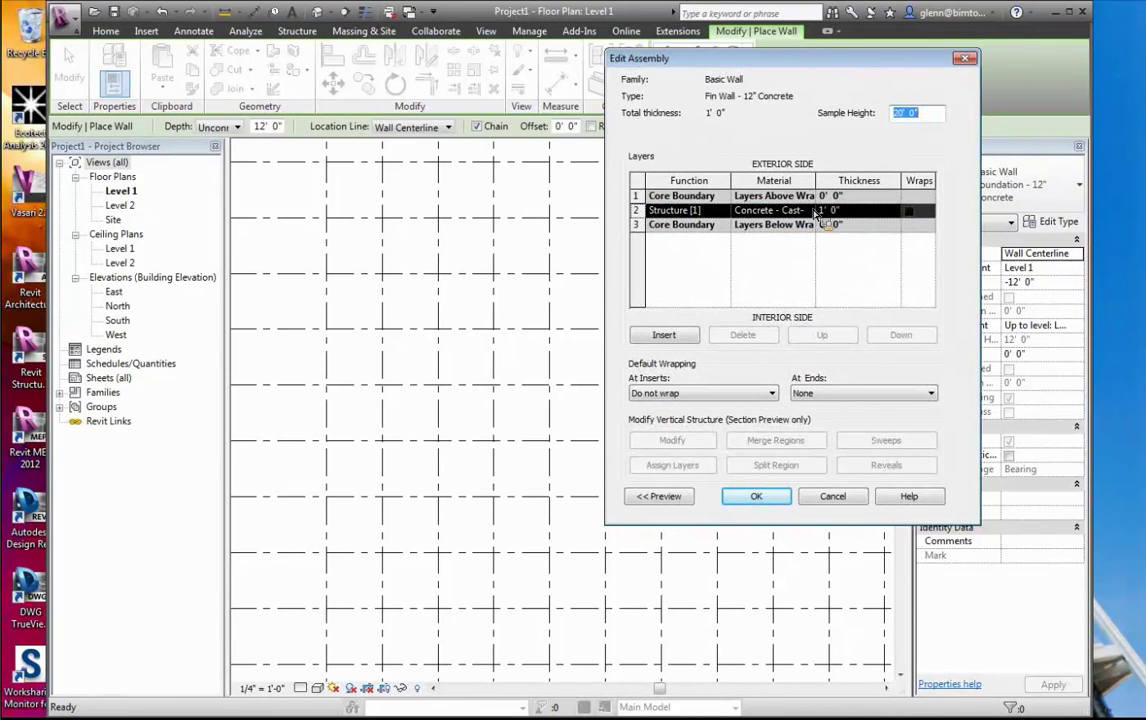
left_click(770, 505)
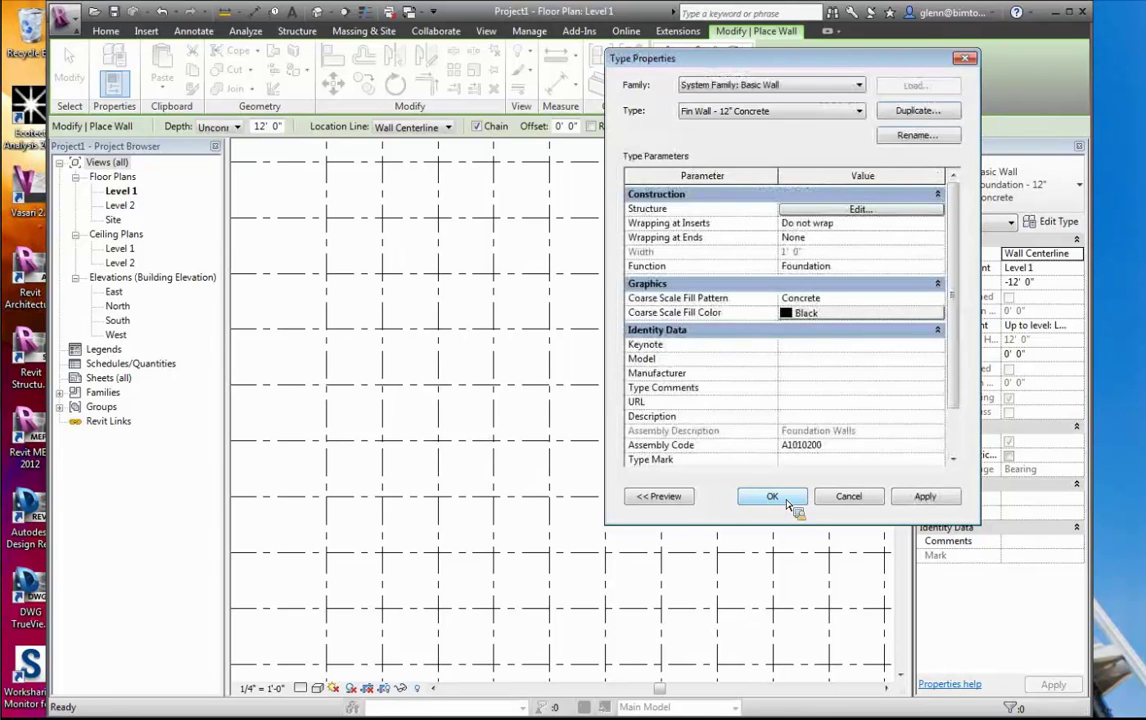
left_click(793, 503)
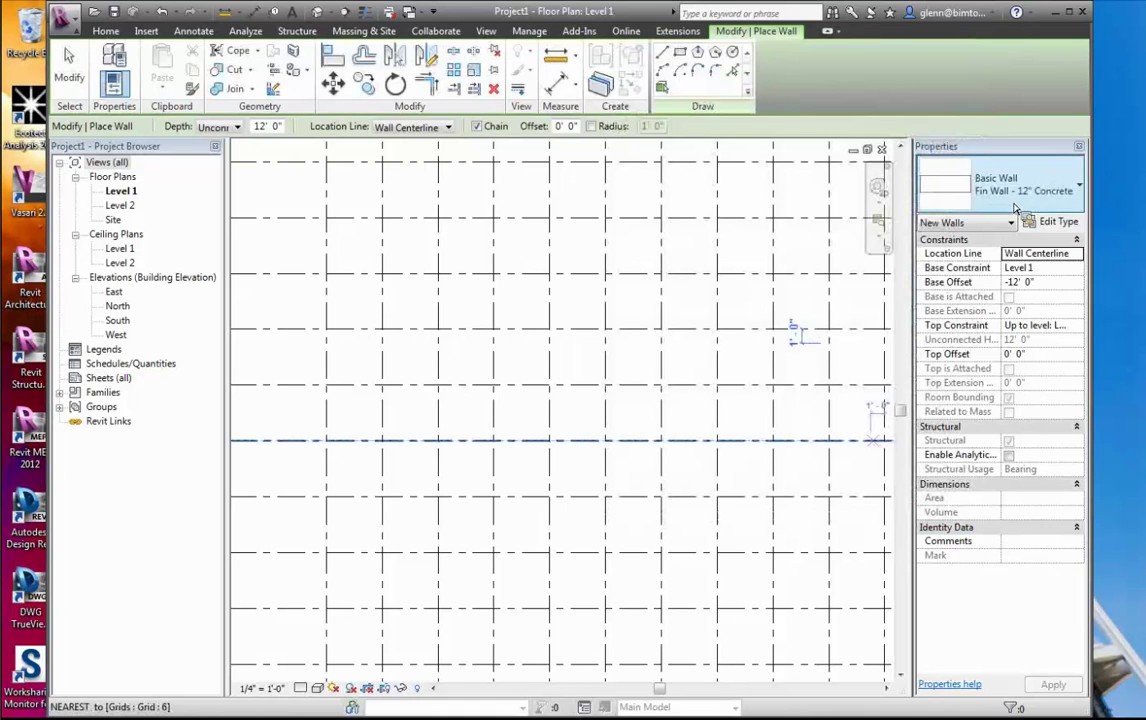
Set the new wall's top constraint to Unconnected with a 30' height and its base offset to 0' 0" from Level 1
left_click(1045, 285)
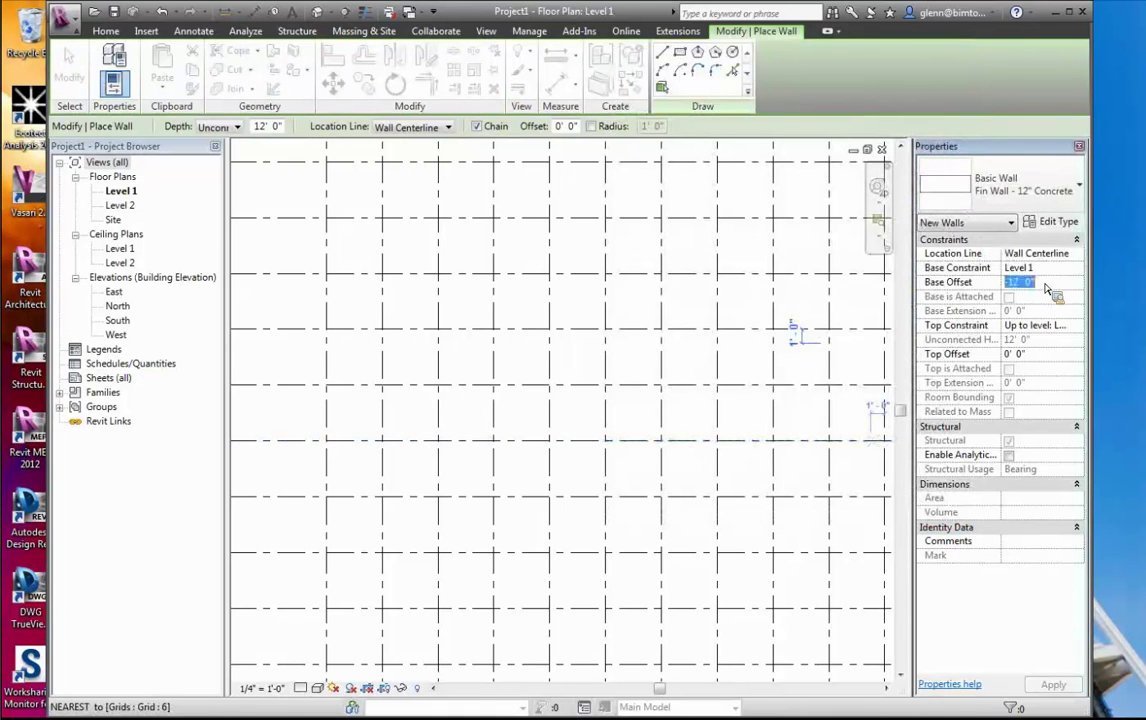
left_click(1071, 330)
left_click(1077, 327)
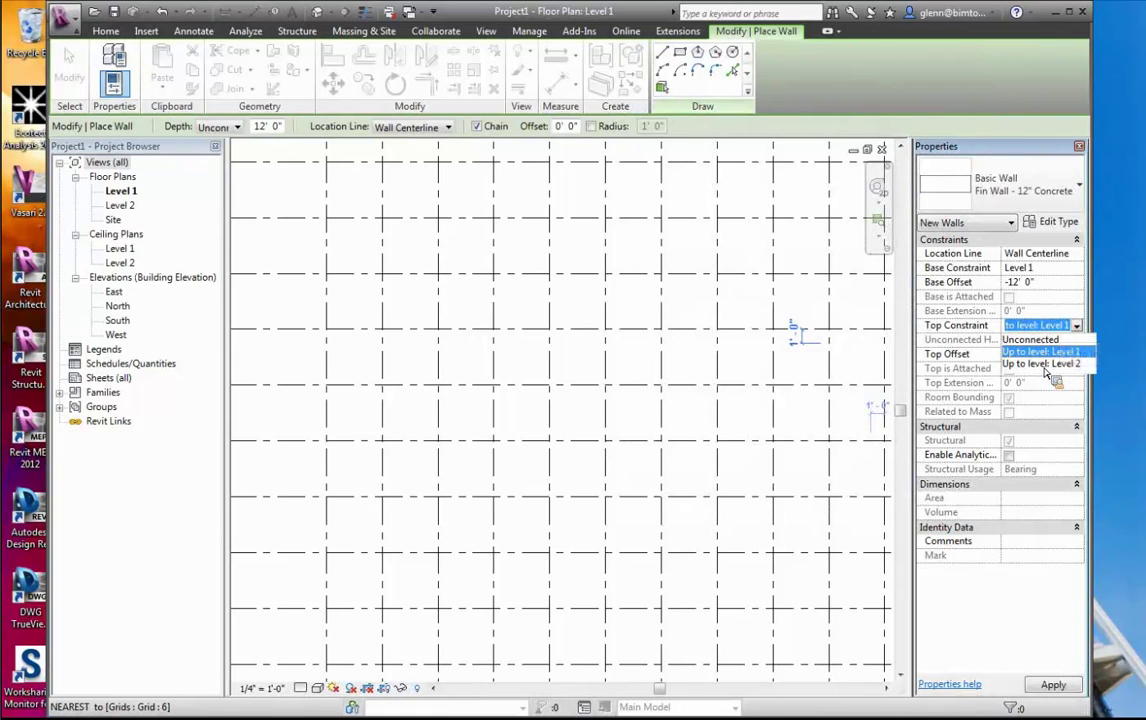
left_click(1045, 365)
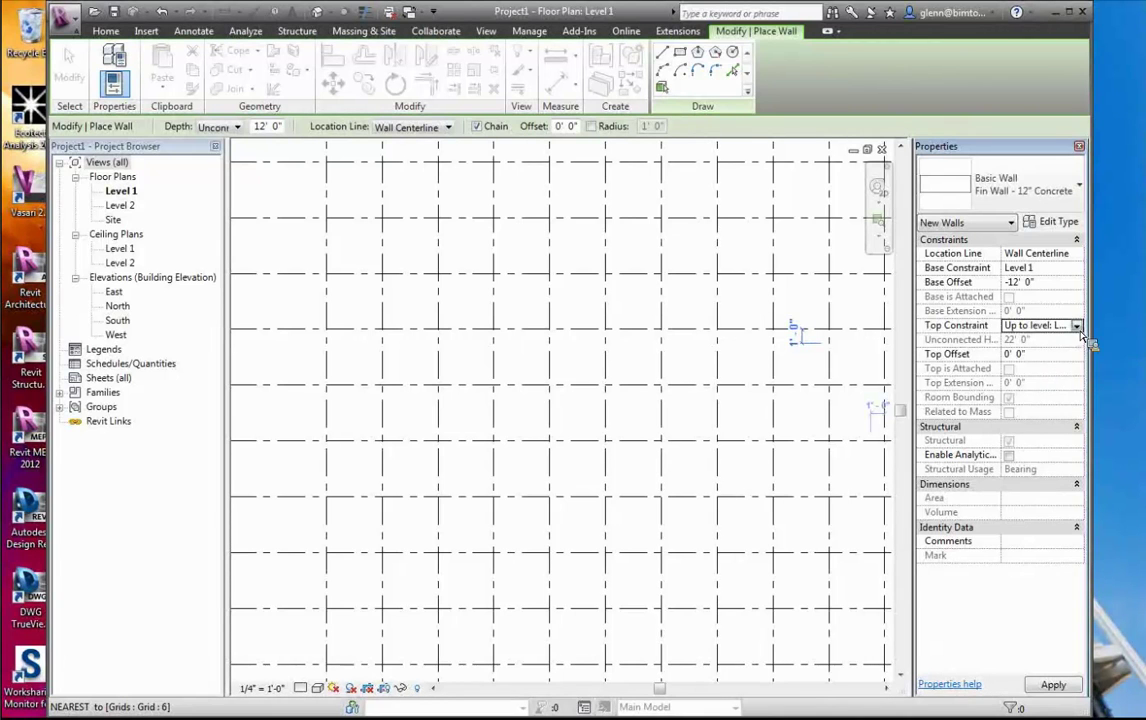
left_click(1077, 327)
left_click(1050, 340)
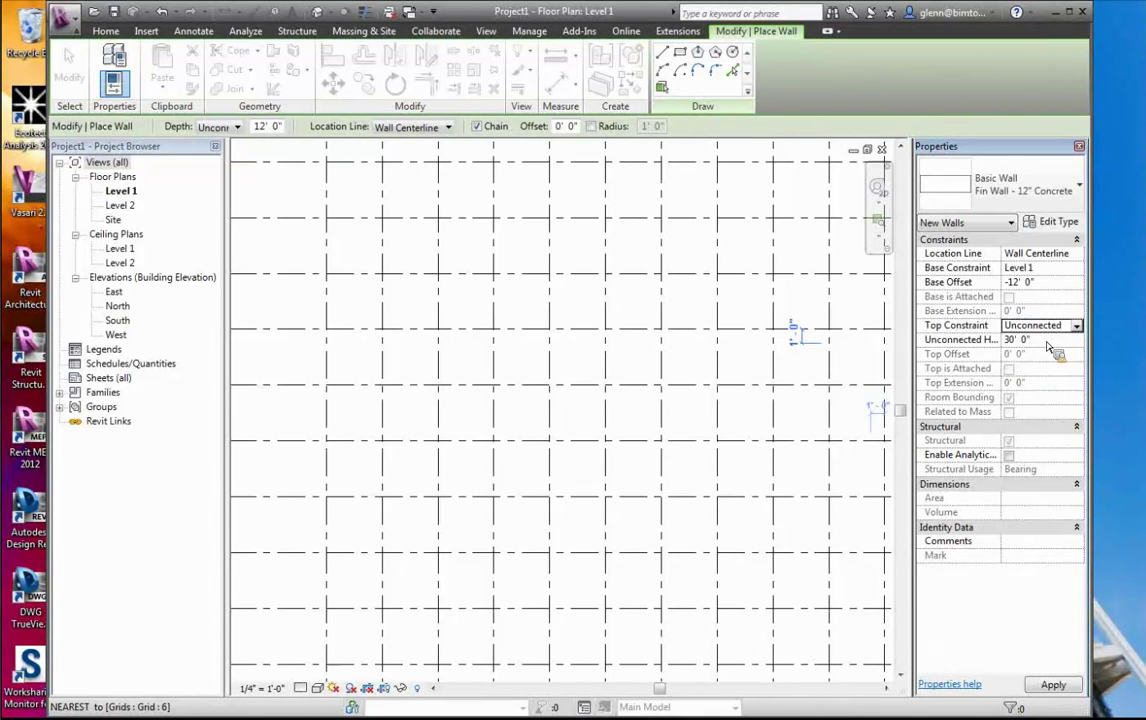
left_click(1054, 286)
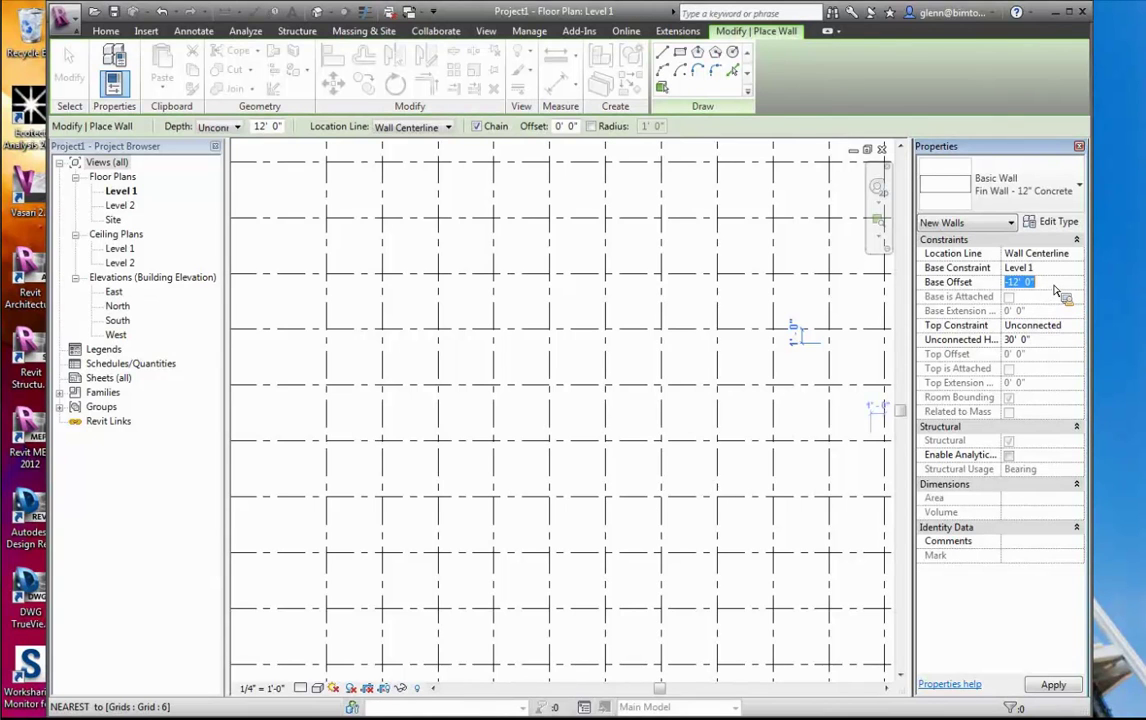
type("0")
key("Return")
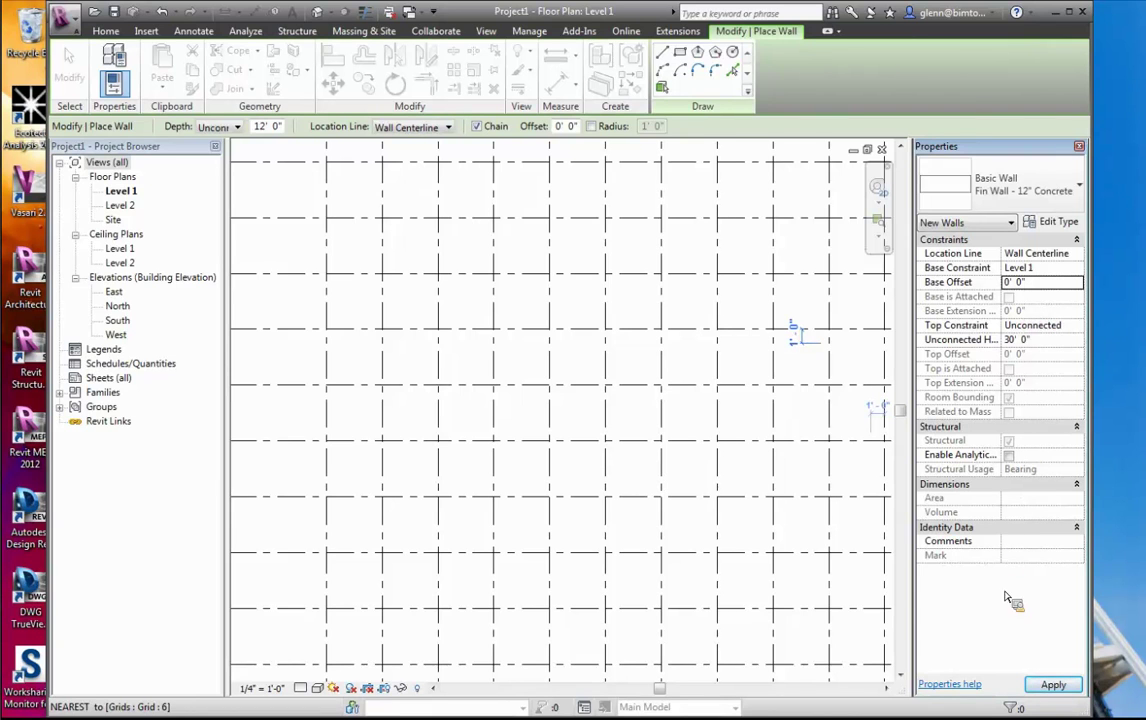
left_click(1053, 685)
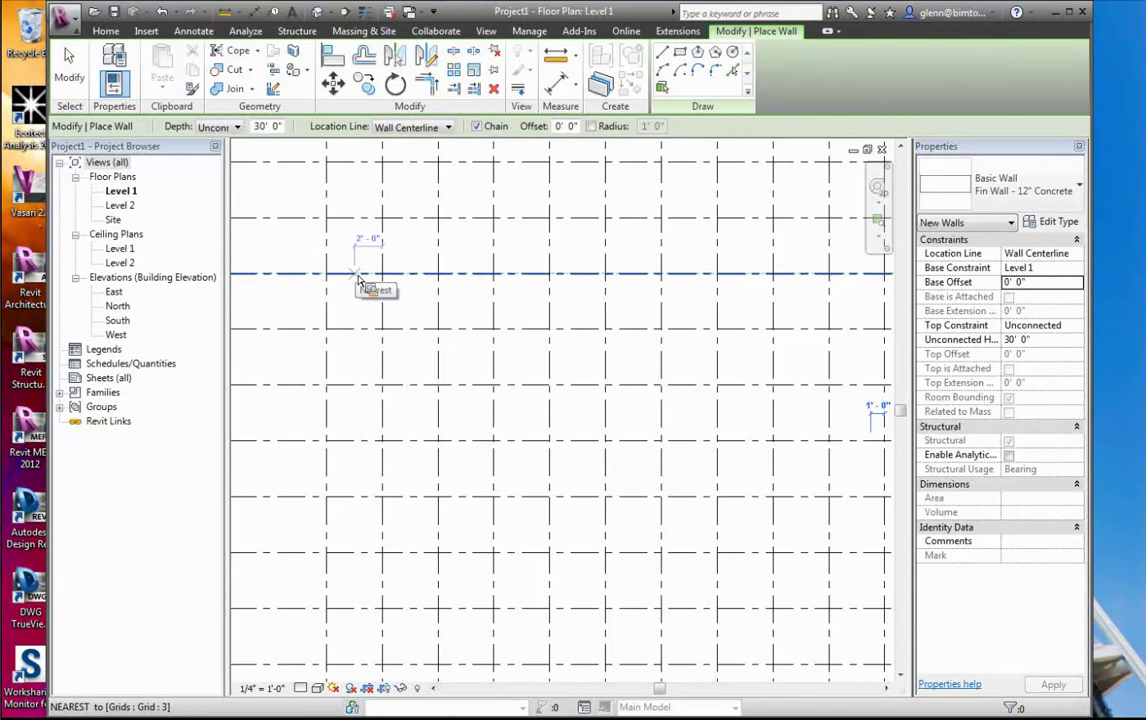
Draw a horizontal fin wall along grid 3, from midway between grids A and B to just past grid H
left_click(355, 274)
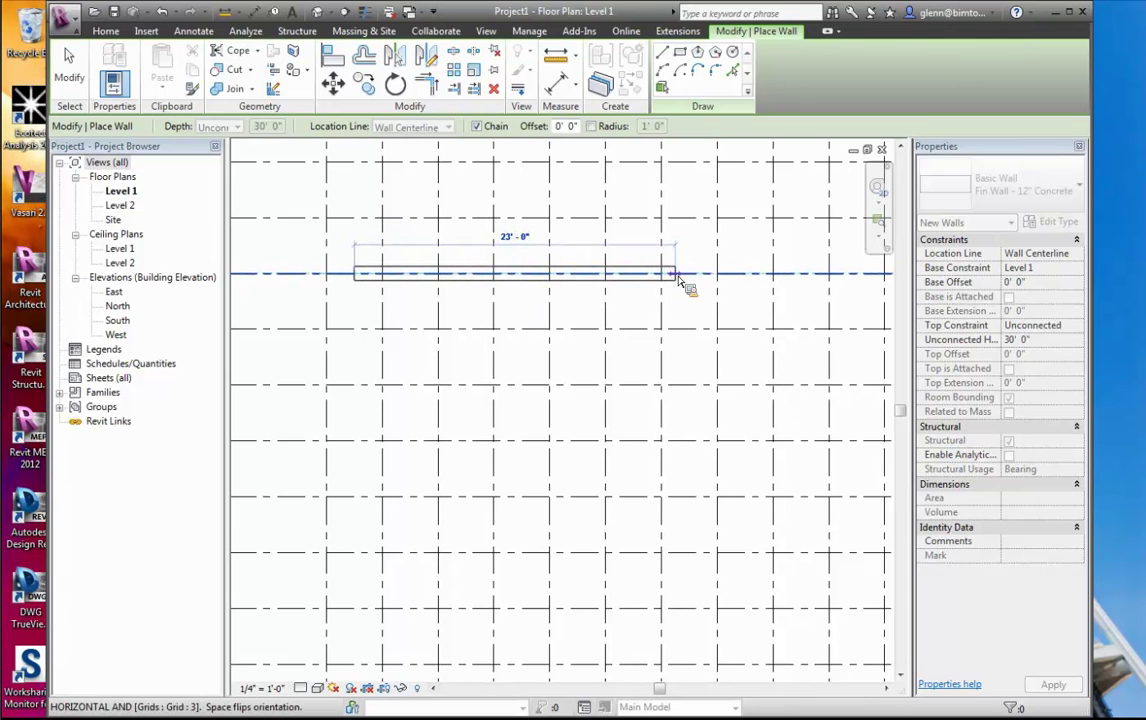
left_click(755, 282)
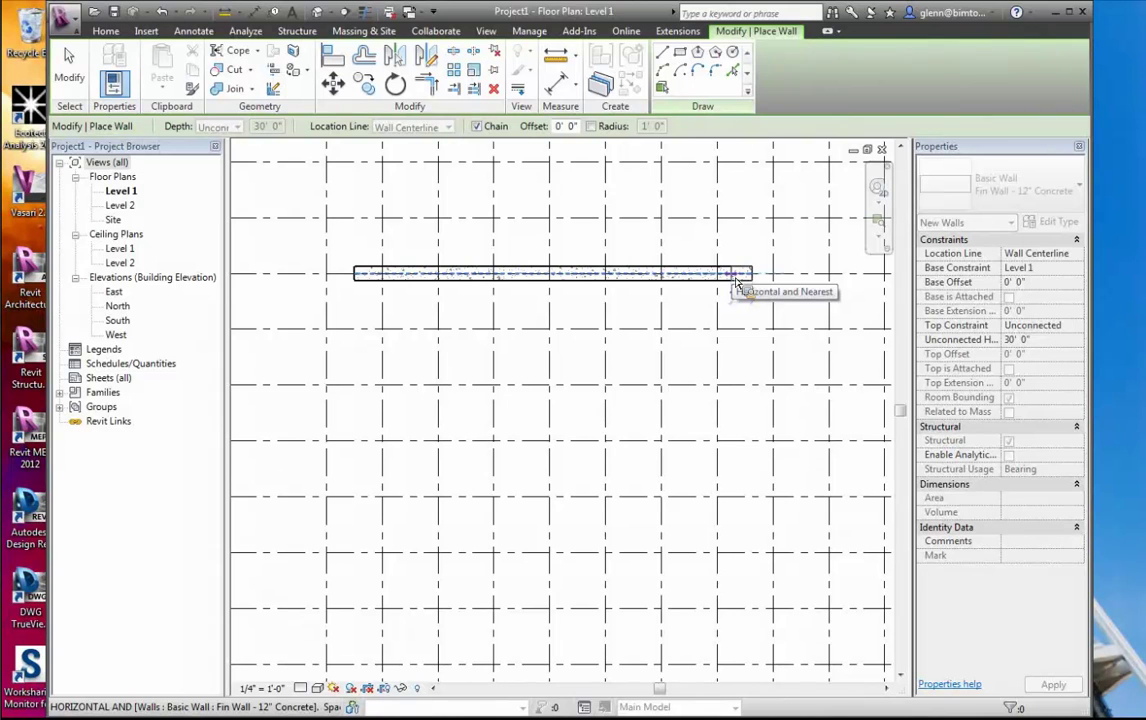
left_click(736, 284)
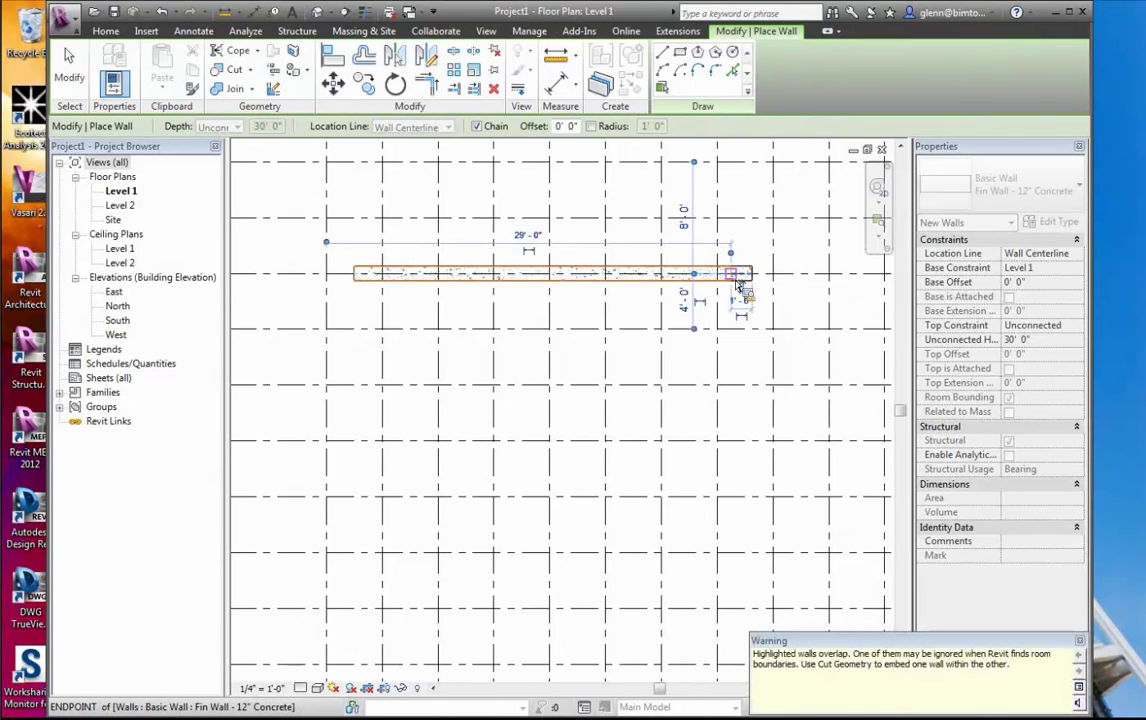
key("Escape")
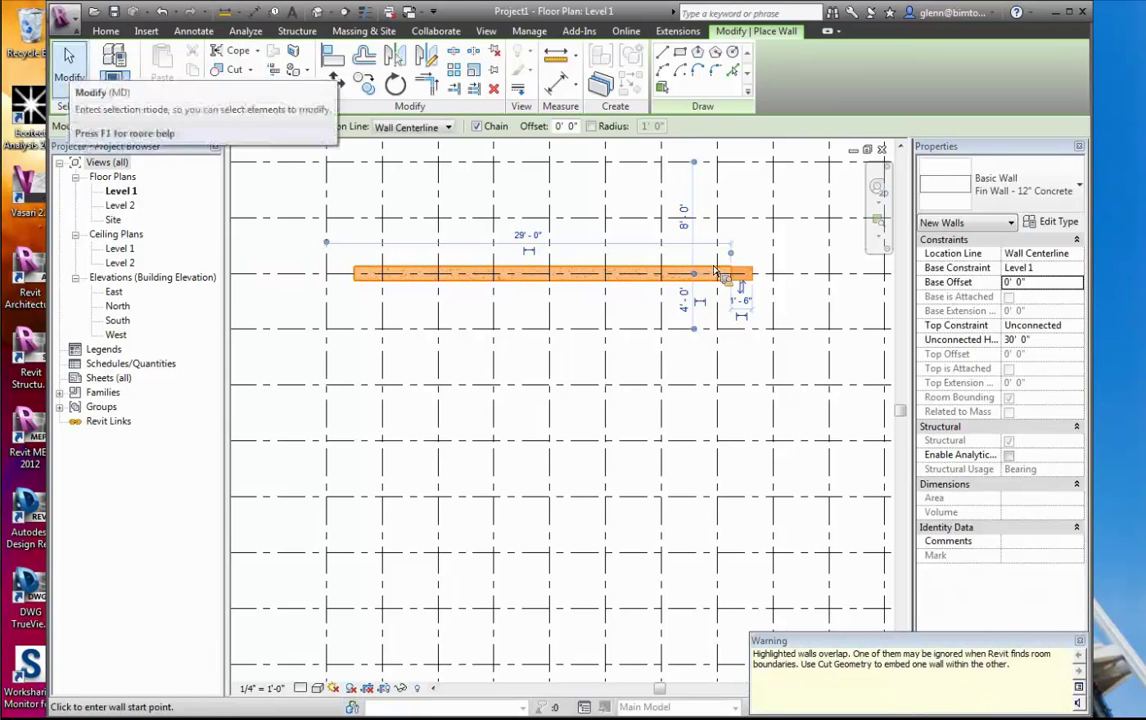
key("Escape")
Delete the short overlapping wall piece and shorten the fin wall's end past grid H to a total length of 27' 6"
left_click(754, 289)
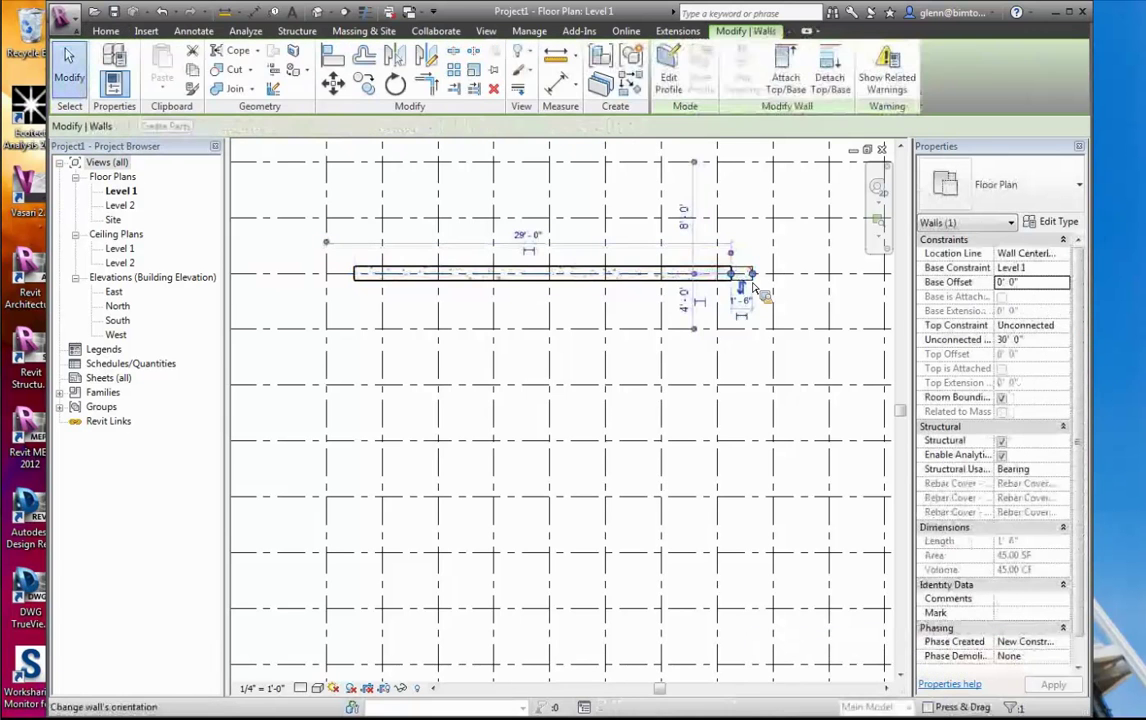
left_click(750, 301)
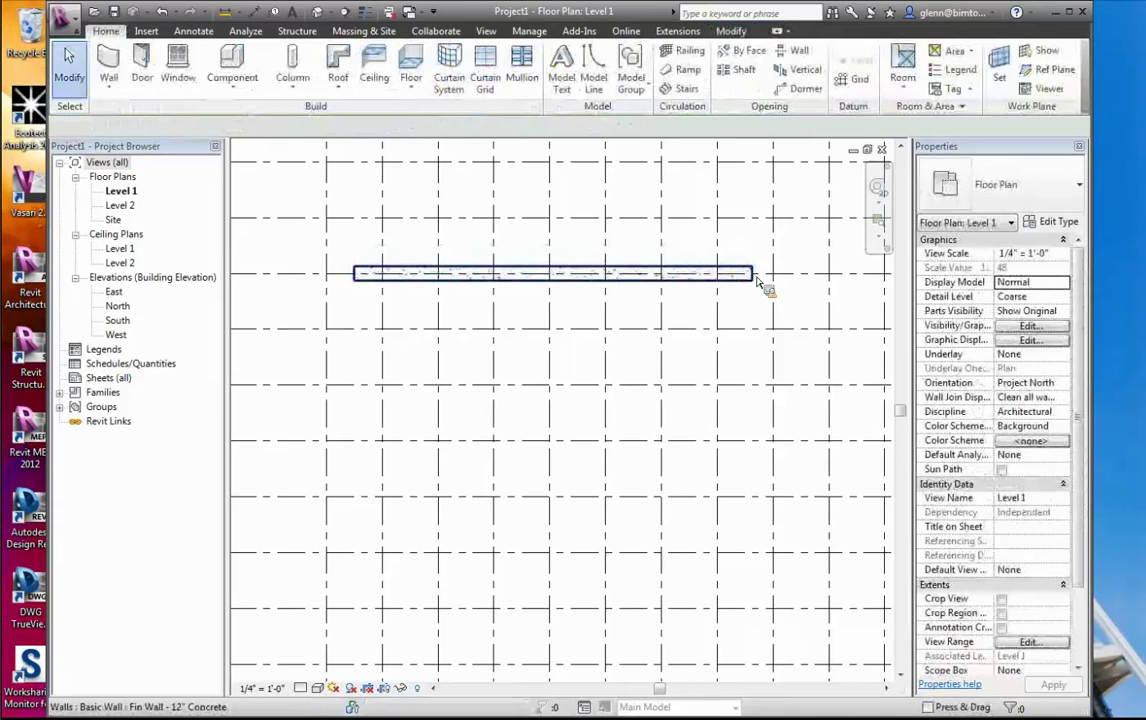
left_click_drag(756, 280, 743, 285)
left_click(748, 314)
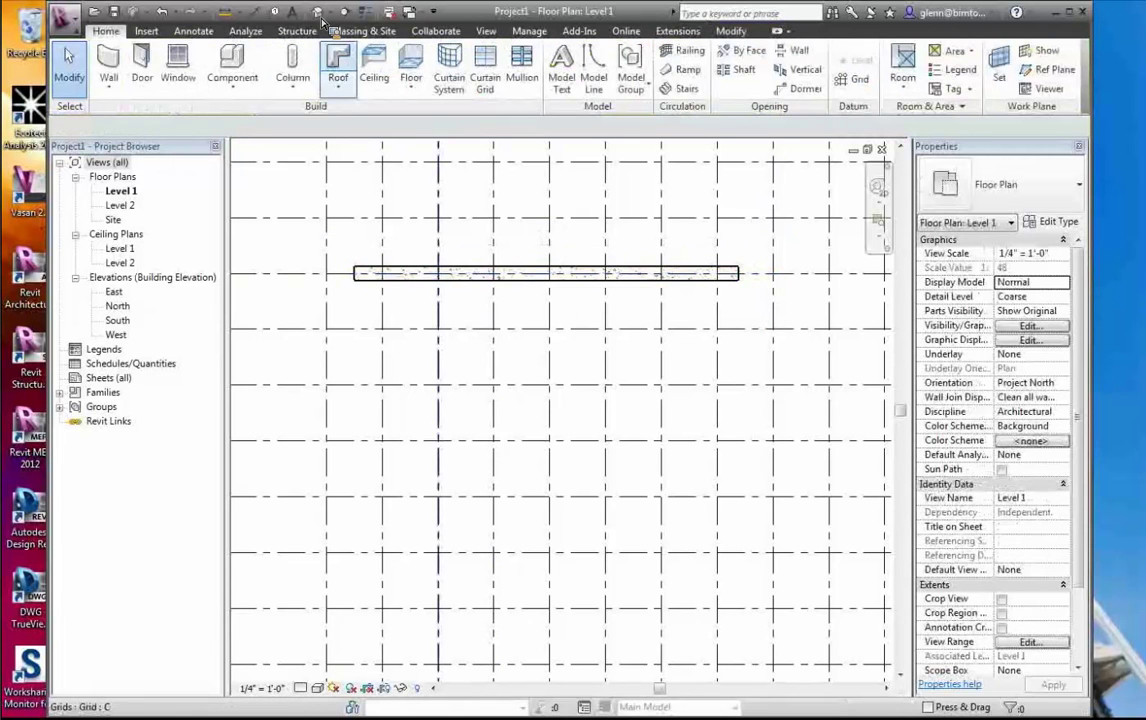
Open the default 3D view, and switch to Preview to examine the drawings in Lovell Foundation.tif
left_click(317, 12)
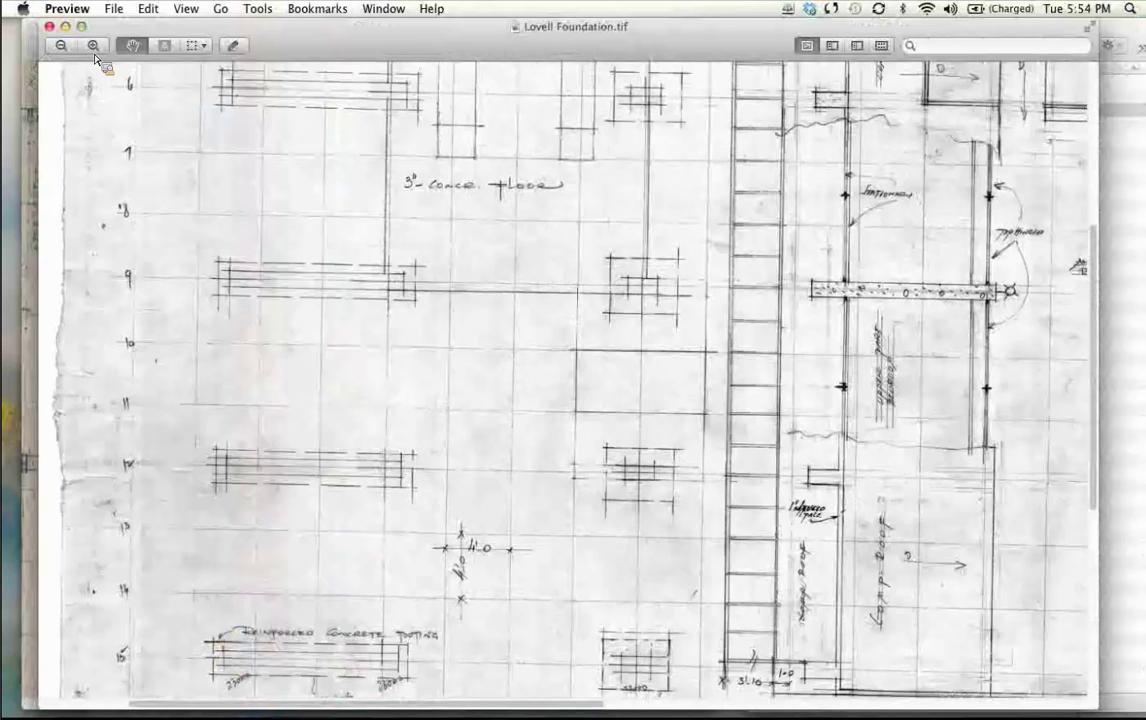
left_click(91, 47)
left_click(67, 49)
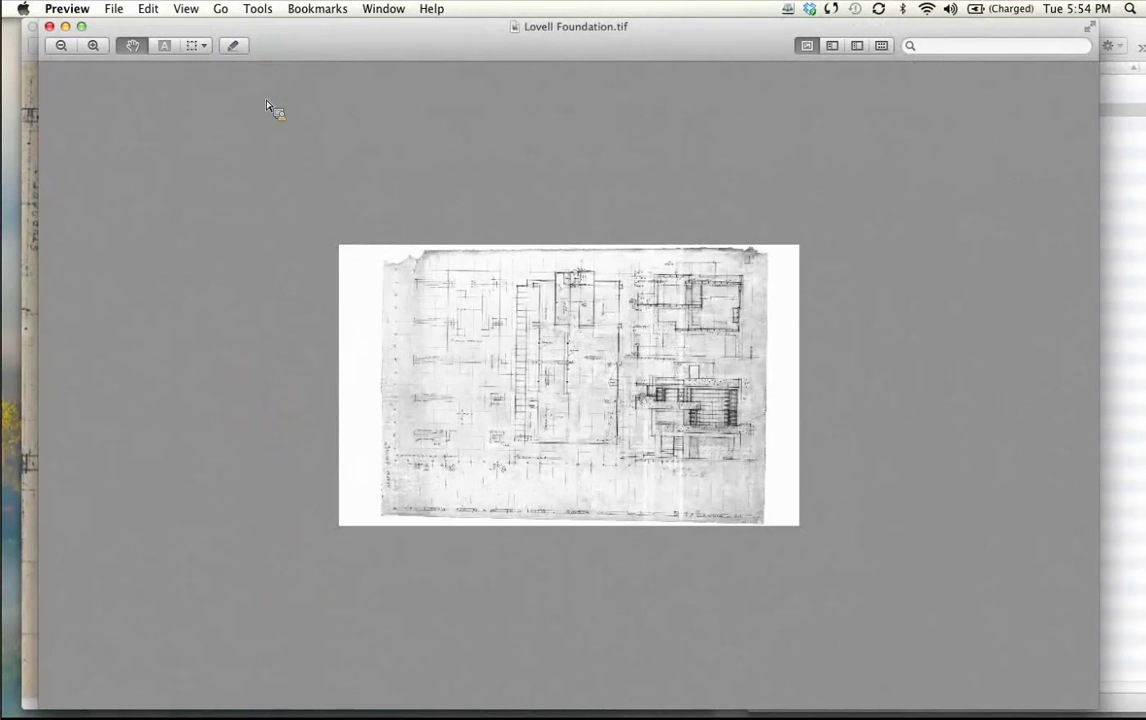
left_click(96, 52)
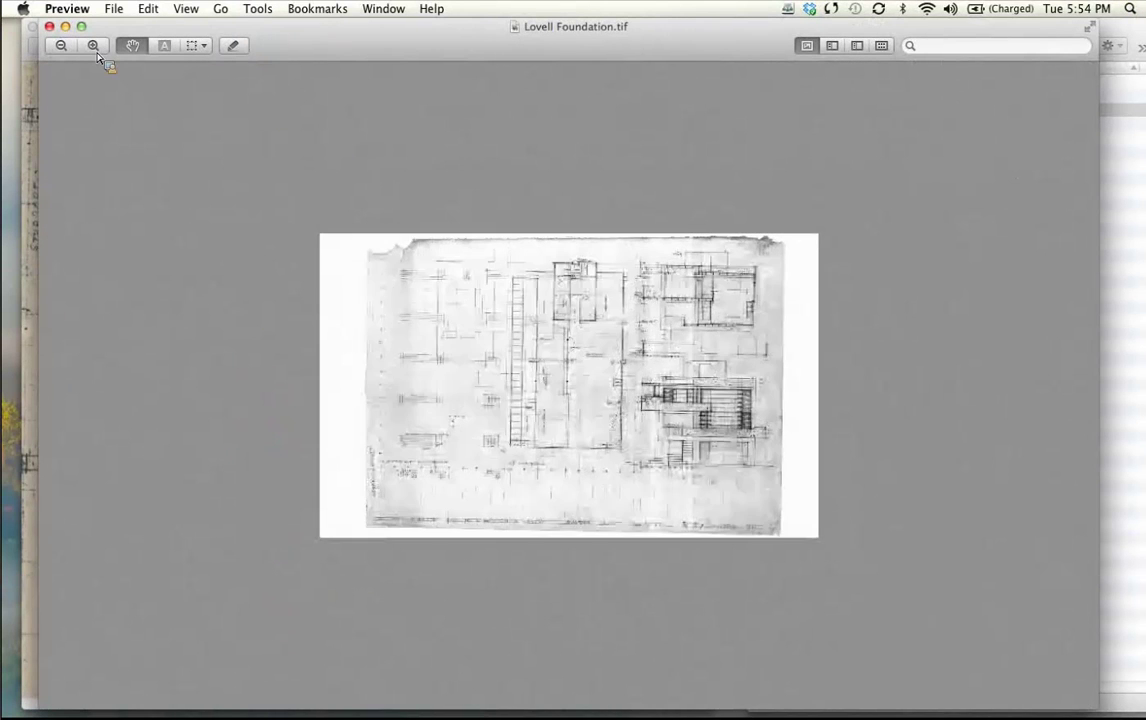
left_click(93, 46)
left_click(93, 46)
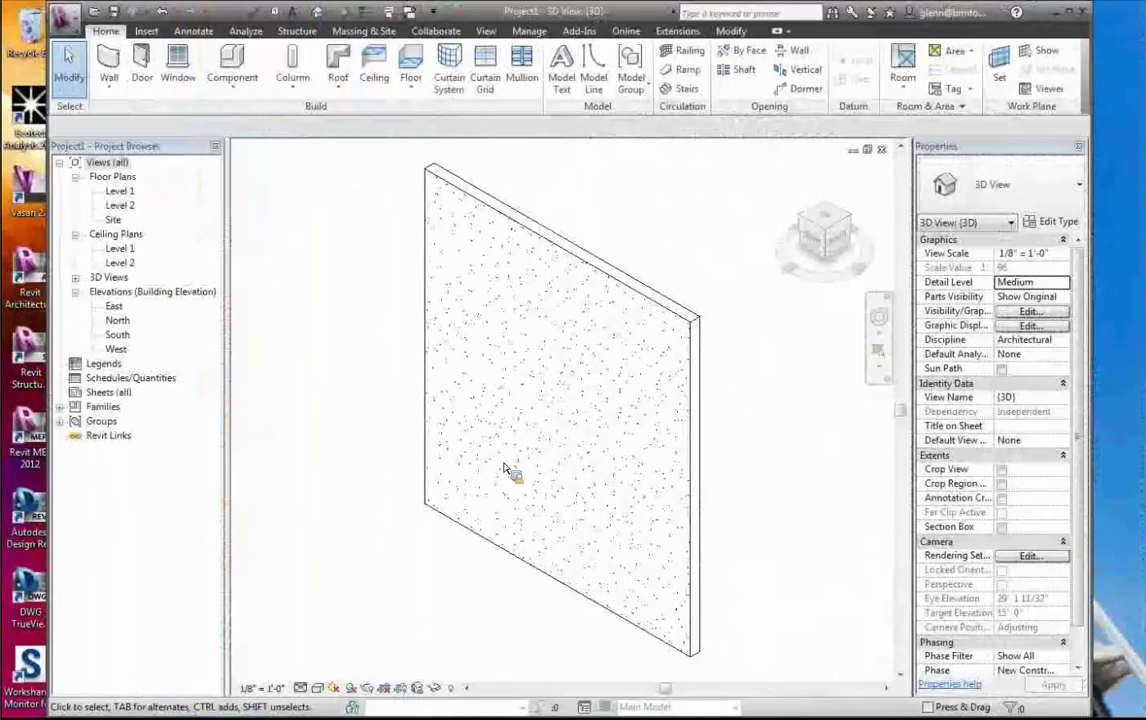
Switch back to Revit, view the fin wall from the front in 3D, and inspect its properties
left_click(817, 247)
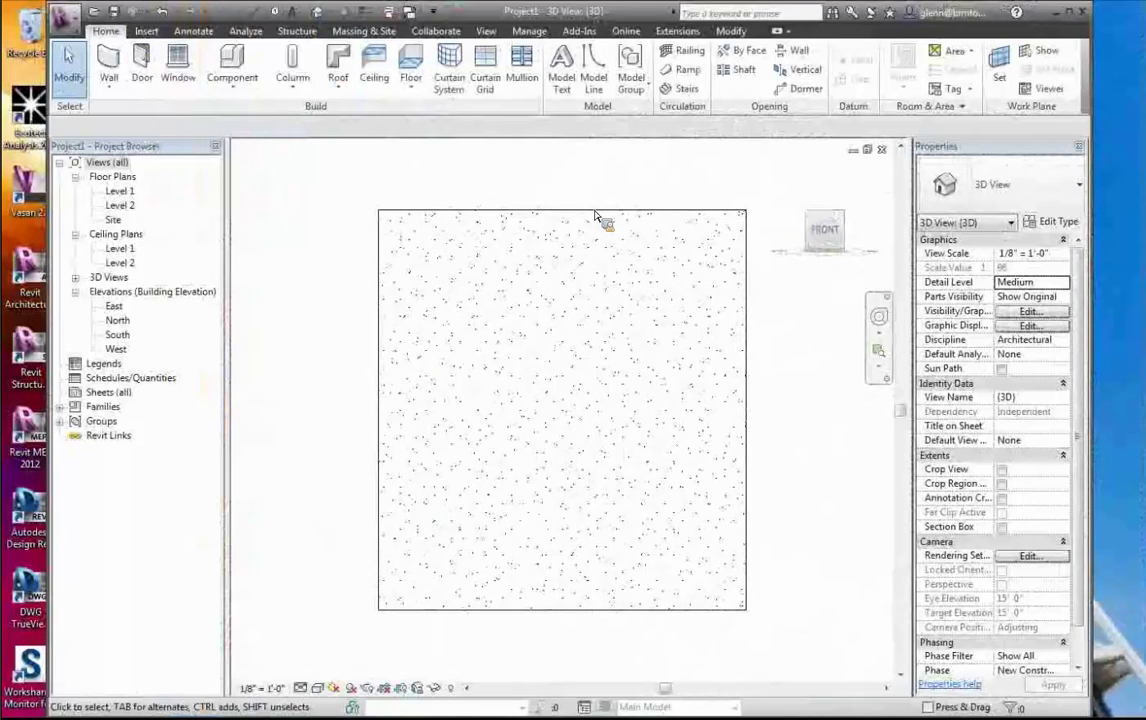
left_click(595, 216)
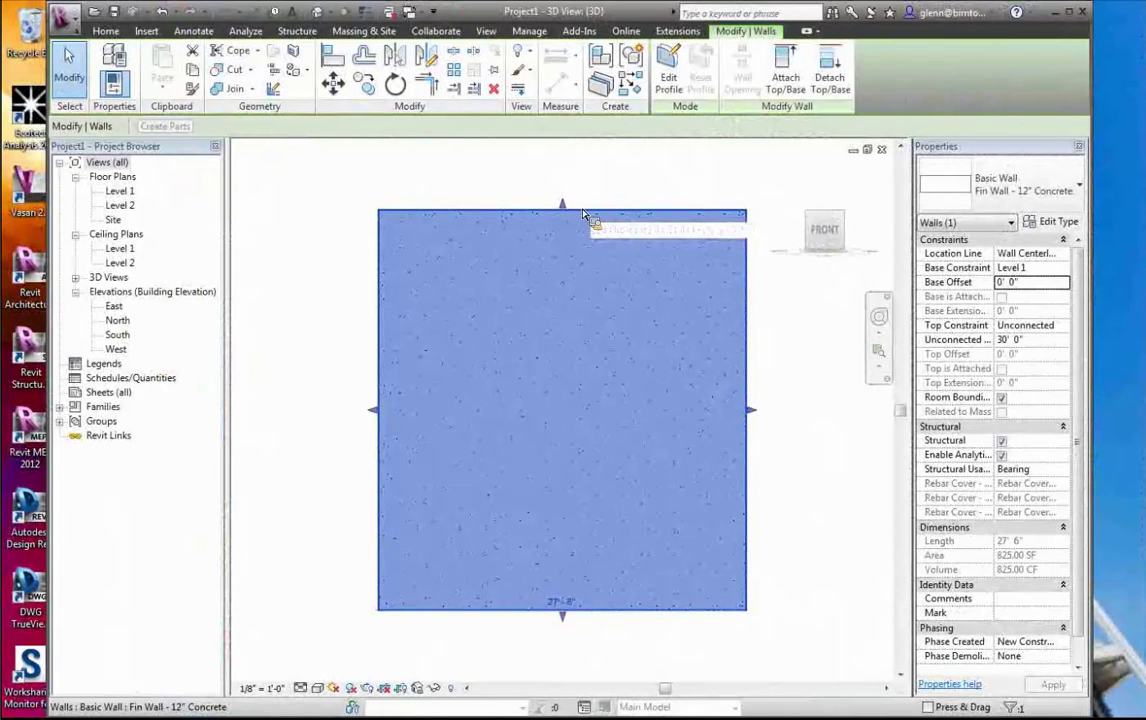
left_click(522, 166)
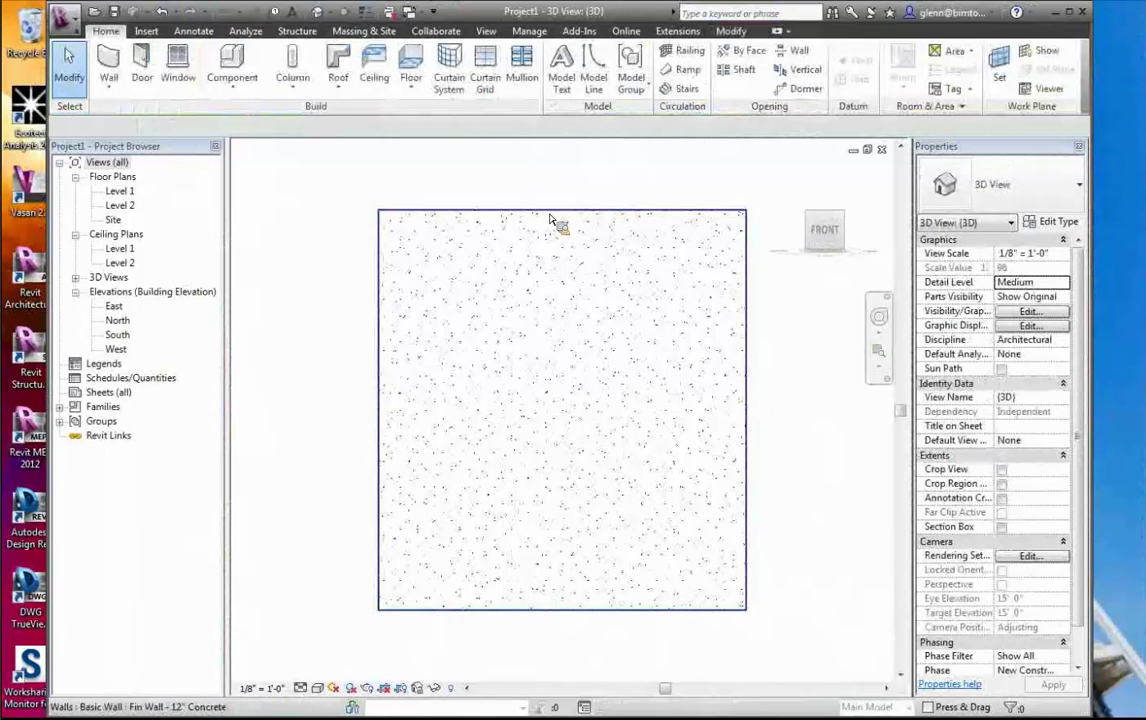
left_click(553, 221)
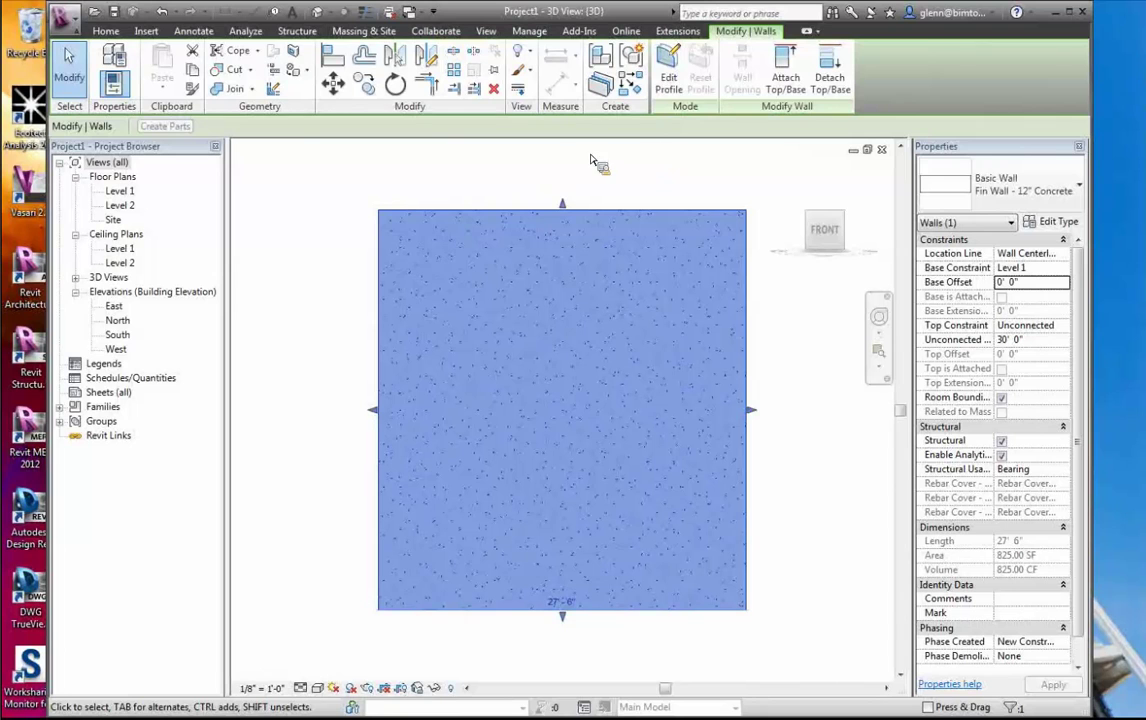
key("Escape")
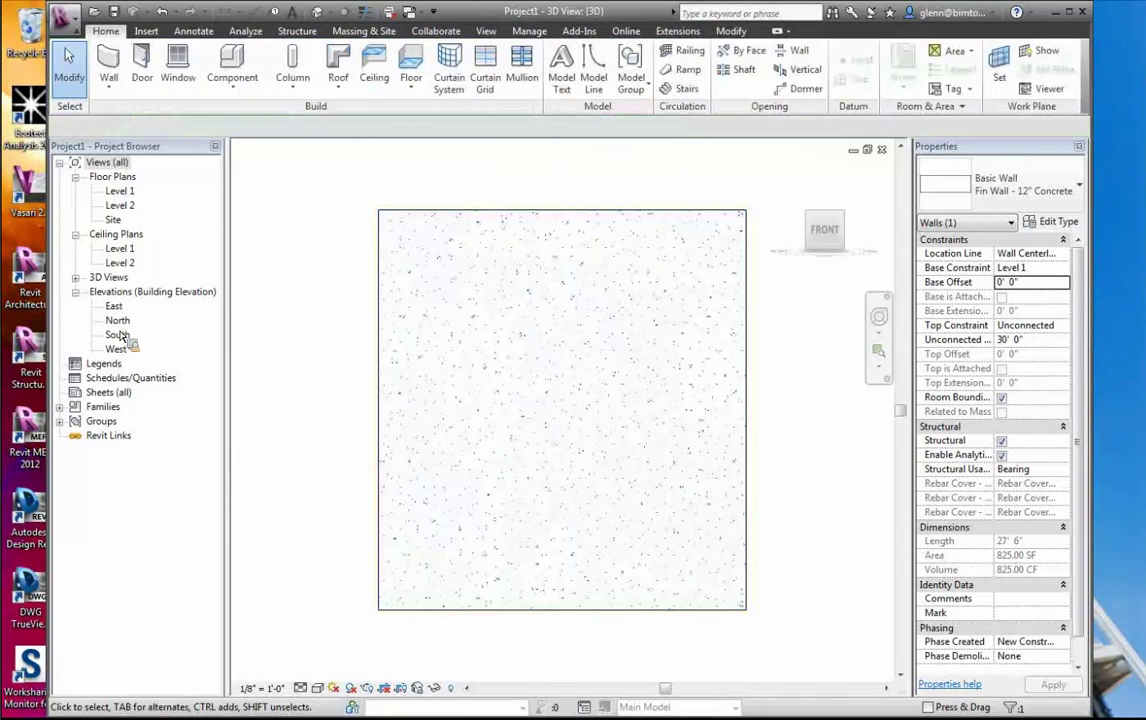
Open the South elevation and start editing the fin wall's profile
double_click(117, 336)
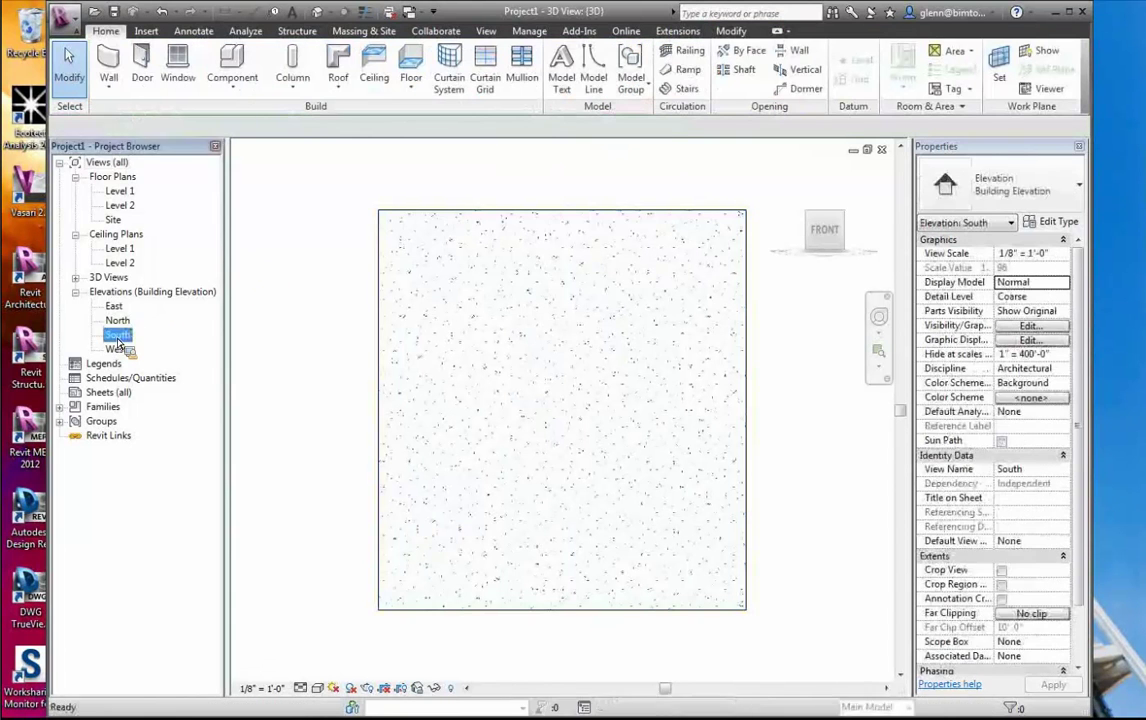
left_click(878, 220)
left_click_drag(365, 358, 520, 432)
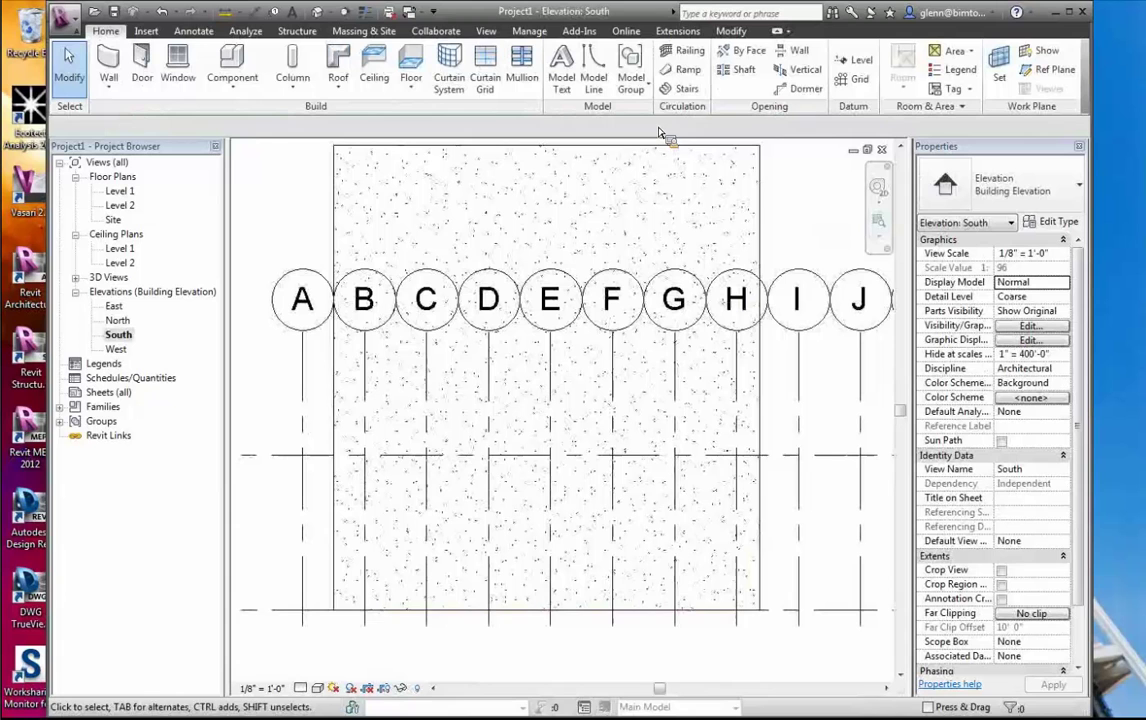
left_click(764, 185)
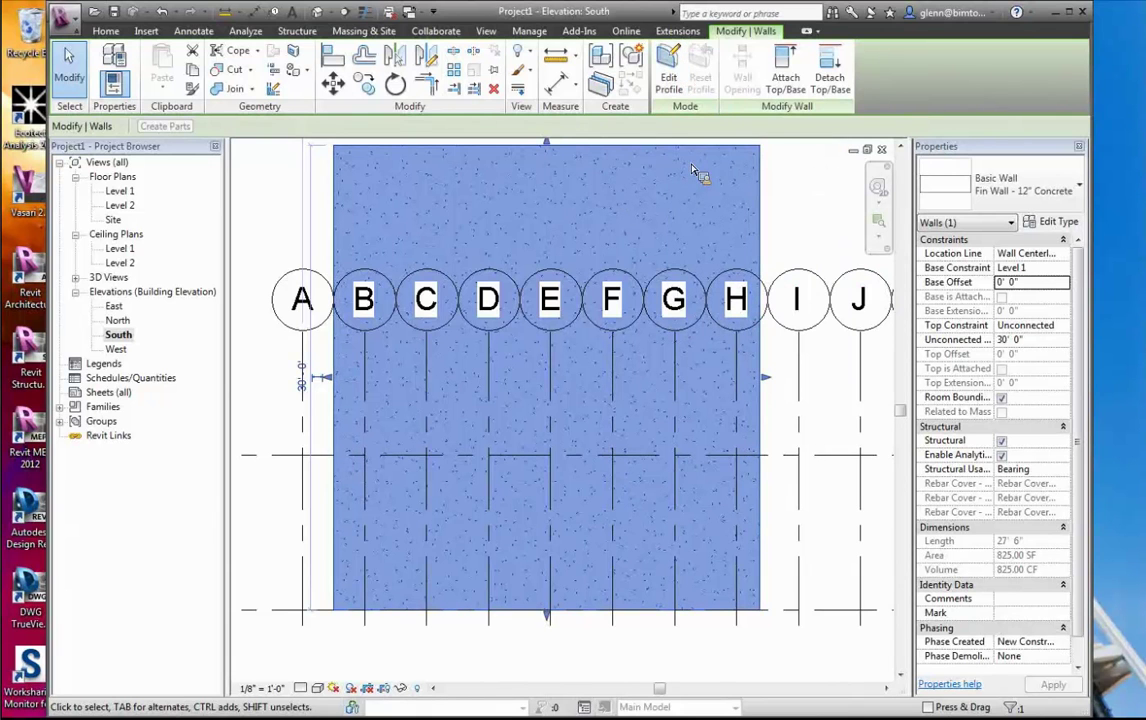
left_click(670, 78)
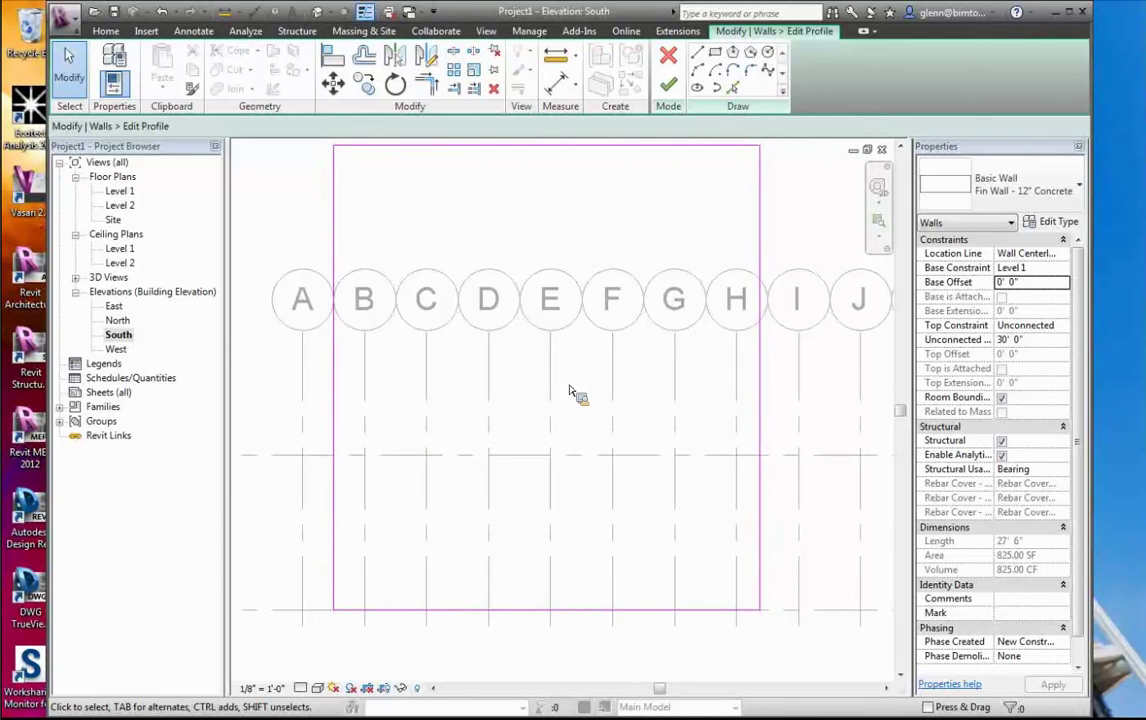
Sketch the sides and top of a rectangular opening 10' wide, rising from the wall profile's bottom edge between grids B and E
left_click(699, 58)
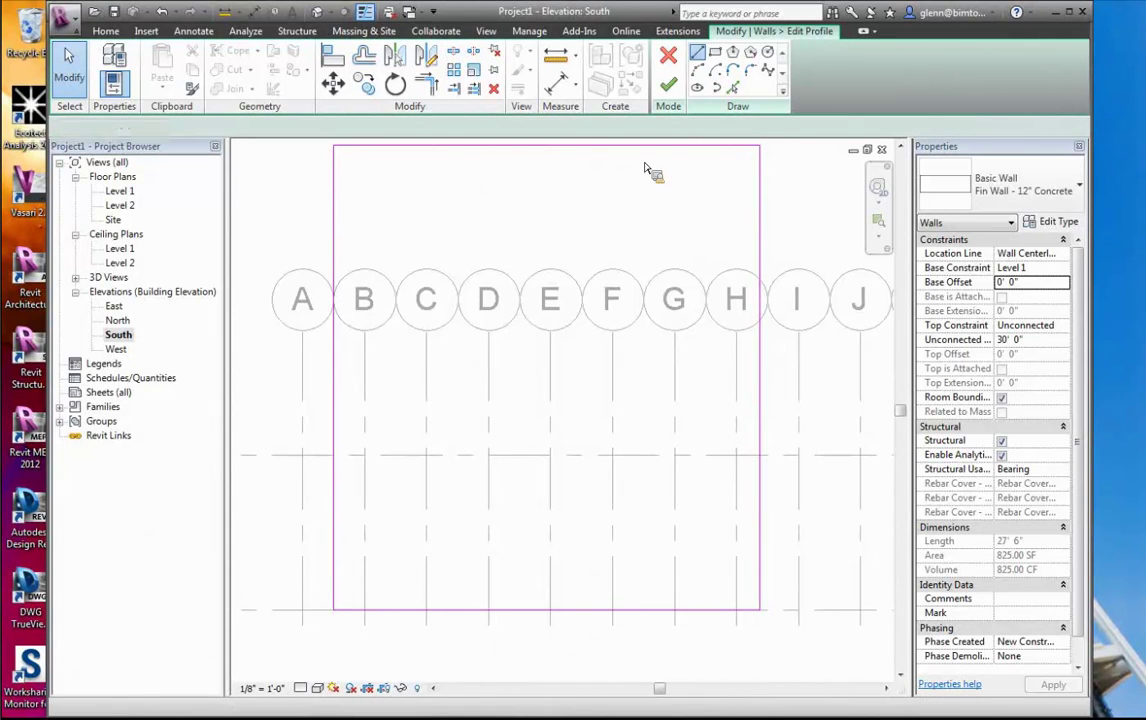
left_click(384, 611)
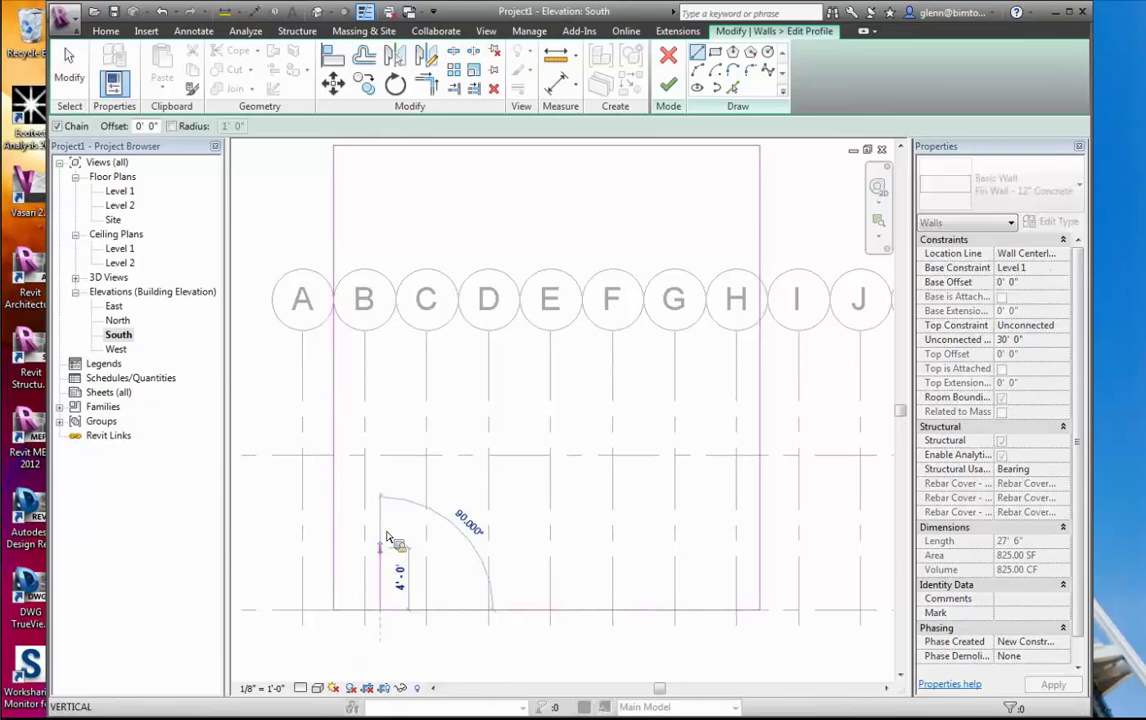
left_click(382, 472)
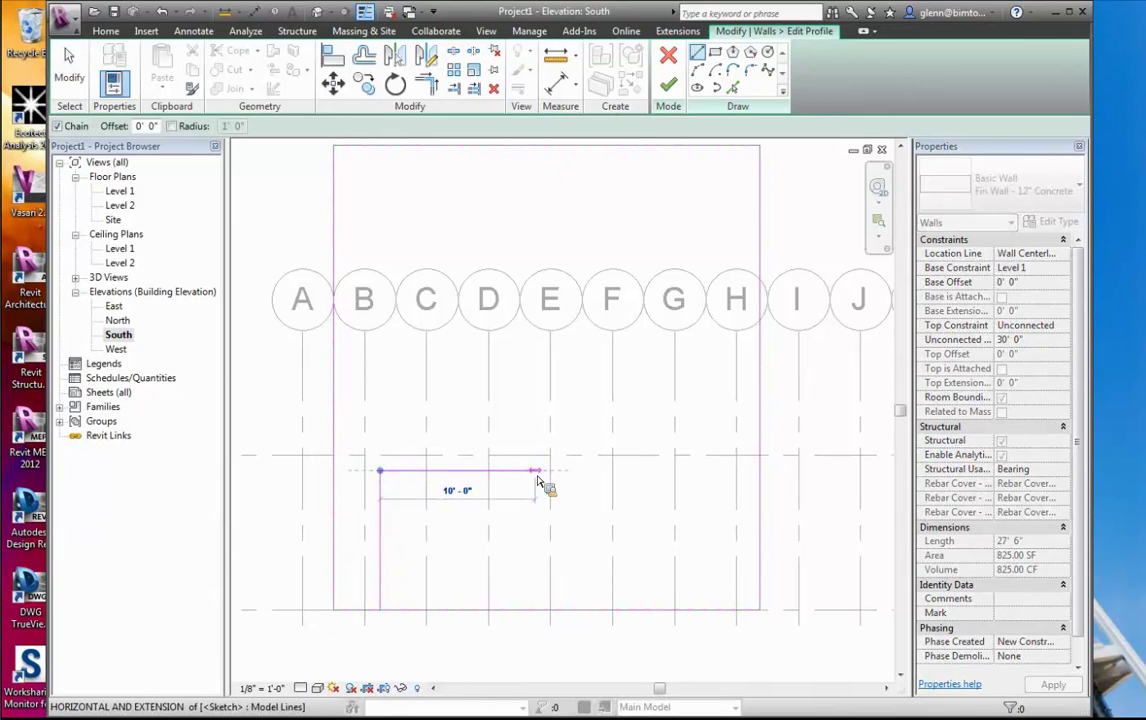
left_click(536, 480)
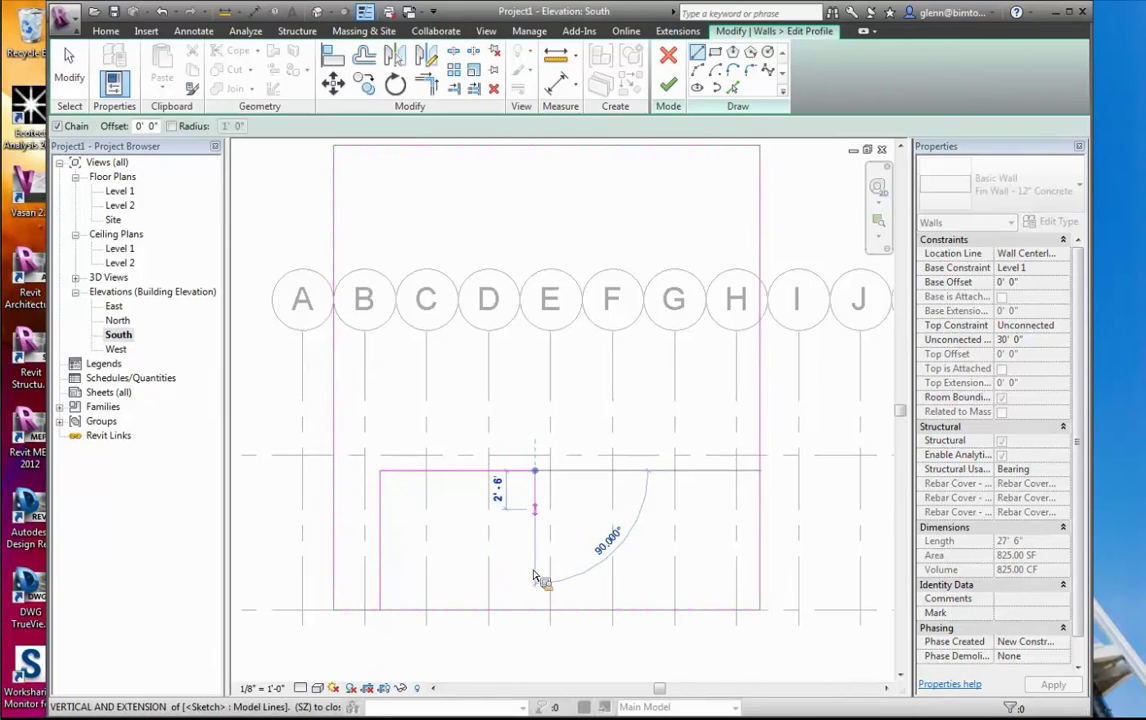
left_click(535, 614)
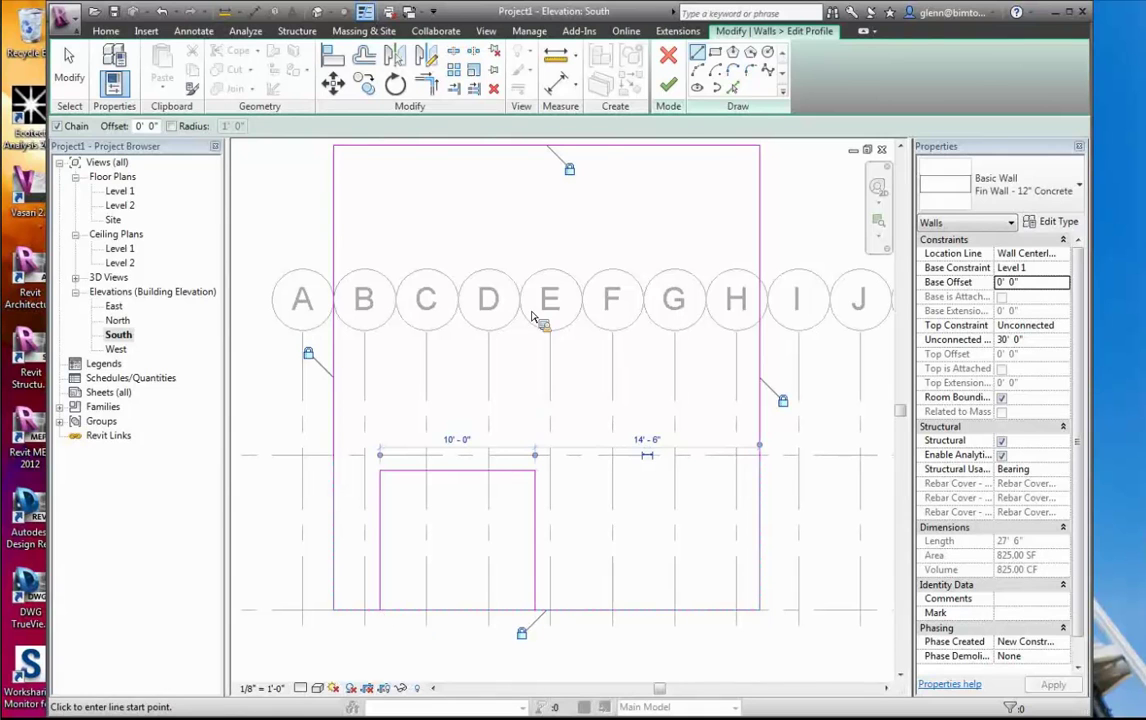
Split the profile's bottom edge inside the 10' wide opening and trim the two segments to the opening's sides
left_click(453, 52)
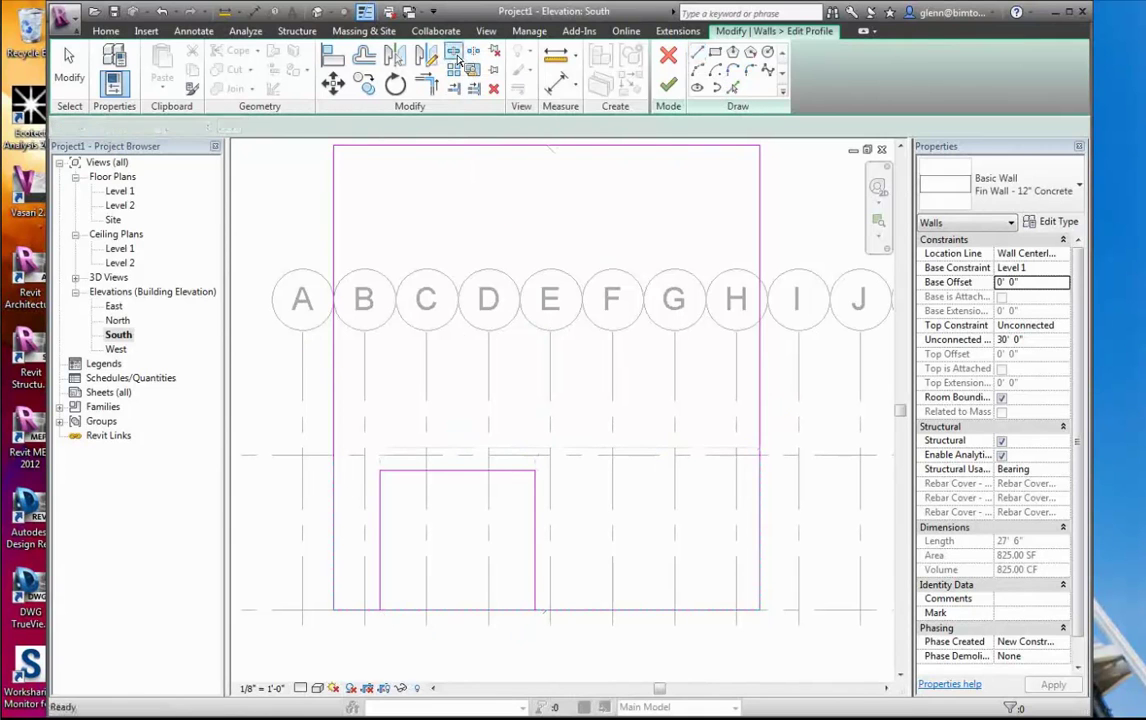
left_click(442, 609)
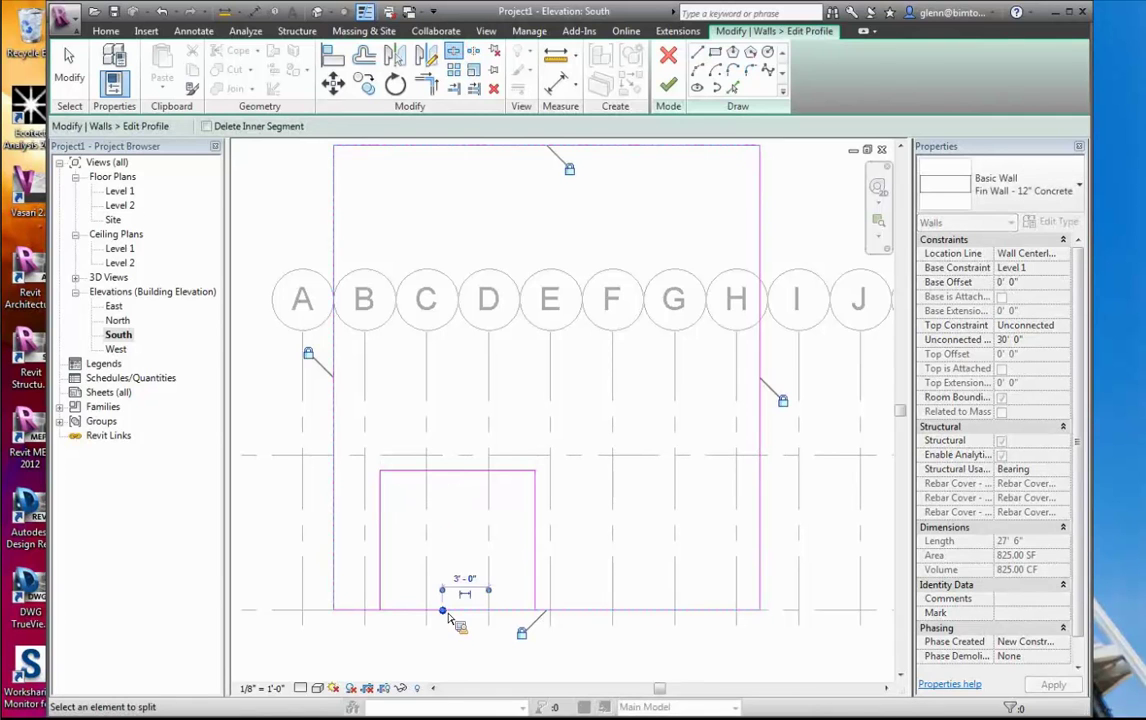
left_click(426, 84)
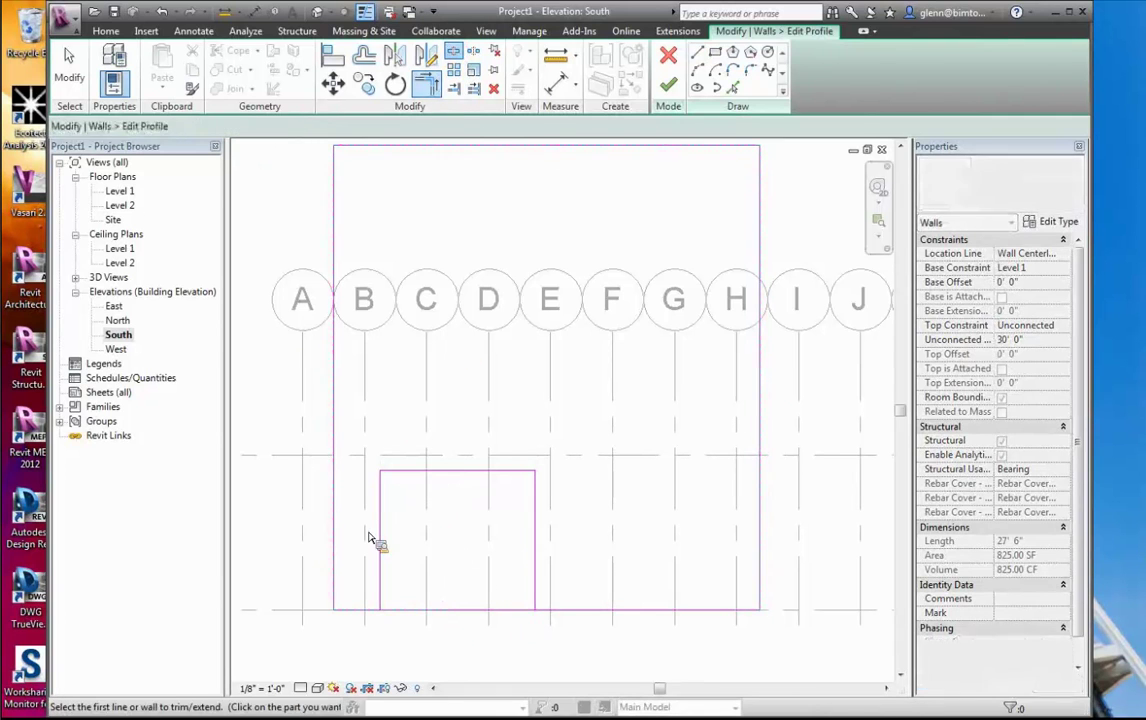
left_click(381, 600)
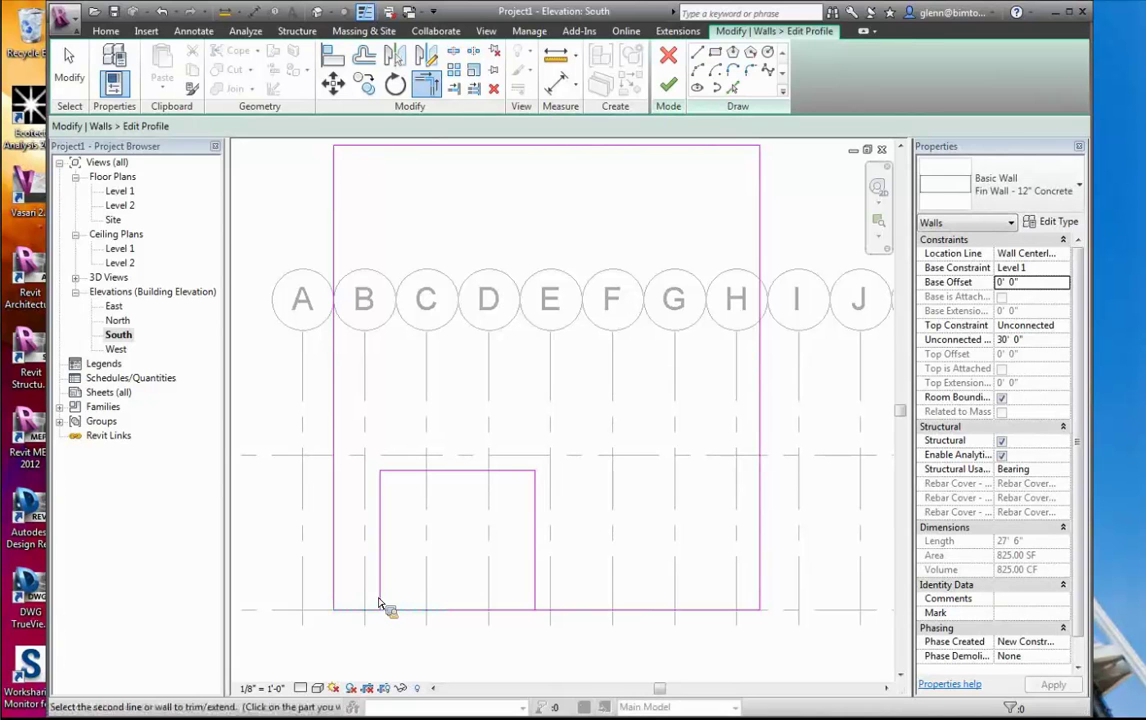
left_click(538, 607)
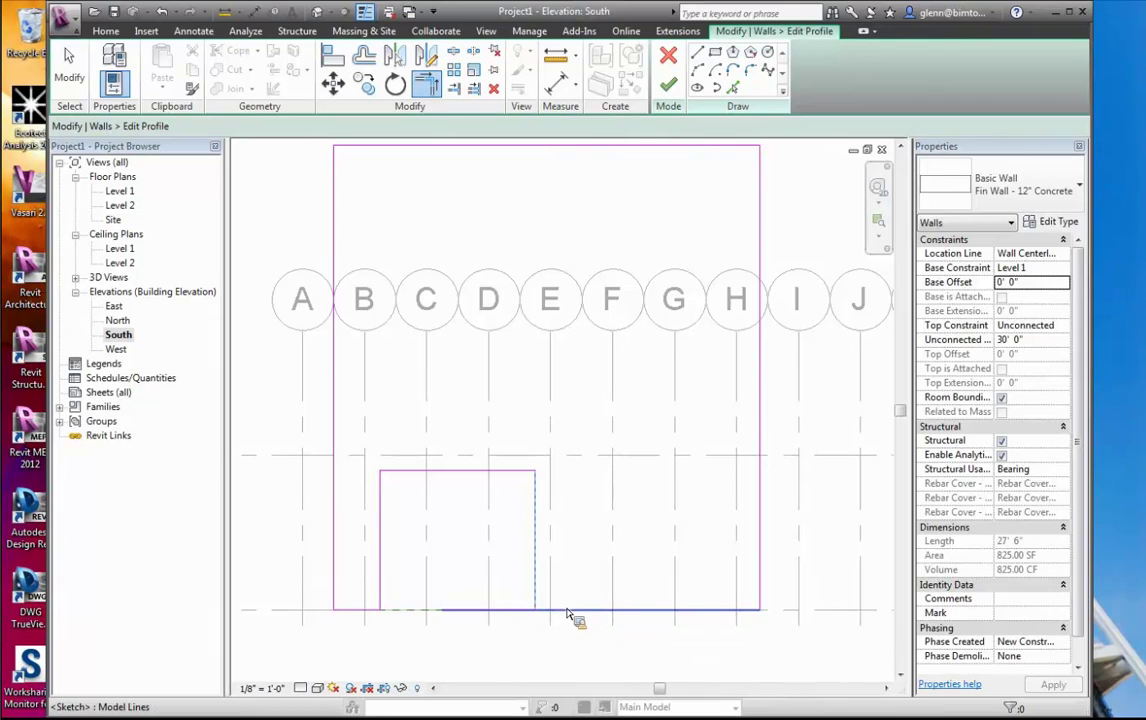
left_click(568, 612)
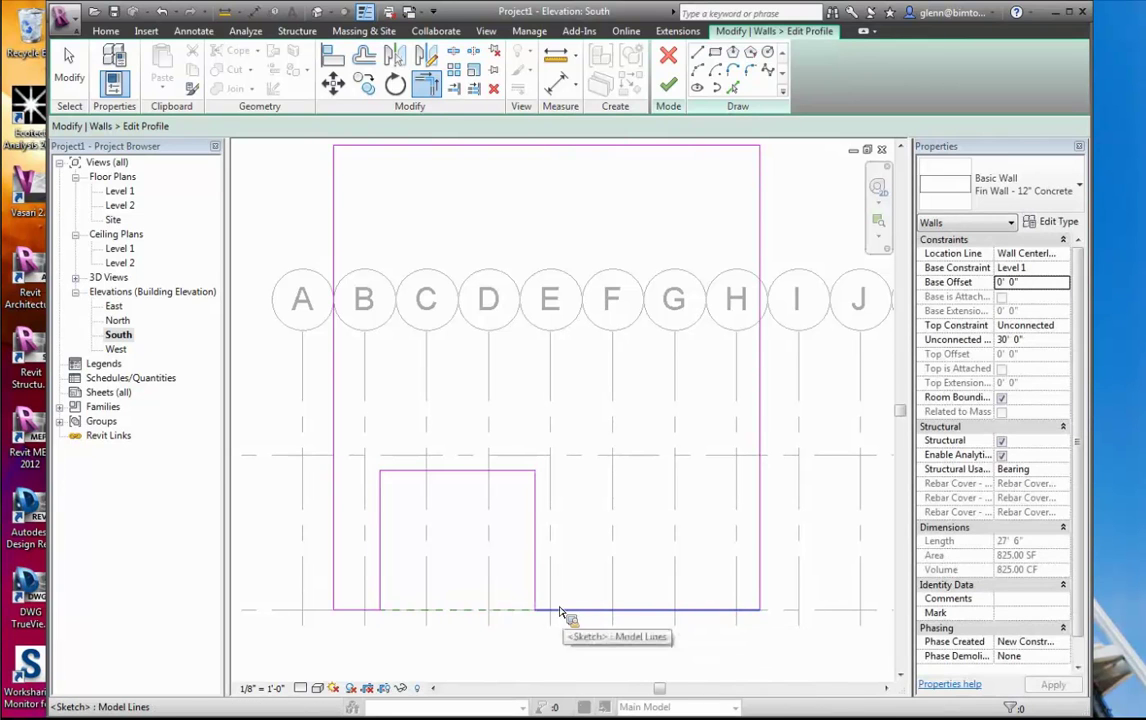
Sketch the sides and top of a second opening 5' wide and 9' high, 2' to the right of the first
left_click(697, 52)
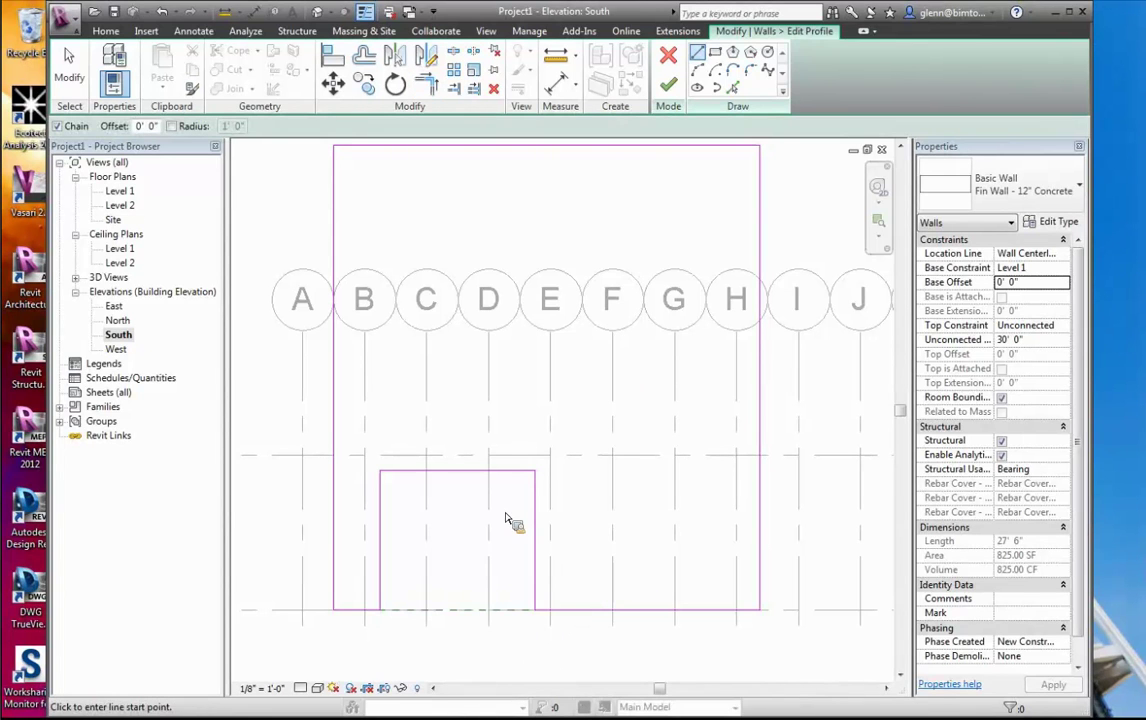
left_click(573, 618)
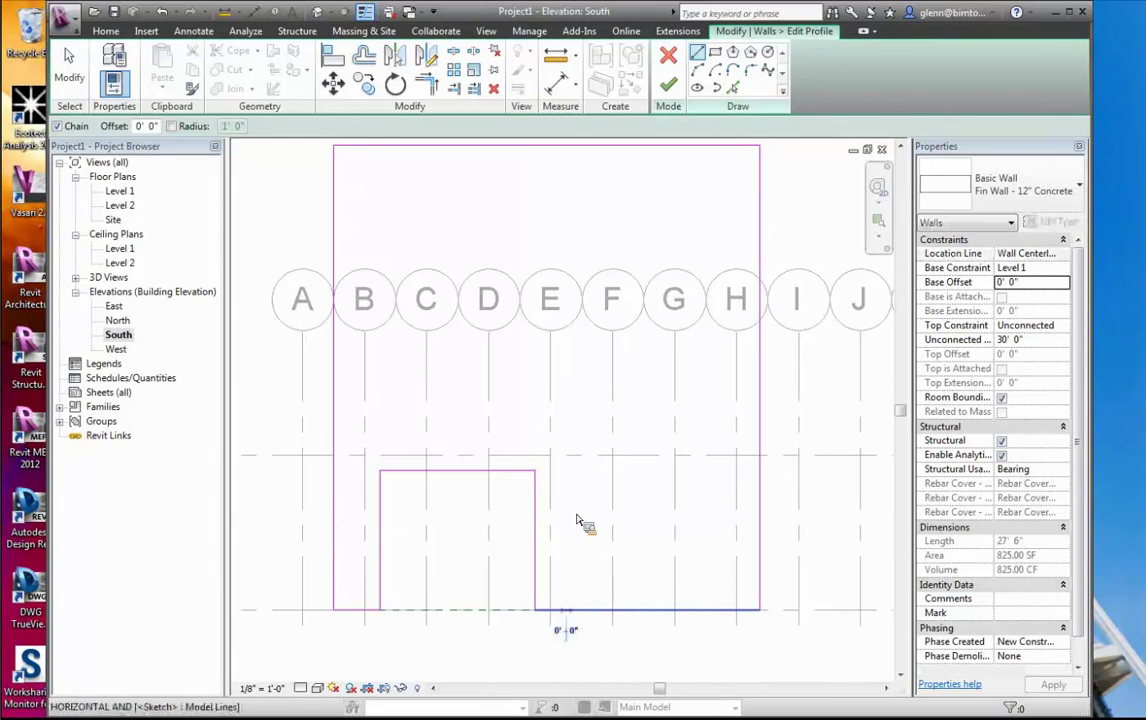
left_click(569, 472)
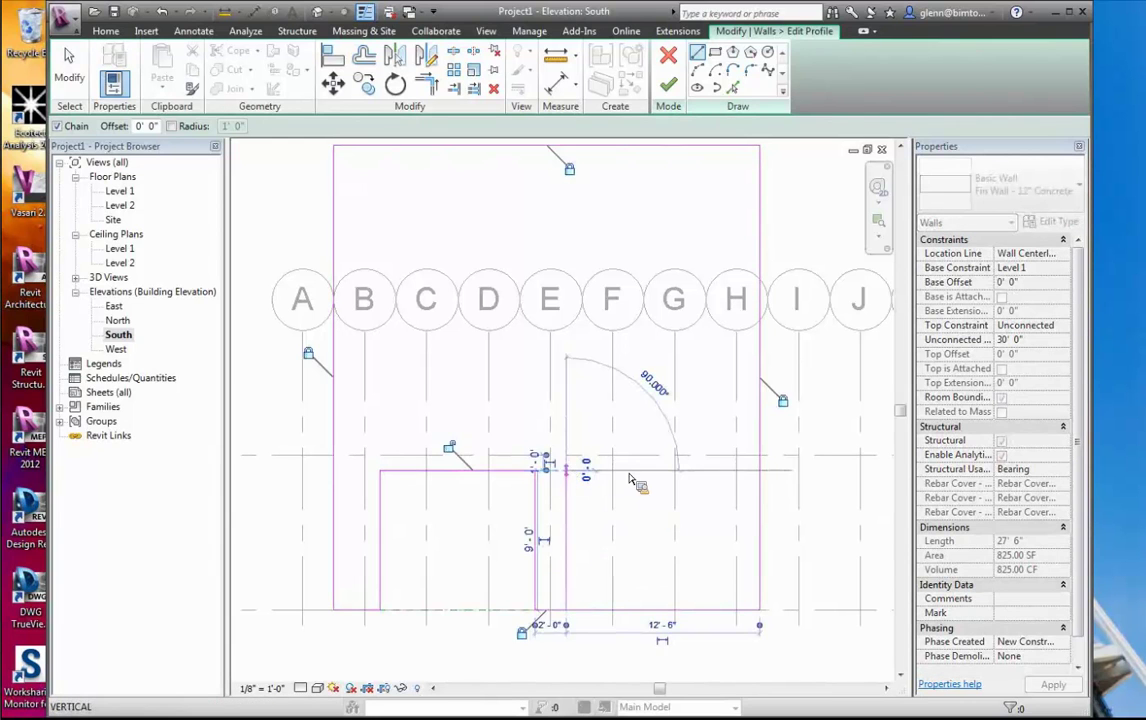
left_click(644, 481)
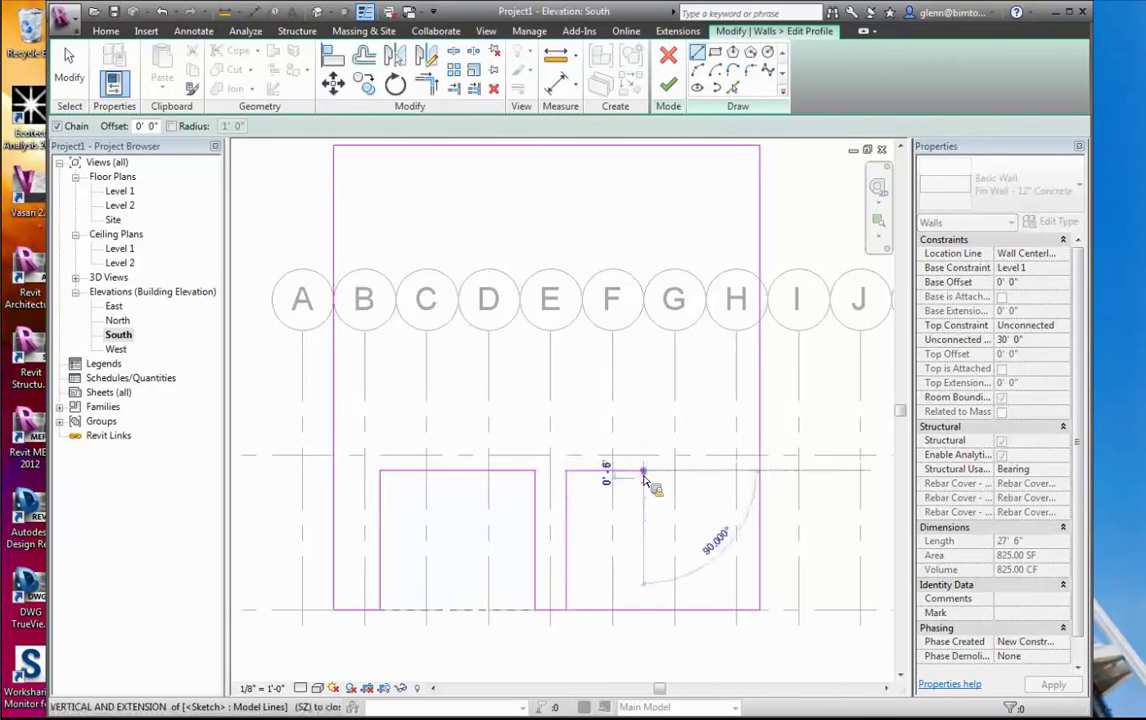
left_click(645, 618)
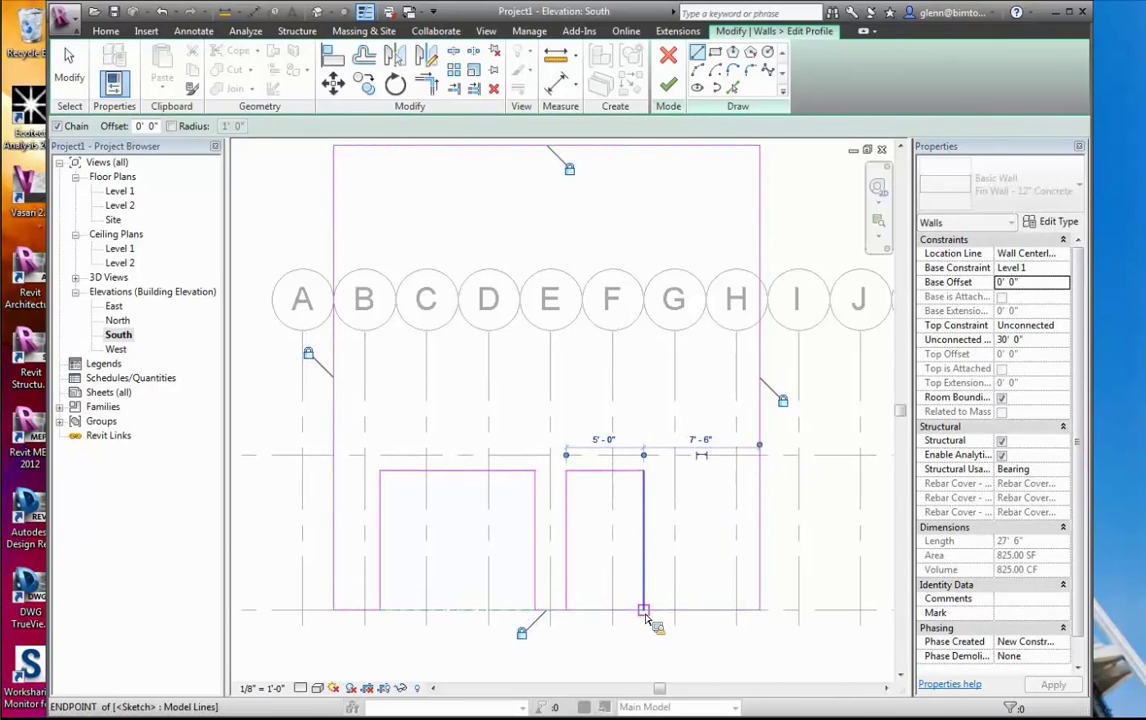
left_click(72, 66)
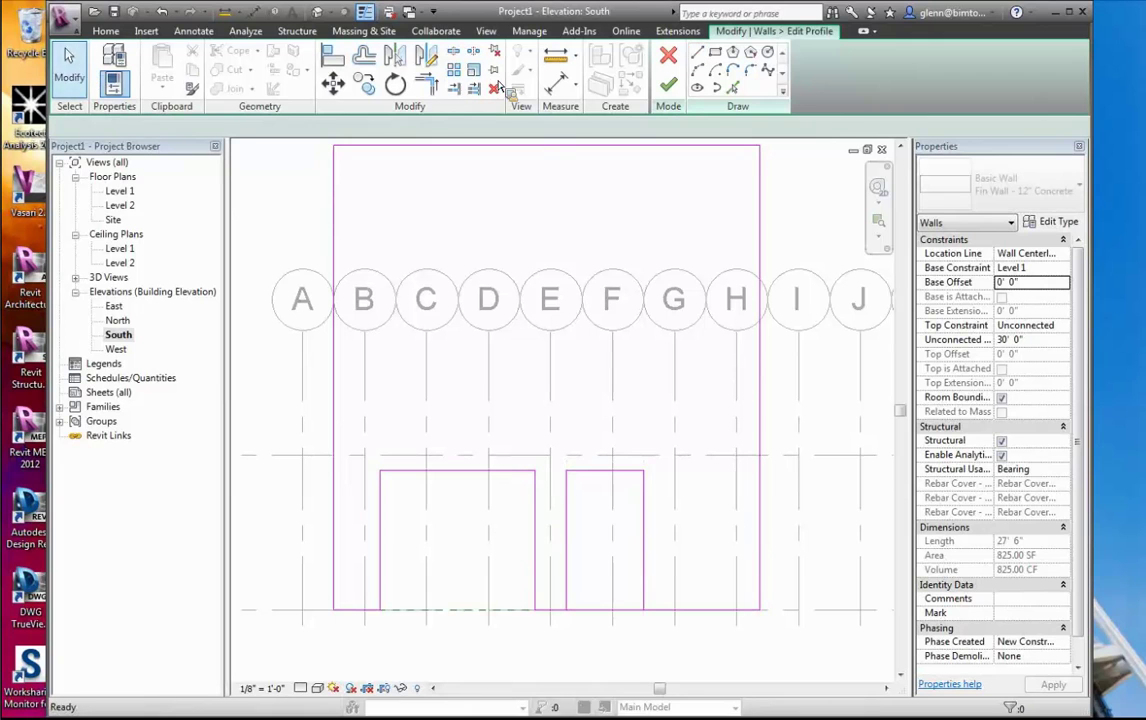
Split the profile's bottom edge inside the 5' wide opening and try to trim it to the opening's side
key("s")
key("l")
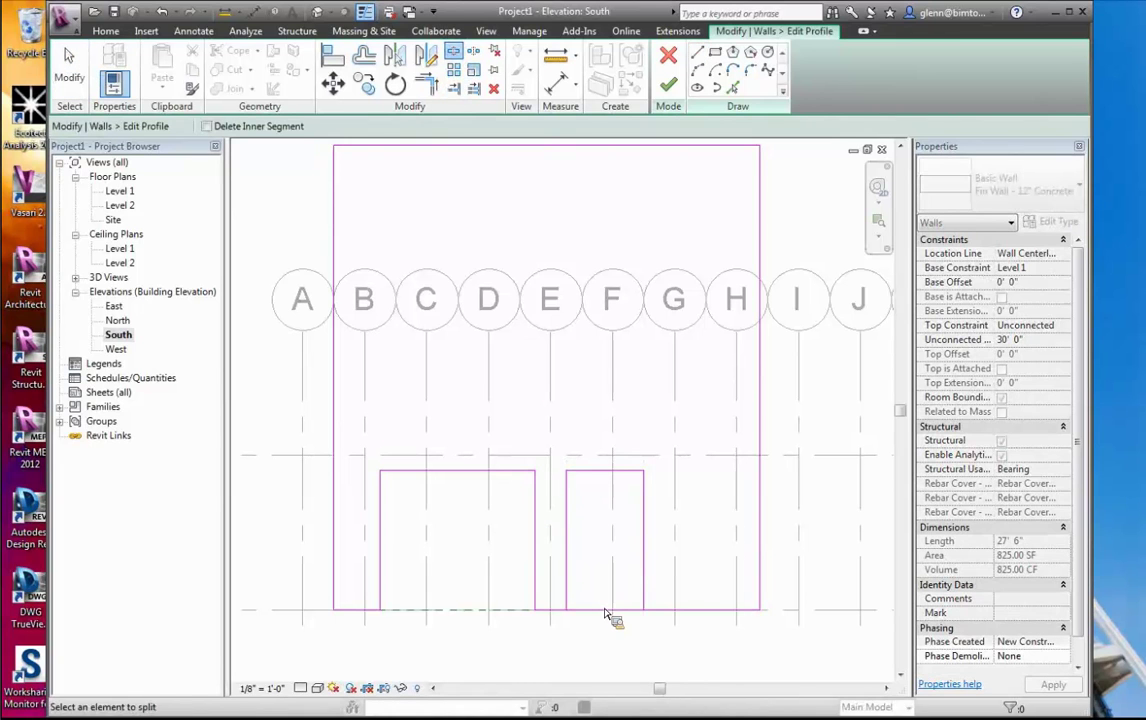
left_click(599, 611)
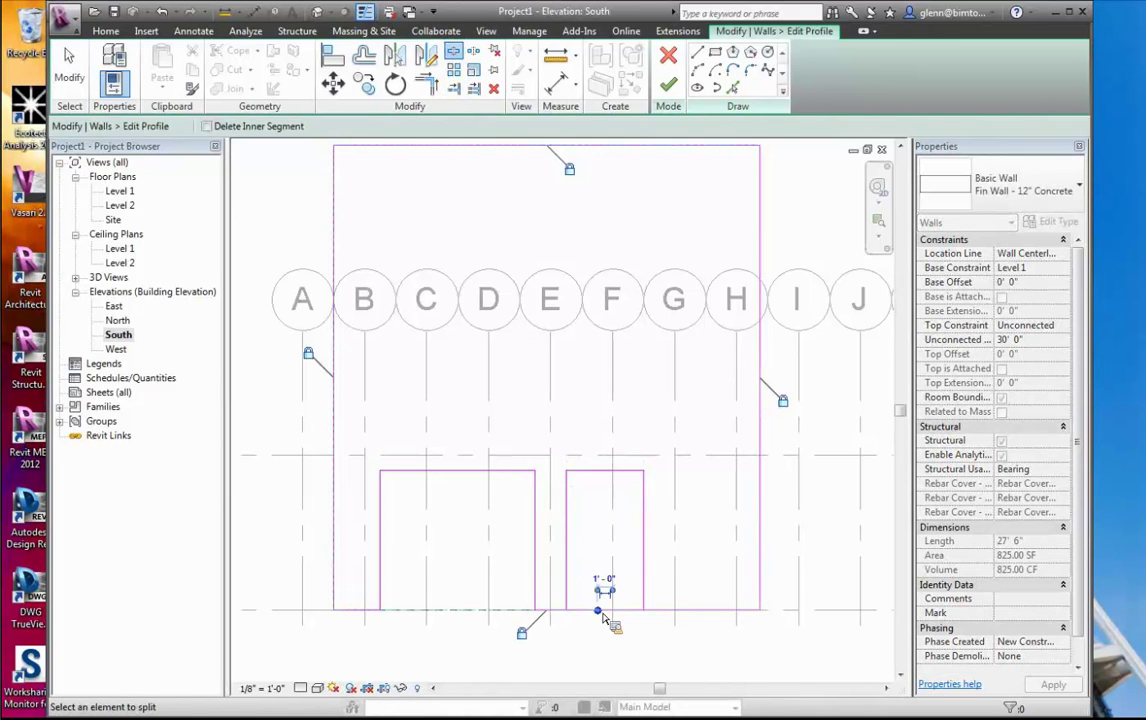
key("t")
key("r")
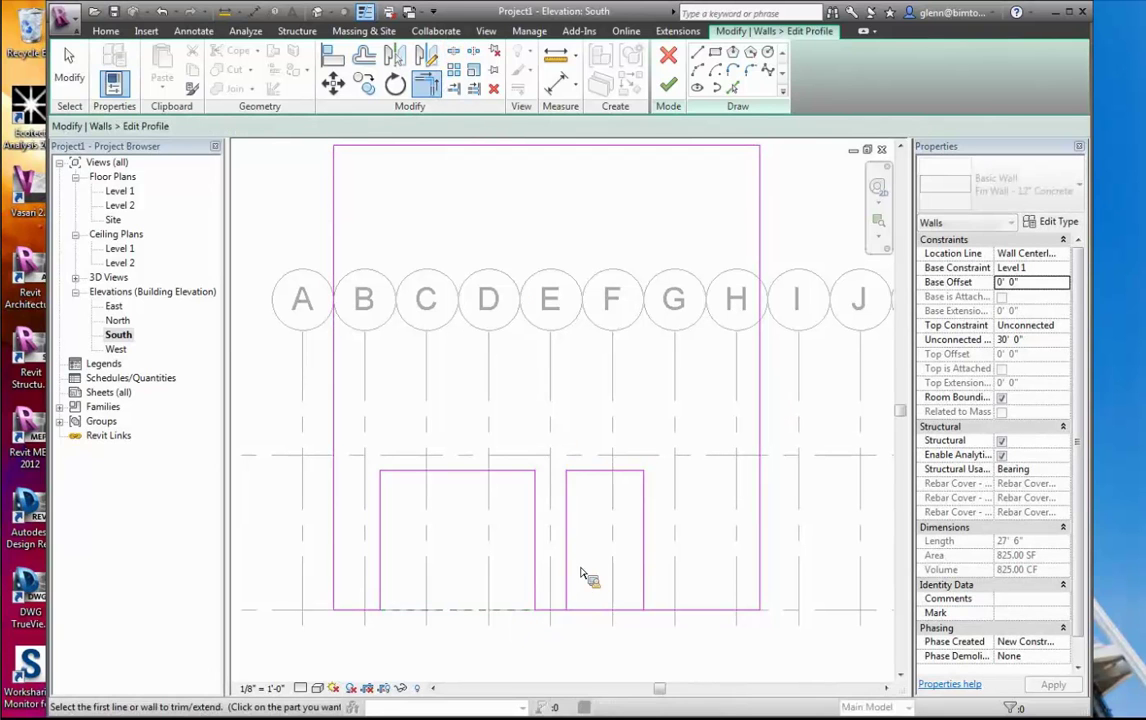
left_click(570, 612)
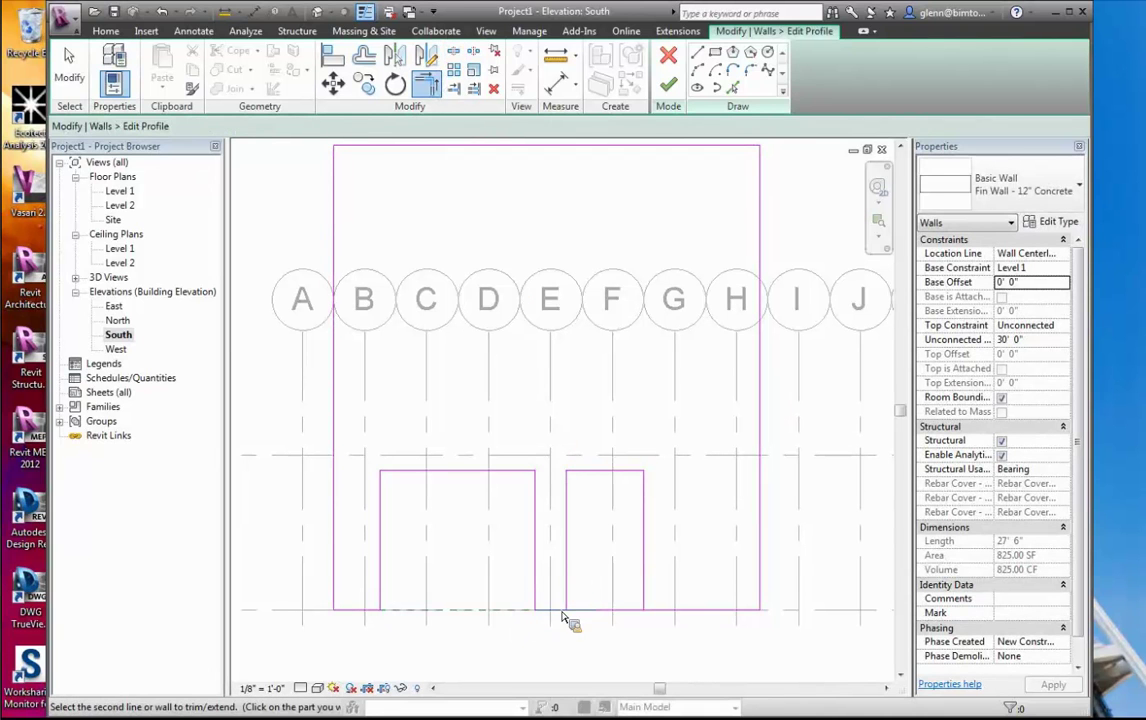
left_click(645, 582)
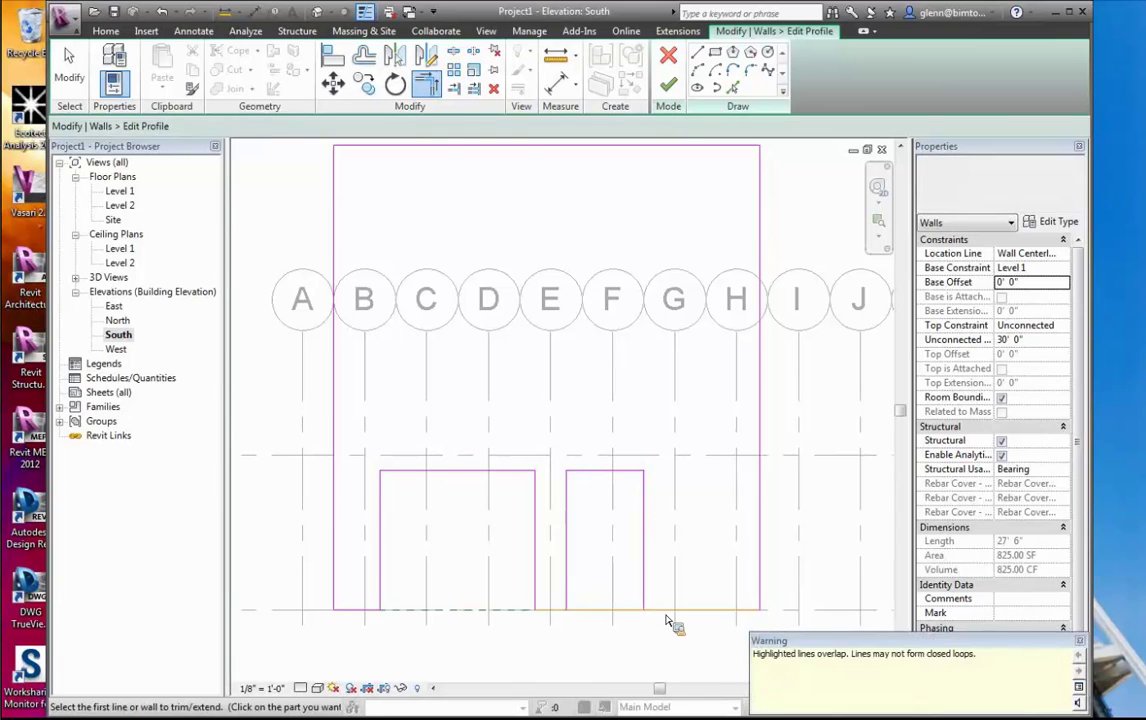
Trim the bottom edge segments to the left and right sides of the 5' wide opening
left_click(667, 612)
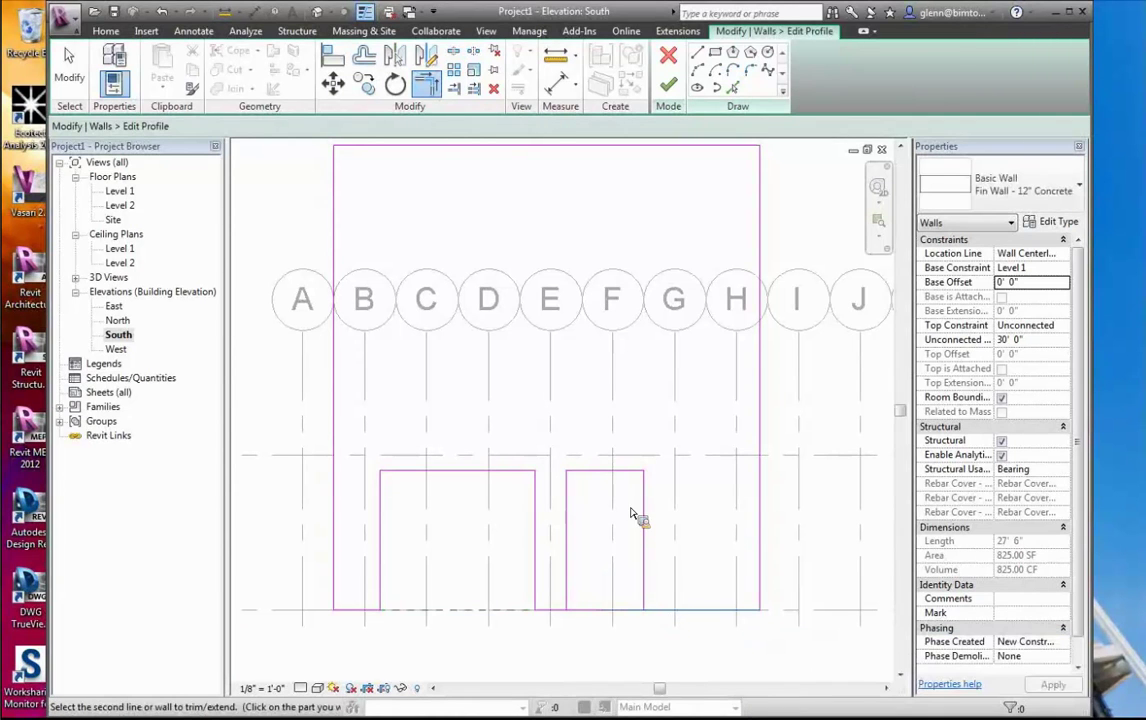
left_click(68, 62)
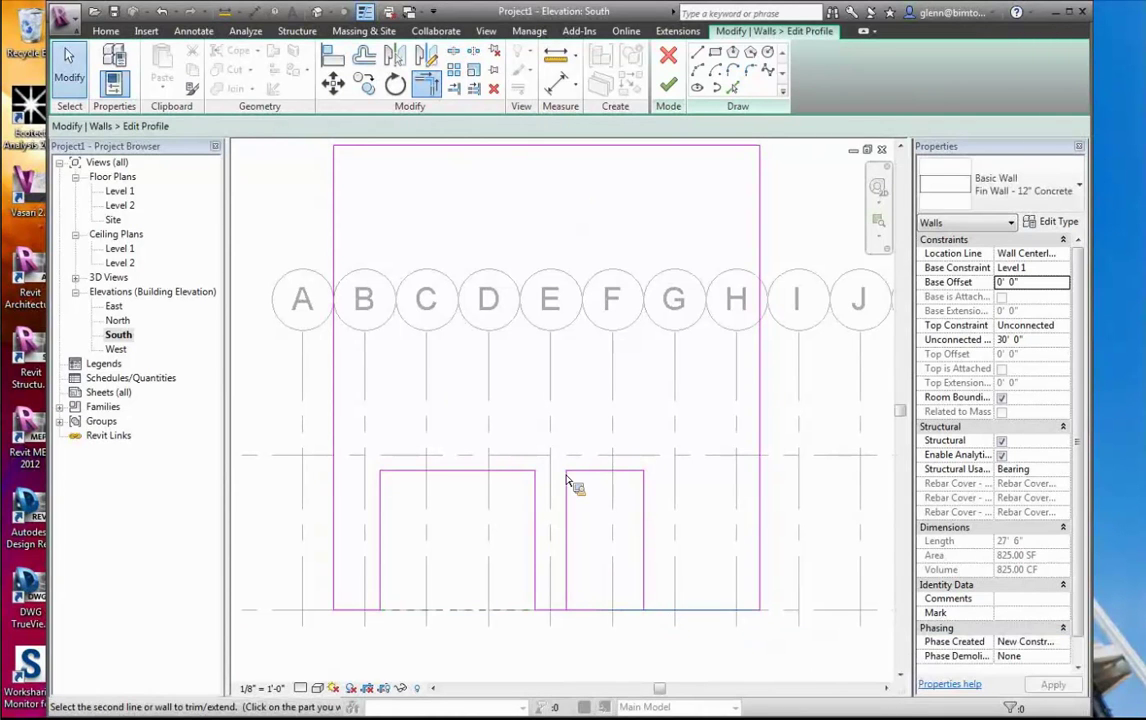
left_click(426, 85)
key("Escape")
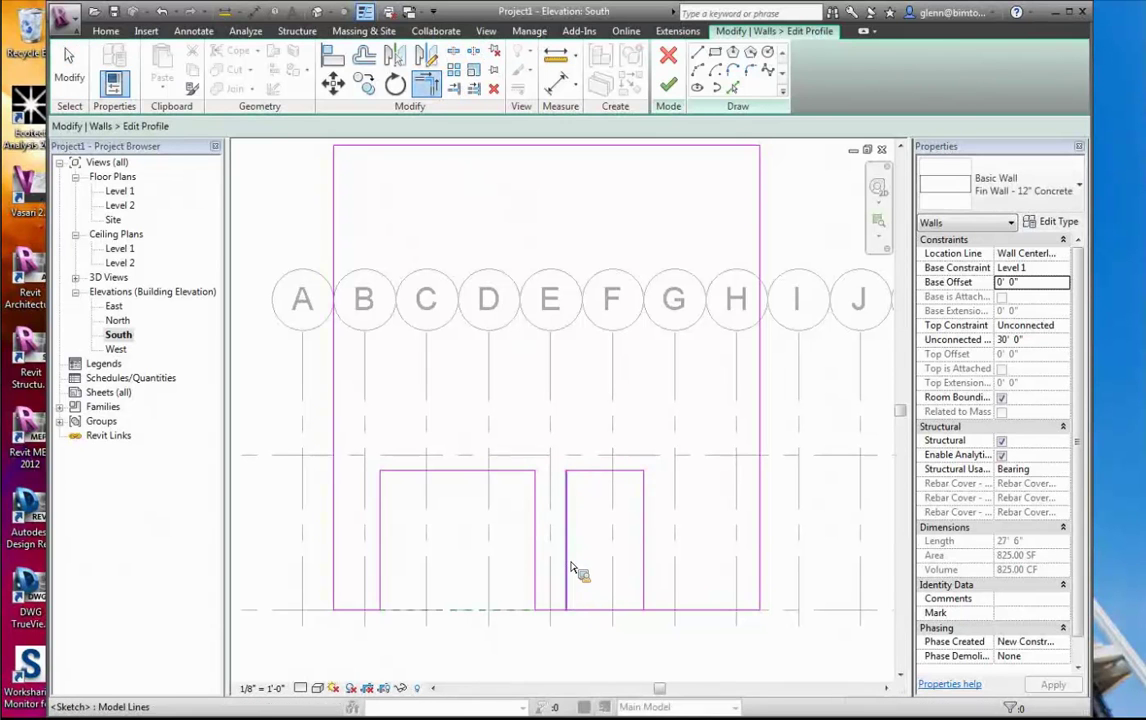
left_click(569, 570)
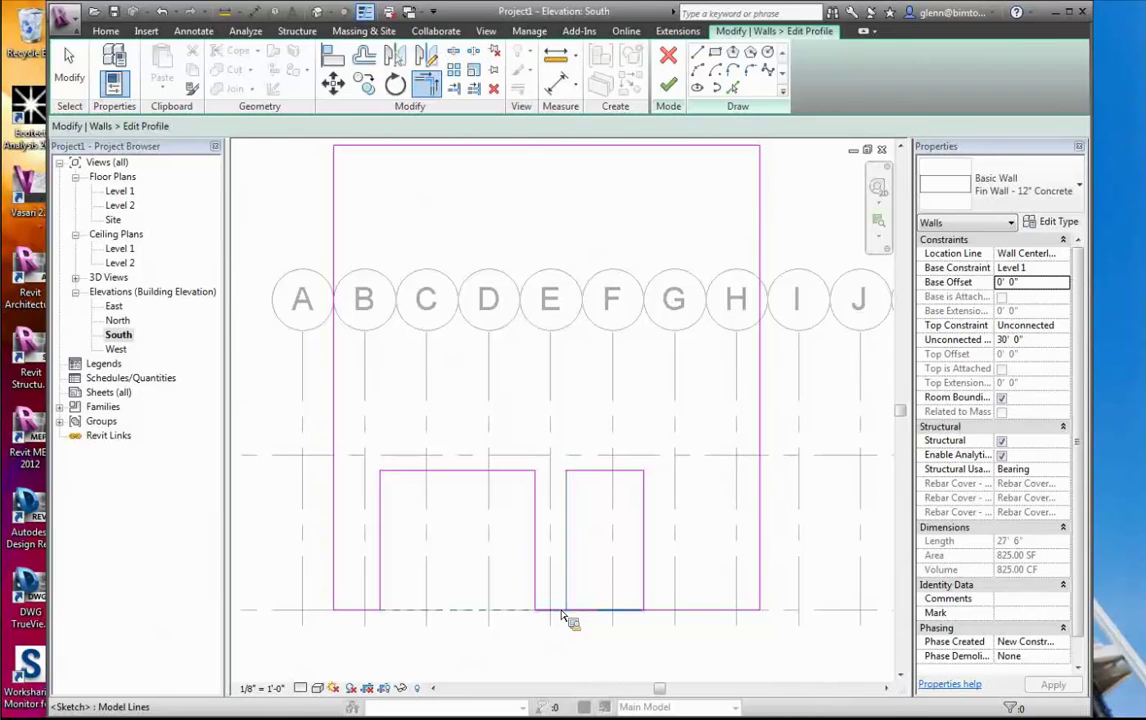
left_click(648, 607)
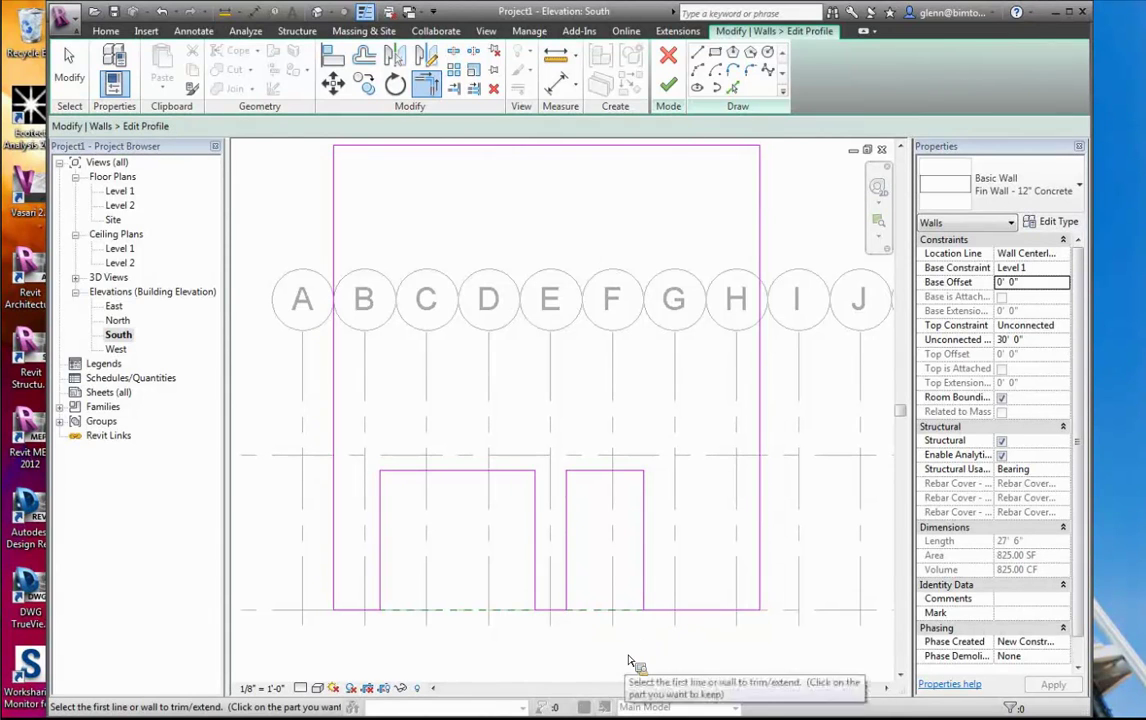
Finish the wall profile edit and view the fin wall in 3D from the home orientation
left_click(668, 86)
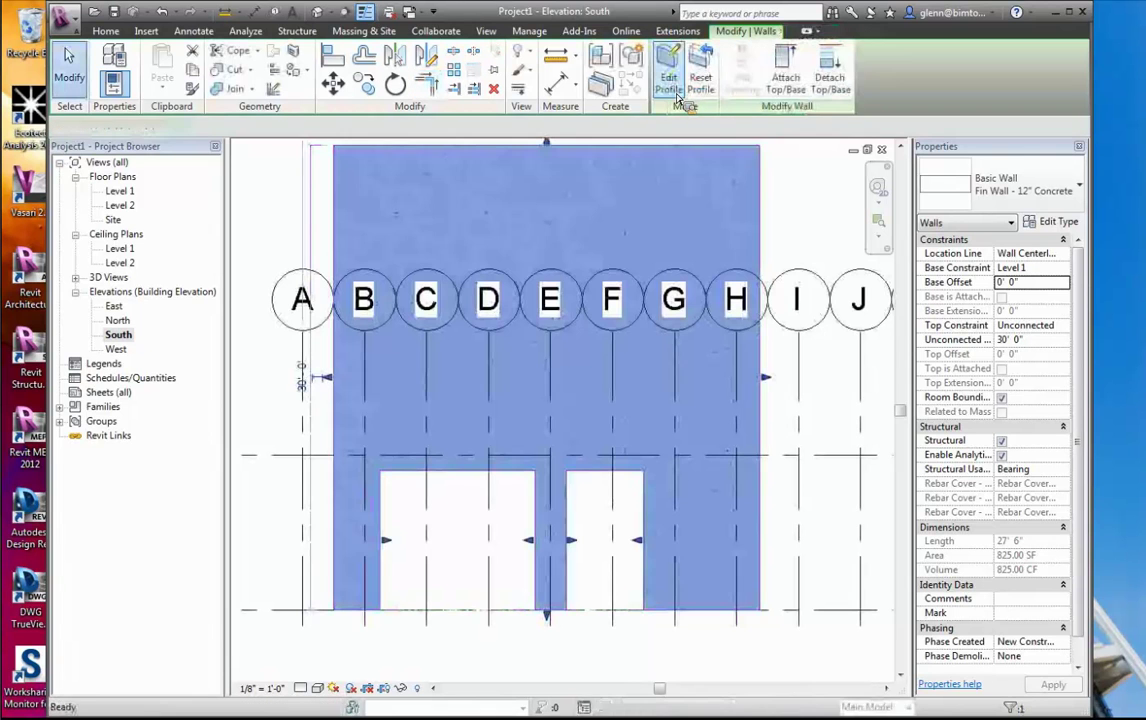
left_click(322, 14)
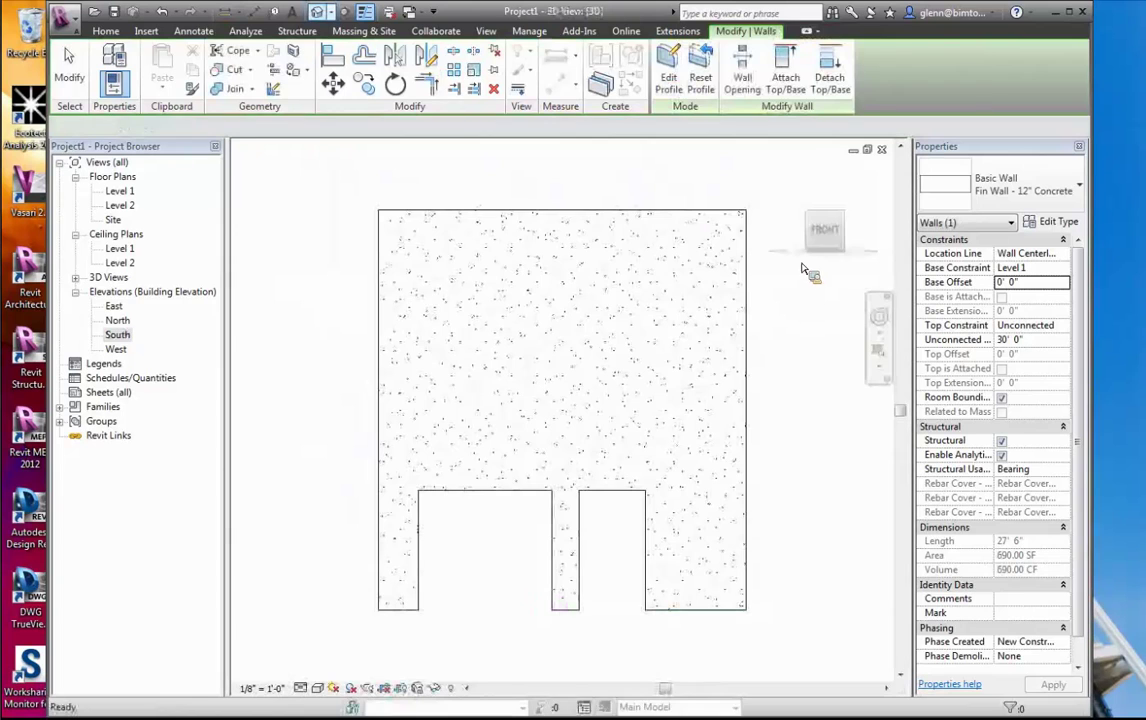
left_click(790, 178)
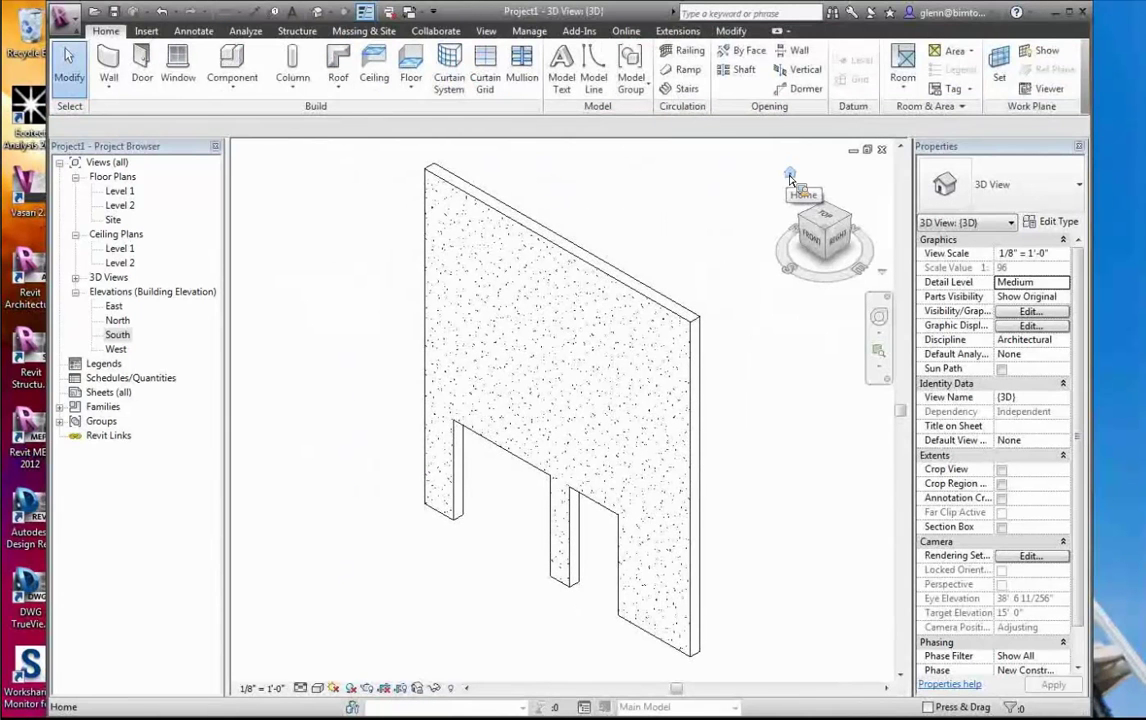
Reopen the South elevation and start editing the fin wall's profile again
left_click(120, 342)
double_click(120, 342)
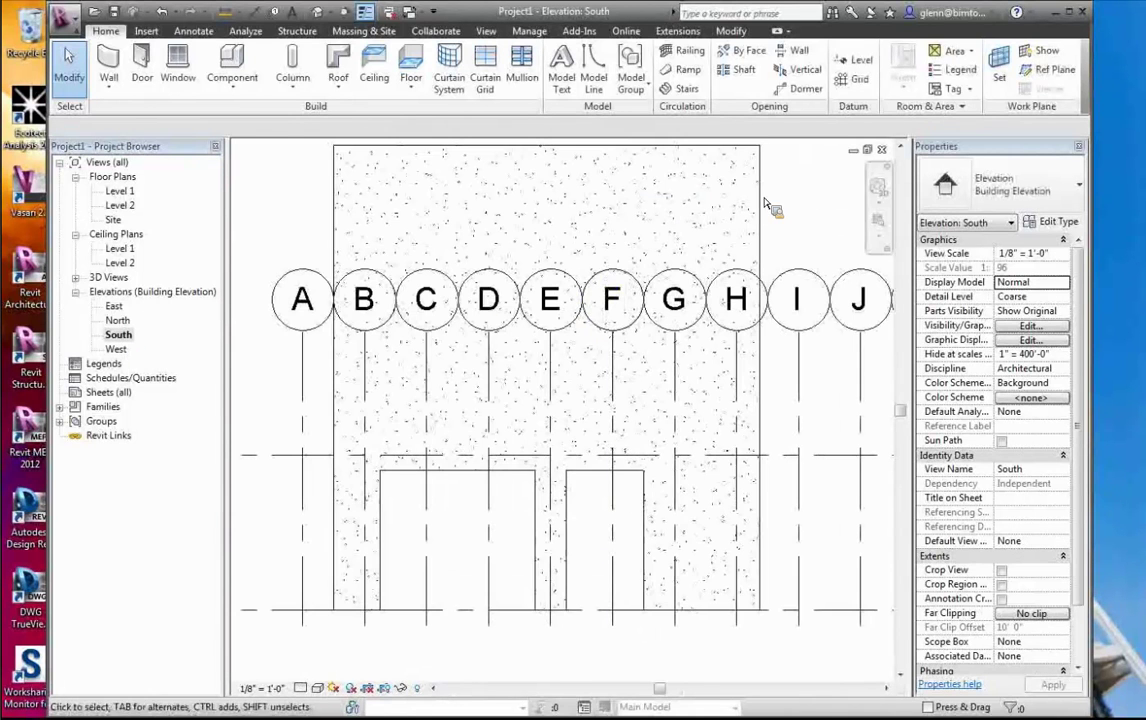
left_click(763, 205)
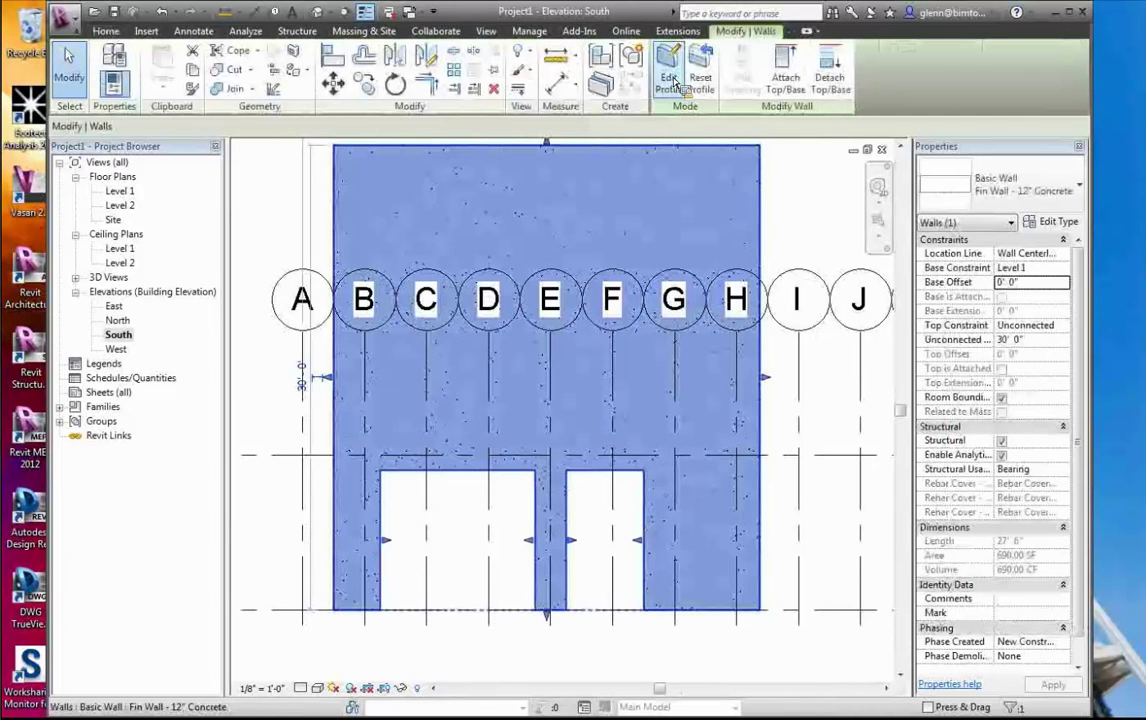
left_click(674, 80)
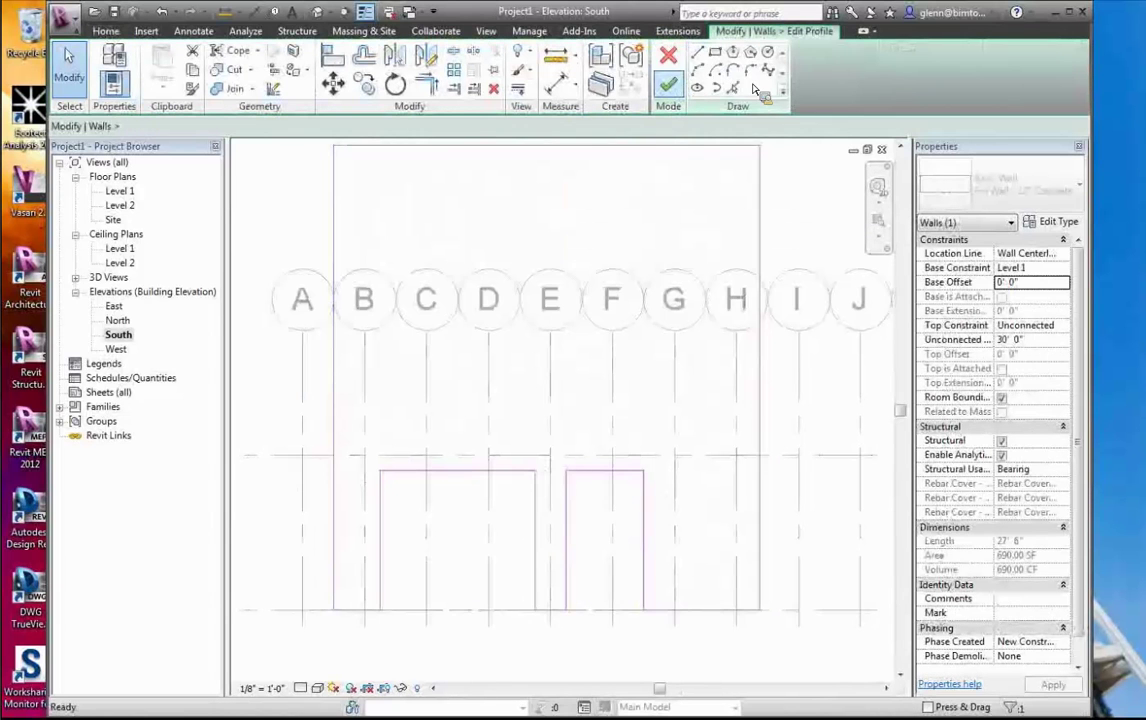
Sketch two rectangular upper openings, about 10' by 12'-3" above the wide lower opening and about 9'-8" by 4' between grids E and H
left_click(716, 54)
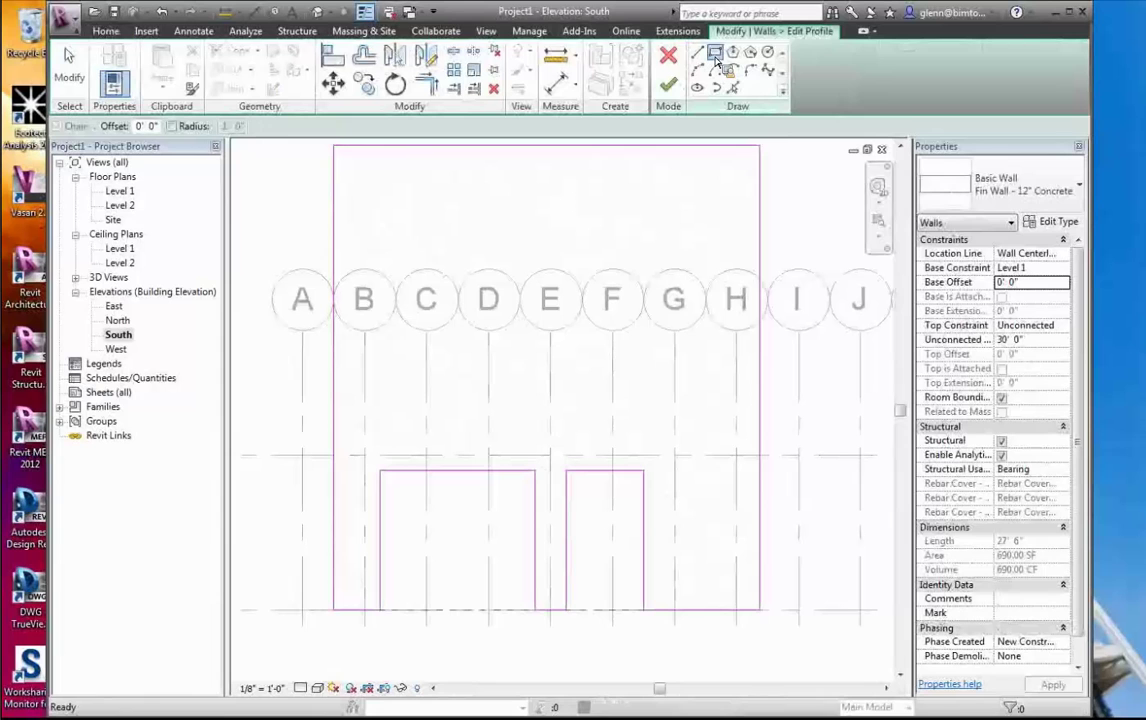
left_click(381, 242)
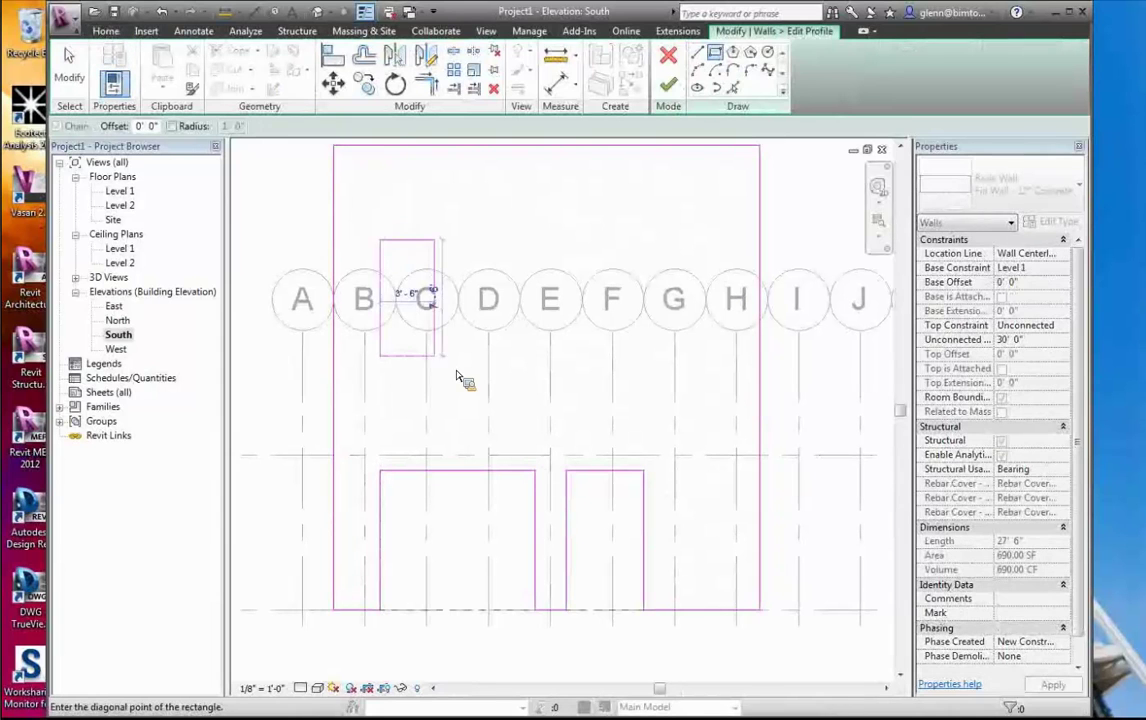
left_click(536, 431)
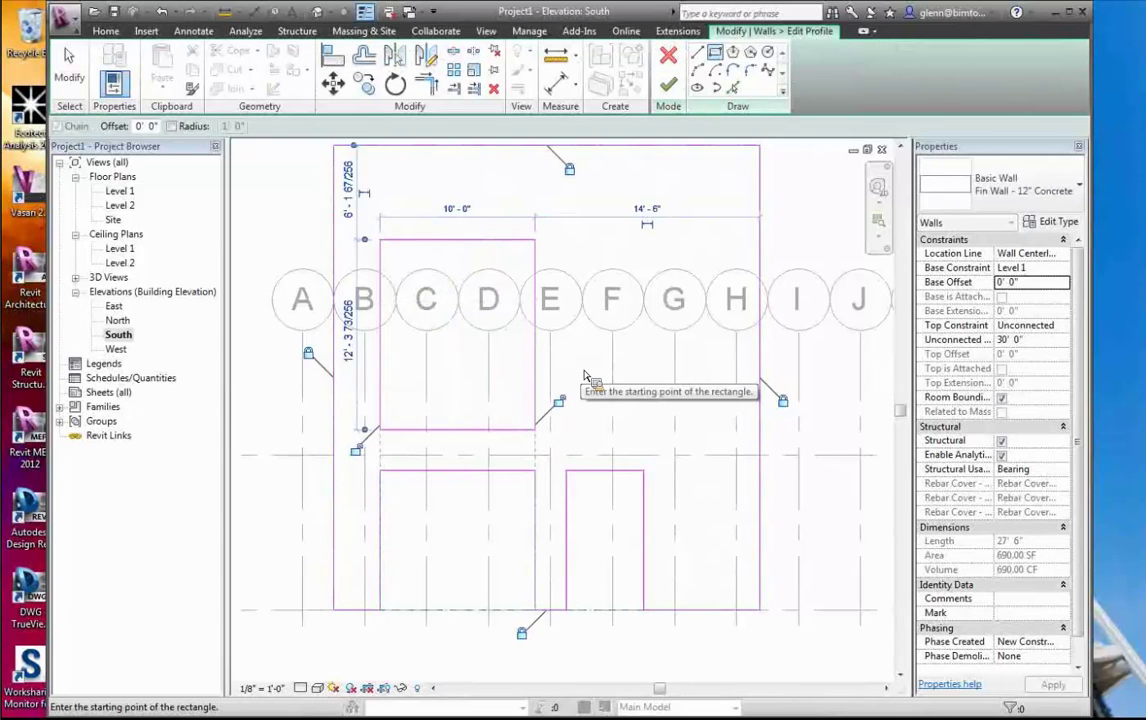
left_click(581, 369)
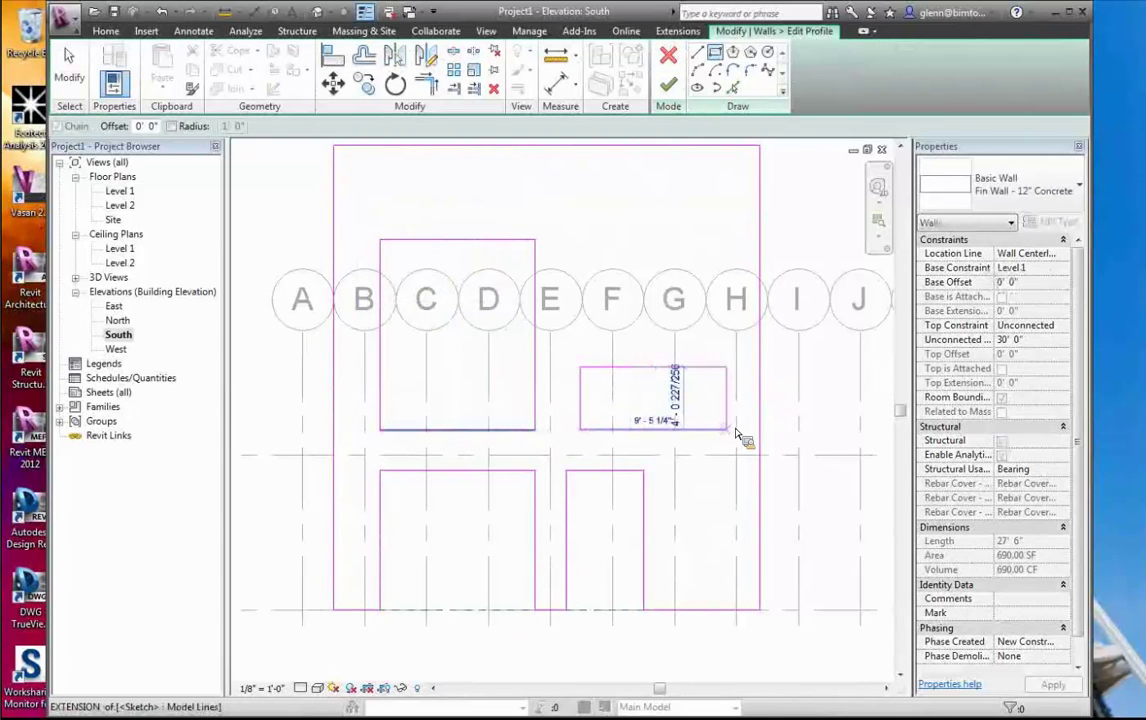
left_click(731, 430)
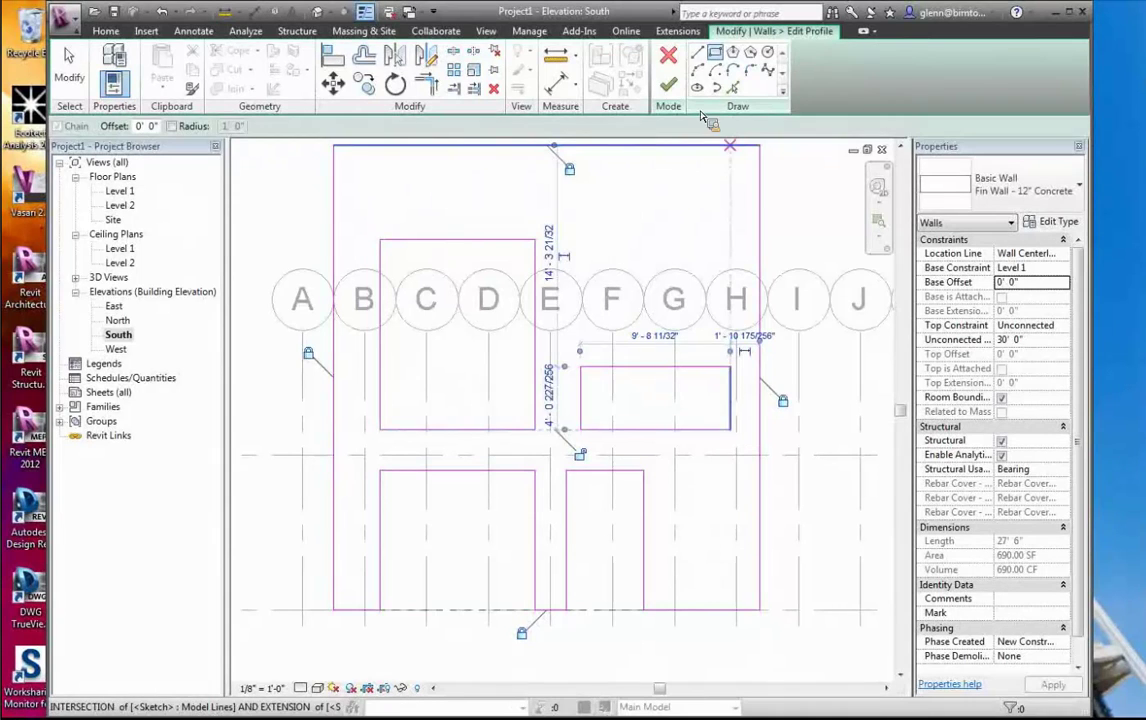
Finish the profile edit, deselect the fin wall, and open the default 3D view
left_click(668, 86)
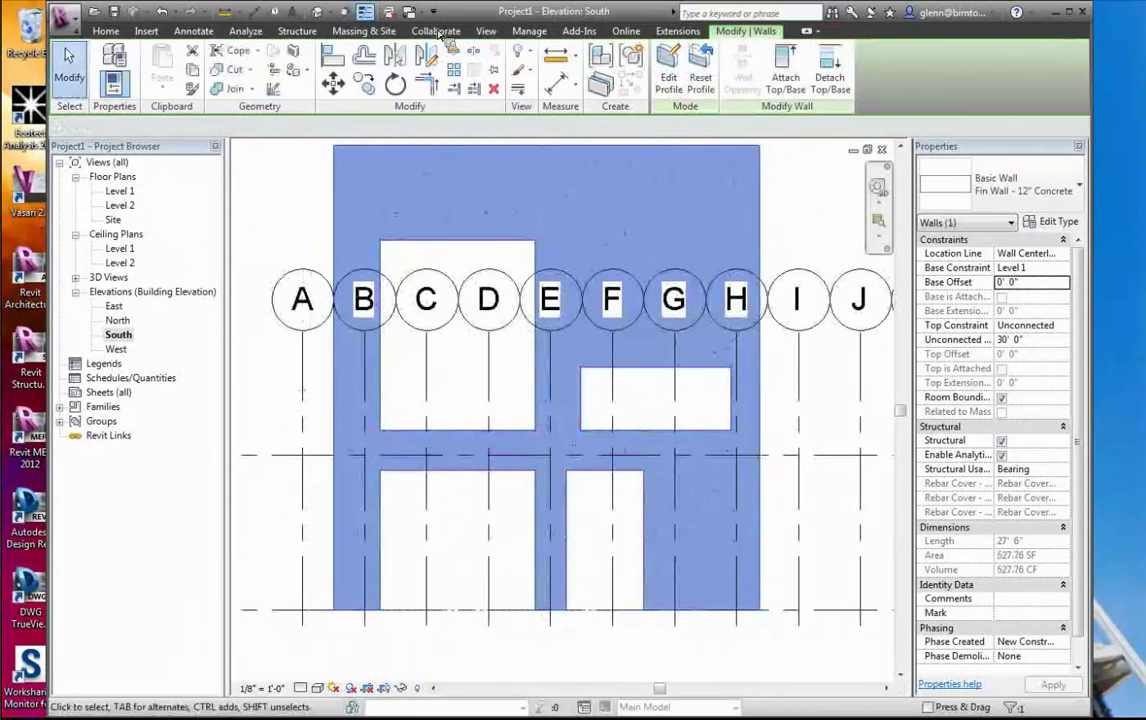
left_click(797, 205)
left_click(318, 12)
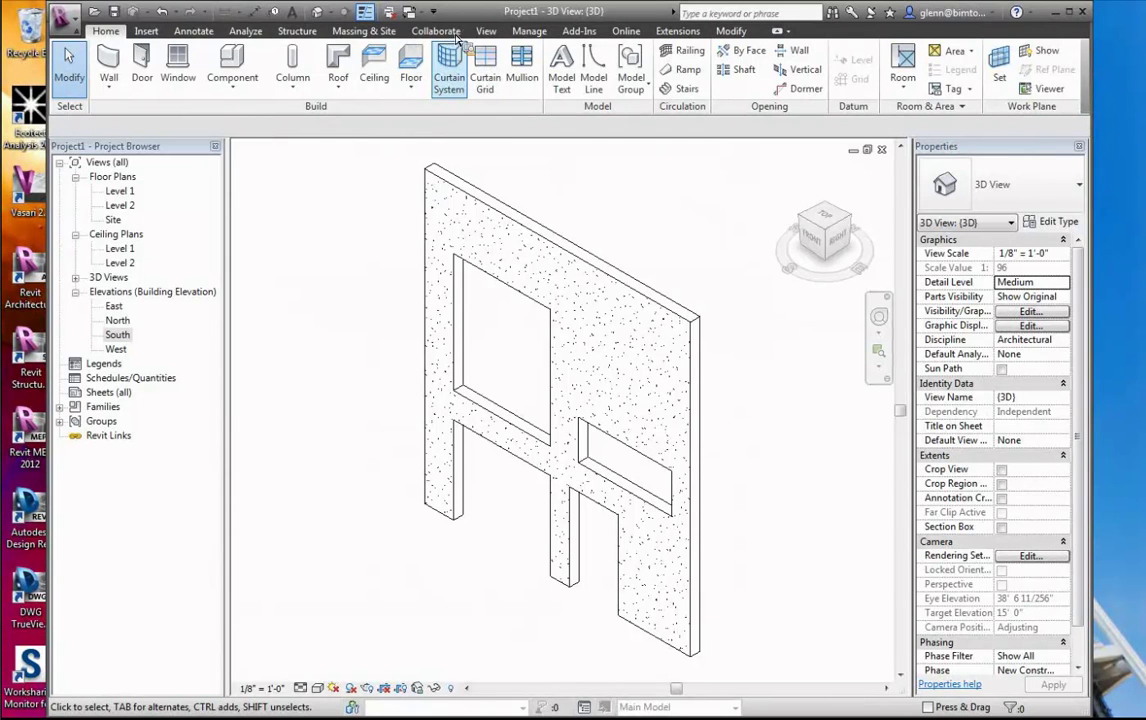
Place a Bearing Footing - 36" x 12" wall foundation under the fin wall
left_click(300, 32)
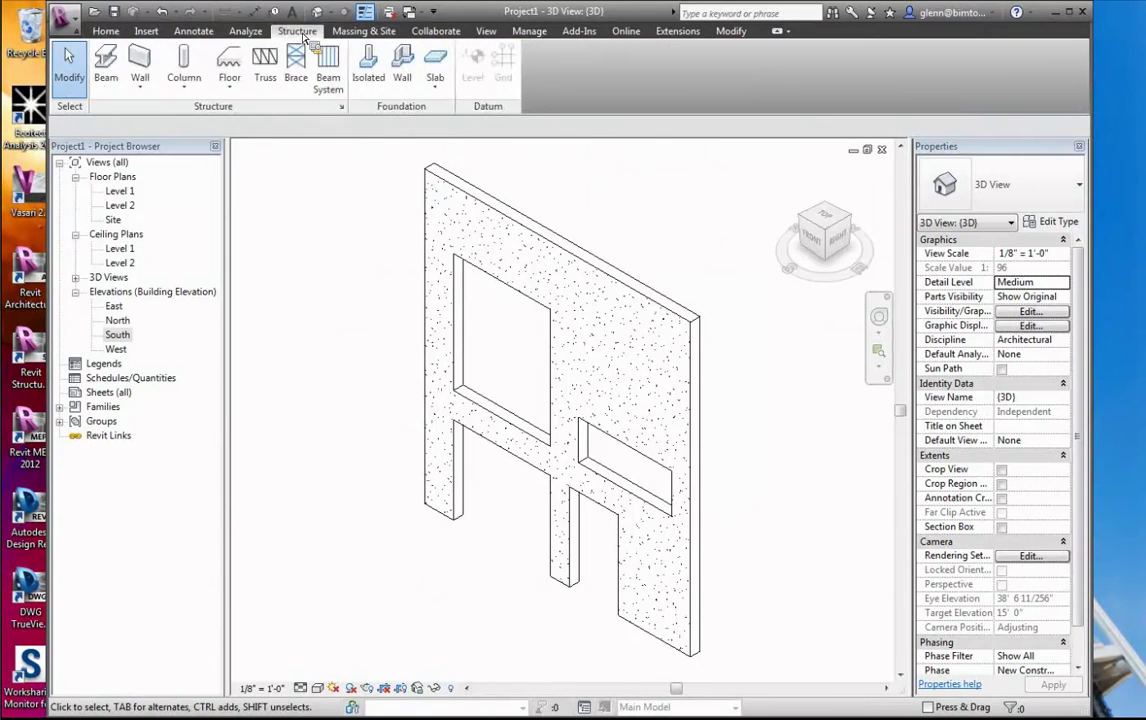
left_click(403, 78)
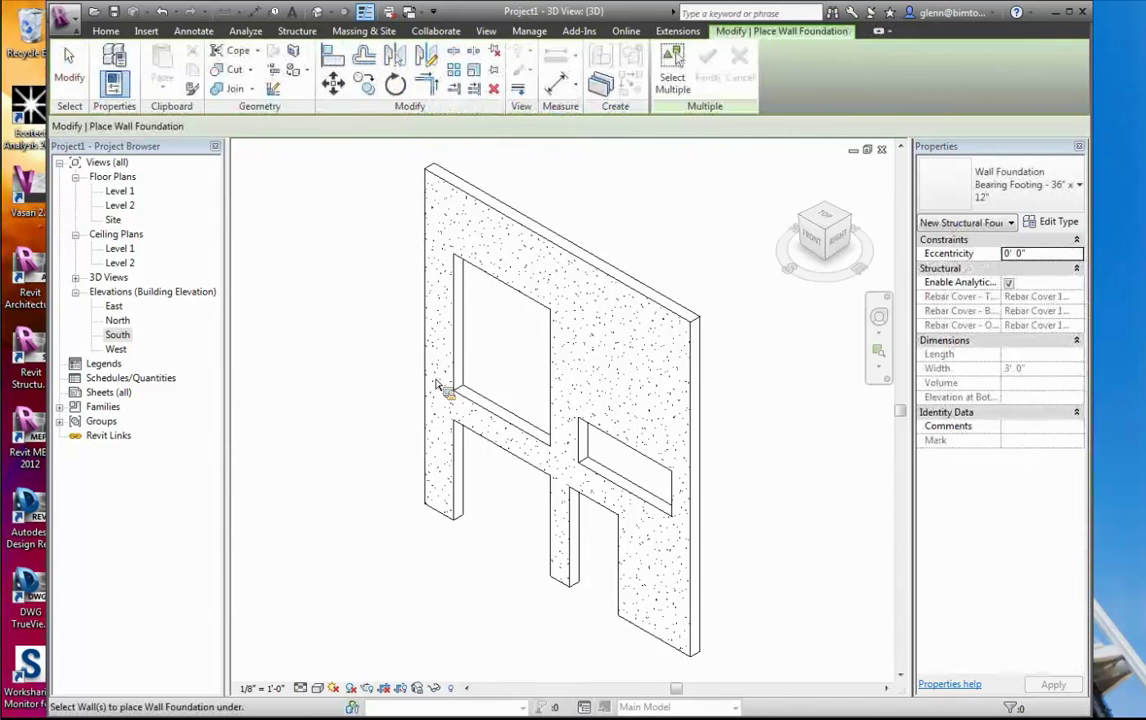
left_click(446, 520)
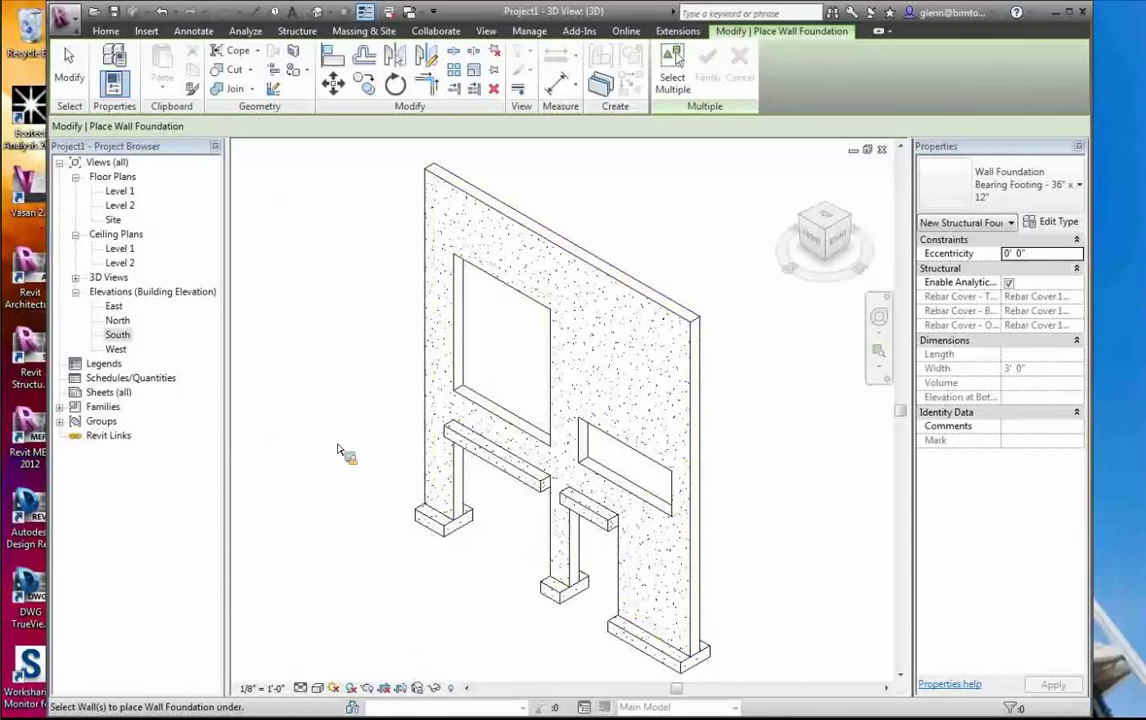
left_click(83, 82)
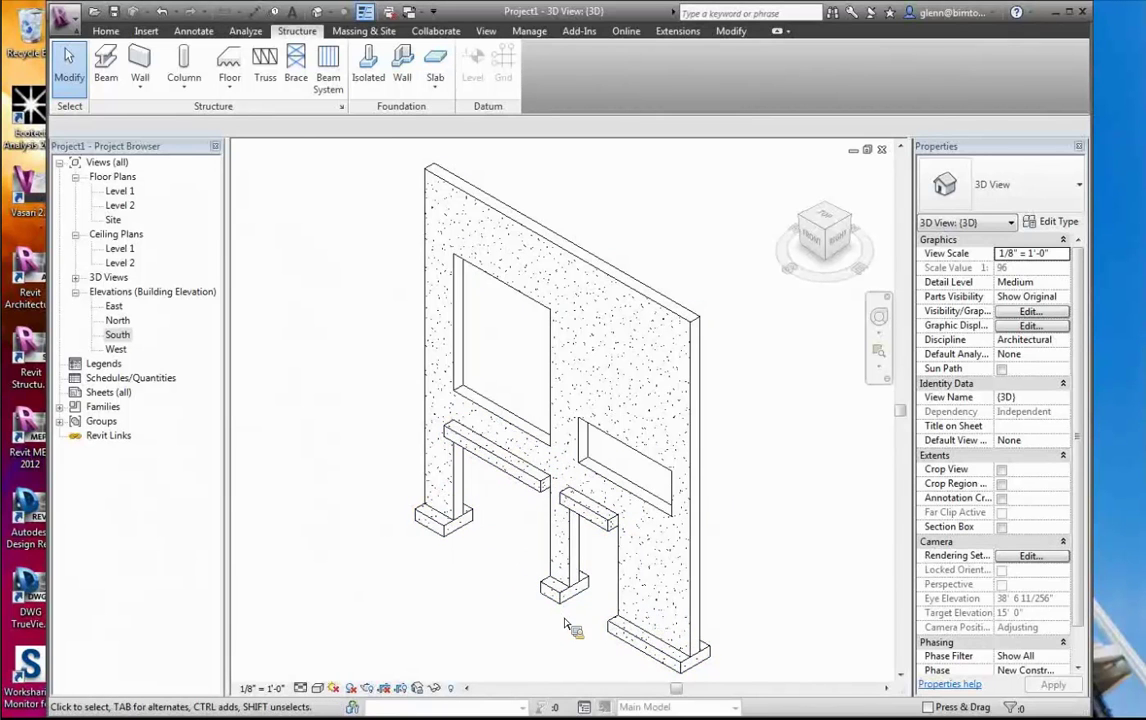
Try to shorten the wall foundation from its end beneath the wide leg, and delete the foundation
left_click(452, 540)
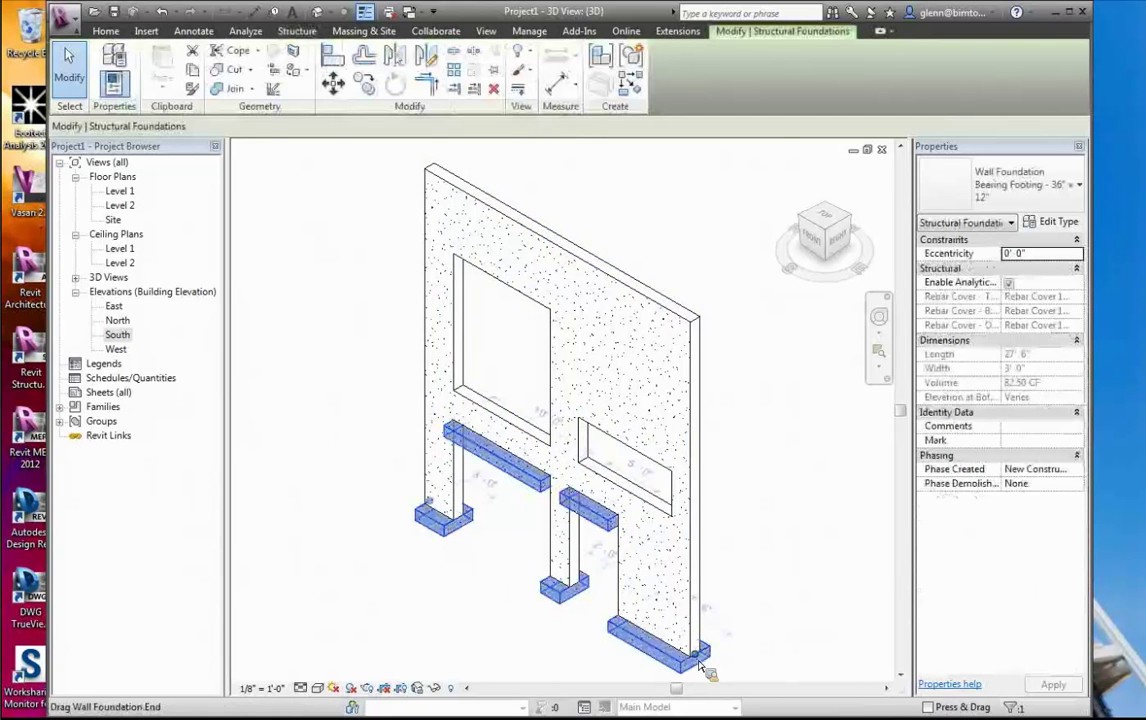
left_click_drag(697, 657, 463, 528)
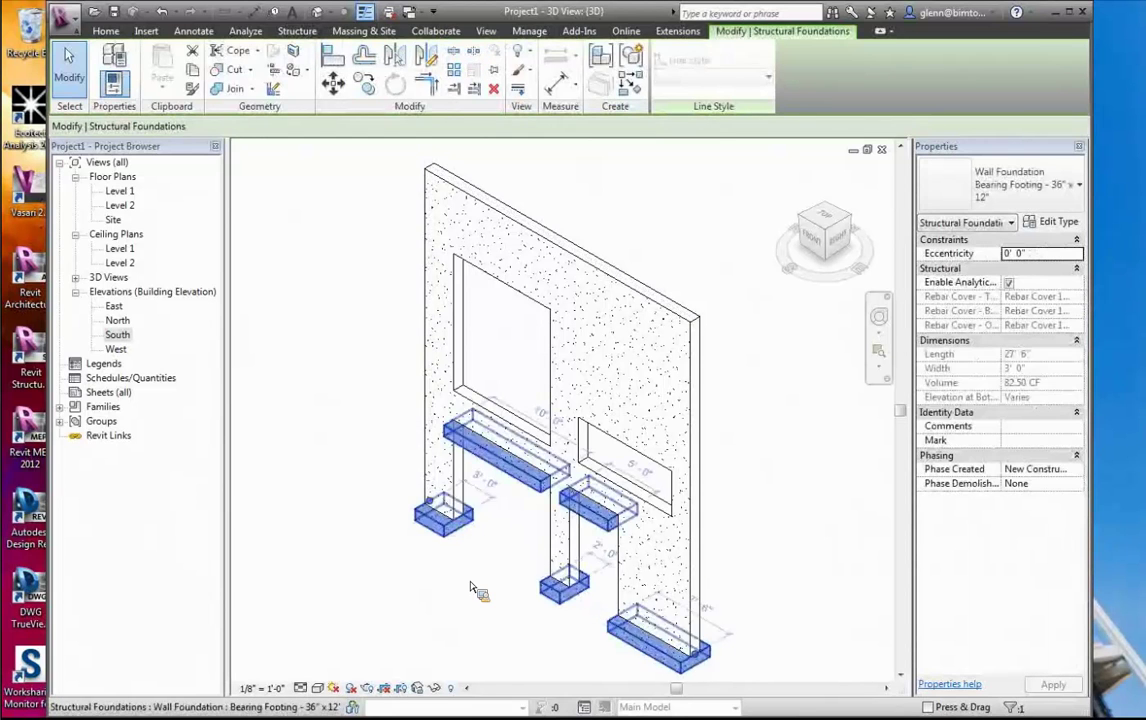
key("Escape")
key("Tab")
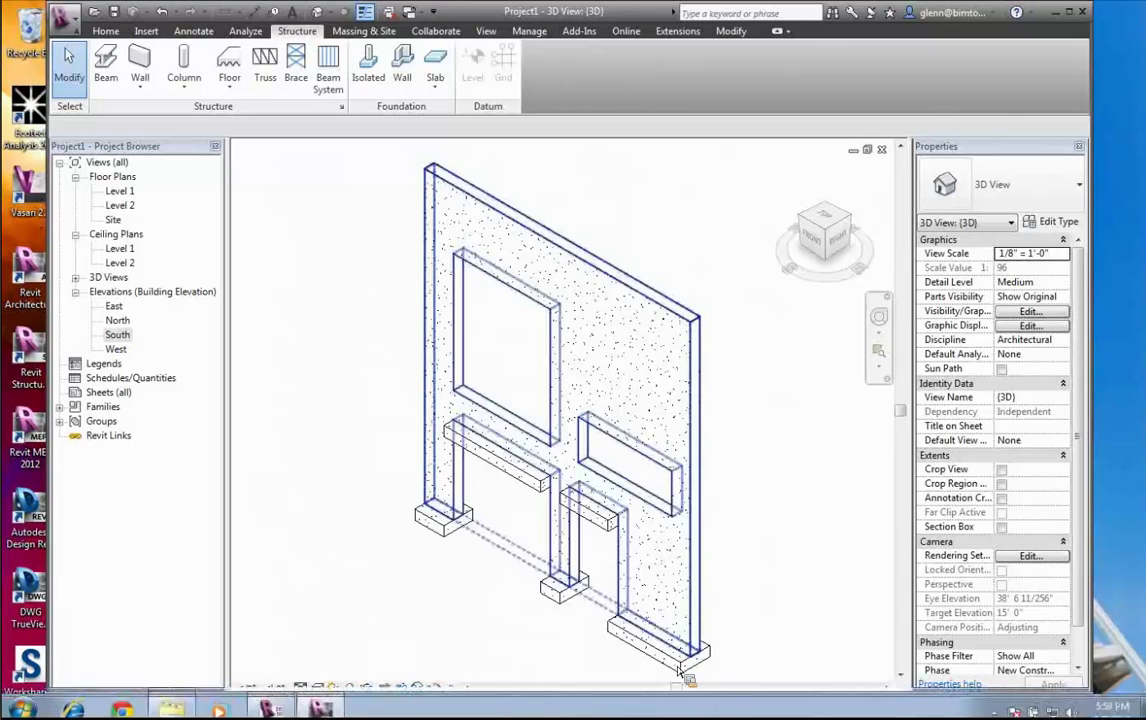
key("Tab")
left_click(695, 662)
left_click_drag(700, 660, 585, 608)
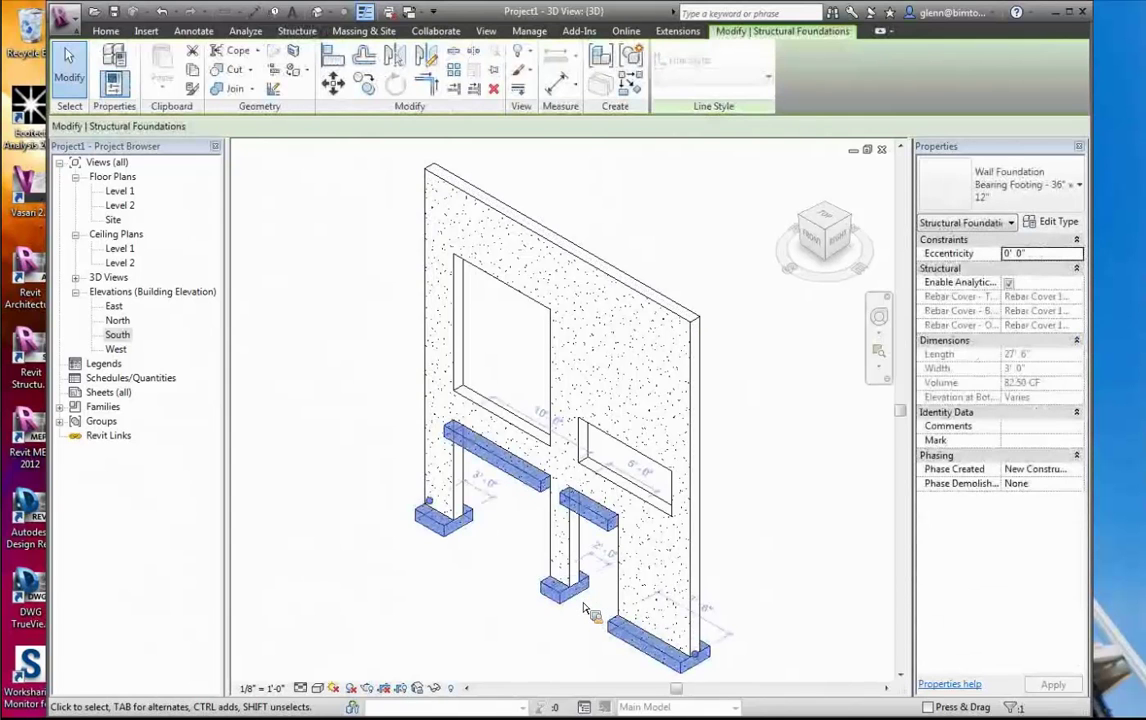
left_click(425, 548)
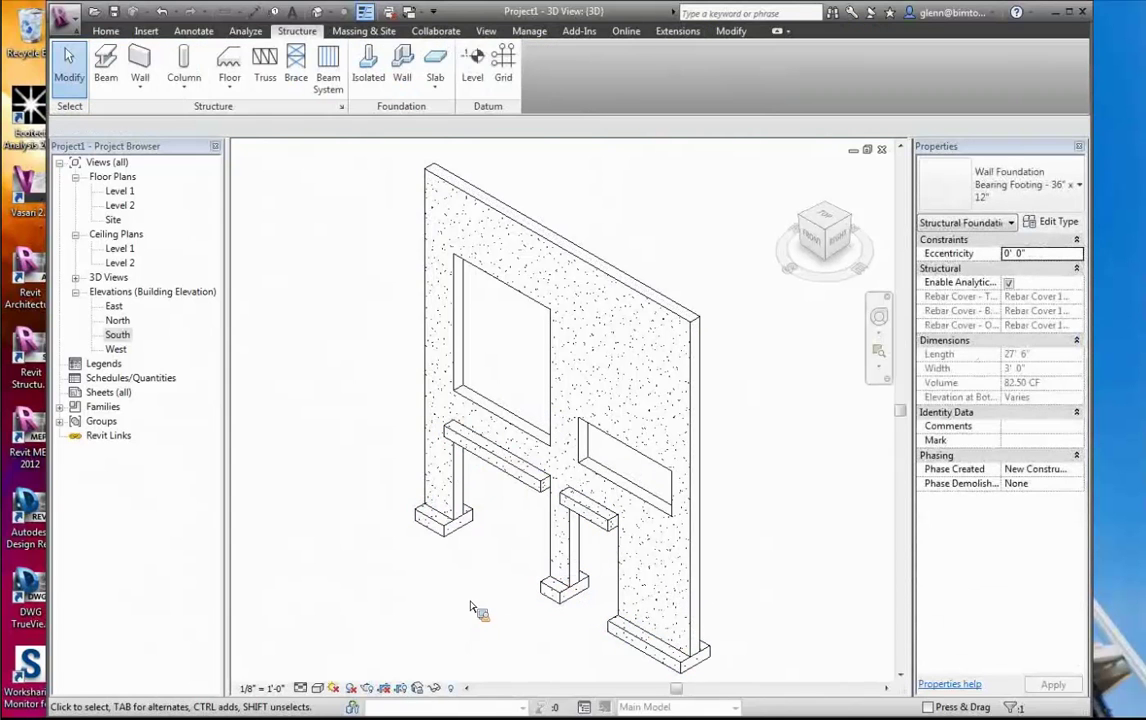
left_click(452, 544)
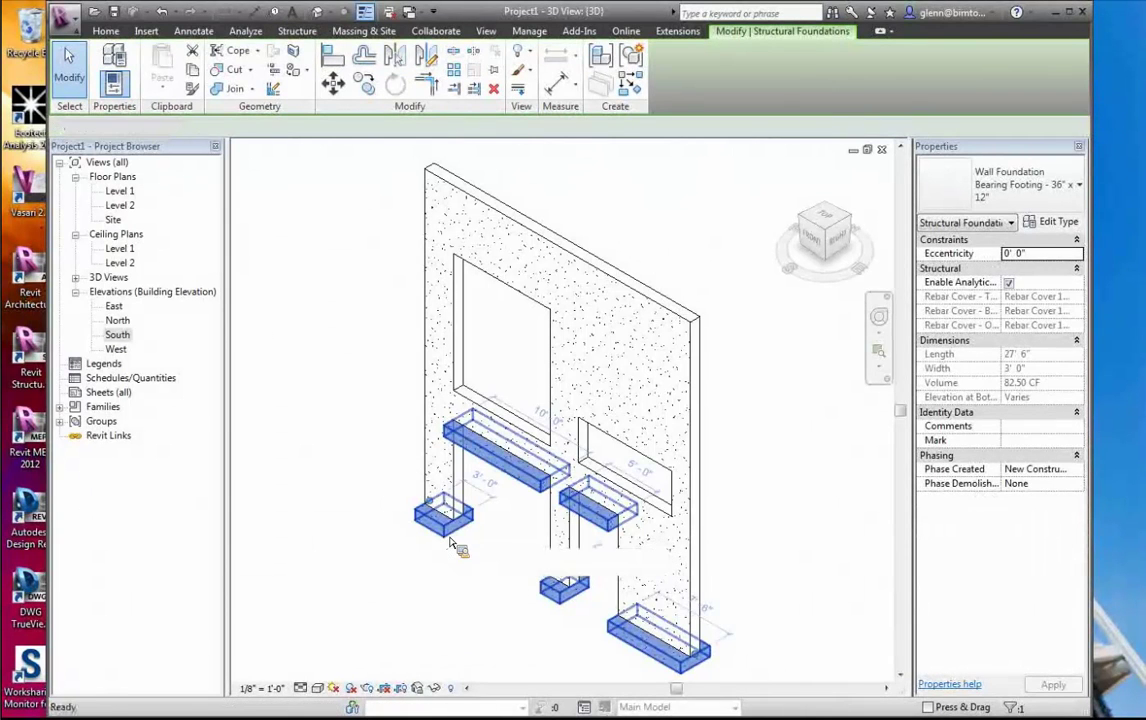
key("Delete")
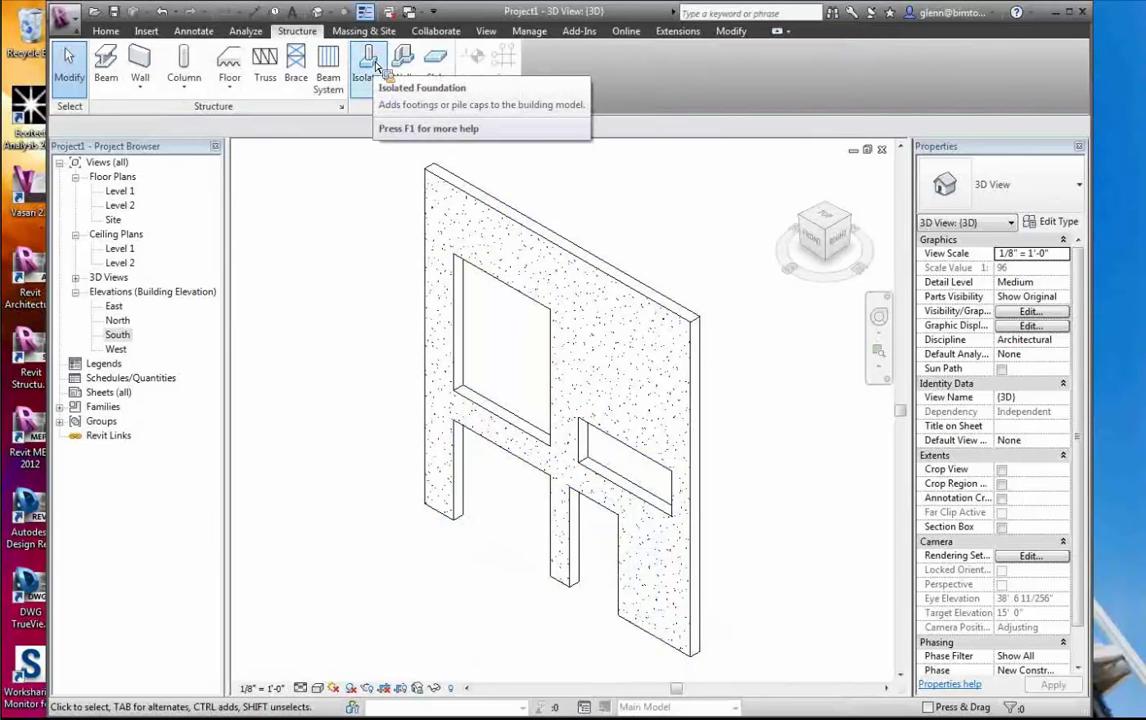
Start an isolated foundation and load the Footing-Rectangular family from the Structural > Foundations library folder
left_click(370, 64)
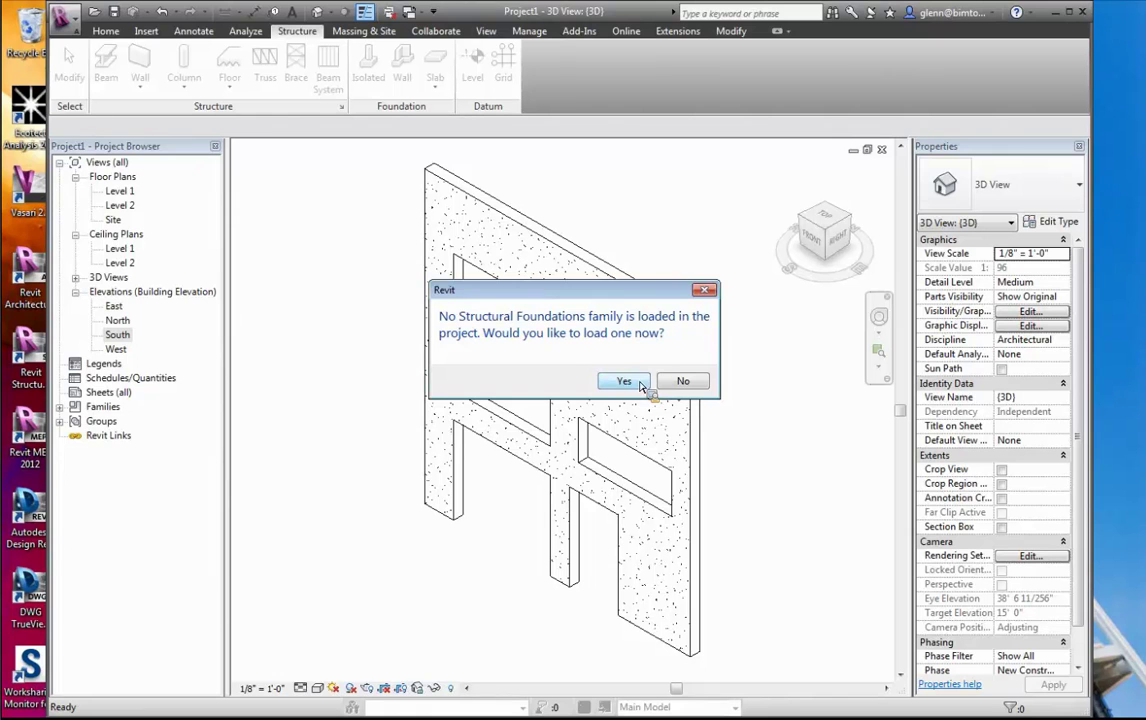
left_click(625, 382)
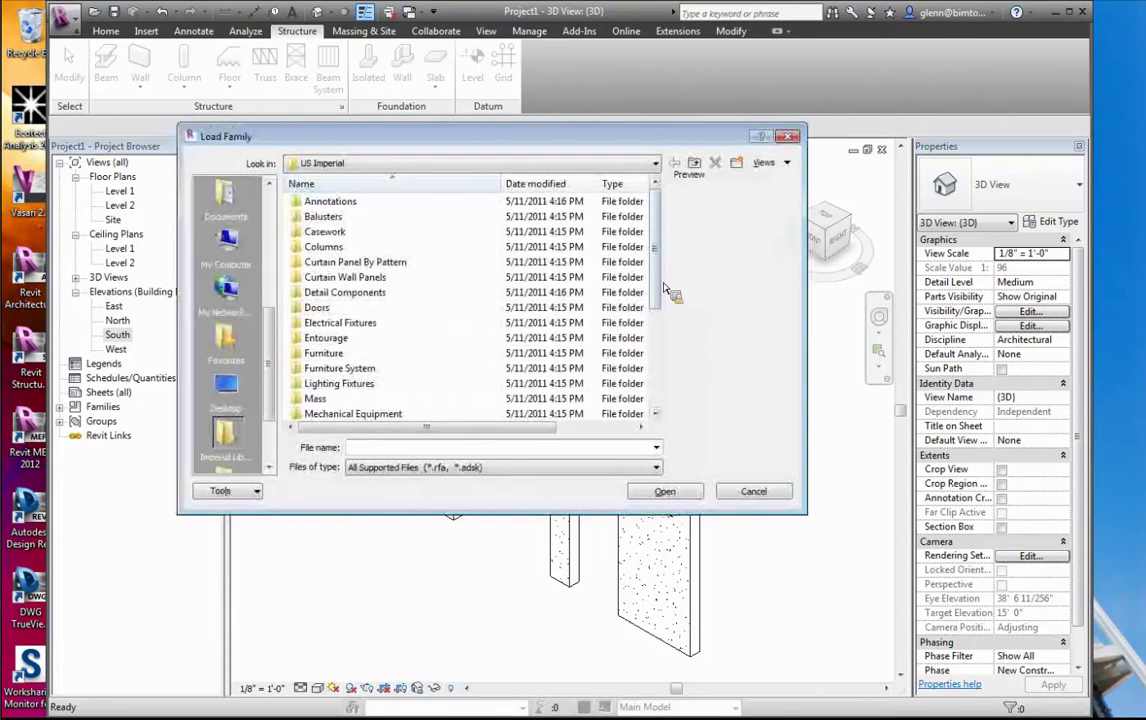
scroll(655, 356, "down", 1)
scroll(663, 356, "down", 2)
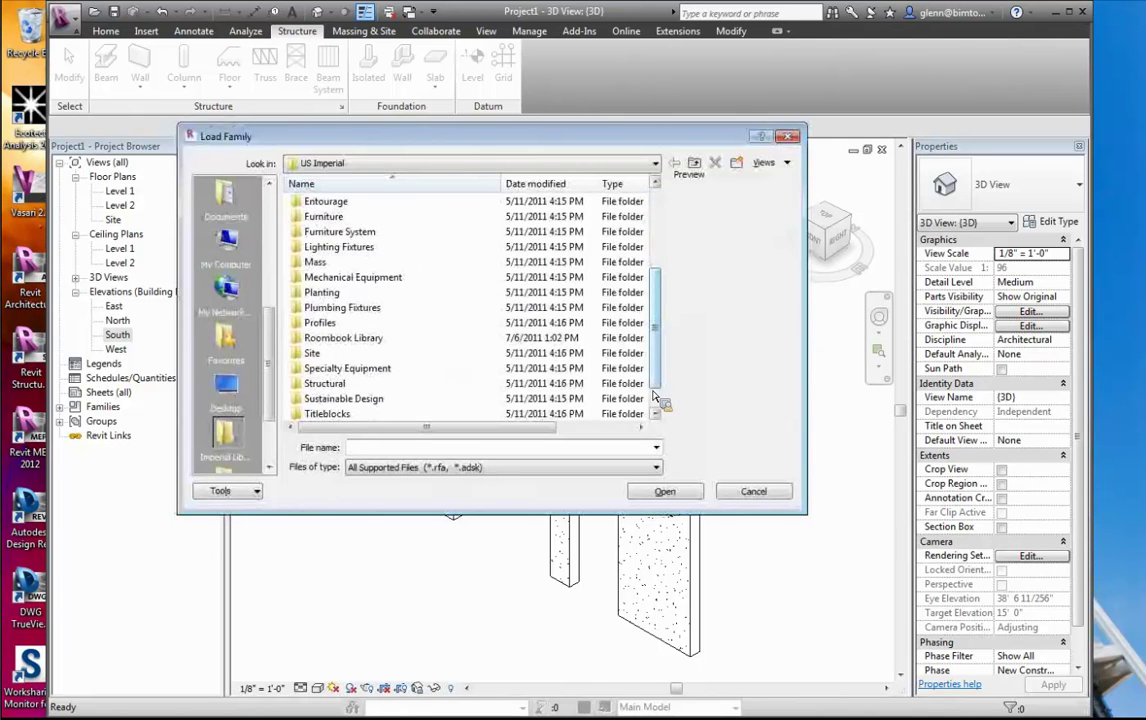
double_click(346, 385)
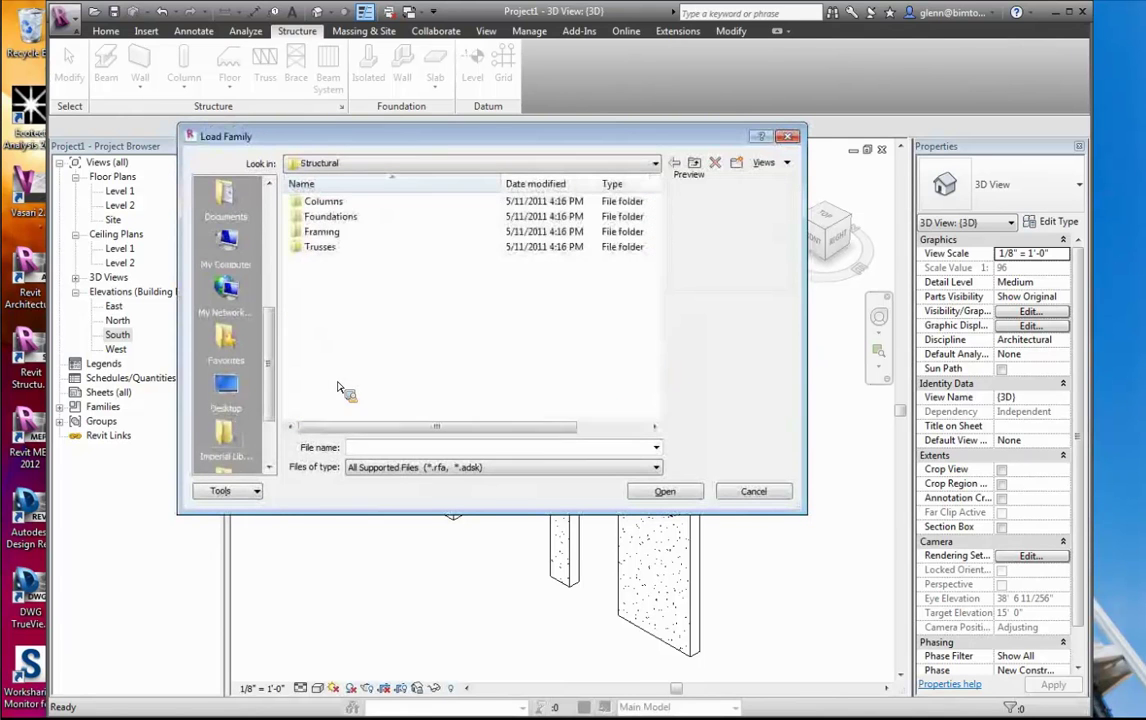
double_click(333, 217)
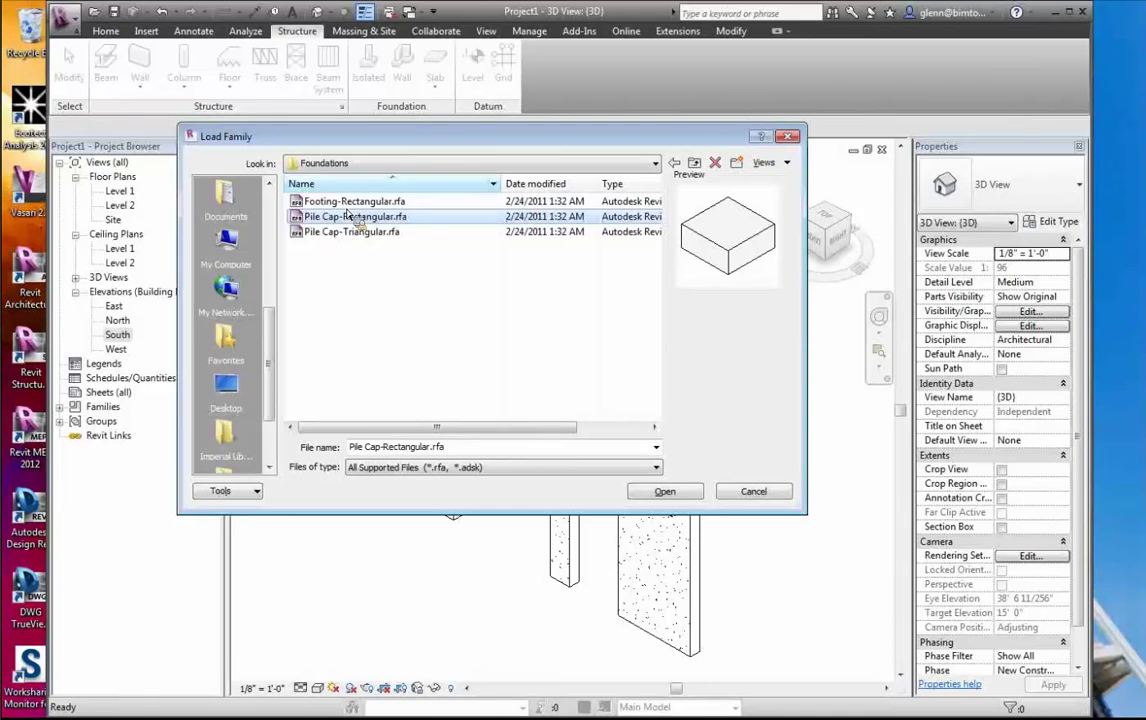
left_click(352, 203)
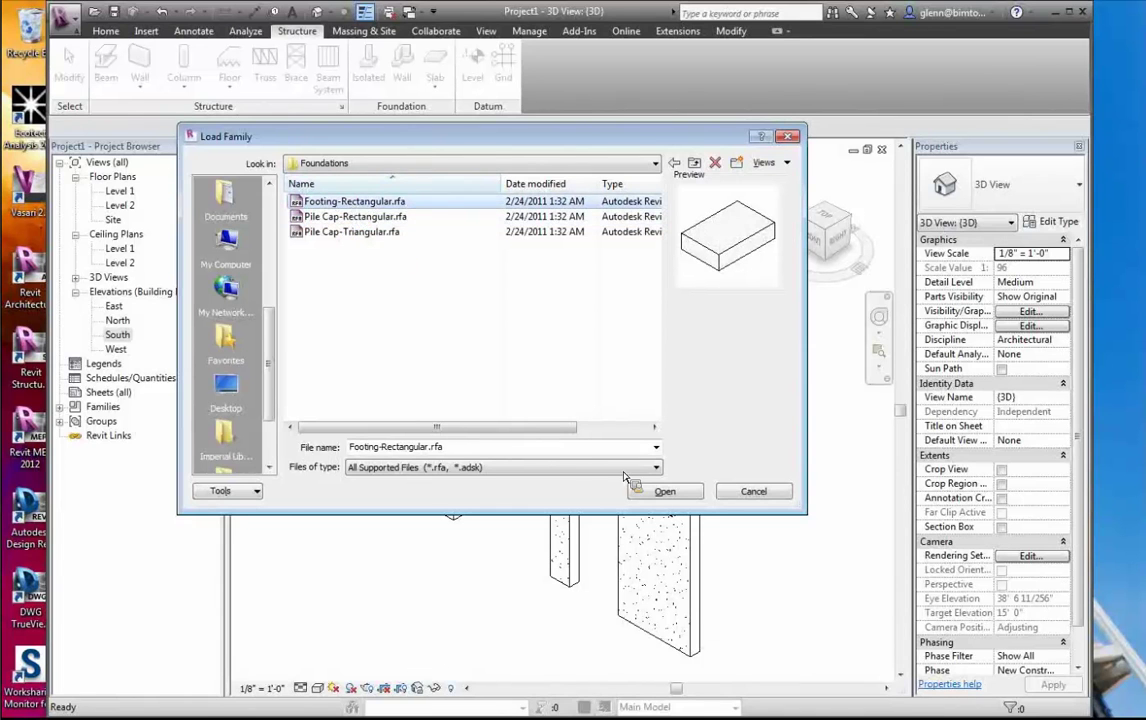
left_click(664, 491)
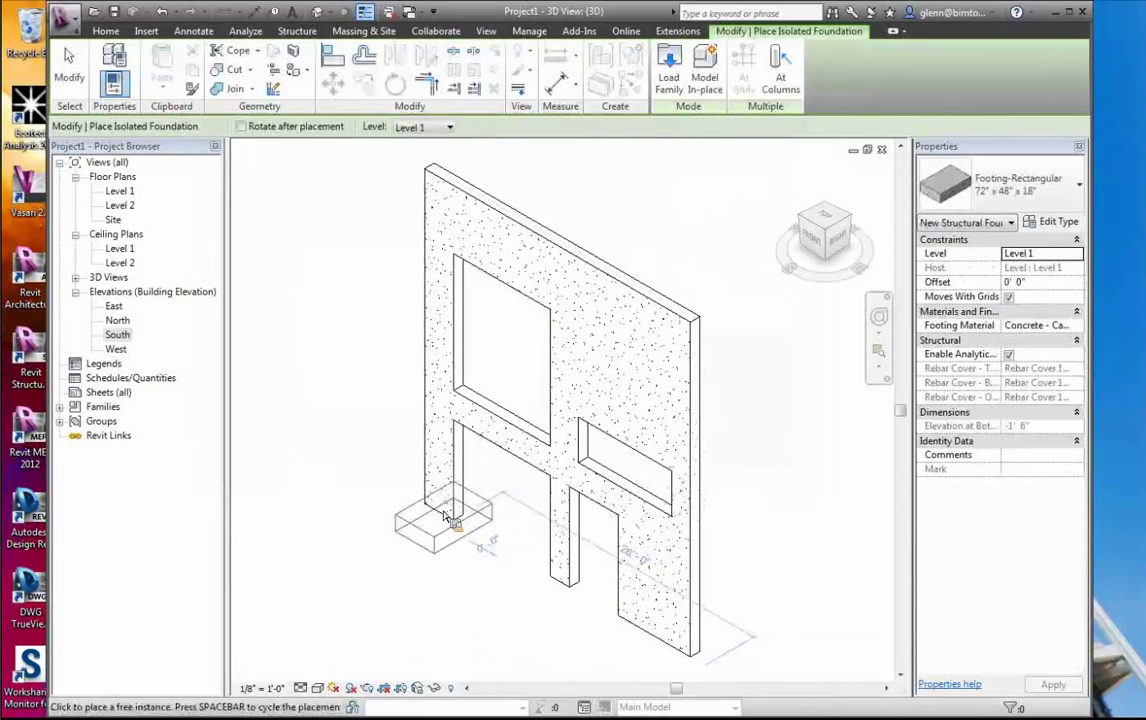
Place a 72" x 48" x 18" rectangular footing in the Level 1 floor plan beside the narrow wall leg, about 1'-3" from the nearest grid lines
left_click(120, 196)
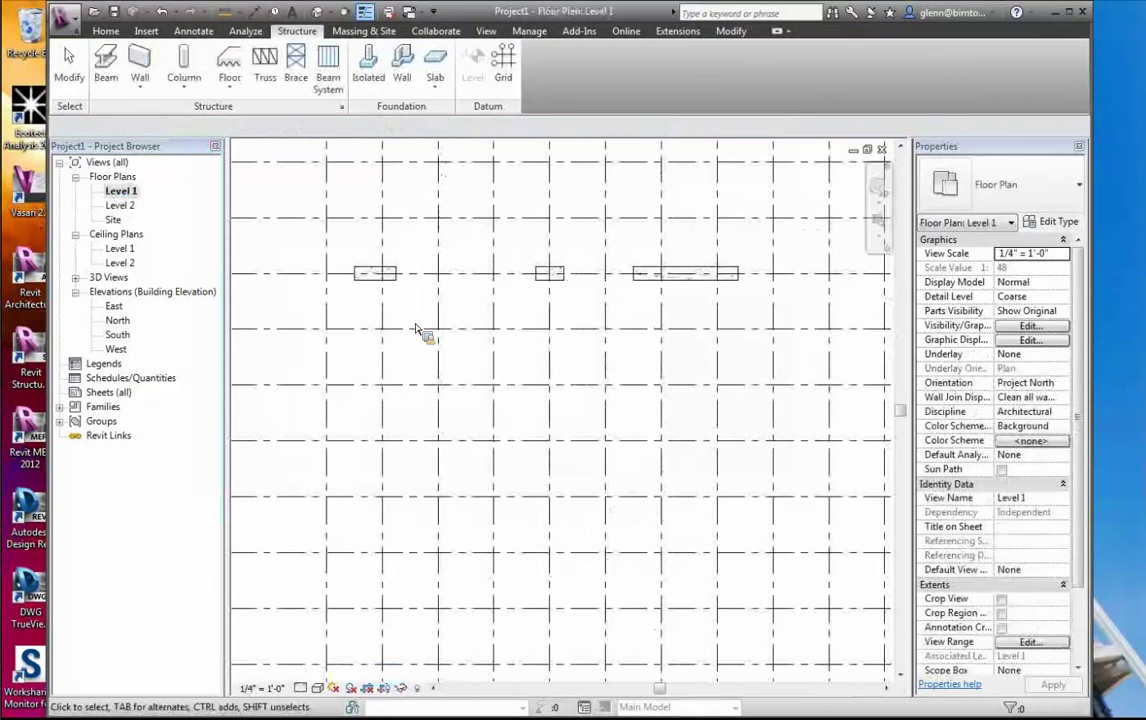
left_click(884, 221)
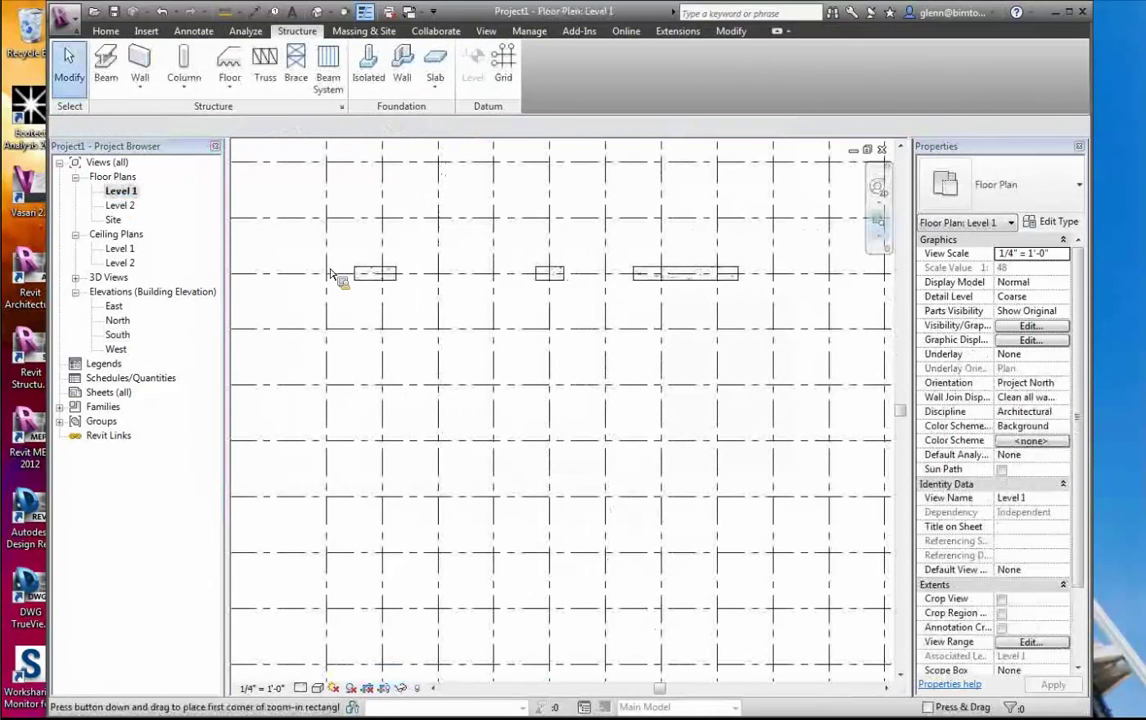
left_click_drag(330, 218, 603, 362)
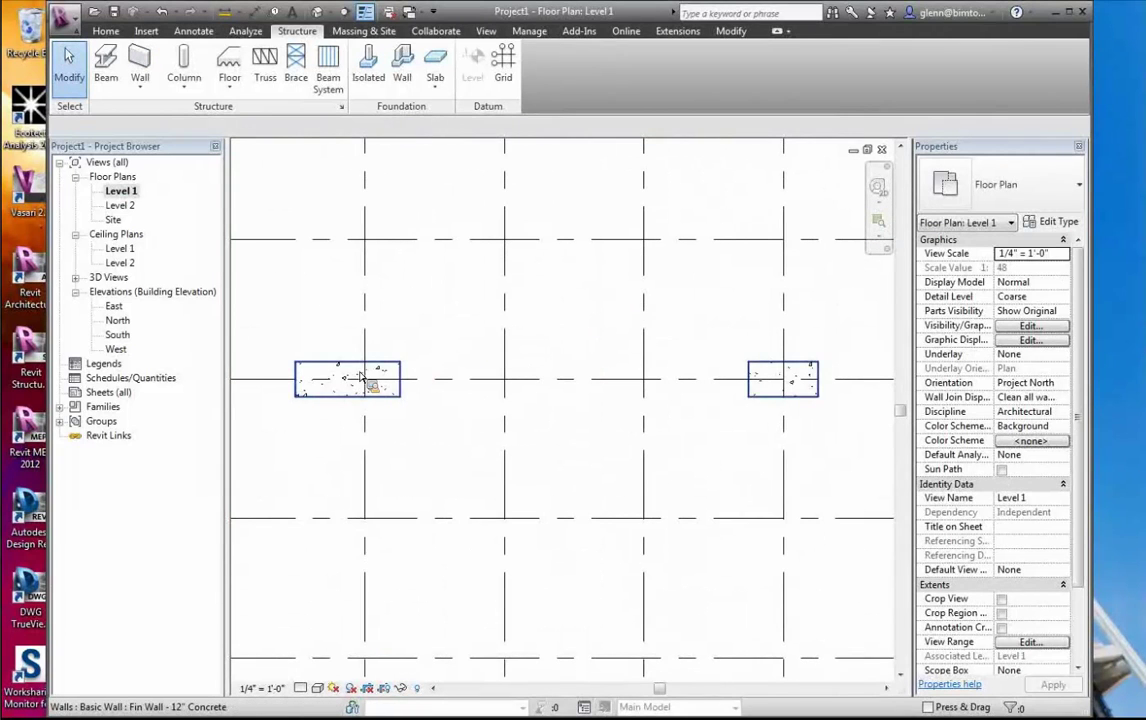
left_click(379, 85)
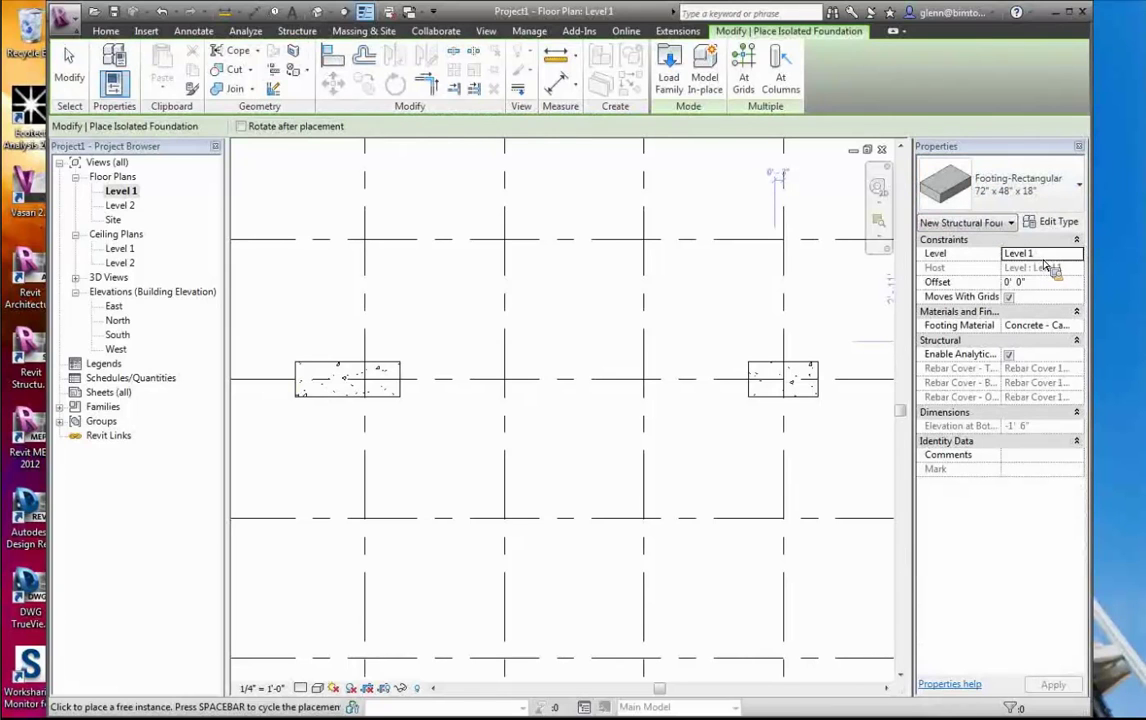
left_click(362, 387)
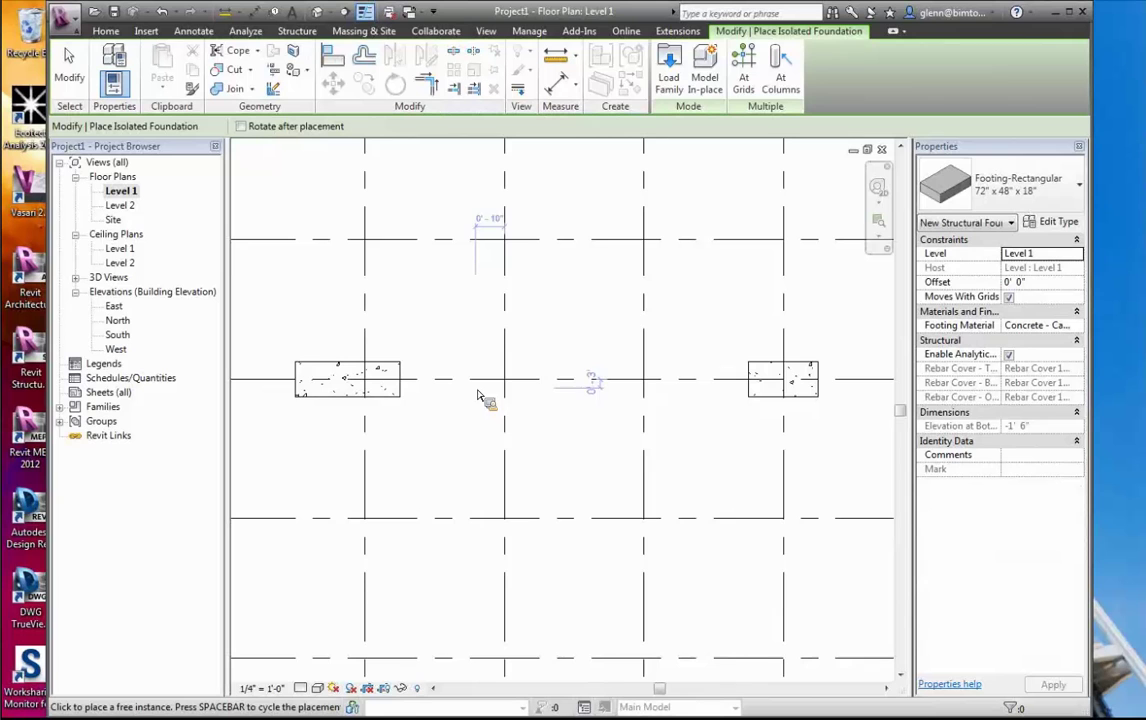
left_click(465, 296)
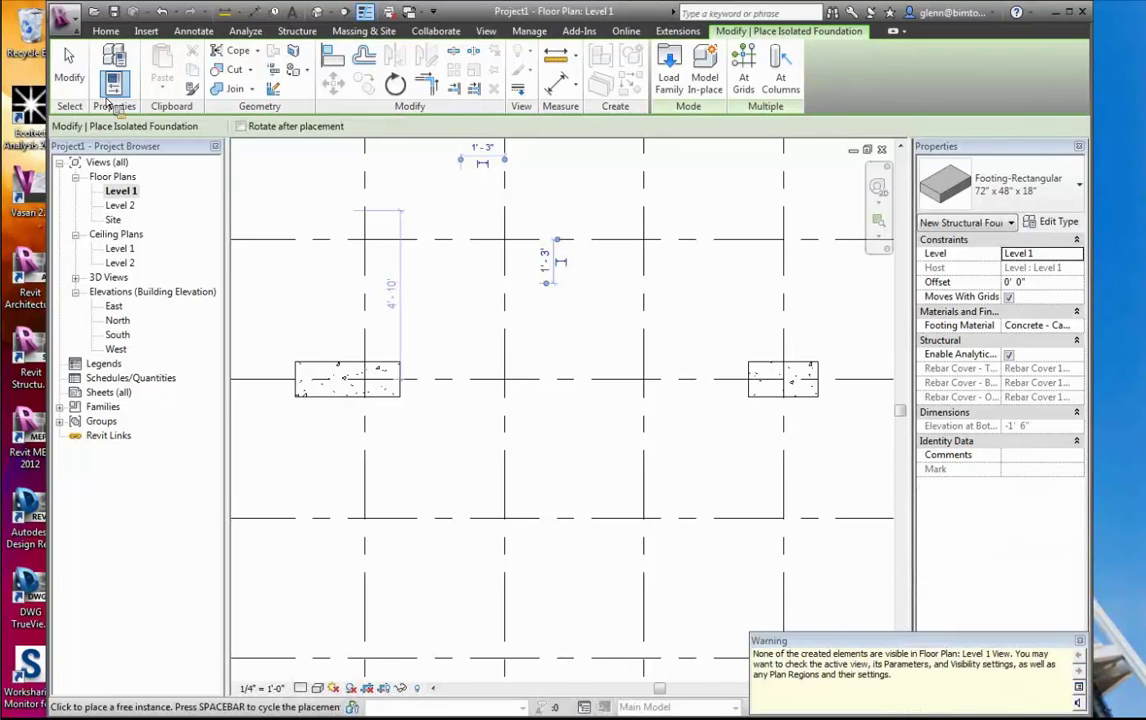
left_click(80, 80)
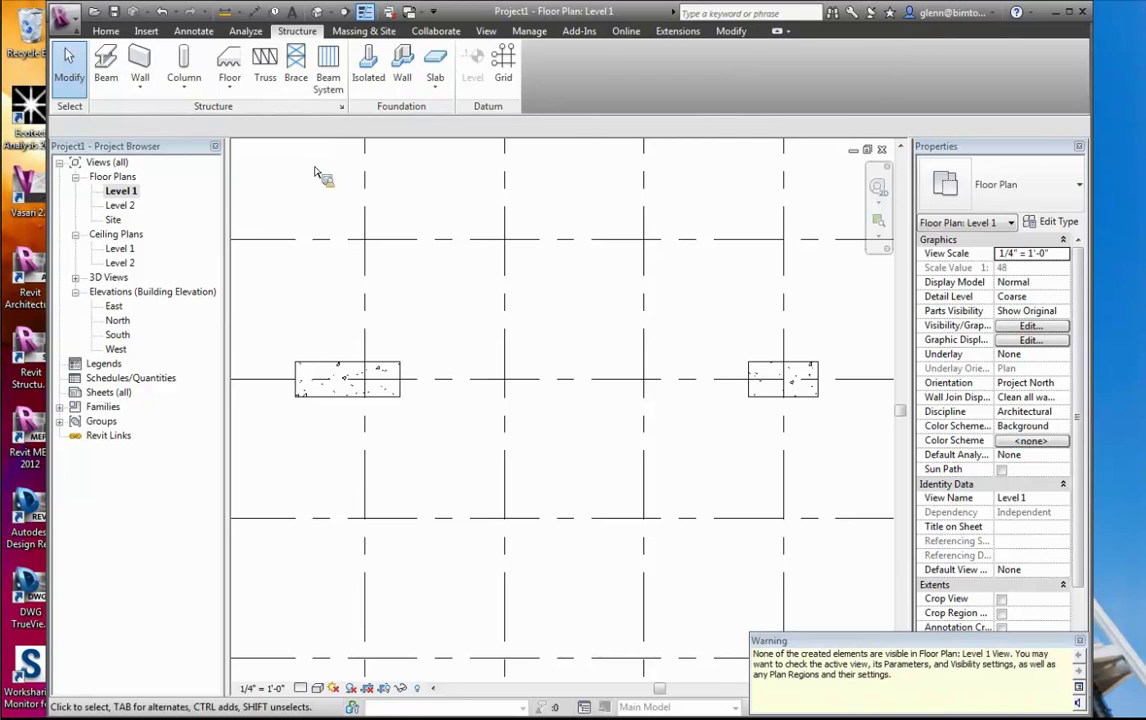
left_click(350, 186)
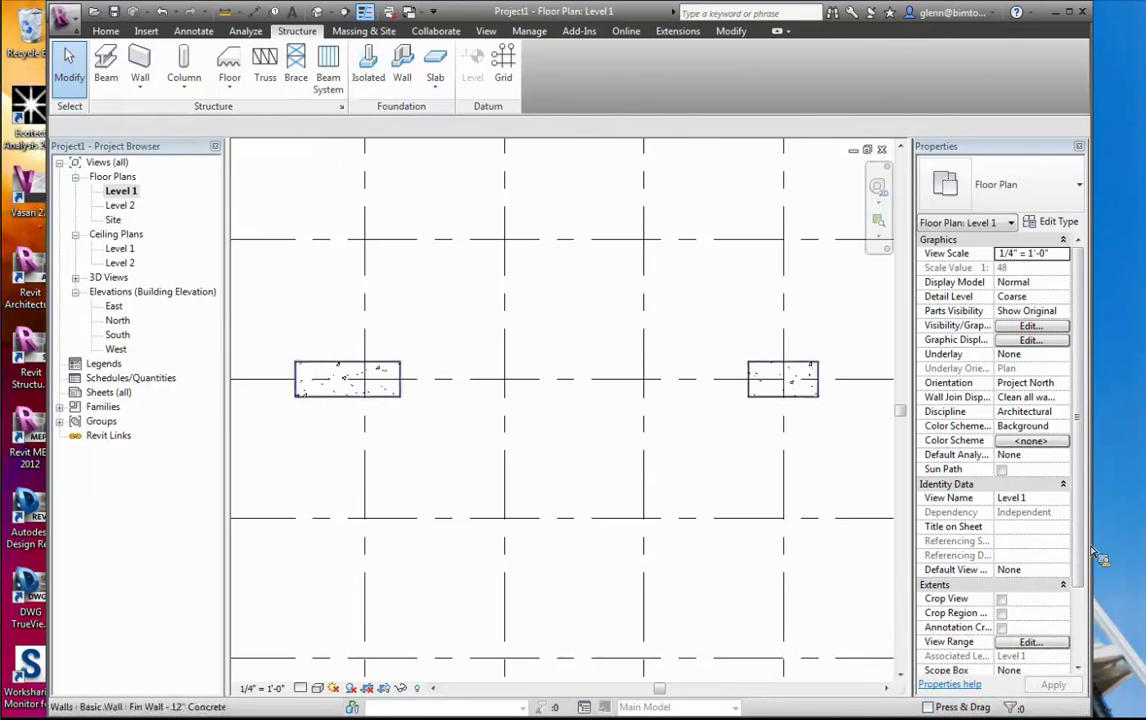
Set the Level 1 floor plan's view range so that the View Depth level is Unlimited
scroll(1080, 613, "down", 2)
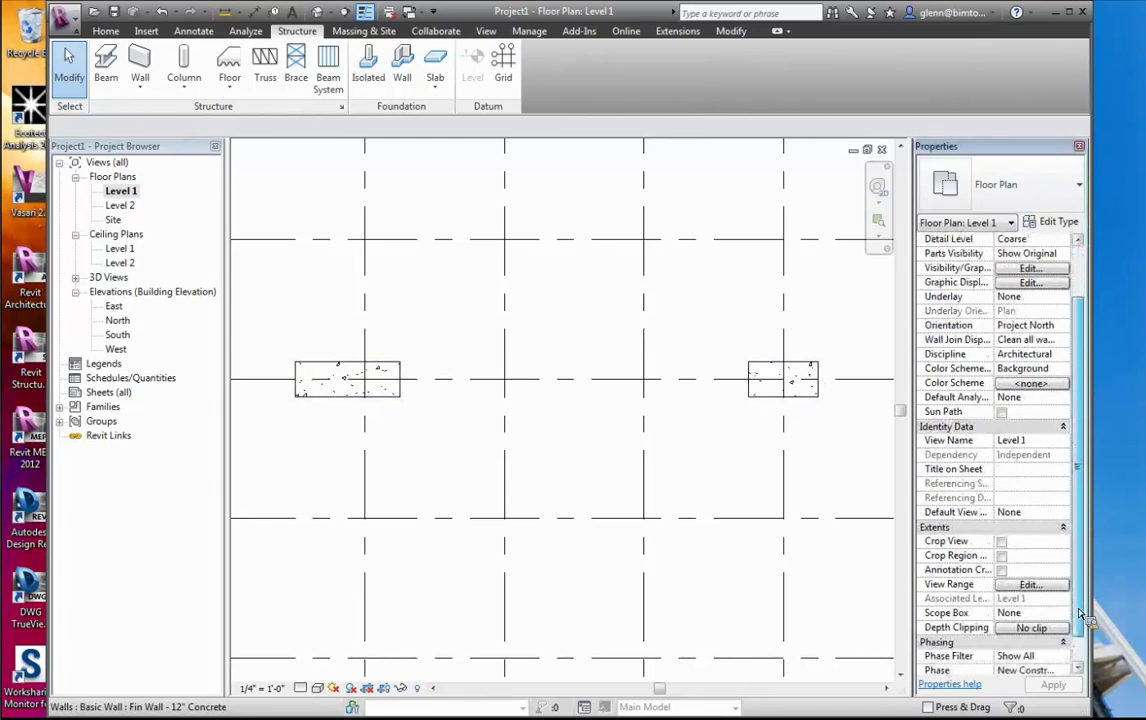
scroll(1080, 613, "down", 1)
left_click(1031, 555)
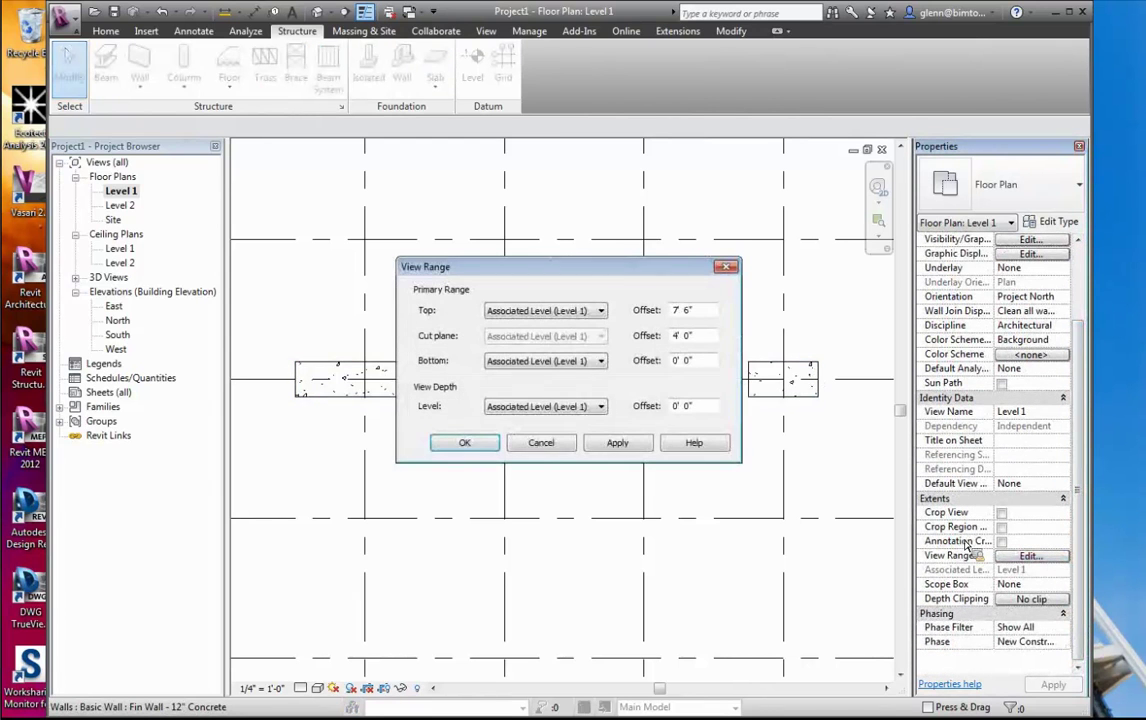
left_click(601, 407)
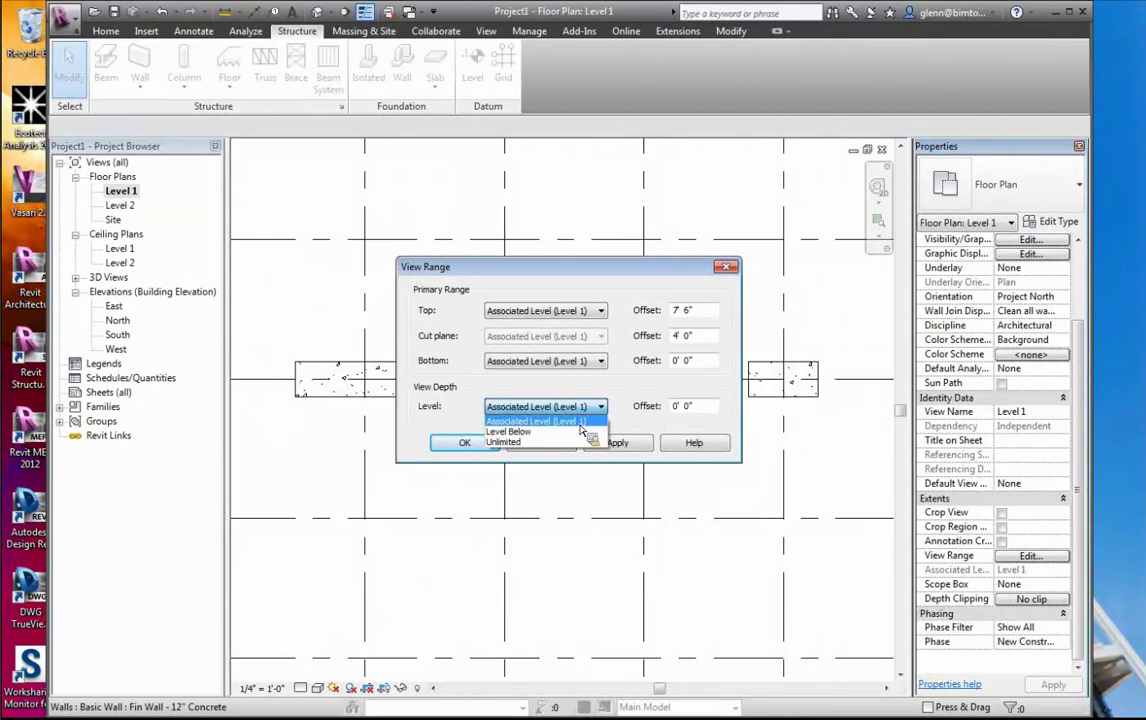
left_click(578, 442)
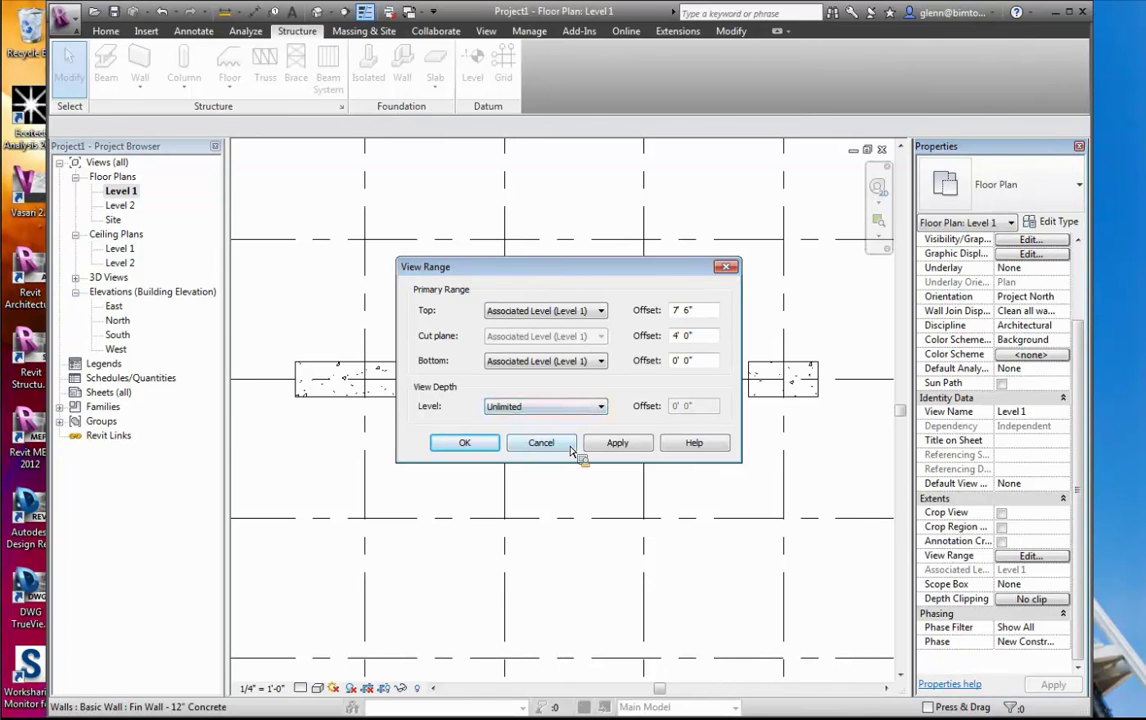
left_click(616, 446)
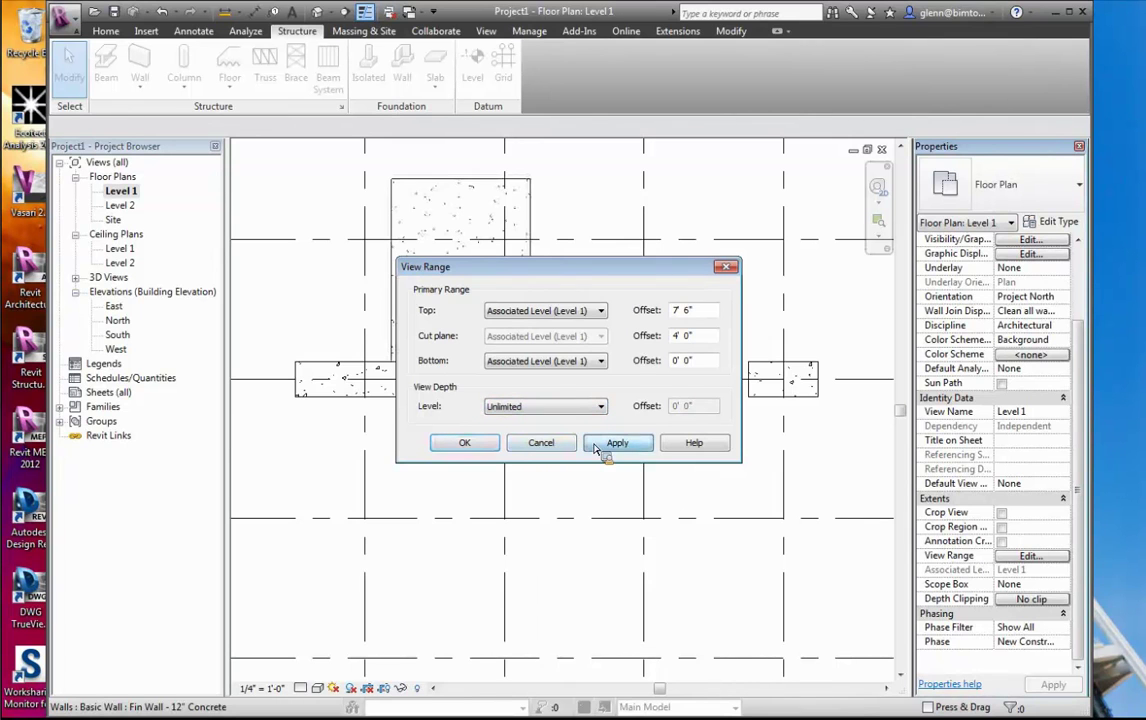
left_click(489, 449)
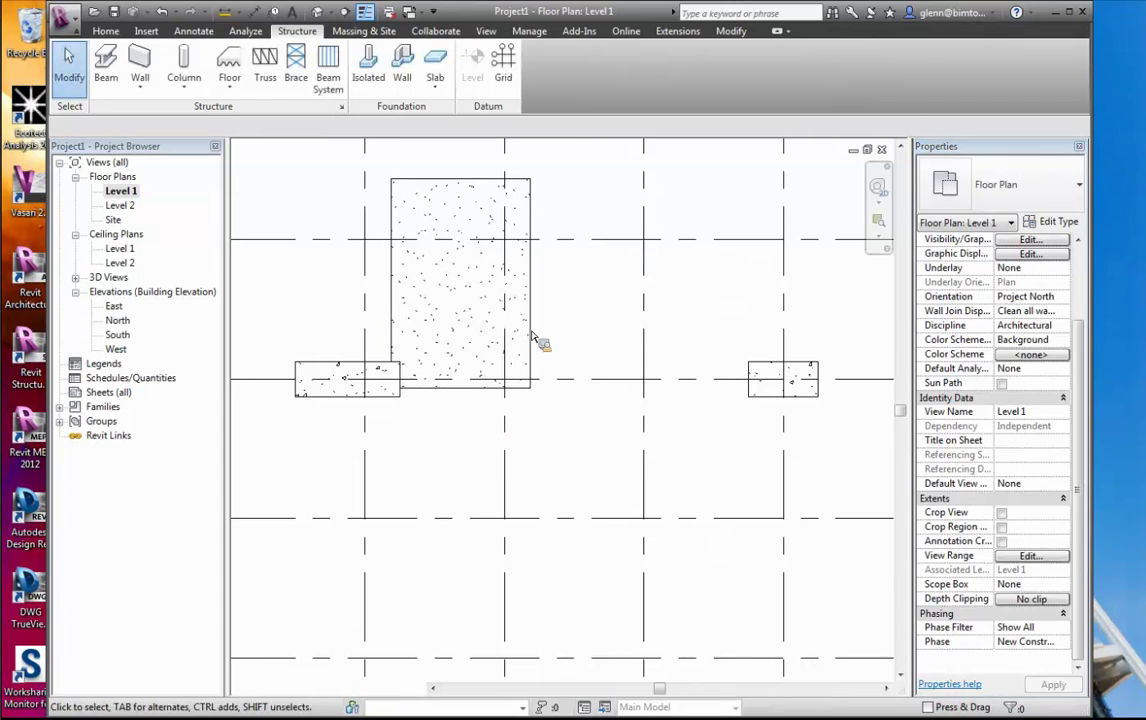
Inspect the rectangular footing's position in the default 3D view and return to the Level 1 floor plan
left_click(532, 338)
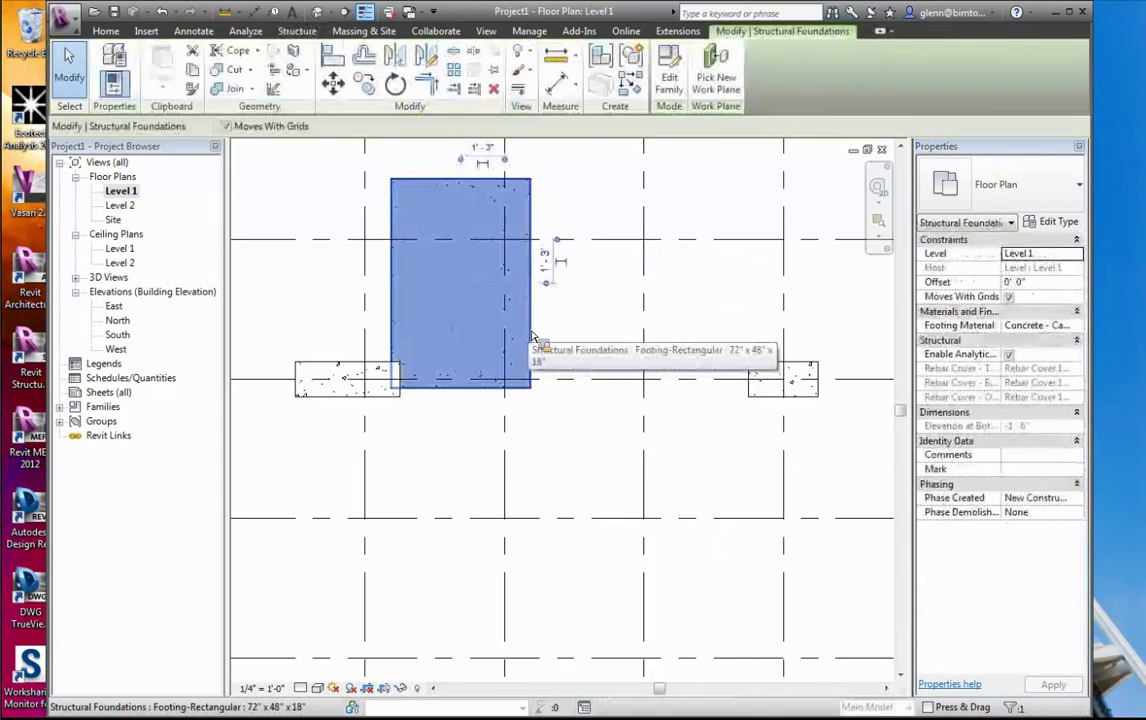
left_click(319, 14)
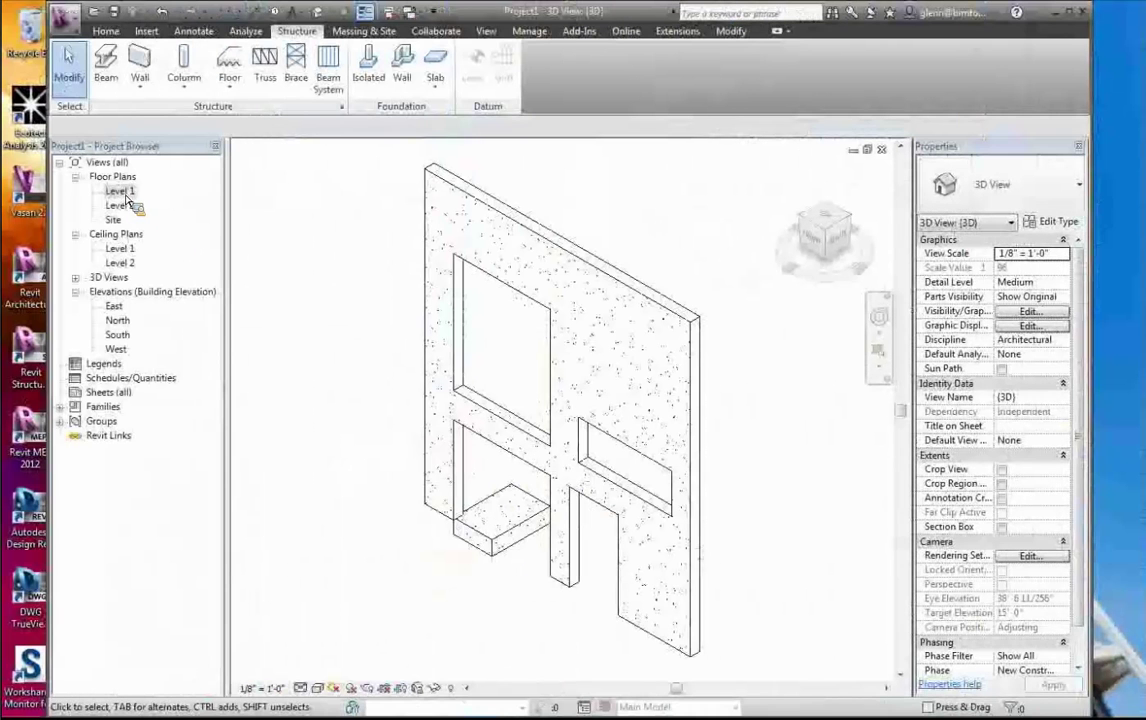
left_click(120, 179)
double_click(120, 191)
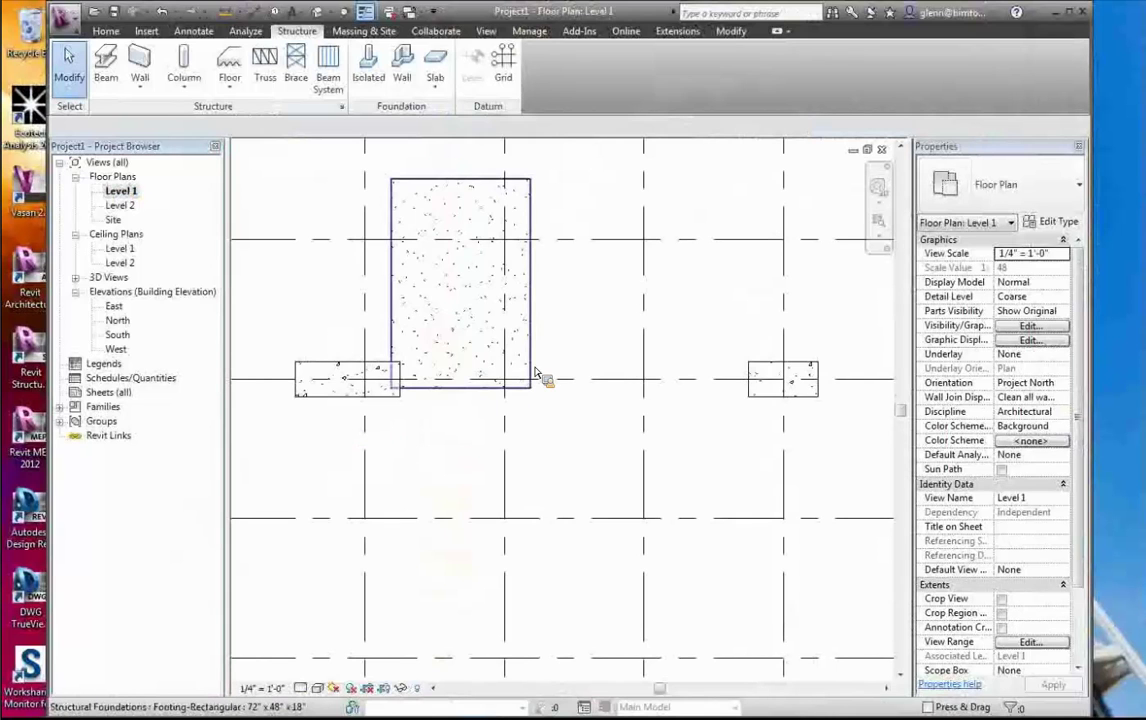
Duplicate the 72" x 48" x 18" footing's type as 12' x 24" x 12"
left_click(535, 374)
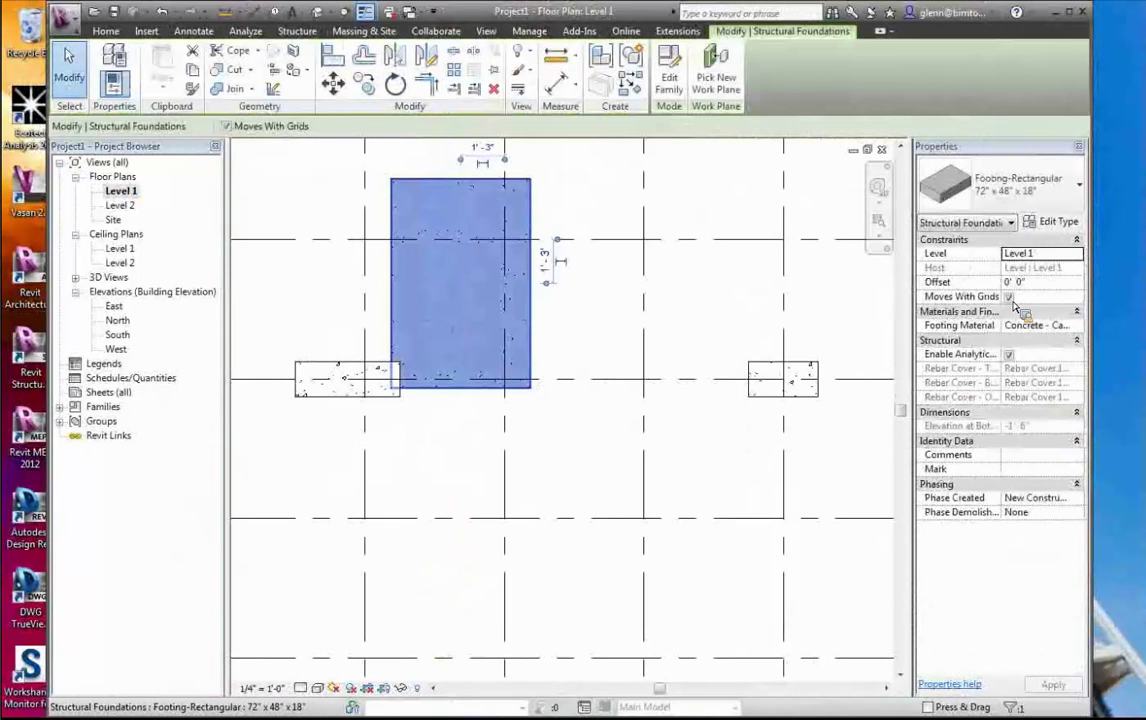
left_click(1068, 225)
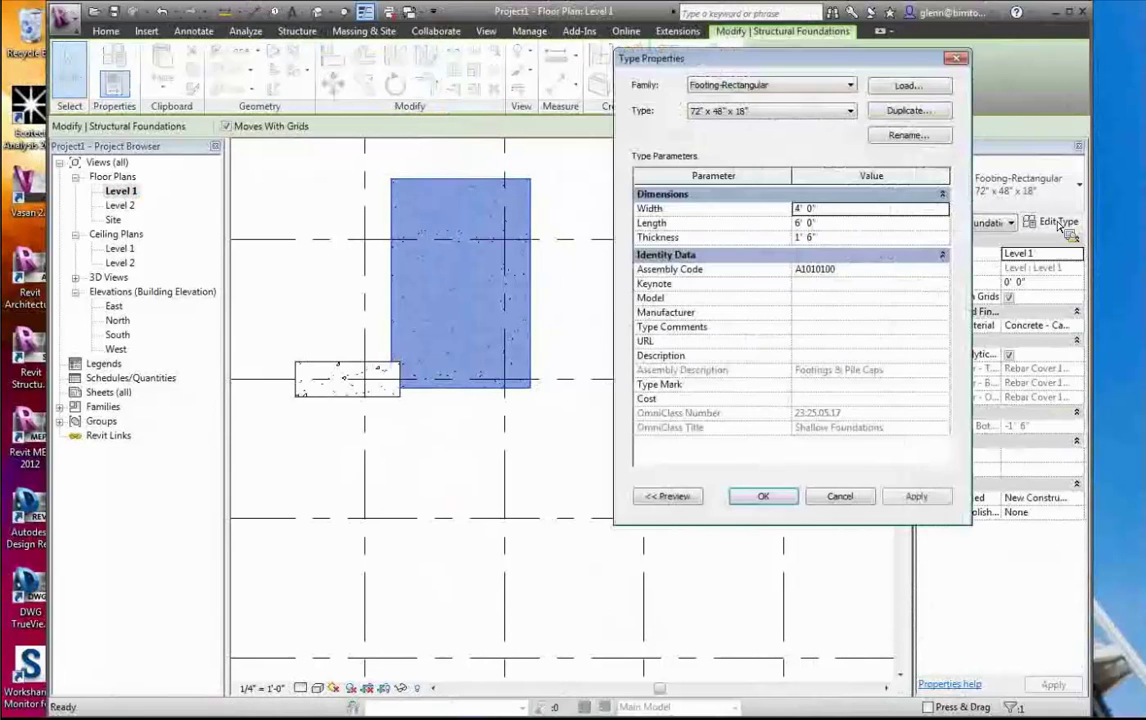
left_click(908, 112)
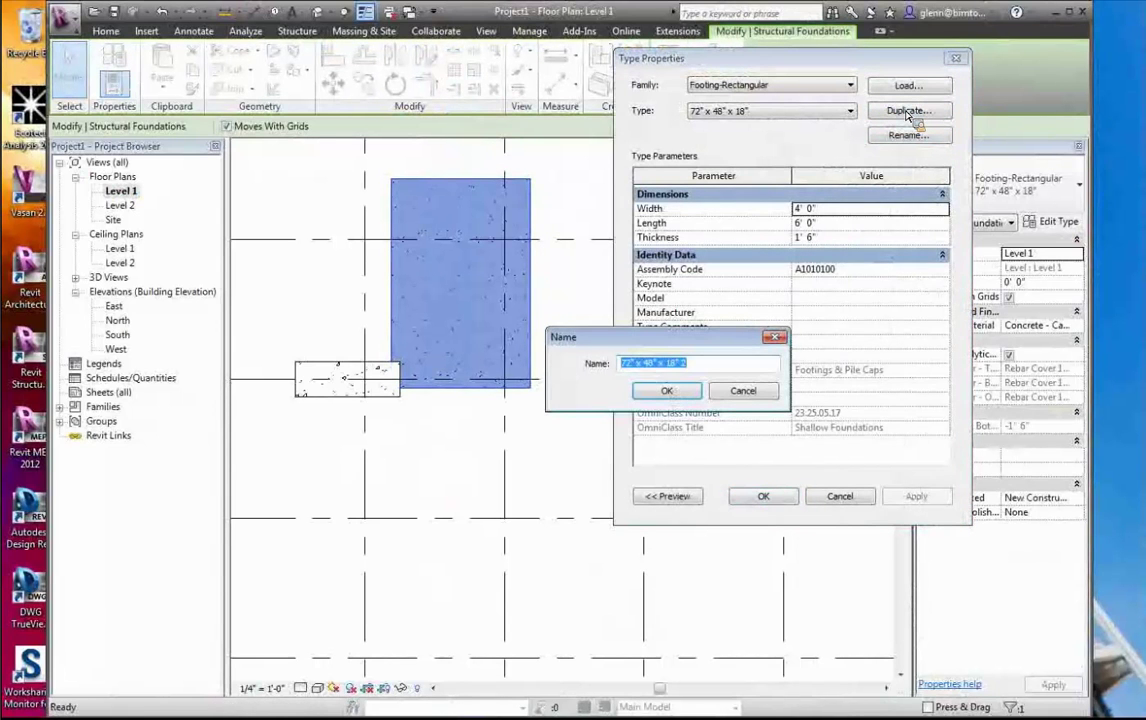
type("24")
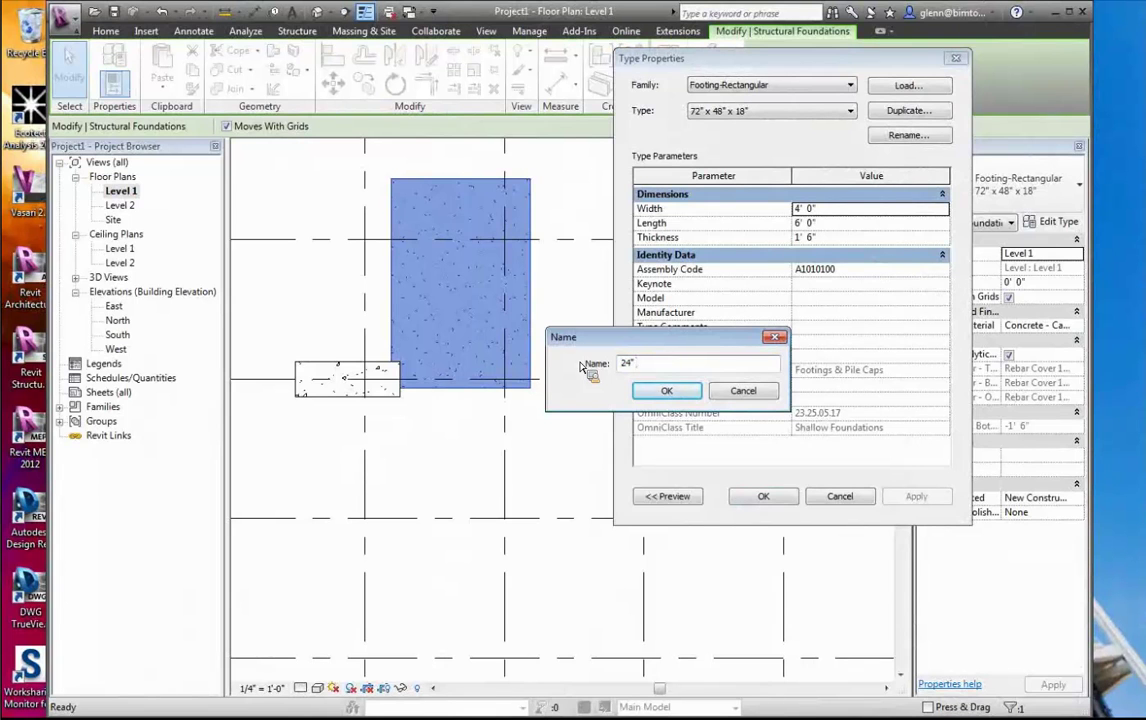
key("BackSpace")
key("BackSpace")
type("12\" x")
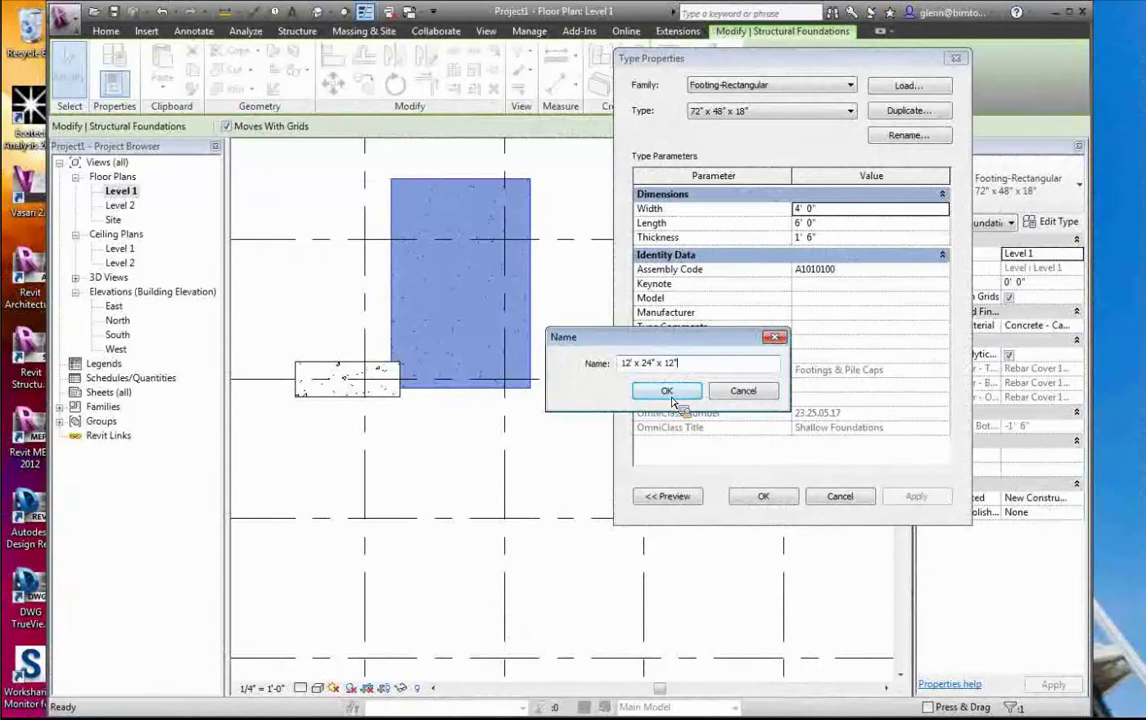
left_click(667, 391)
Set the new footing type's width to 2', length to 12' and thickness to 1' 0", and apply it to the footing
left_click(840, 210)
type("12")
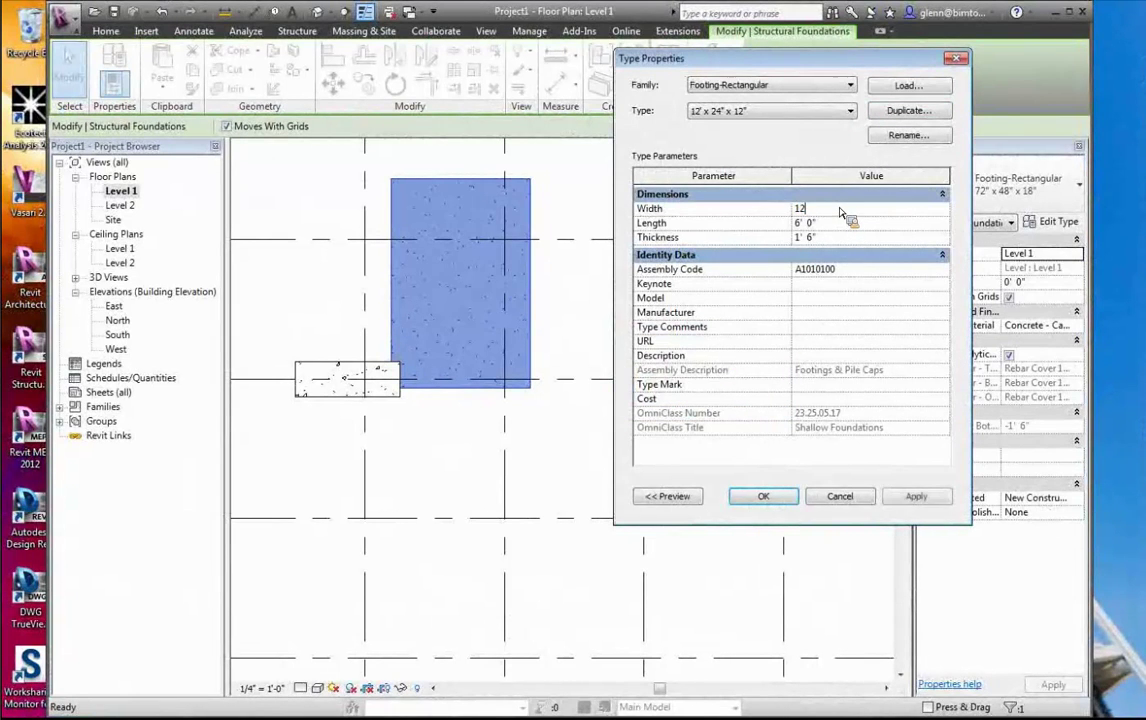
left_click(827, 227)
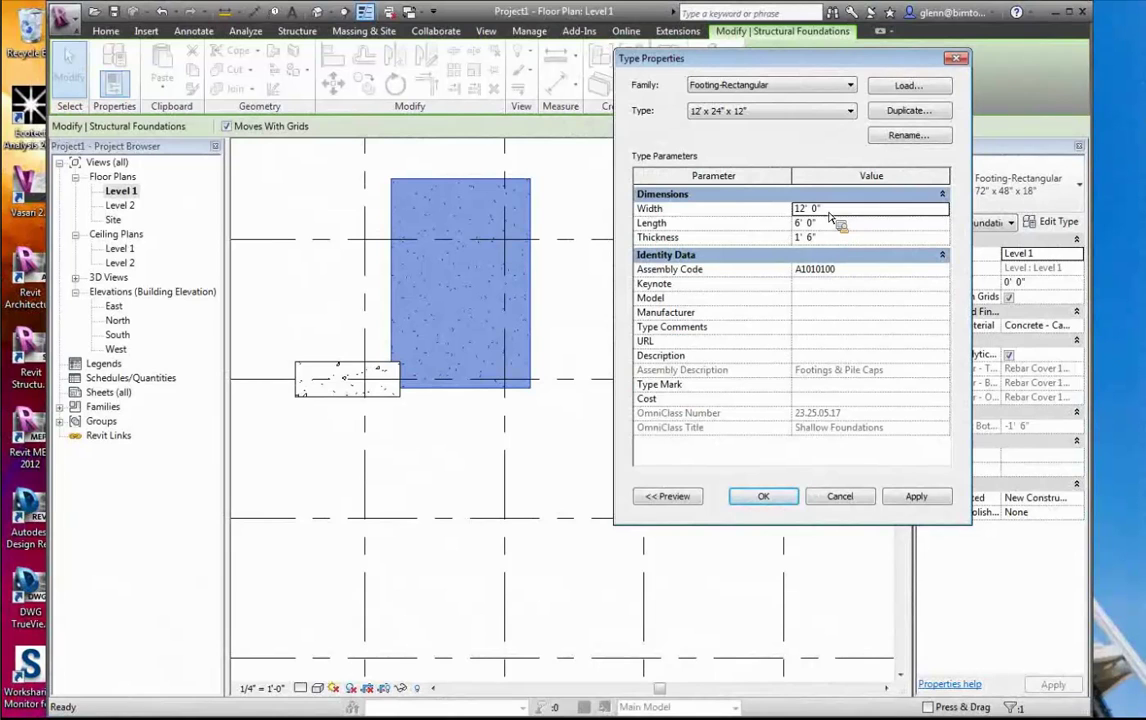
left_click(815, 208)
type("2")
left_click(828, 223)
type("12")
left_click(832, 237)
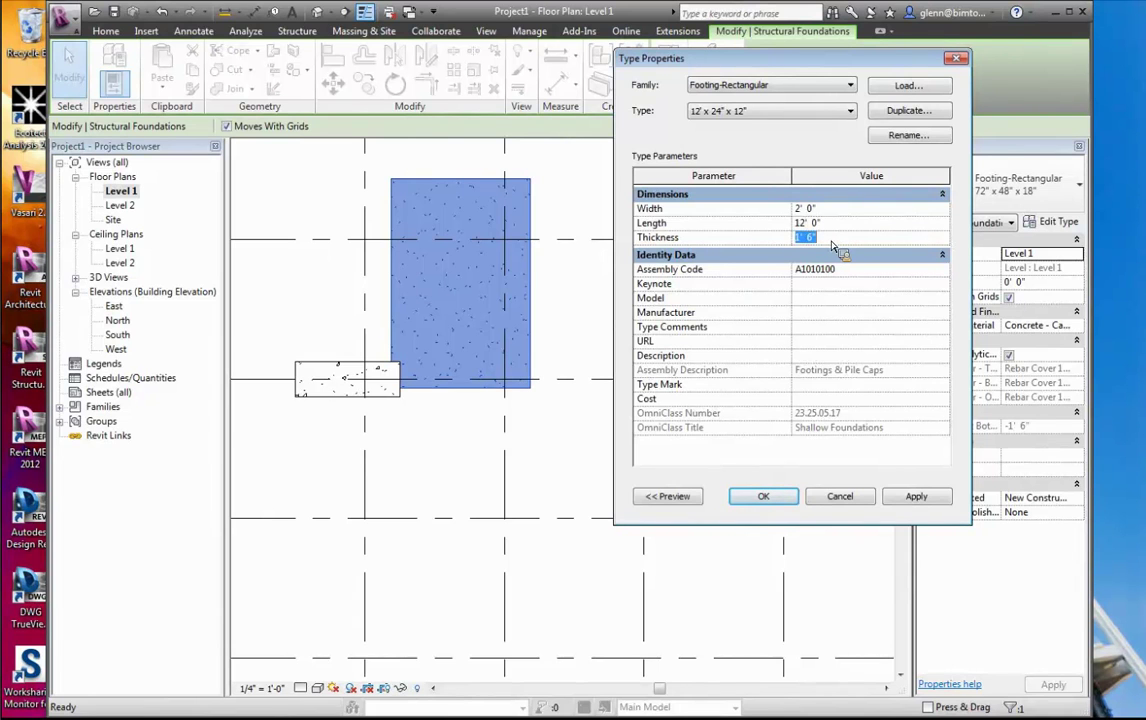
type("1' 0")
key("Tab")
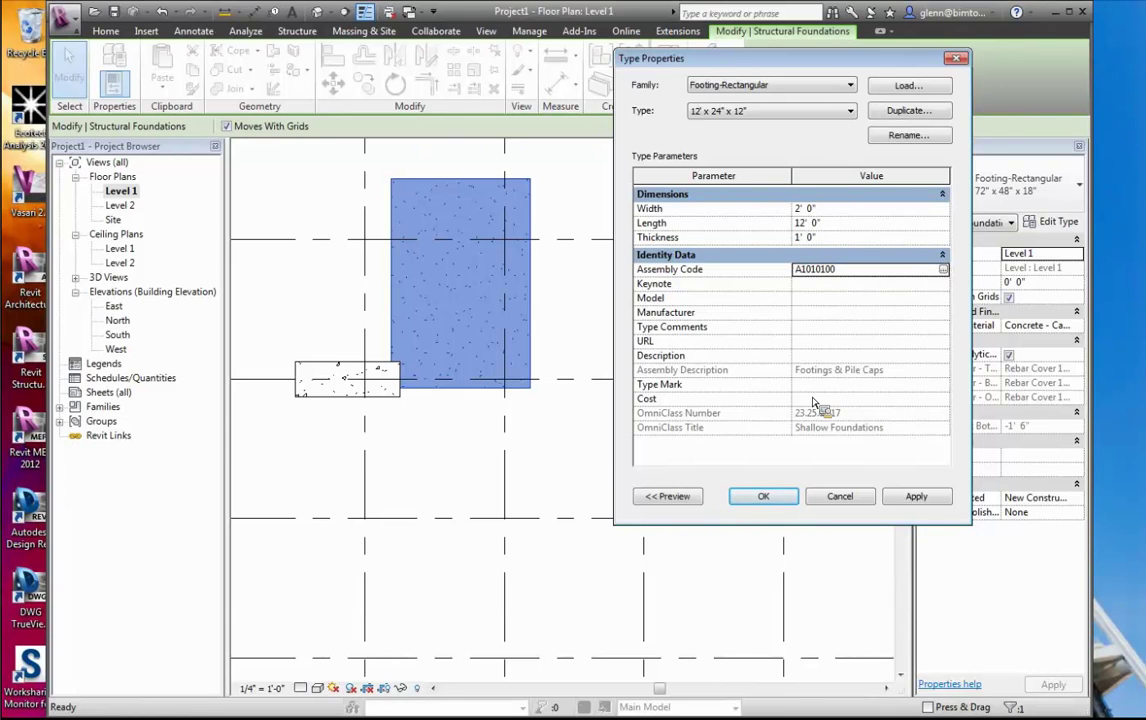
left_click(764, 497)
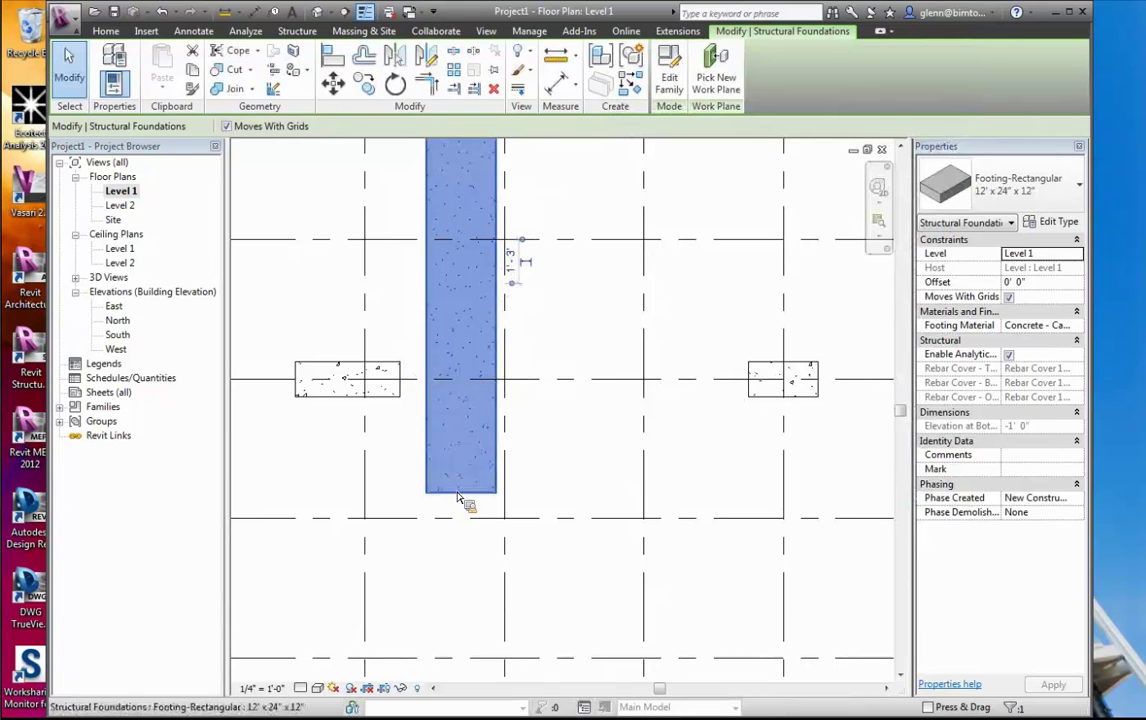
Rotate the footing 90 degrees about its center so it runs horizontally, parallel to the line of the wall legs
left_click(394, 85)
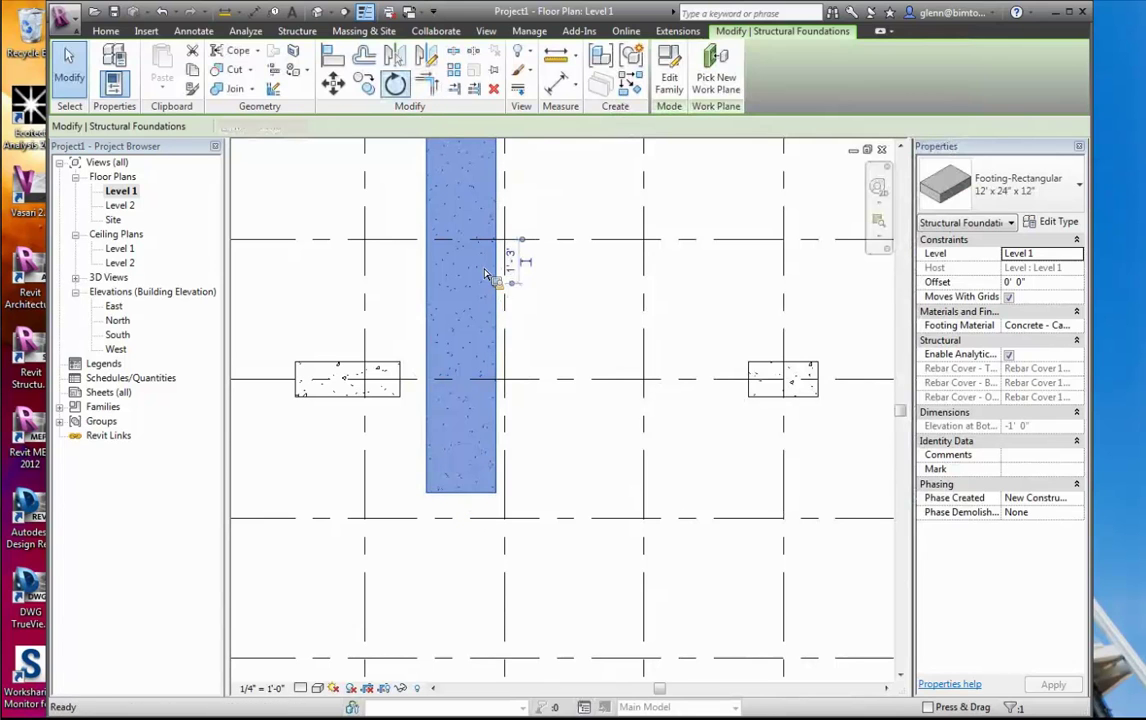
left_click(473, 563)
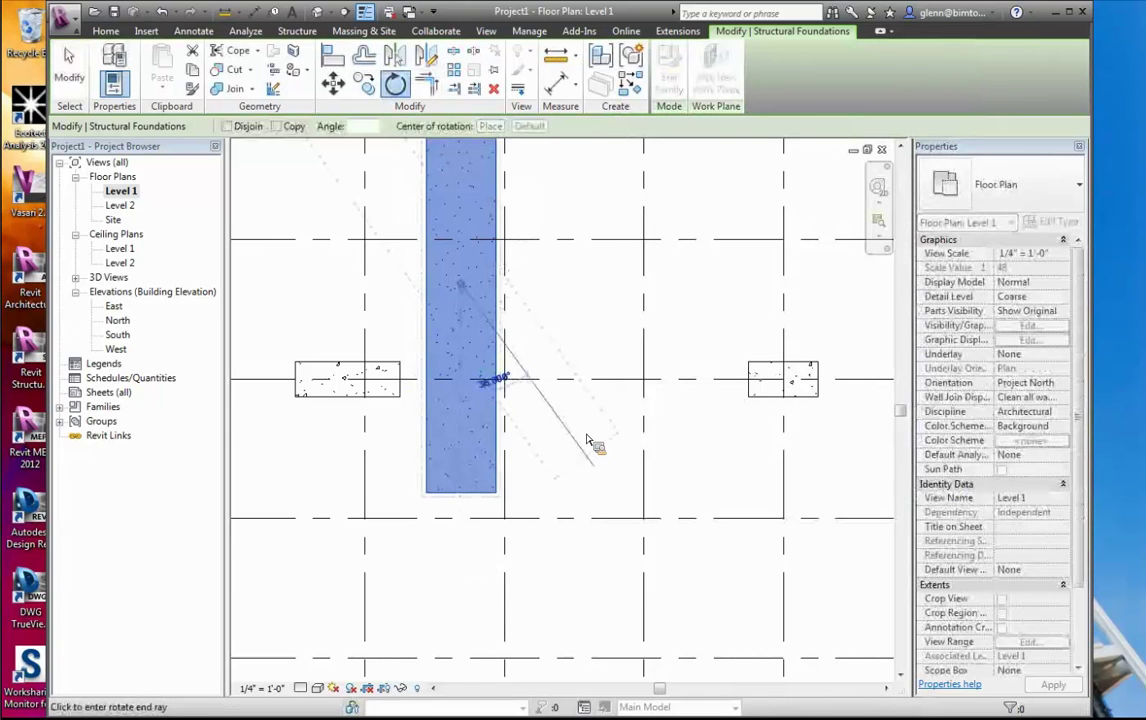
left_click(589, 293)
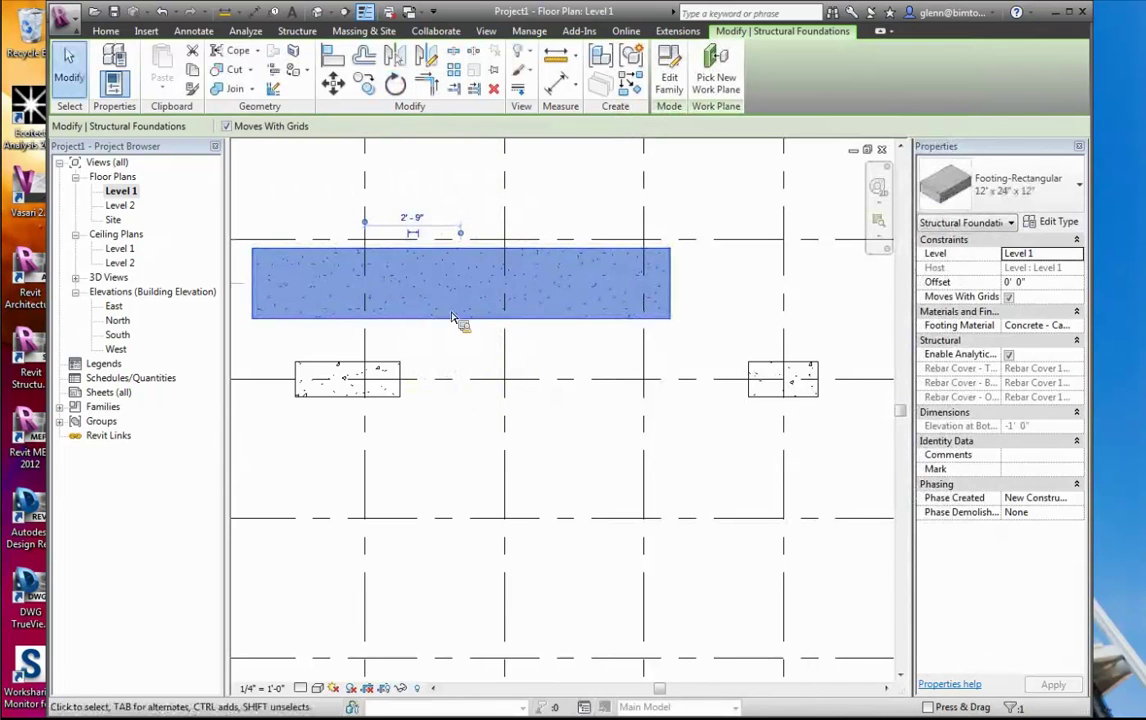
key("Escape")
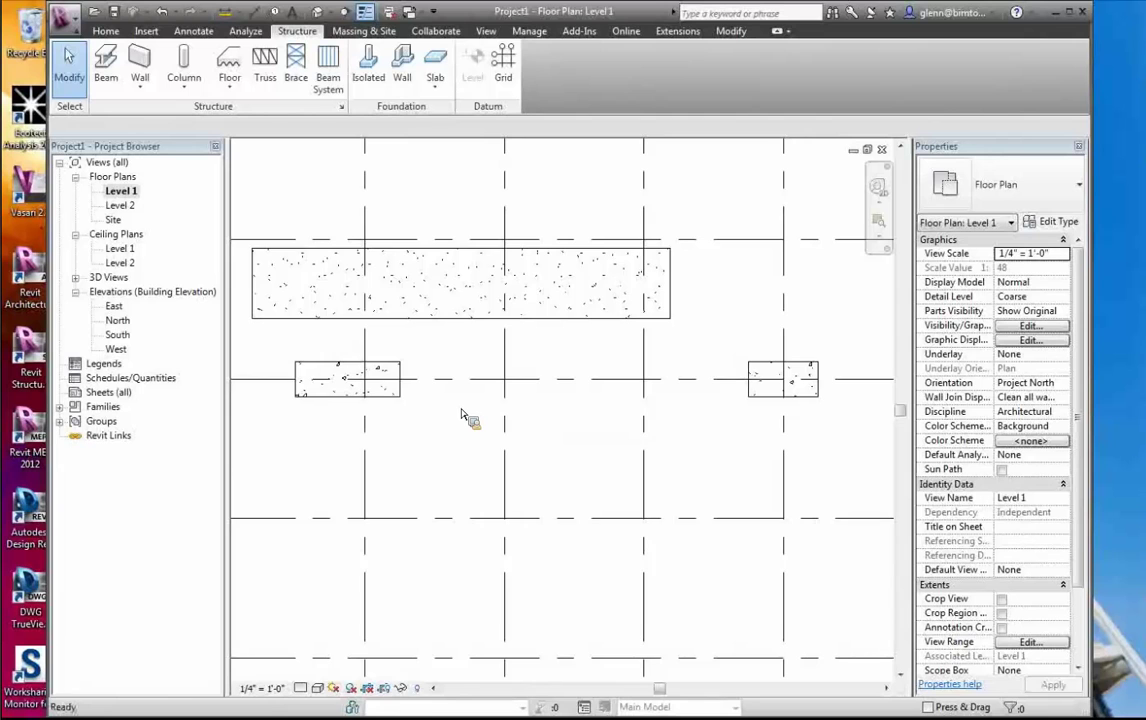
Move the footing onto the horizontal grid line through the wall legs, with its center about 7'-6" from grid A
scroll(462, 414, "down", 3)
left_click(507, 355)
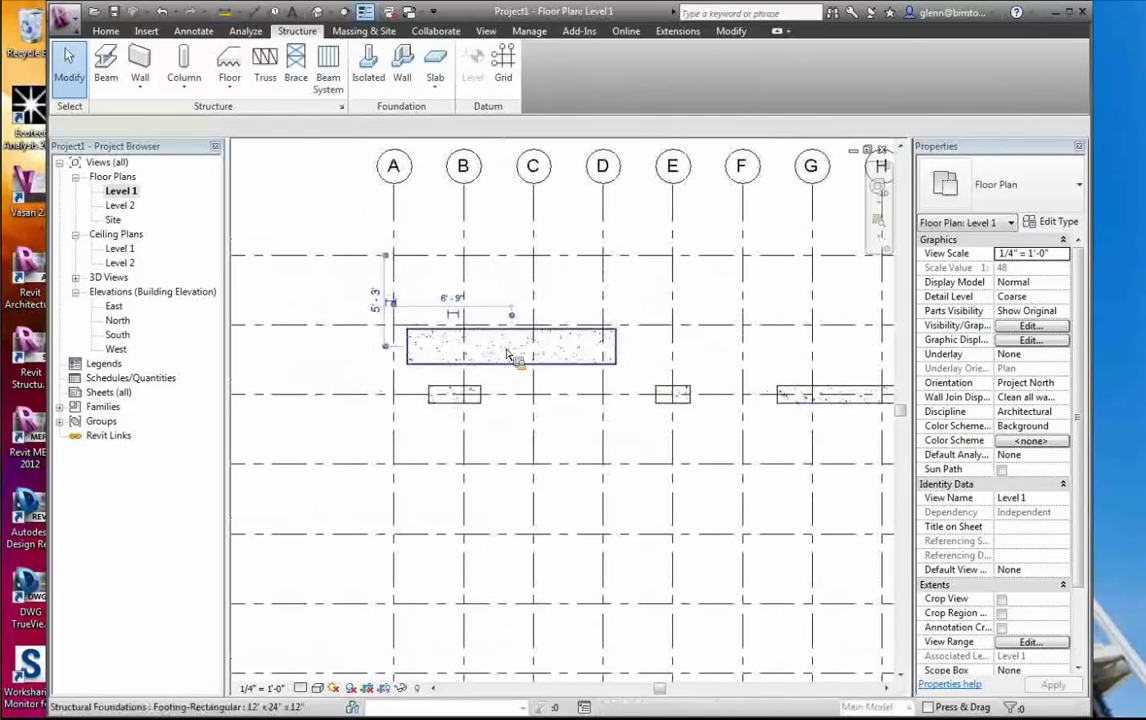
left_click_drag(517, 363, 529, 434)
left_click(517, 455)
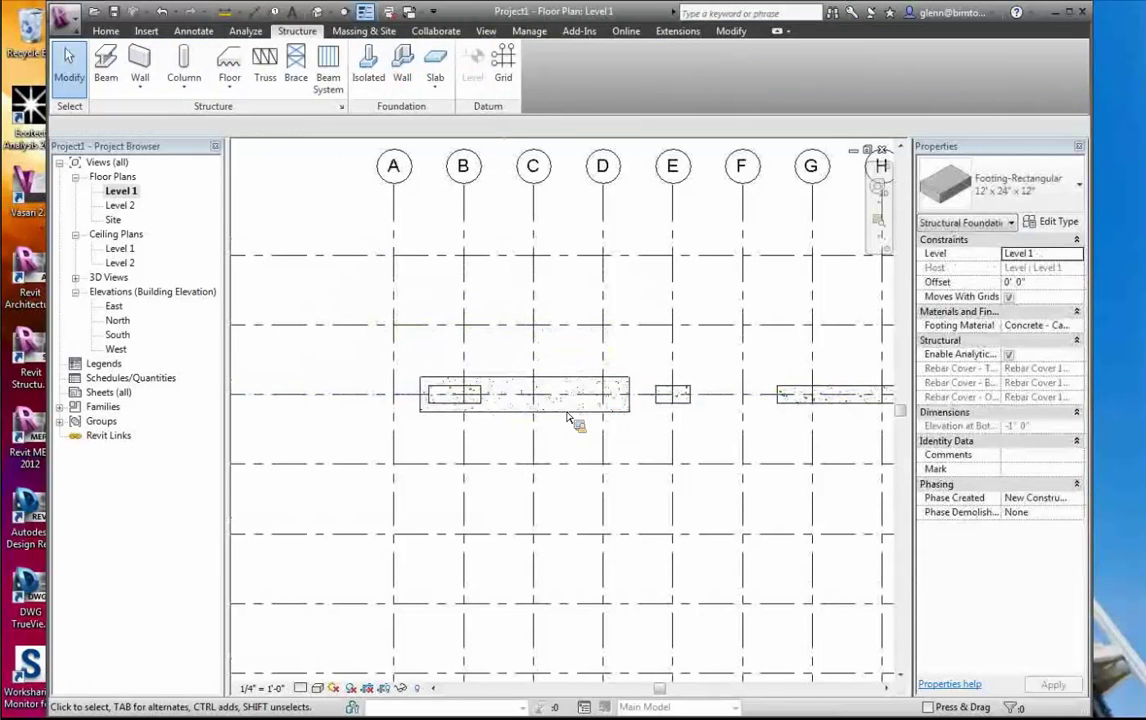
Duplicate the 12' x 24" x 12" footing type under the name 18' x 24" x 12" 2
left_click(634, 408)
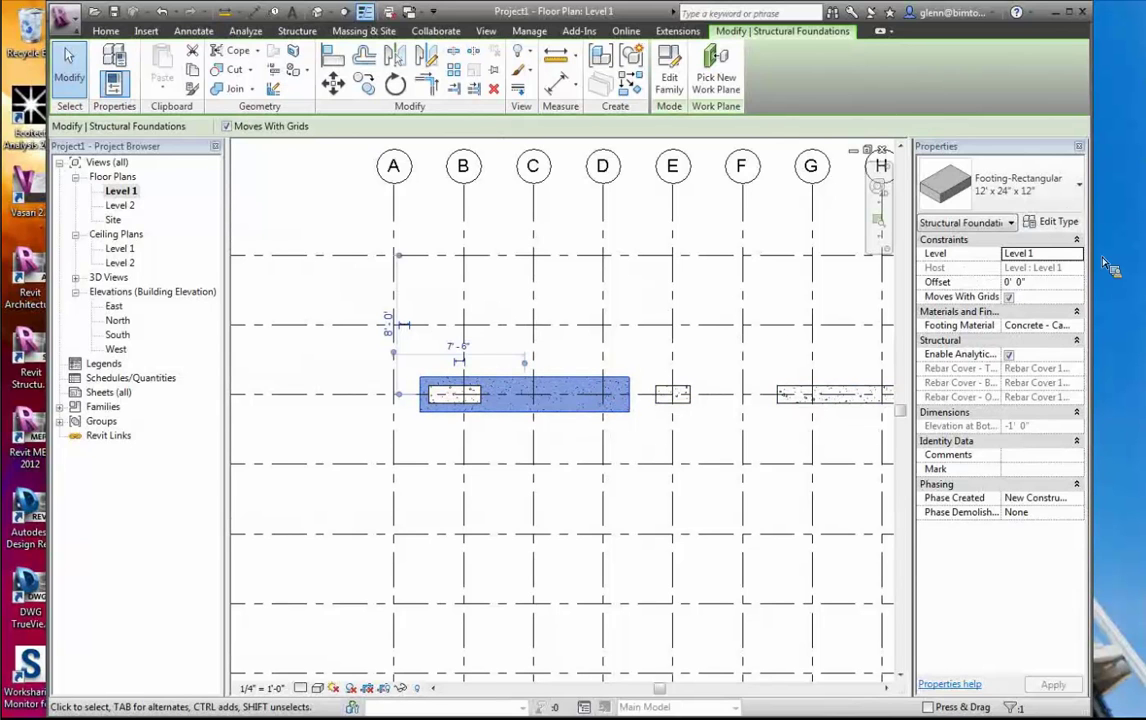
left_click(1042, 221)
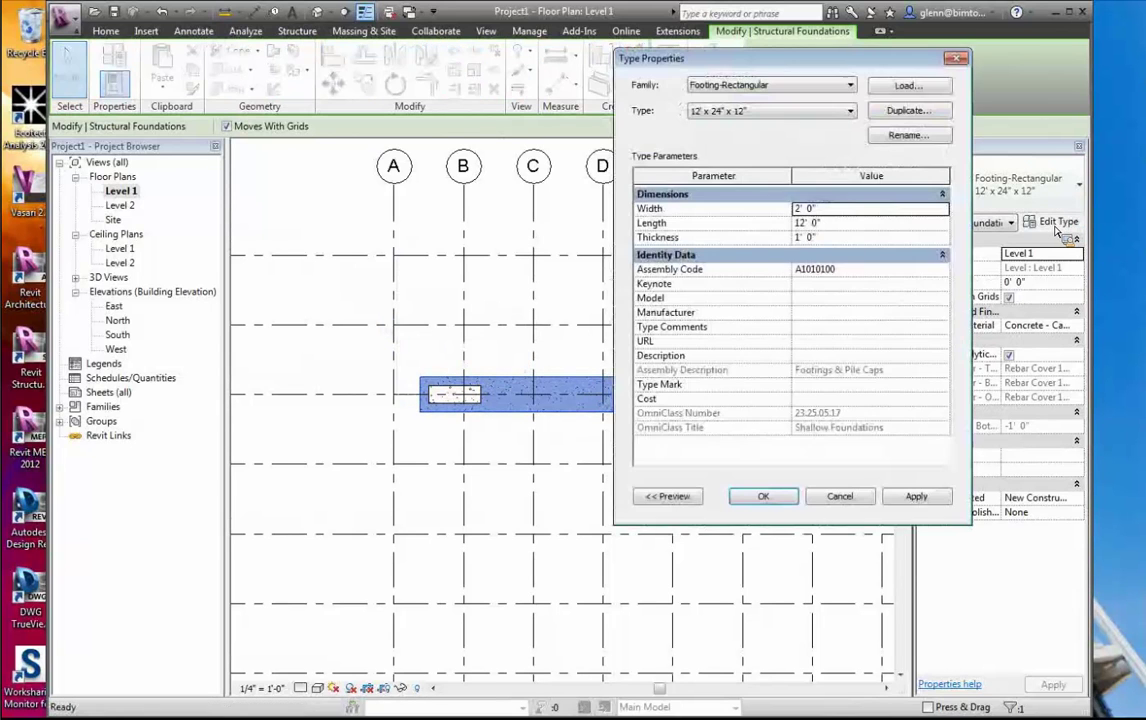
left_click(925, 111)
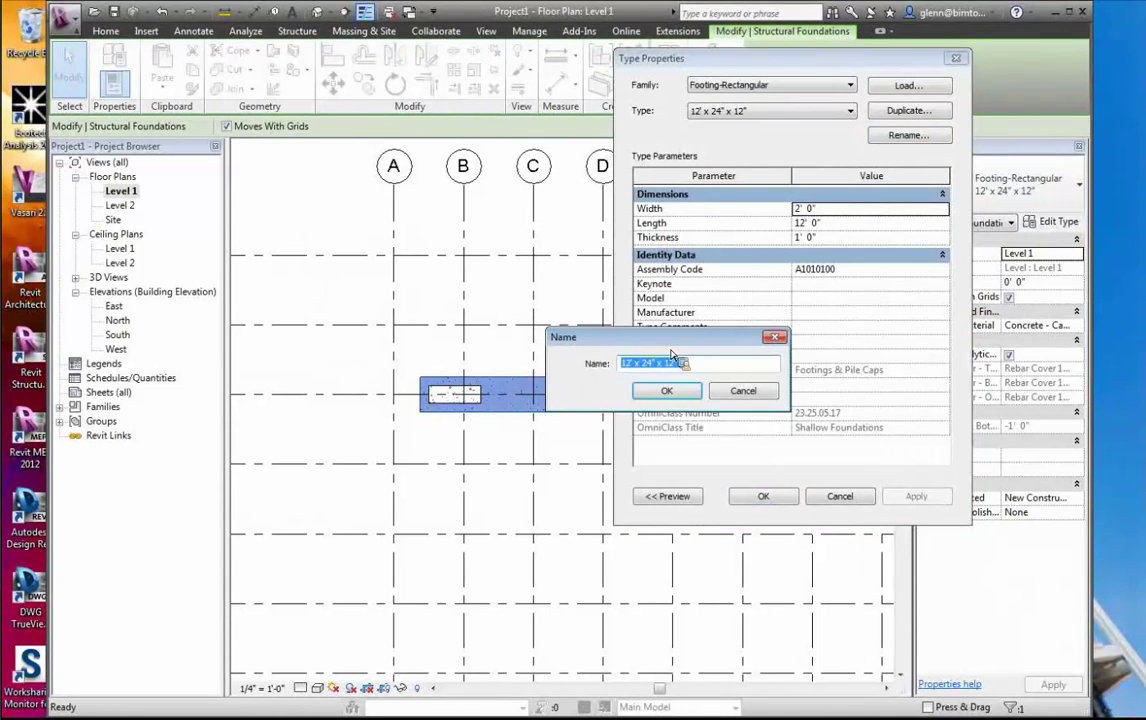
left_click(633, 365)
type("8")
left_click(662, 390)
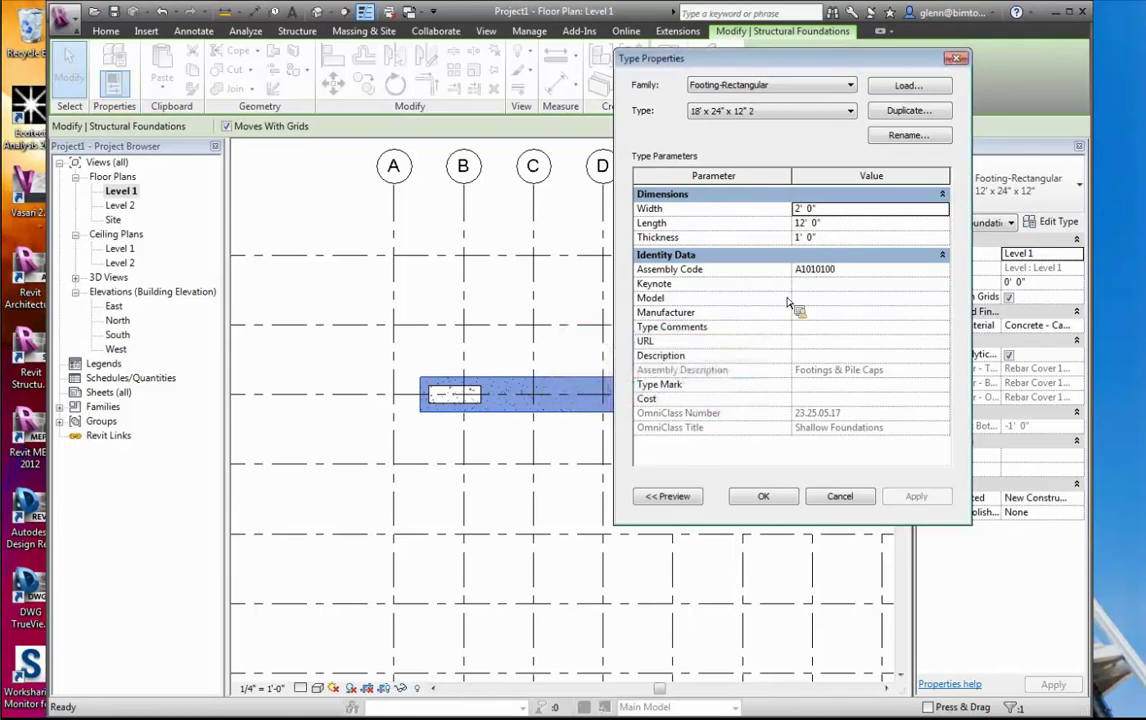
Set the new type's length to 18' and move the footing under both wall legs, its center about 9'-6" from grid A
key("Tab")
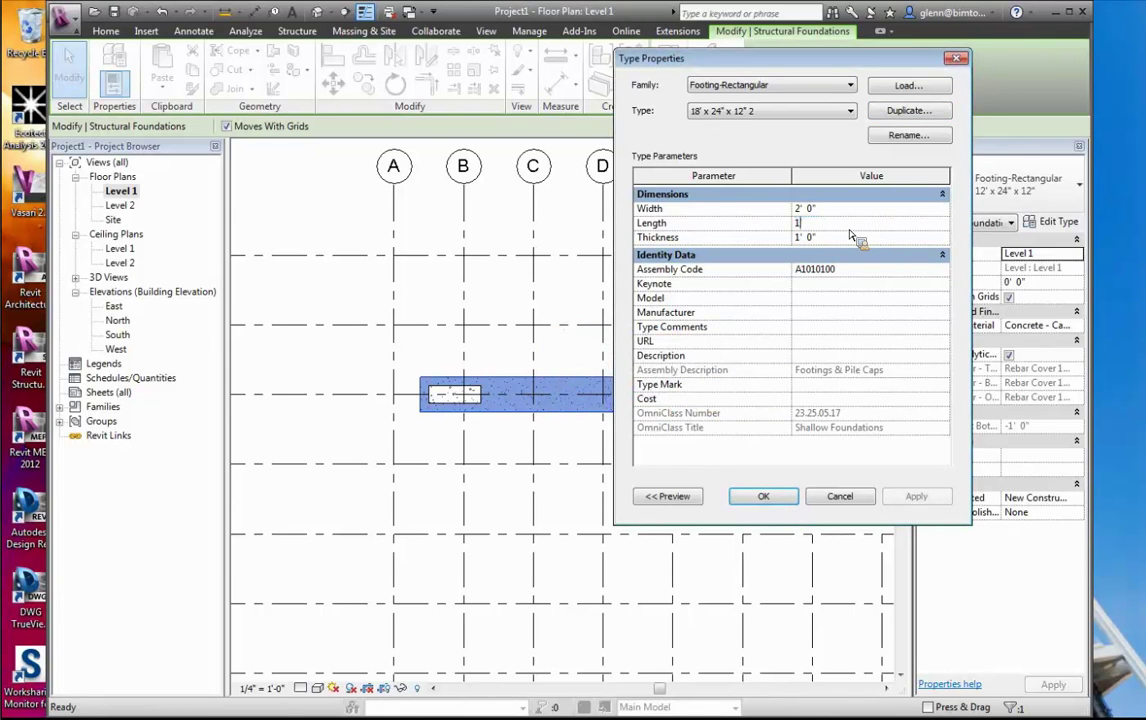
type("18")
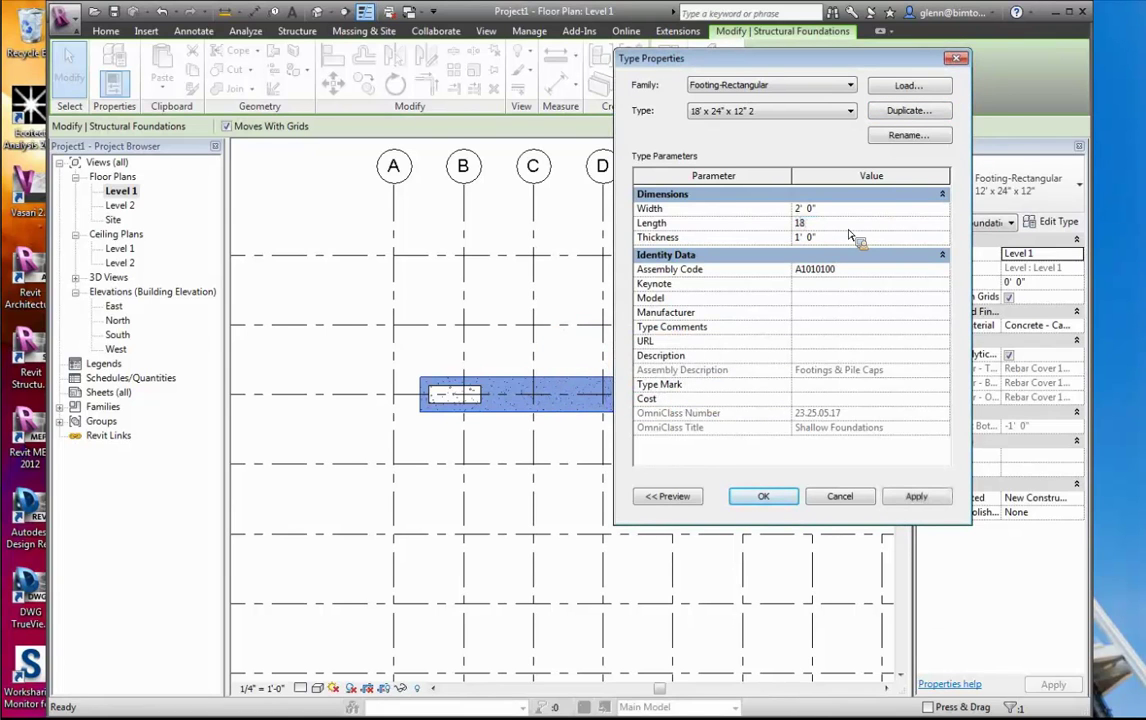
left_click(764, 498)
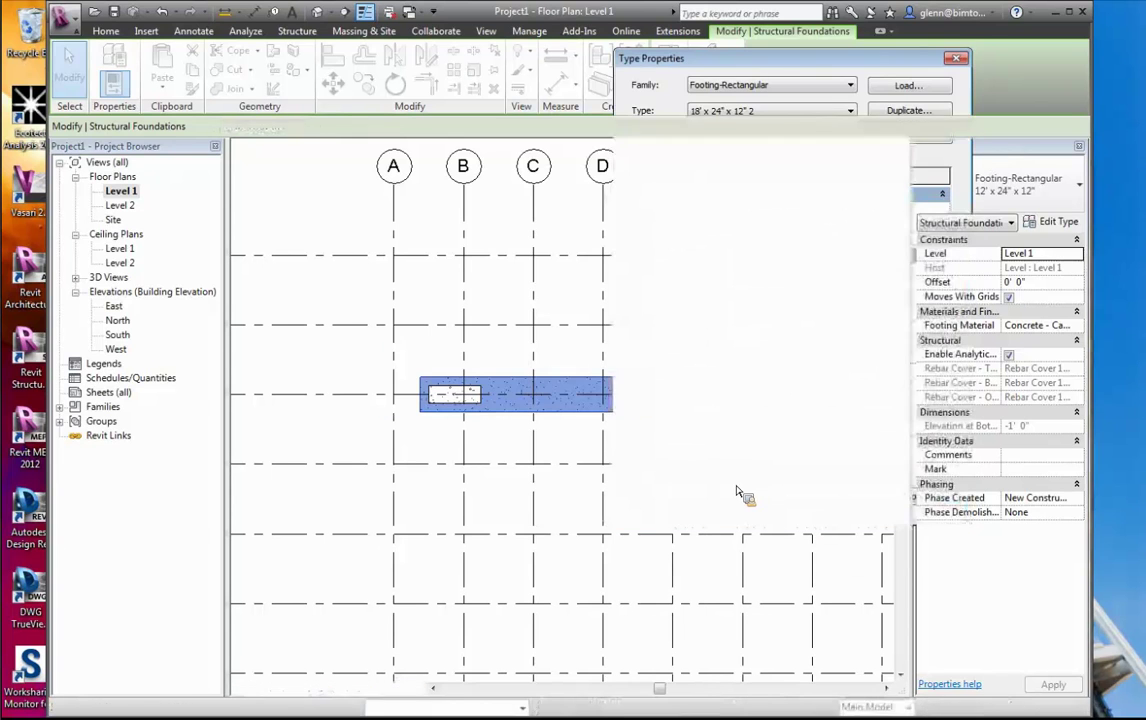
left_click_drag(588, 417, 611, 418)
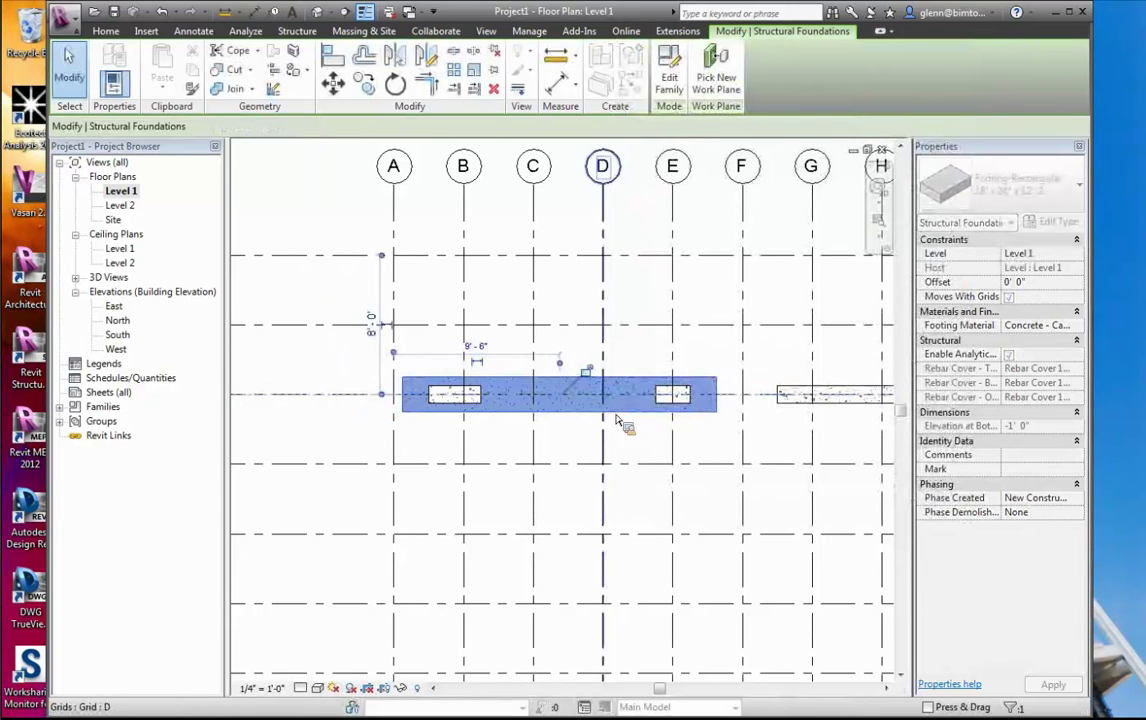
left_click(588, 457)
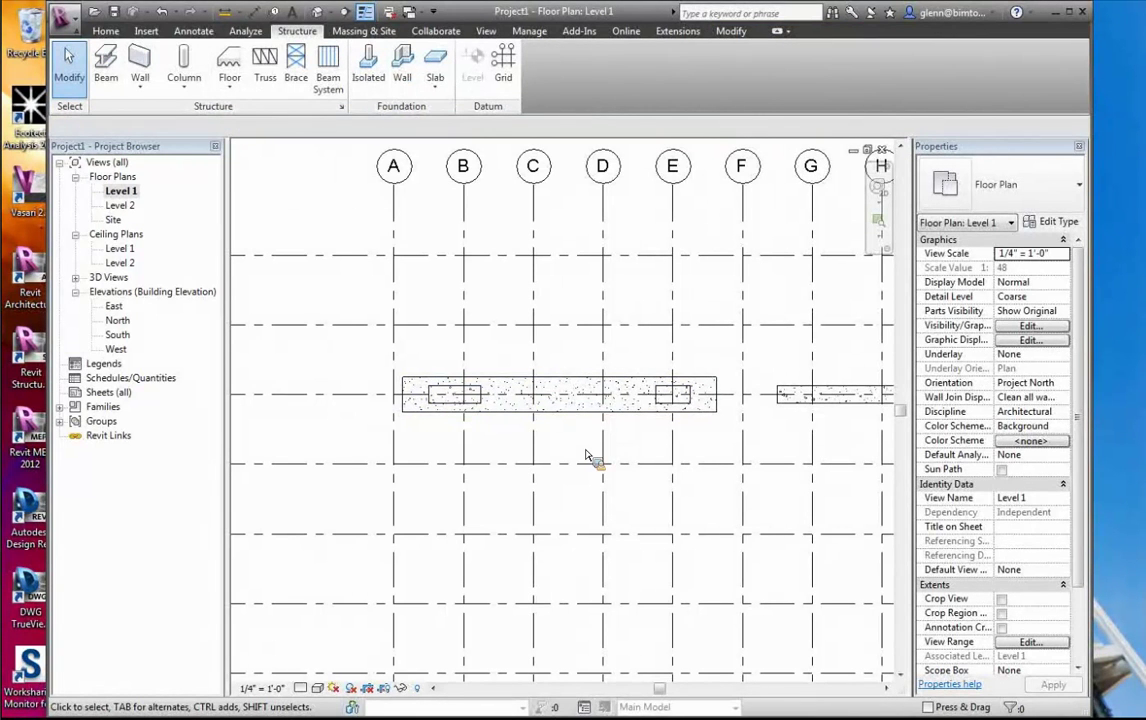
Switch to Lovell Foundation.tif in Preview, examine the footing lengths in the foundation plan, and return to the Revit floor plan
key("ctrl+Right")
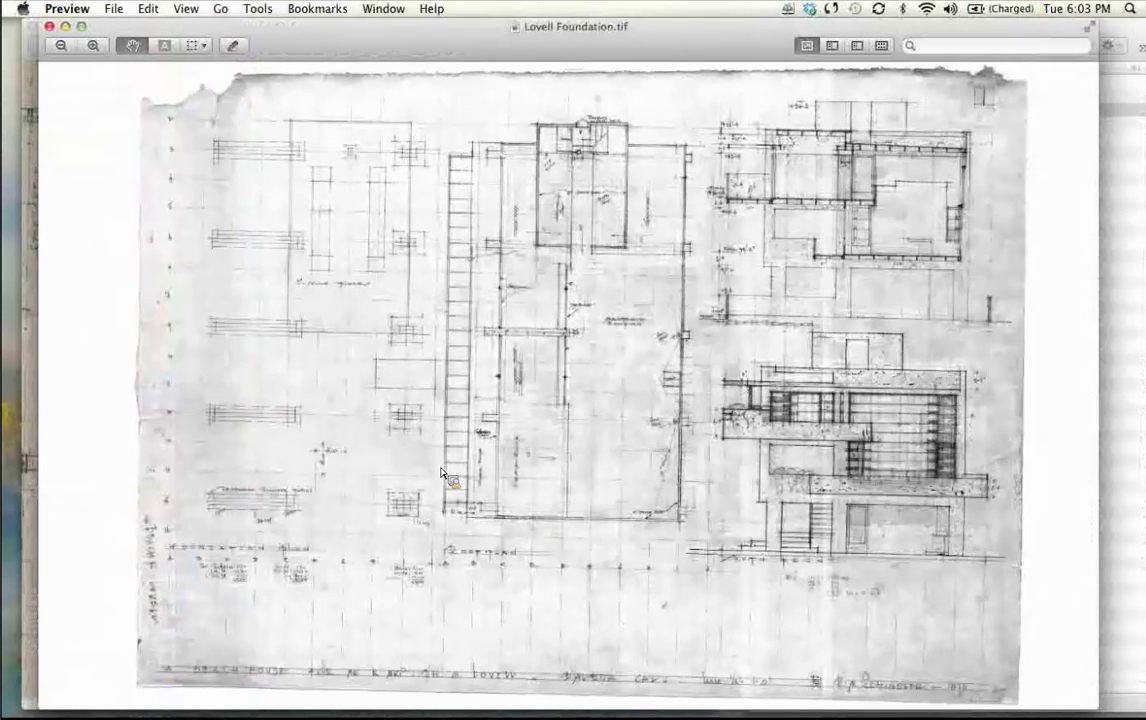
left_click(95, 55)
key("super+plus")
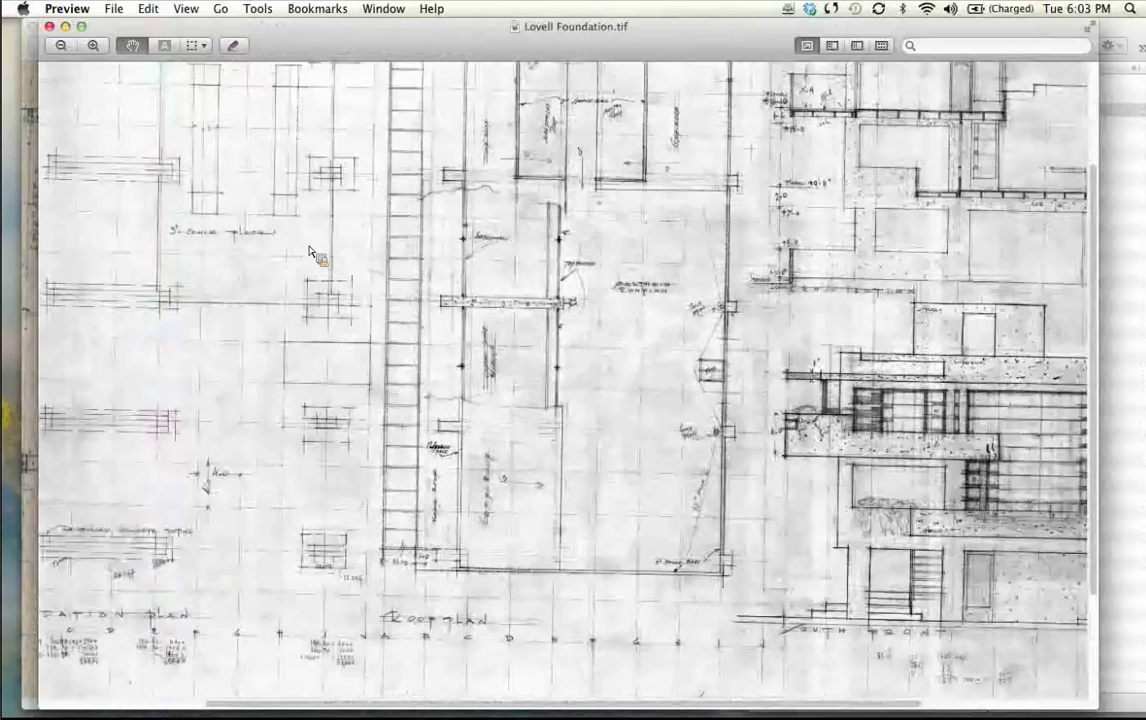
scroll(545, 338, "left", 8)
scroll(545, 338, "up", 3)
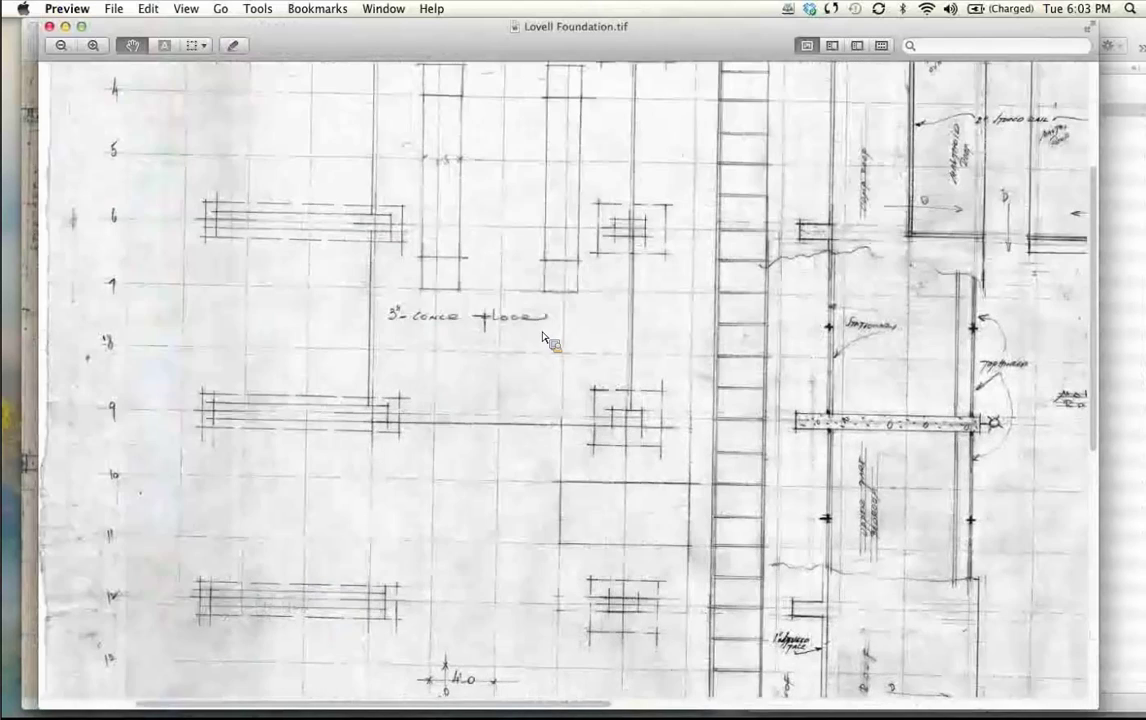
scroll(545, 338, "down", 6)
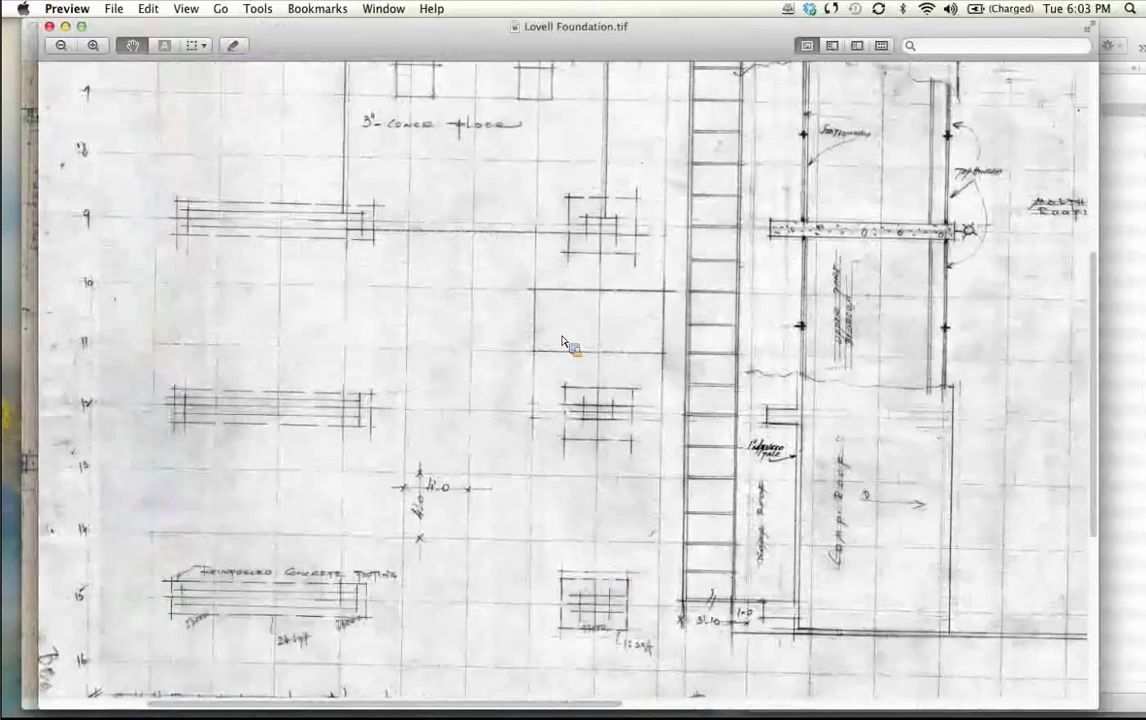
scroll(563, 342, "down", 2)
scroll(585, 455, "down", 4)
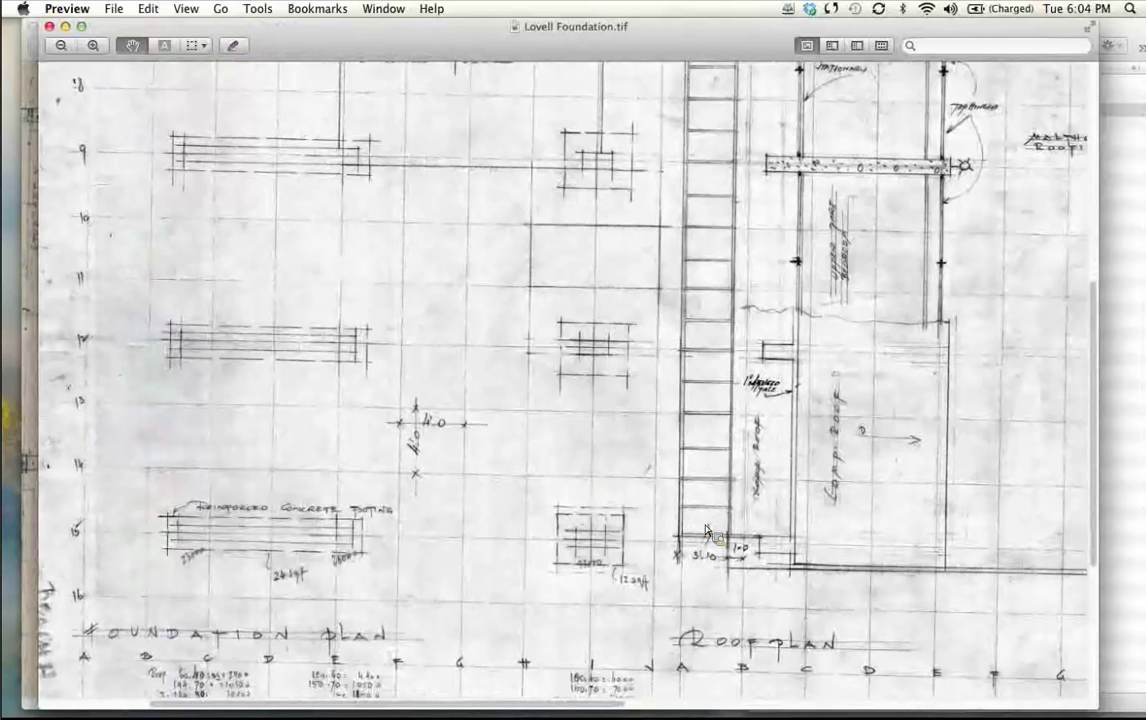
scroll(706, 530, "up", 2)
scroll(706, 530, "left", 4)
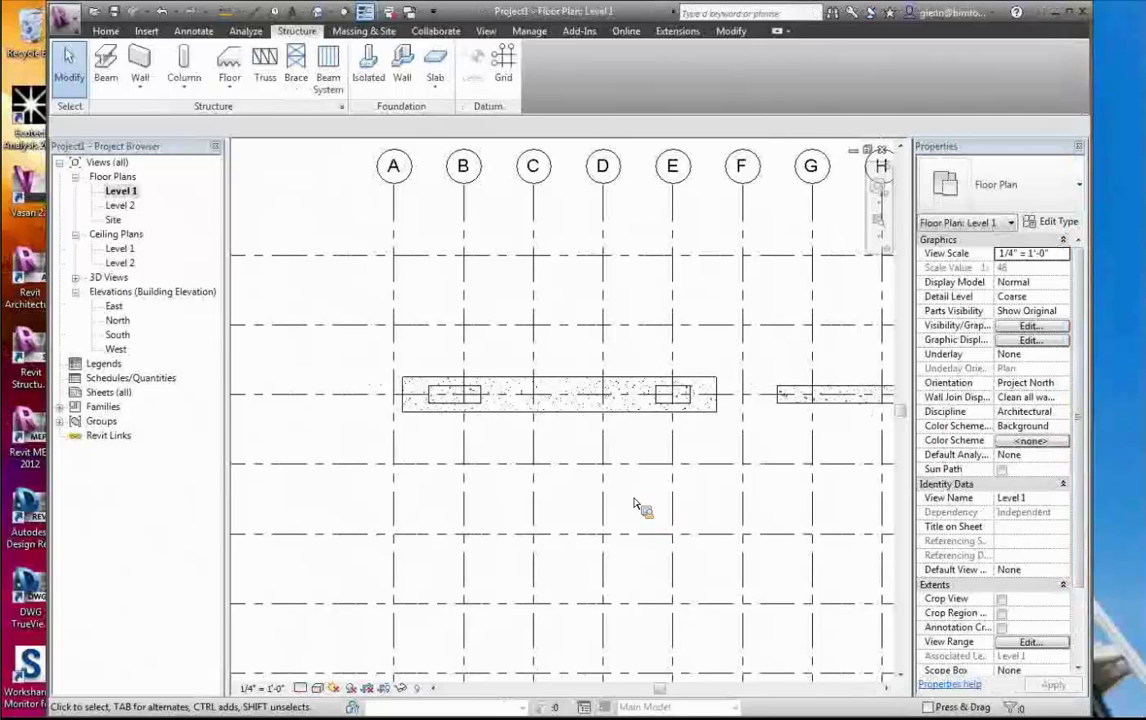
Duplicate the long footing's type under the name 4' x 36" x 12"
left_click(672, 378)
left_click(629, 373)
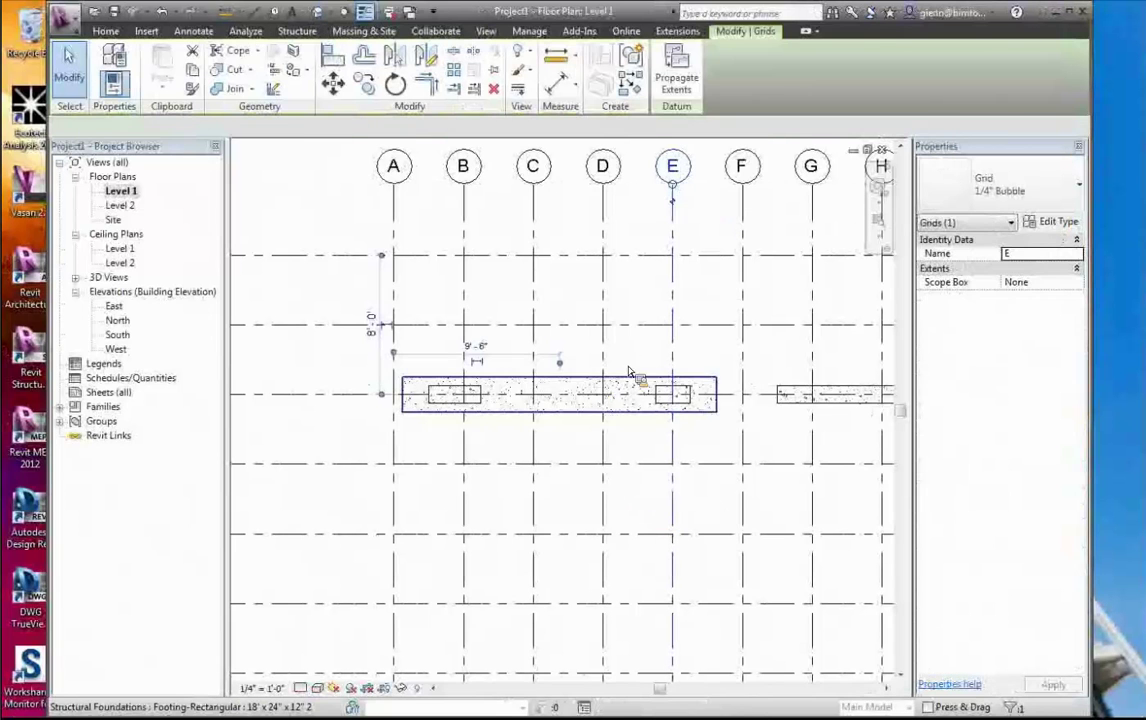
left_click(629, 373)
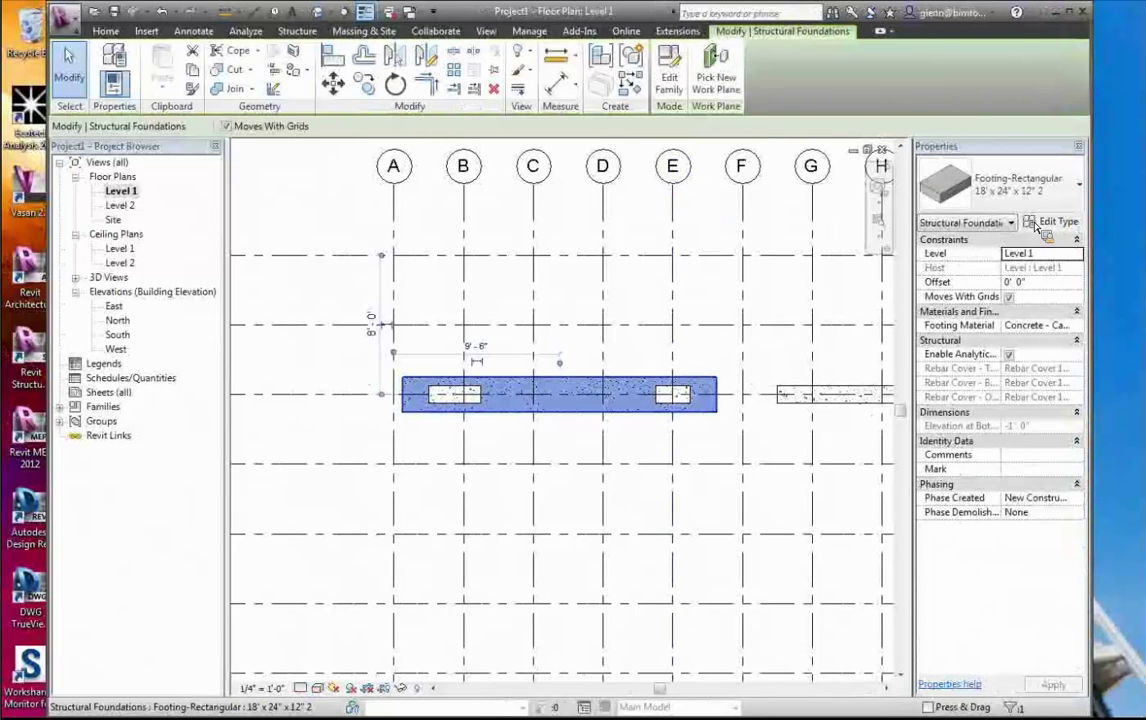
left_click(1040, 223)
left_click(908, 111)
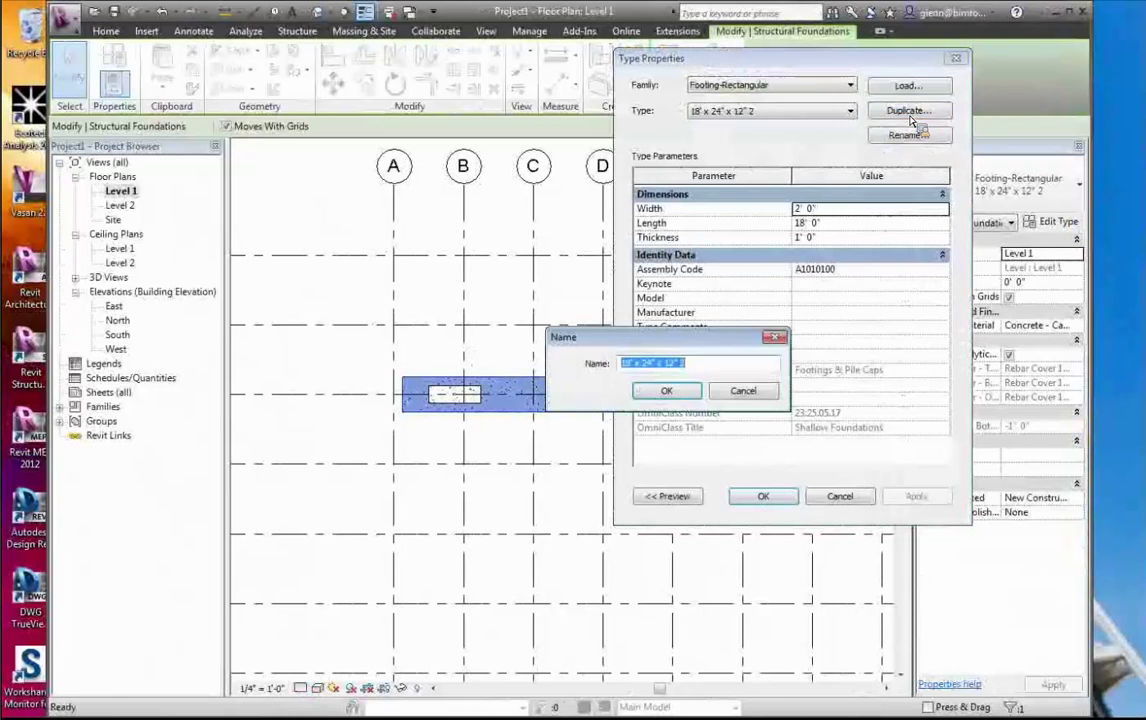
left_click(634, 367)
left_click_drag(634, 367, 614, 370)
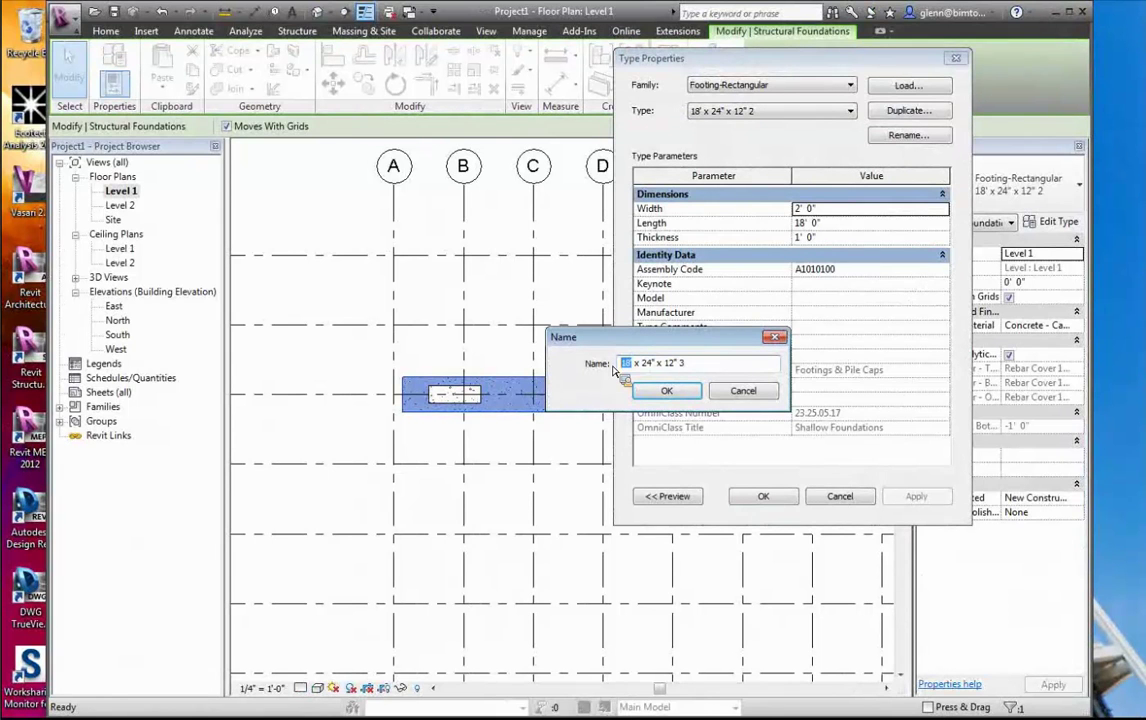
type("3' x ")
type("36")
left_click(684, 391)
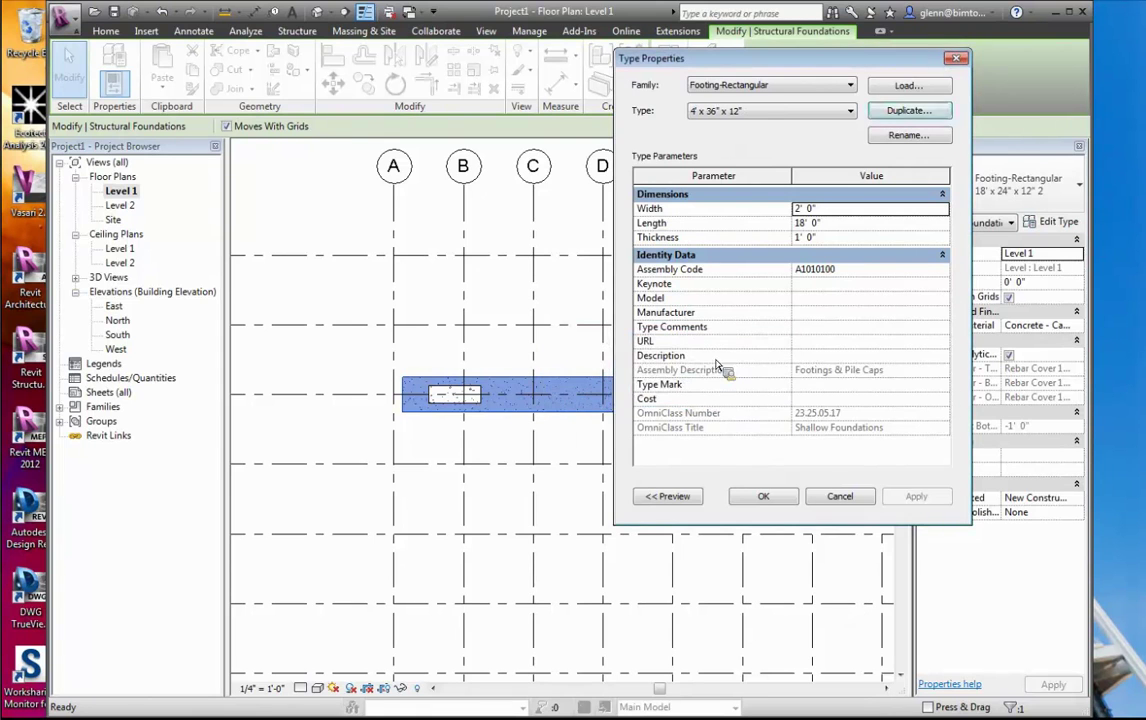
Set the new footing type's length to 4' and width to 3', and apply the type changes
left_click(838, 226)
type("4")
left_click(830, 212)
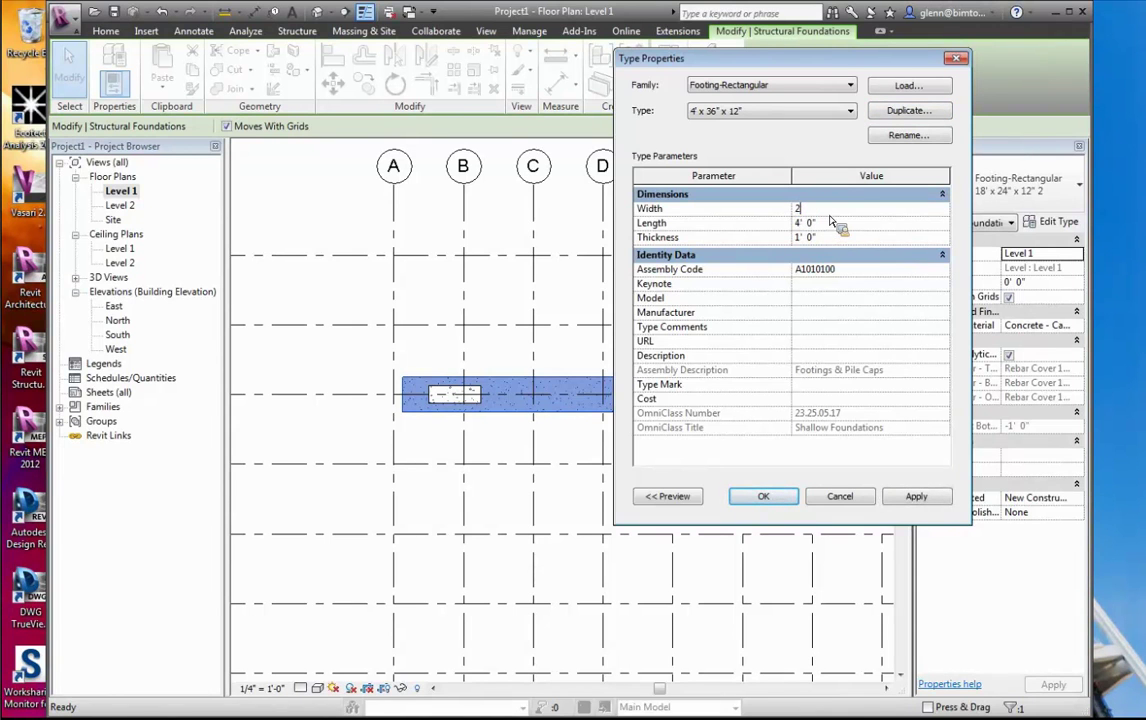
type("3")
key("Tab")
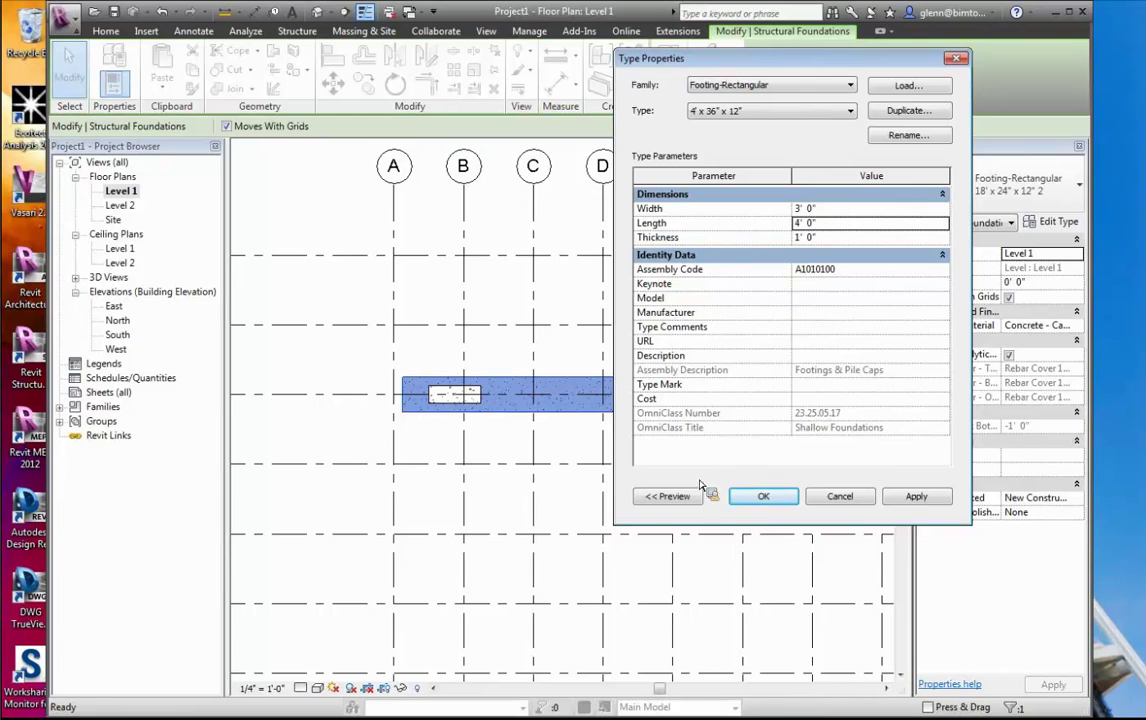
left_click(760, 497)
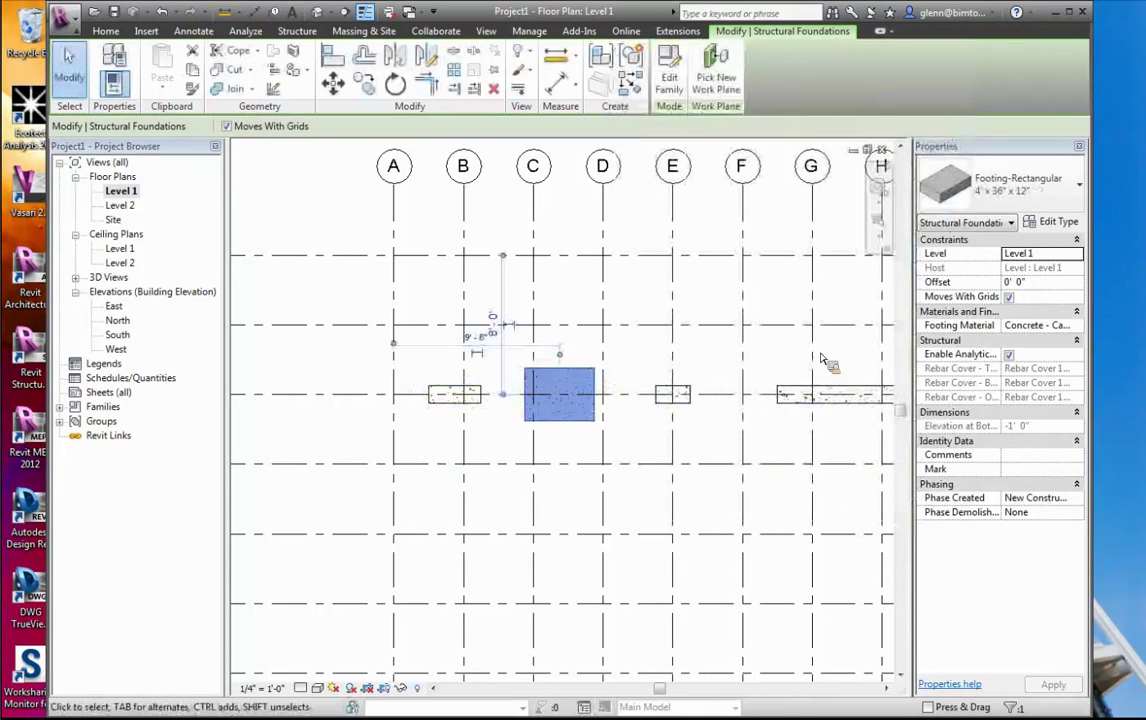
Switch the selected footing under the two wall legs back to the 18' x 24" x 12" 2 type
left_click(1070, 195)
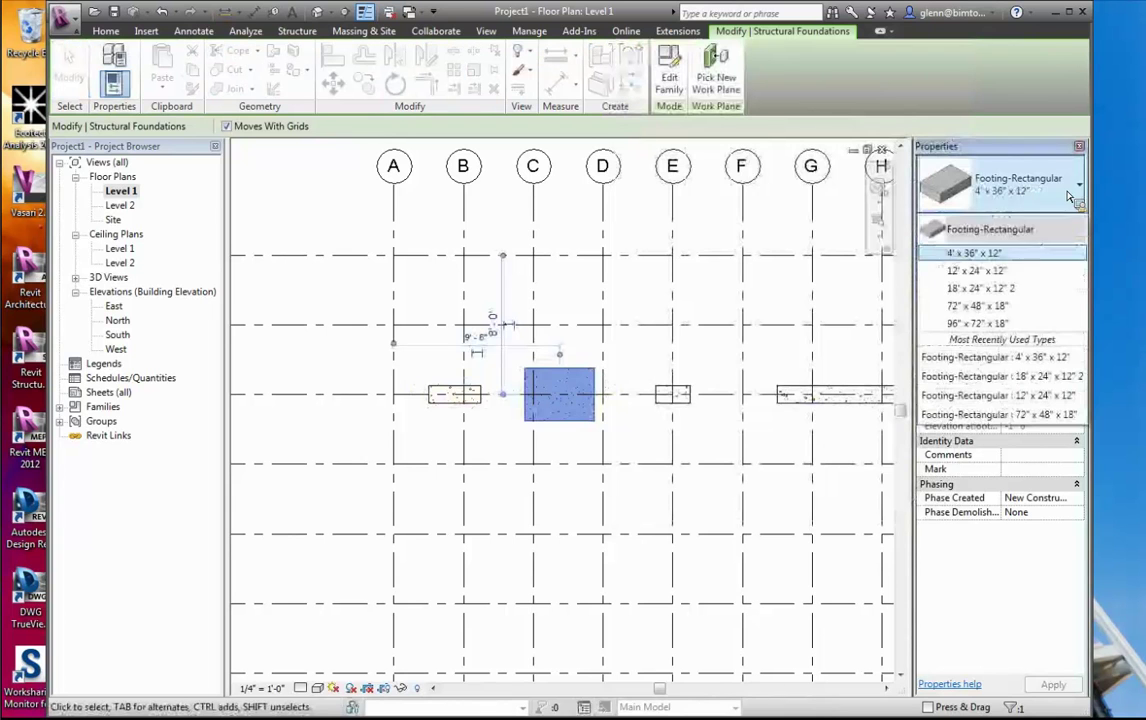
left_click(997, 272)
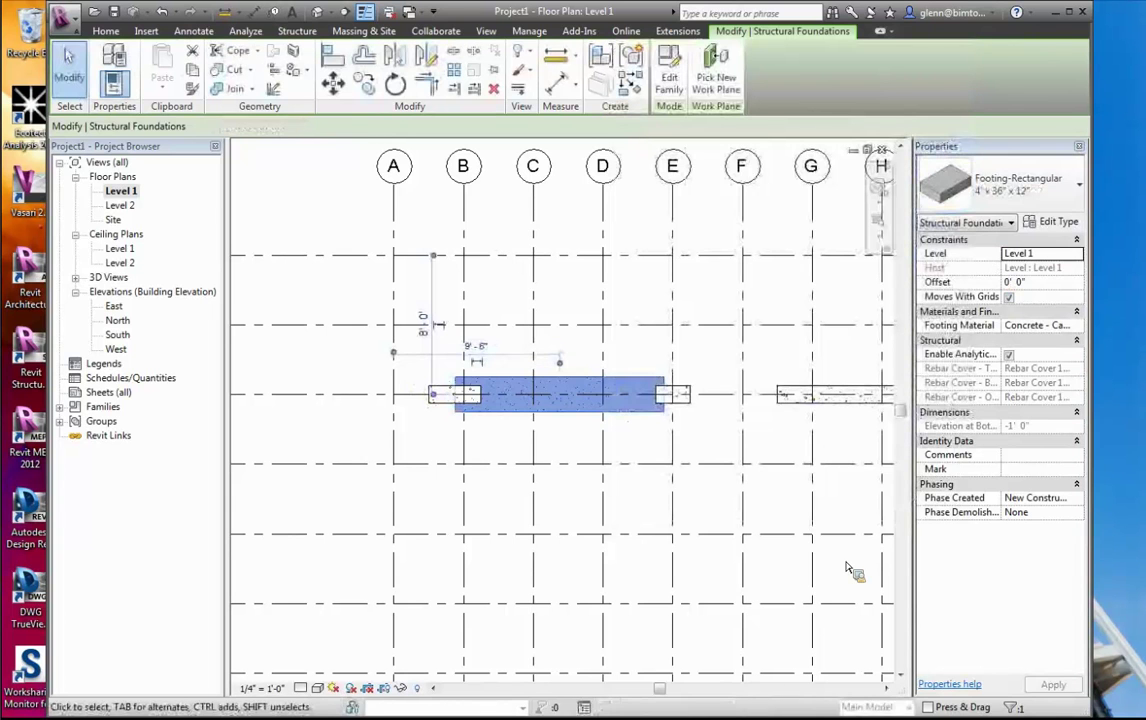
left_click(1010, 190)
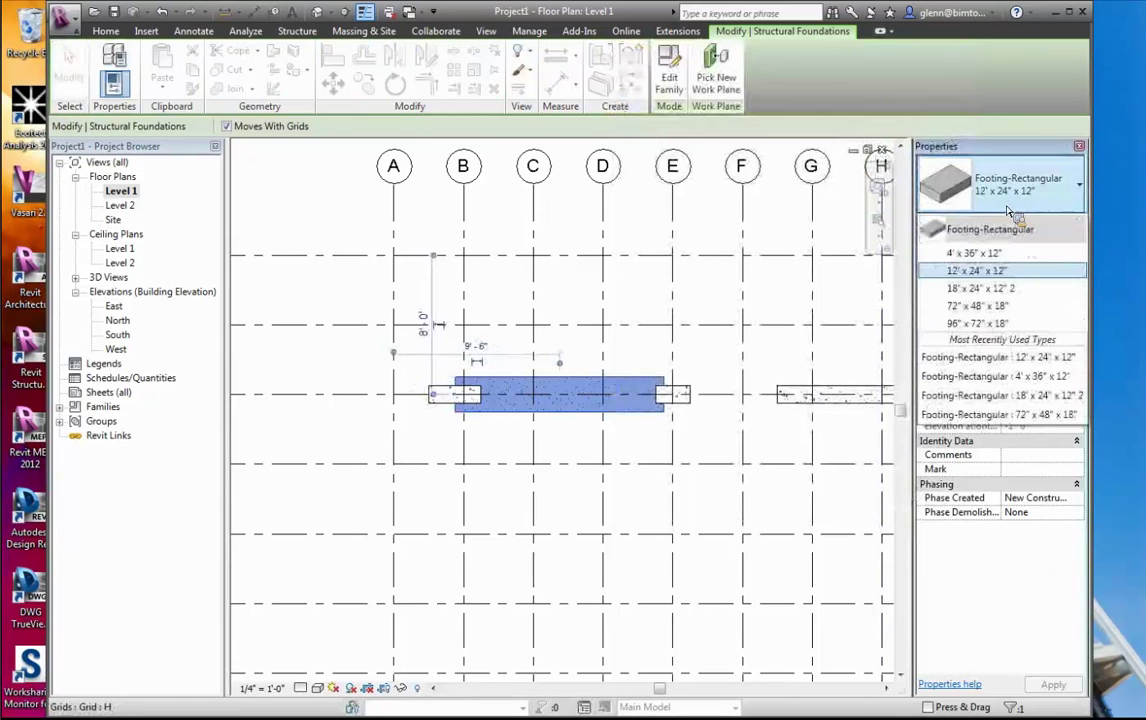
left_click(997, 290)
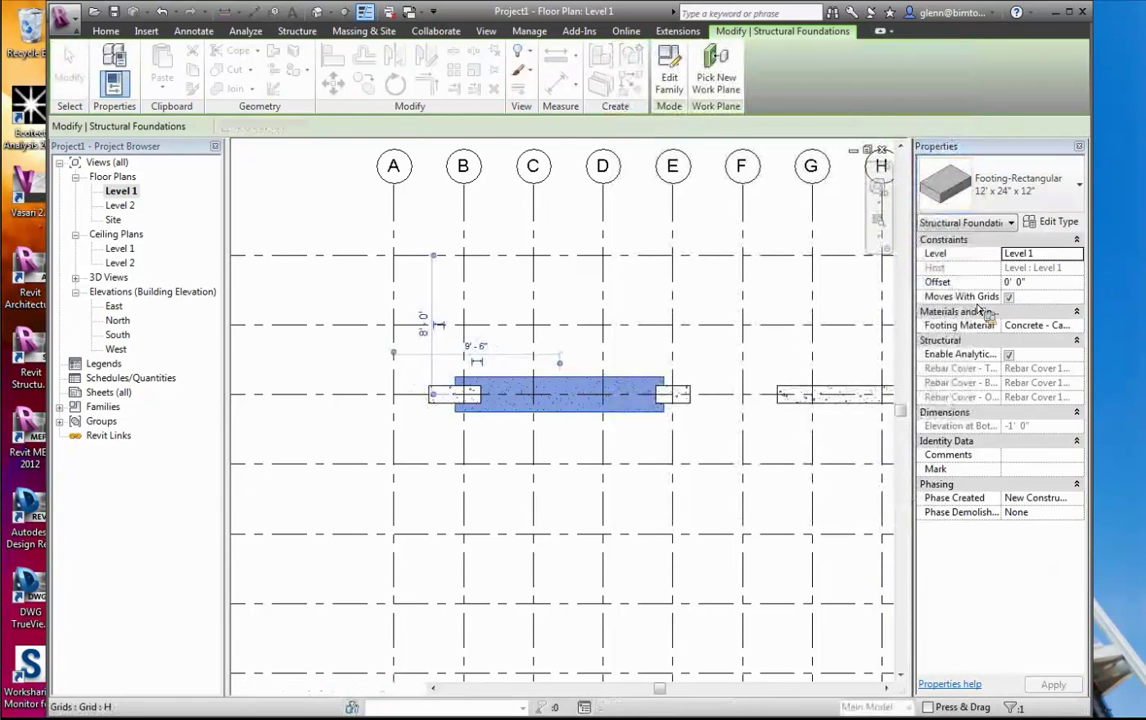
Place a 4' x 36" x 12" isolated footing under the third wall leg, centered on its grid line about 1'-6" from grid G
left_click(887, 689)
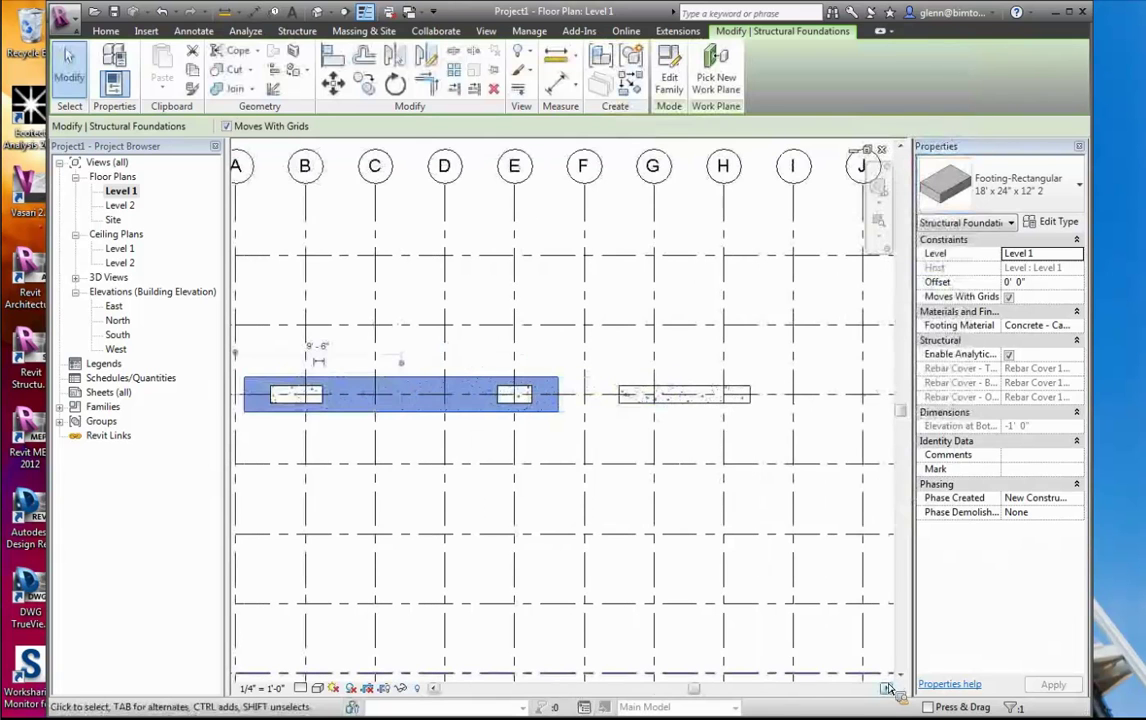
left_click(296, 31)
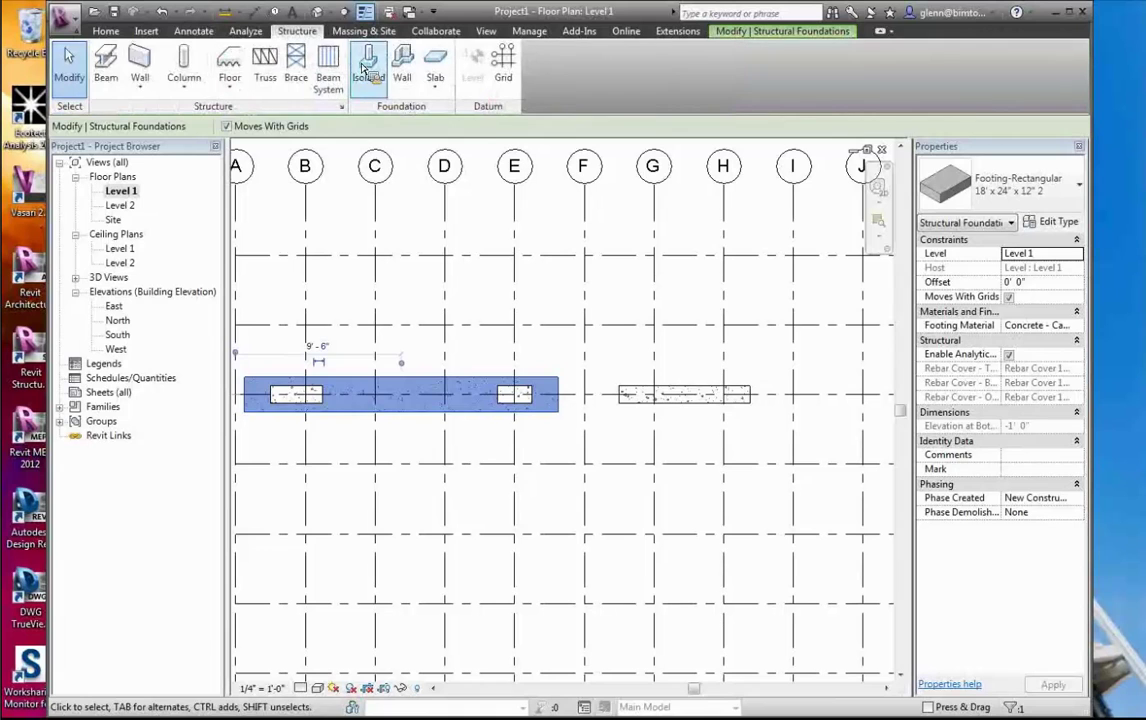
left_click(368, 70)
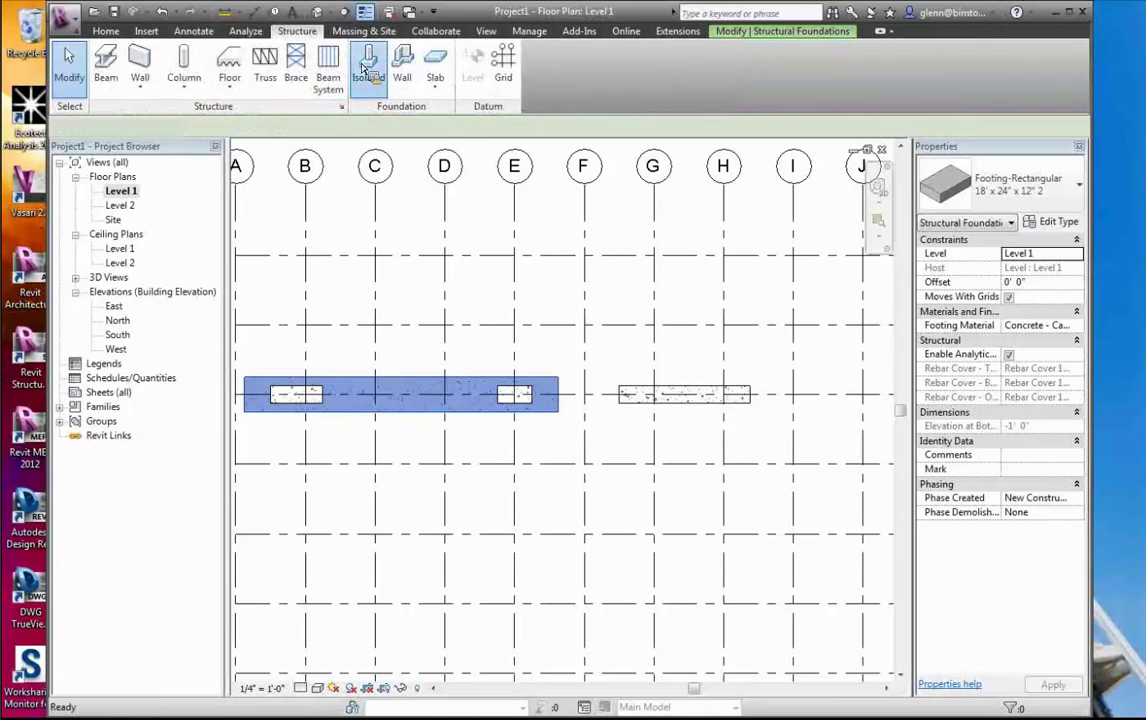
left_click(987, 204)
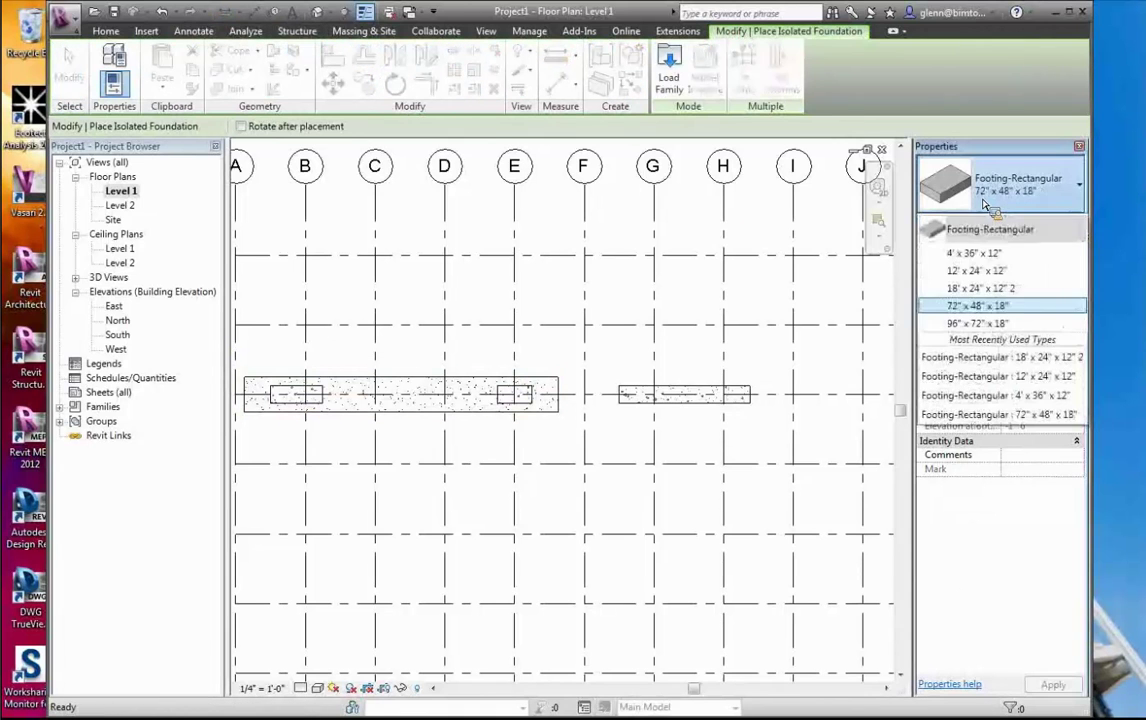
left_click(972, 259)
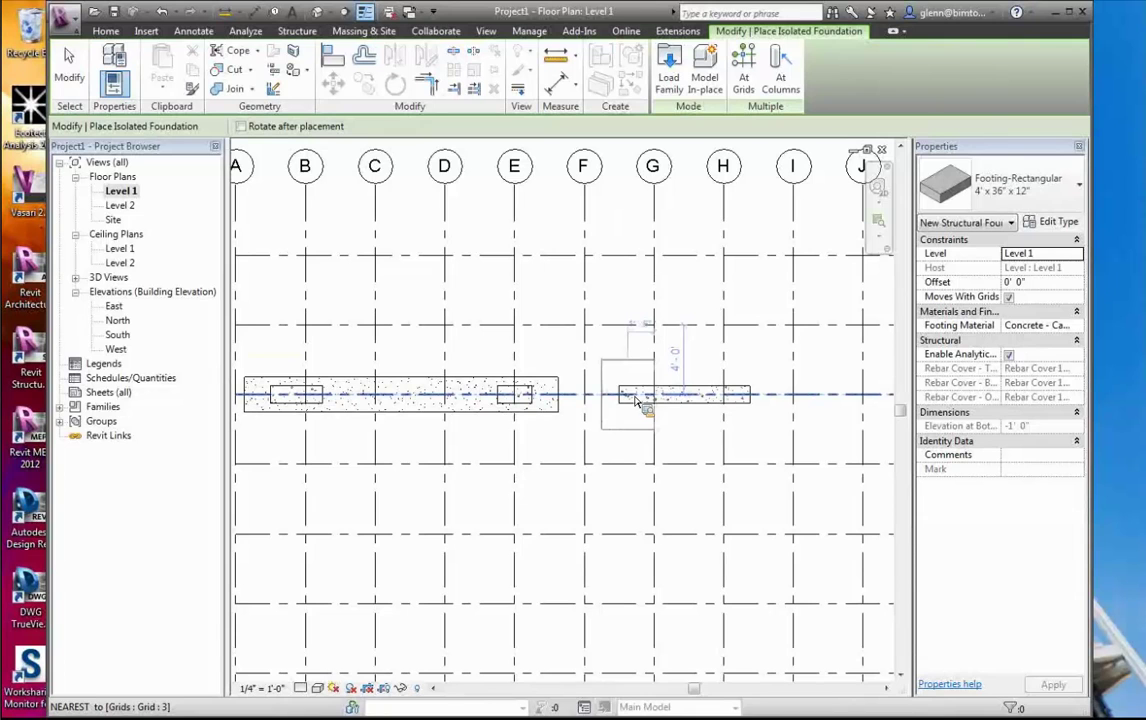
left_click(635, 400)
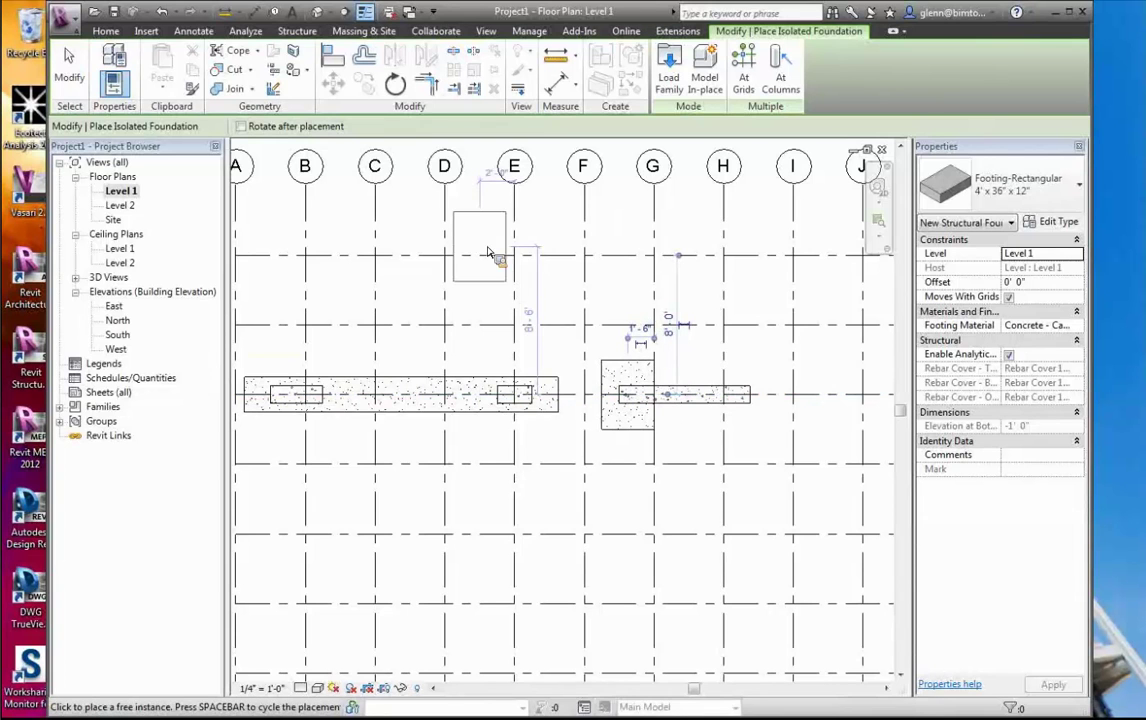
In the 3D view, end footing placement and join the geometry of the 18' and 4' footings to the fin wall
left_click(319, 16)
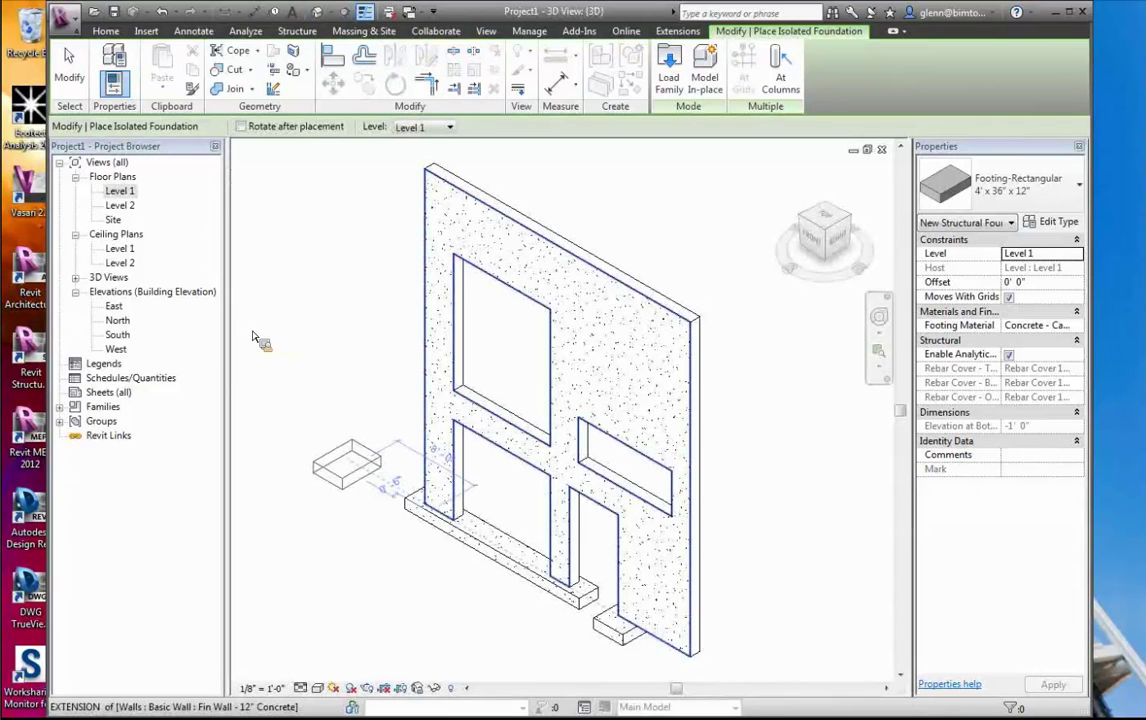
left_click(69, 70)
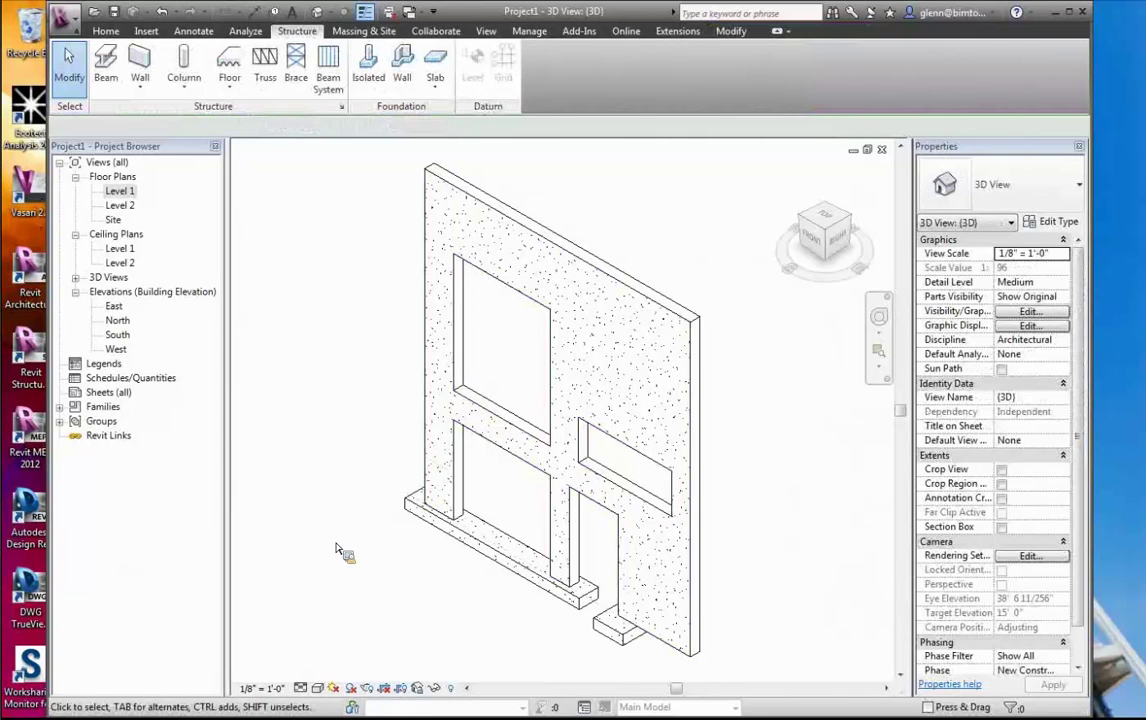
left_click(475, 570)
key("Escape")
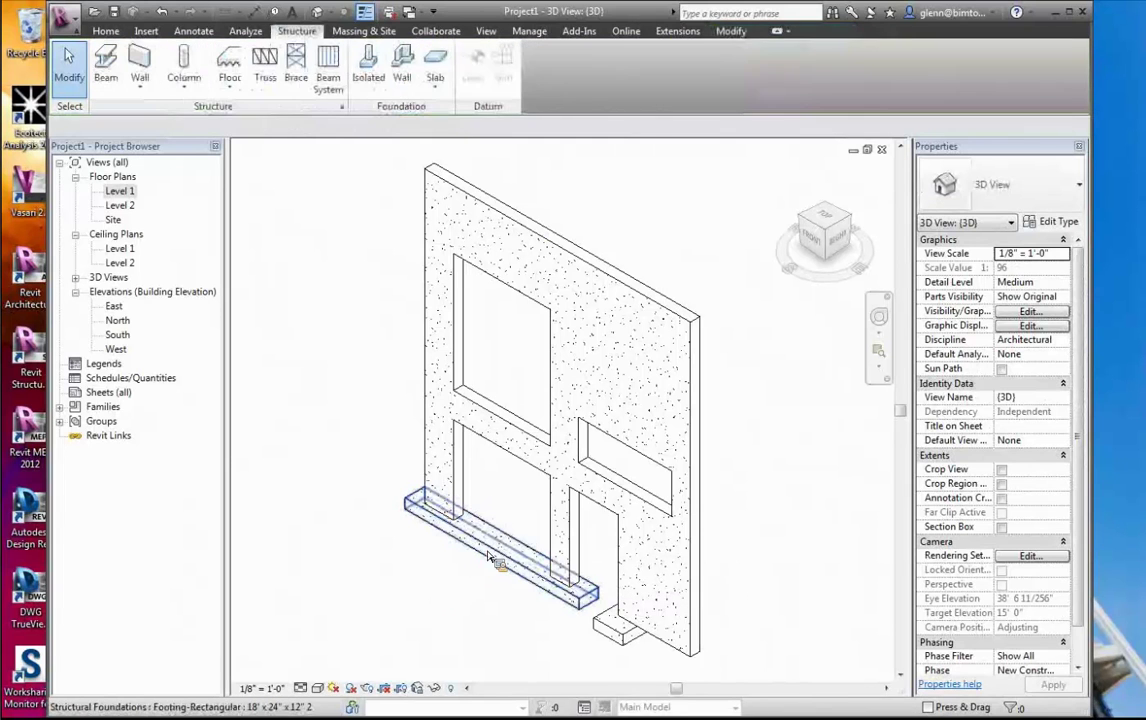
left_click(444, 502)
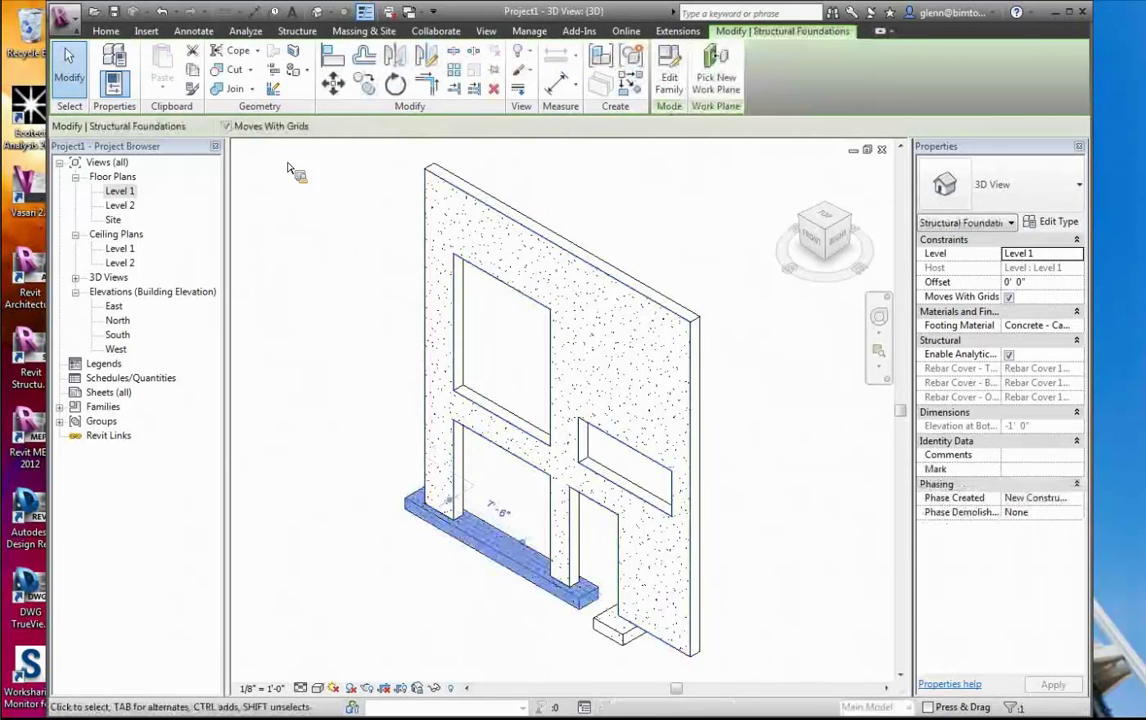
left_click(277, 185)
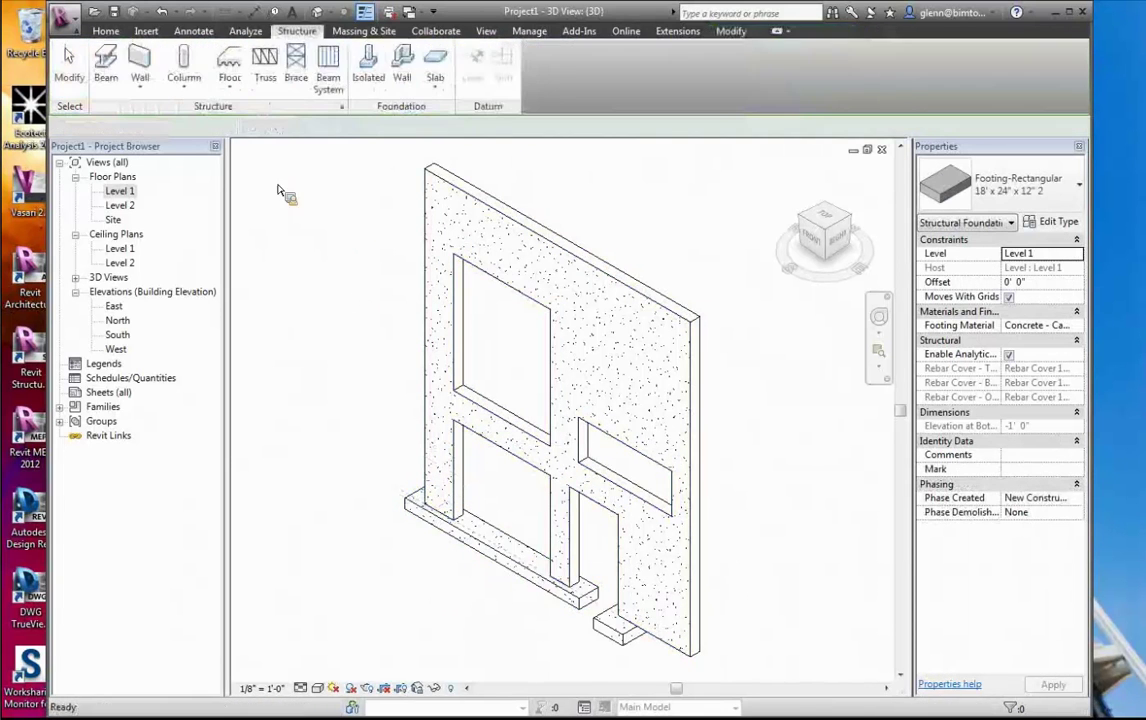
left_click(428, 496)
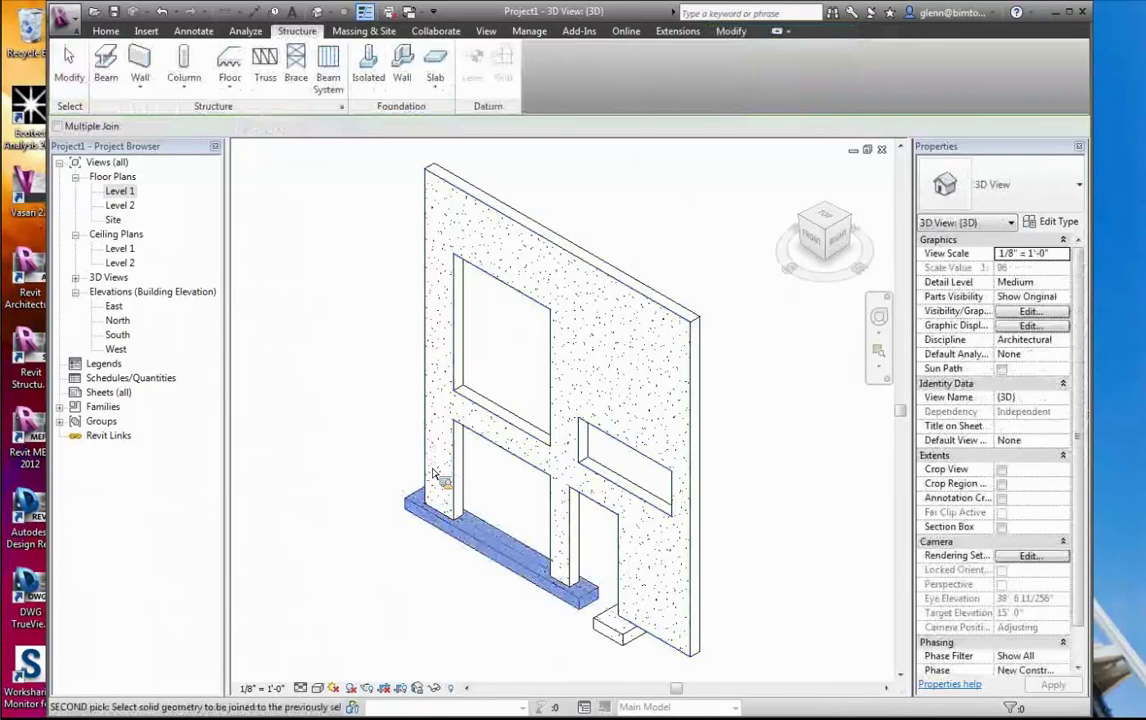
left_click(434, 476)
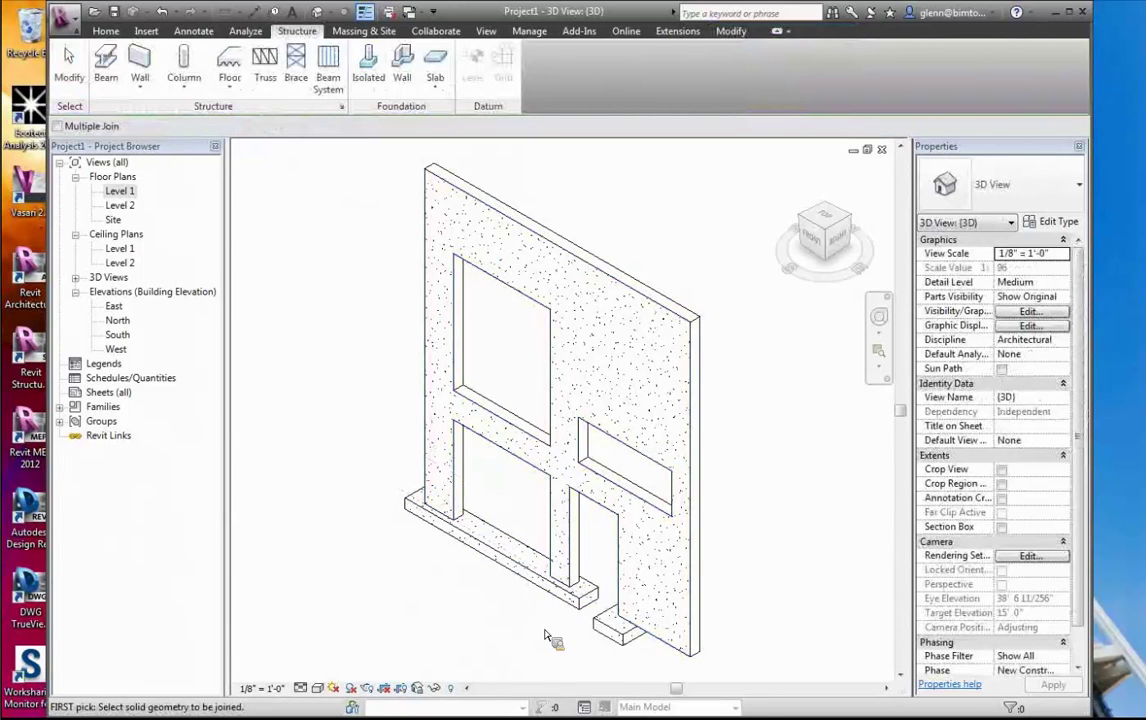
left_click(601, 627)
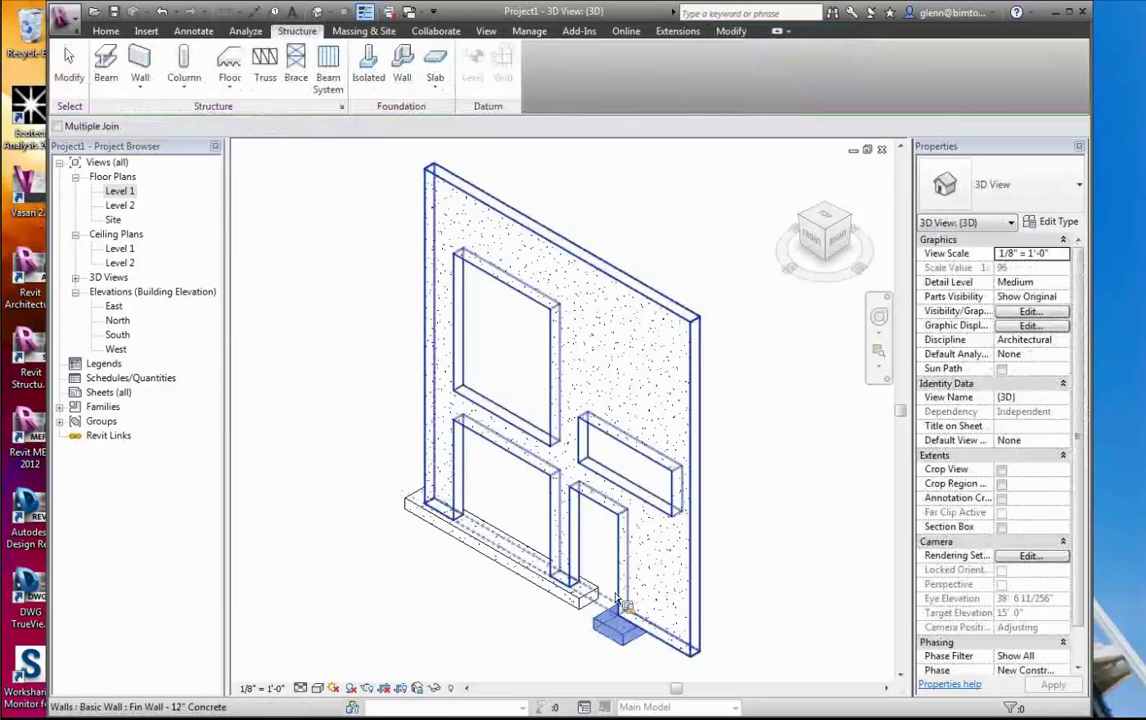
left_click(620, 594)
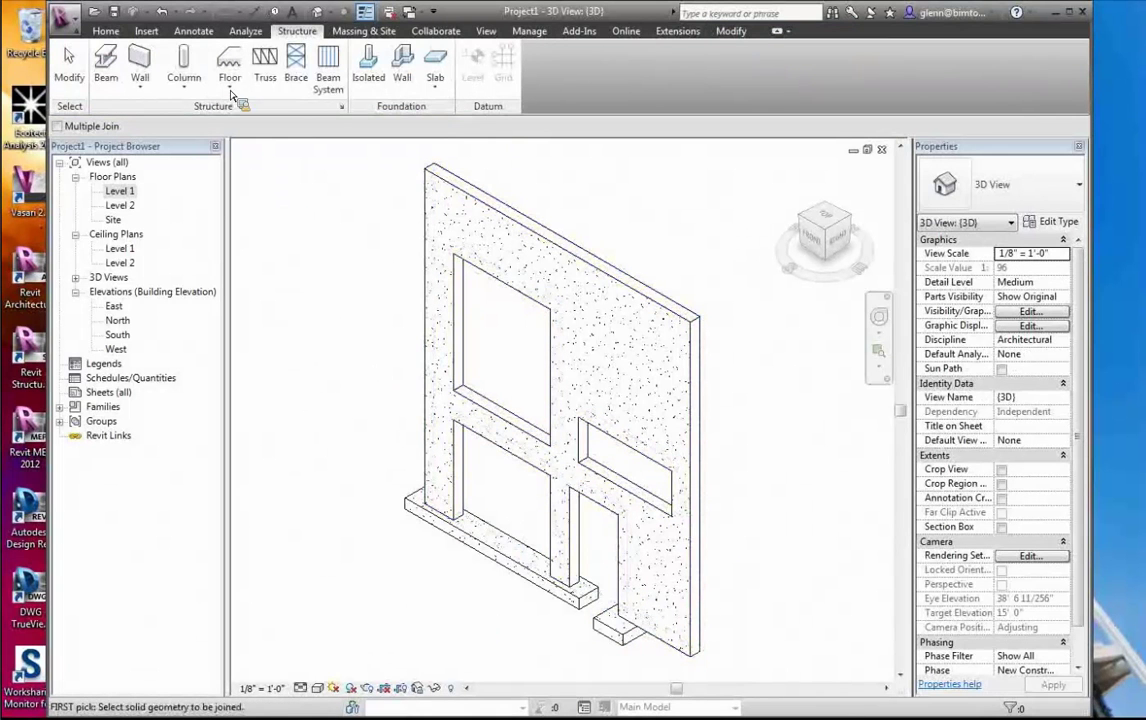
In the Level 1 plan, create a building section across the long footing and move it to cut the wall leg near grid E
double_click(124, 191)
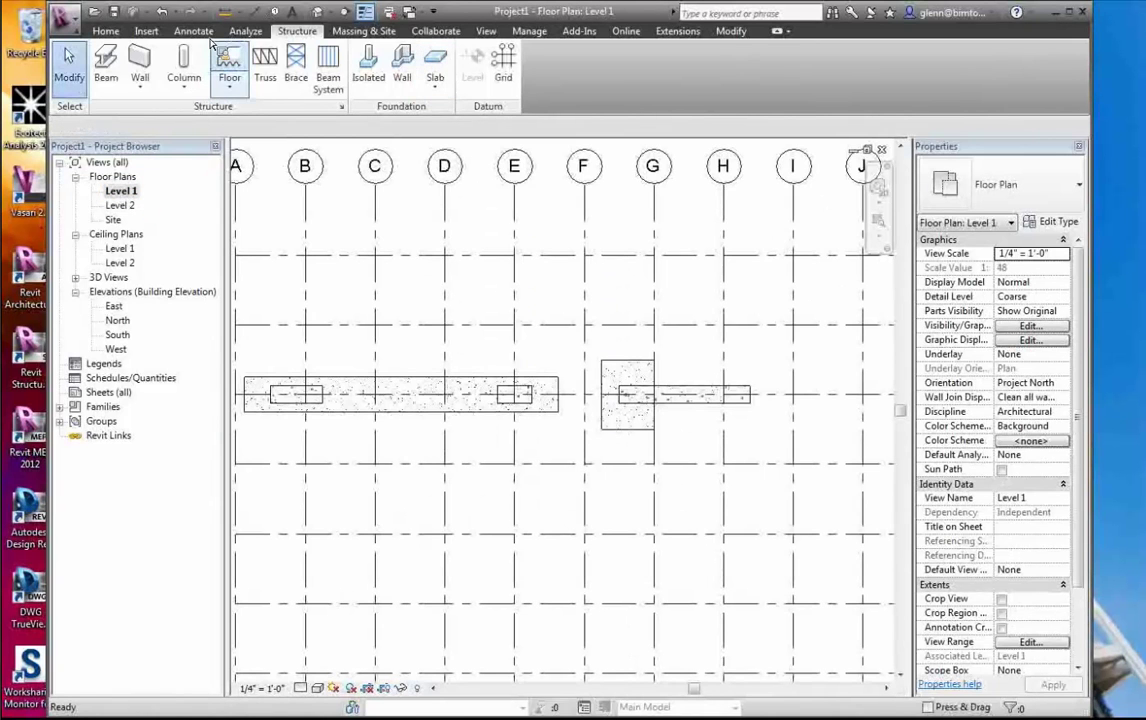
left_click(486, 31)
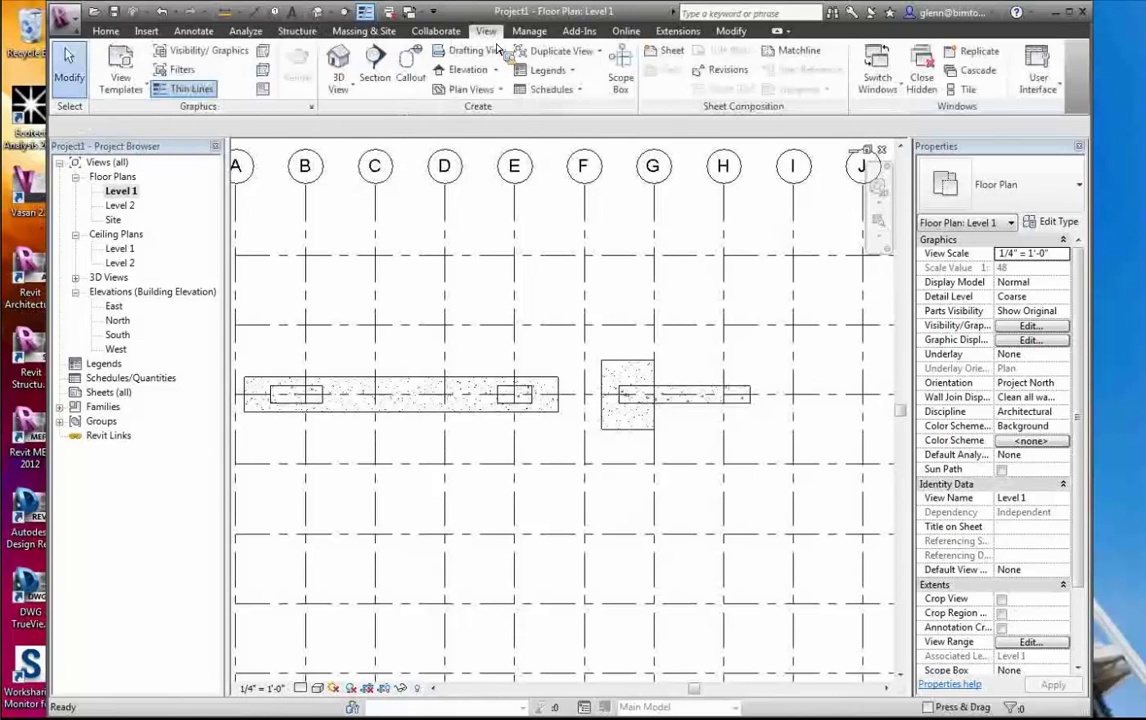
left_click(376, 75)
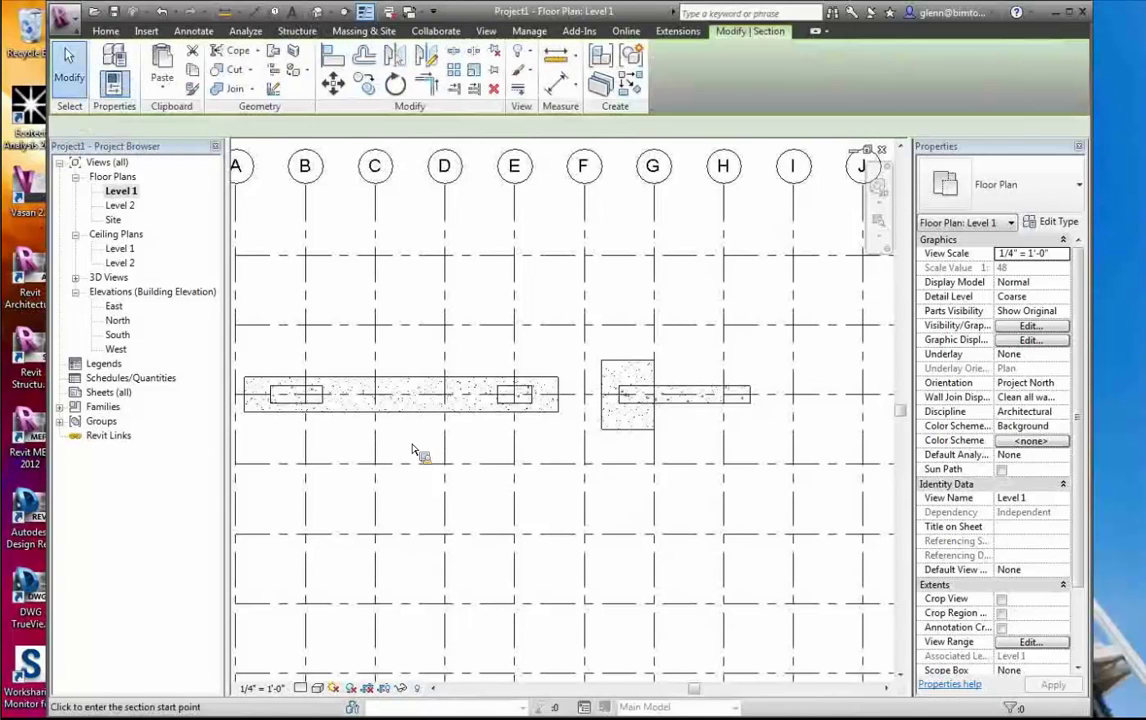
left_click(408, 445)
left_click(409, 341)
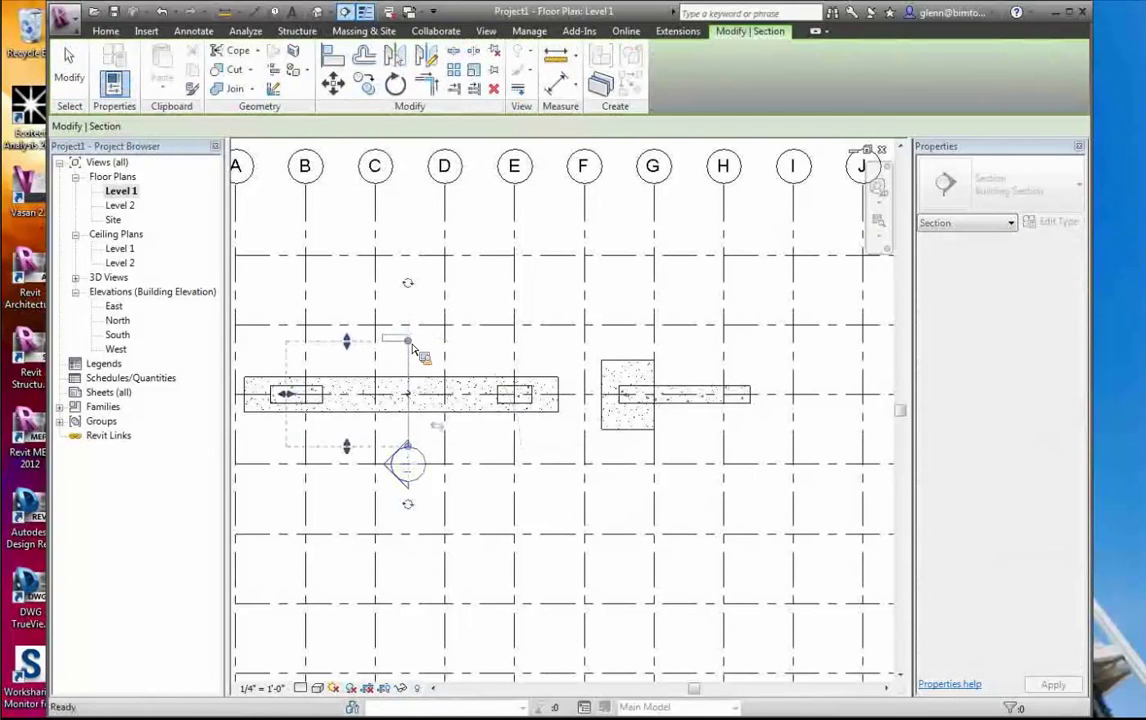
key("Escape")
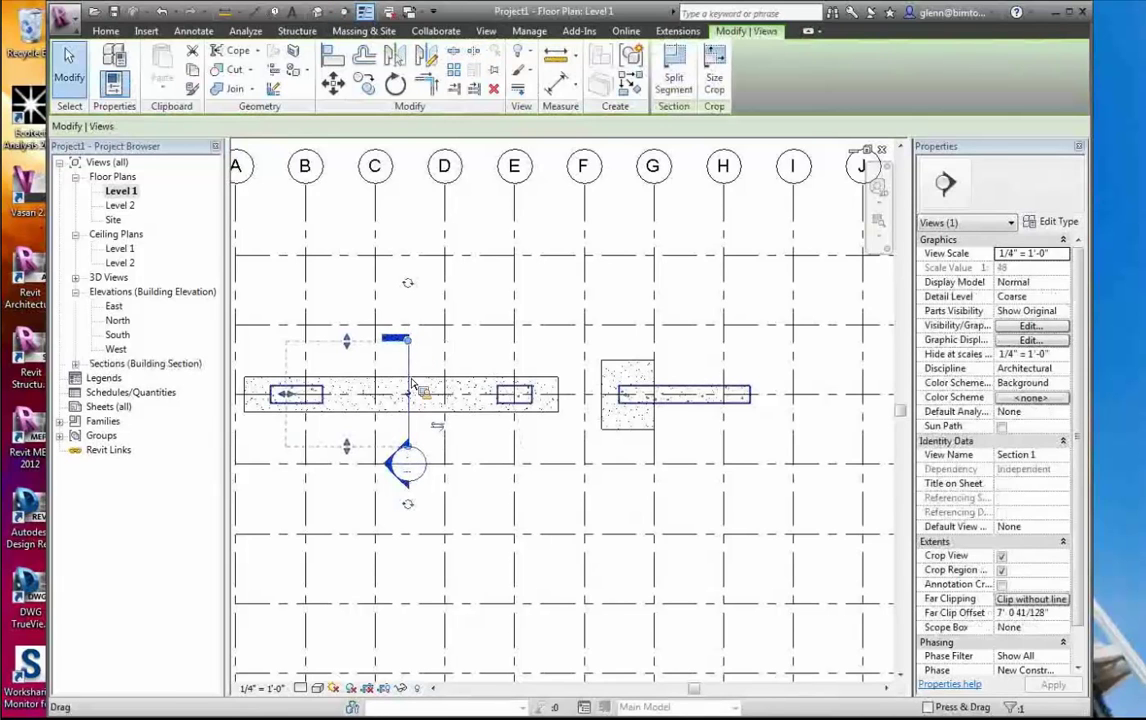
left_click_drag(488, 374, 479, 345)
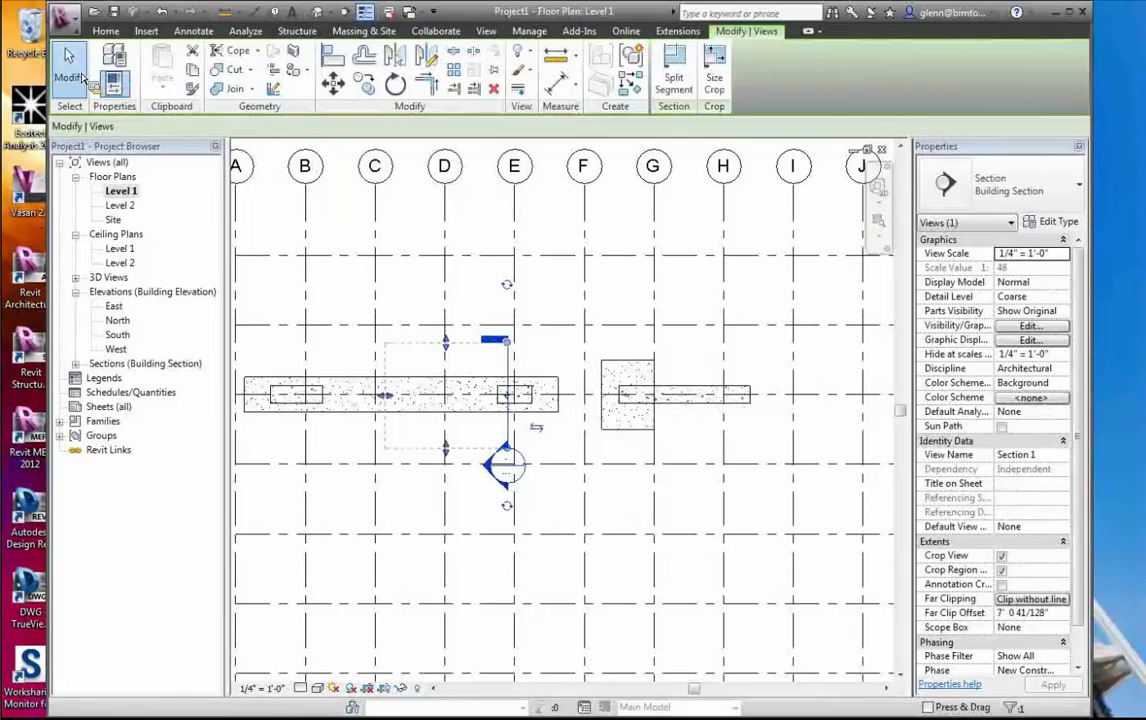
left_click(78, 74)
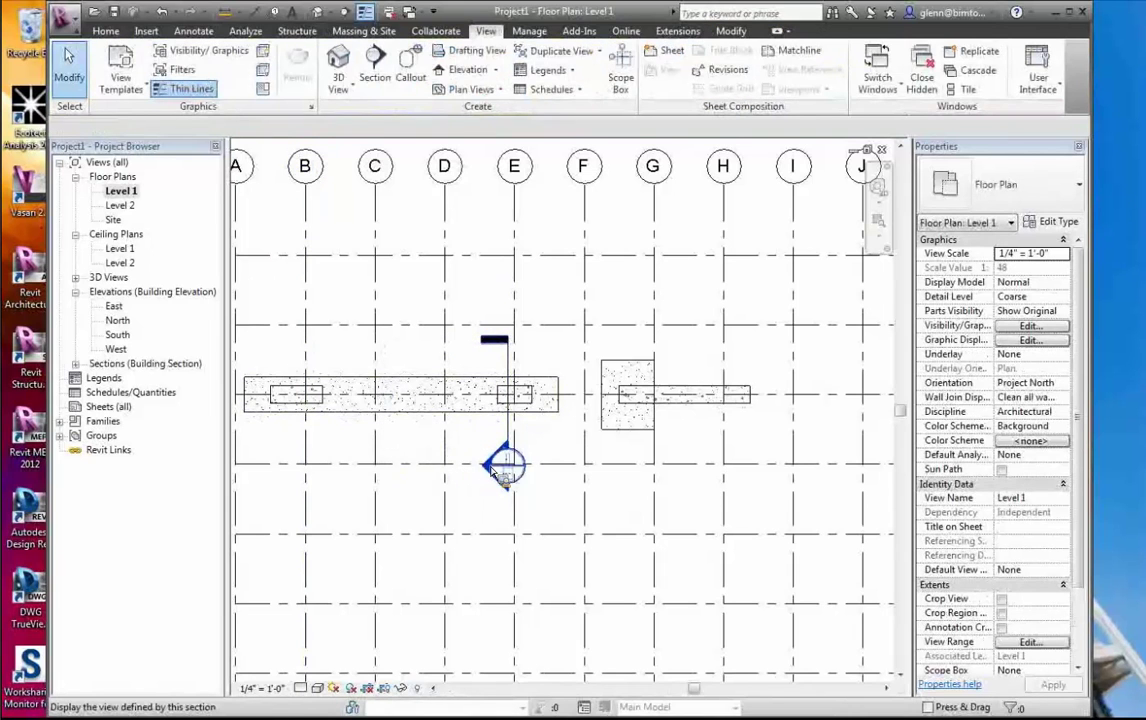
Open the new section view and examine the joint between the wall and its footing up close
double_click(492, 474)
left_click(878, 219)
left_click_drag(542, 586, 576, 622)
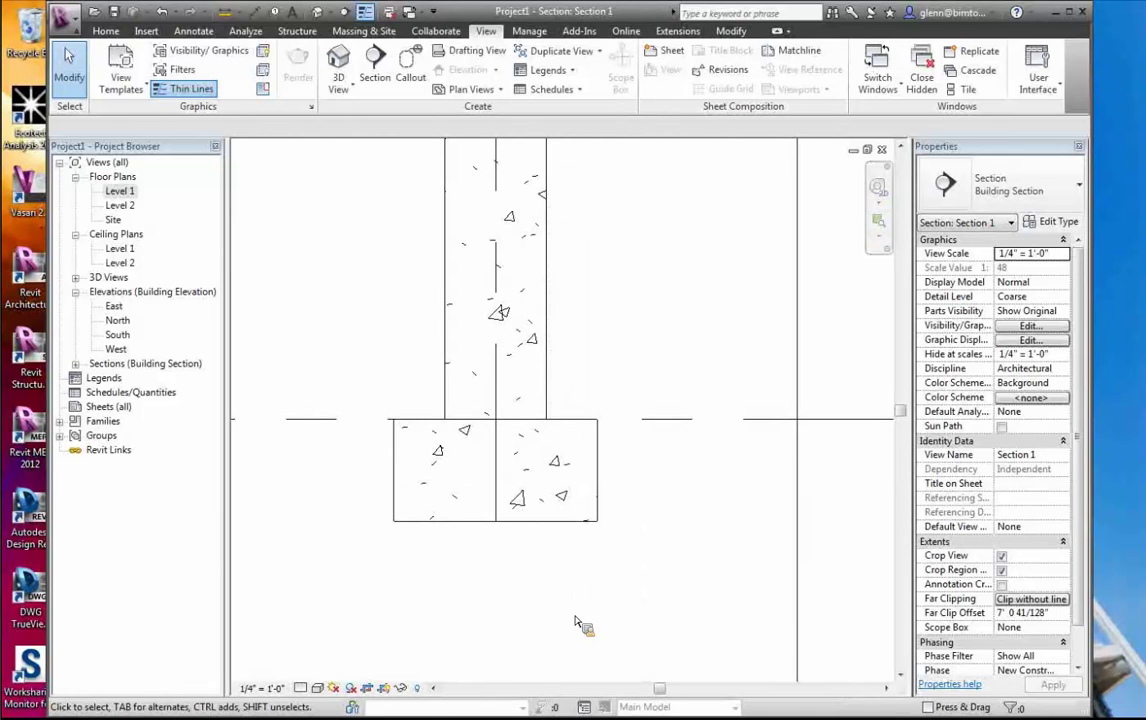
Hide the Level 1 line in the section view, check the joined wall and footing, and return to the Level 1 floor plan
right_click(658, 427)
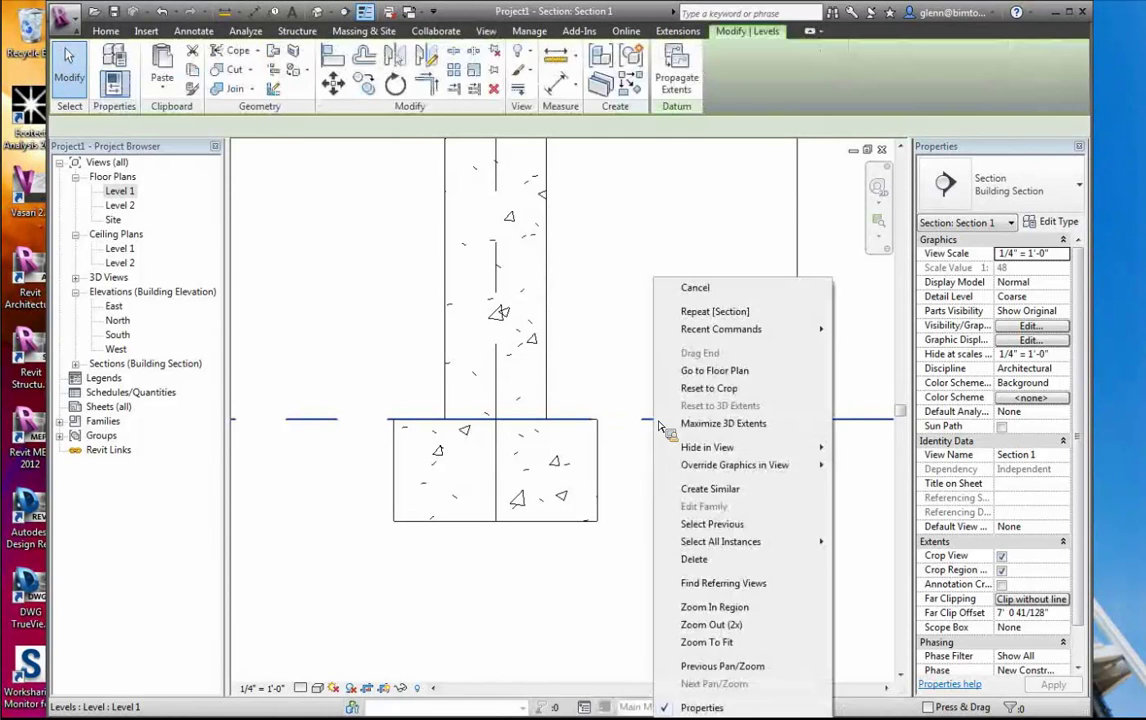
mouse_move(664, 450)
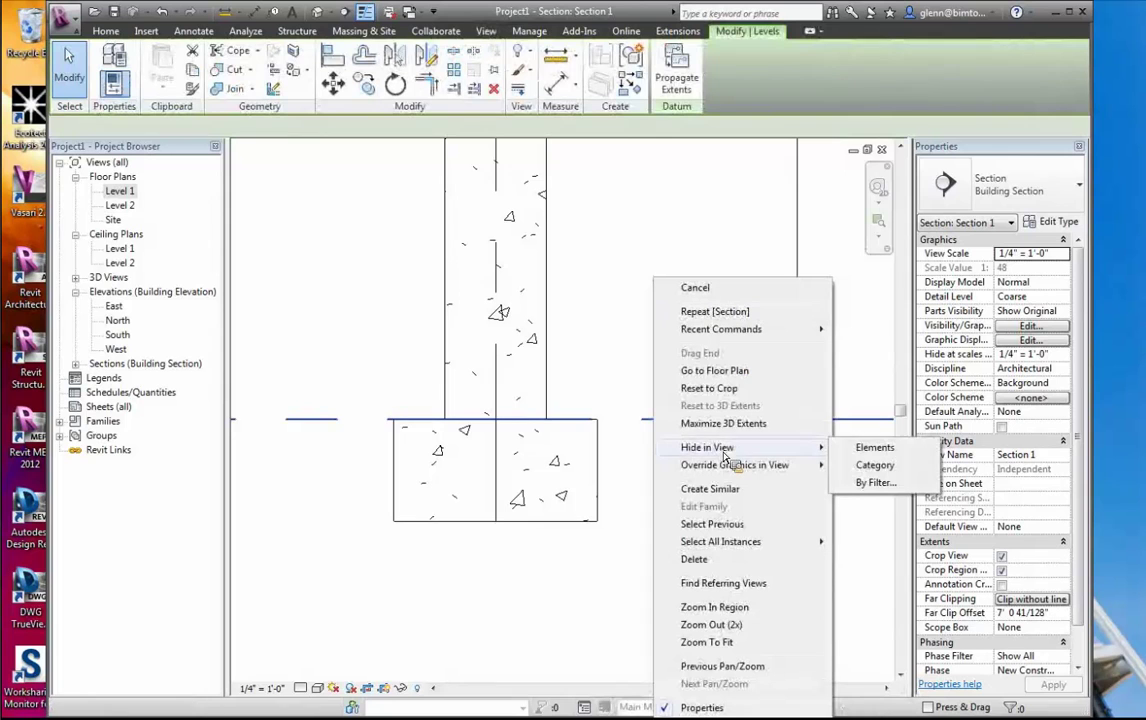
left_click(875, 464)
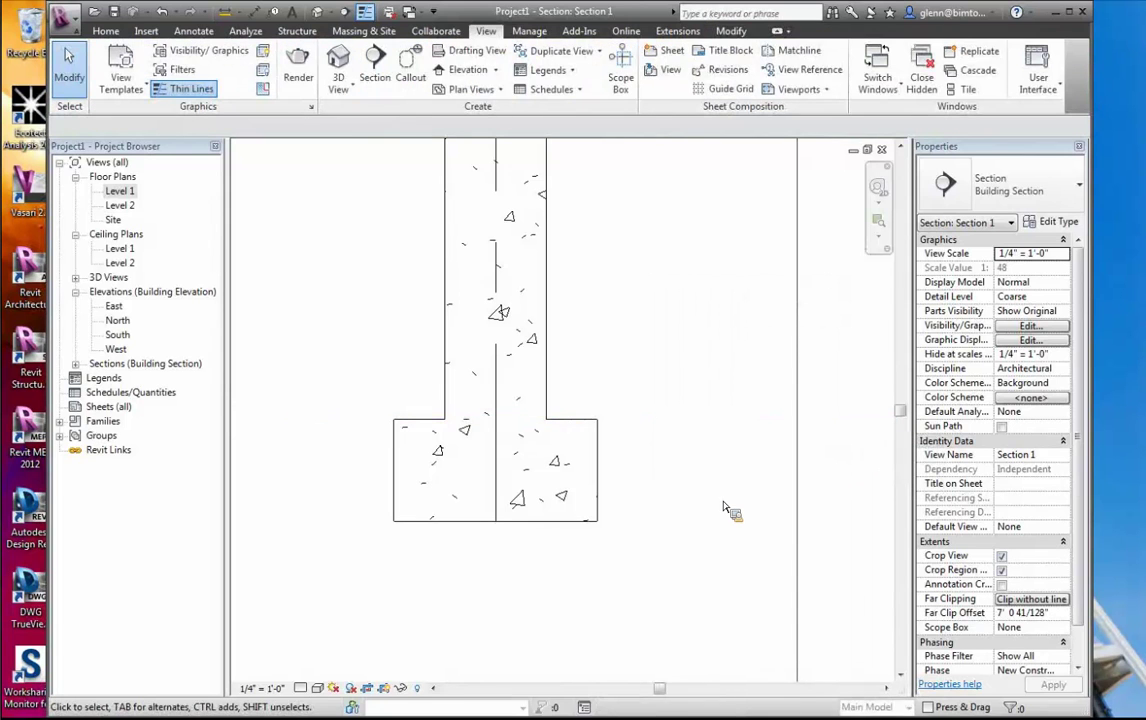
key("z")
key("a")
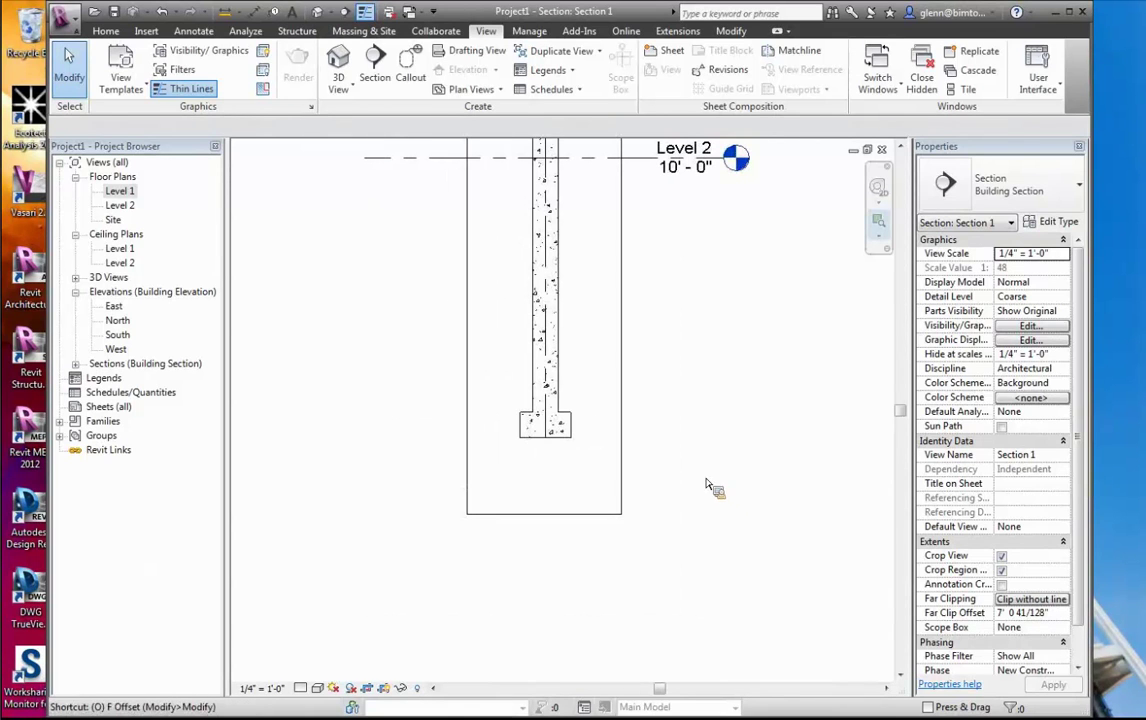
double_click(121, 191)
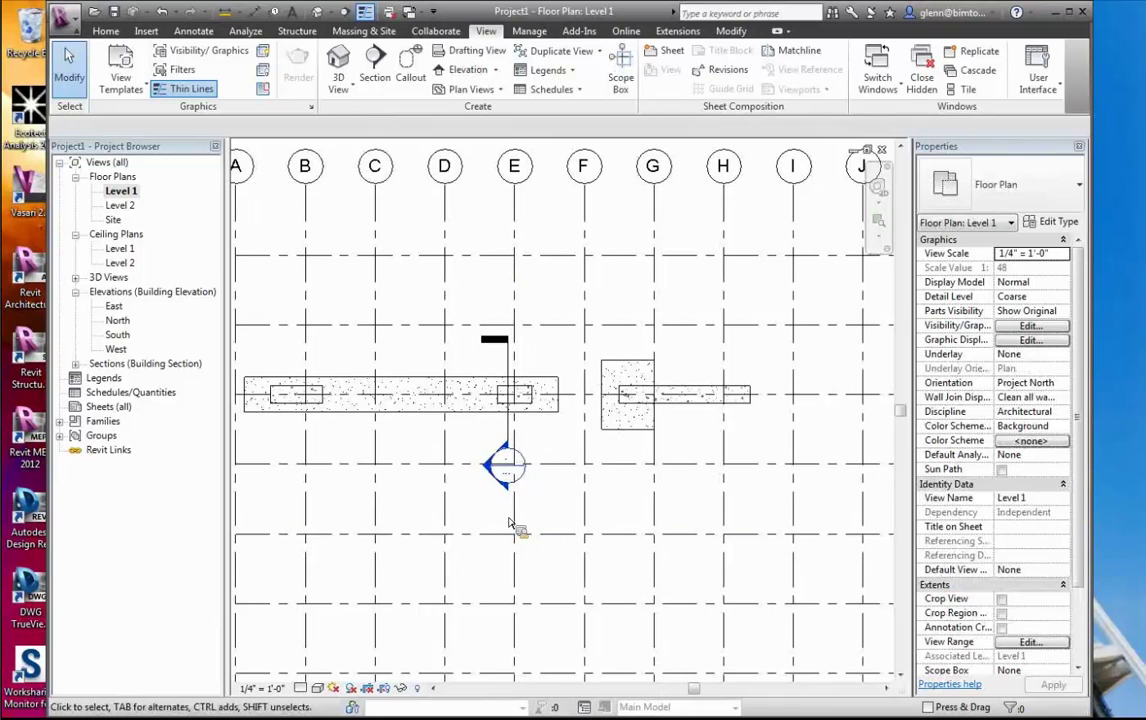
key("z")
key("o")
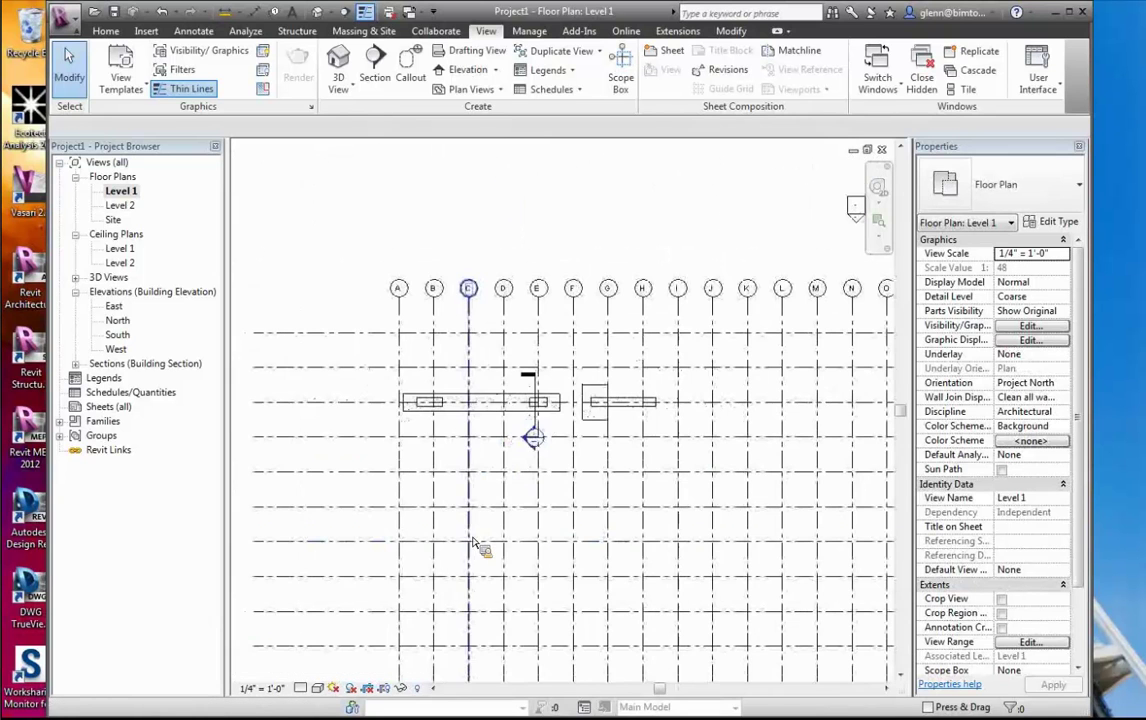
left_click_drag(363, 381, 703, 437)
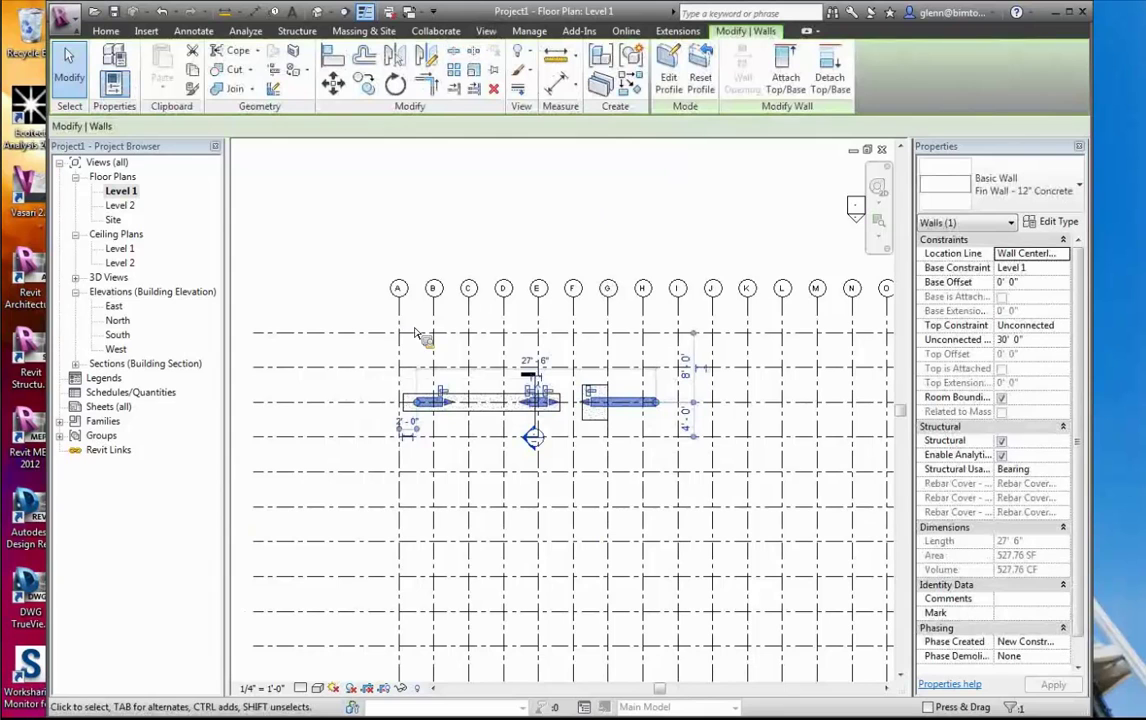
key("Tab")
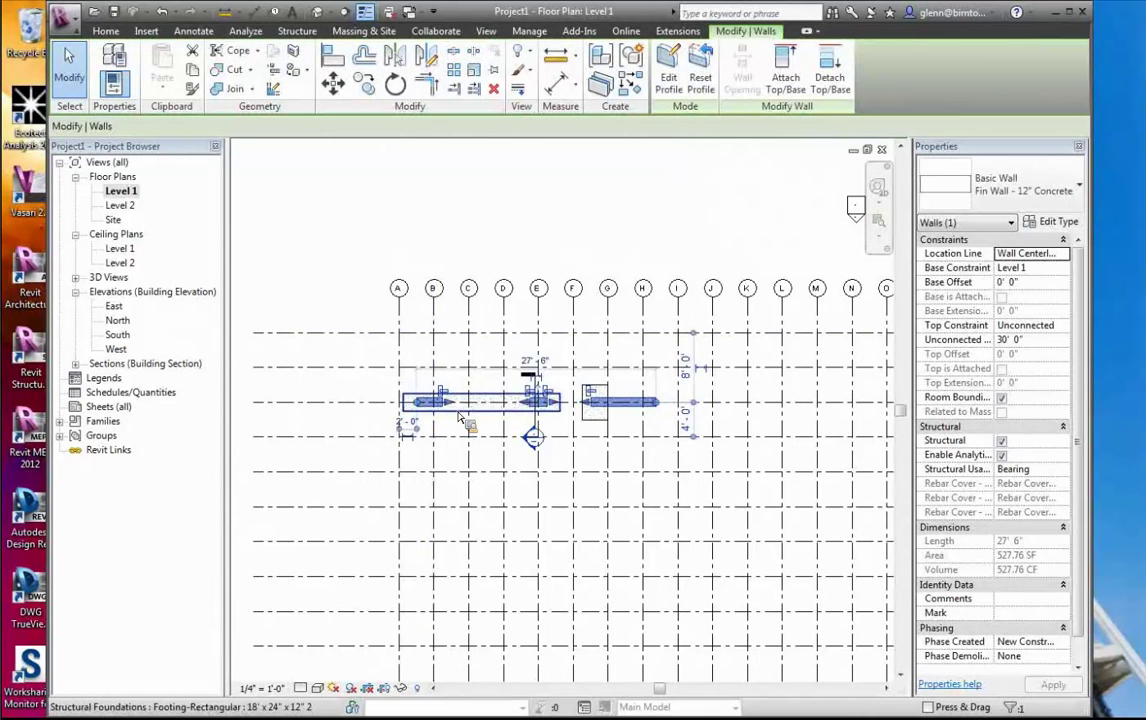
left_click(458, 415, "ctrl")
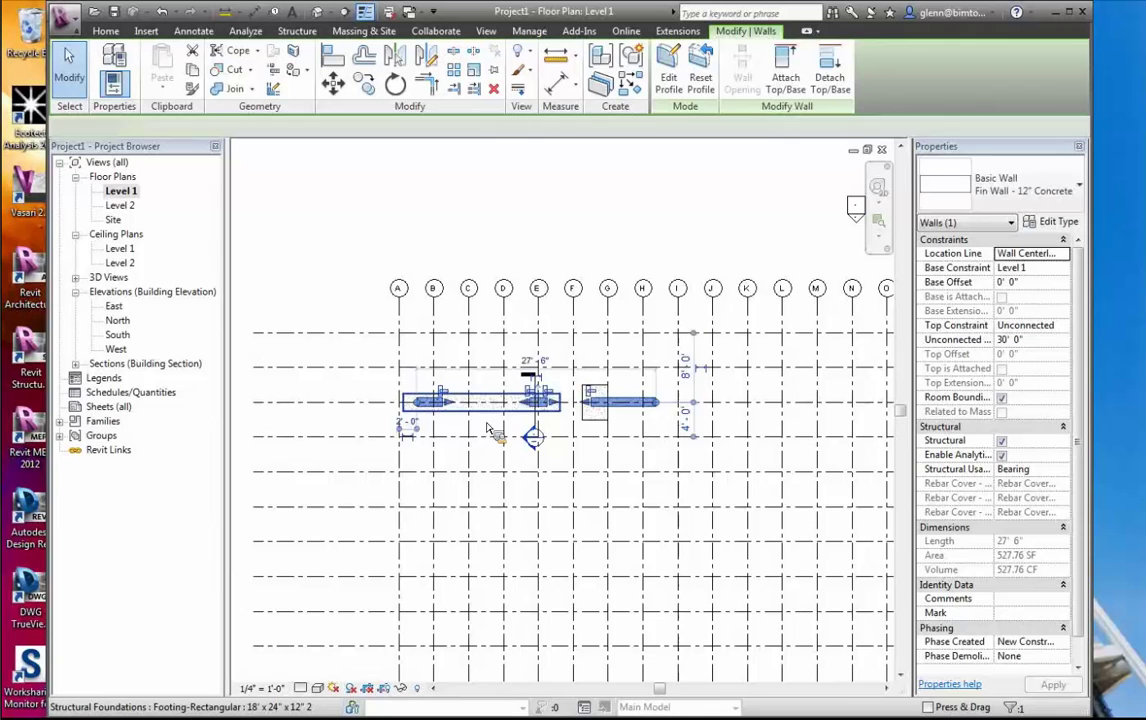
left_click(597, 428, "ctrl")
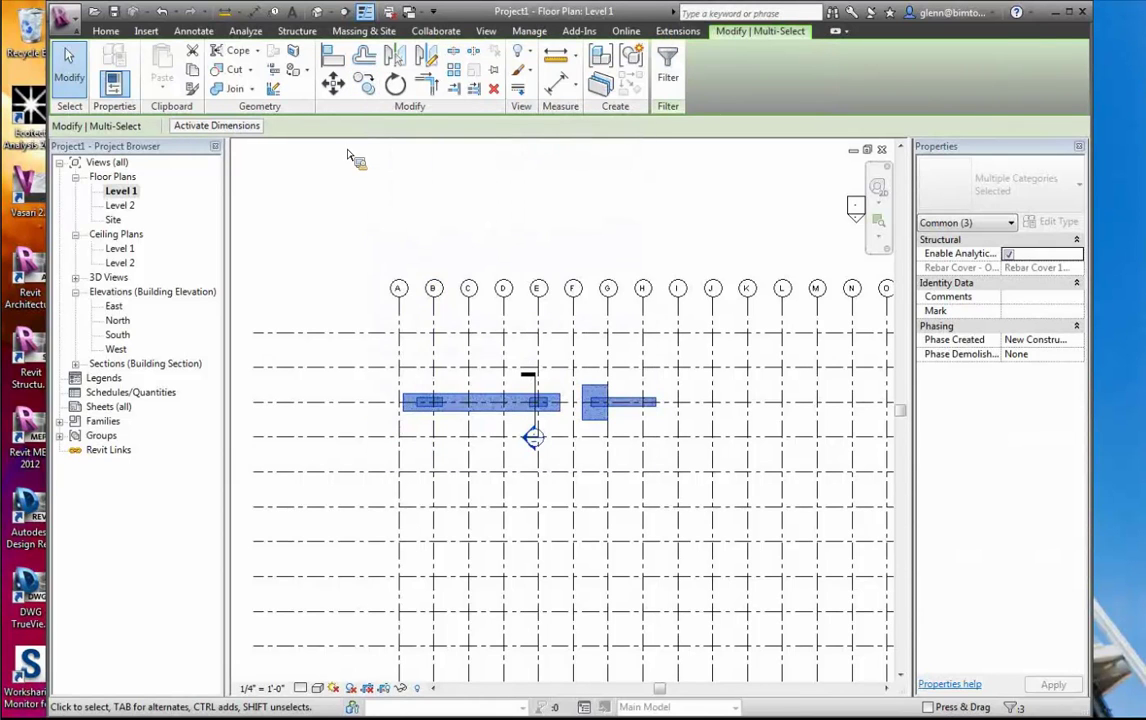
left_click(455, 73)
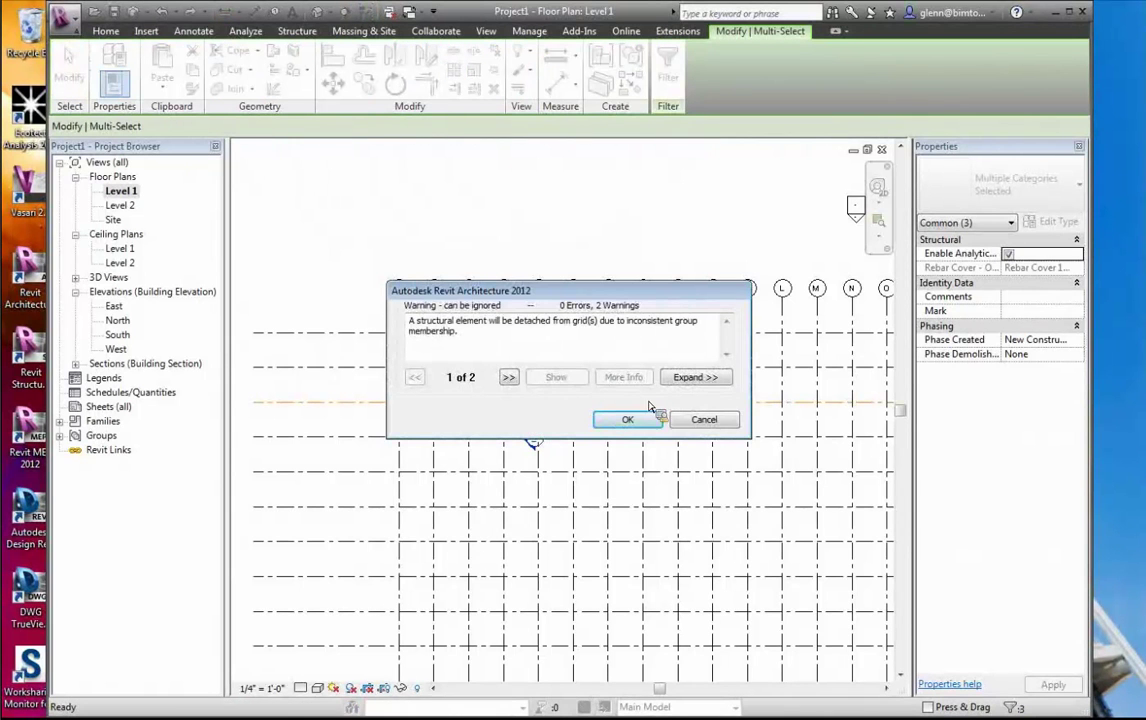
left_click(698, 422)
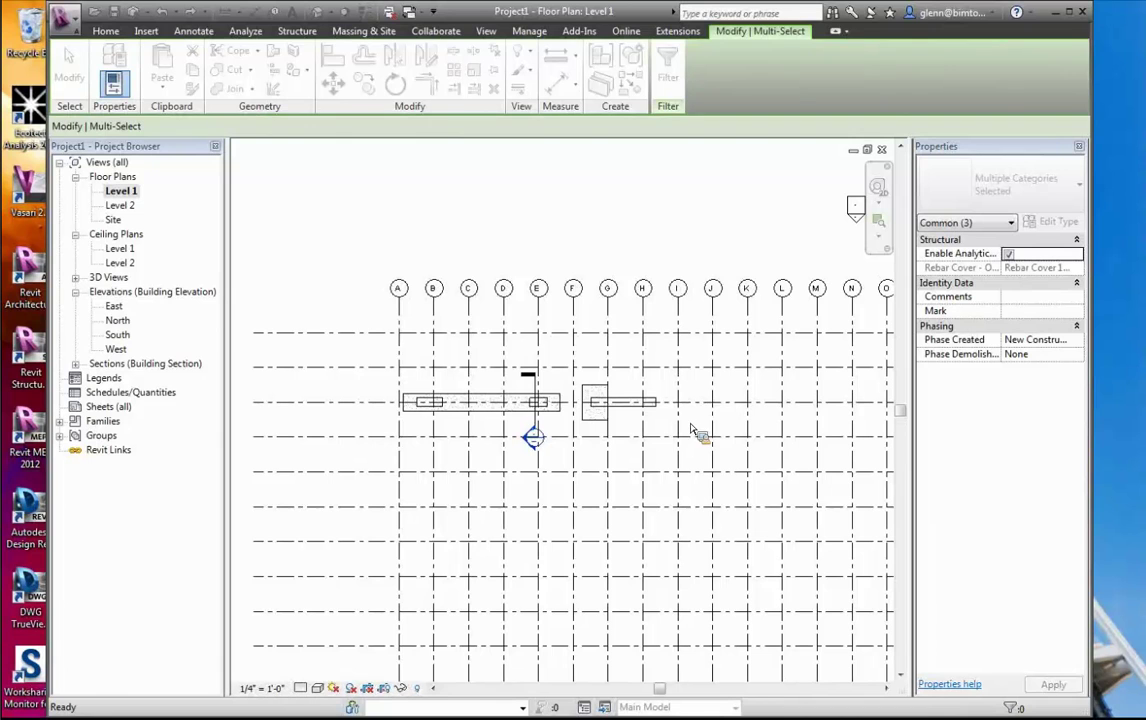
Copy the fin wall together with its 18' and 4' footings from grid line 3 onto grid line 6
left_click(494, 413)
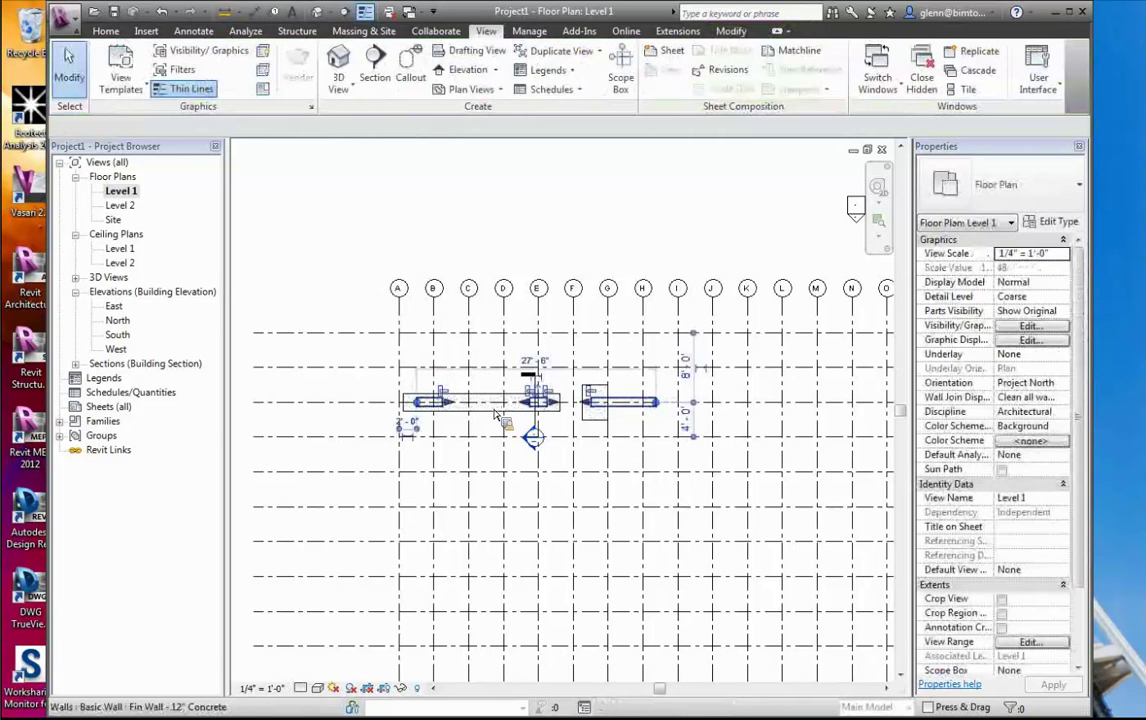
left_click(492, 414)
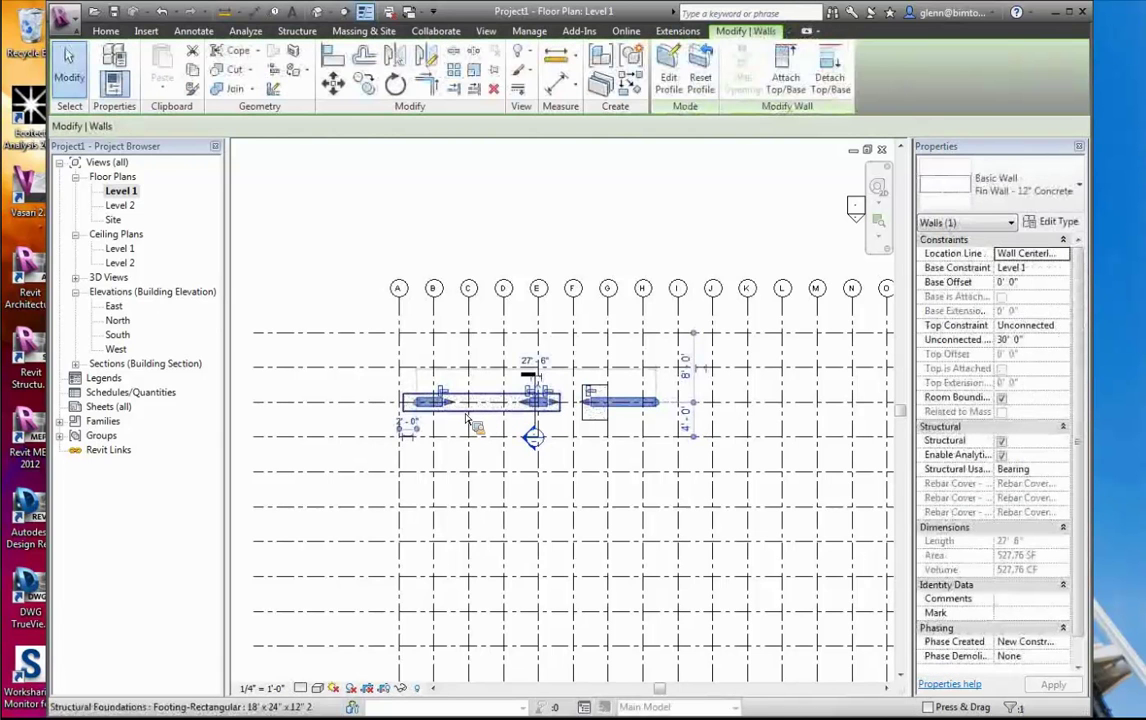
left_click(597, 420, "ctrl")
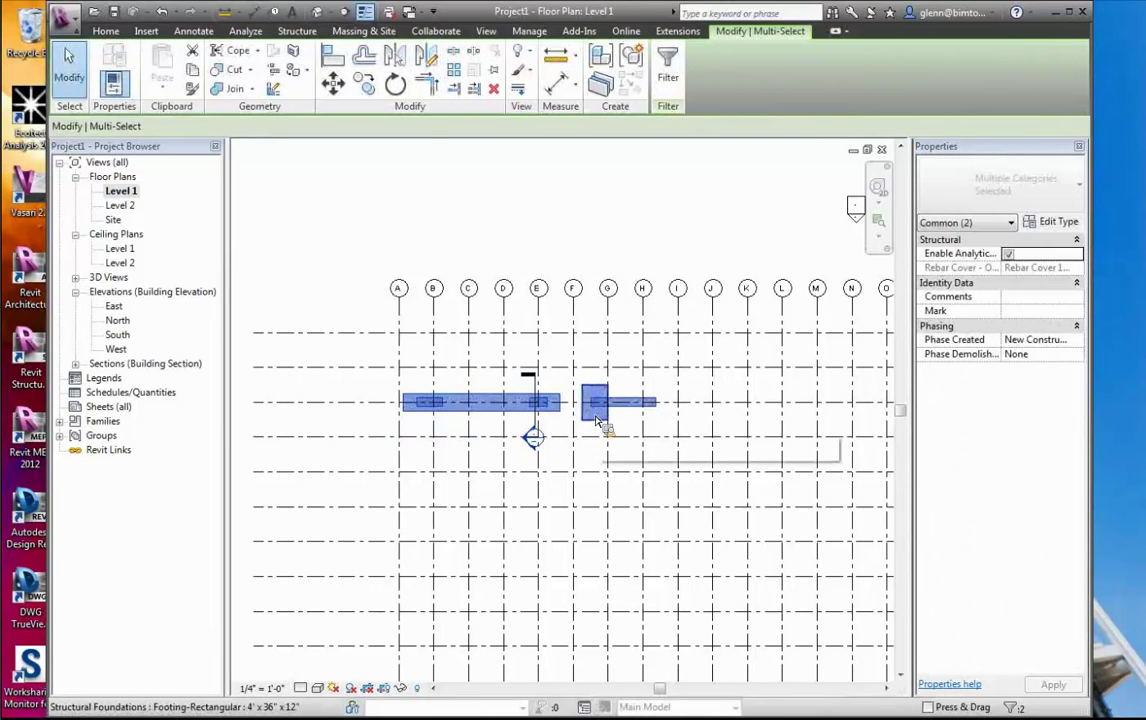
left_click(364, 86)
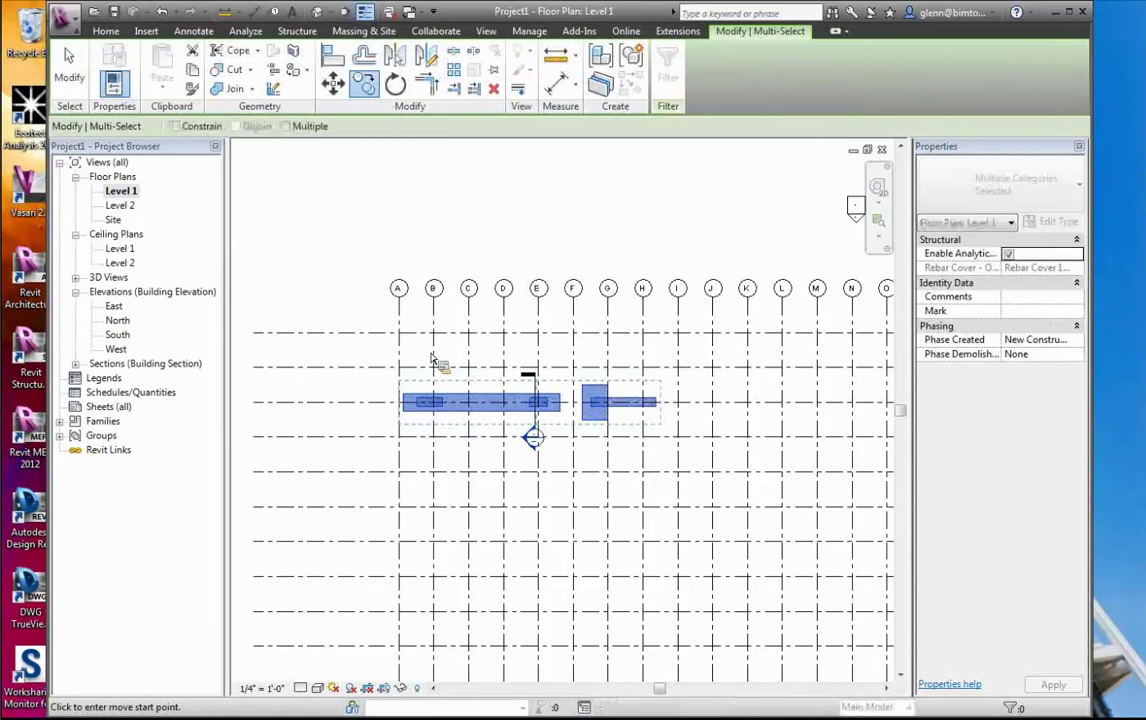
left_click(374, 398)
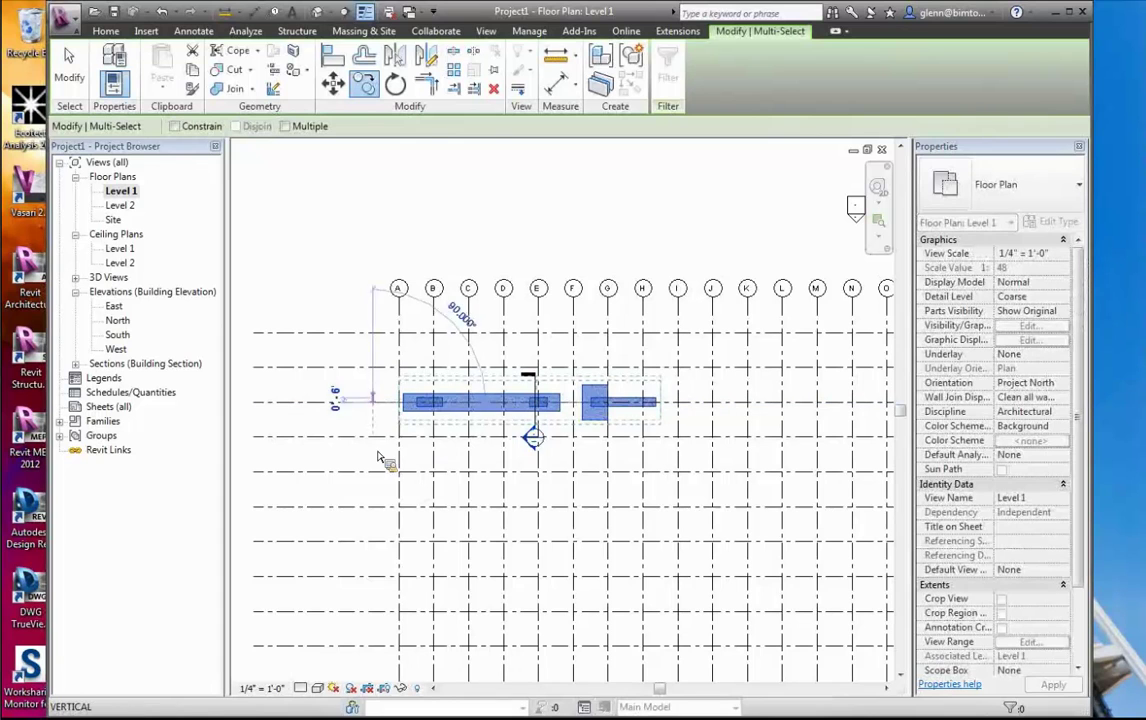
left_click(378, 512)
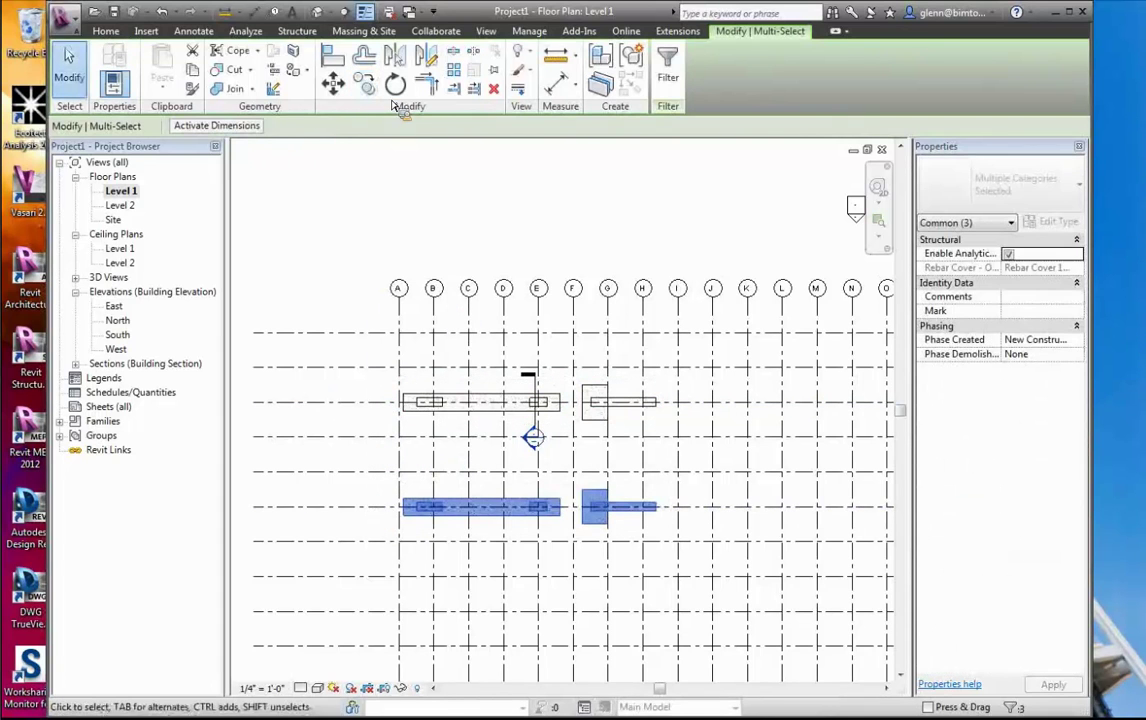
Copy the wall and footing set from grid line 6 onto grid line 9, and show the whole model in 3D
left_click(372, 93)
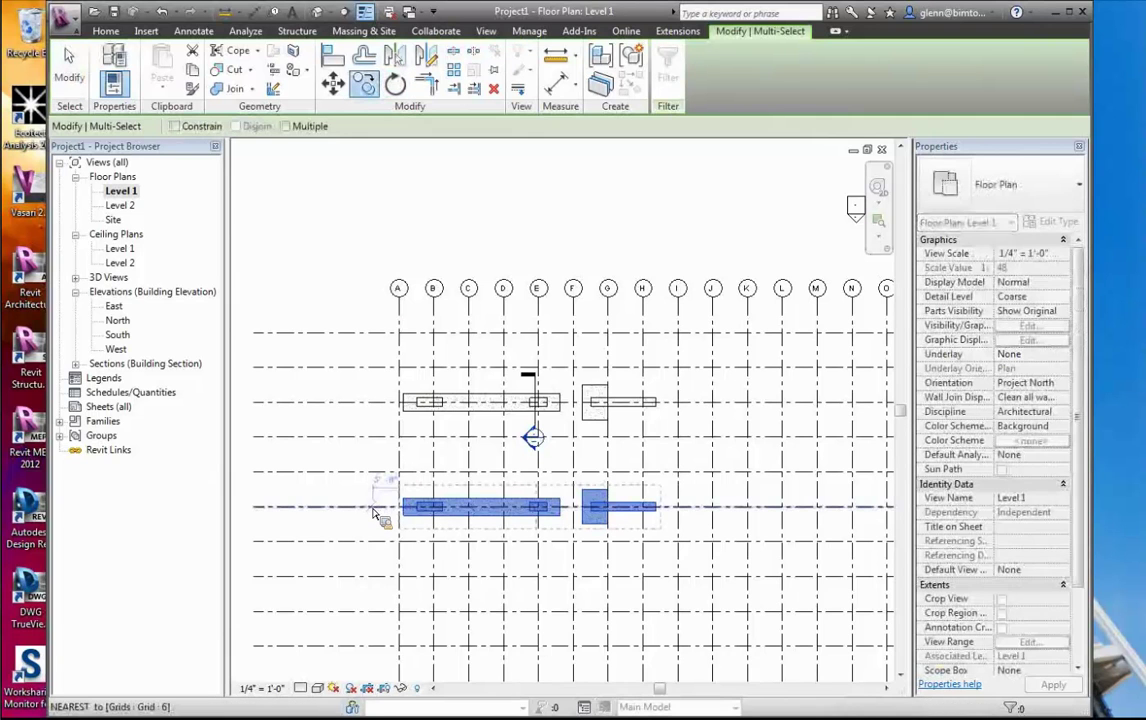
left_click(373, 512)
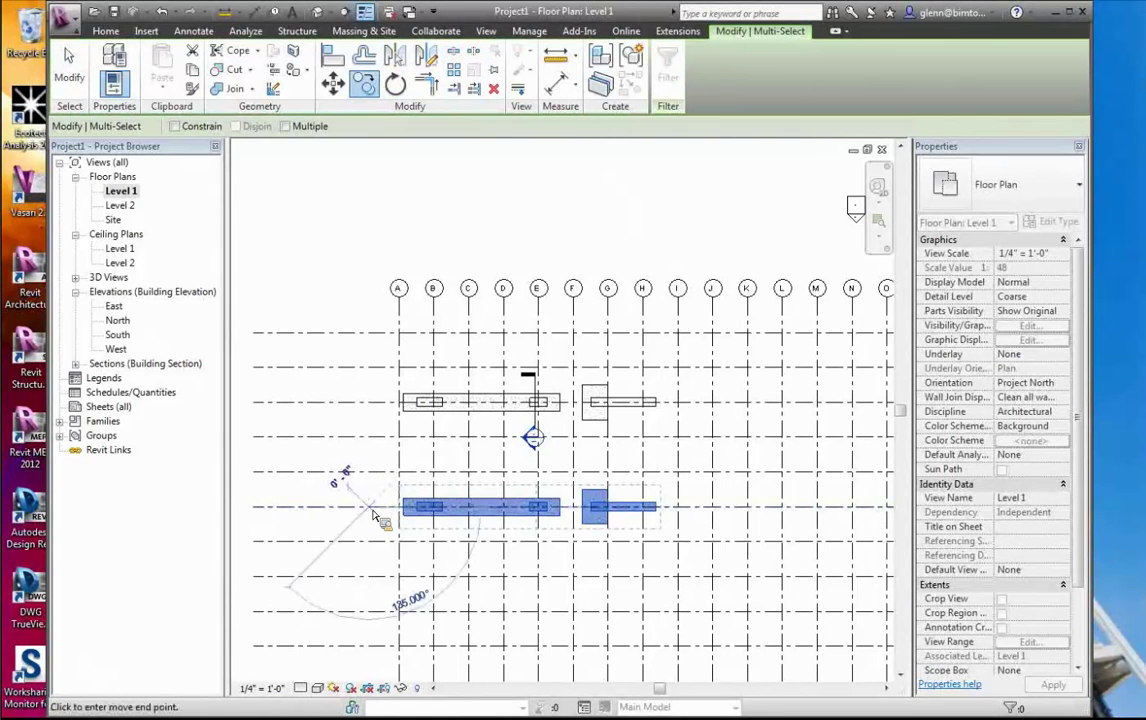
left_click(368, 617)
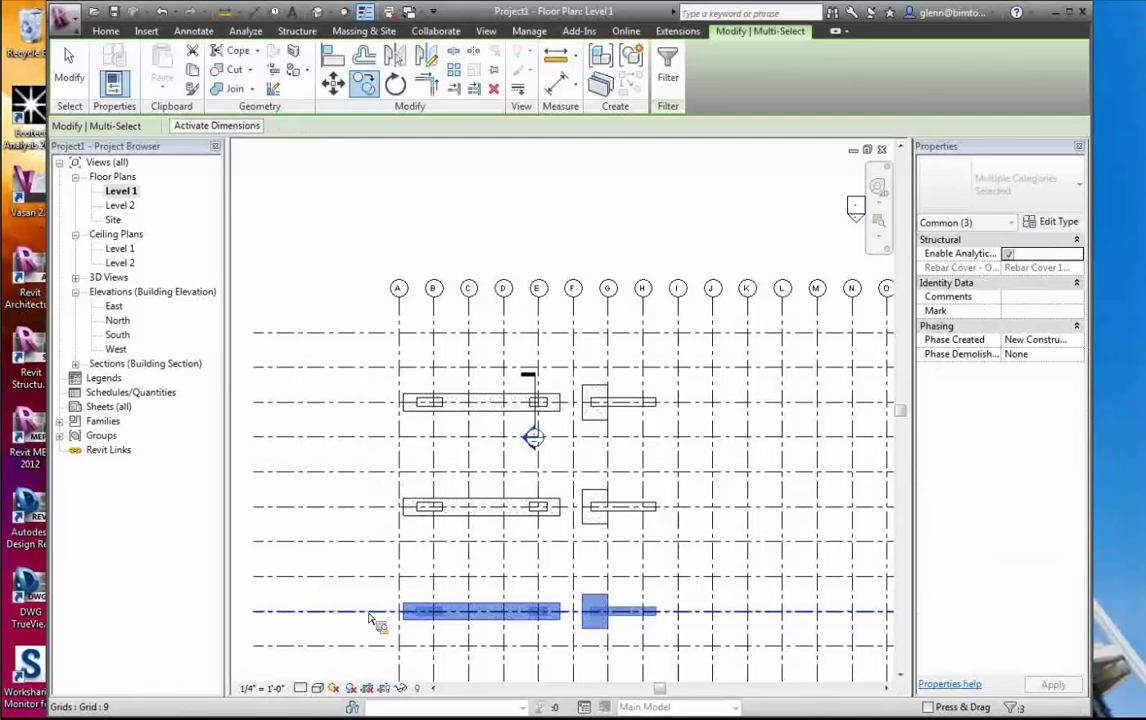
left_click(355, 211)
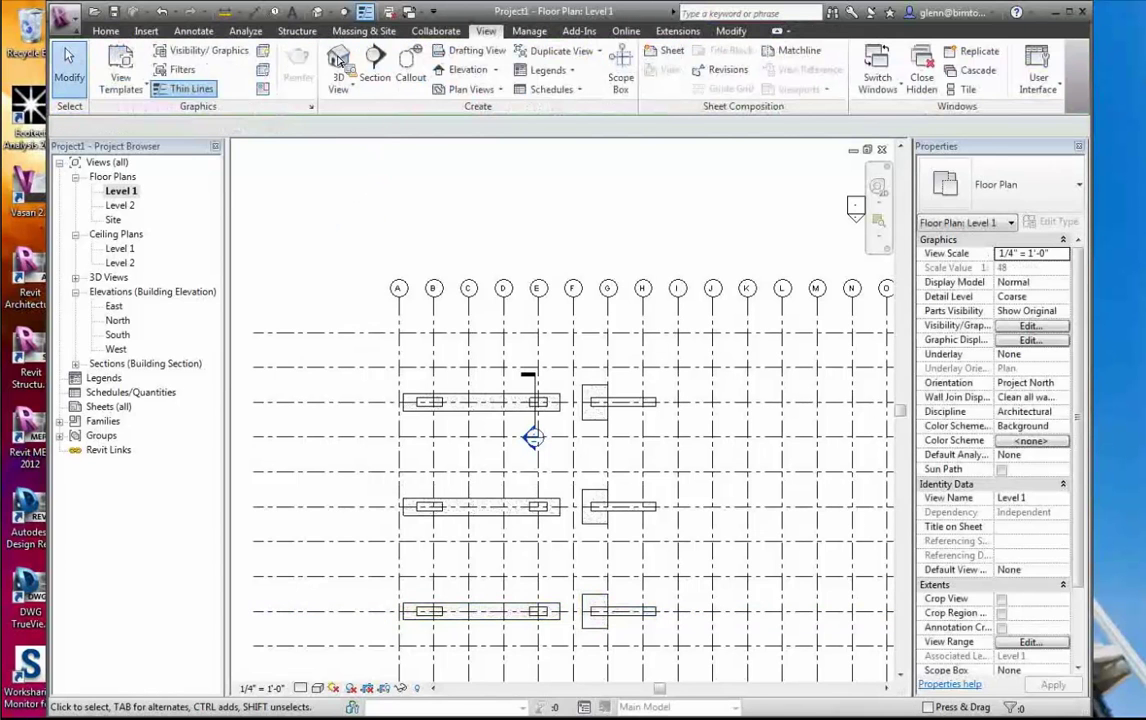
left_click(317, 13)
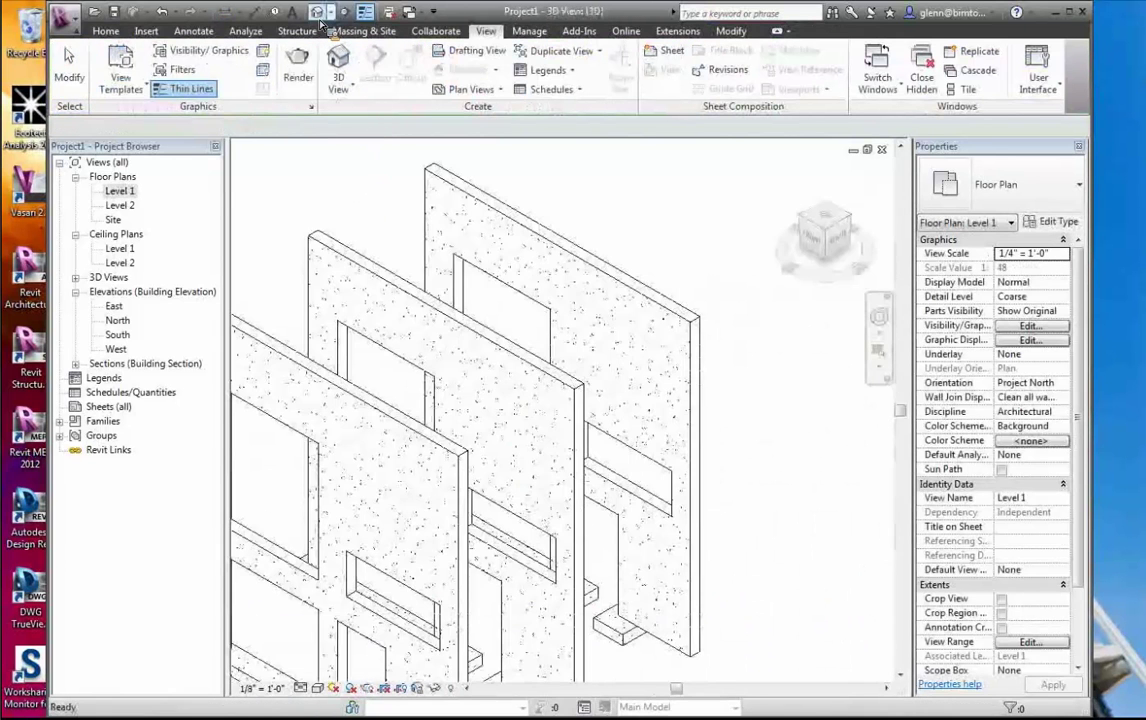
key("z")
key("a")
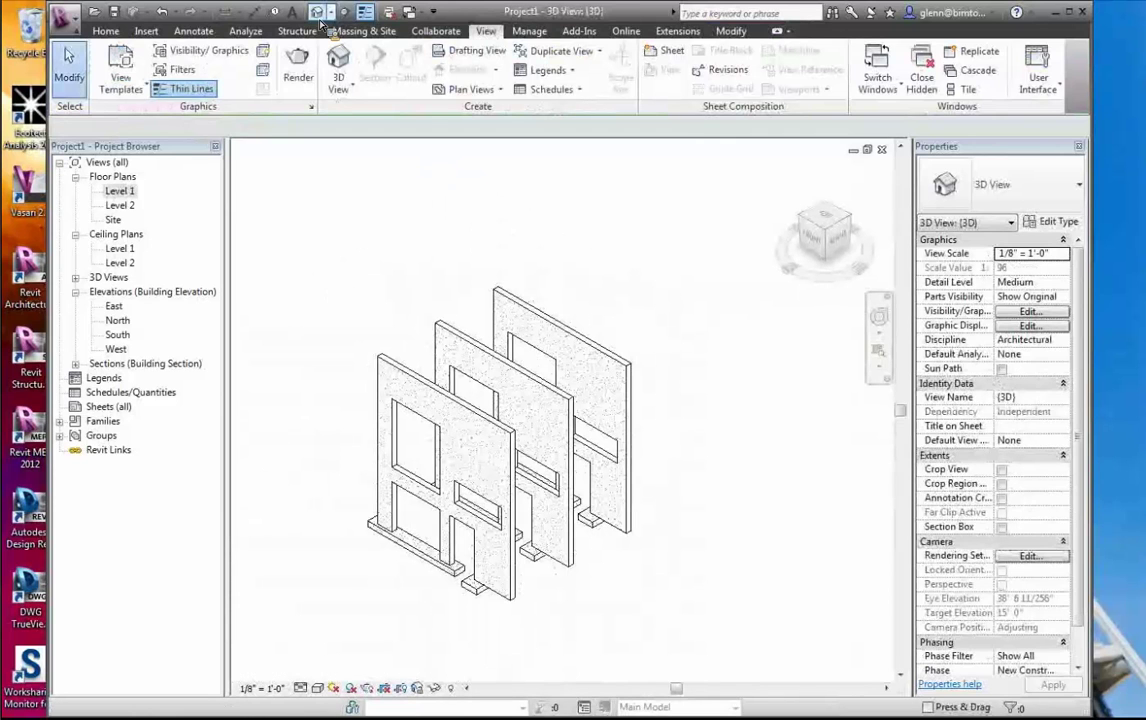
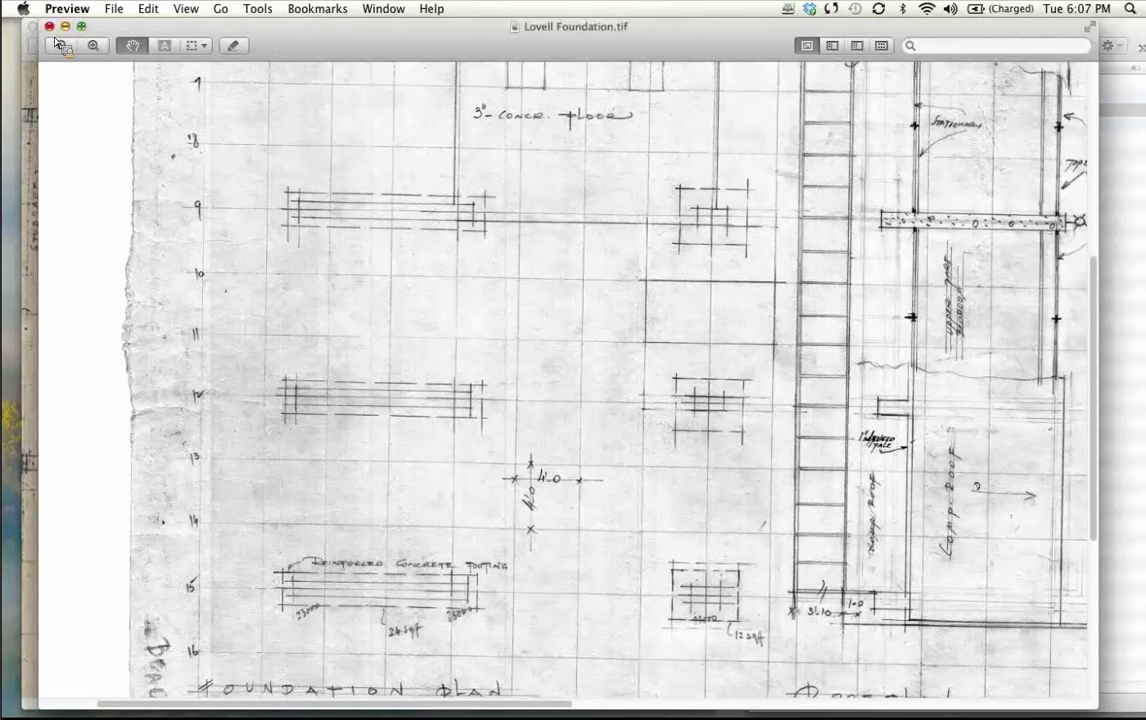
Switch to Preview, close the Lovell Foundation and Kings Road Floor Plan drawings, and open McAlmon Foundation.tif
left_click(50, 28)
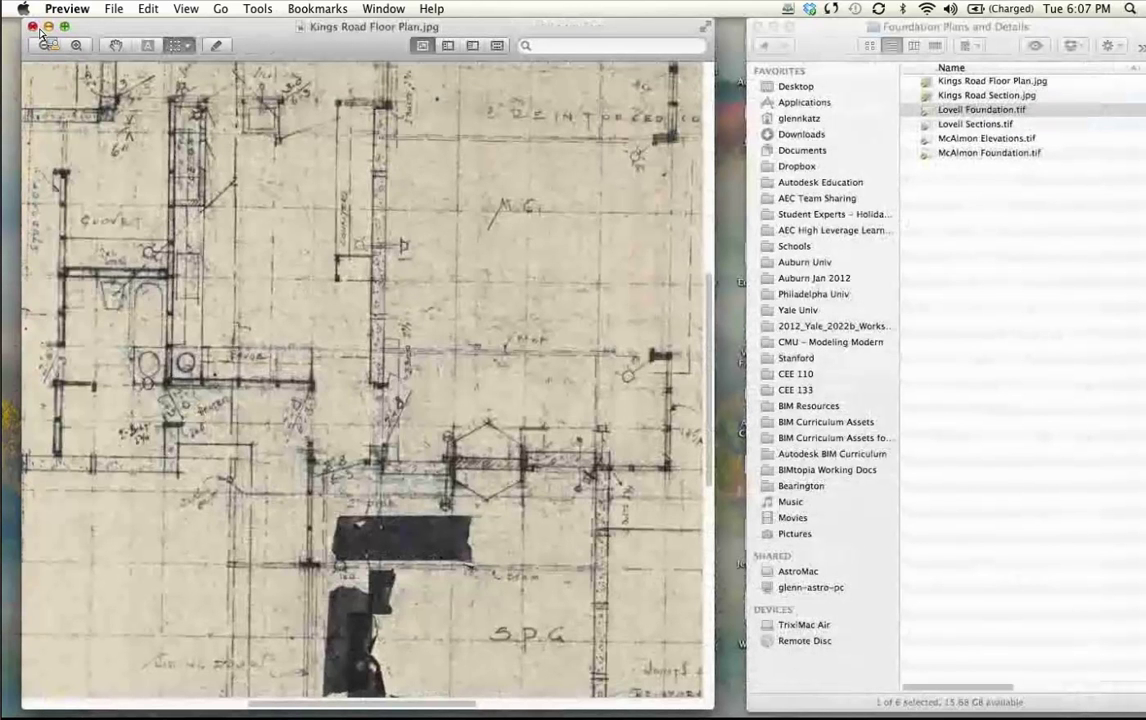
left_click(42, 30)
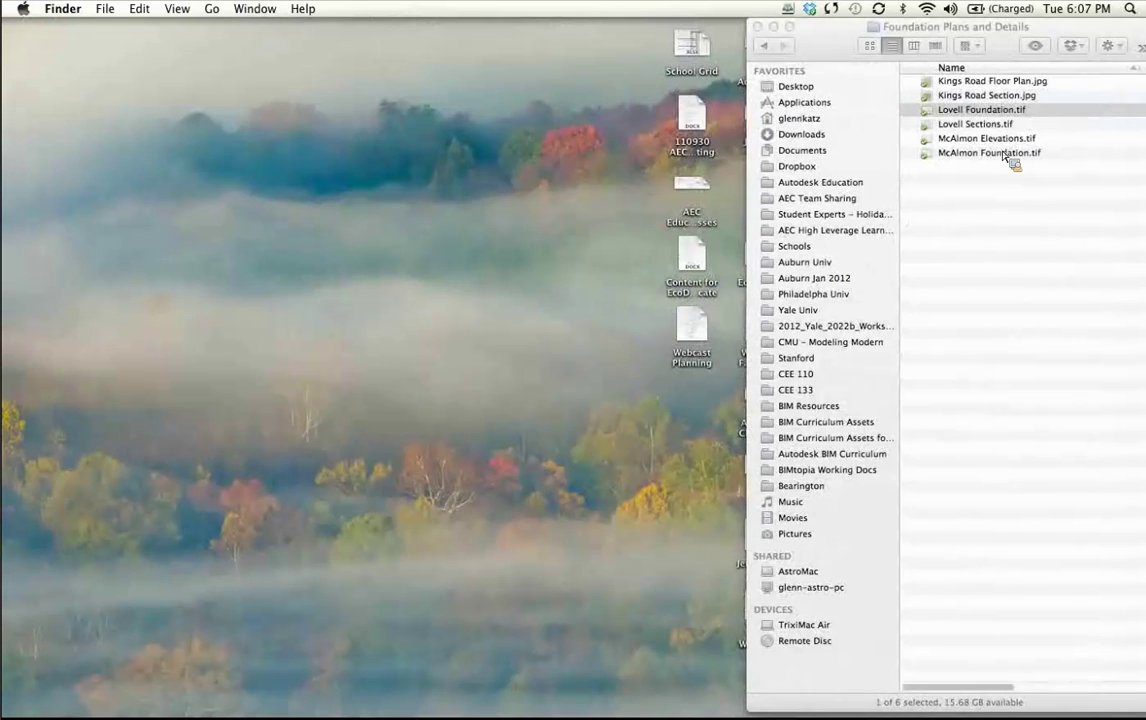
double_click(1004, 156)
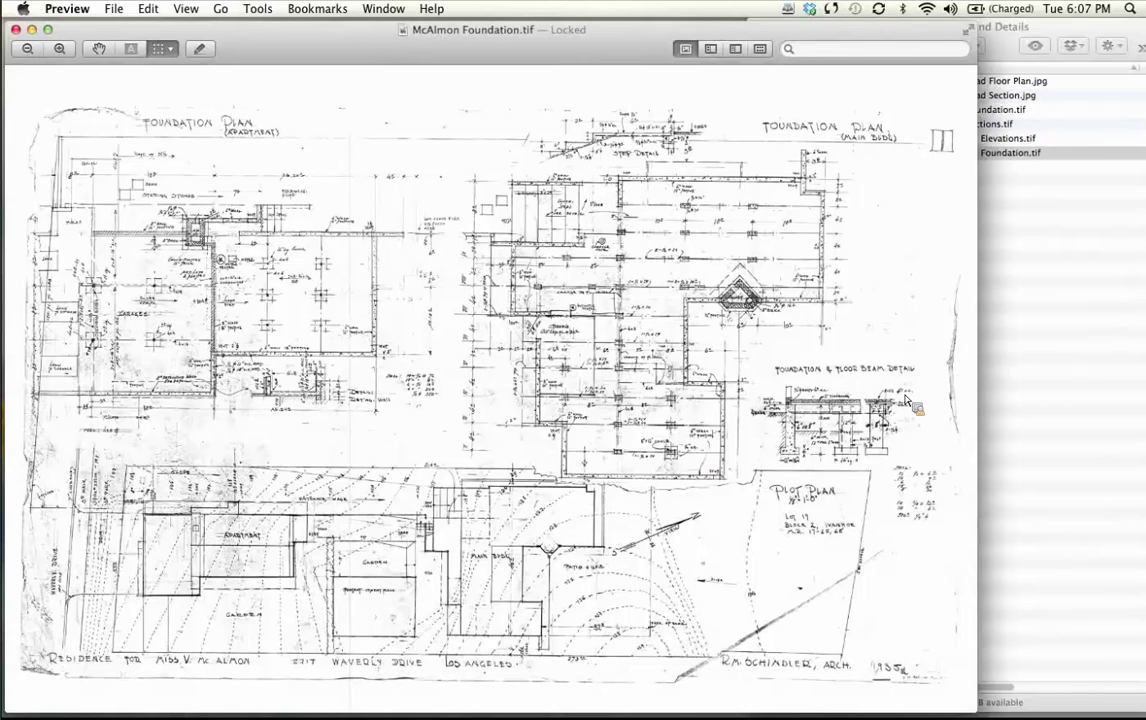
left_click(1047, 363)
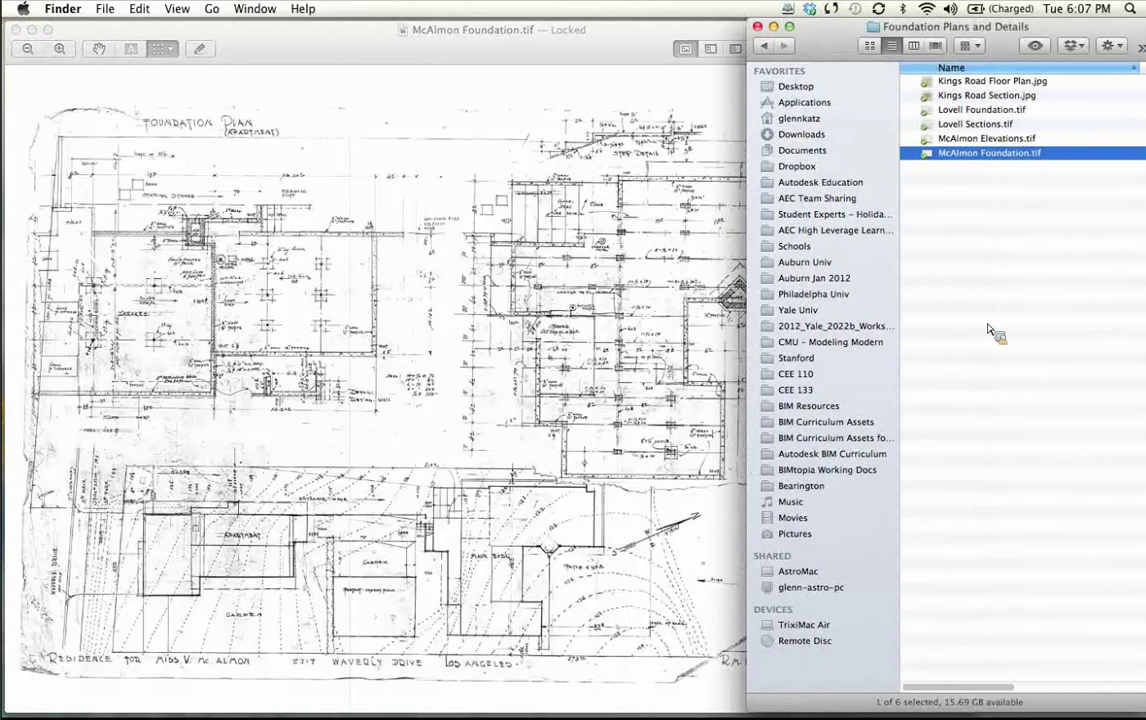
left_click(406, 167)
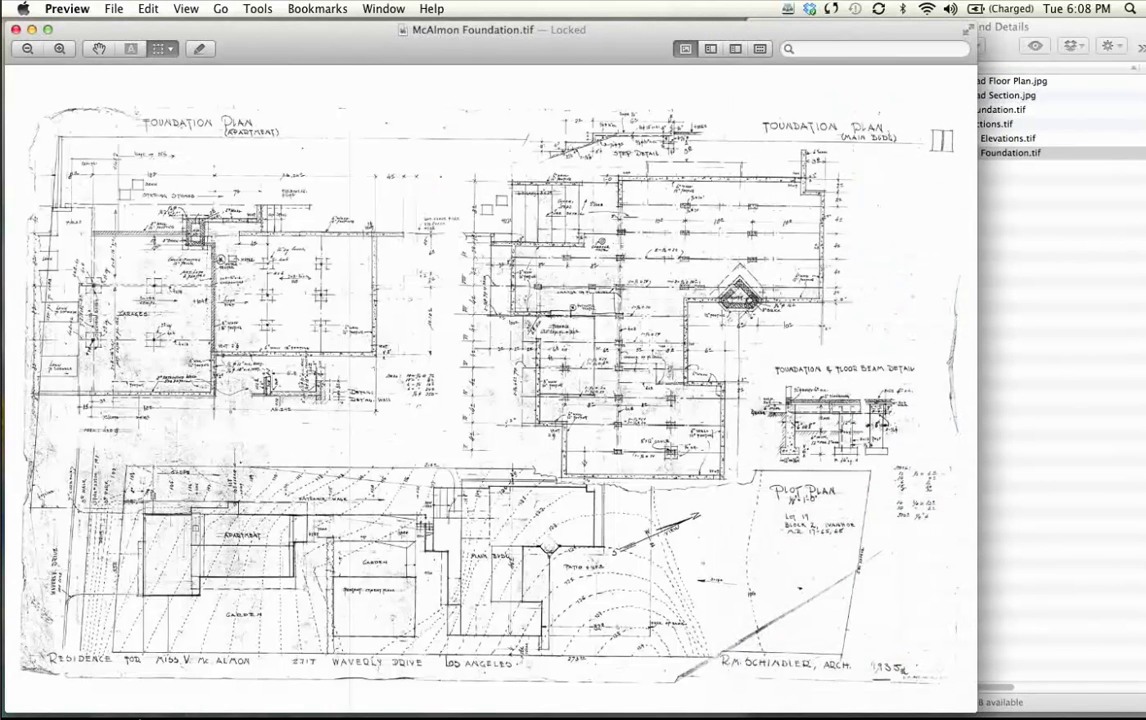
Examine the McAlmon main building foundation plan up close for wall thicknesses, footing widths, pier sizes and the foundation detail
mouse_move(135, 700)
left_click(60, 49)
left_click(63, 50)
left_click(63, 50)
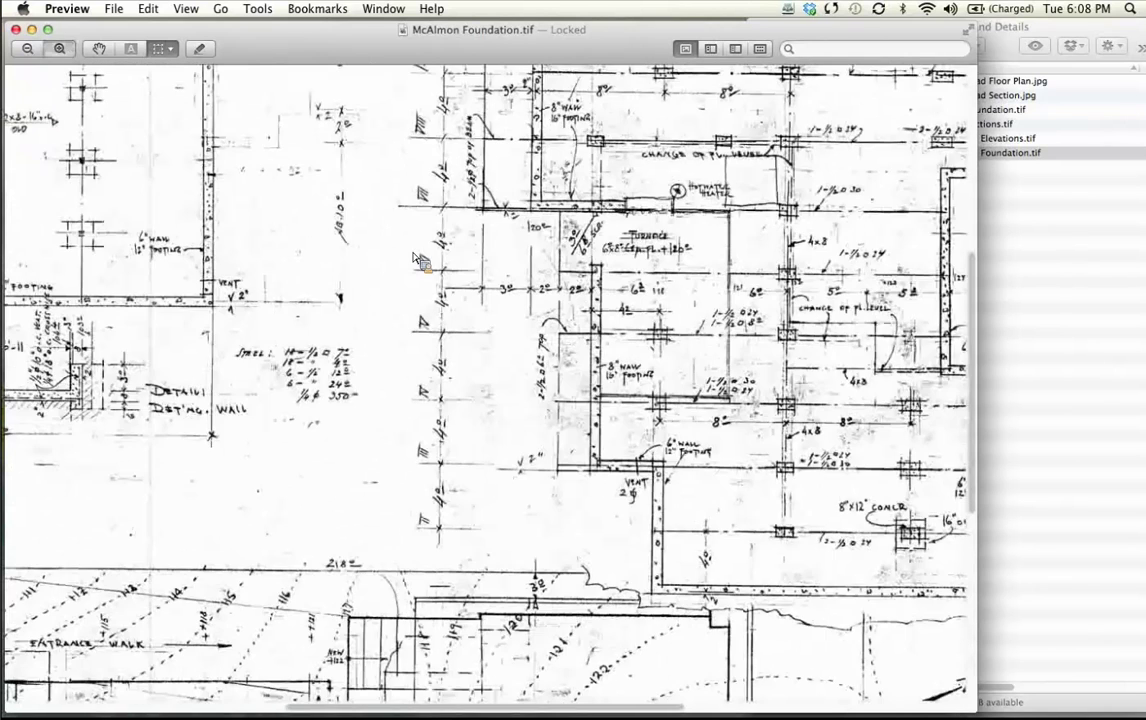
left_click(98, 48)
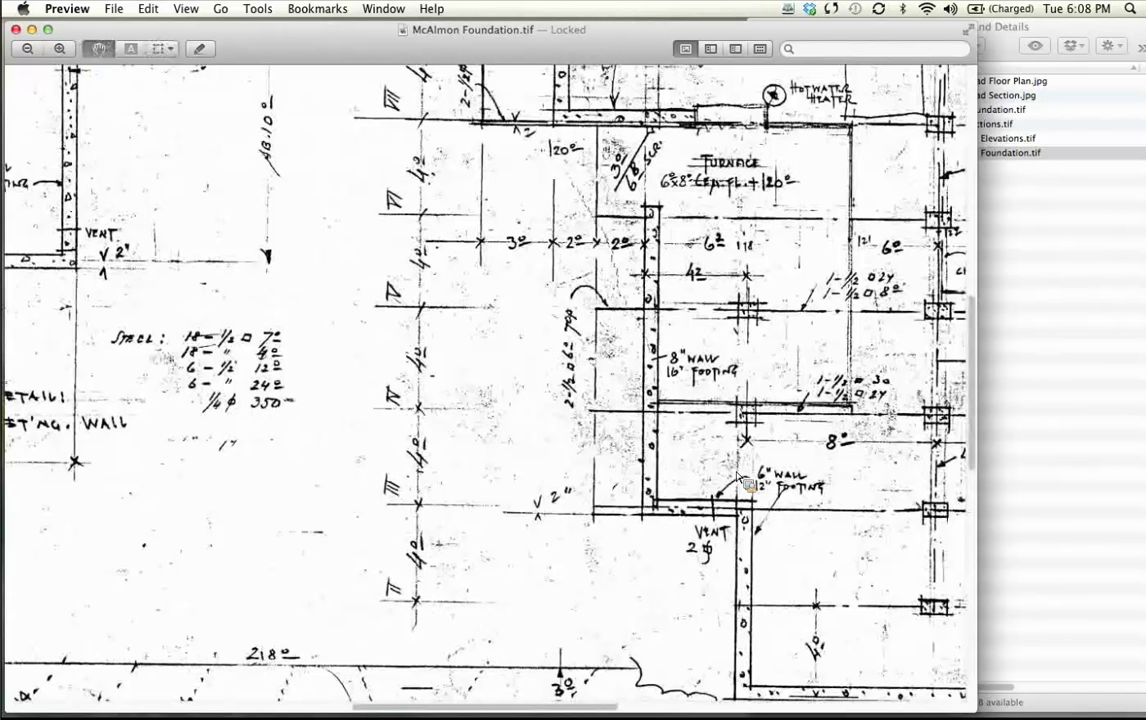
scroll(140, 300, "down", 2)
scroll(140, 300, "right", 4)
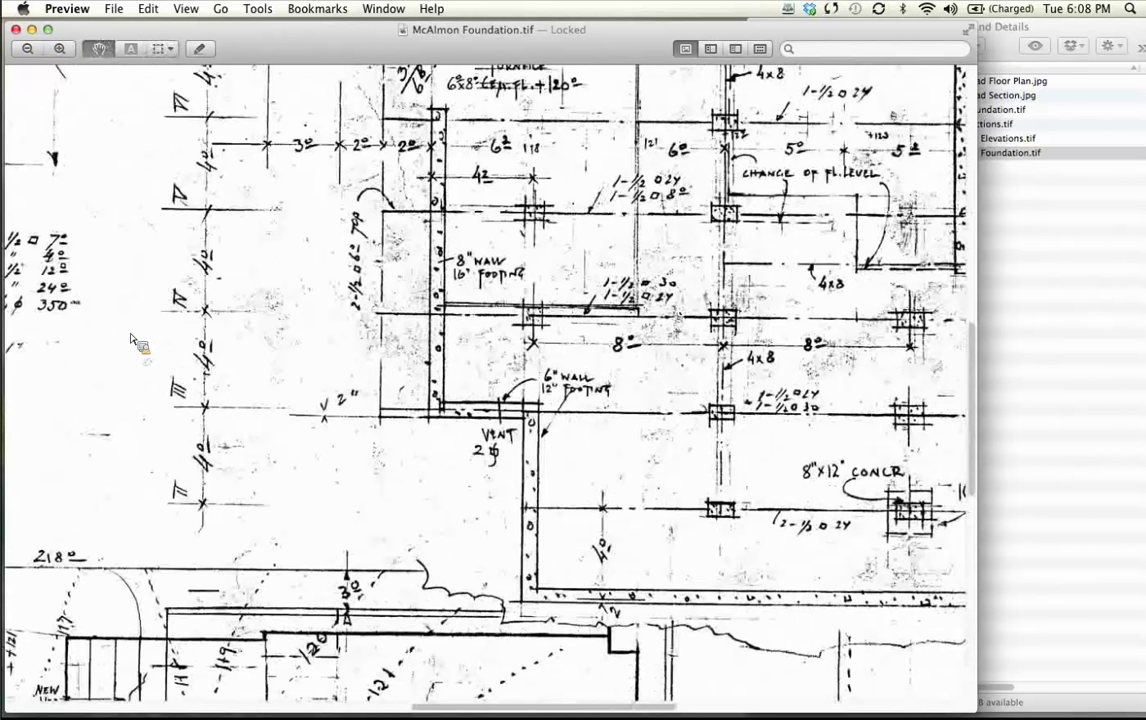
scroll(15, 350, "right", 5)
scroll(15, 350, "down", 1)
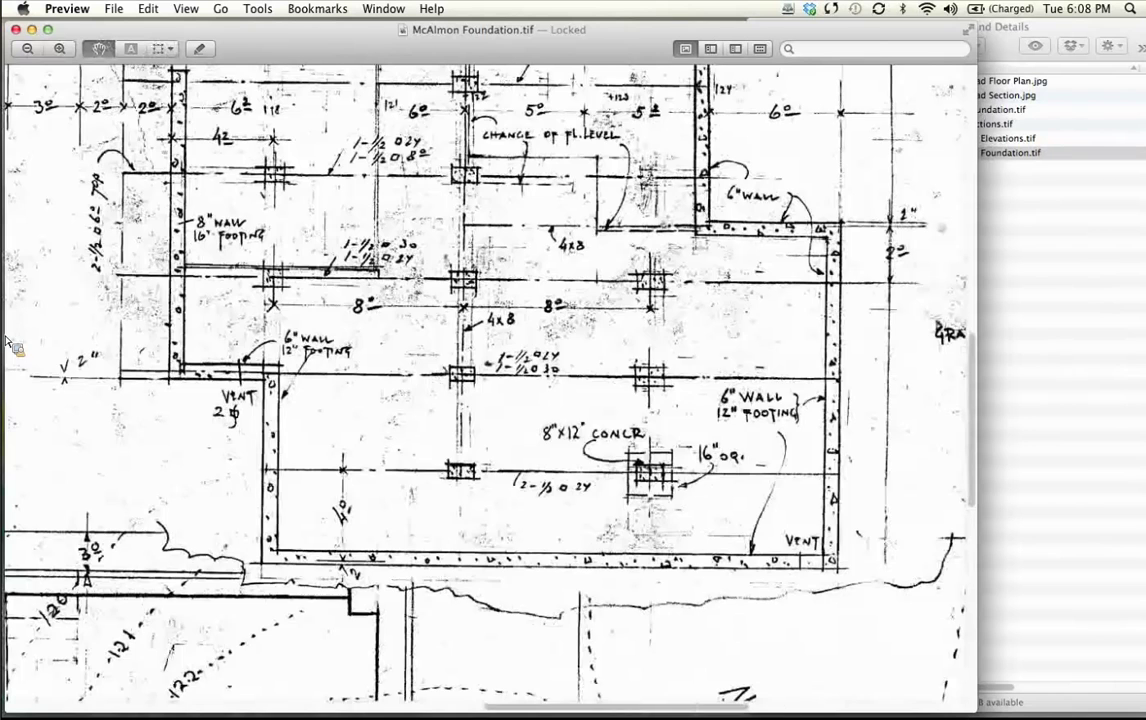
scroll(14, 346, "right", 5)
scroll(14, 346, "right", 1)
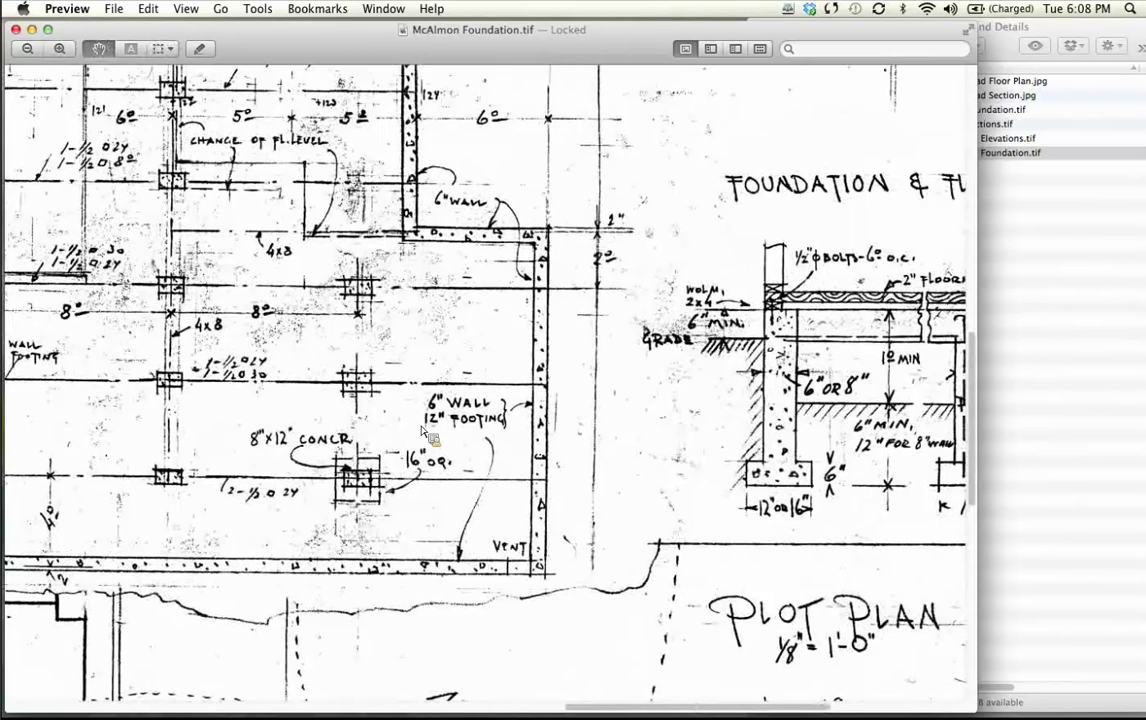
Examine the upper part of the McAlmon plan for the pier rows, ashpit, concrete steps and the perimeter wall and footing notes
scroll(430, 540, "up", 5)
scroll(430, 540, "left", 3)
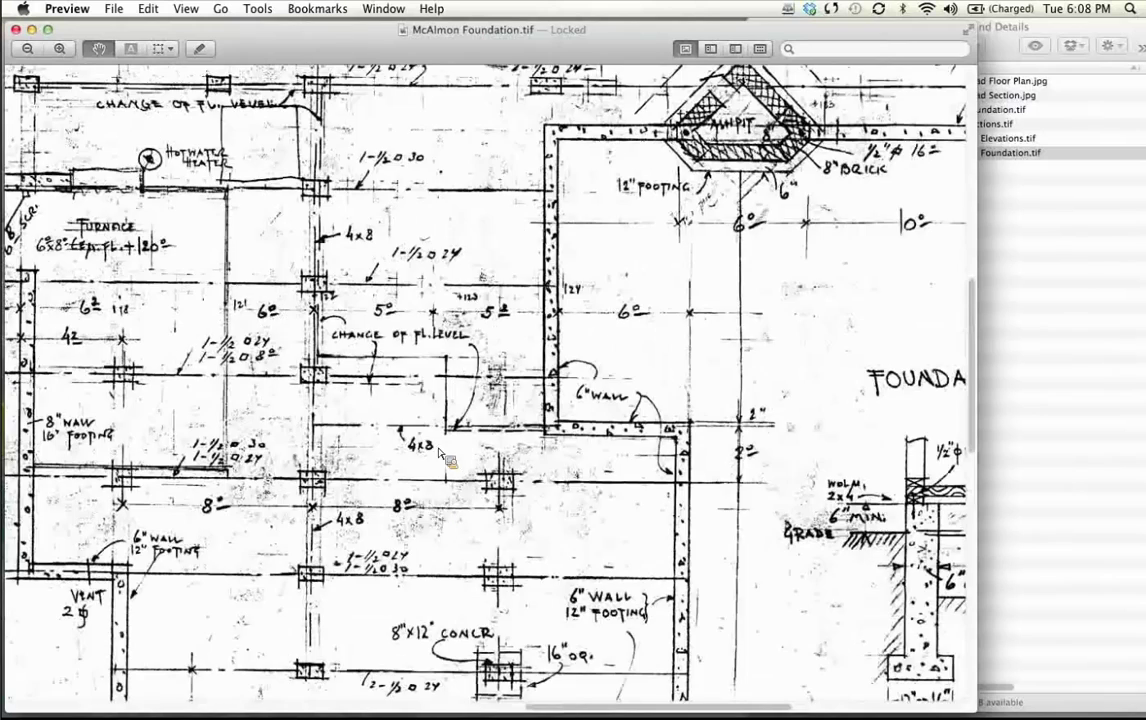
scroll(380, 518, "up", 5)
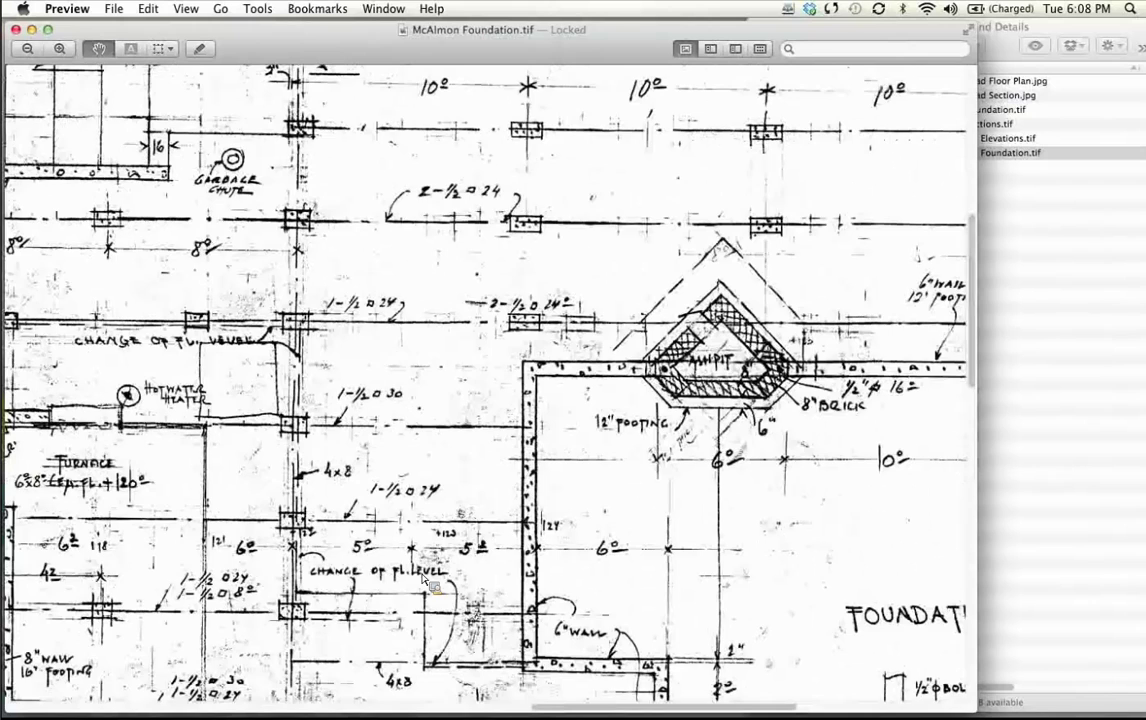
scroll(400, 370, "up", 3)
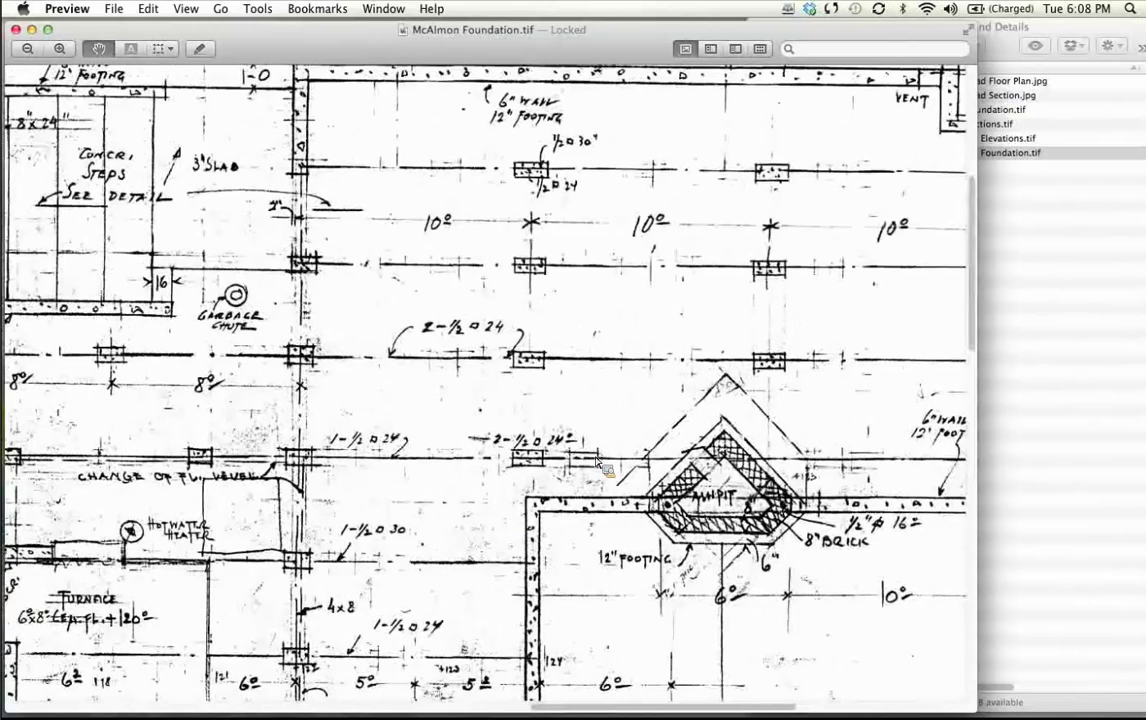
scroll(694, 139, "up", 3)
scroll(690, 145, "down", 1)
scroll(690, 145, "left", 3)
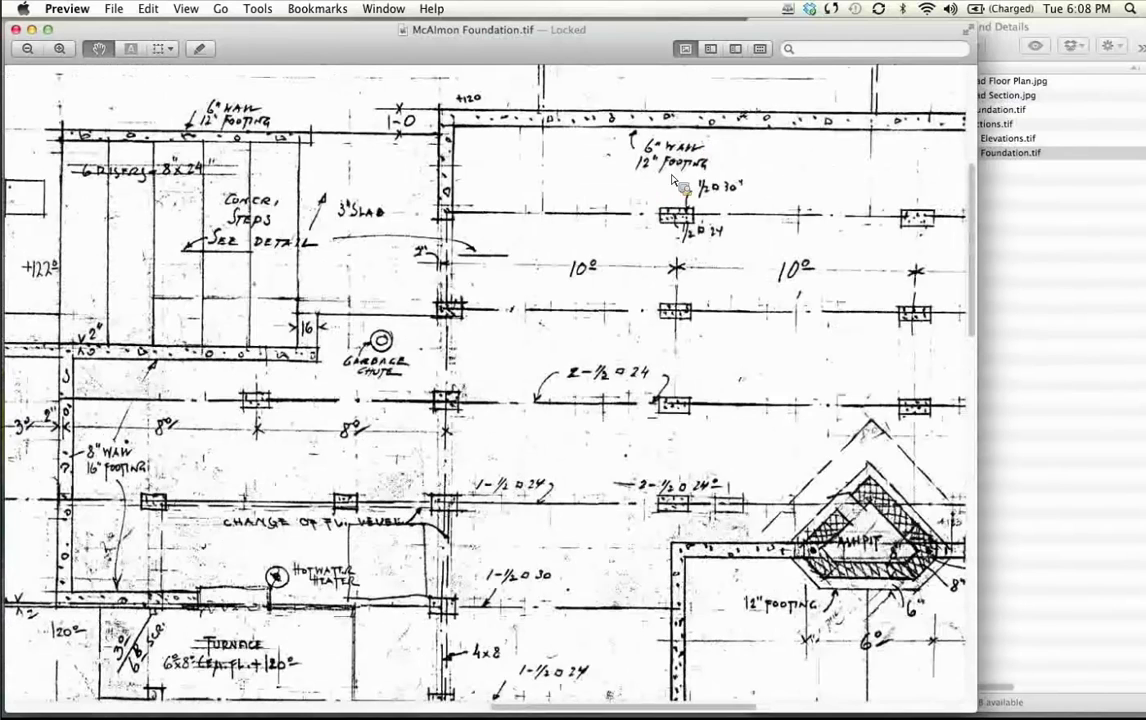
scroll(560, 365, "down", 2)
scroll(560, 365, "left", 3)
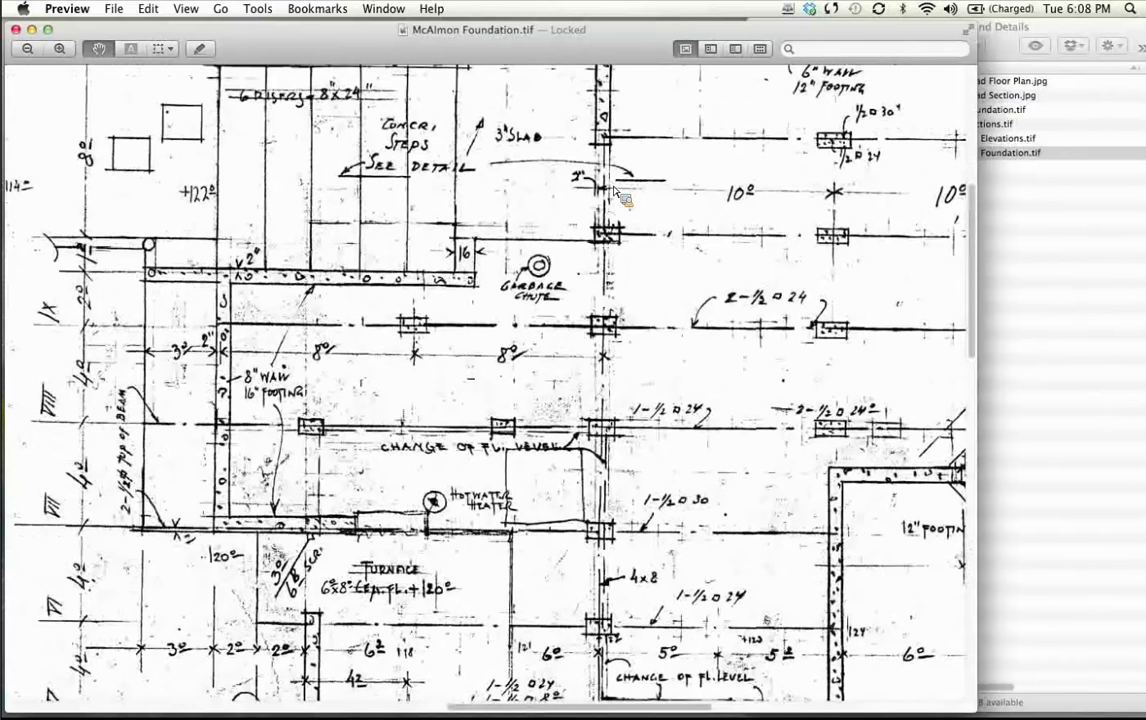
Trace the walls from the furnace room past the vents and back to the ashpit, comparing footing notes, pier positions and grid spacing
scroll(477, 360, "down", 5)
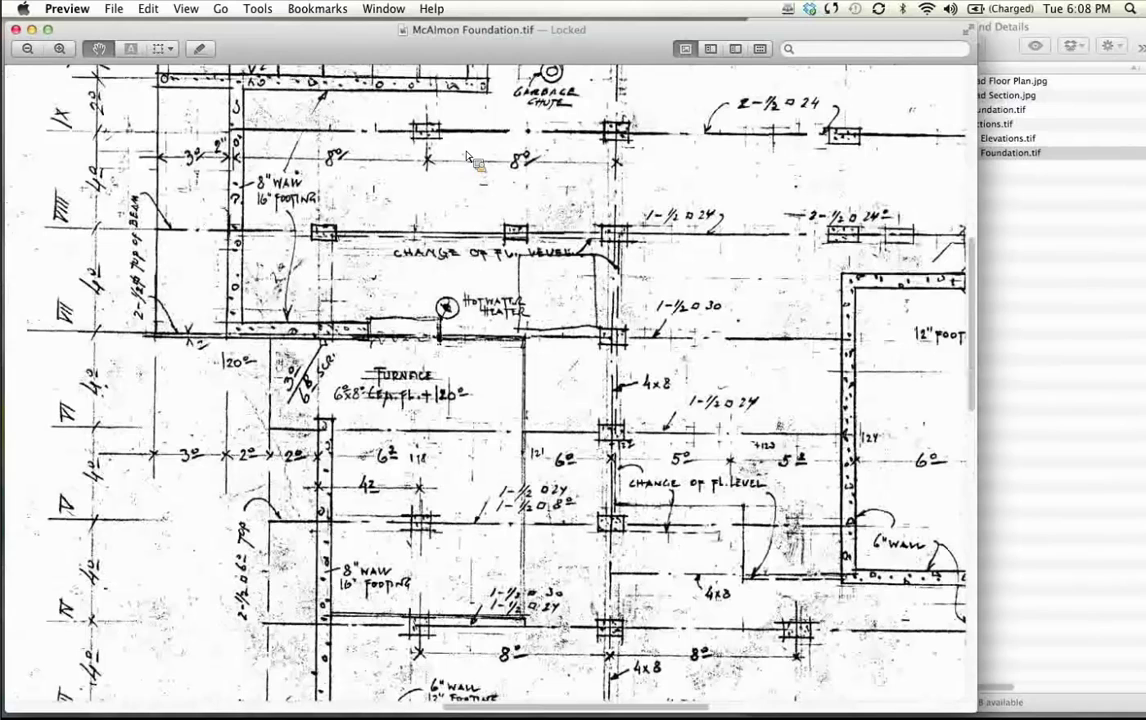
scroll(425, 145, "left", 1)
scroll(484, 287, "down", 5)
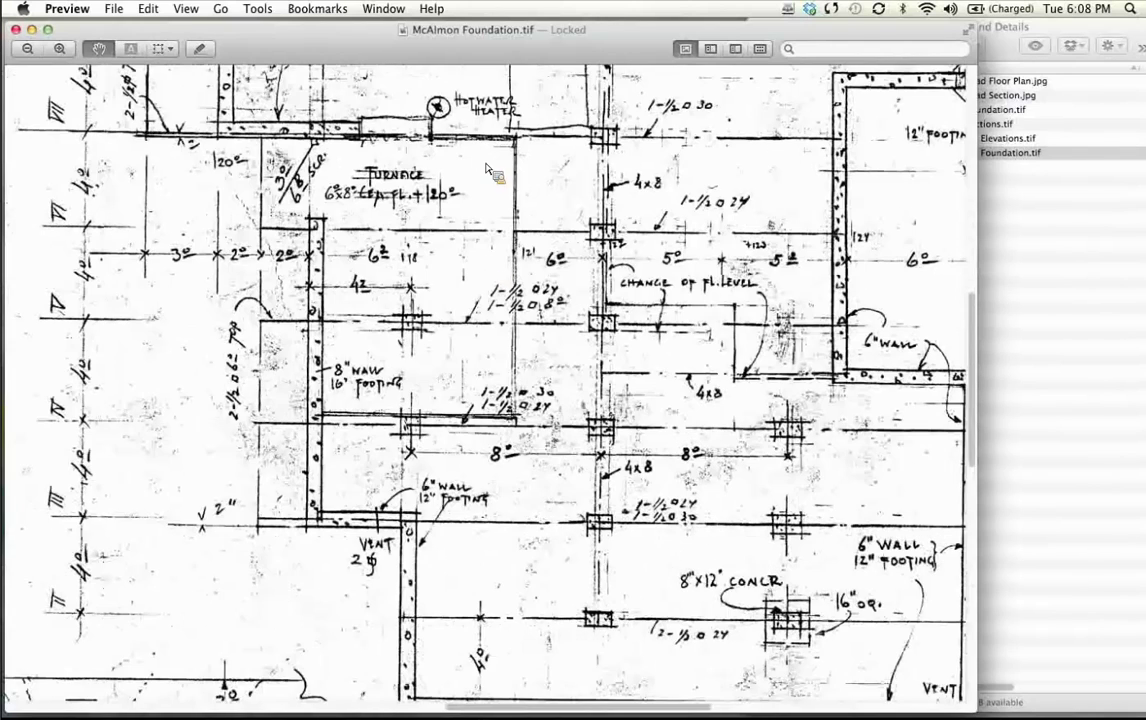
scroll(442, 150, "down", 1)
scroll(442, 378, "down", 4)
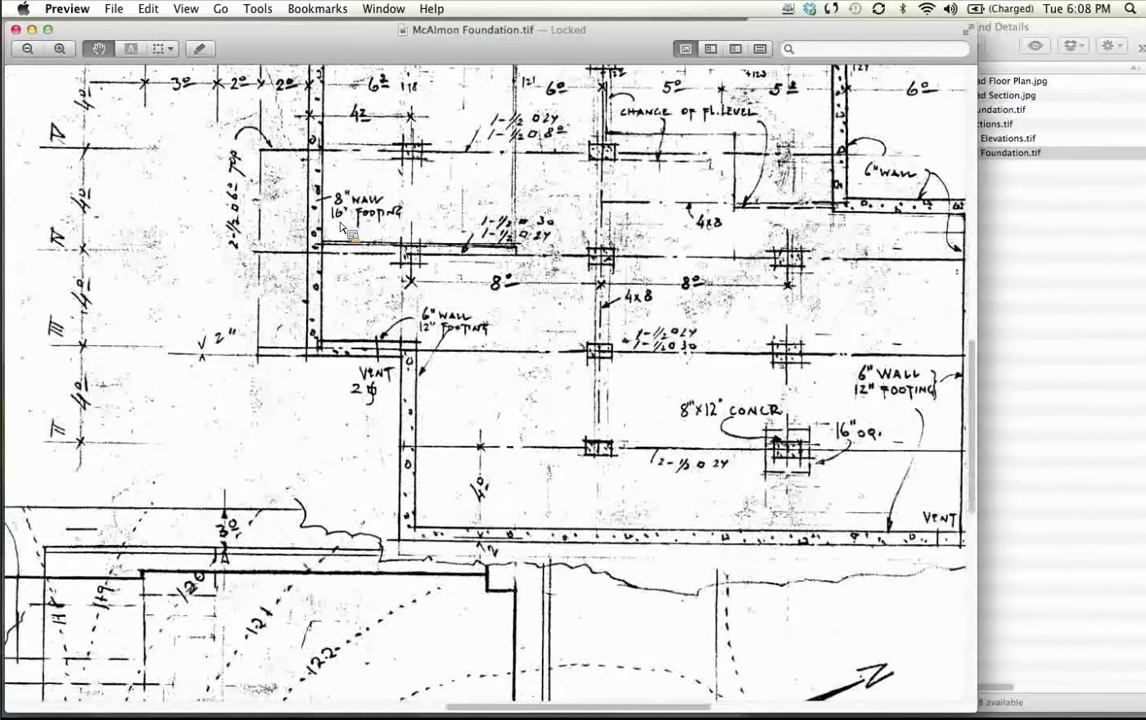
scroll(338, 228, "up", 1)
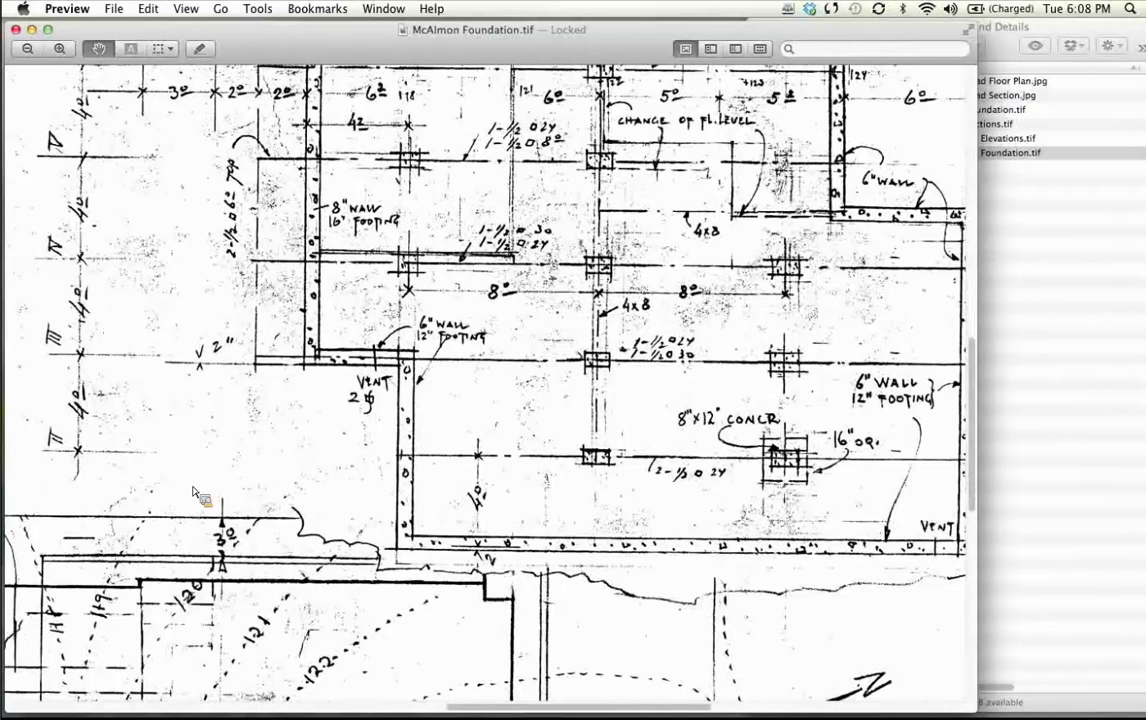
scroll(120, 488, "up", 5)
scroll(120, 488, "right", 5)
scroll(20, 600, "up", 3)
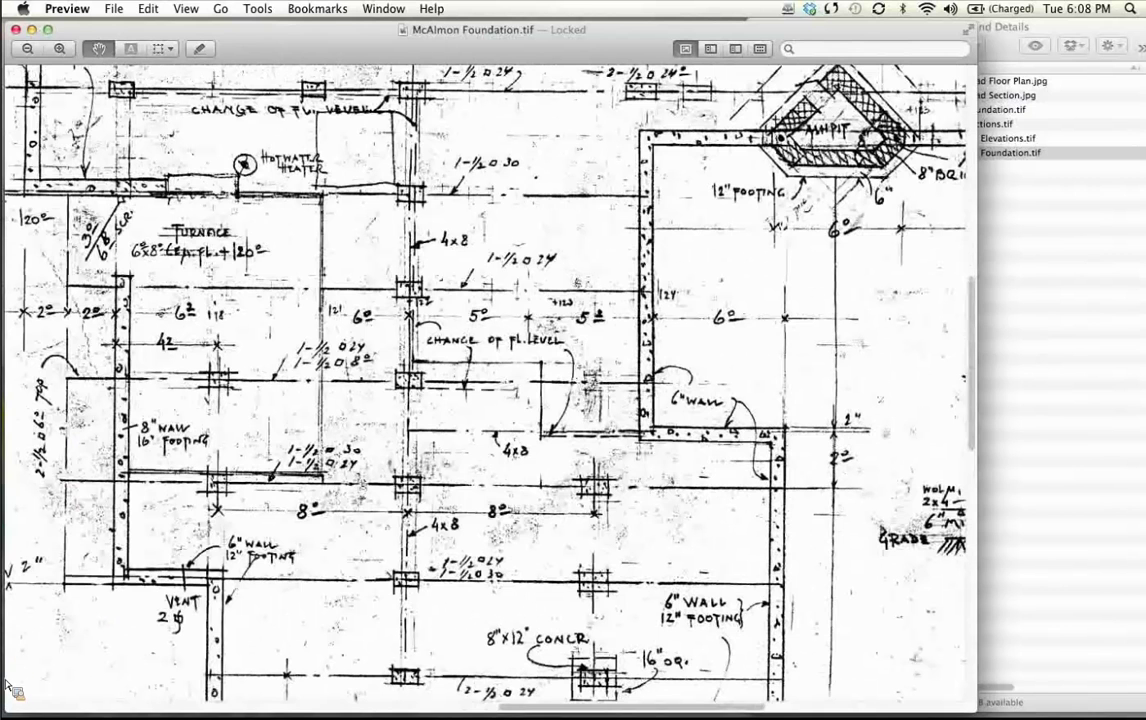
scroll(440, 380, "up", 2)
scroll(440, 380, "right", 2)
scroll(488, 380, "up", 4)
scroll(488, 380, "right", 5)
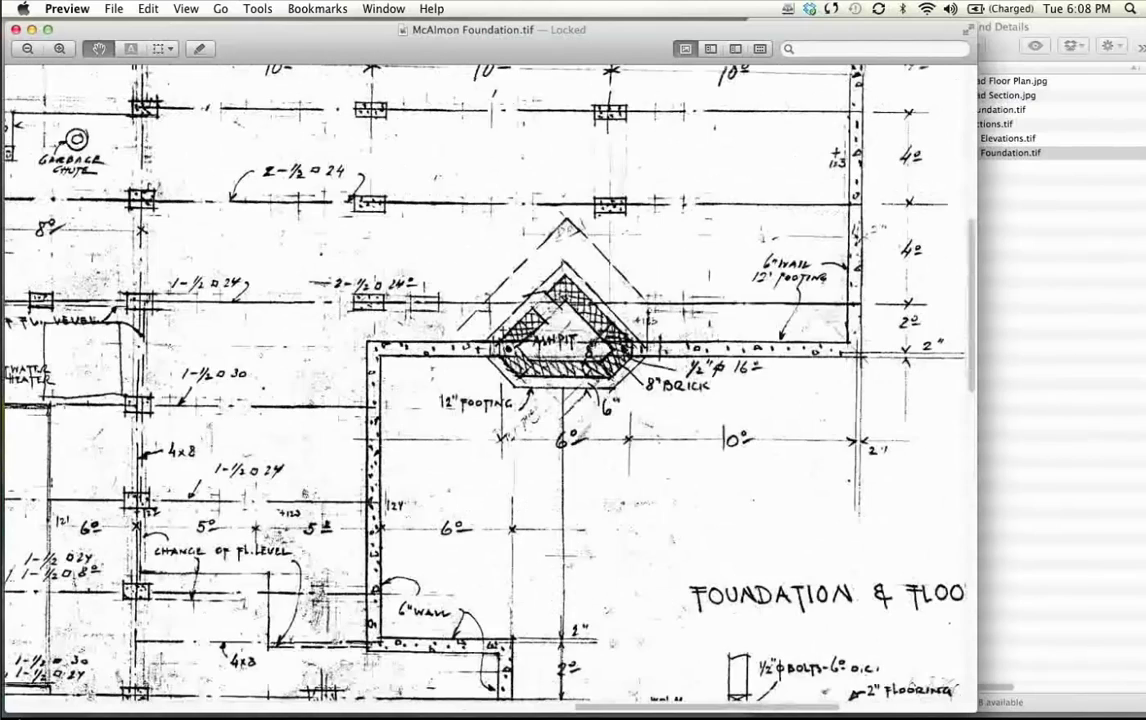
Examine the McAlmon foundation plan's walls, footings and post spacing, and the Foundation & Floor Beam Detail
scroll(190, 640, "up", 3)
scroll(140, 505, "up", 3)
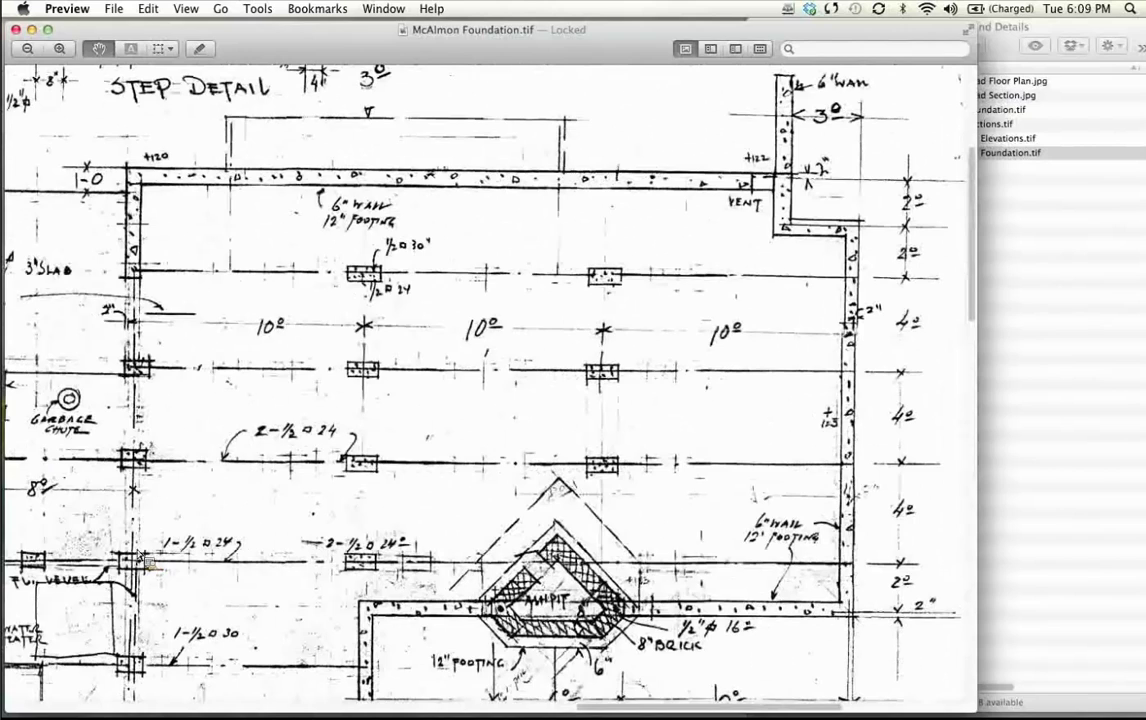
scroll(66, 452, "down", 3)
scroll(66, 452, "left", 3)
scroll(62, 440, "down", 1)
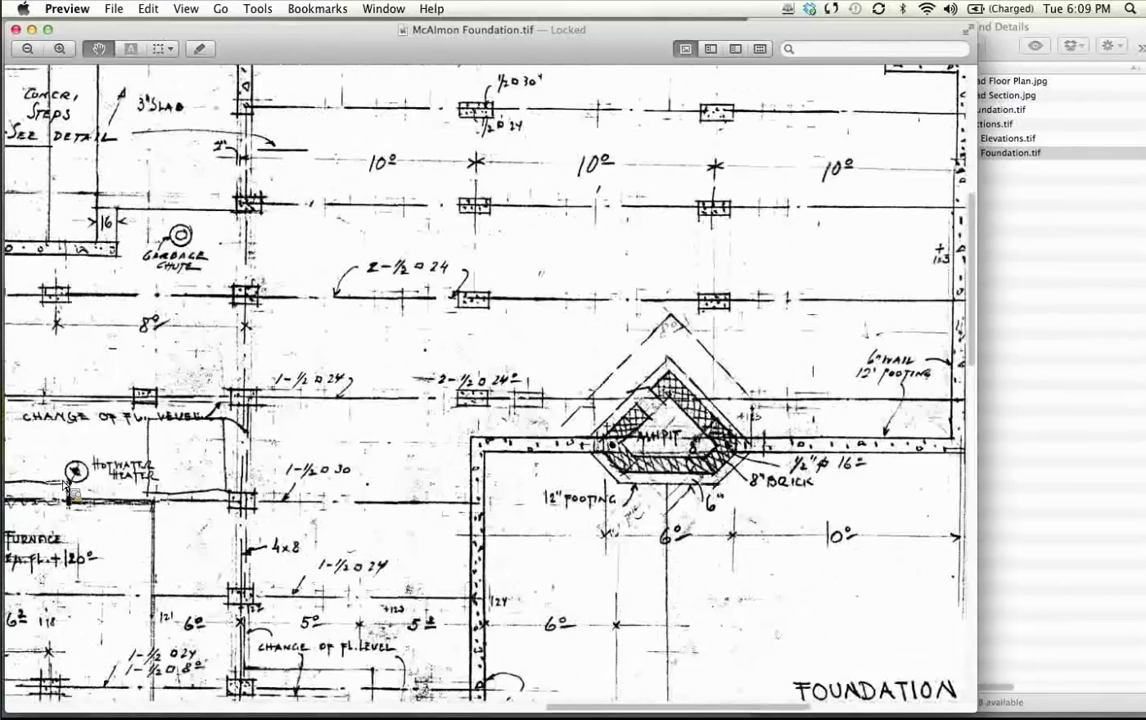
scroll(66, 487, "down", 2)
scroll(66, 487, "right", 2)
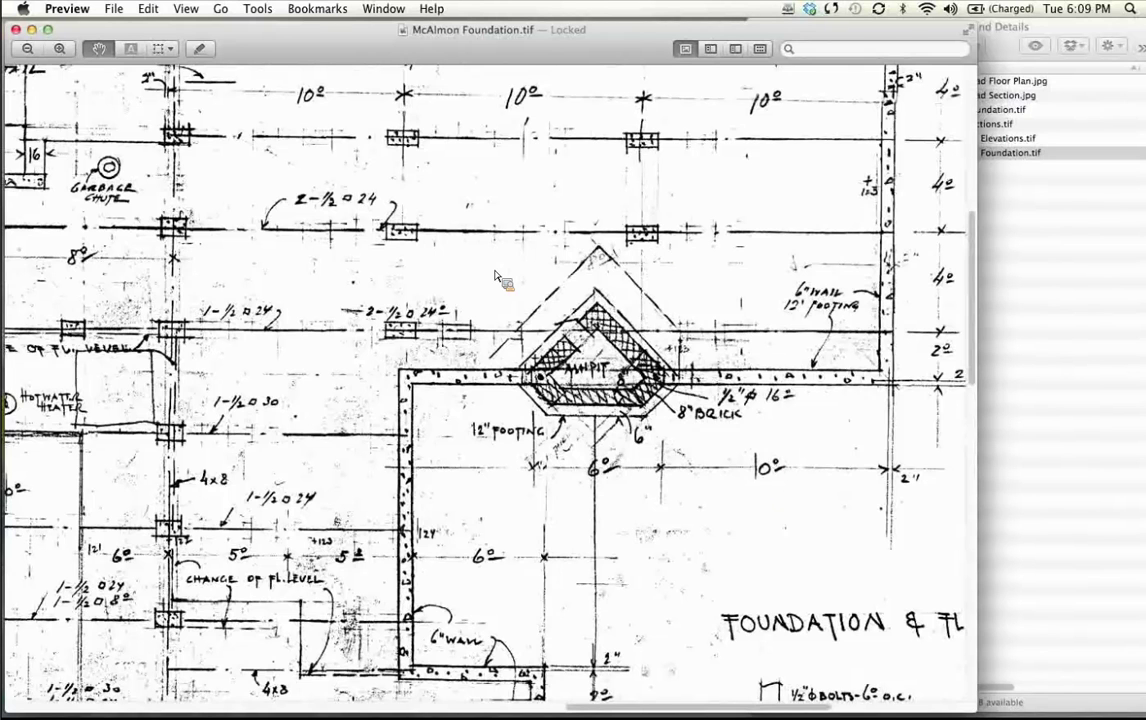
scroll(465, 195, "down", 5)
scroll(465, 195, "right", 6)
scroll(460, 190, "down", 3)
scroll(460, 190, "right", 2)
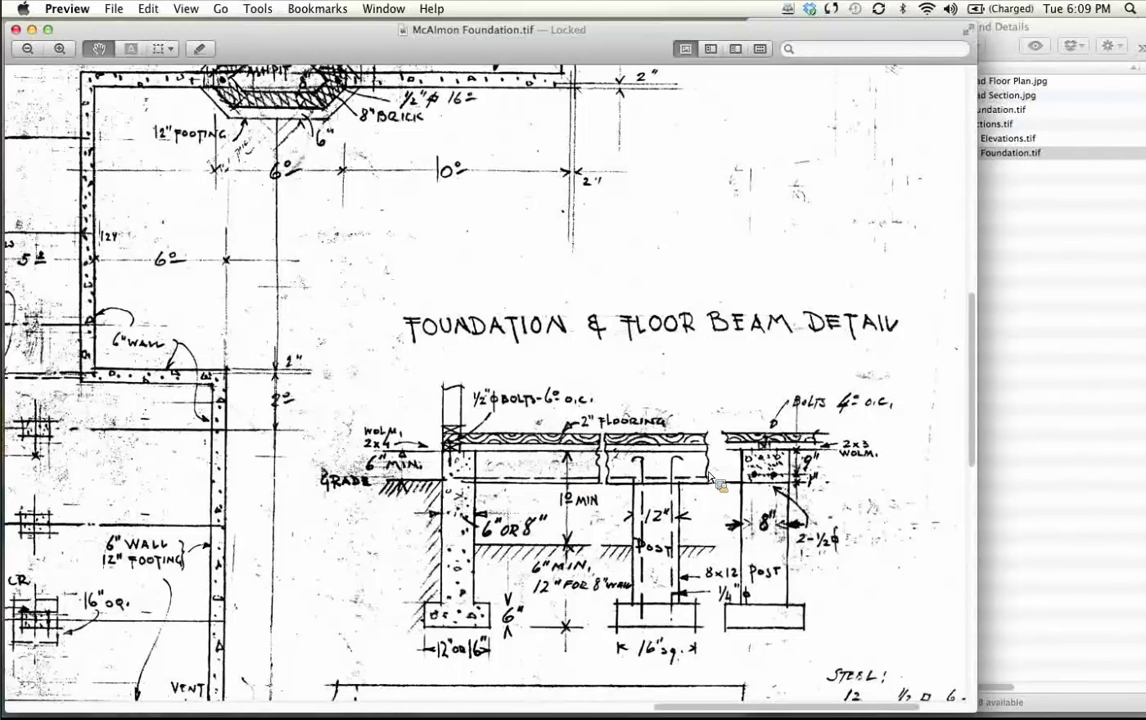
Switch to Revit and open 48_327_Topo_McAlmon.rvt from the Revit topo plans folder of CMU - Modeling Modern
left_click(1030, 478)
left_click(572, 308)
mouse_move(318, 716)
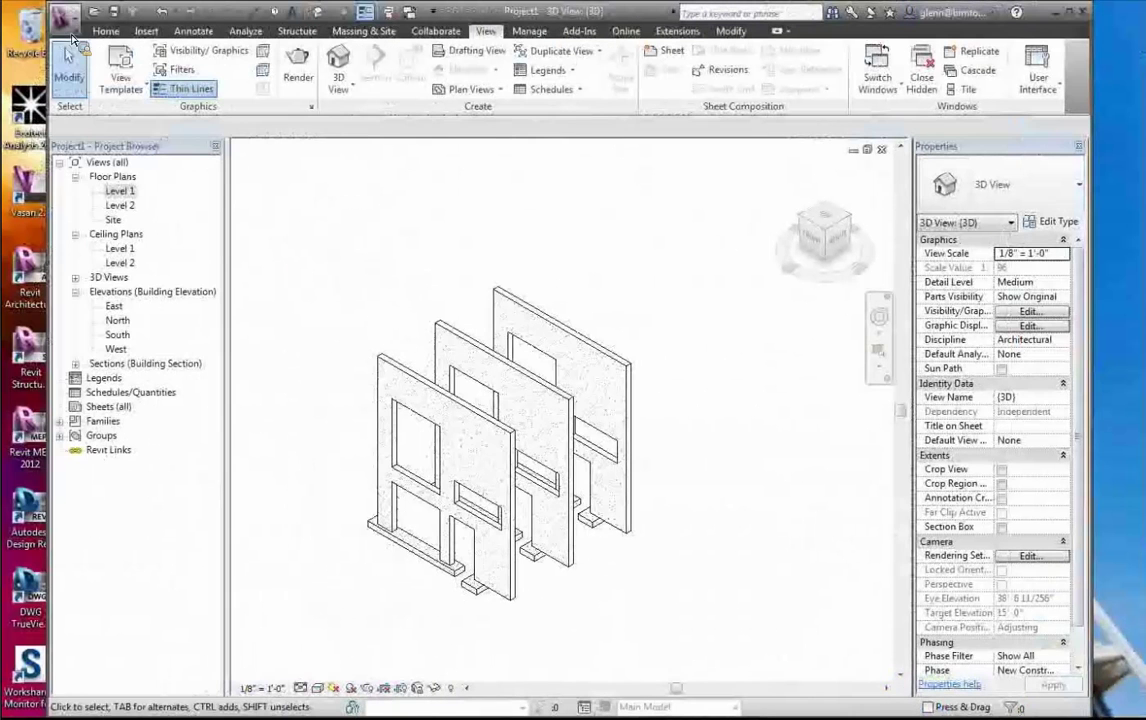
left_click(70, 34)
left_click(106, 117)
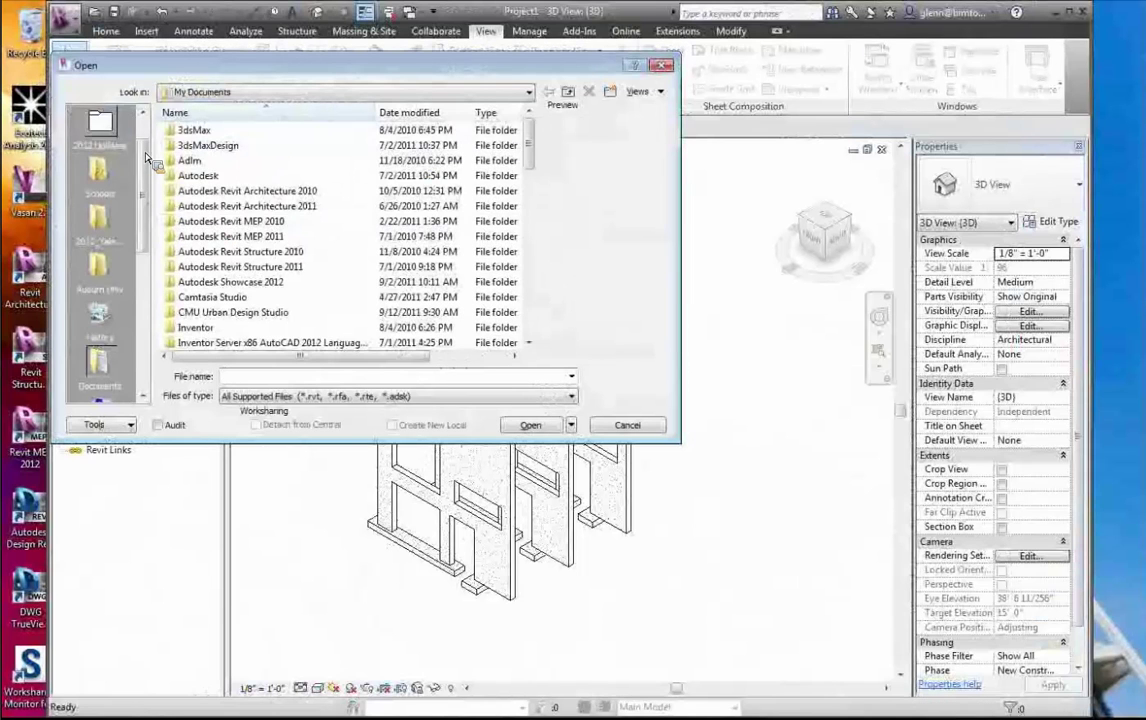
scroll(100, 130, "up", 1)
left_click(100, 122)
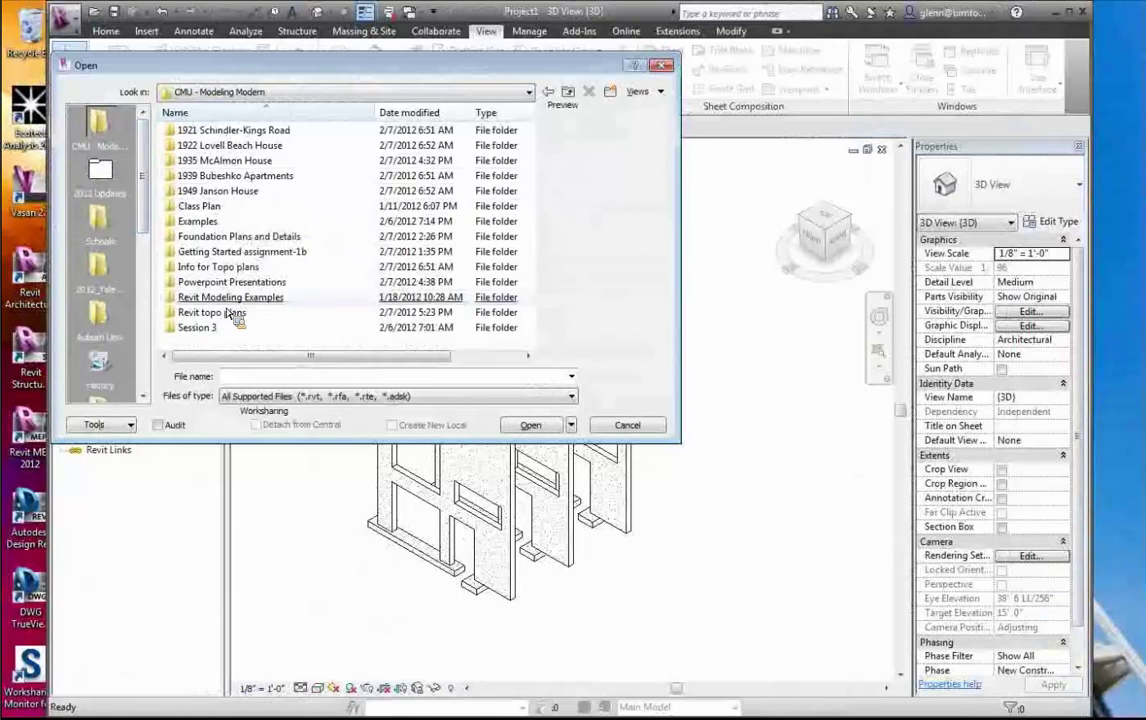
double_click(212, 312)
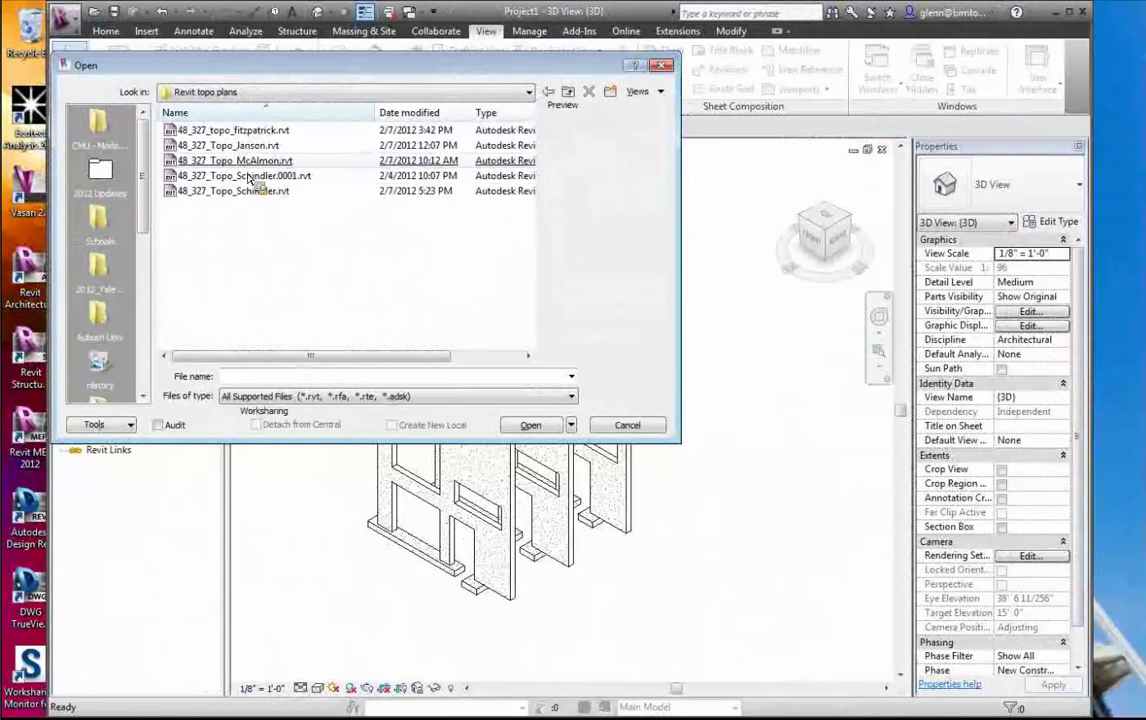
key("Escape")
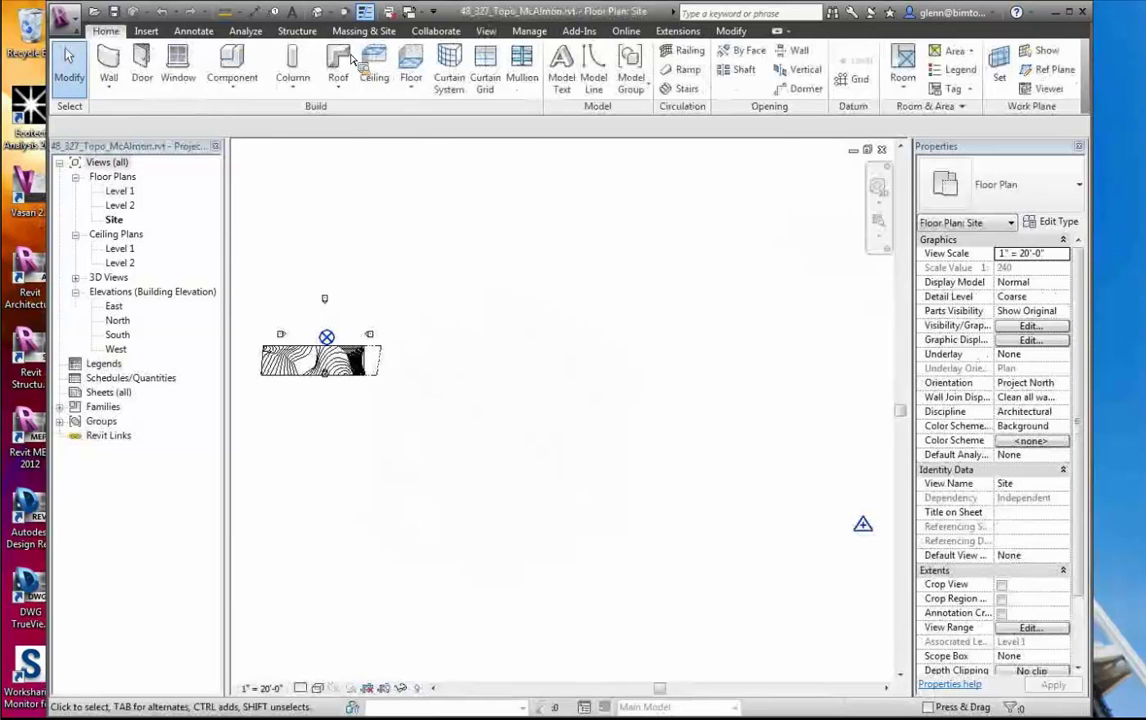
Show the topography in 3D, and open the Level 1 floor plan framed around the property boundary
left_click(319, 13)
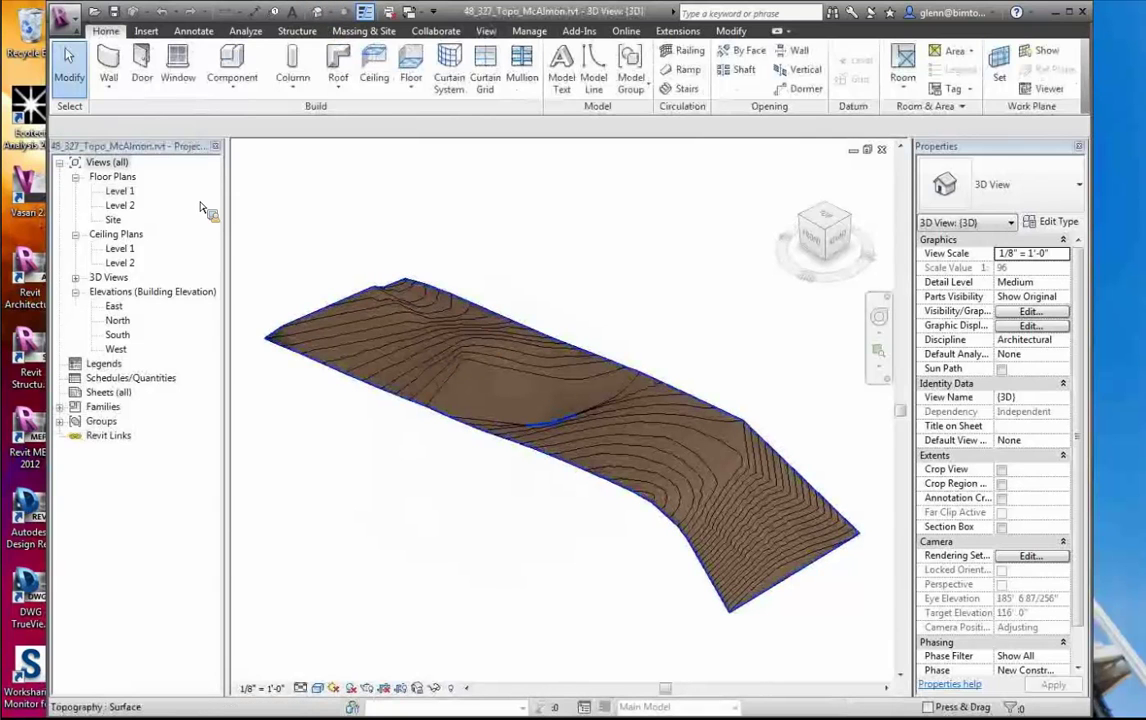
left_click(134, 192)
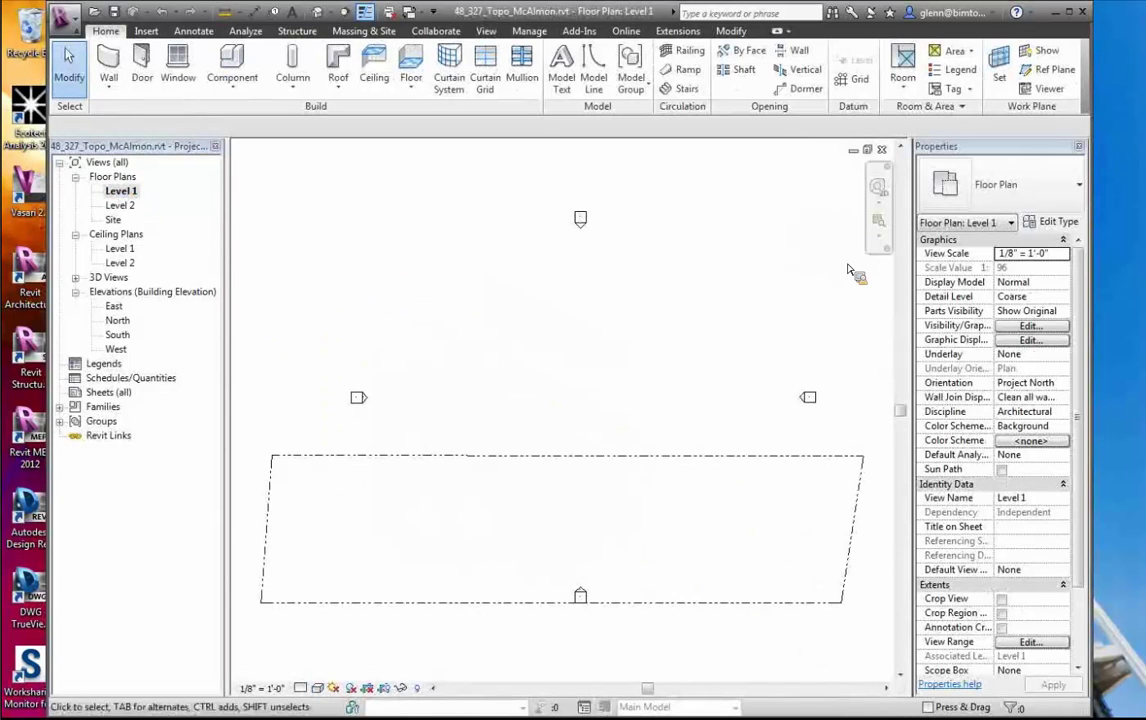
left_click(877, 221)
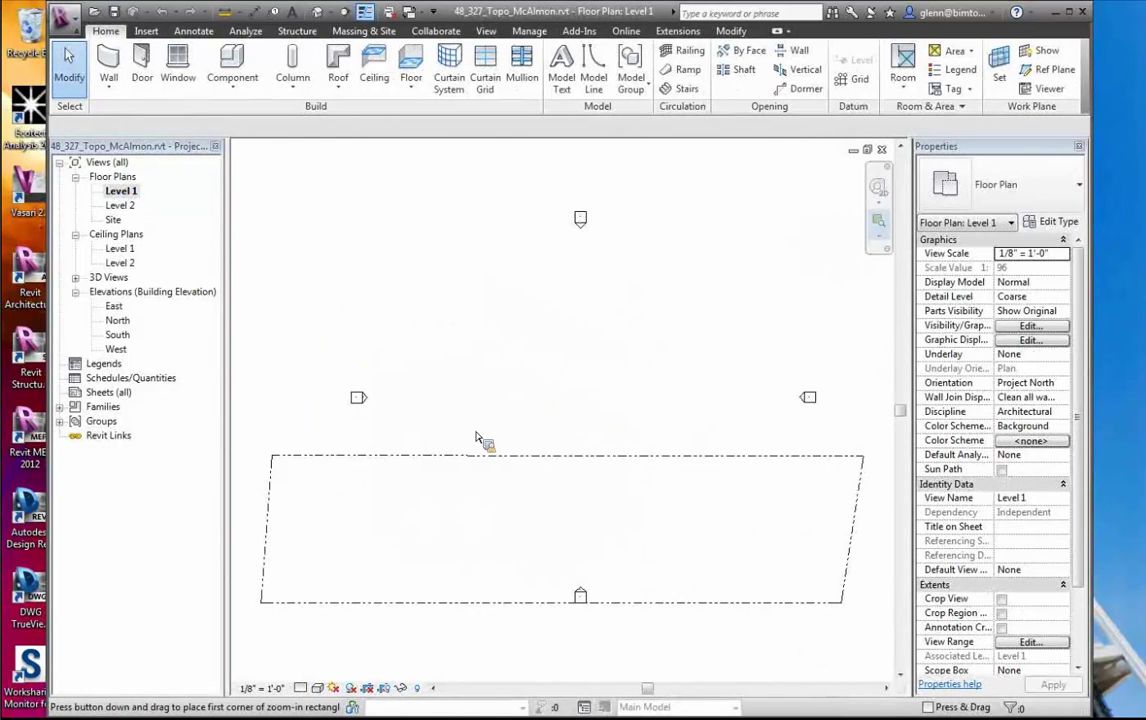
left_click_drag(457, 421, 740, 615)
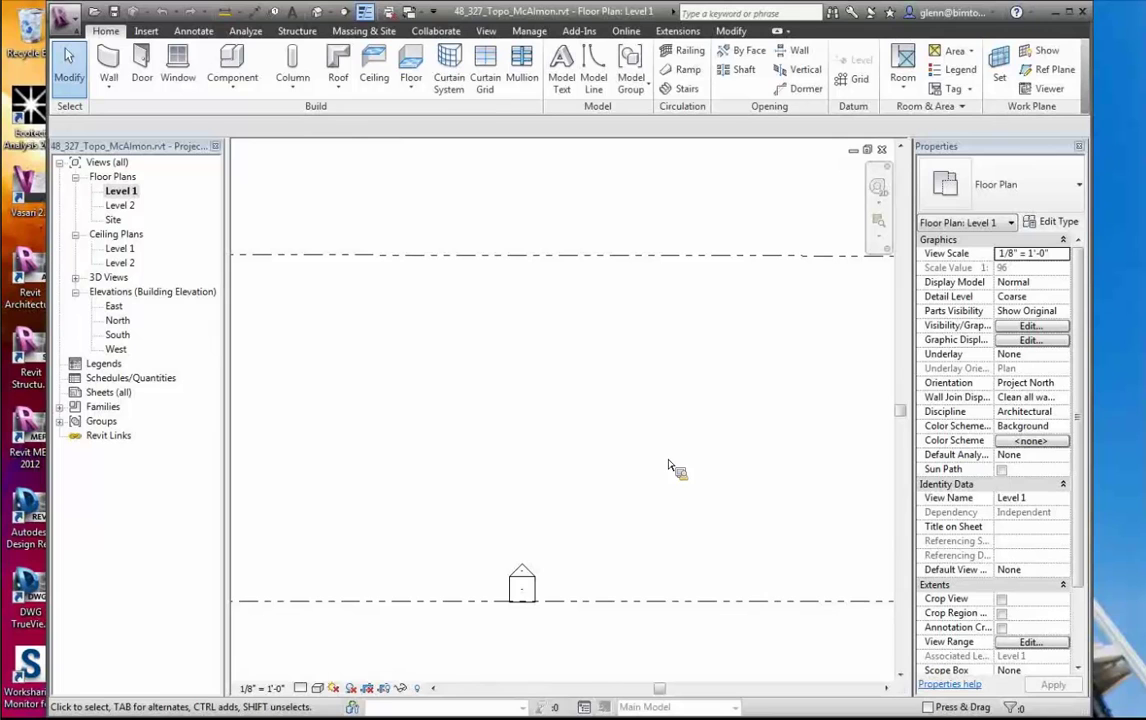
key("z")
key("o")
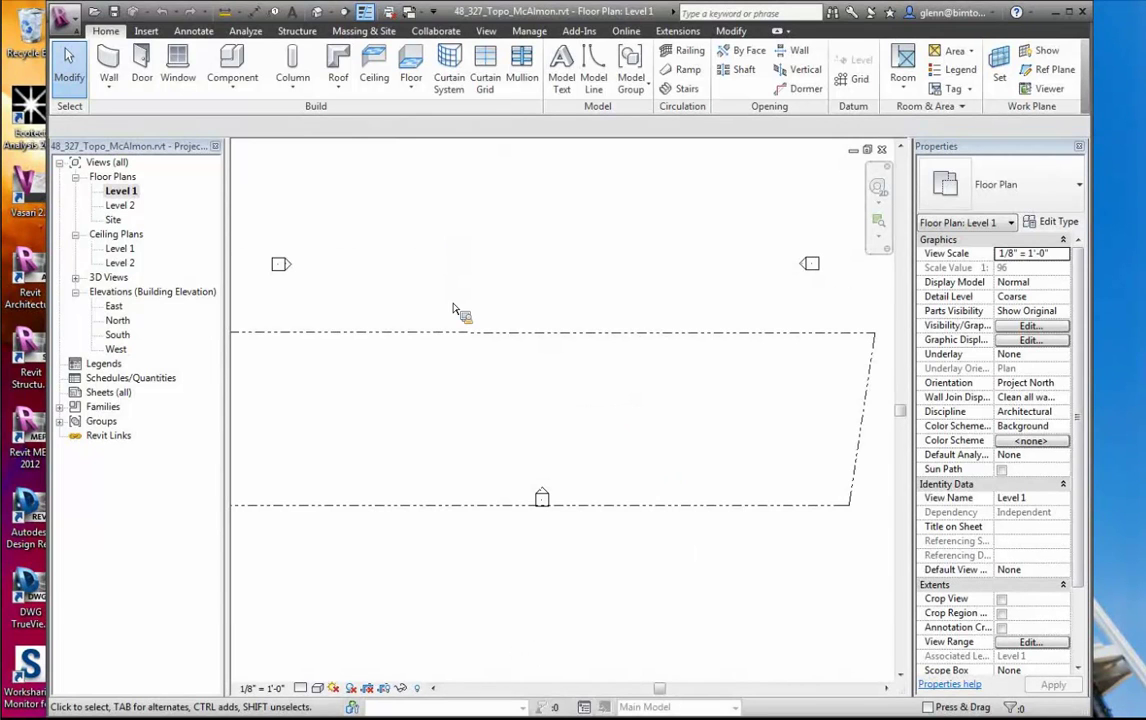
Inspect the topography surface in the 3D view and return to the Level 1 floor plan
left_click(320, 12)
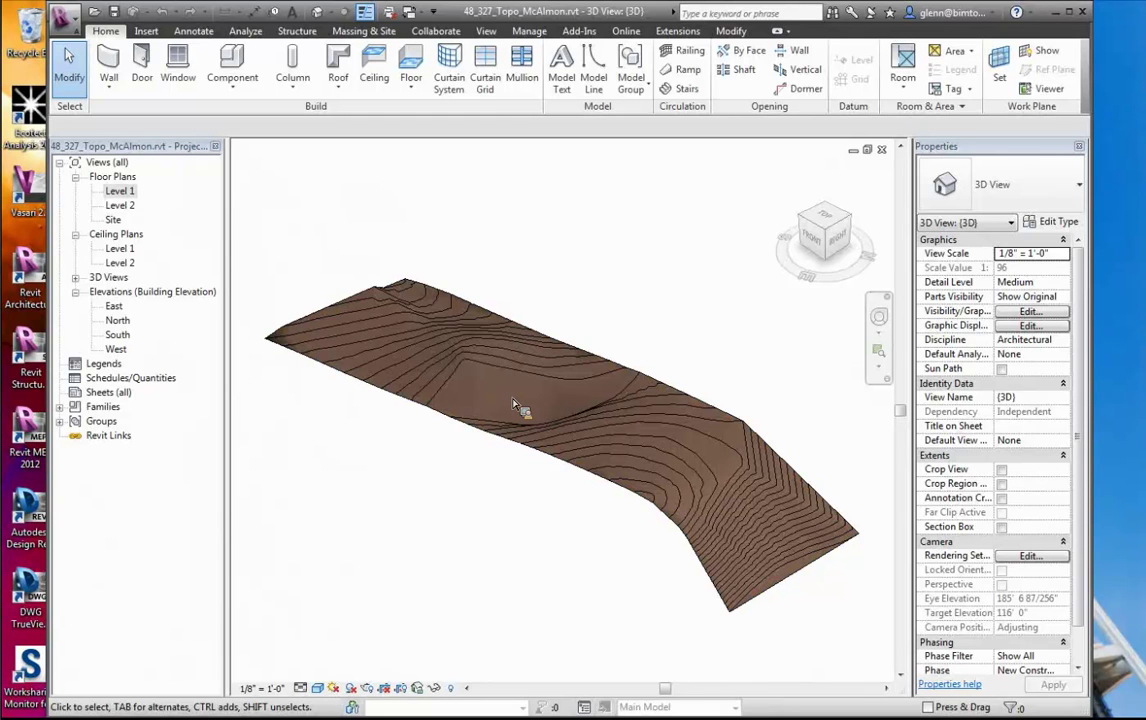
left_click(880, 319)
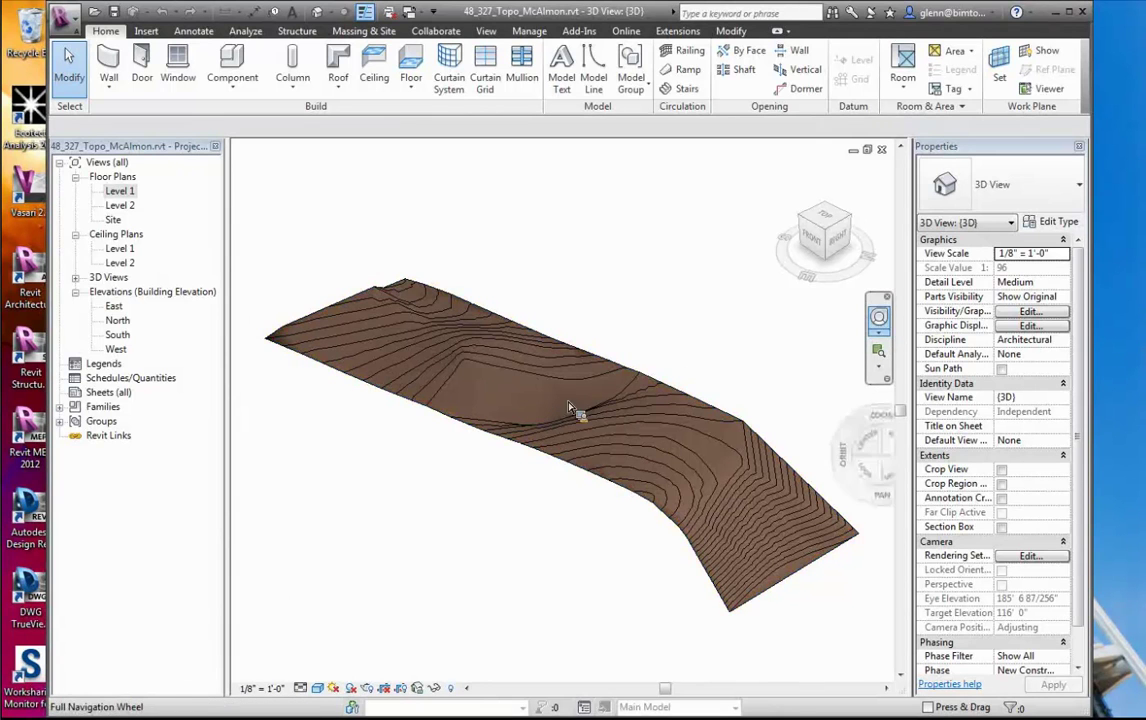
left_click_drag(519, 432, 578, 455)
double_click(128, 193)
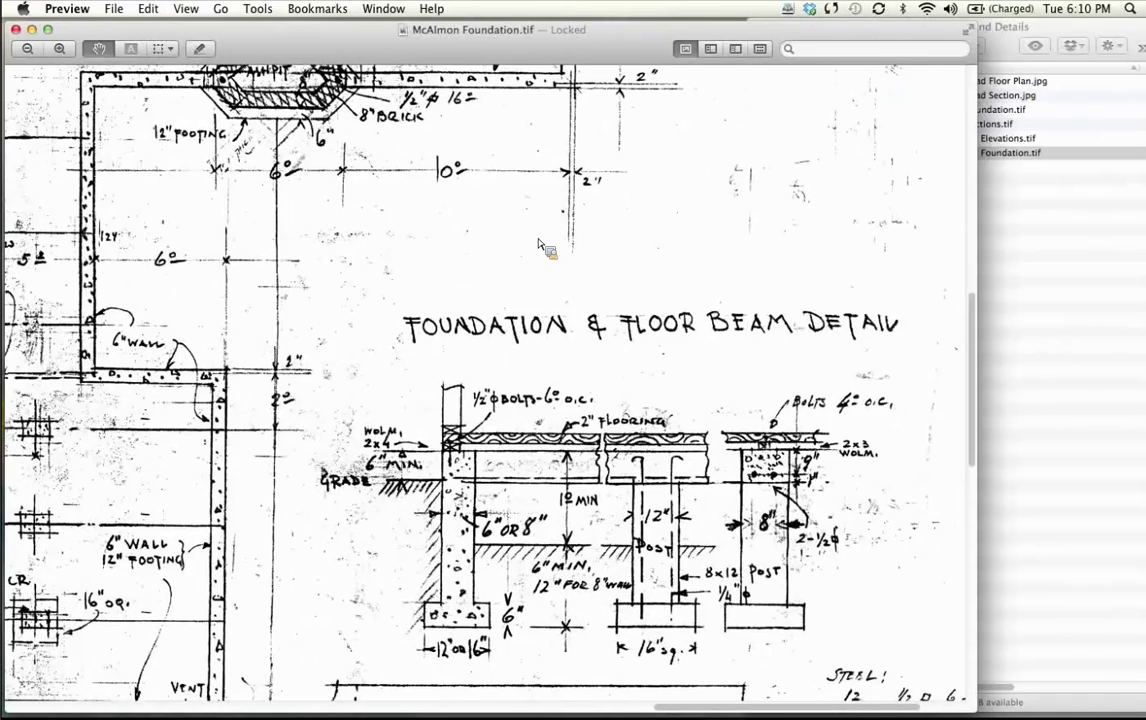
Switch to the McAlmon foundation drawing in Preview and examine the spacing of its post rows, from the ash pit down to the lower foundation walls
scroll(545, 250, "up", 5)
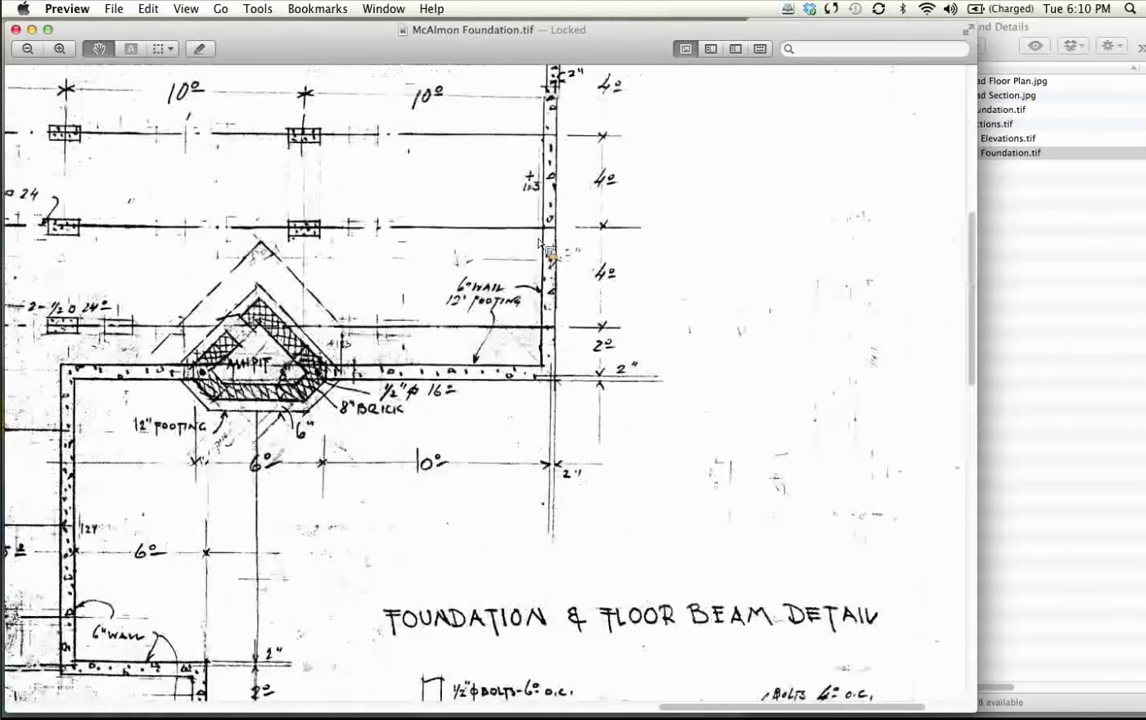
scroll(540, 243, "left", 10)
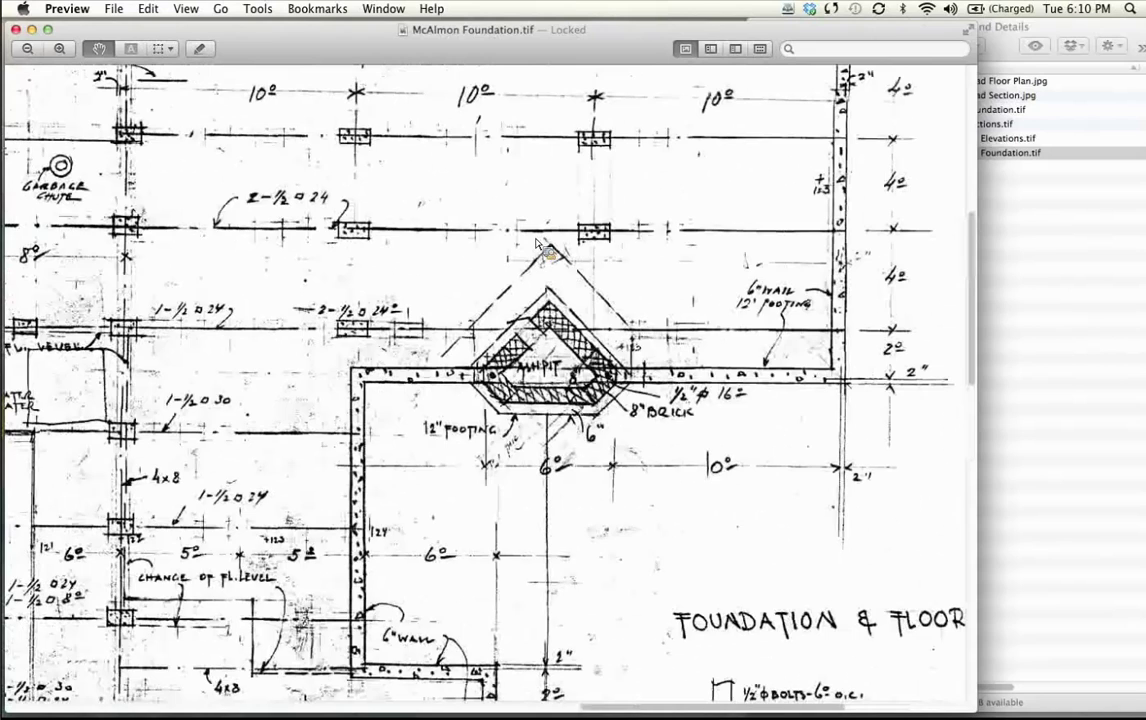
scroll(540, 245, "left", 2)
scroll(300, 338, "left", 5)
scroll(300, 338, "down", 3)
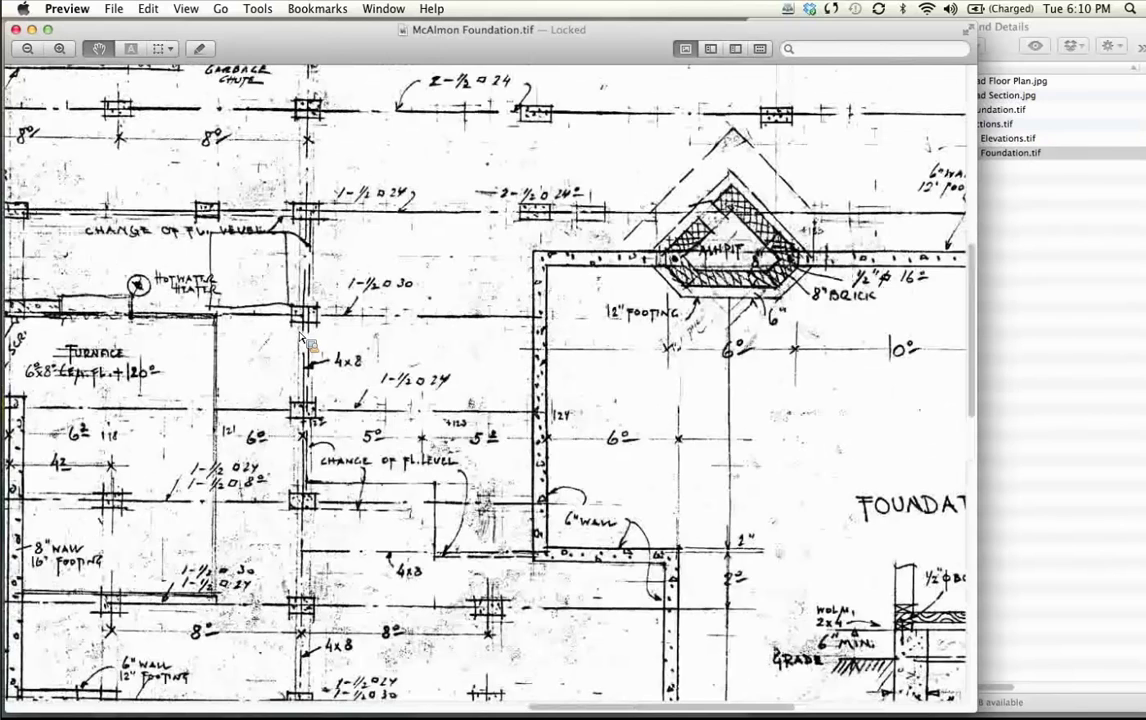
scroll(305, 340, "left", 3)
scroll(305, 340, "down", 4)
scroll(372, 215, "left", 8)
scroll(372, 215, "down", 7)
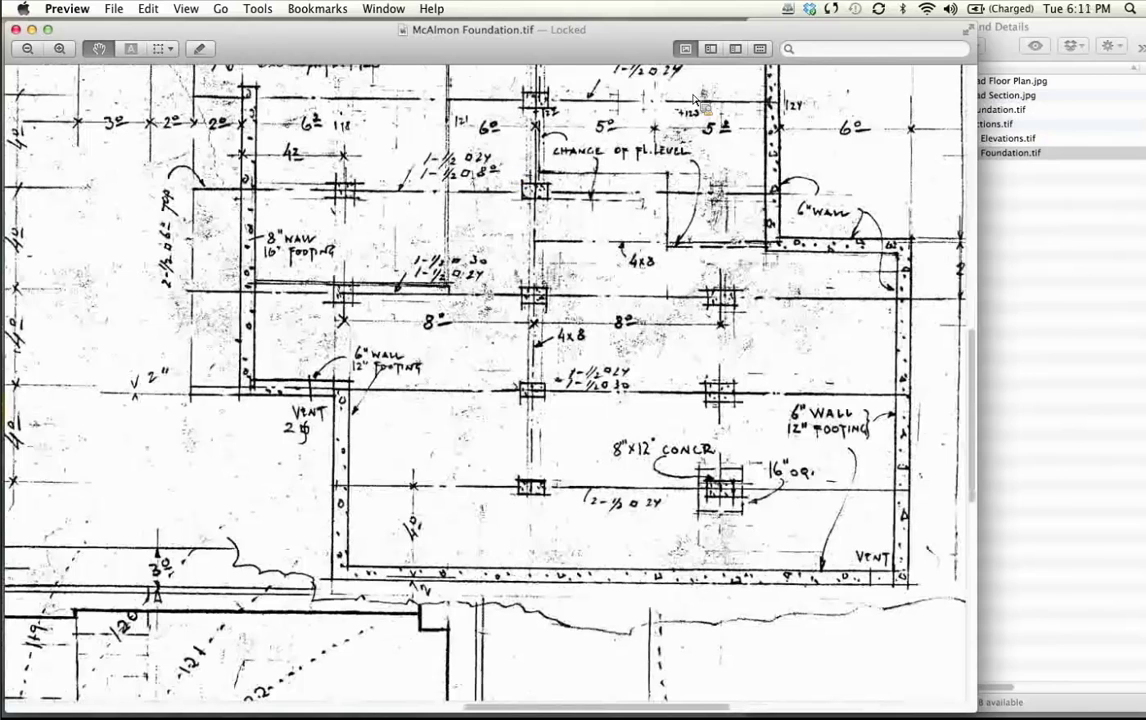
Switch back to Revit and draw a horizontal grid line inside the property boundary, just below its upper edge
key("ctrl+Left")
key("g")
key("r")
left_click(406, 366)
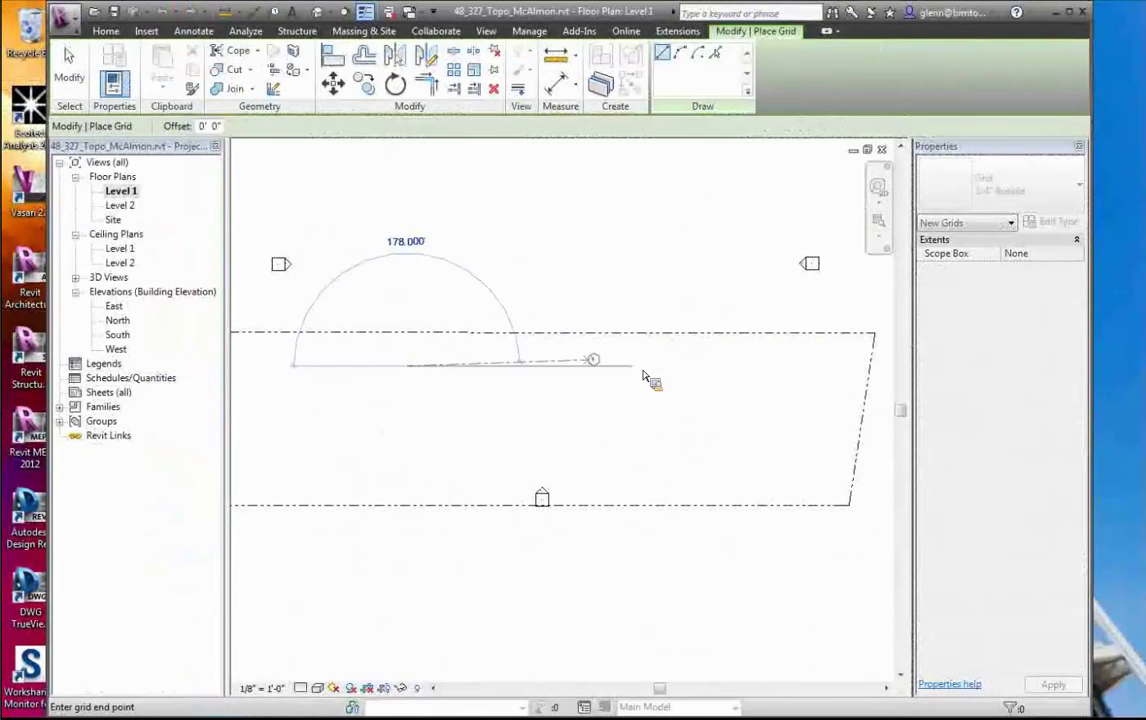
left_click(640, 366)
left_click(69, 62)
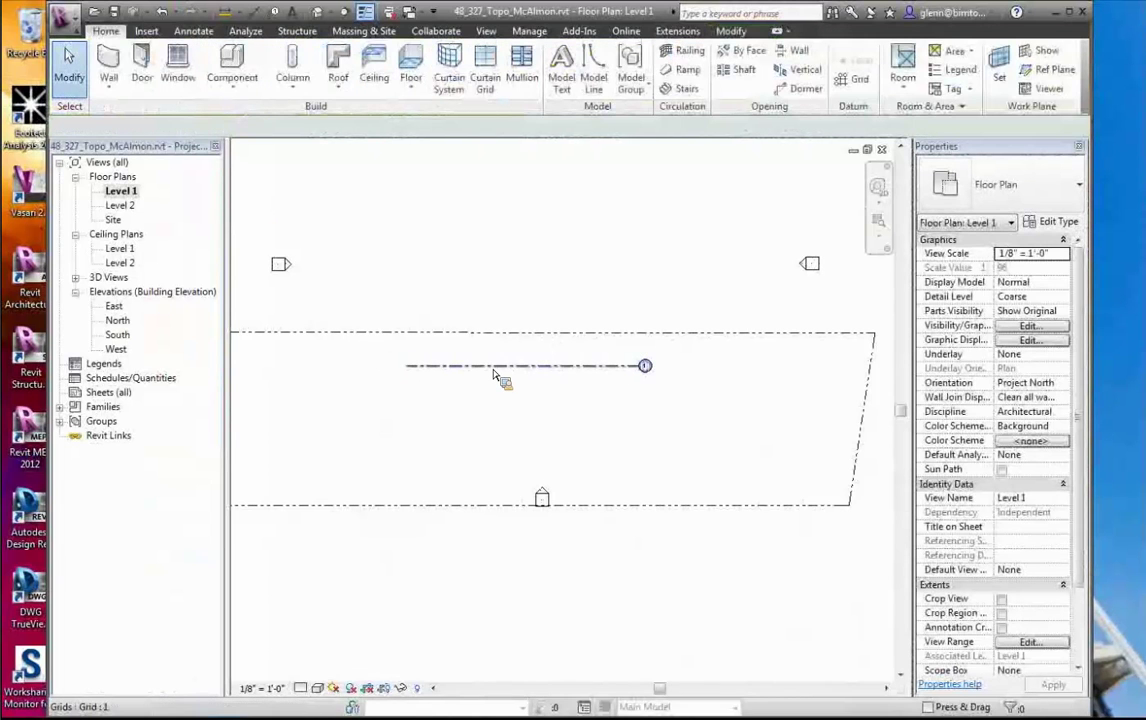
left_click(493, 370)
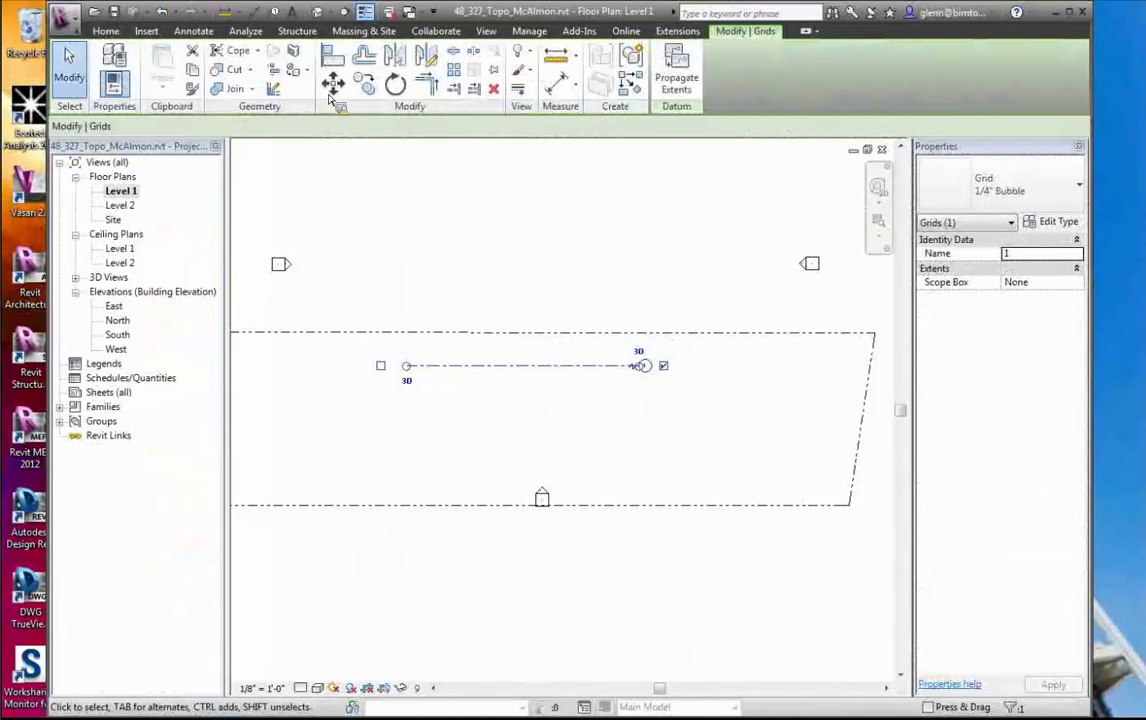
key("Escape")
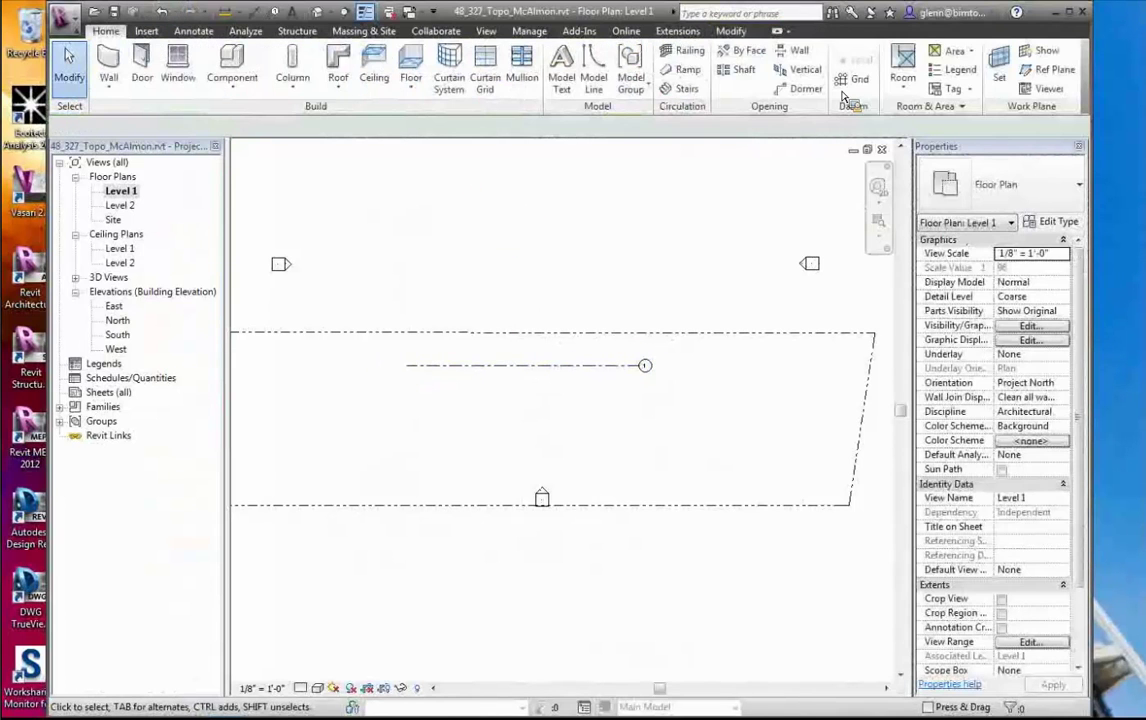
Create a parallel grid line 4' above the first one by picking it with a 4' offset
left_click(857, 80)
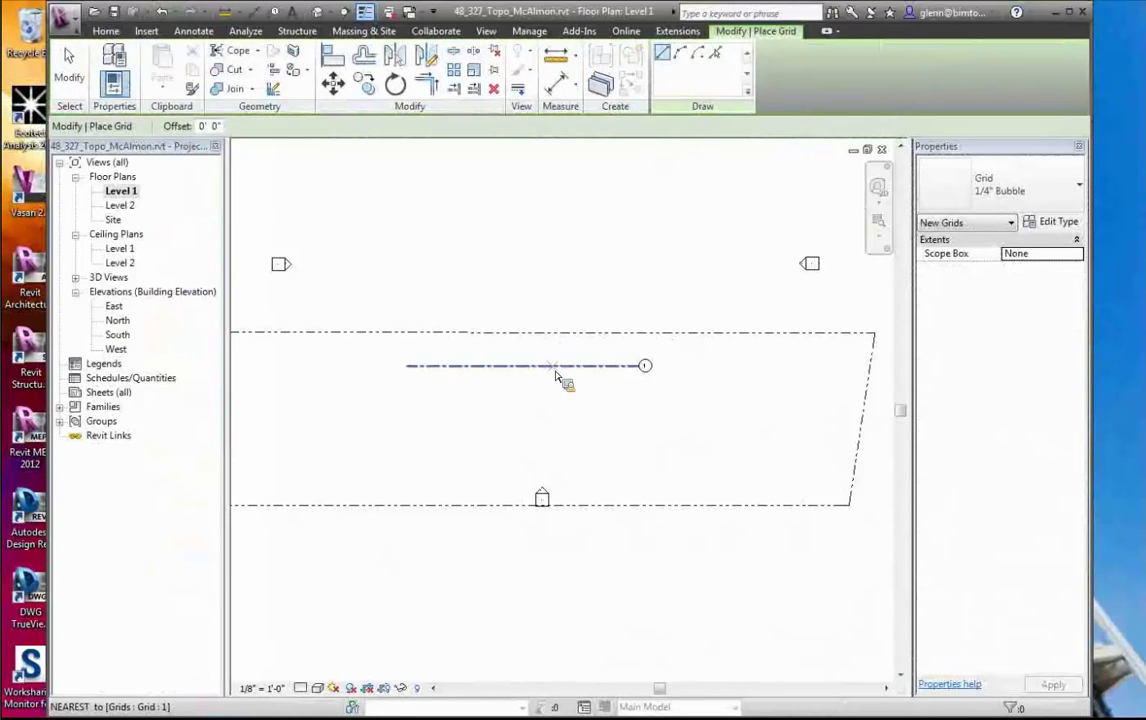
left_click(715, 51)
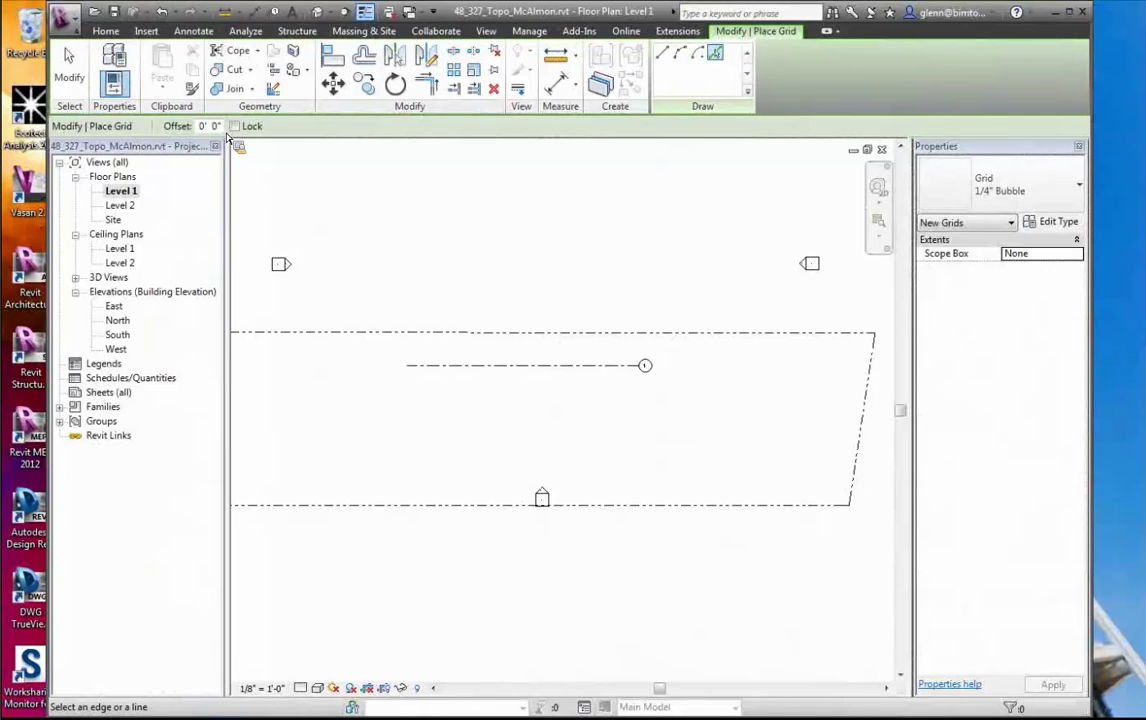
left_click_drag(220, 128, 182, 129)
type("4")
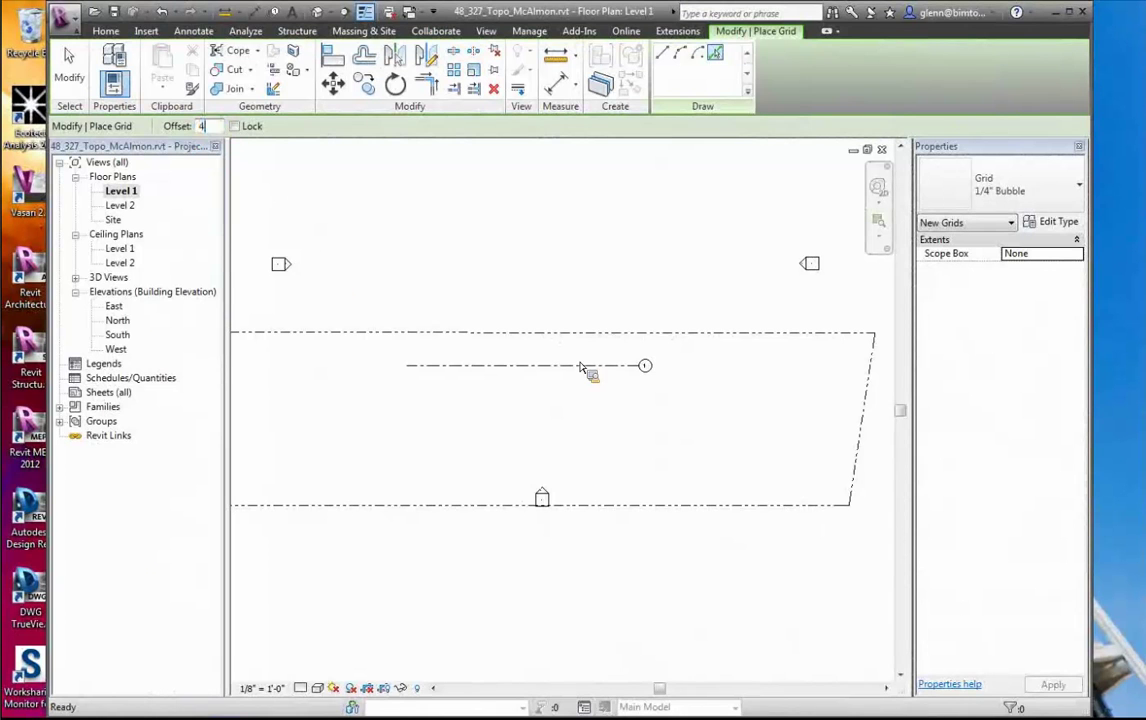
left_click(499, 373)
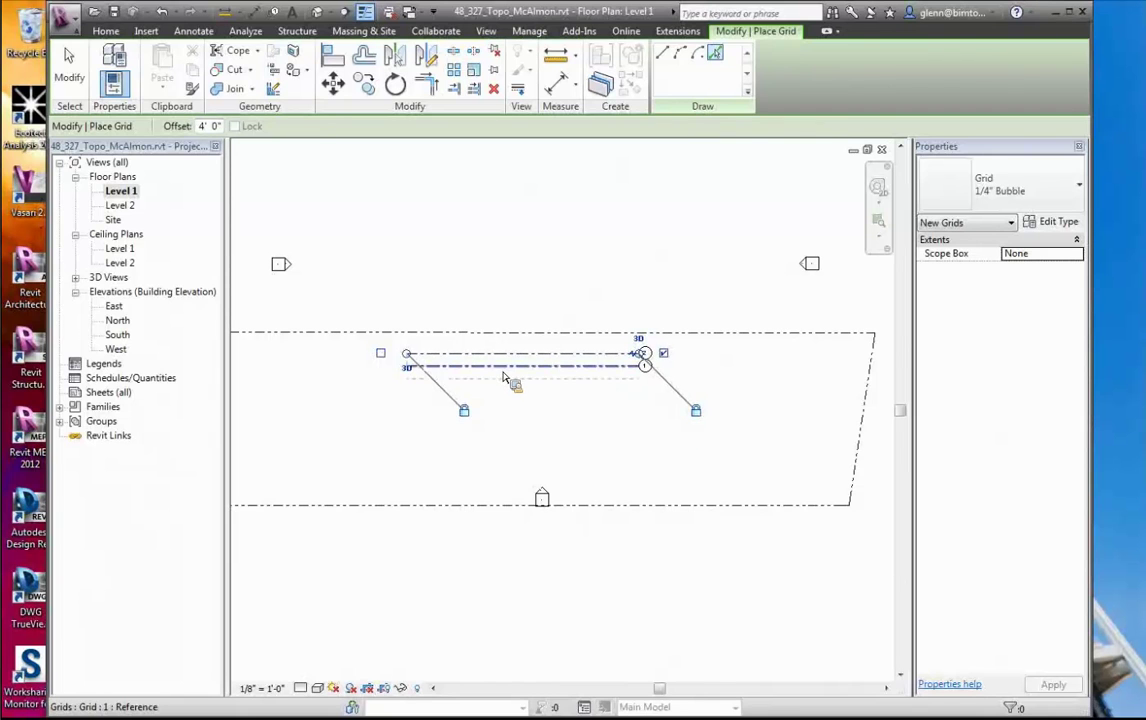
Add six more parallel grid lines below the first one, each offset 4' from the previous line
left_click(504, 375)
left_click(508, 385)
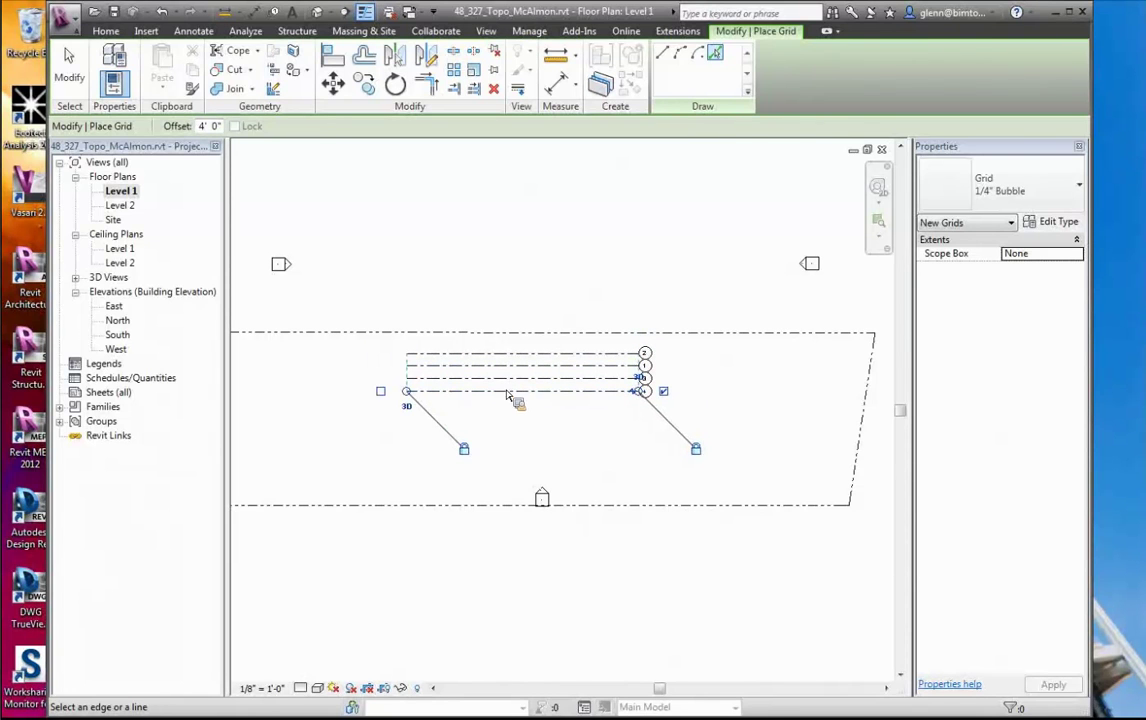
left_click(509, 401)
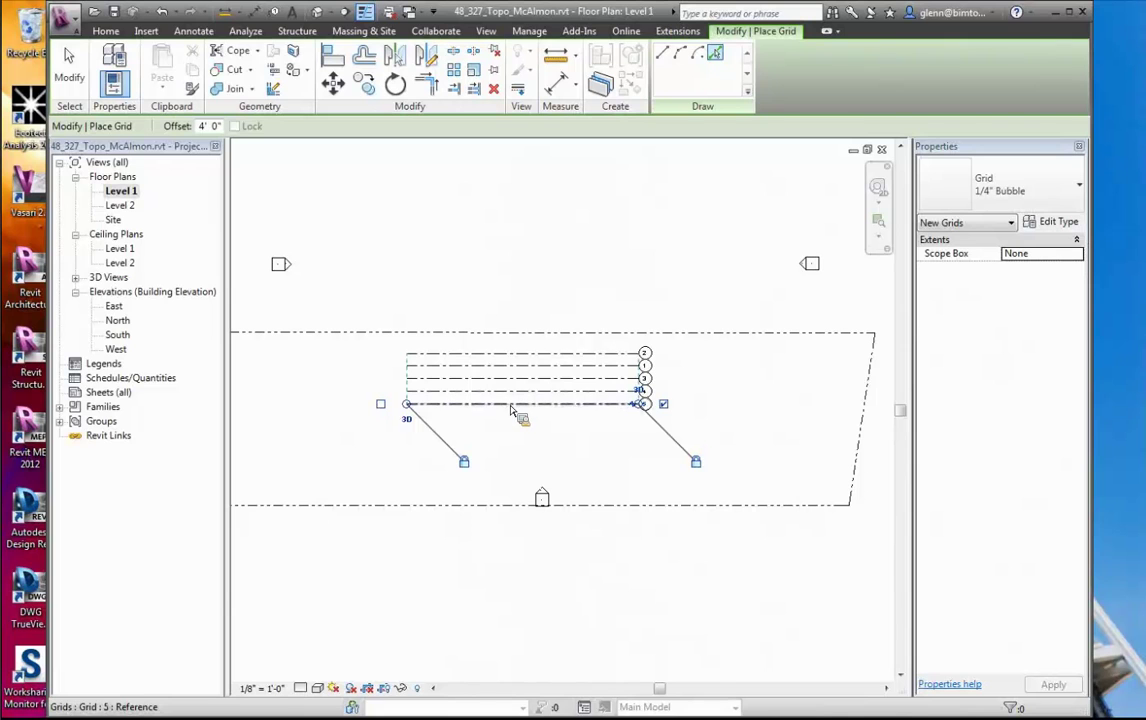
left_click(511, 415)
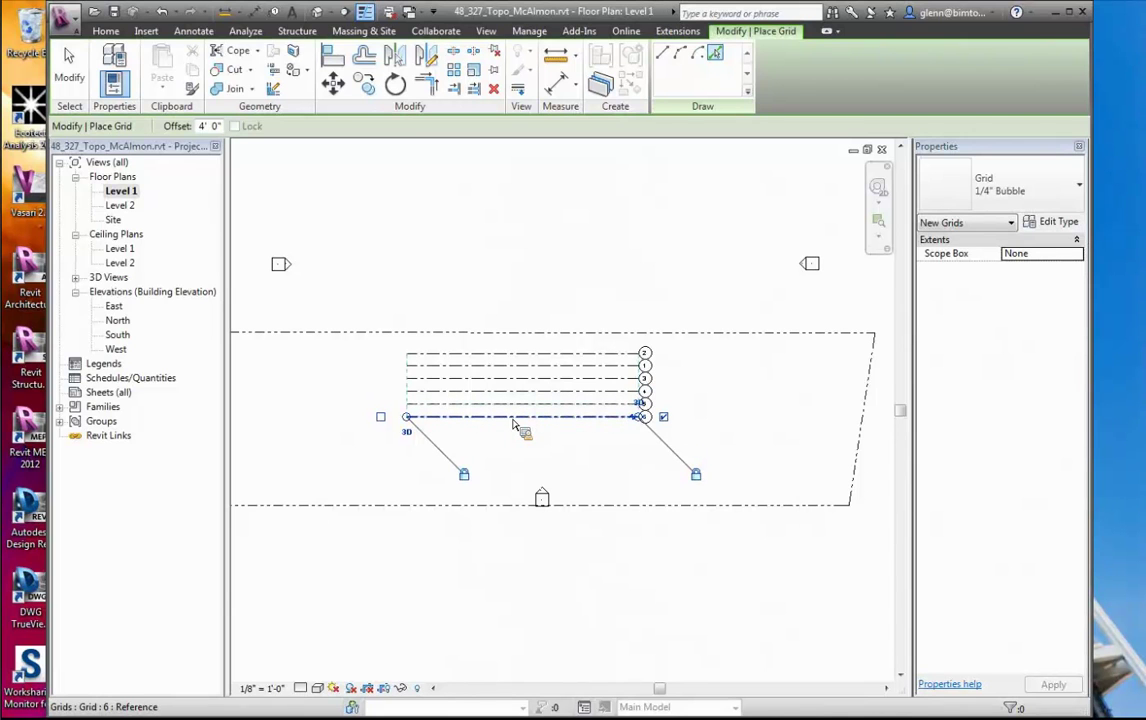
left_click(513, 428)
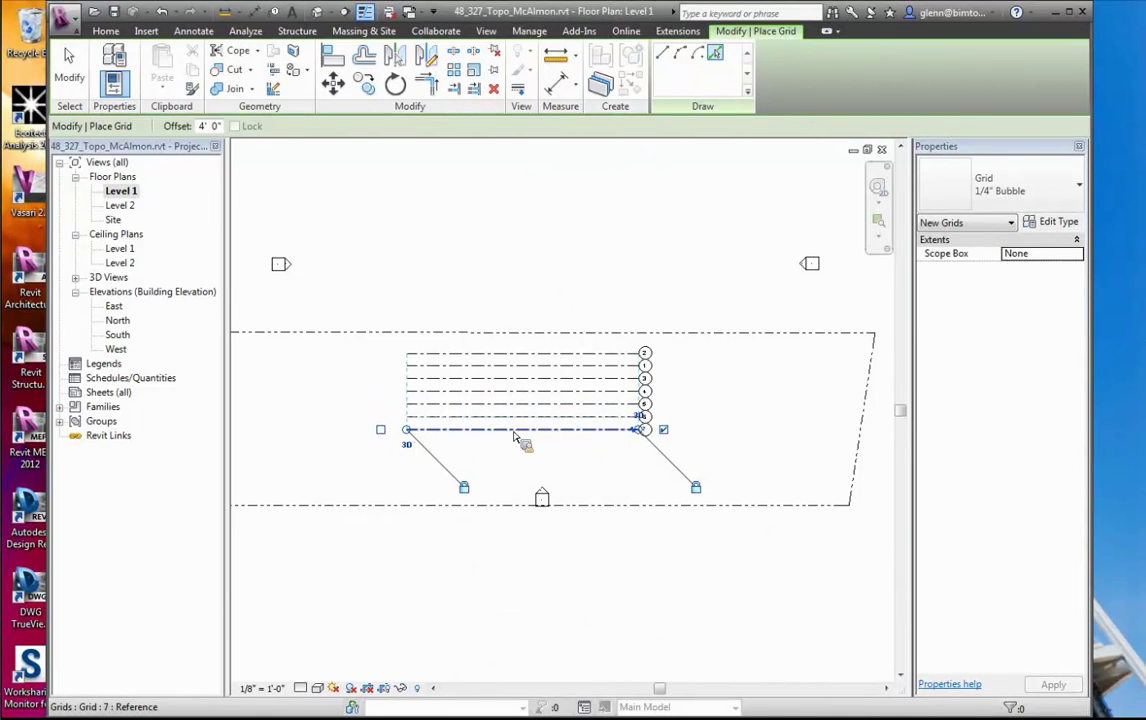
left_click(516, 441)
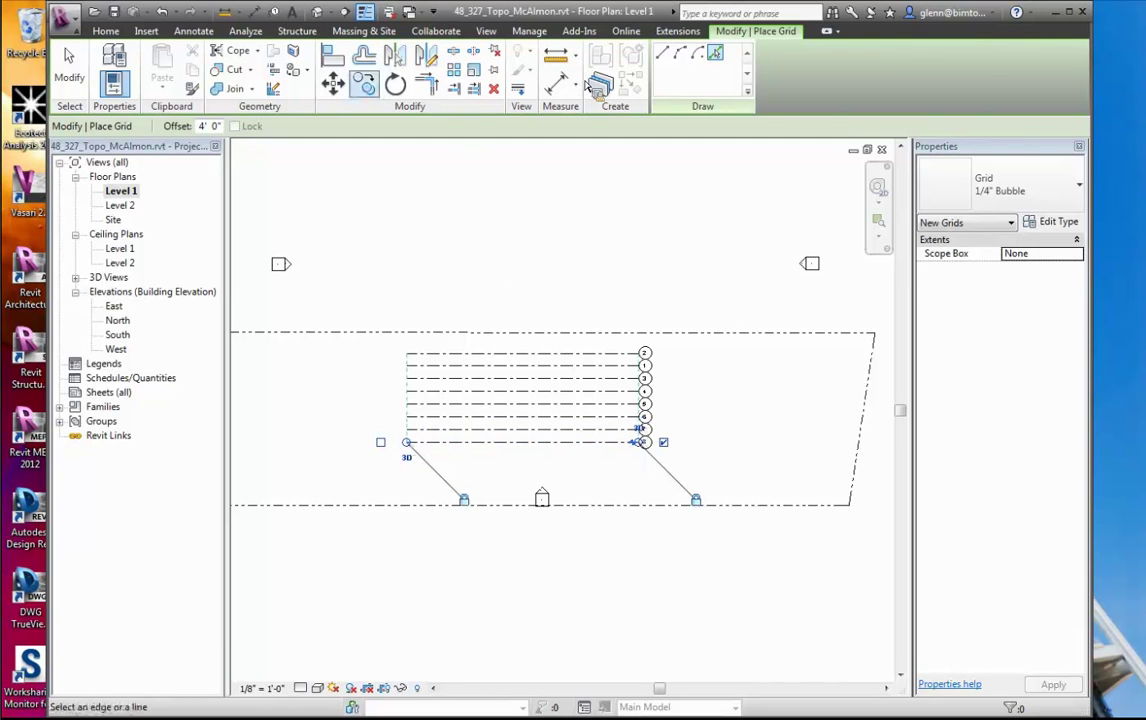
Draw a vertical grid line from below the lowest horizontal grid up past the top one, along their left ends
left_click(662, 53)
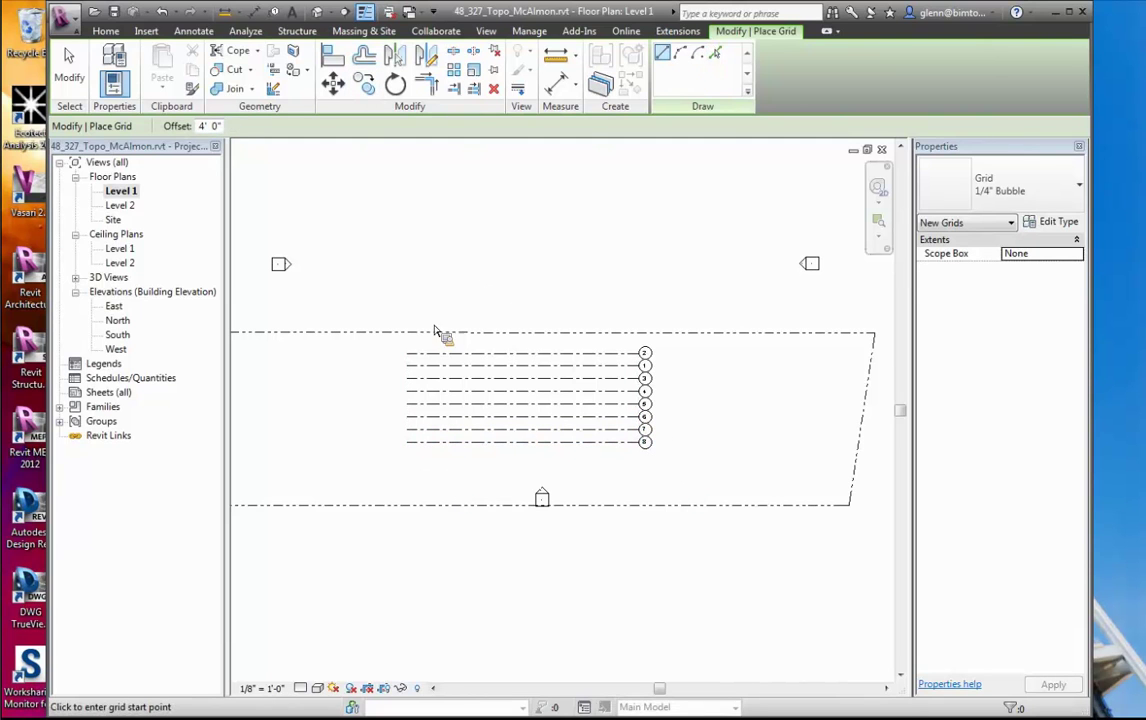
left_click(423, 455)
left_click(405, 338)
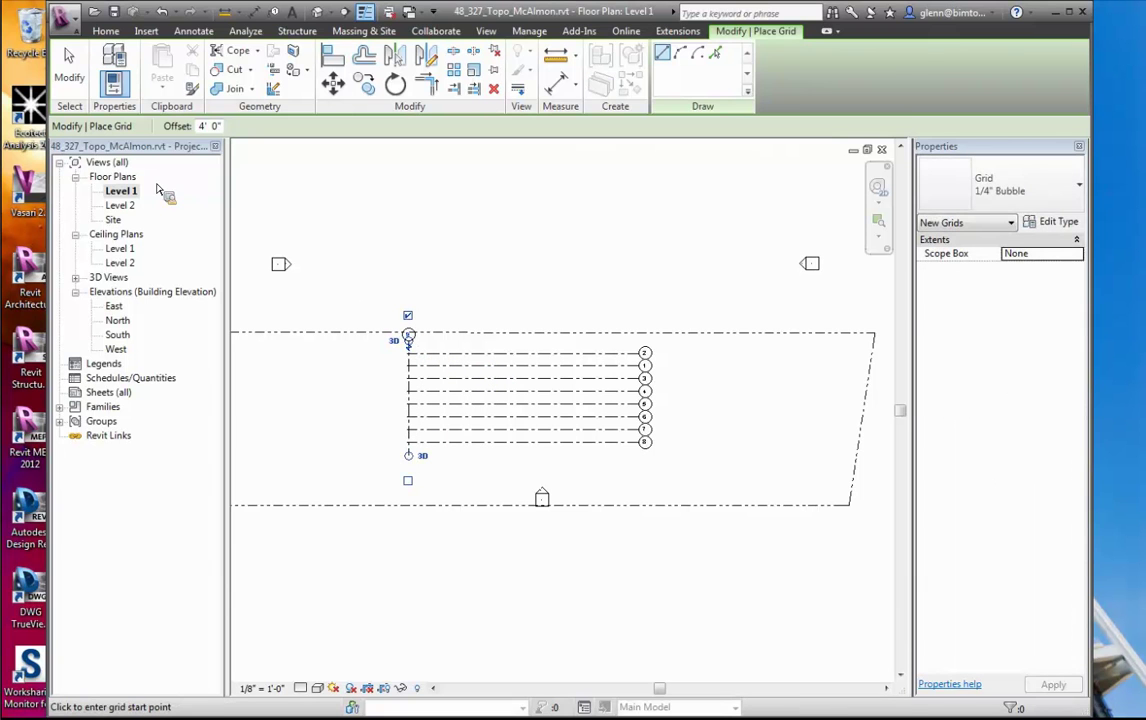
left_click(78, 80)
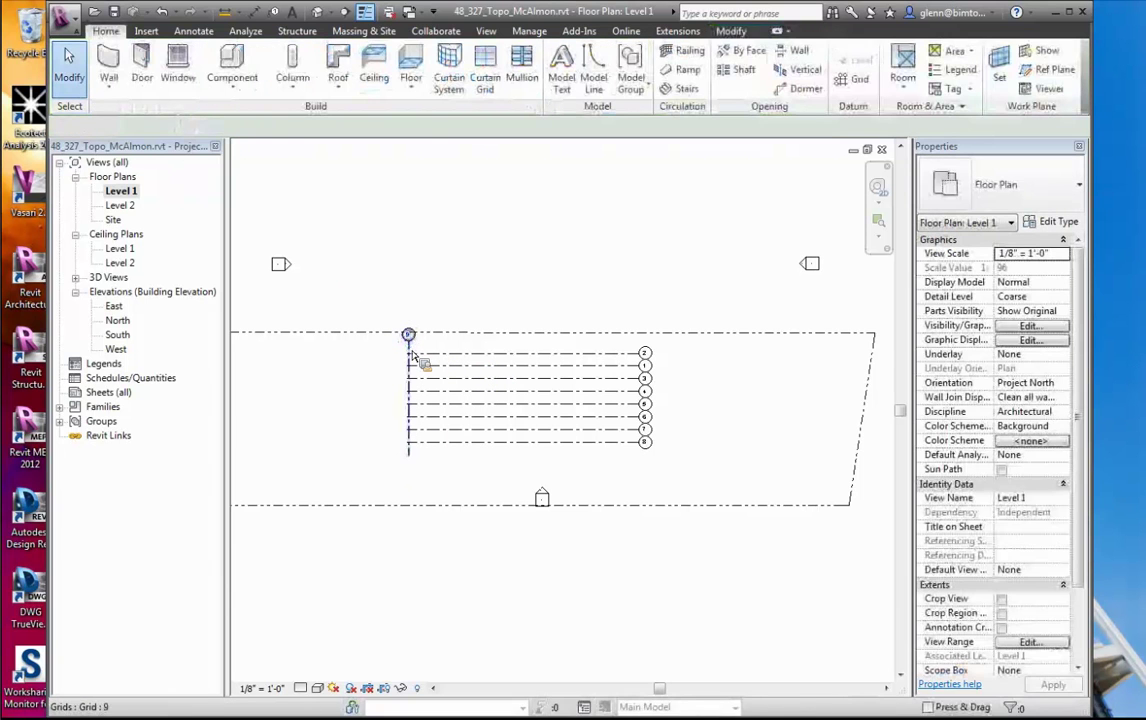
Rename the new vertical grid line as A
left_click(410, 352)
left_click(408, 334)
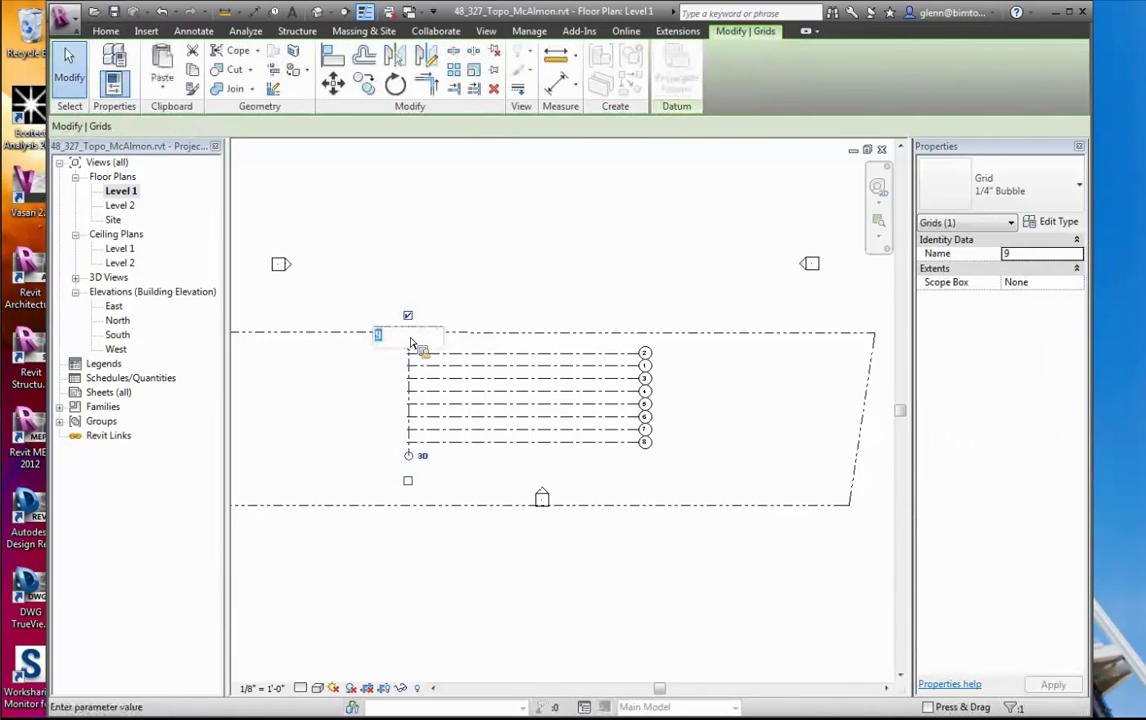
type("A")
key("Return")
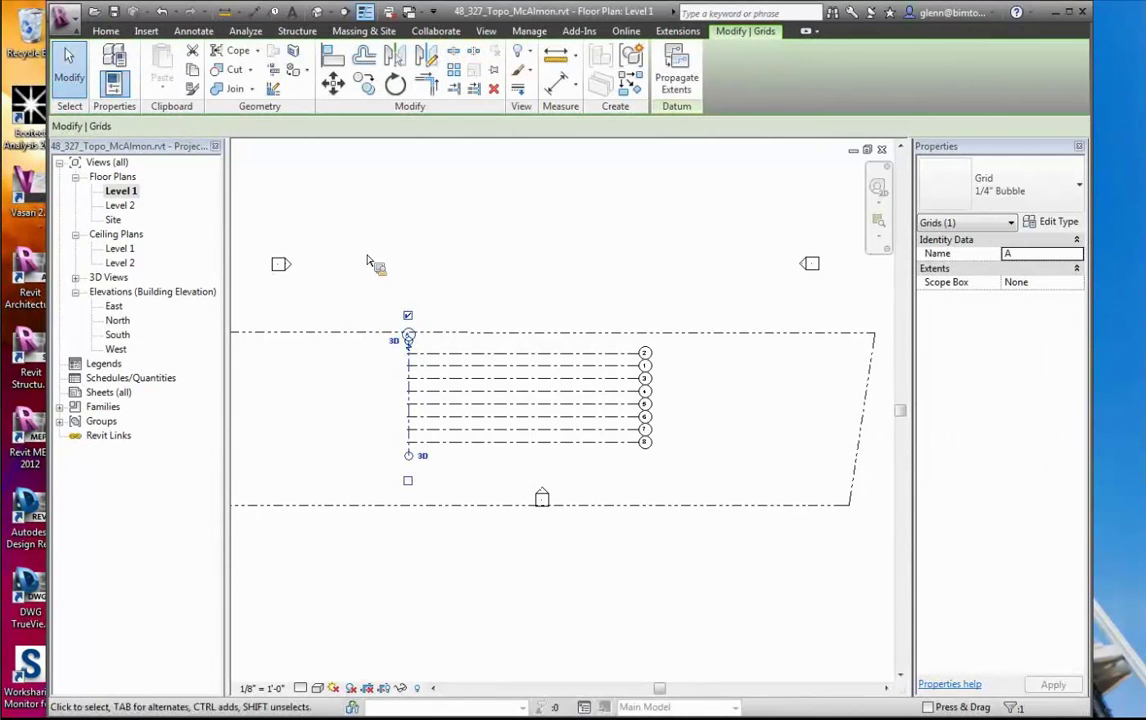
key("Escape")
left_click(412, 349)
left_click(531, 209)
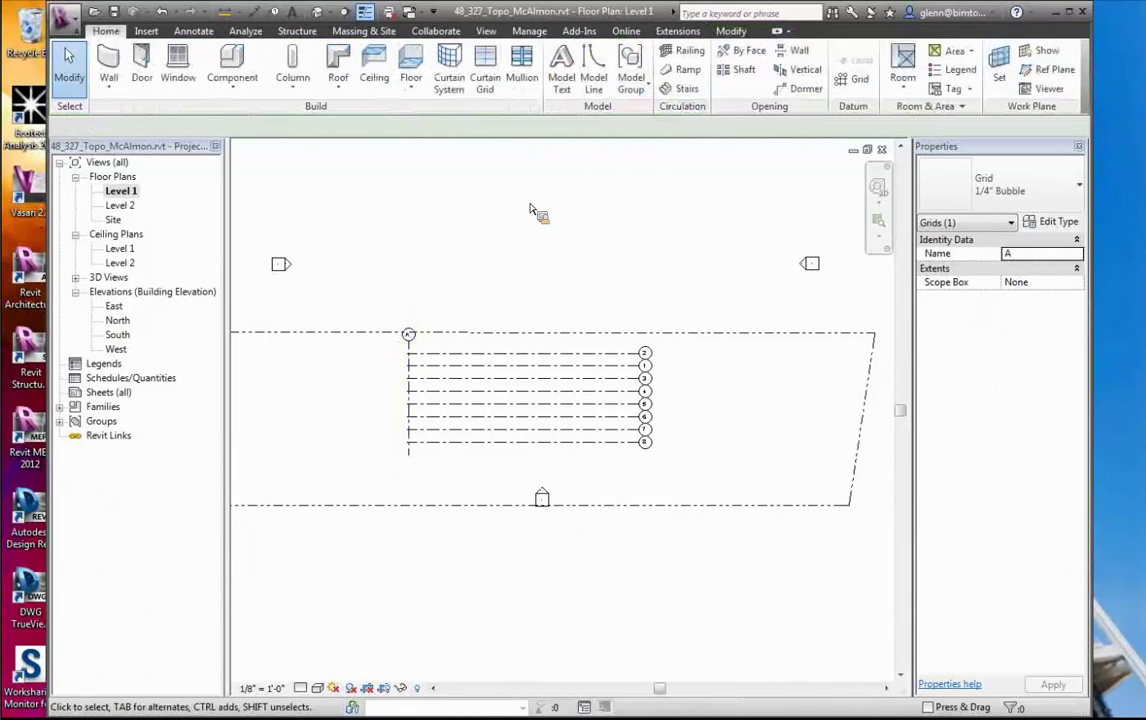
Add five parallel vertical grid lines to the right of grid A, each offset 10' from the previous line
left_click(852, 80)
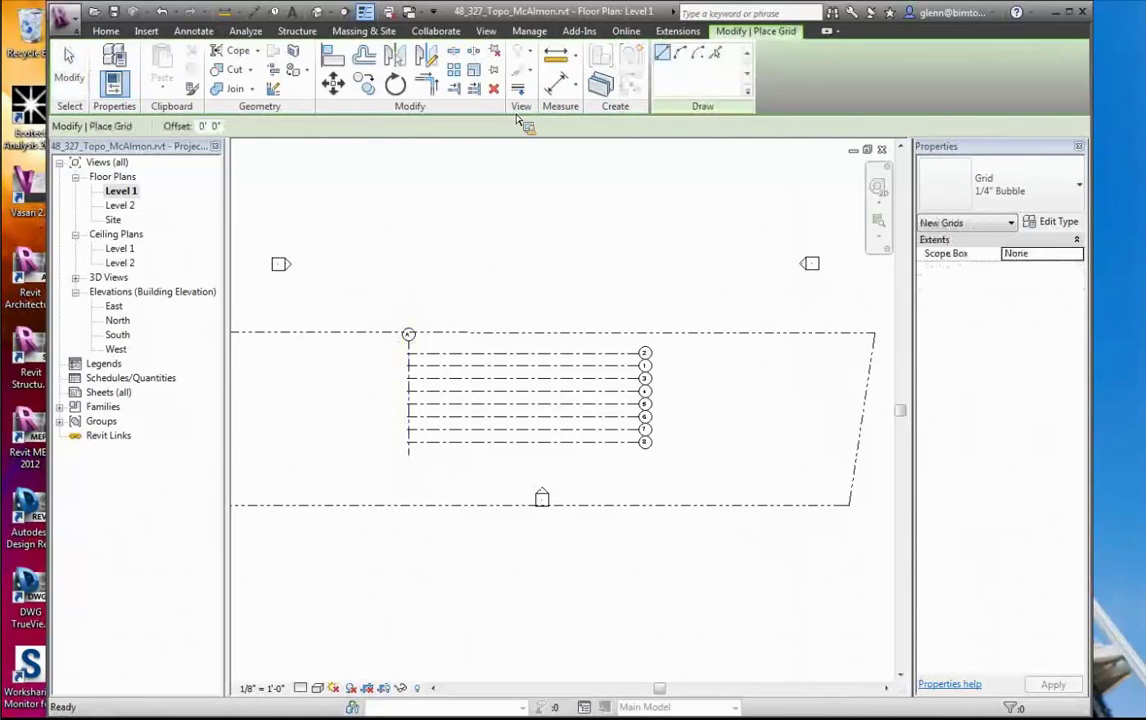
left_click(715, 52)
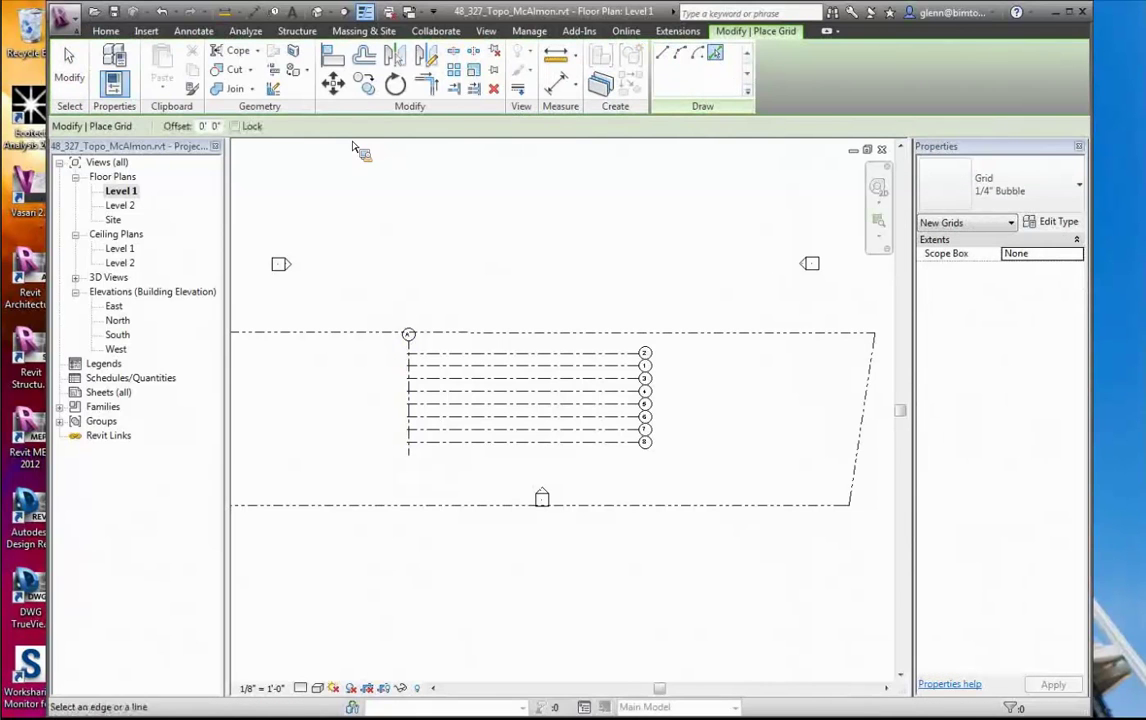
left_click(217, 127)
type("10")
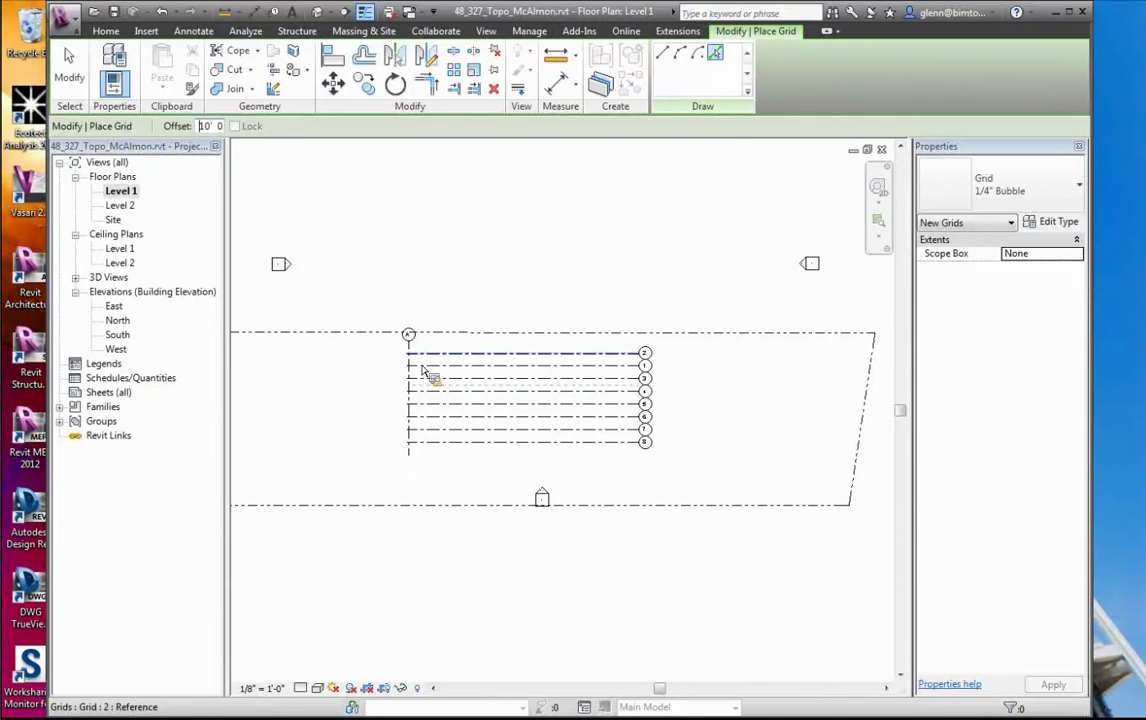
left_click(418, 378)
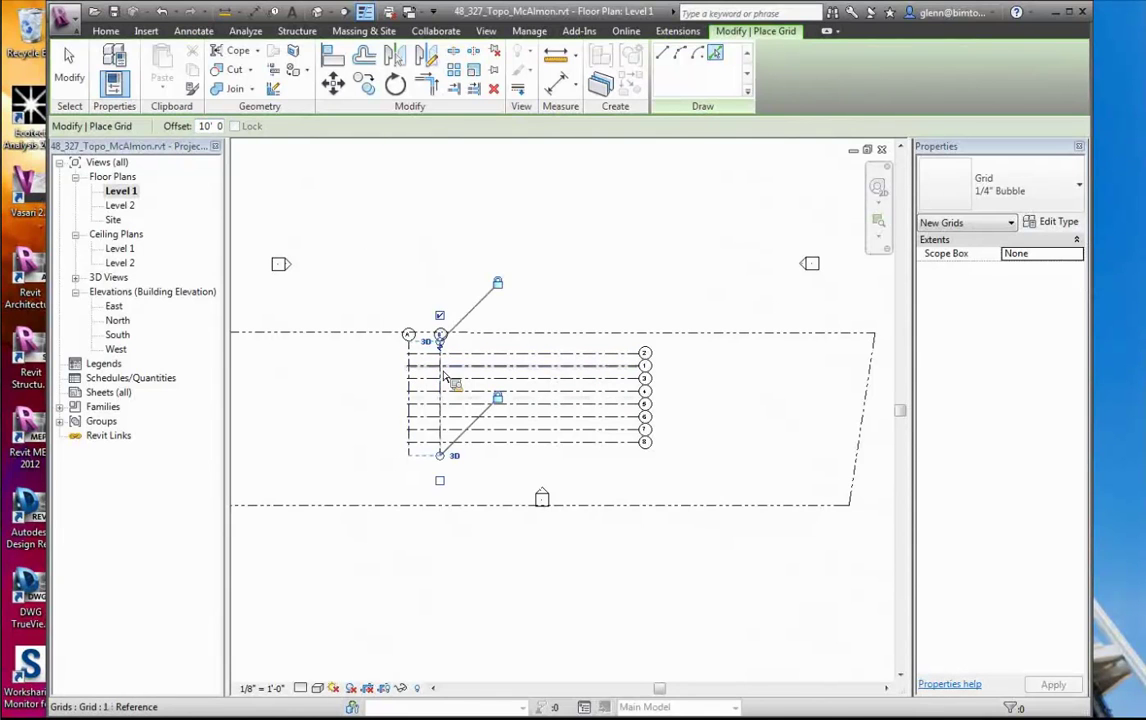
left_click(447, 380)
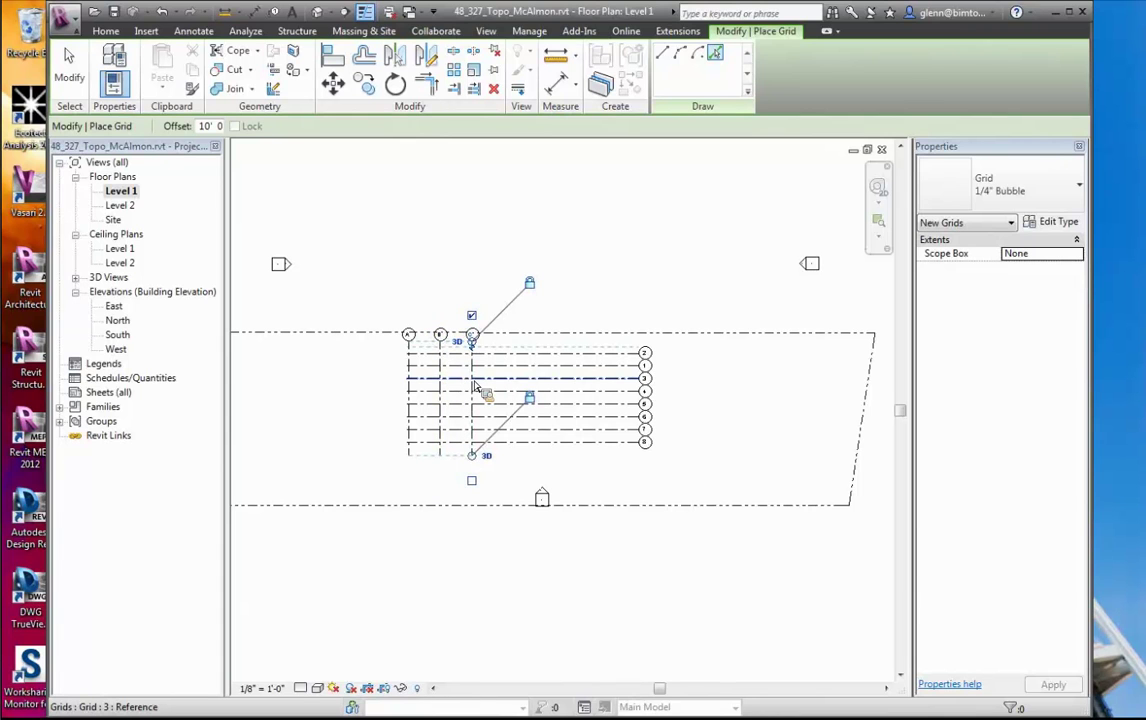
left_click(479, 381)
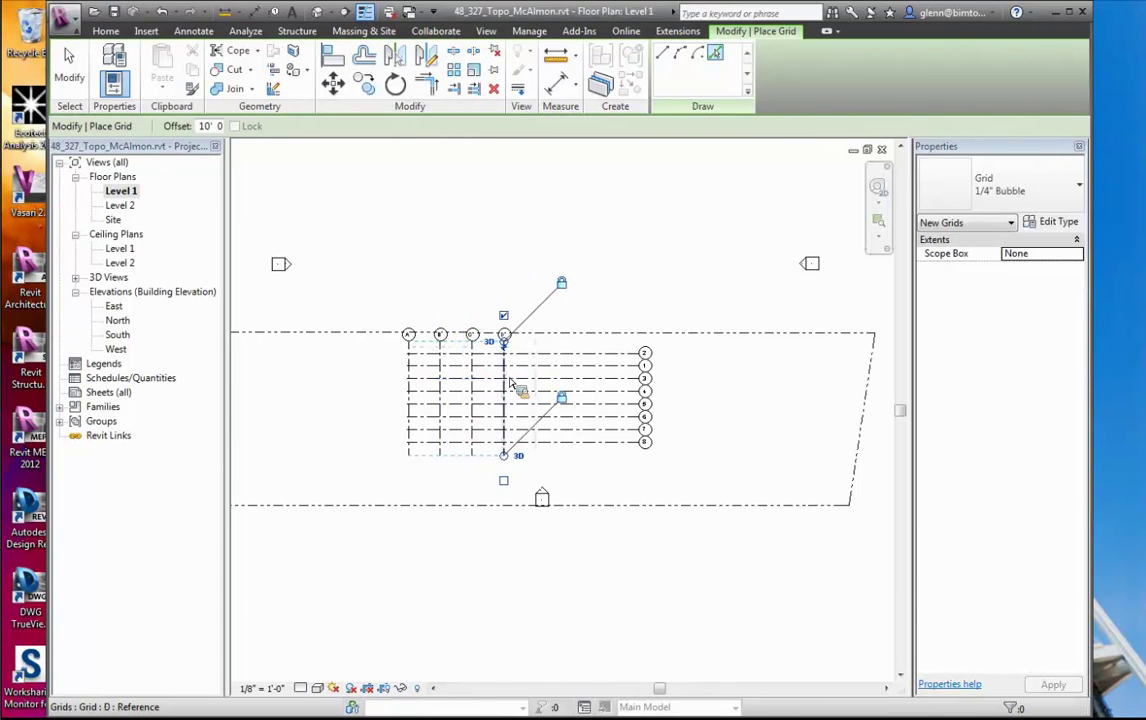
left_click(510, 381)
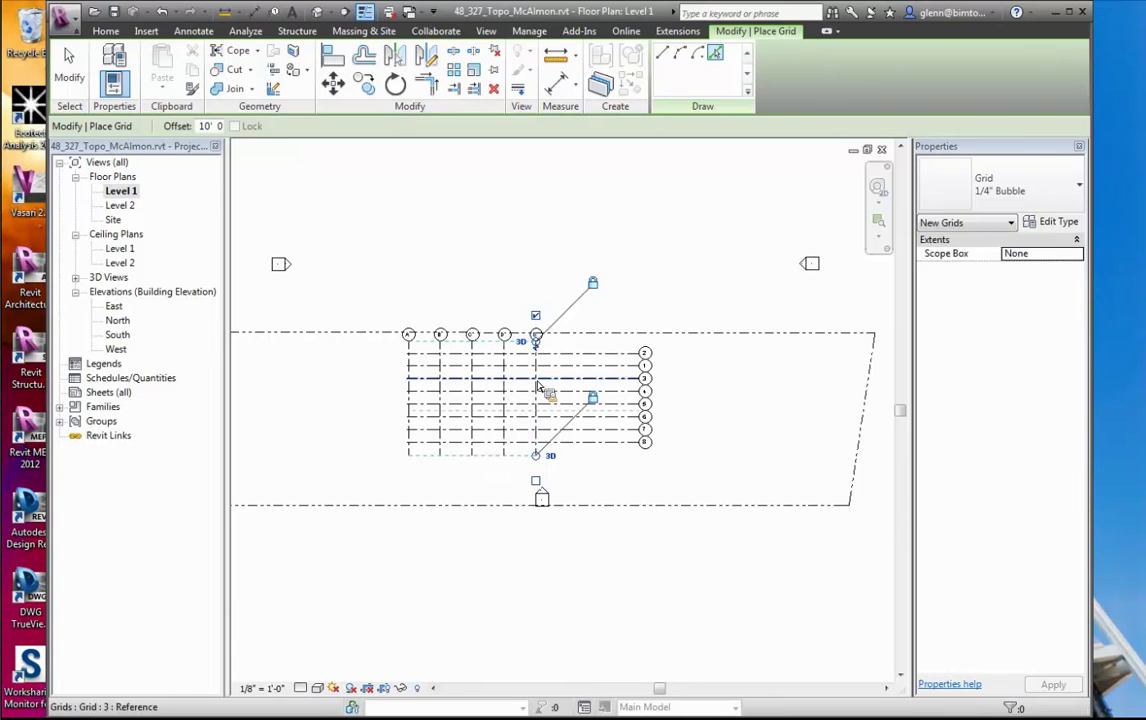
left_click(541, 381)
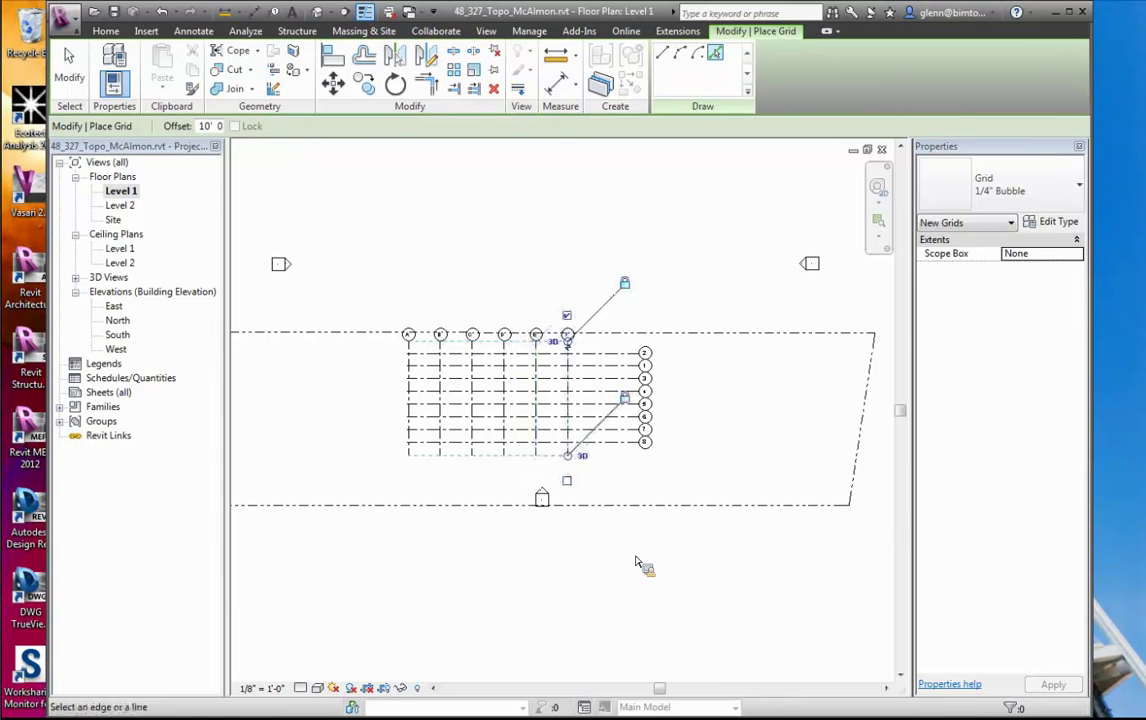
left_click(878, 220)
left_click_drag(354, 298, 645, 522)
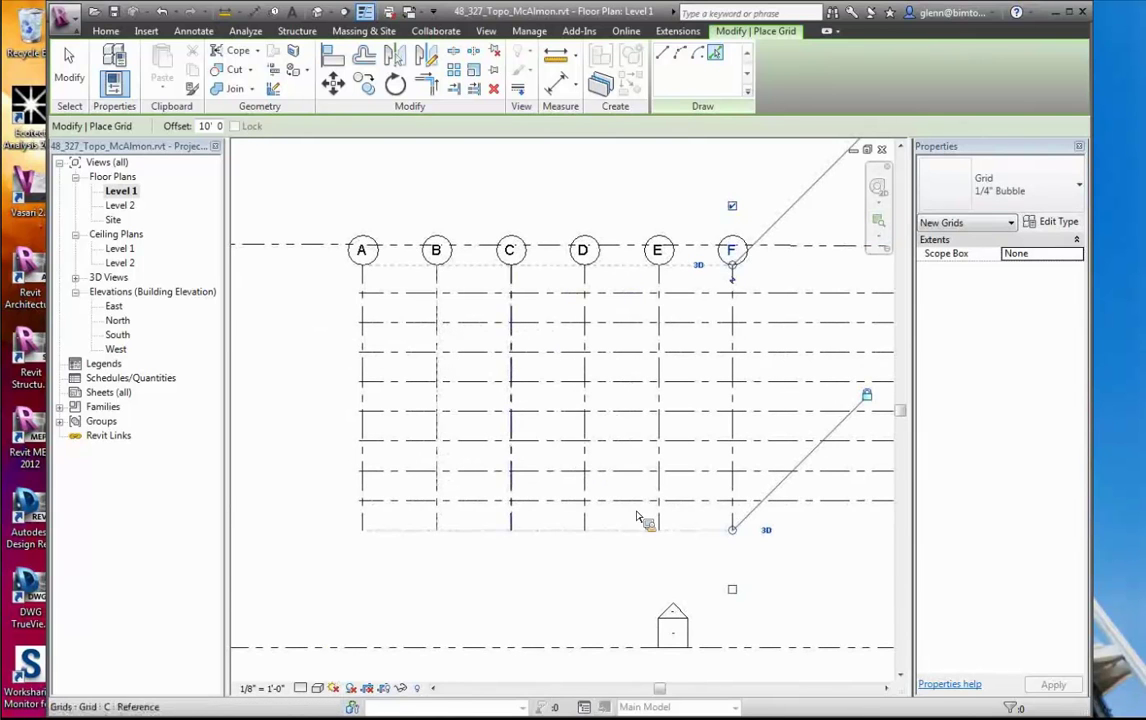
Open the South elevation and move the topography surface straight down until its peak sits just above Level 1
left_click(117, 336)
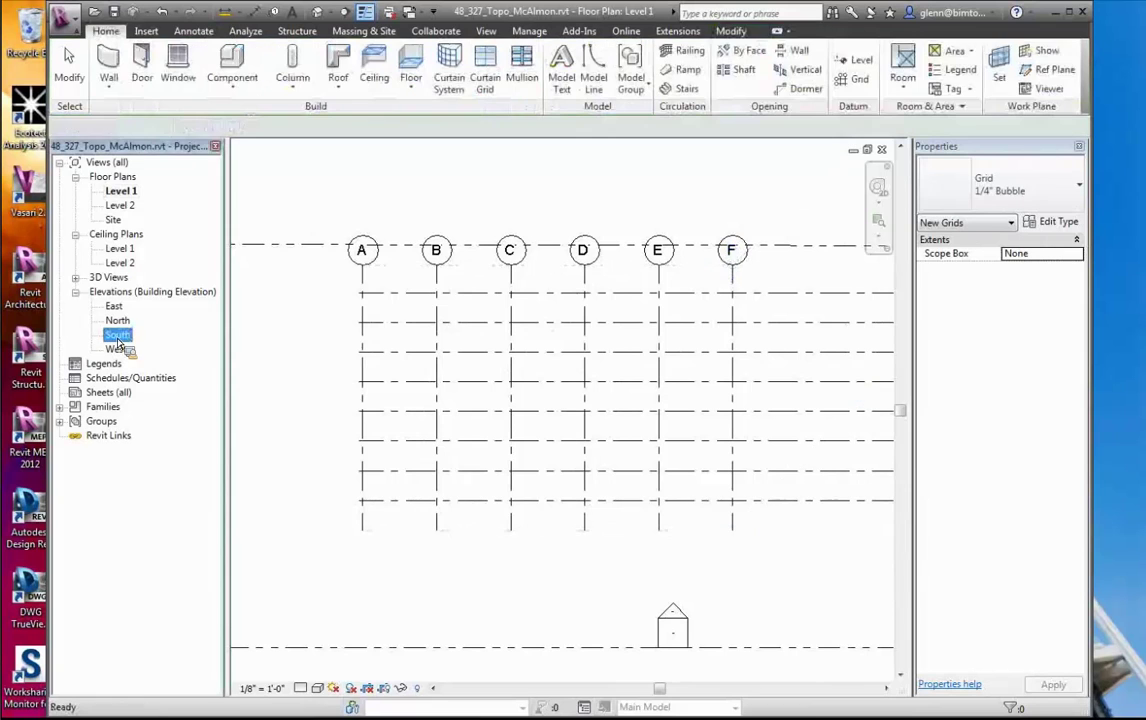
double_click(117, 336)
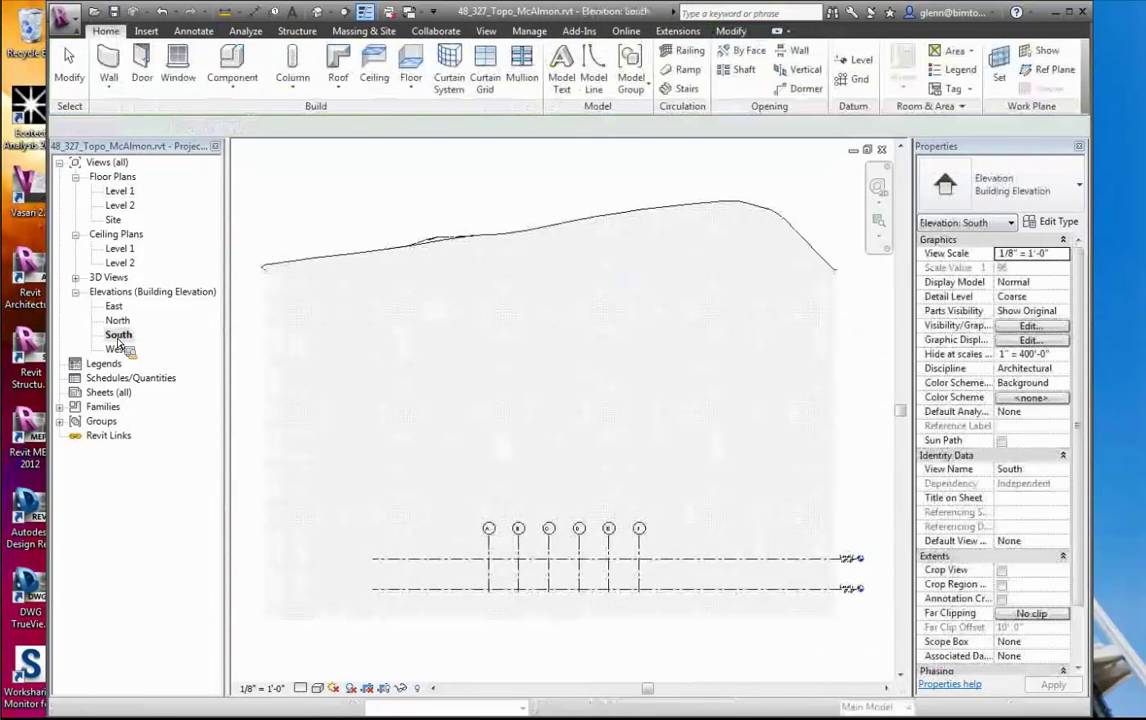
left_click(548, 234)
left_click(364, 85)
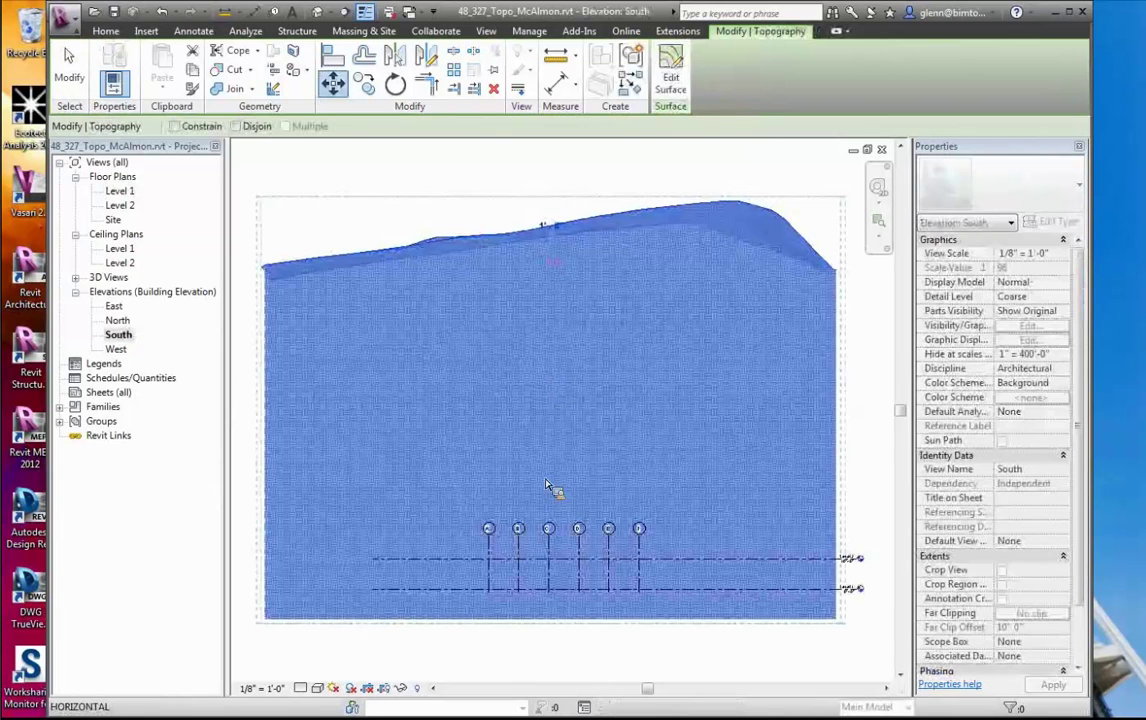
left_click(560, 651)
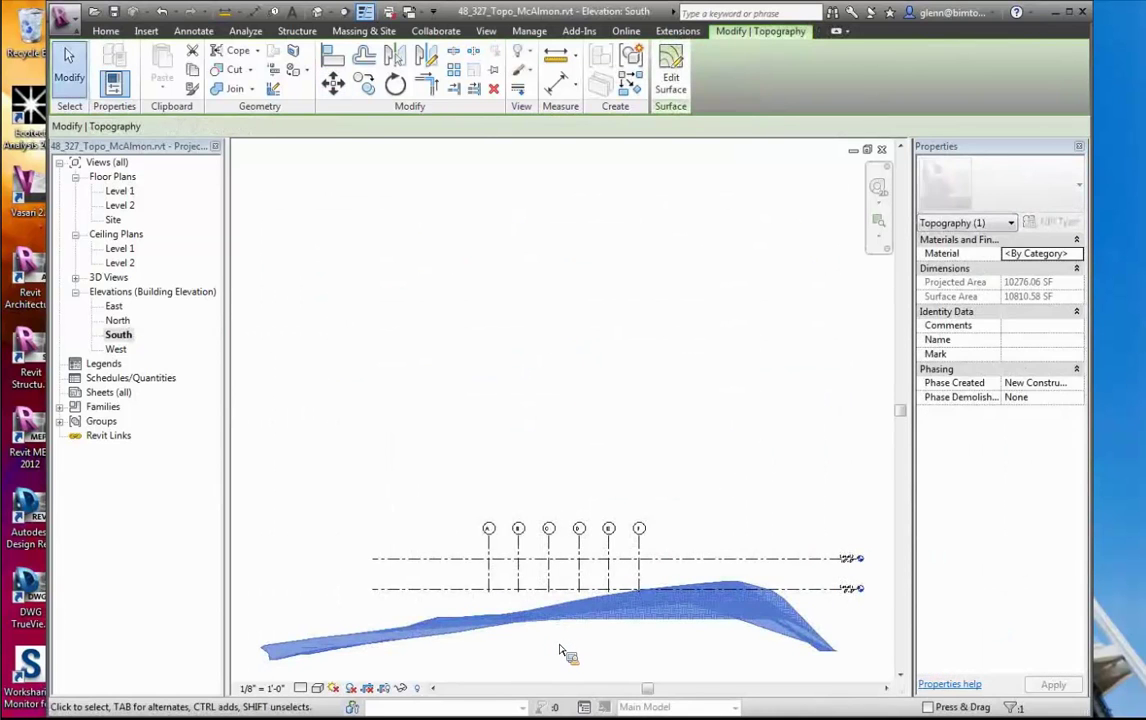
Raise the topography surface in two short vertical moves until its peak stands above Level 2
left_click(333, 83)
left_click(580, 620)
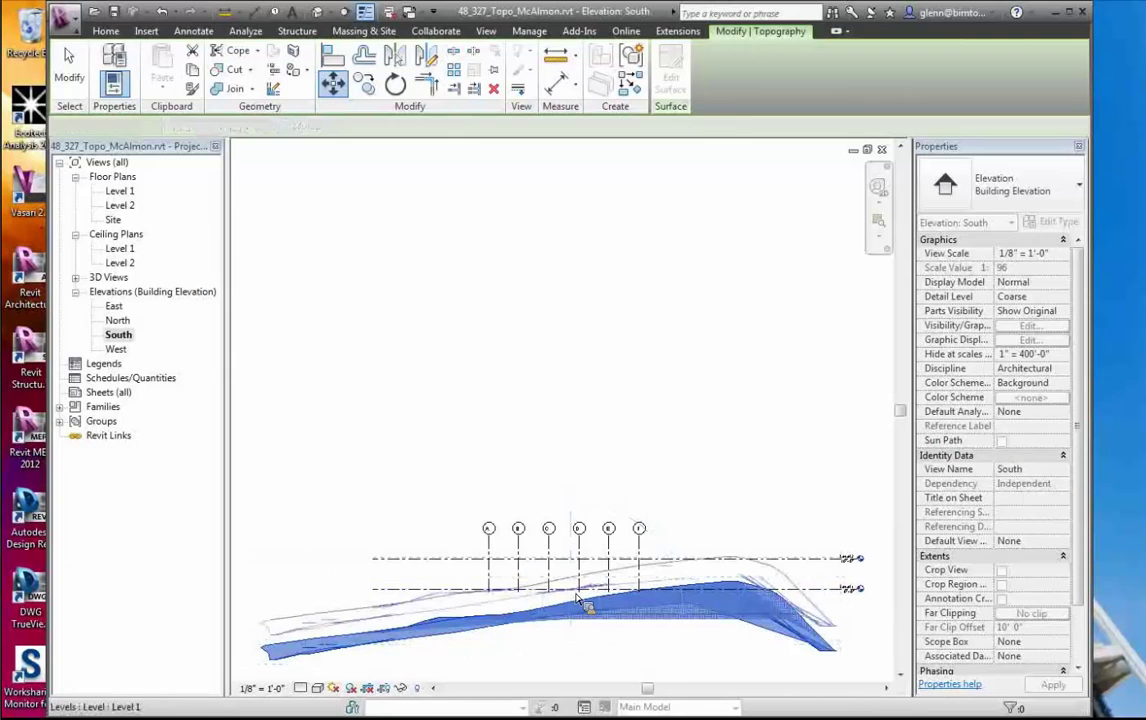
left_click(577, 599)
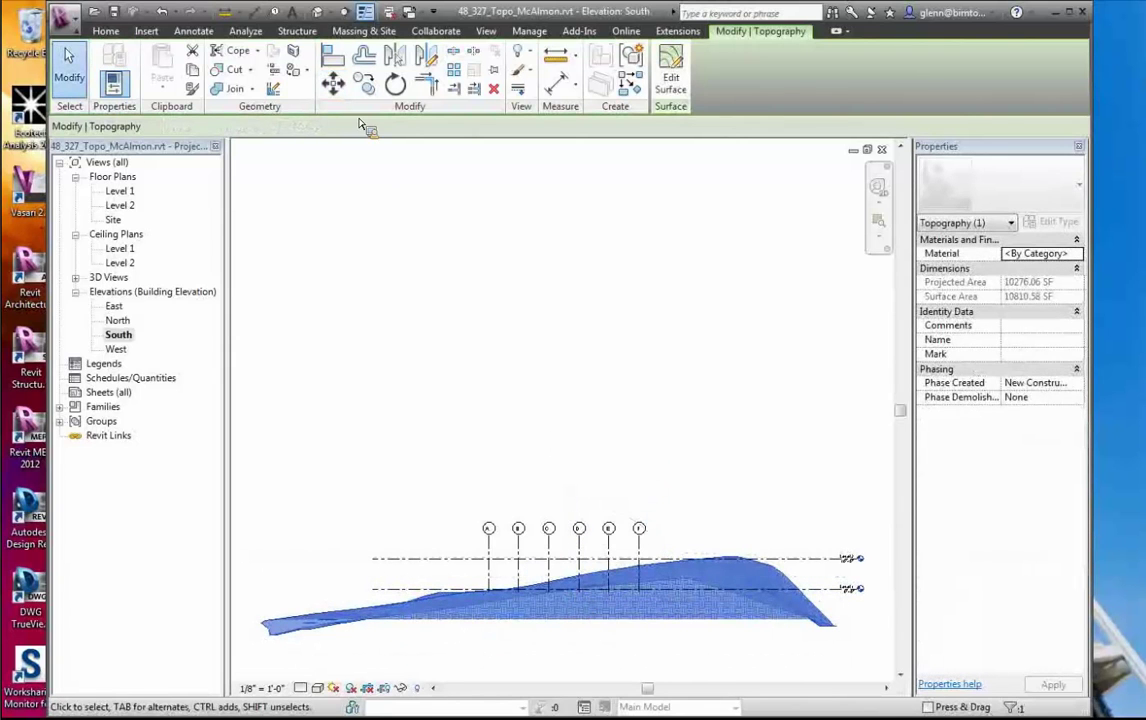
left_click(333, 84)
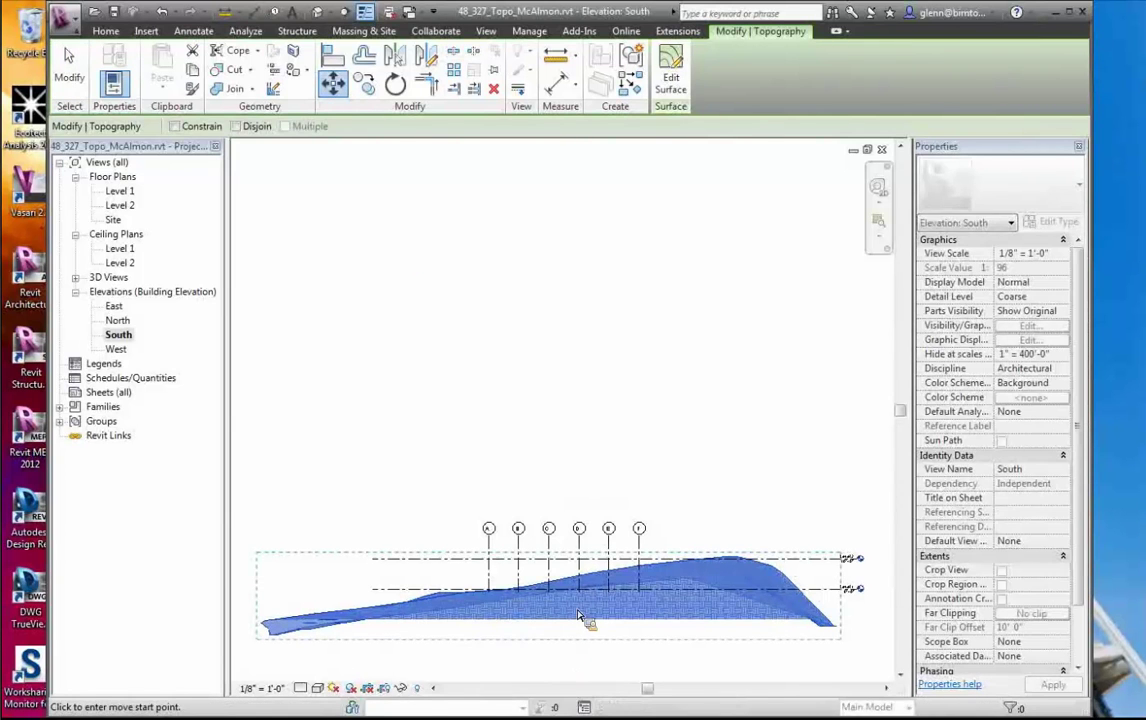
left_click(577, 615)
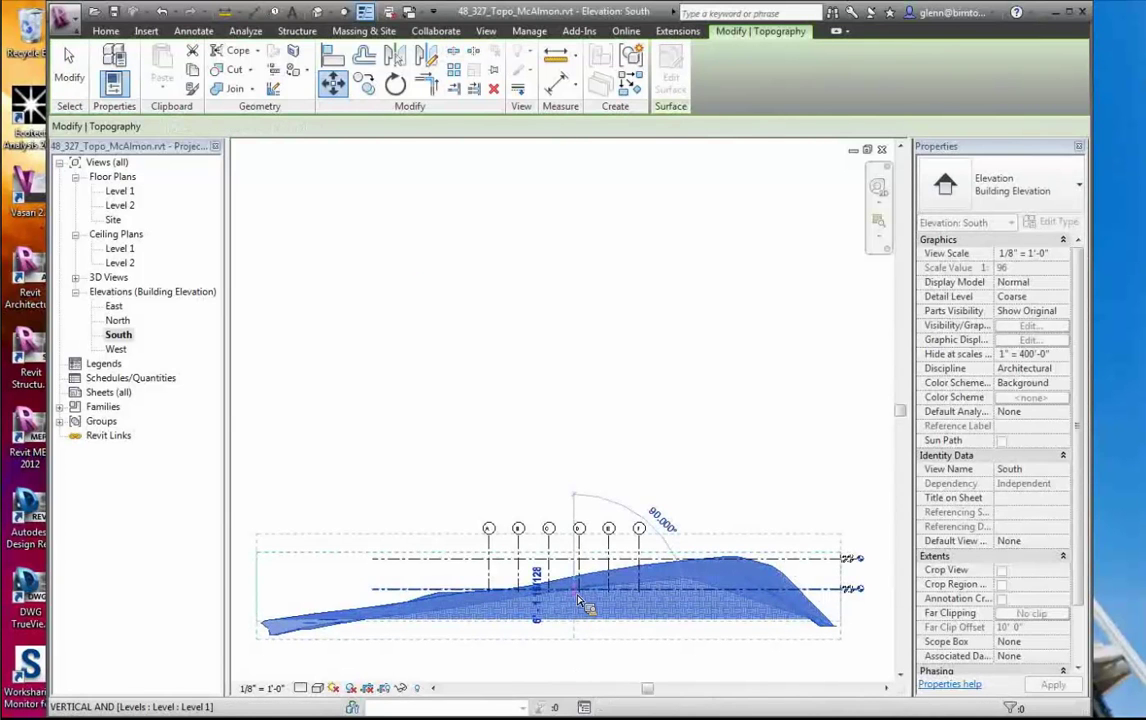
left_click(577, 592)
left_click(541, 468)
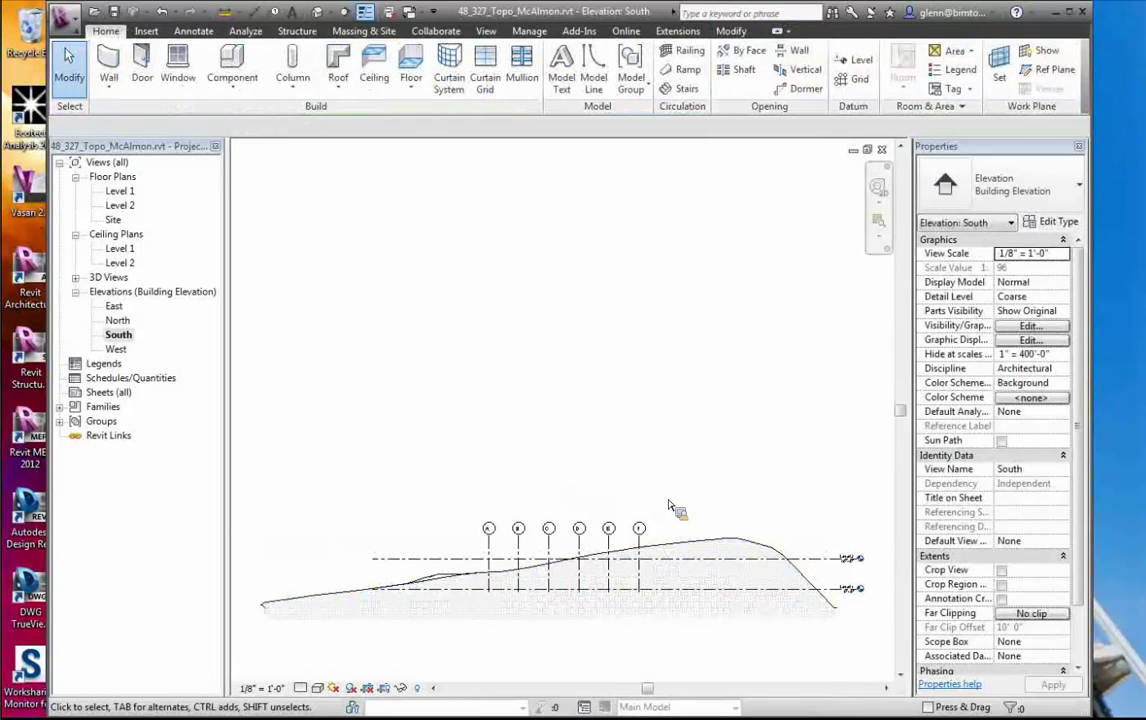
Lower the topography surface slightly, keeping its peak just above Level 2
left_click(708, 554)
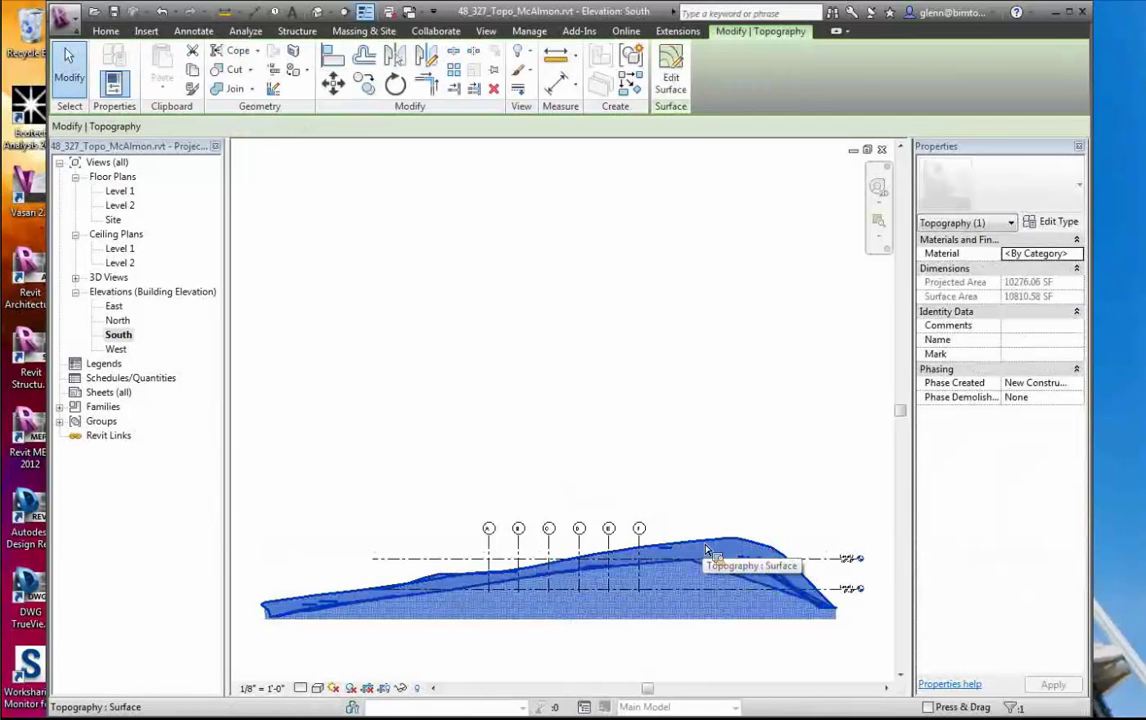
left_click(333, 83)
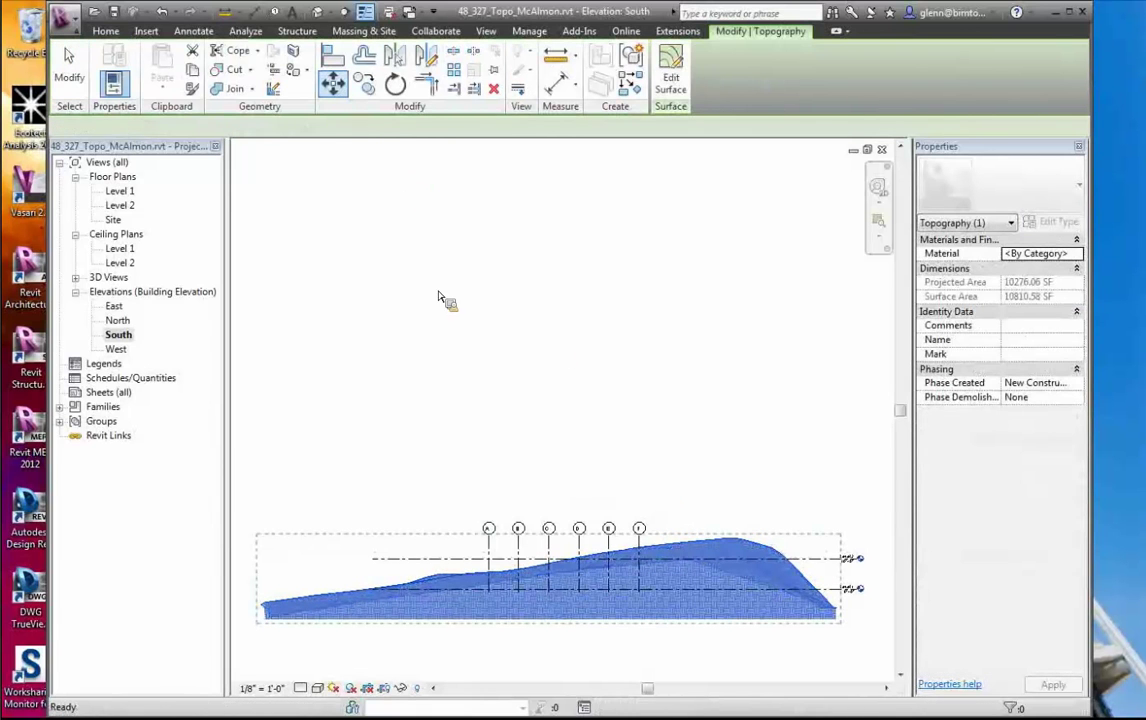
left_click(595, 580)
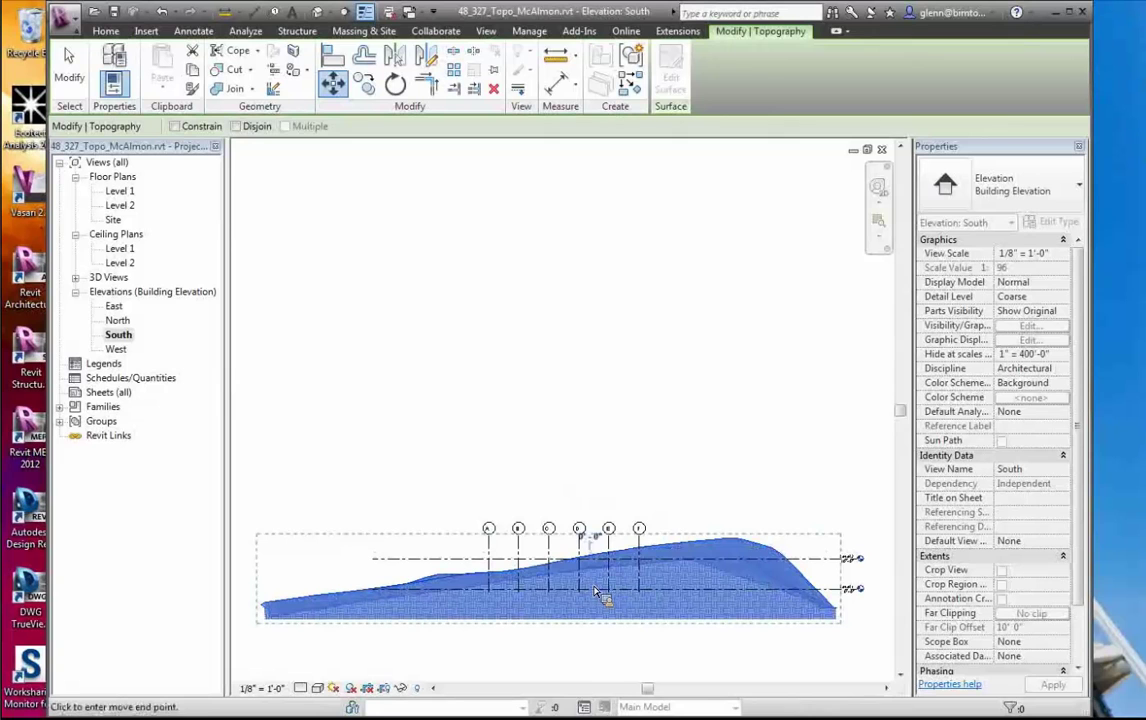
left_click(598, 591)
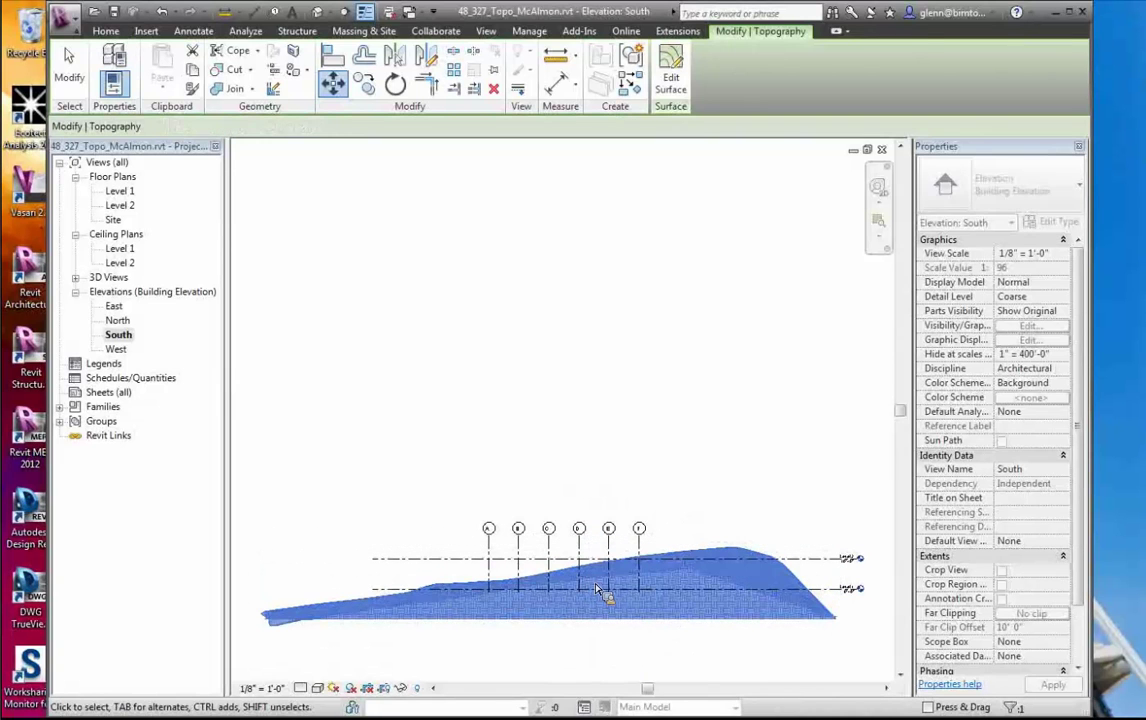
left_click(549, 467)
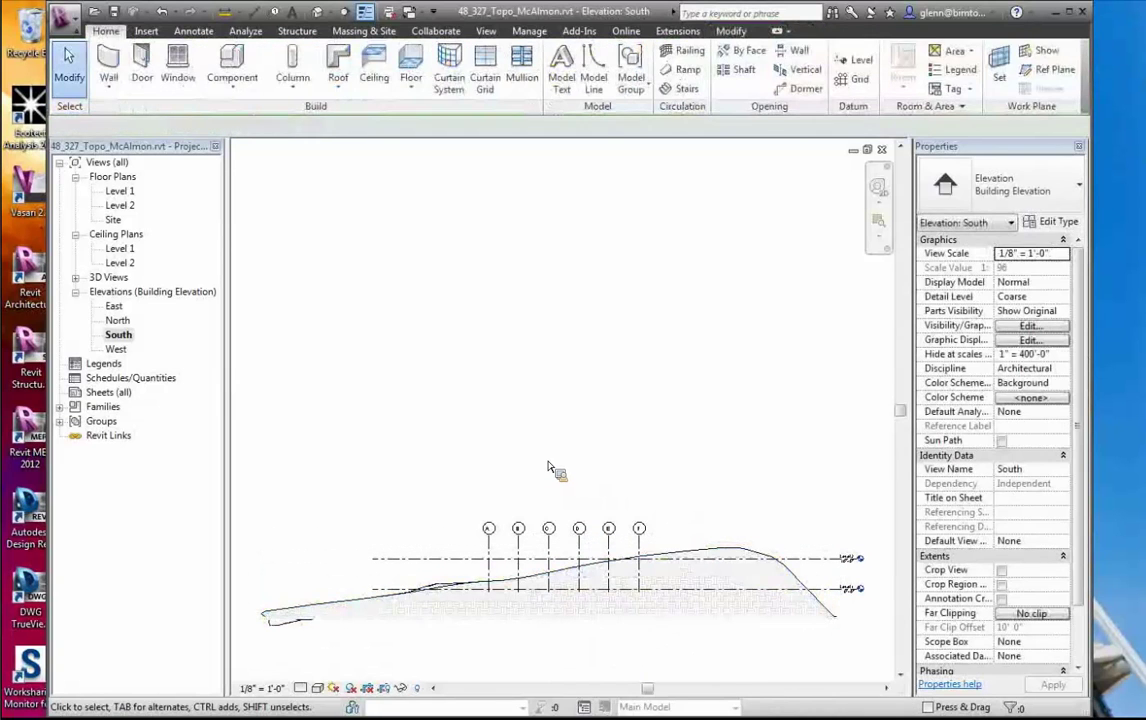
Open the Level 1 floor plan and start a wall using the Foundation - 12" Concrete type
left_click(130, 193)
double_click(120, 192)
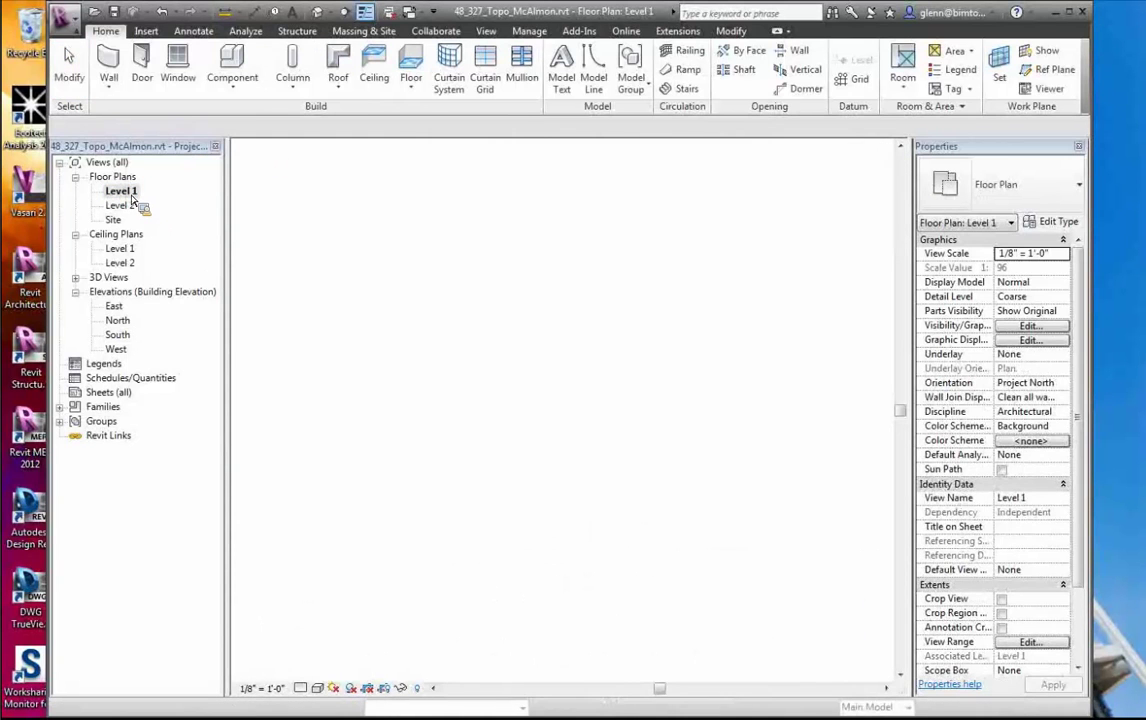
left_click(115, 91)
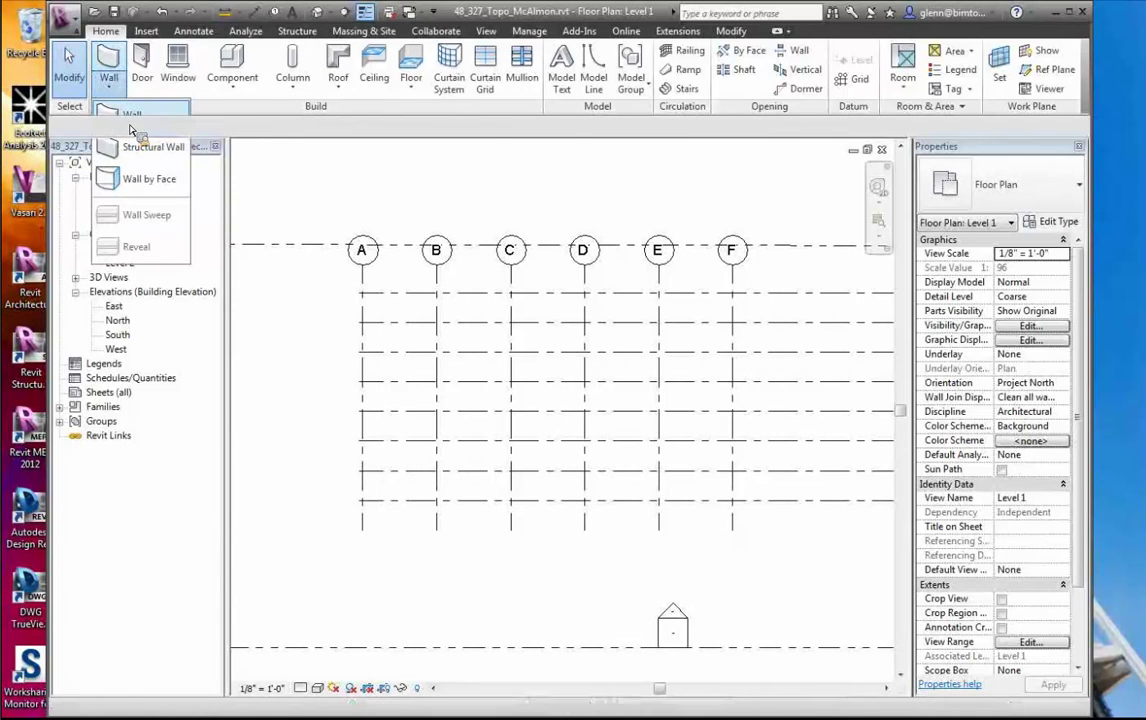
left_click(130, 117)
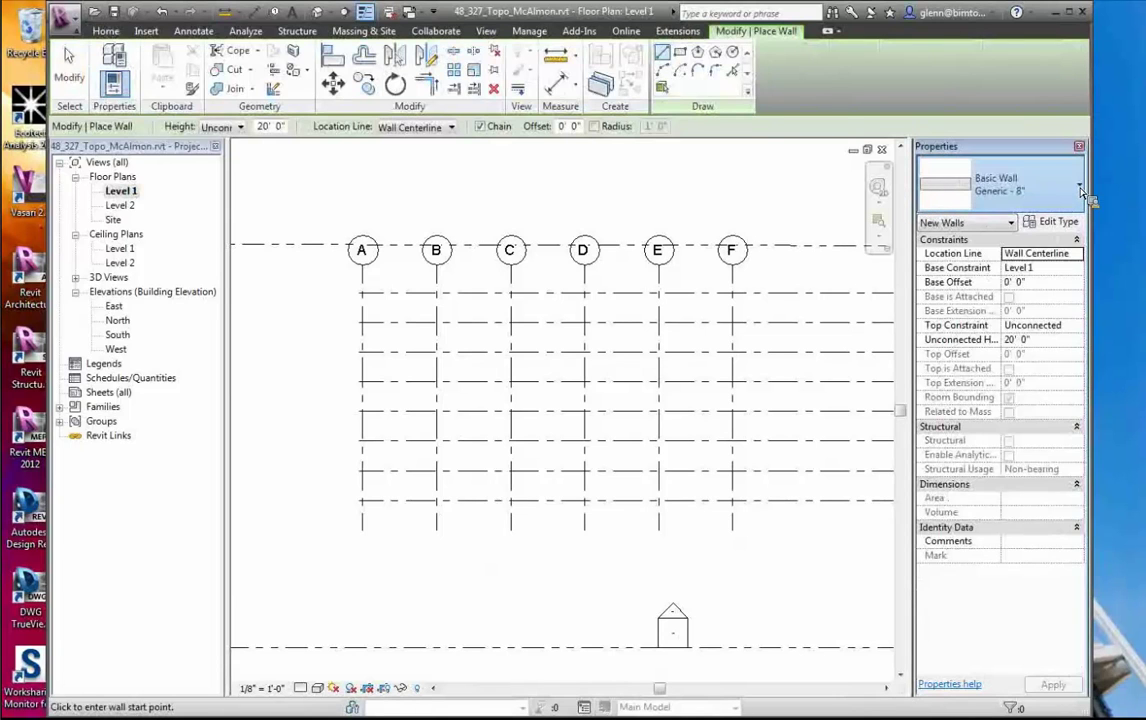
left_click(1079, 186)
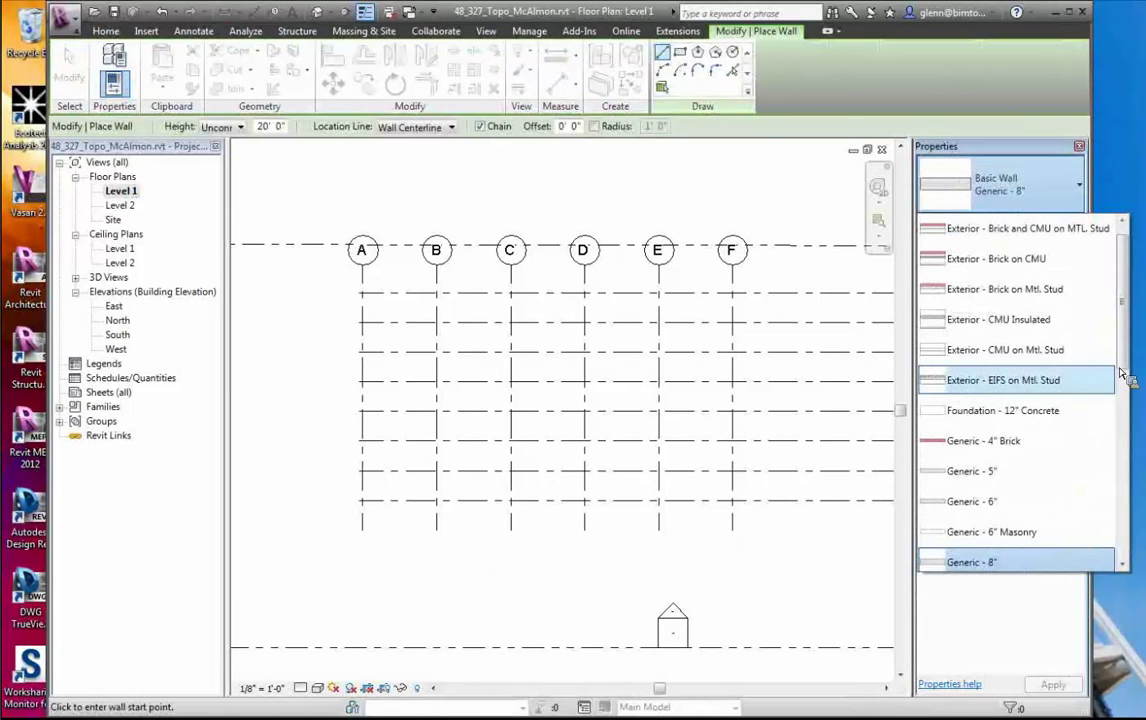
scroll(1130, 358, "down", 3)
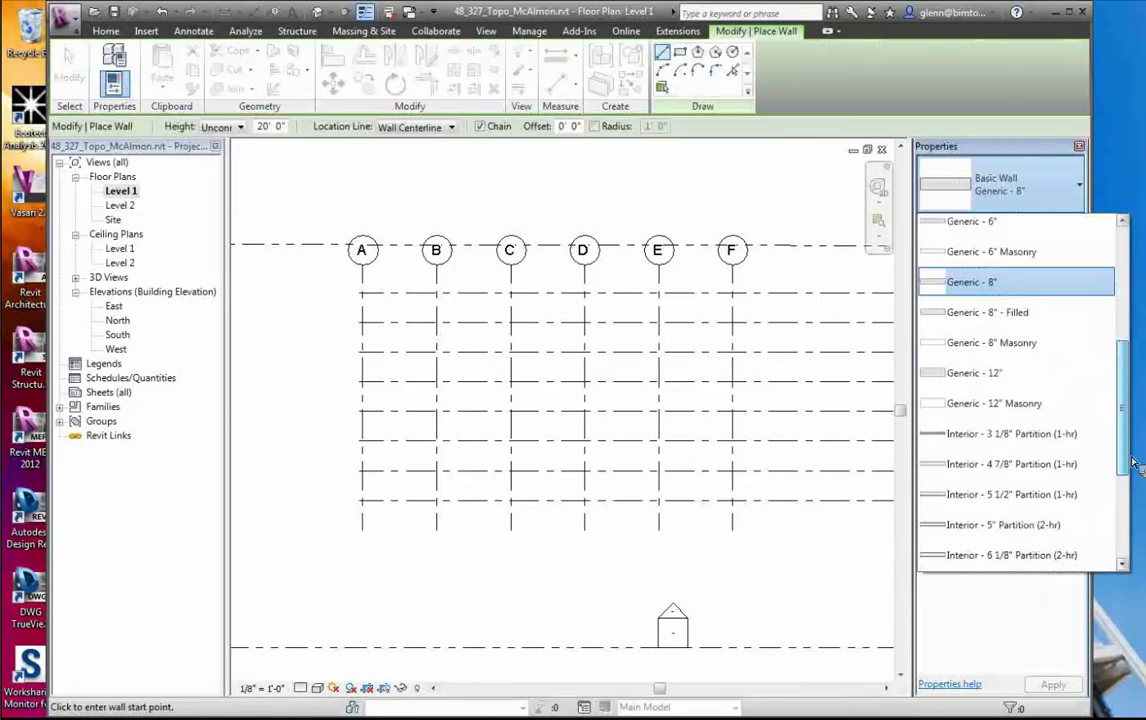
scroll(1133, 385, "up", 3)
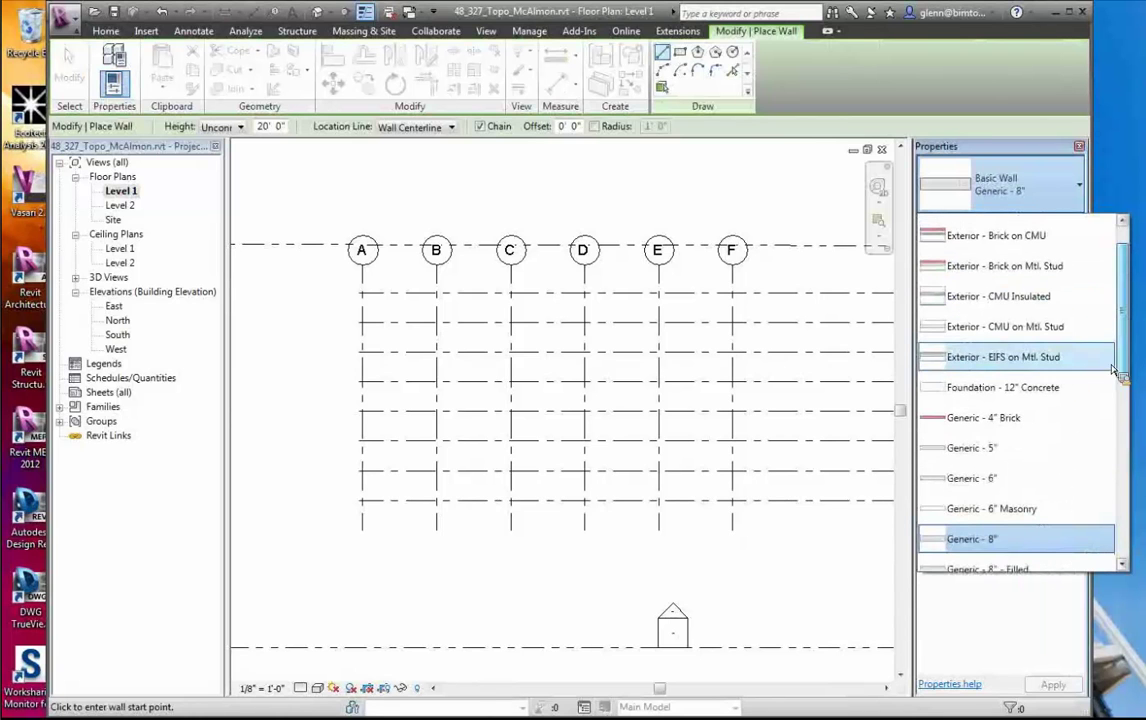
left_click(1037, 390)
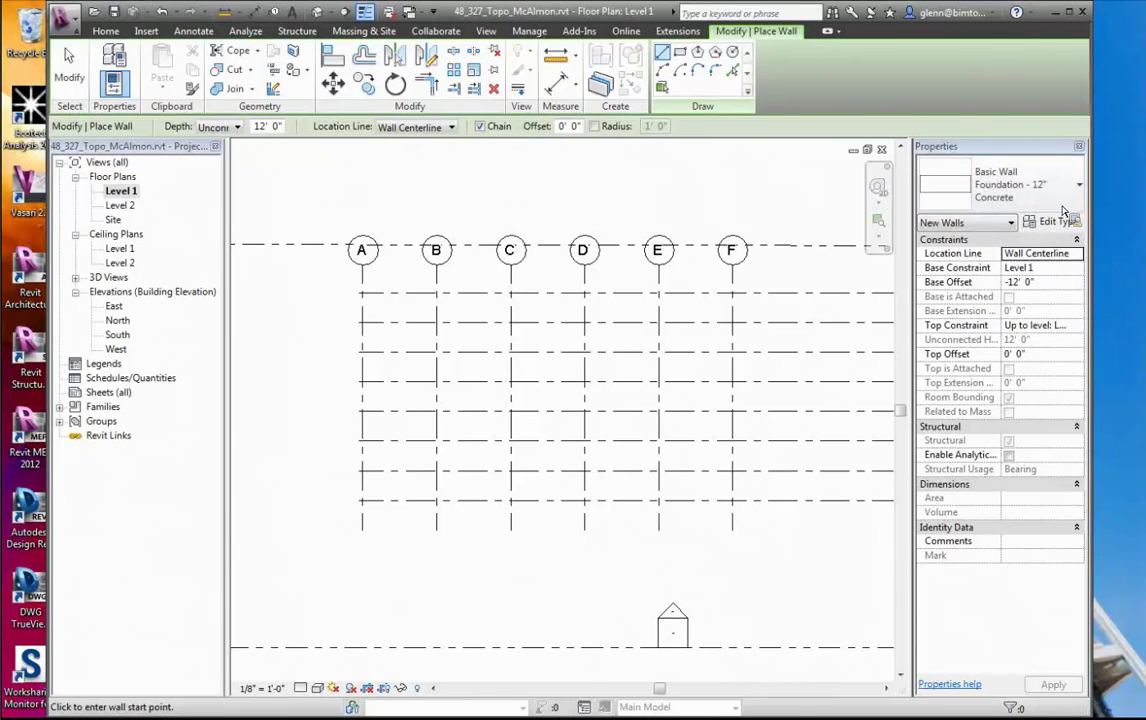
Duplicate the 12" concrete foundation wall type as Foundation - 6" Concrete
left_click(1060, 222)
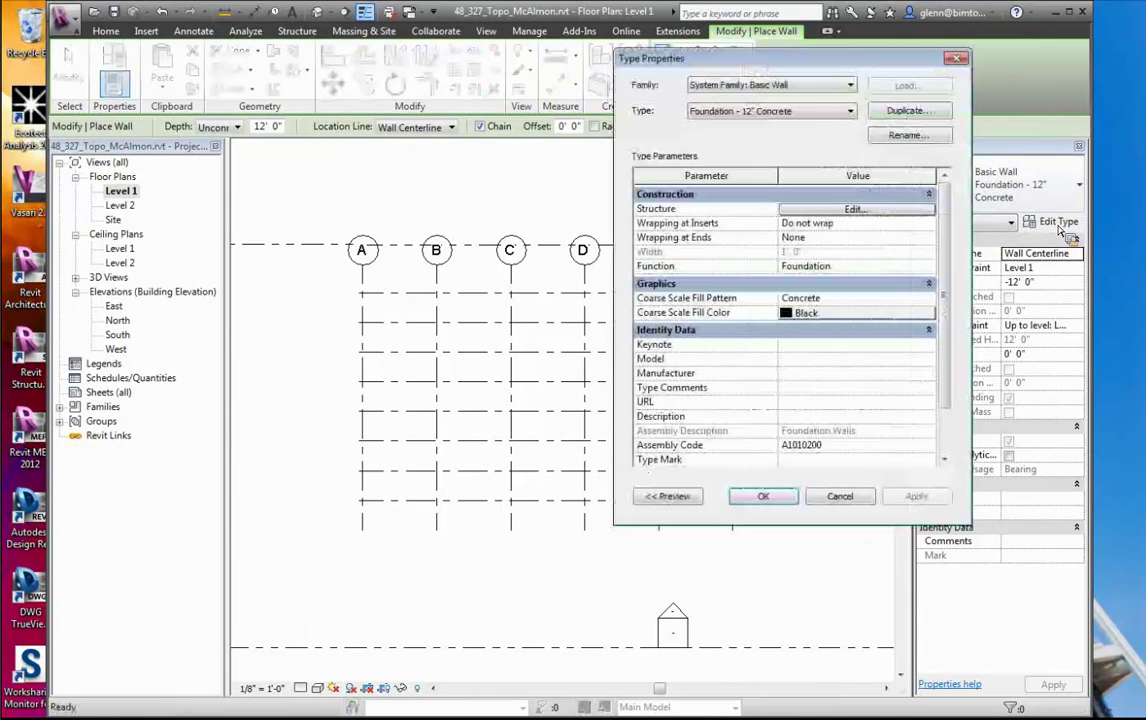
left_click(935, 110)
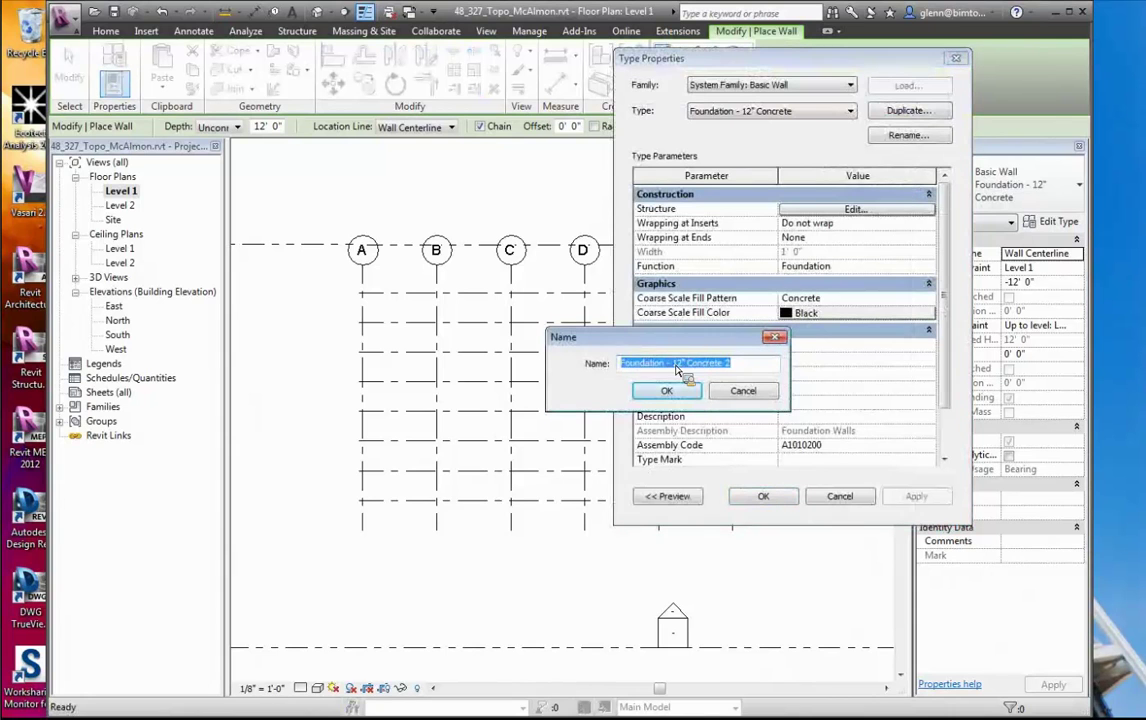
double_click(678, 363)
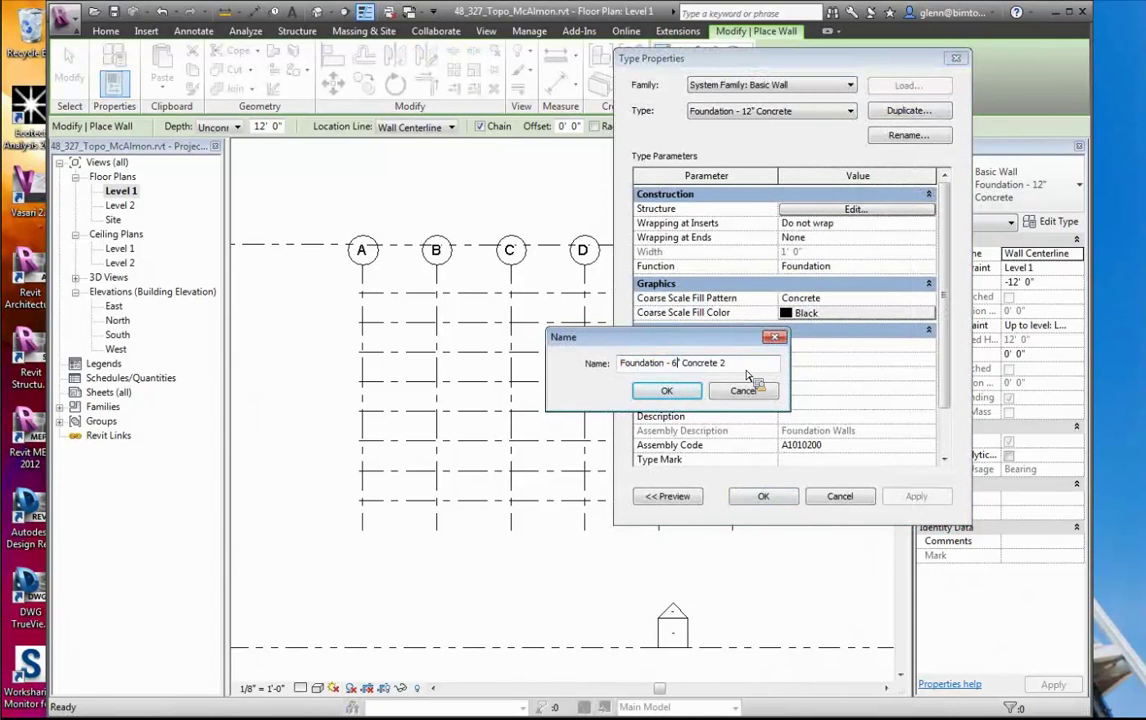
left_click(667, 390)
Set the structure layer thickness of the new foundation wall type to 0' 6" and accept the type changes
left_click(850, 209)
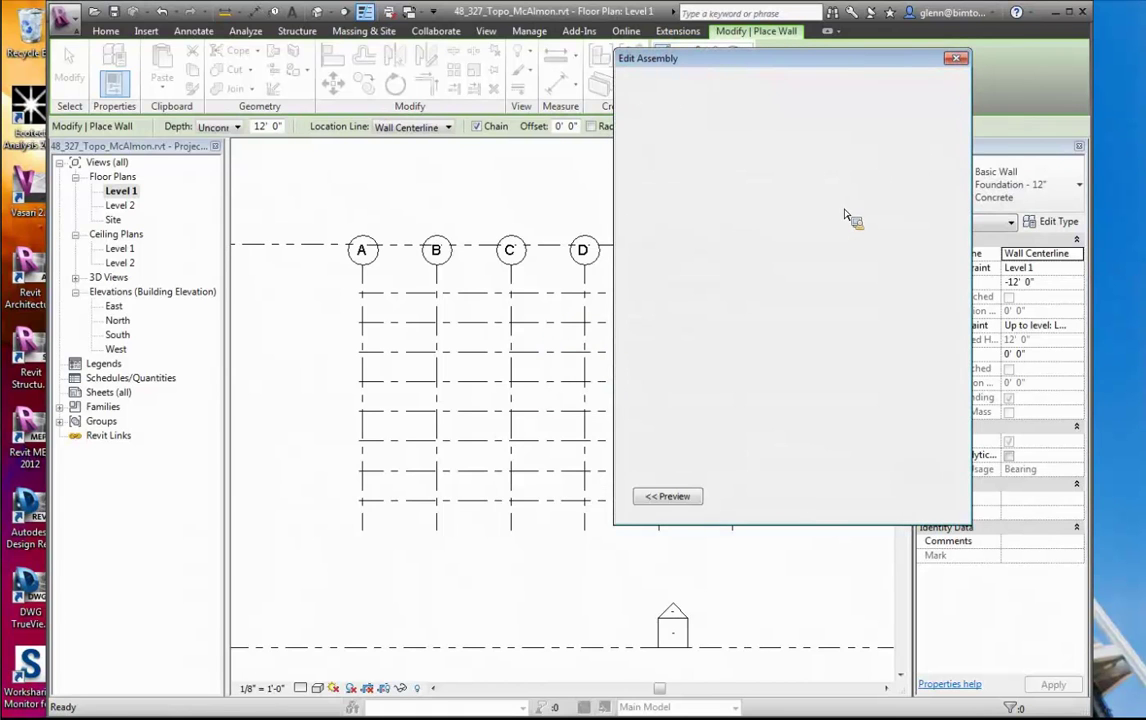
left_click(853, 214)
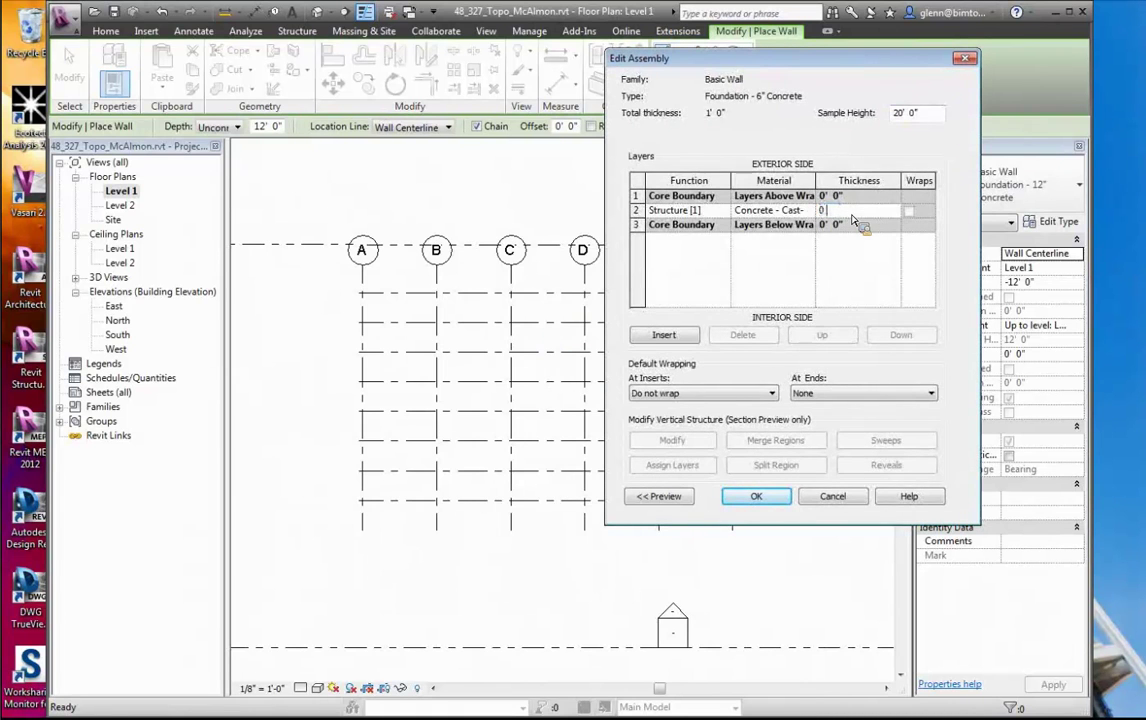
type("0 6")
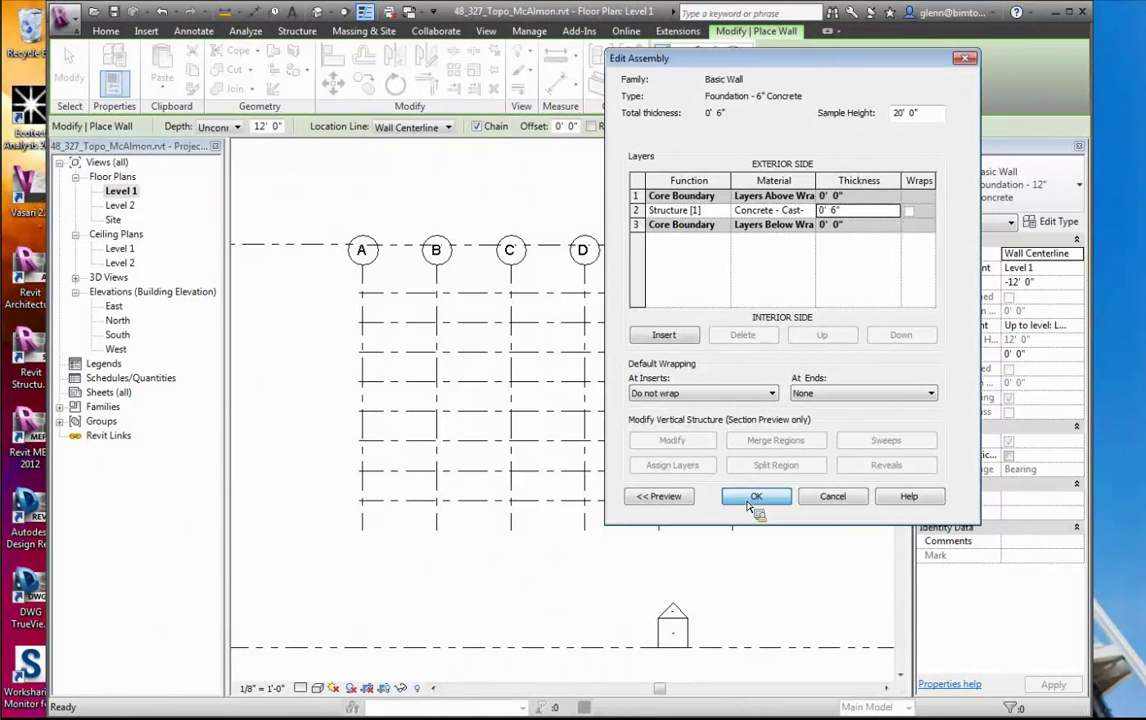
left_click(755, 498)
left_click(756, 500)
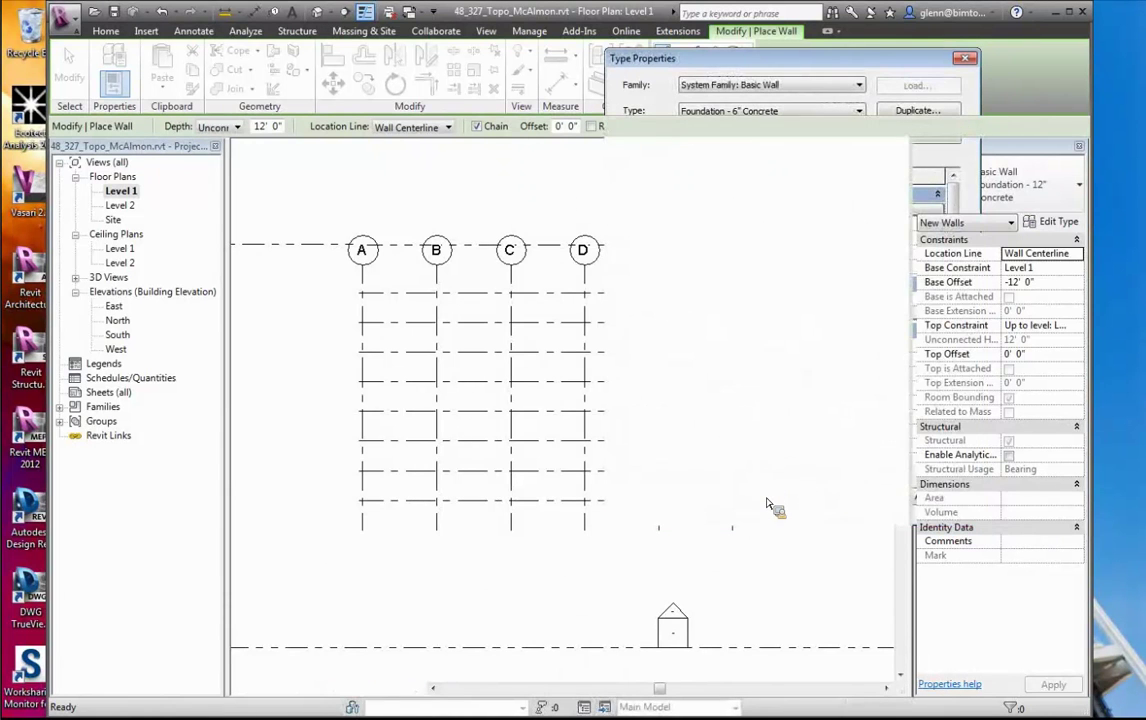
left_click(1044, 284)
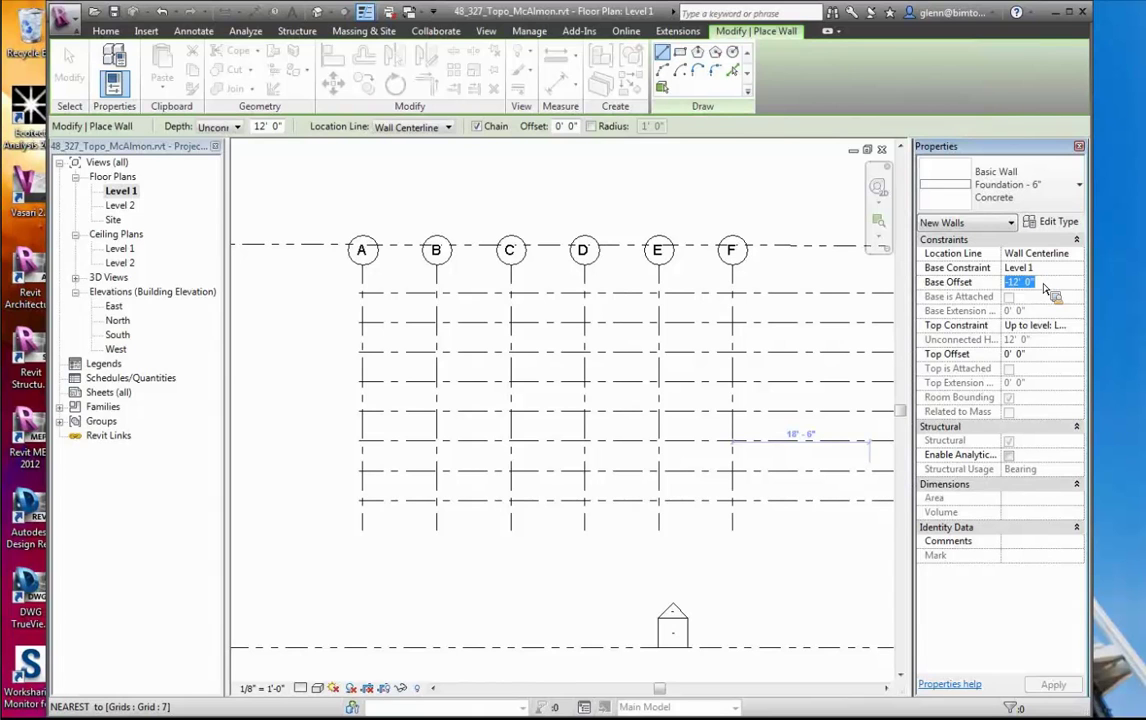
left_click(1077, 327)
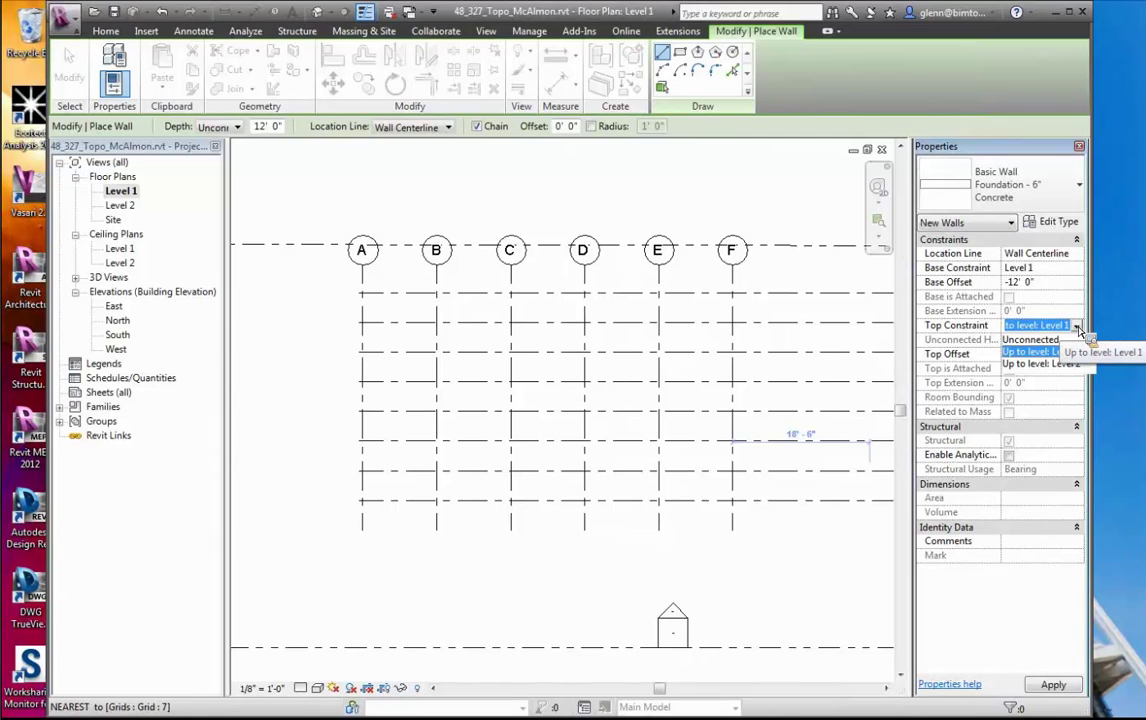
left_click(838, 570)
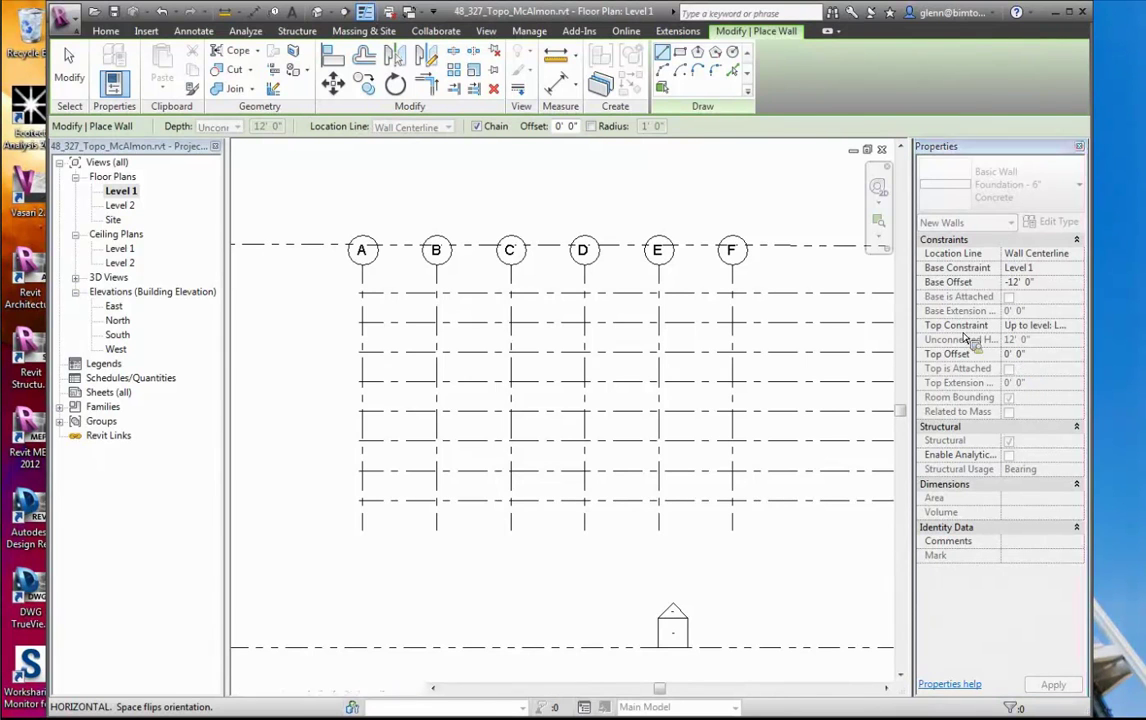
left_click(69, 65)
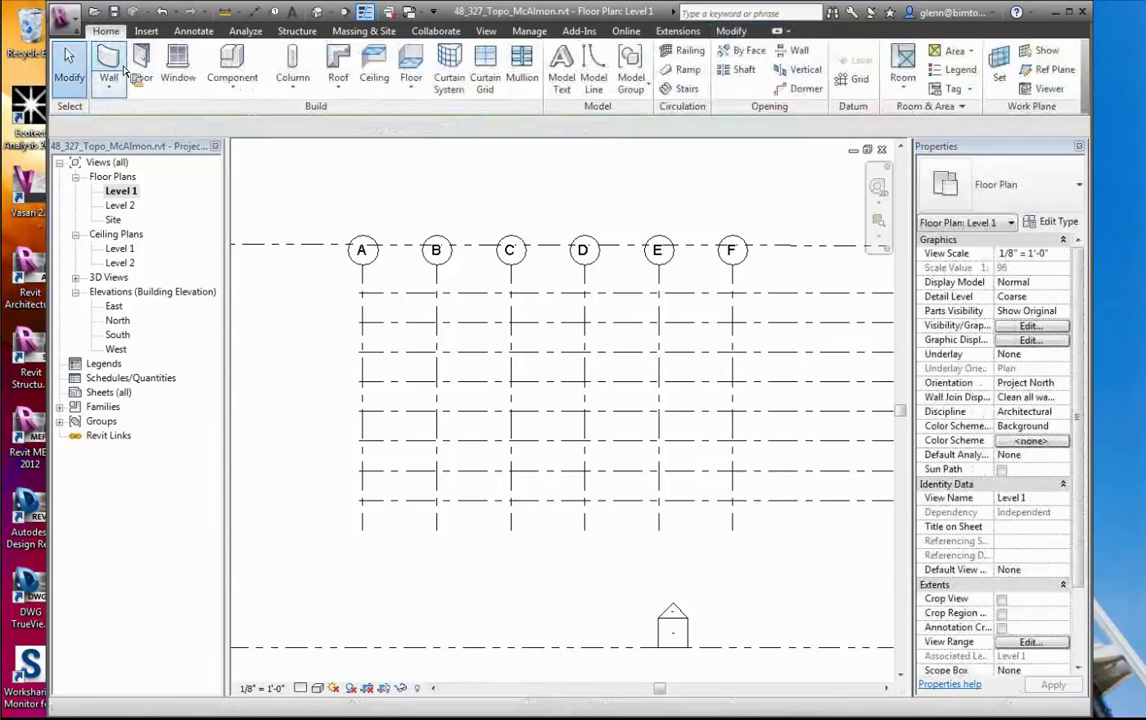
left_click(110, 65)
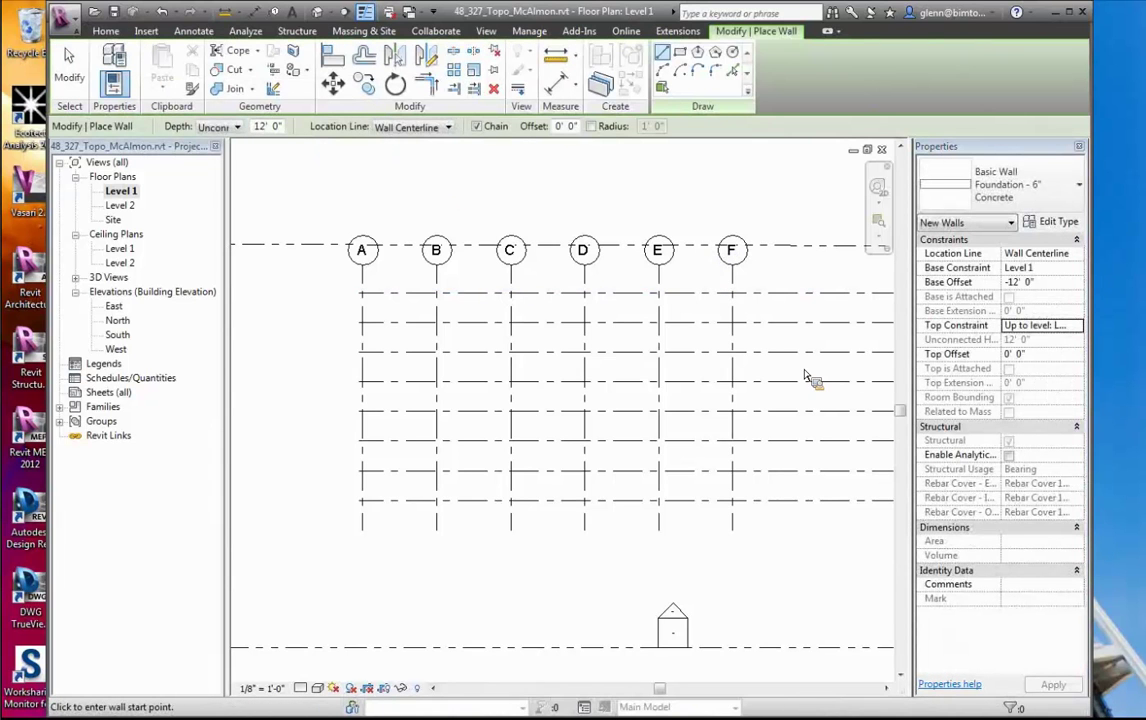
left_click(667, 59)
Switch to the scanned foundation drawing in Preview and examine the wall layout and thickness notes from the lower walls upward
key("ctrl+Right")
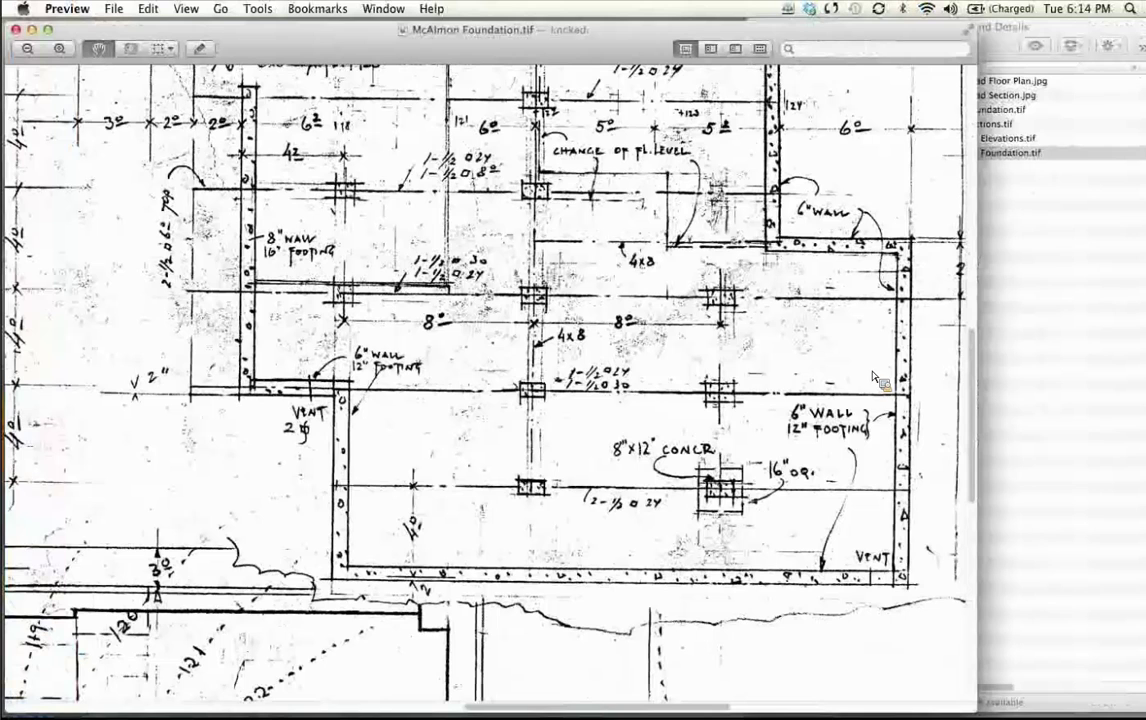
scroll(876, 376, "up", 2)
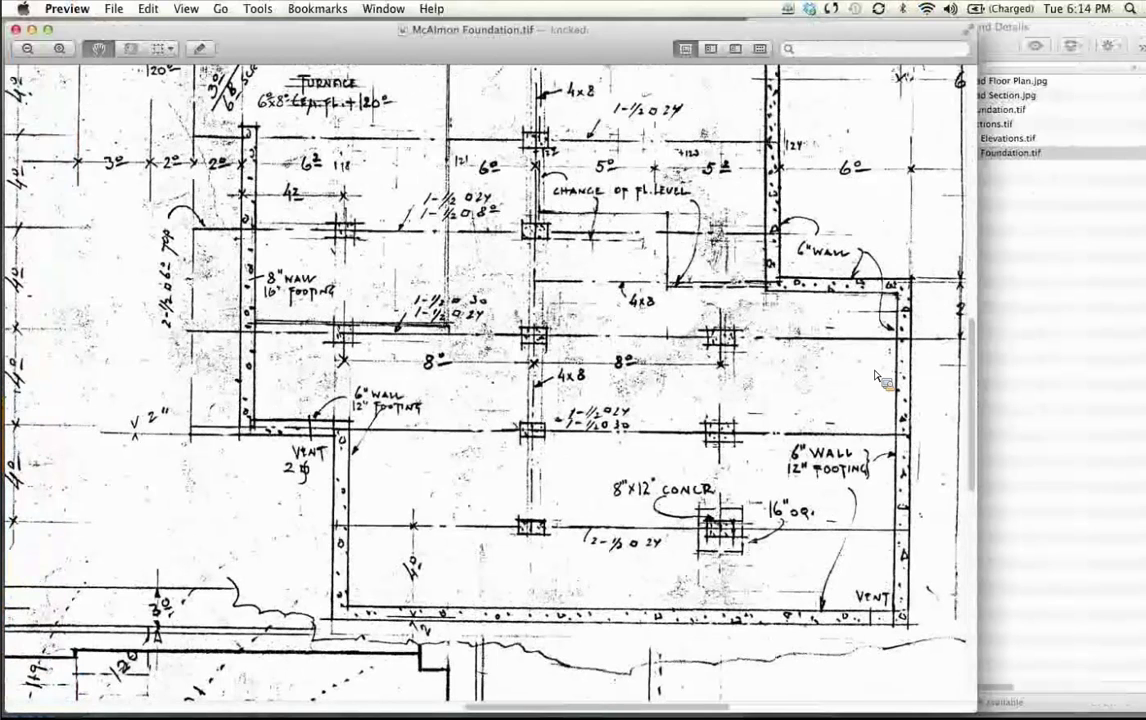
scroll(876, 376, "up", 5)
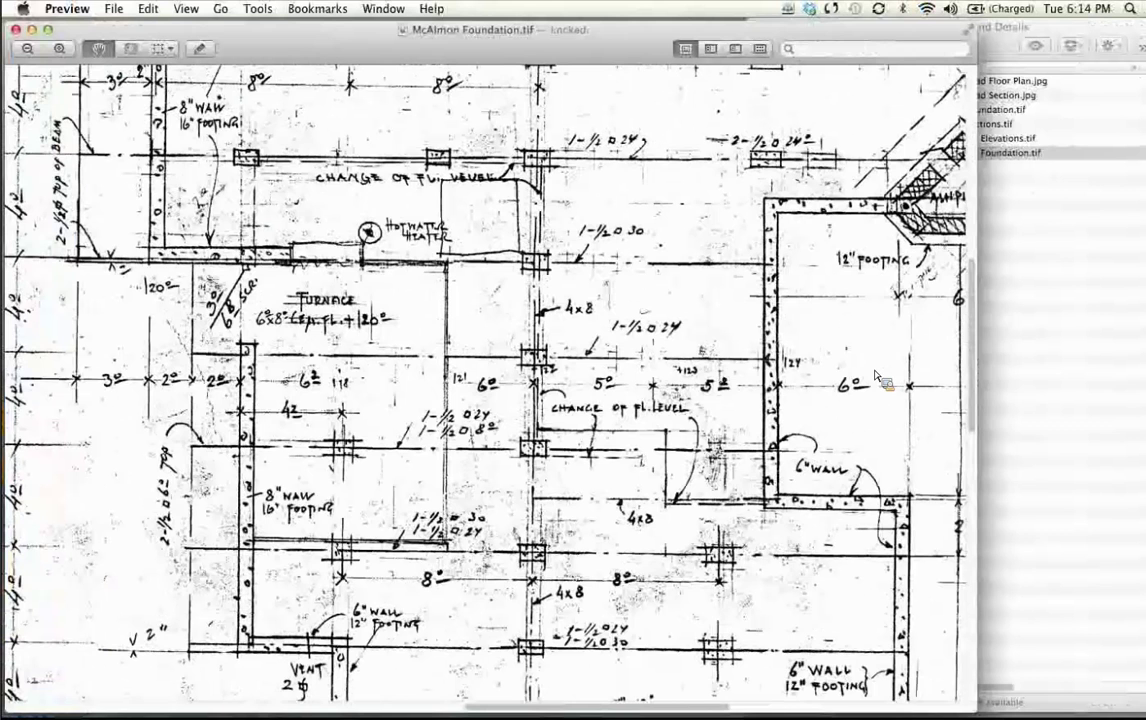
scroll(876, 376, "up", 10)
scroll(700, 285, "down", 5)
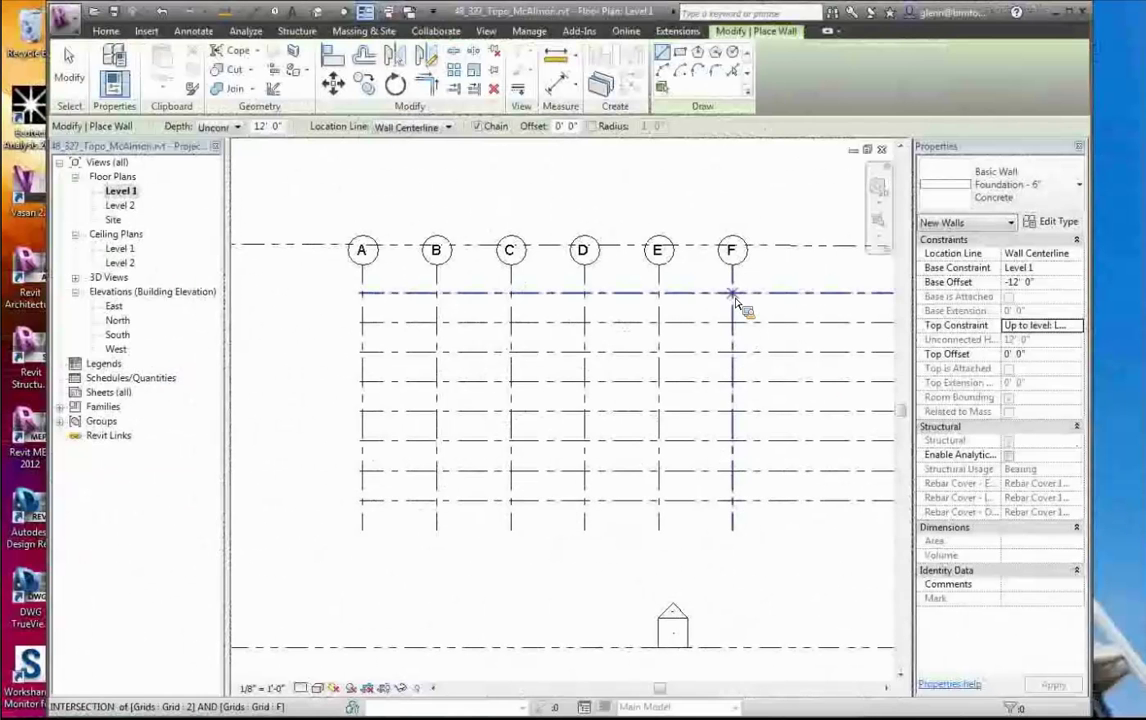
Back in Revit, leave wall placement and set the Level 1 plan's view depth level to Unlimited in its view range
left_click(733, 293)
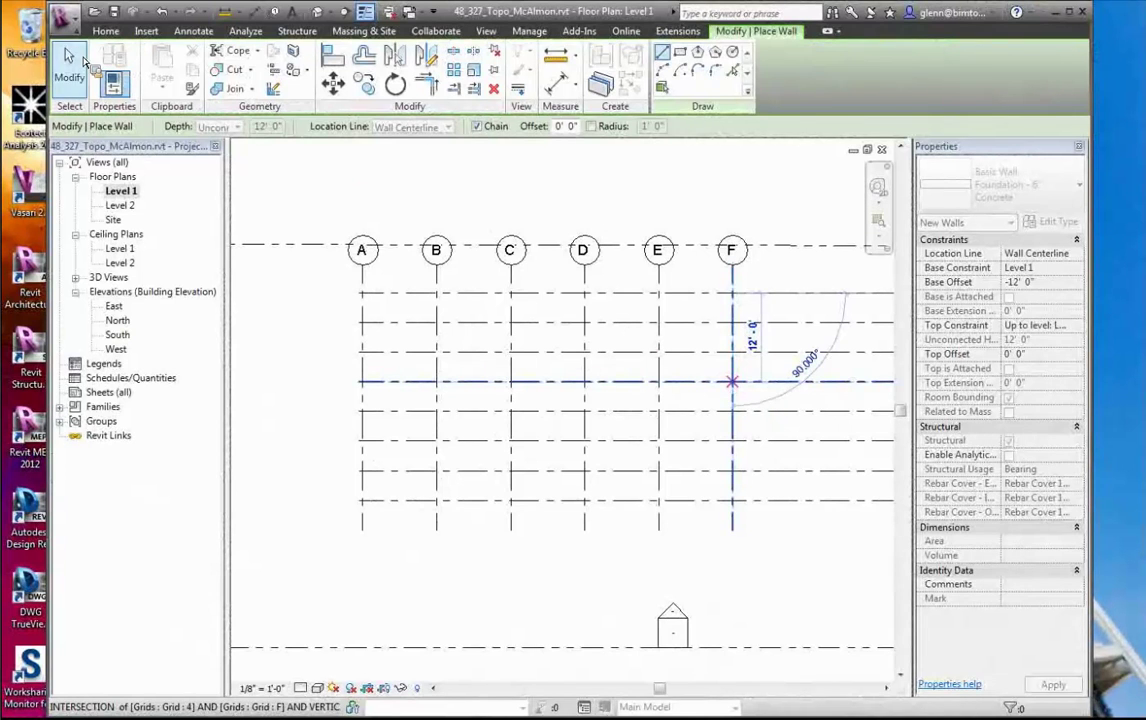
left_click(80, 62)
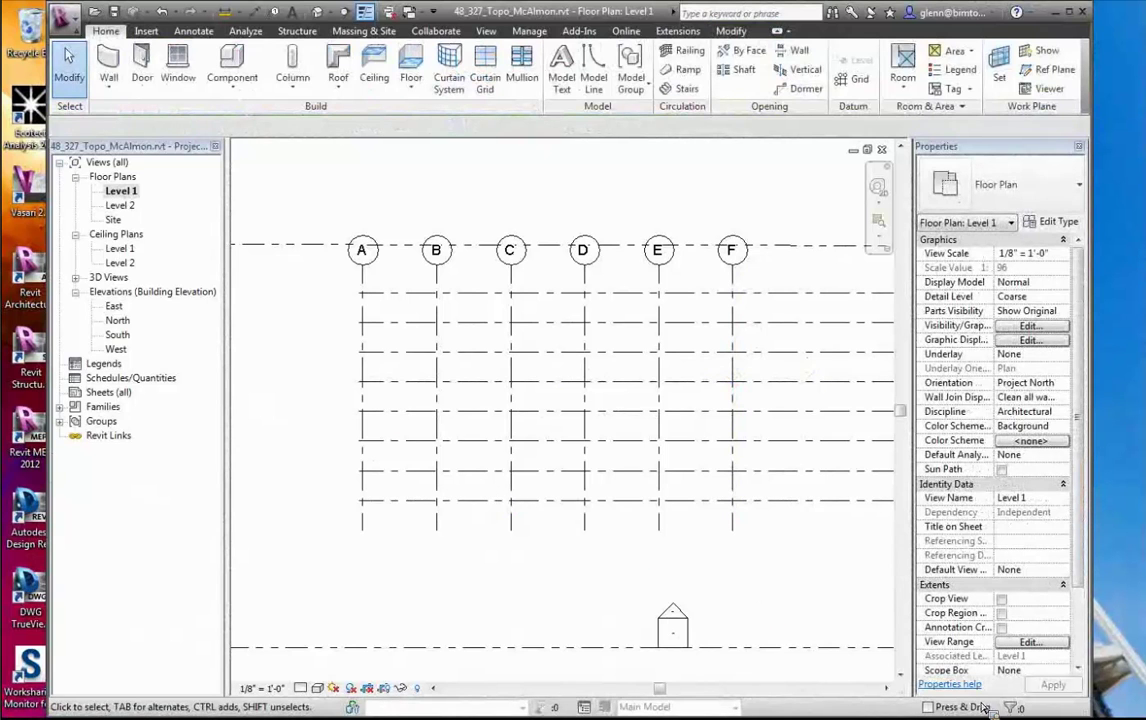
left_click(1030, 642)
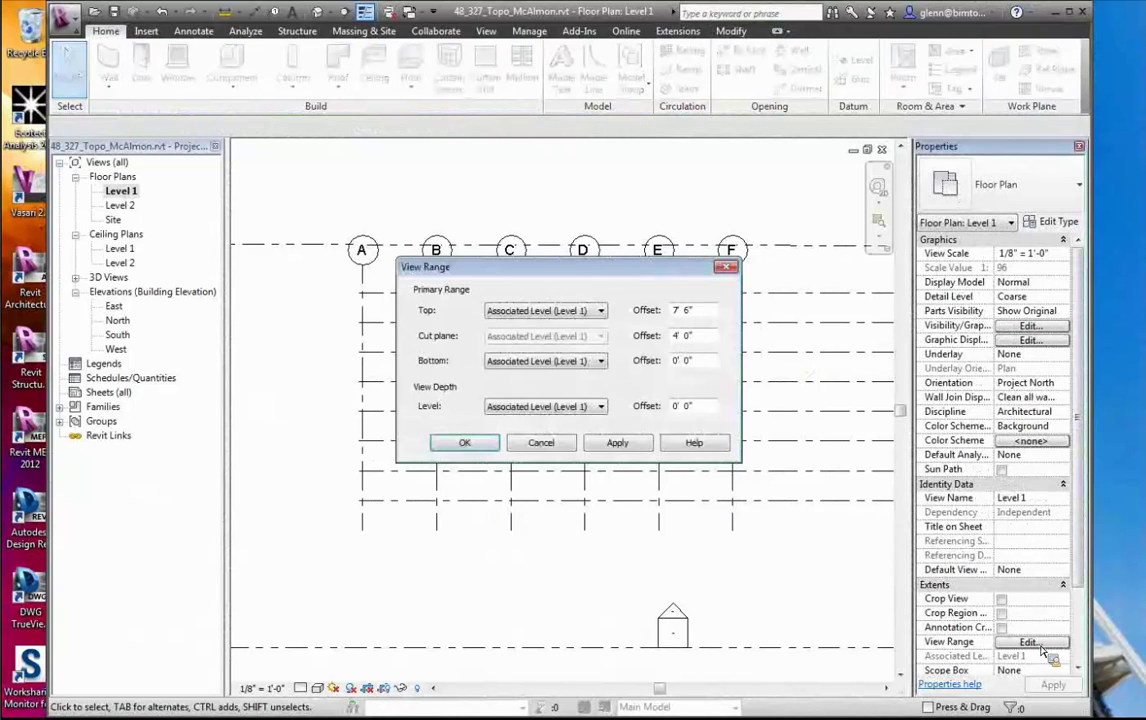
left_click(601, 407)
left_click(566, 437)
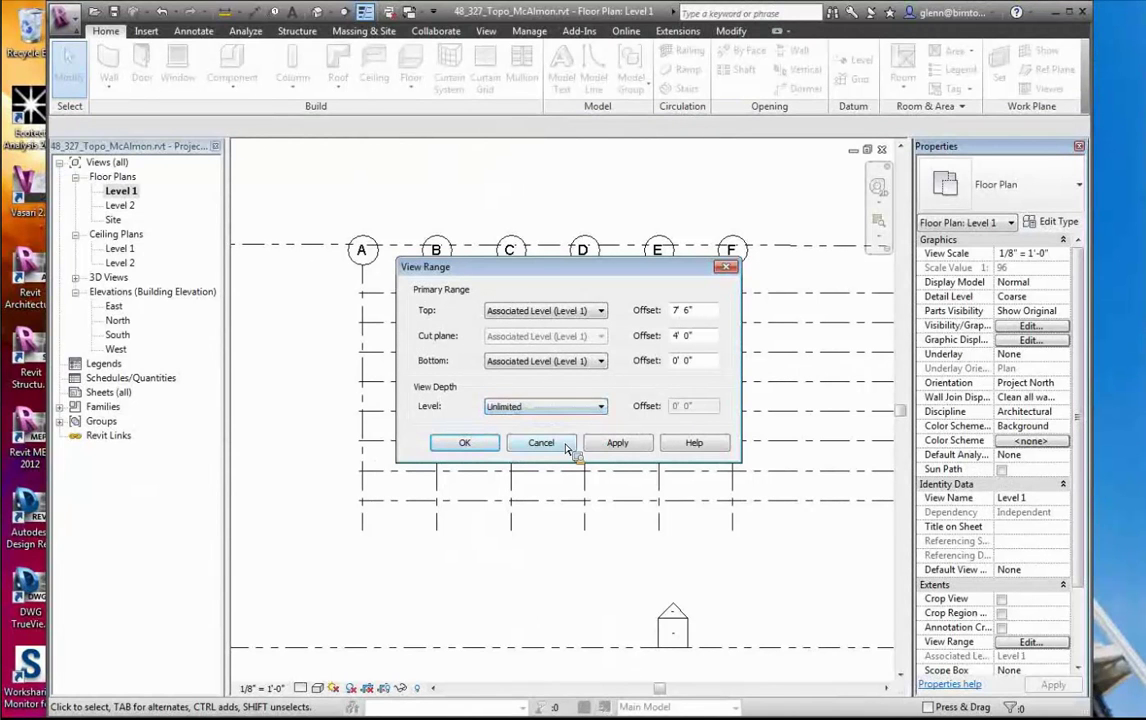
left_click(625, 446)
left_click(465, 443)
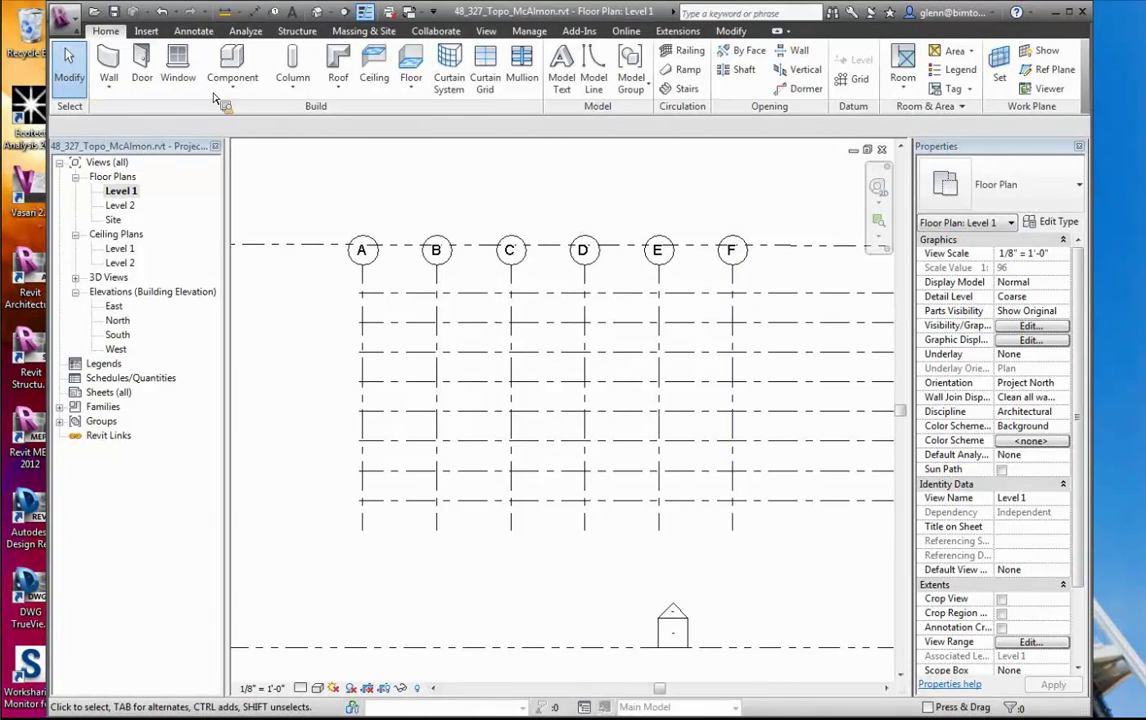
Draw Foundation - 6" Concrete walls stepping from grid intersection F/1 through F/5, E/5, E/6, D/6 and D/7 to C/7
left_click(112, 69)
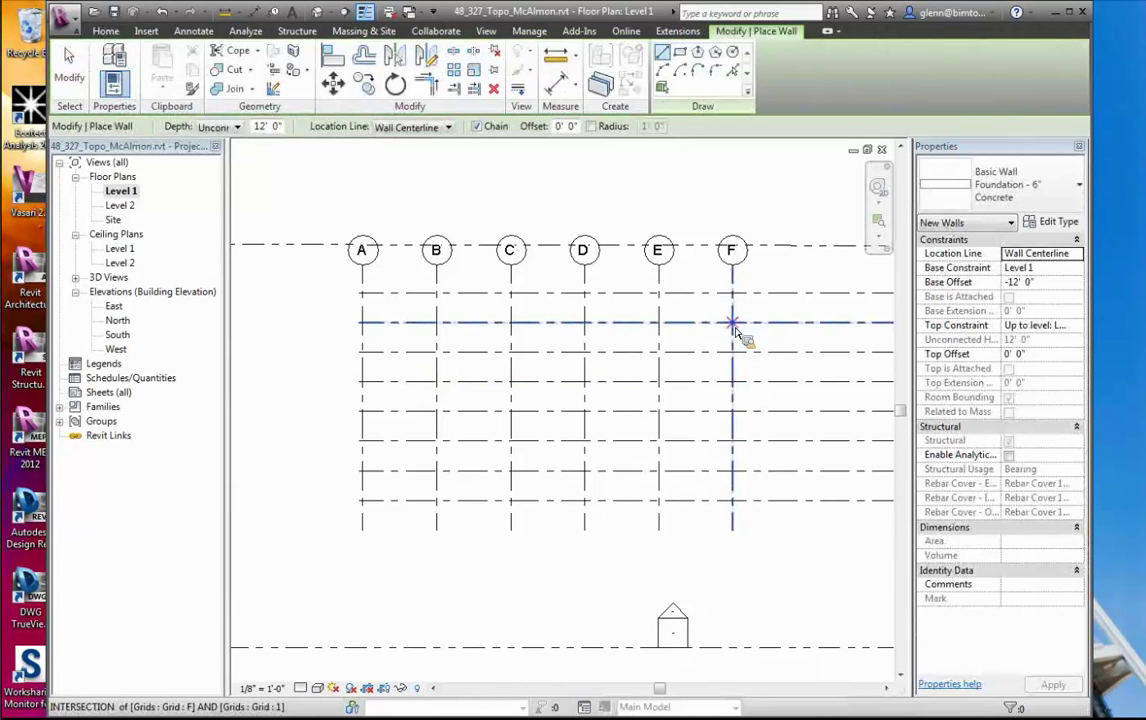
left_click(735, 333)
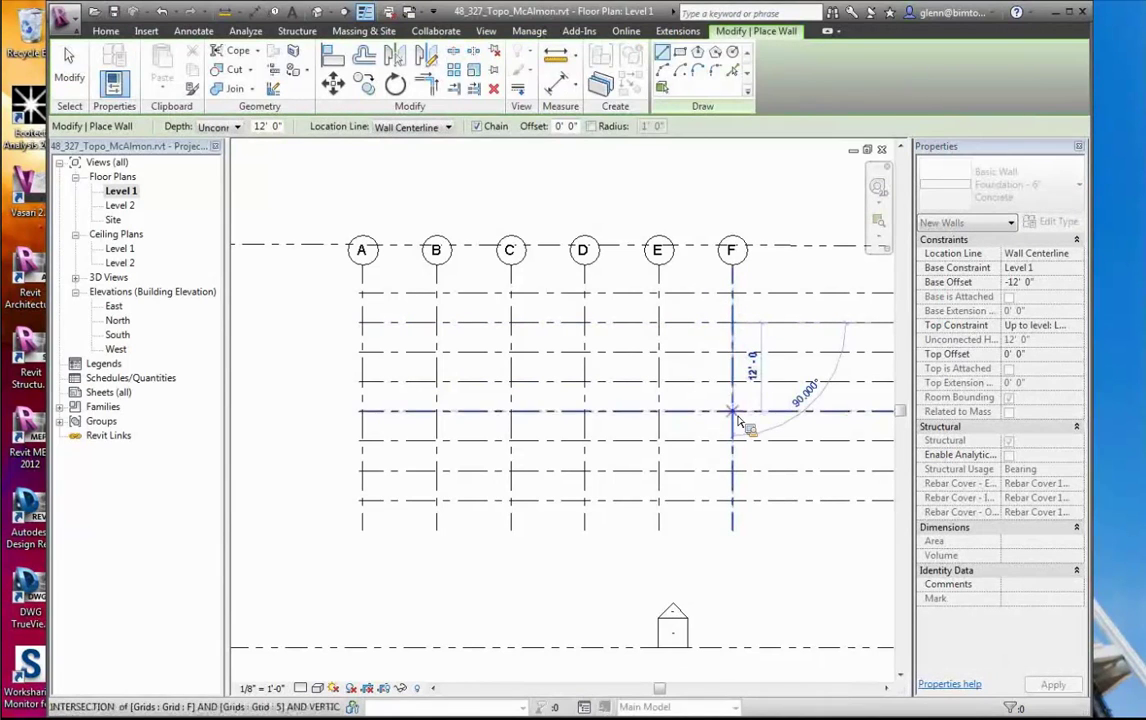
left_click(737, 416)
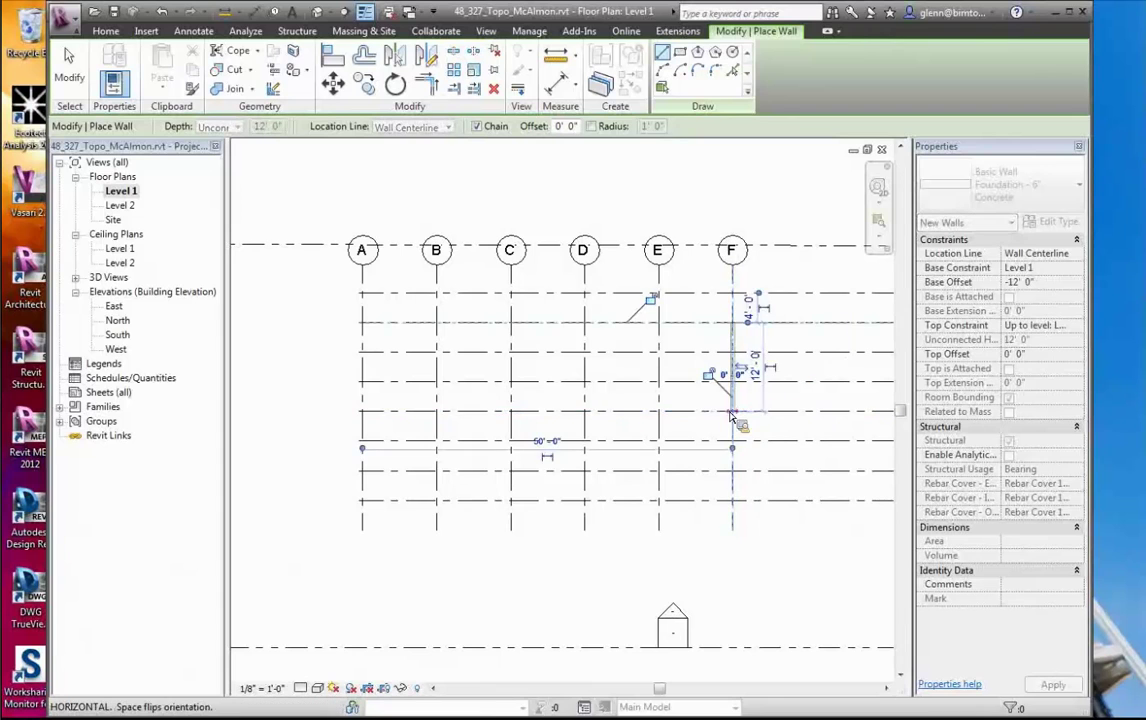
left_click(658, 411)
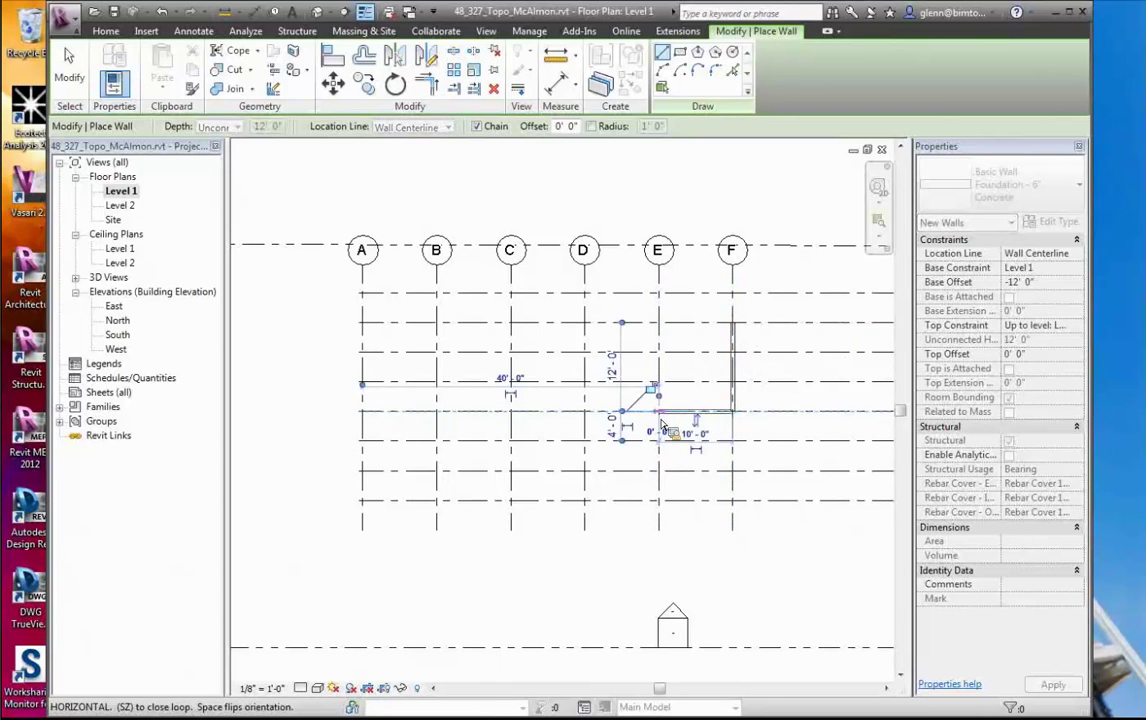
left_click(658, 441)
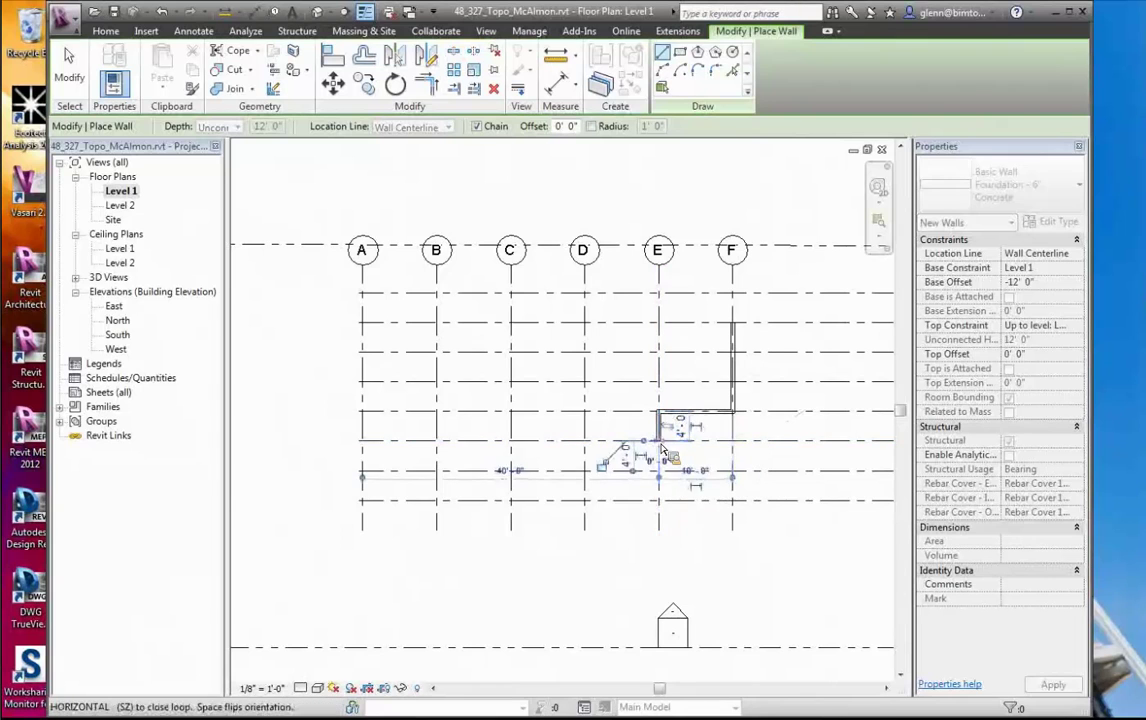
left_click(586, 442)
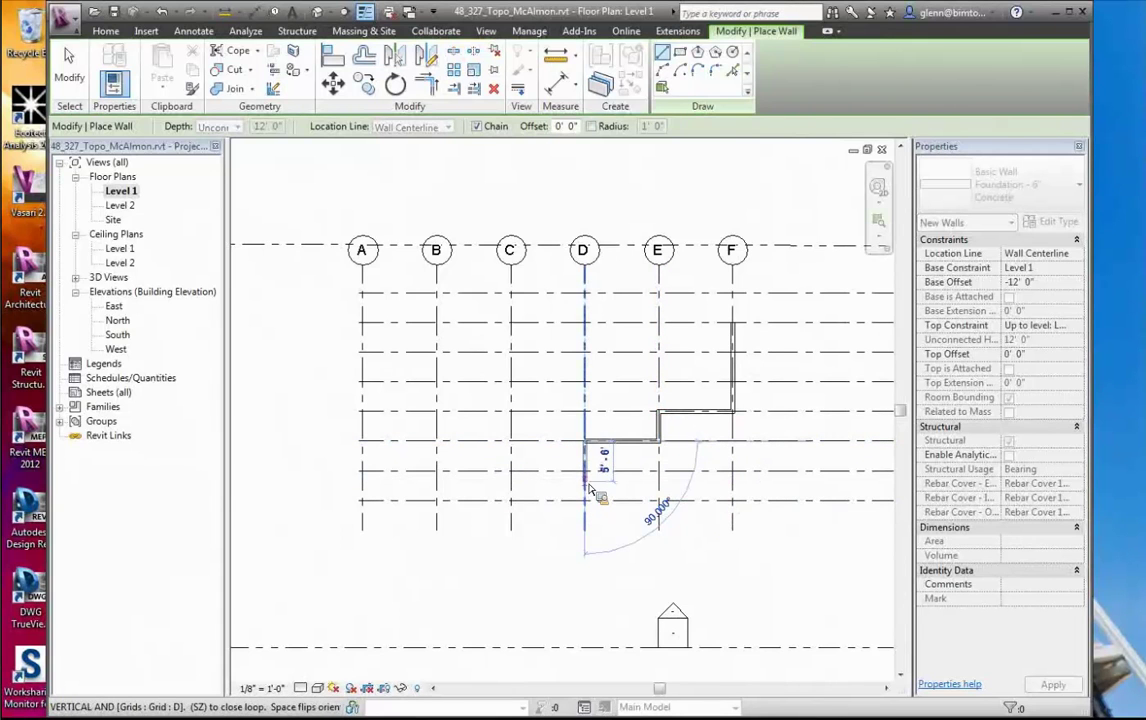
left_click(586, 471)
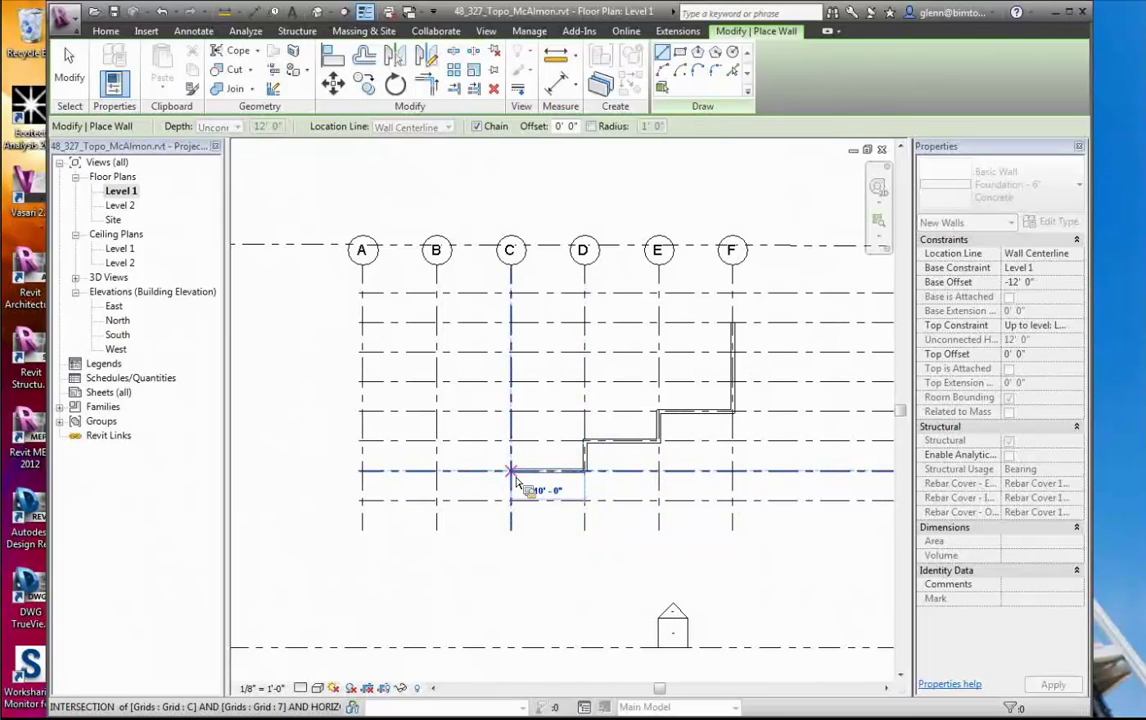
left_click(512, 458)
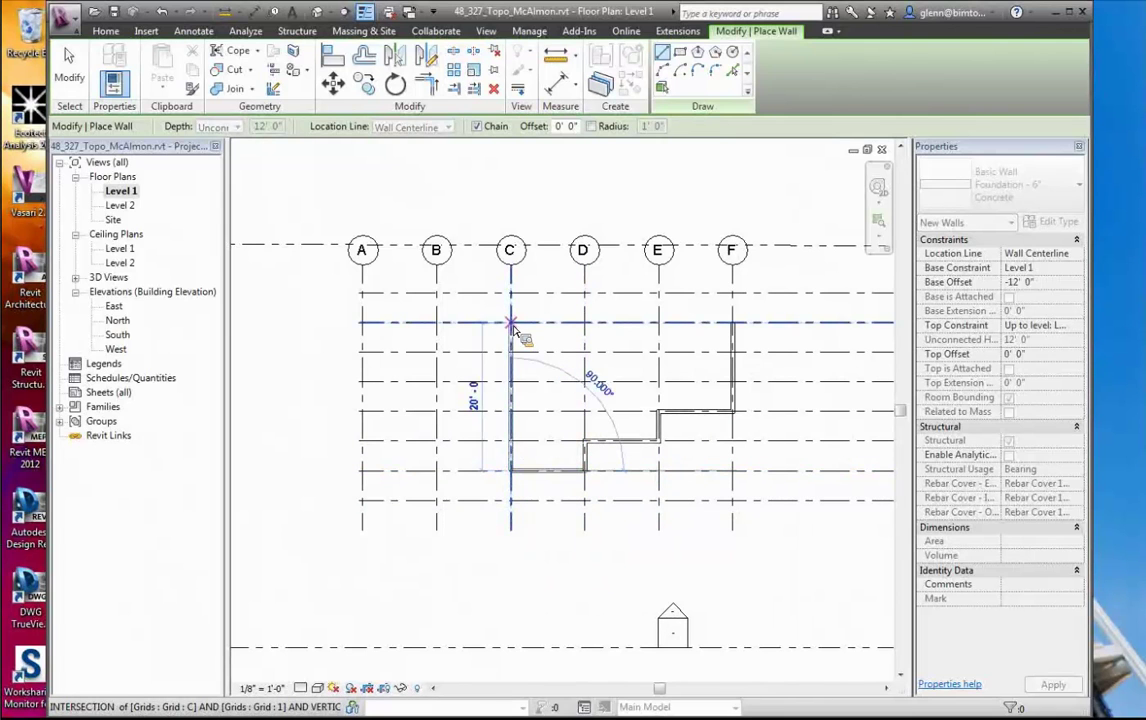
Close the foundation outline with a wall along grid C up to grid 1 and another along grid 1 back to F
left_click(511, 323)
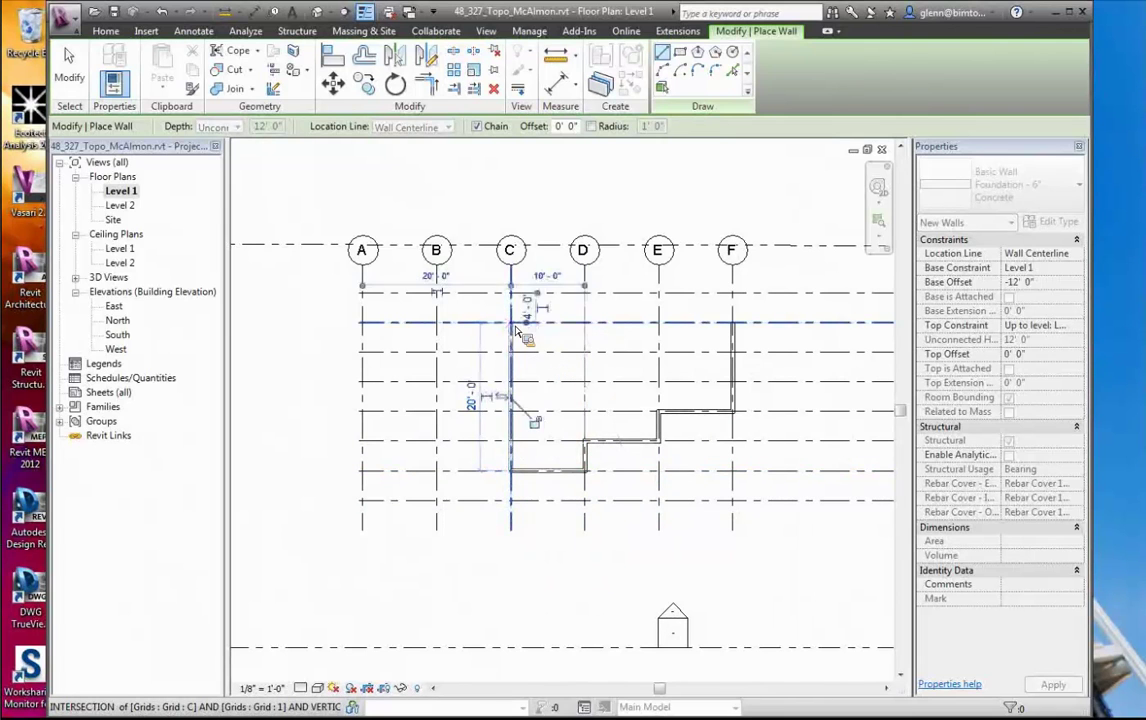
left_click(733, 323)
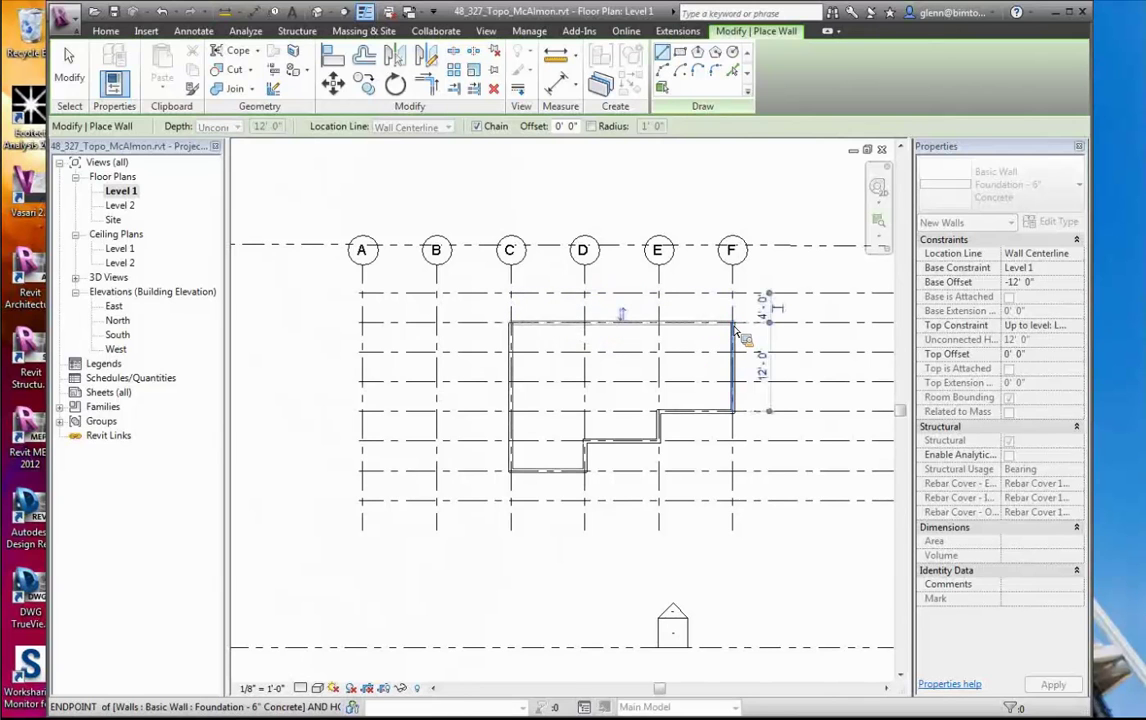
left_click(736, 335)
left_click(69, 65)
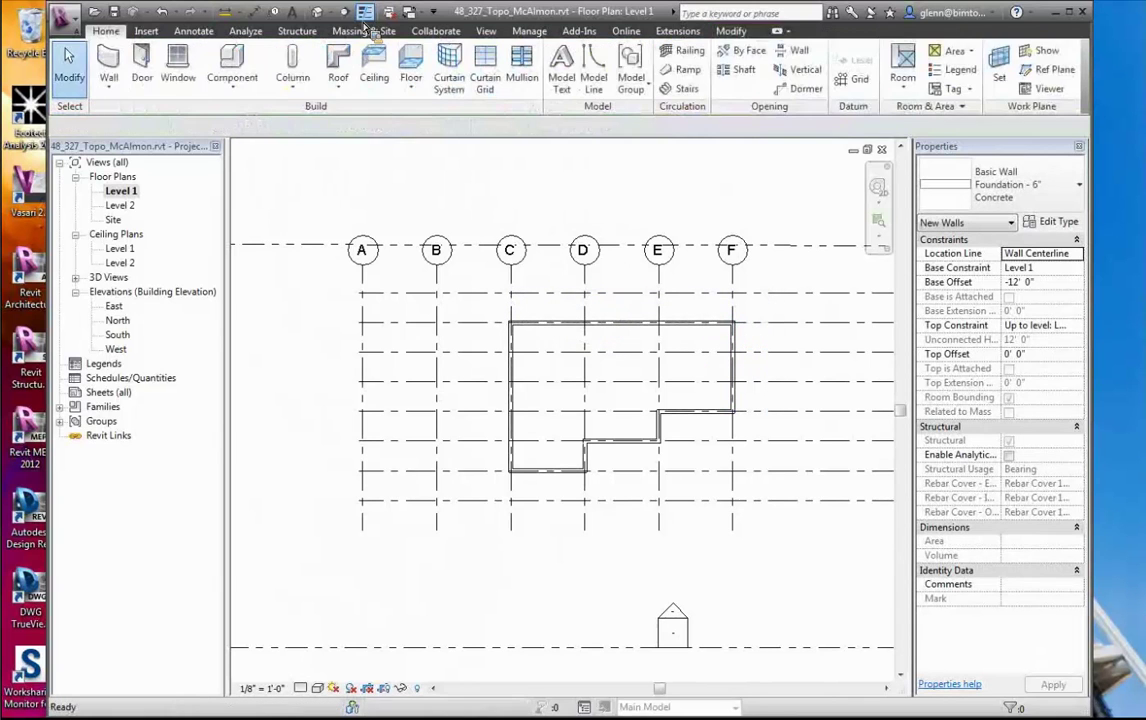
Examine the foundation walls against the topography in the default 3D view, orbiting to the back of the model
left_click(319, 12)
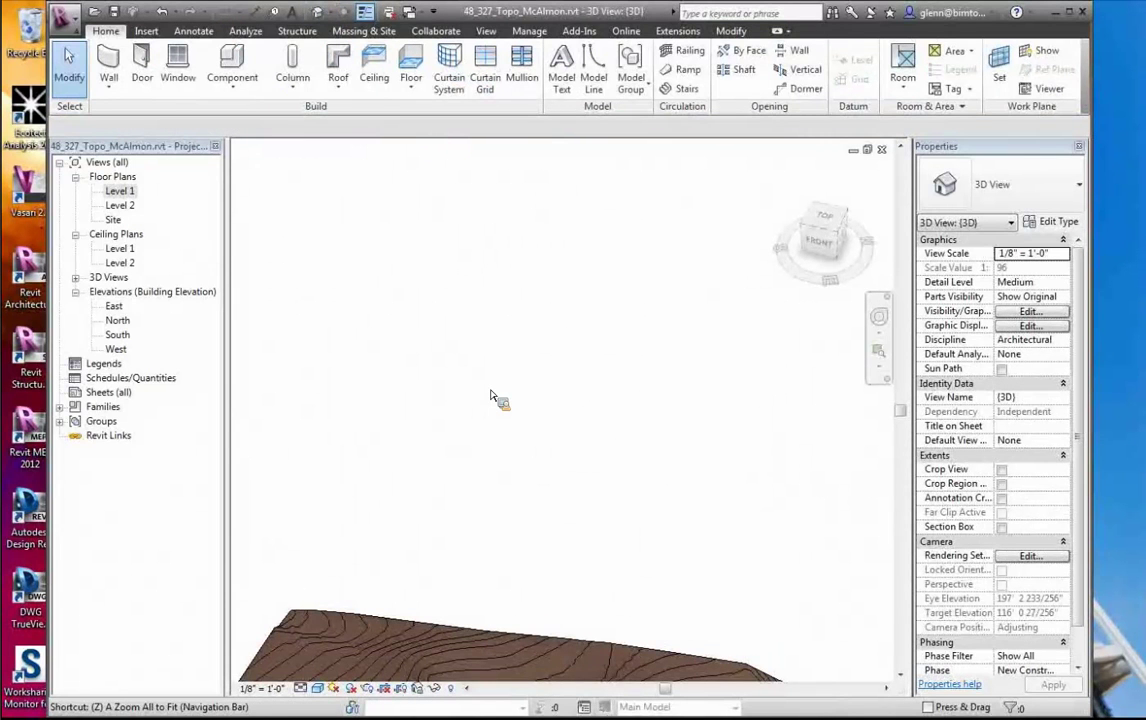
key("a")
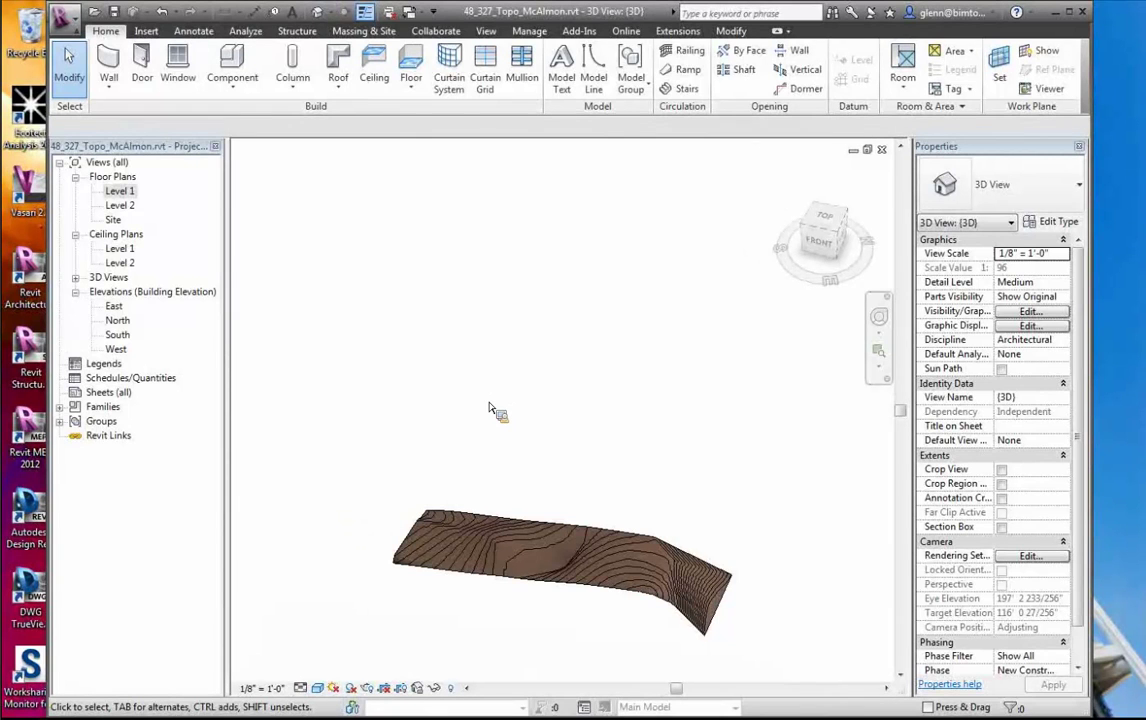
double_click(132, 194)
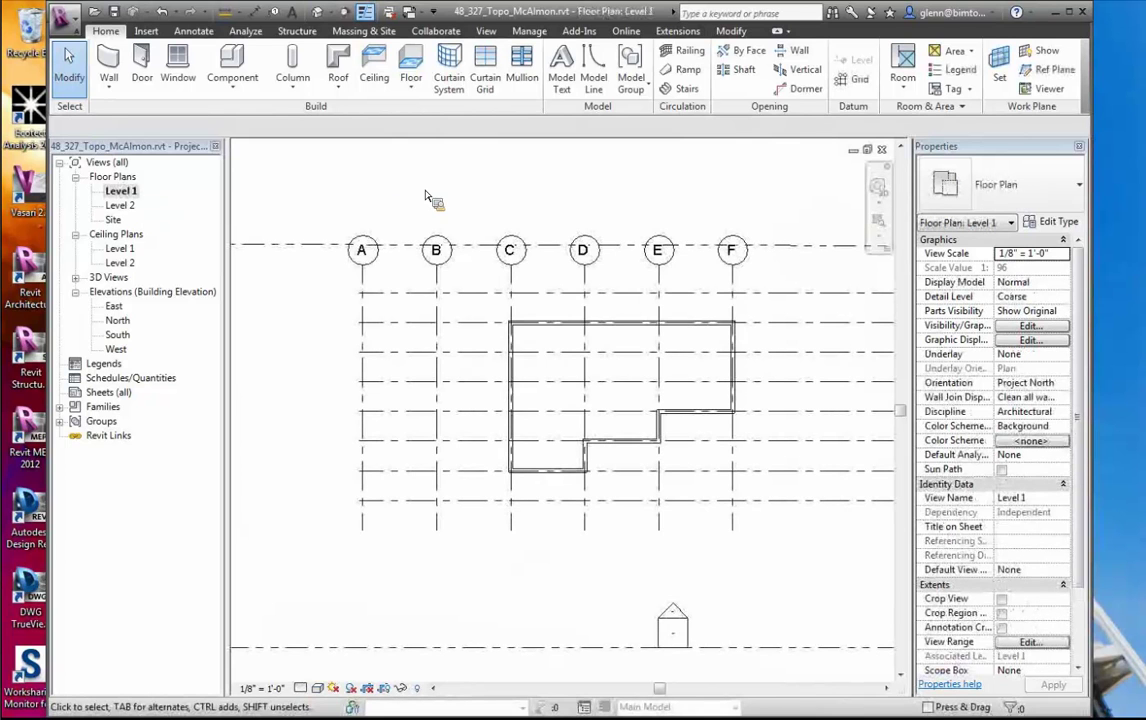
left_click(318, 14)
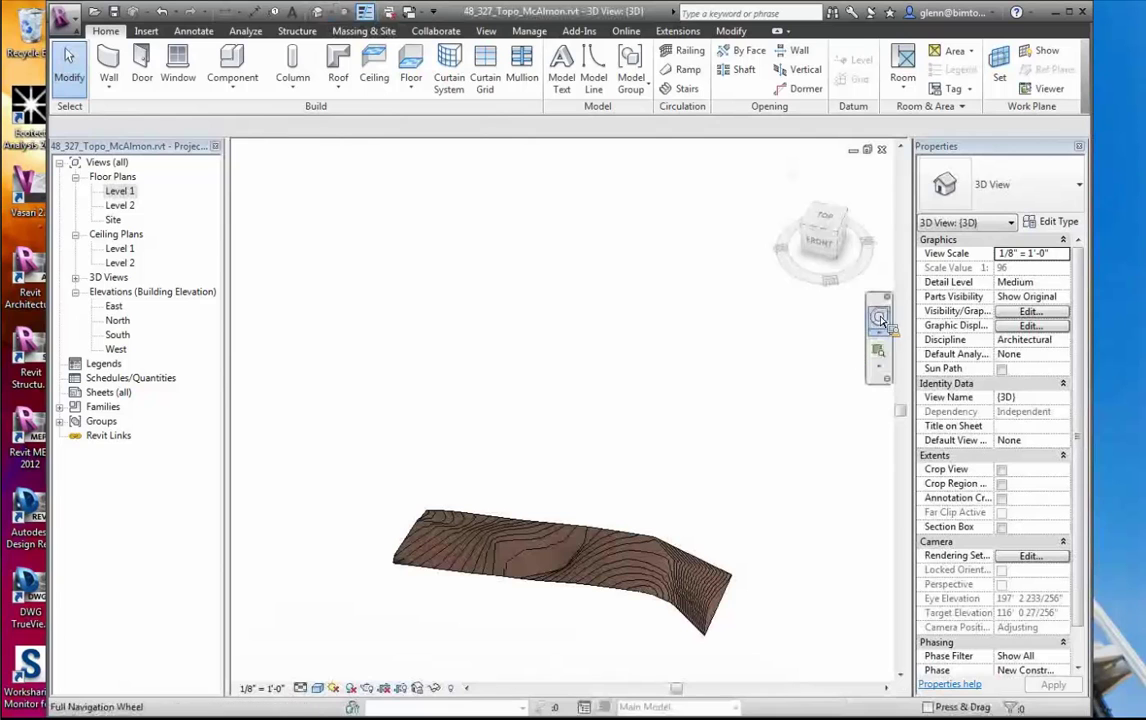
left_click_drag(628, 482, 302, 382)
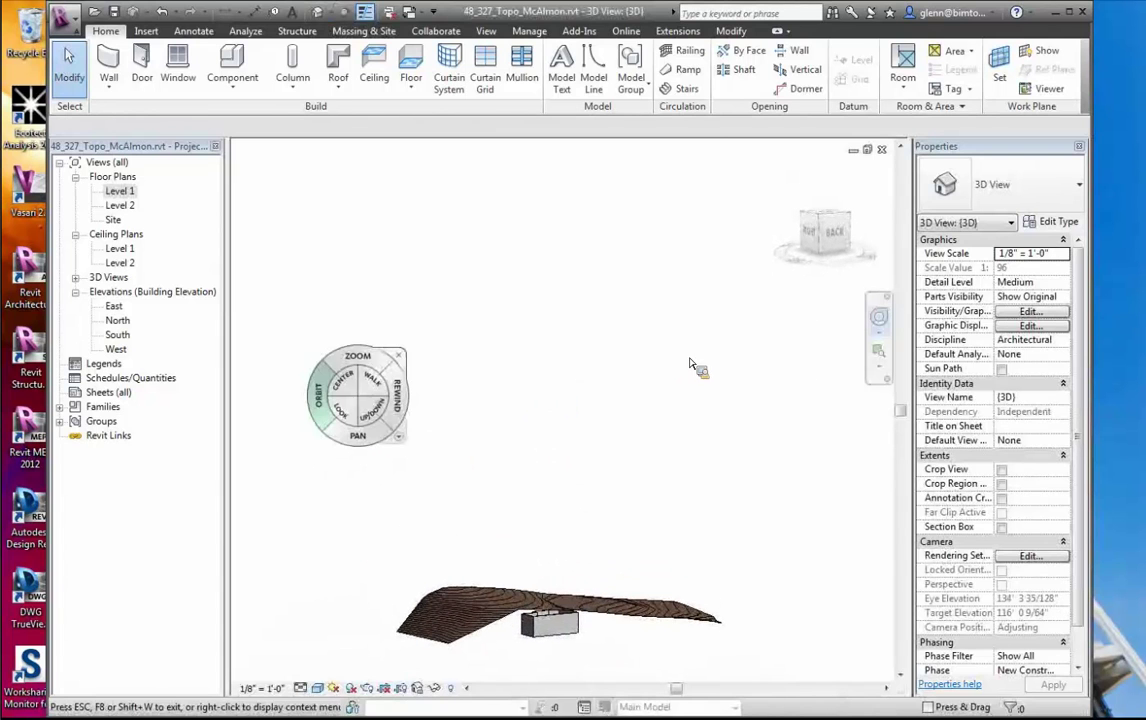
left_click(837, 243)
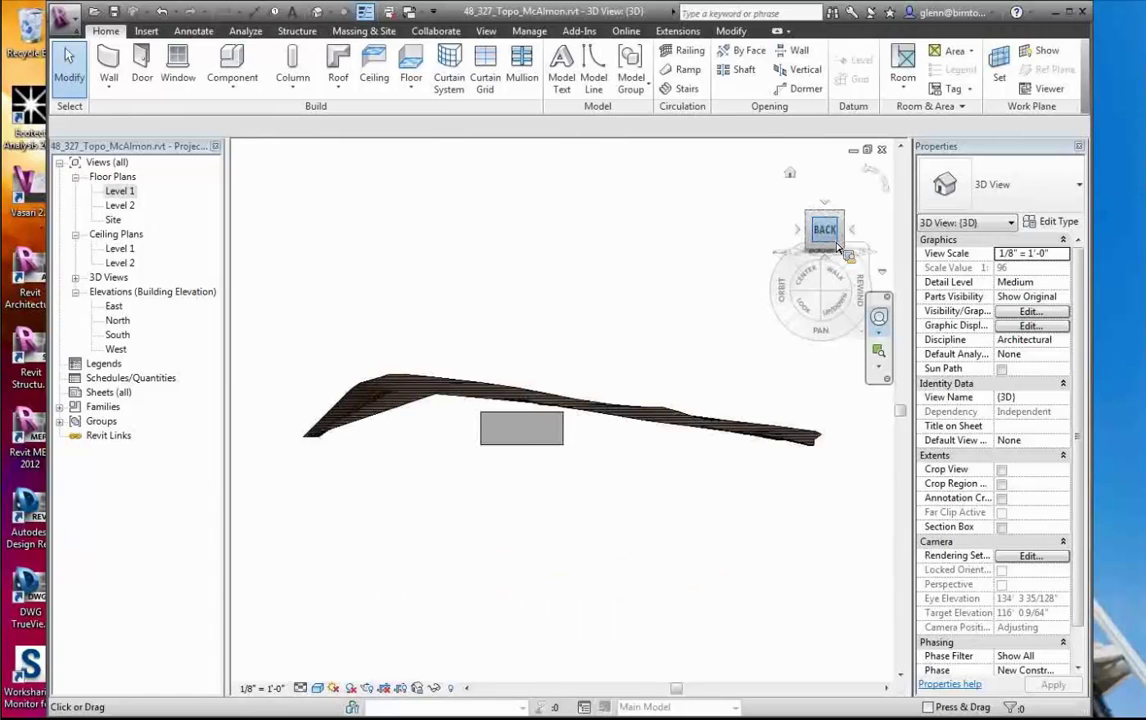
left_click(69, 57)
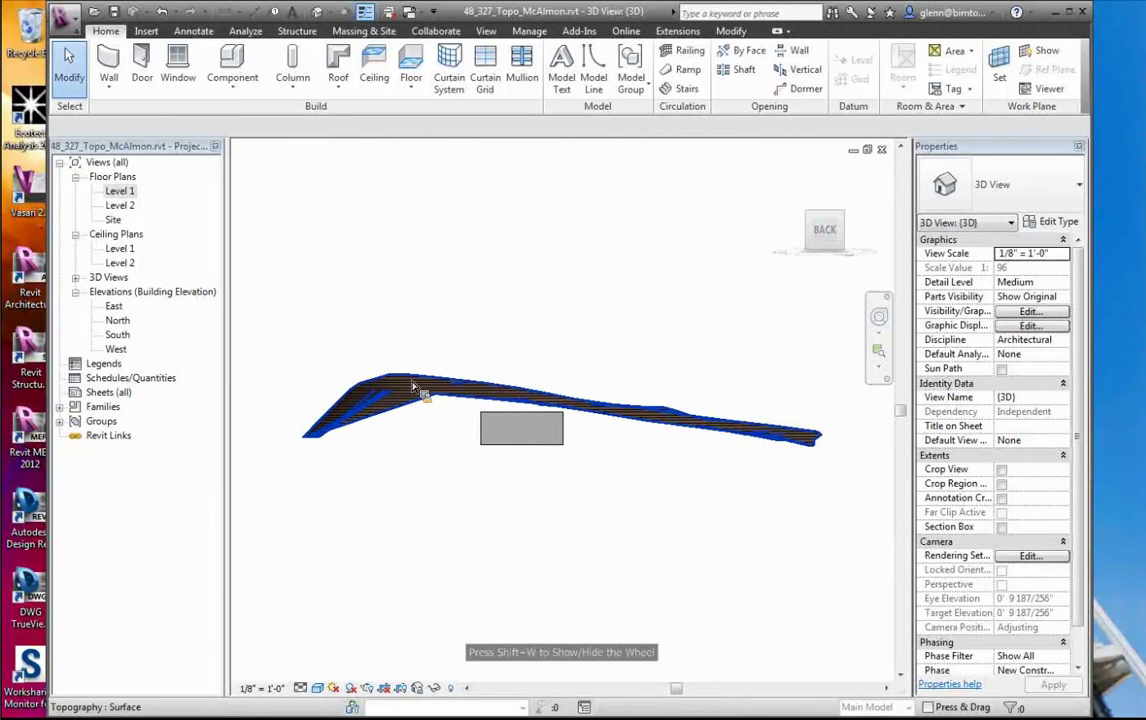
Move the topography surface straight down in the back view so it lies around the base of the foundation walls
left_click(378, 378)
left_click(333, 84)
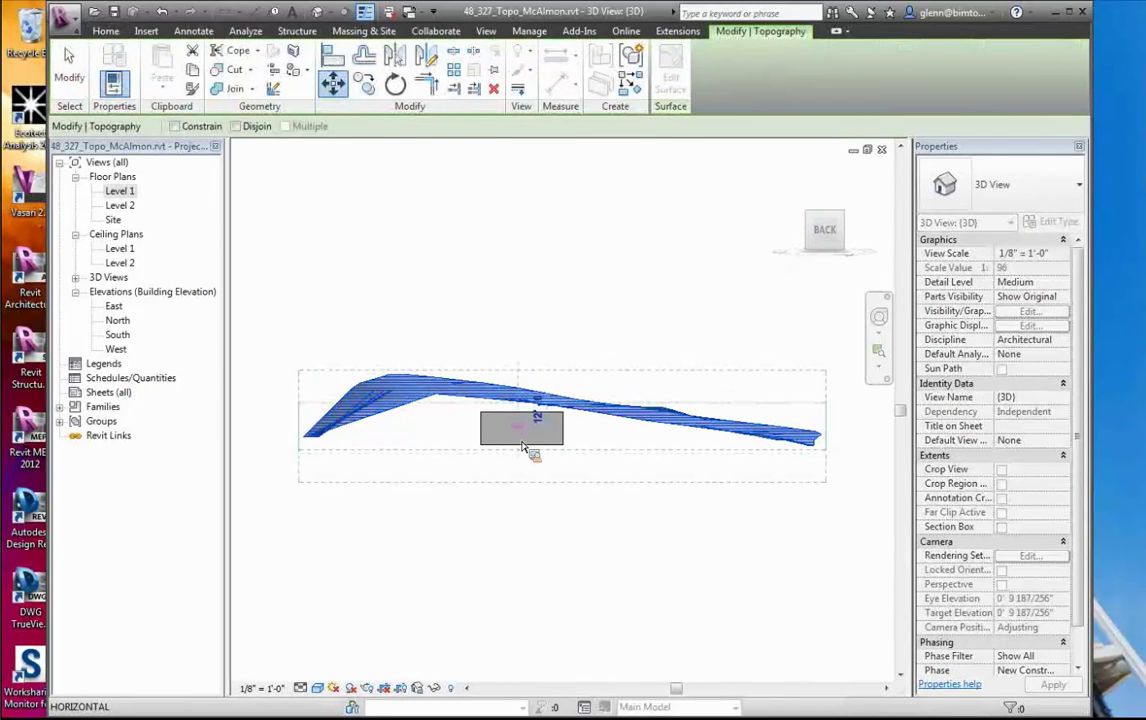
left_click(533, 405)
left_click(530, 456)
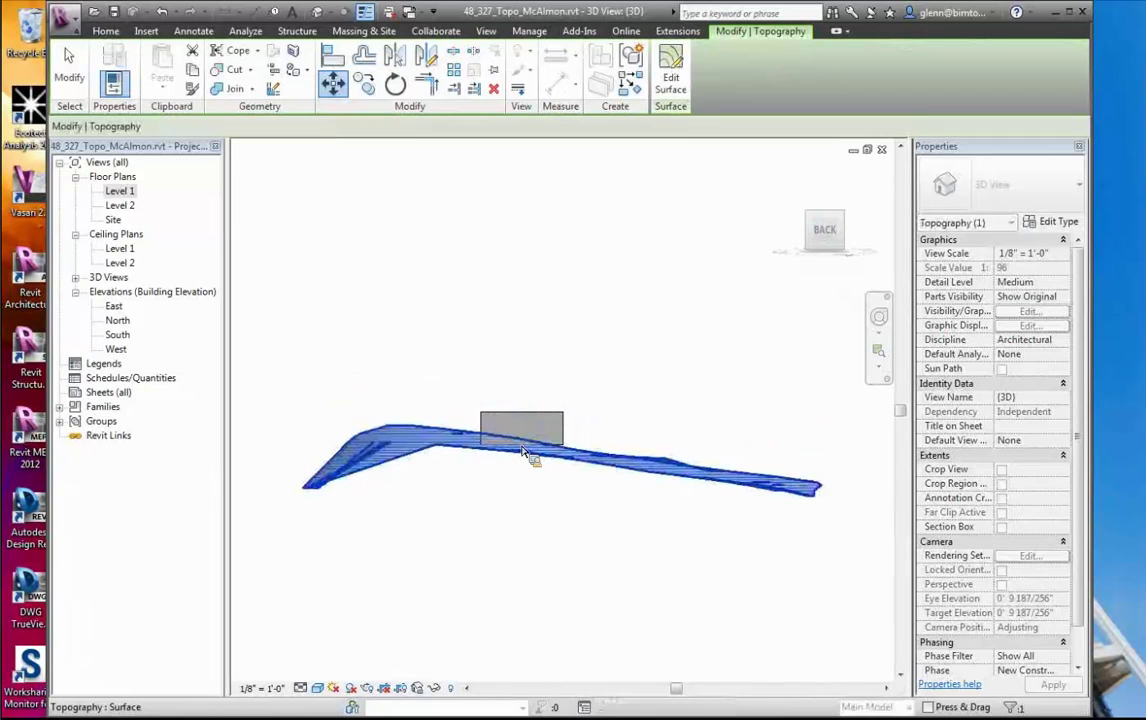
key("Escape")
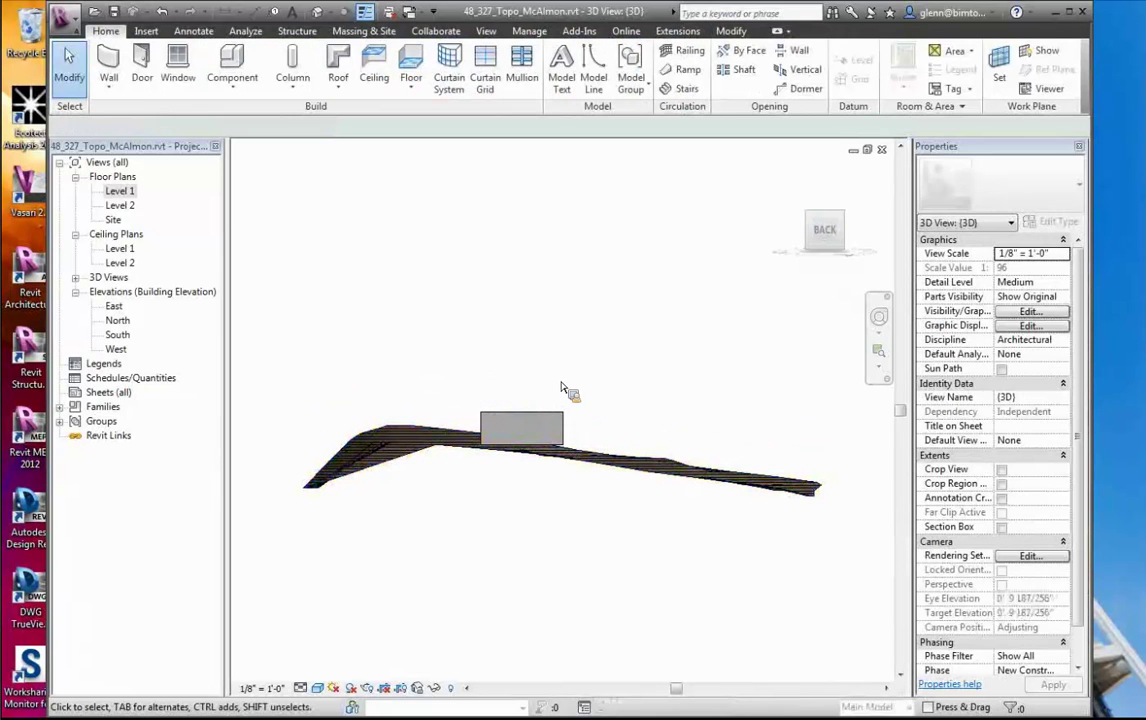
Turn the 3D view to the front-right corner and move the topography surface slightly up toward the foundation walls
left_click(811, 220)
left_click(811, 220)
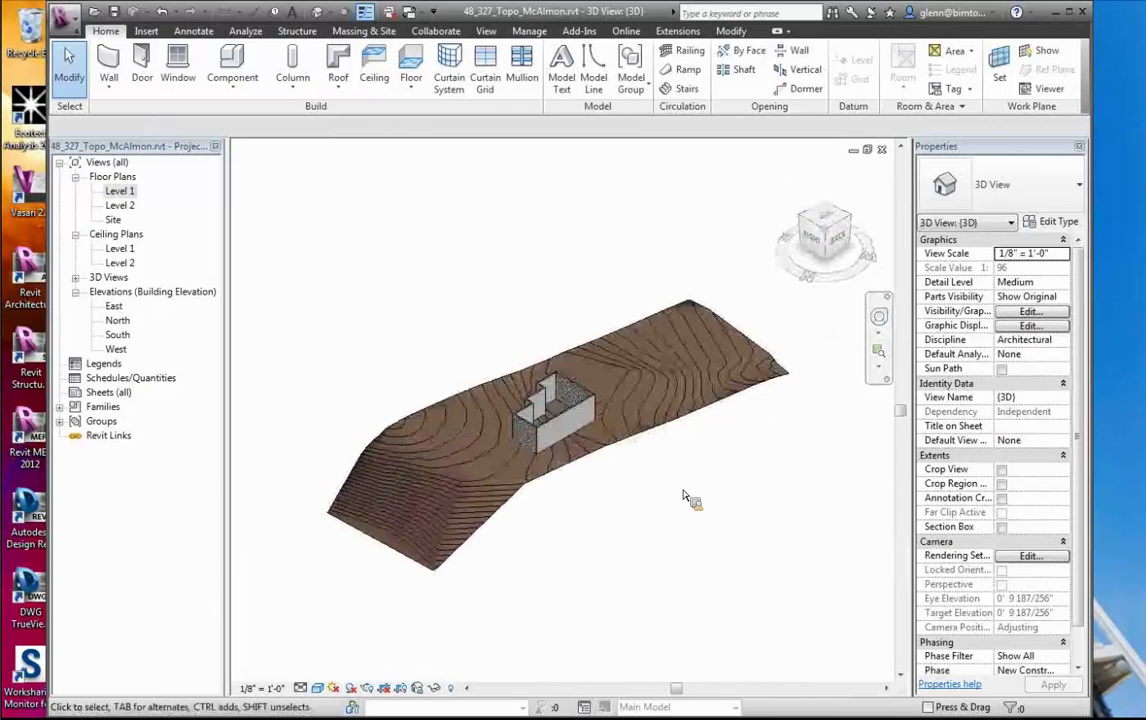
left_click(803, 228)
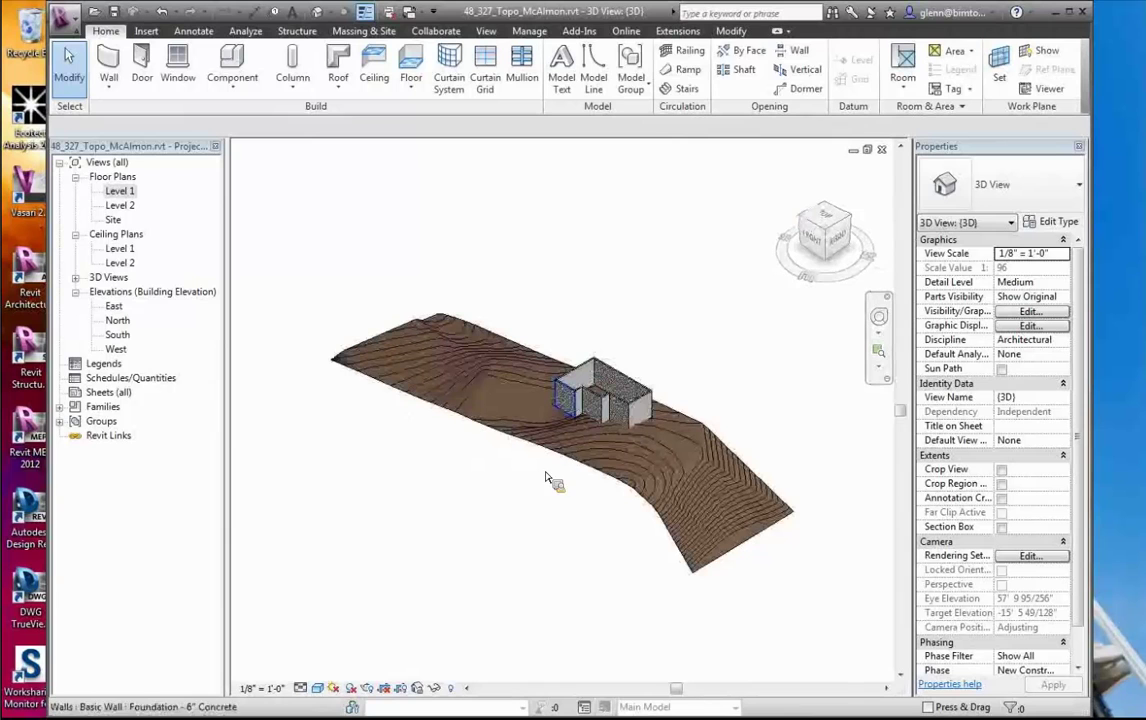
left_click(565, 458)
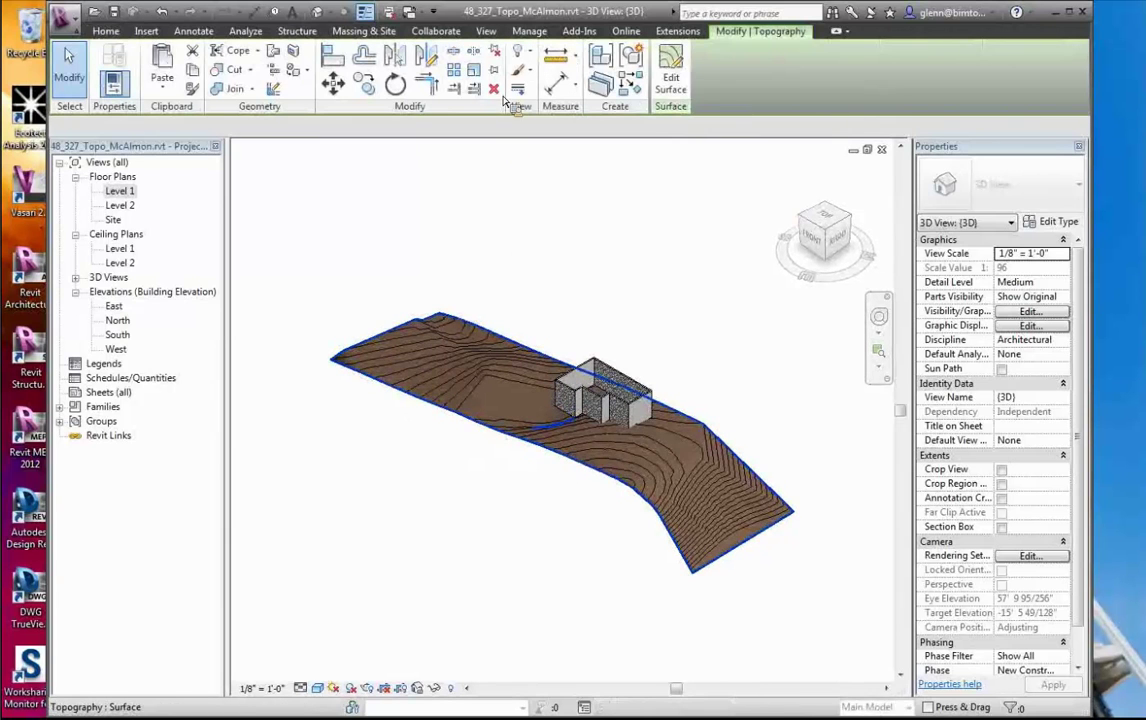
left_click(332, 84)
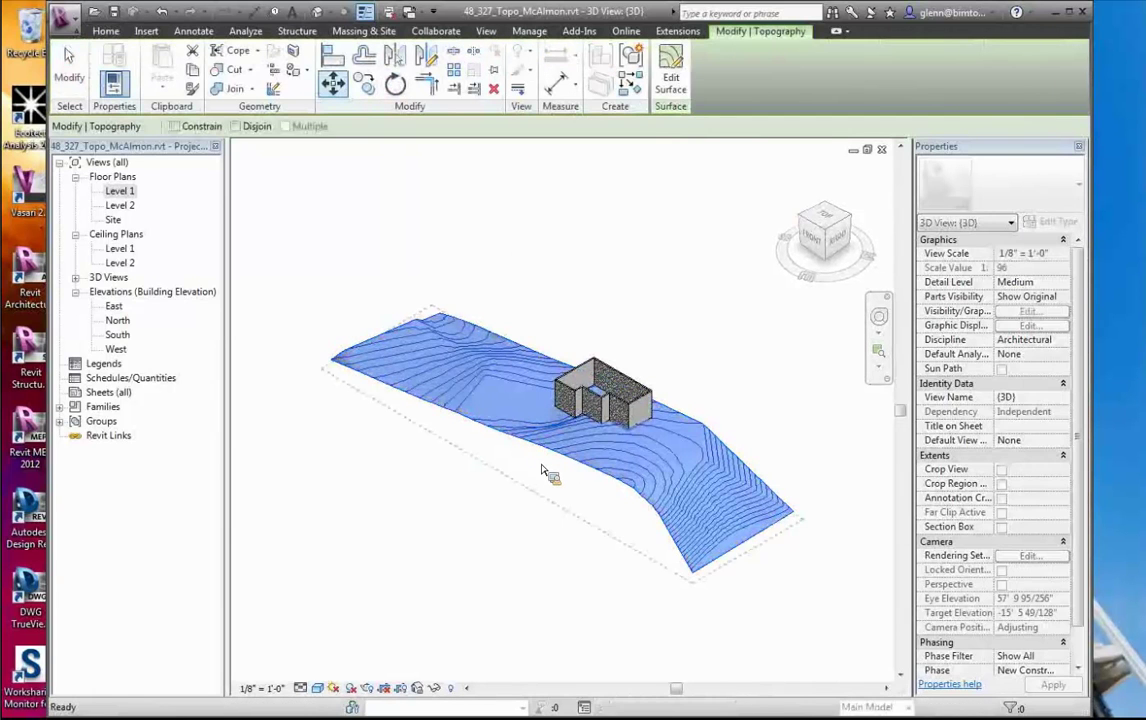
left_click(565, 442)
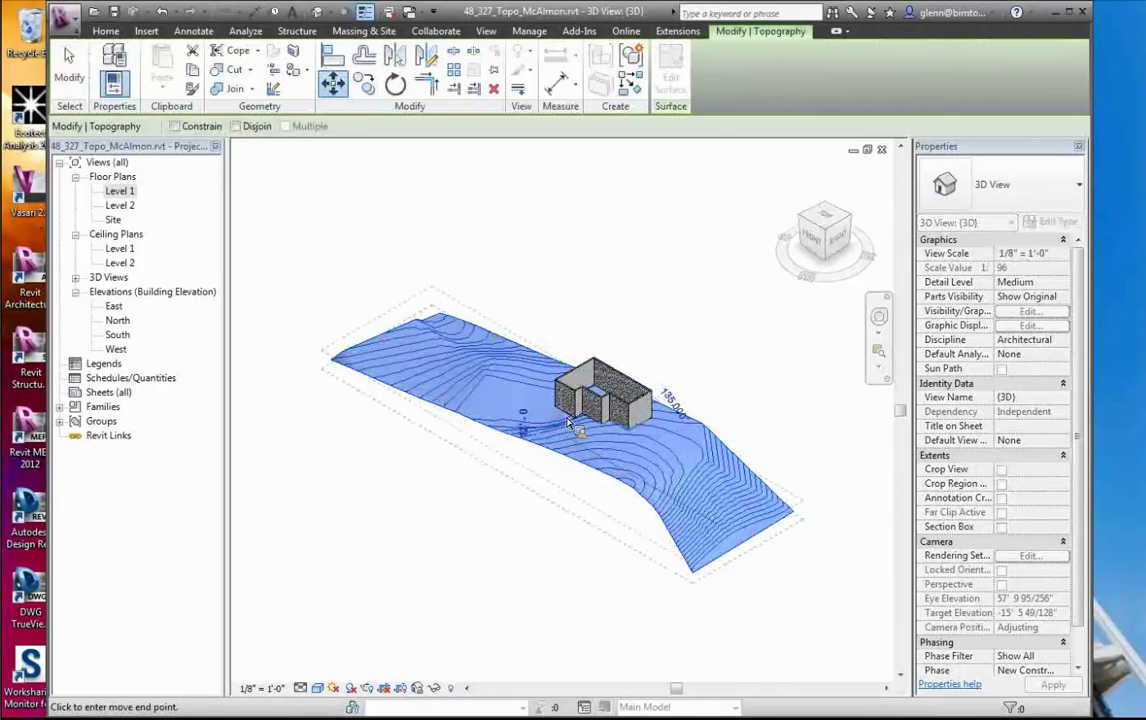
left_click(568, 425)
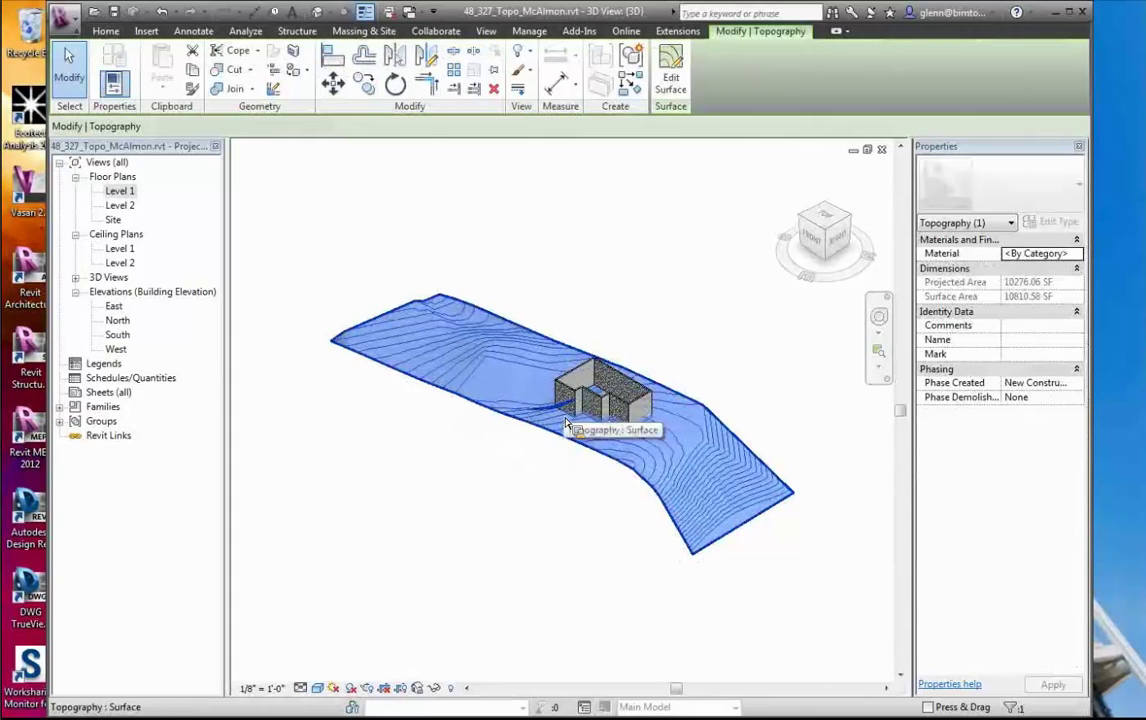
left_click(527, 559)
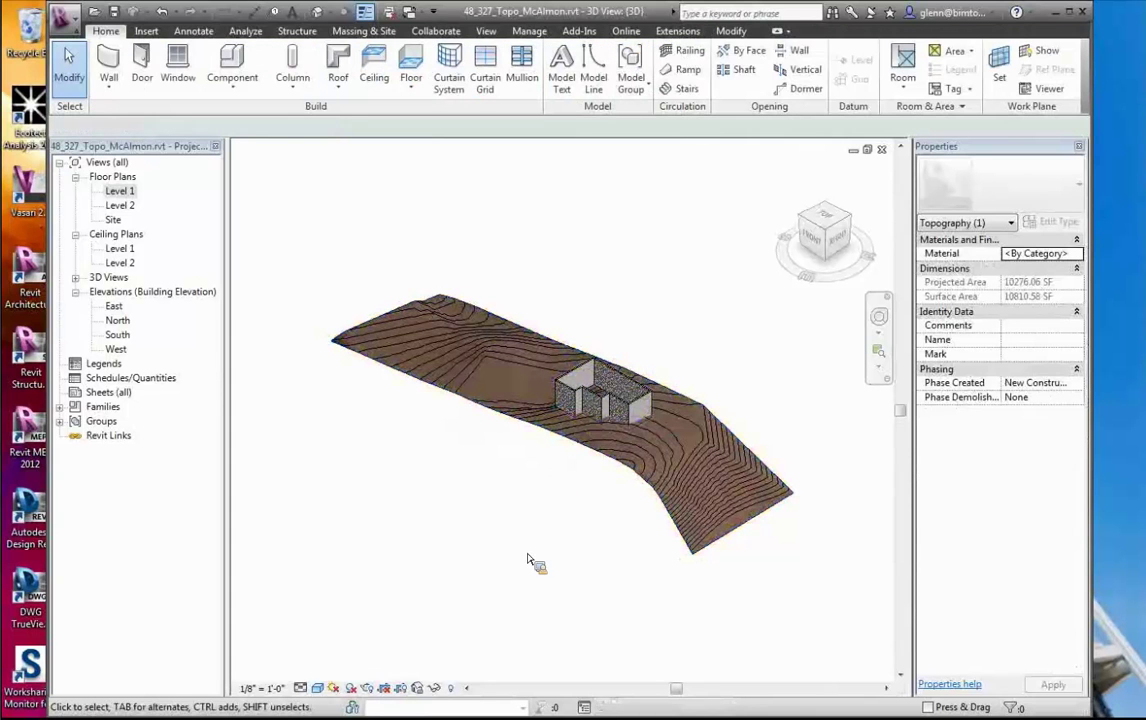
Move the topography surface up by another small amount along the foundation walls and clear the selection
left_click(521, 393)
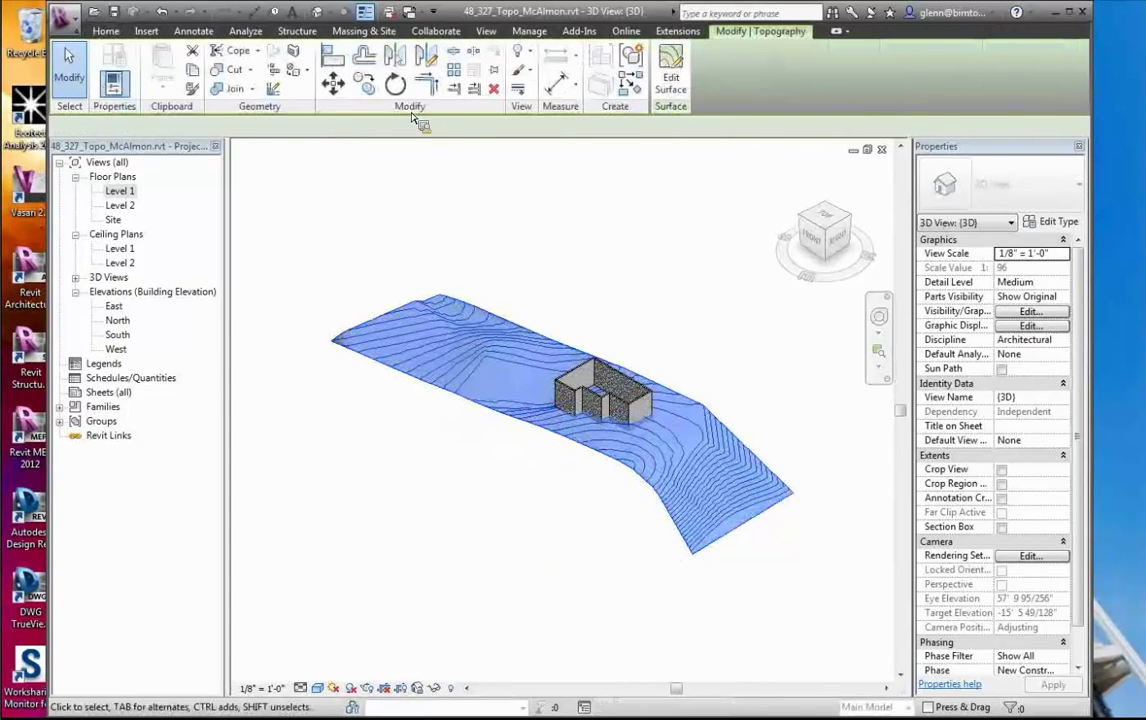
key("m")
key("v")
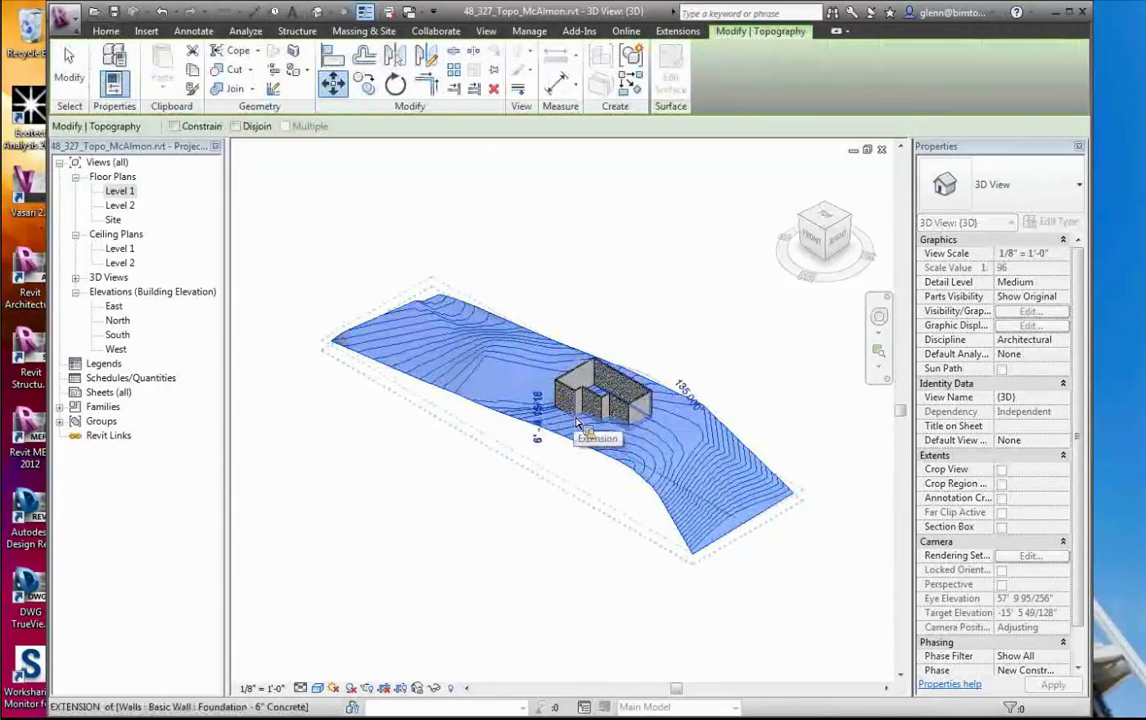
key("Escape")
key("Escape")
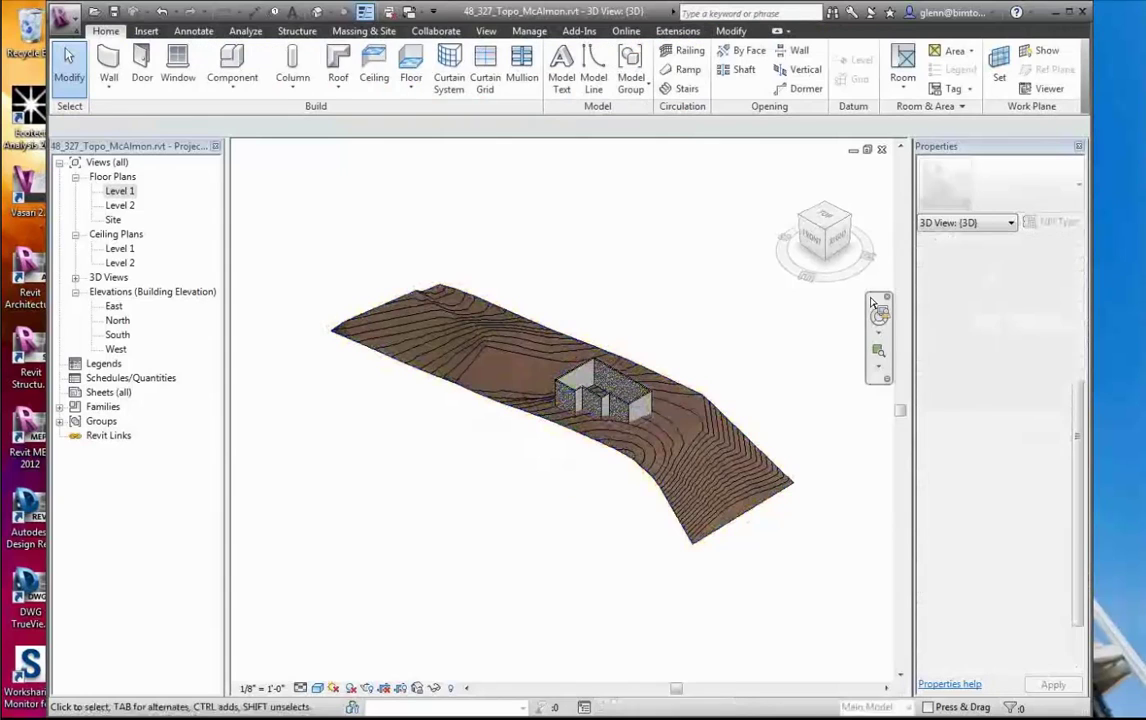
Close in on the foundation walls and raise the topography surface further so it covers more of their lower portion
left_click(878, 349)
left_click_drag(545, 345, 699, 477)
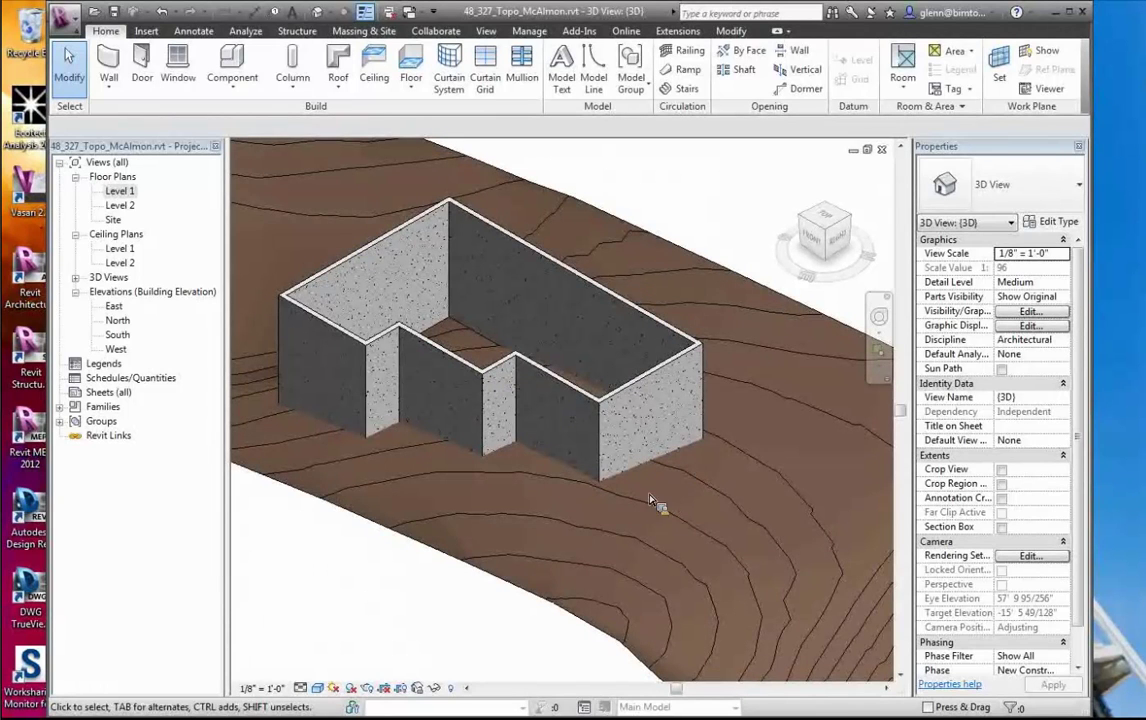
left_click(522, 585)
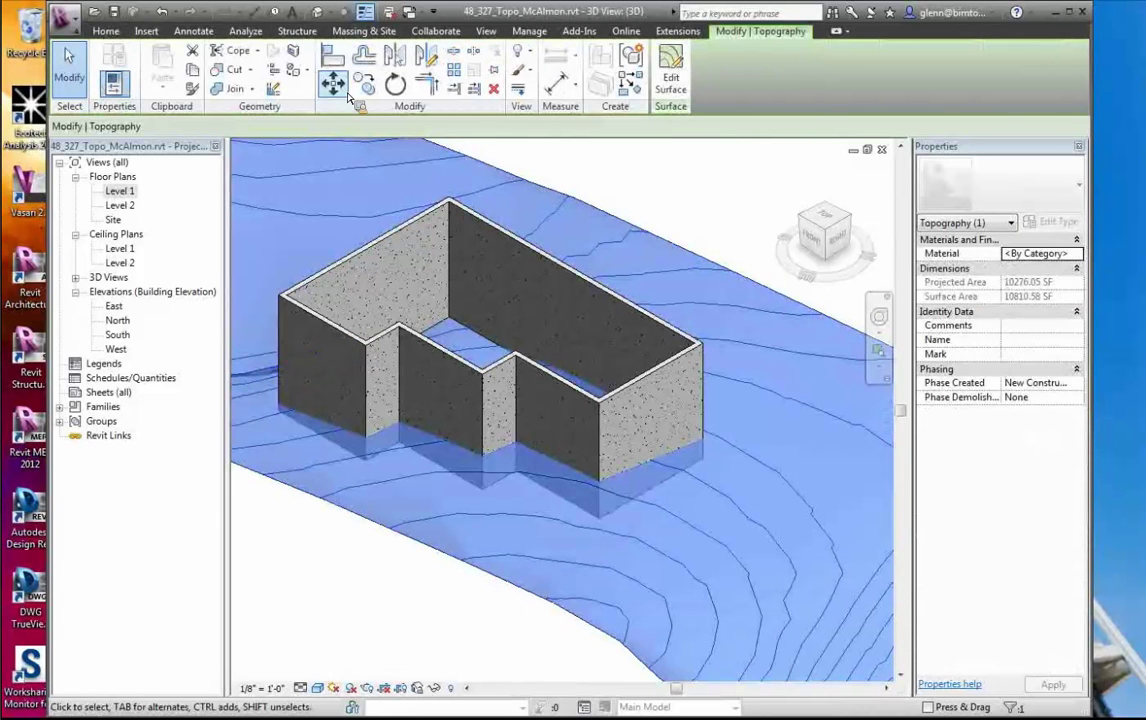
left_click(461, 528)
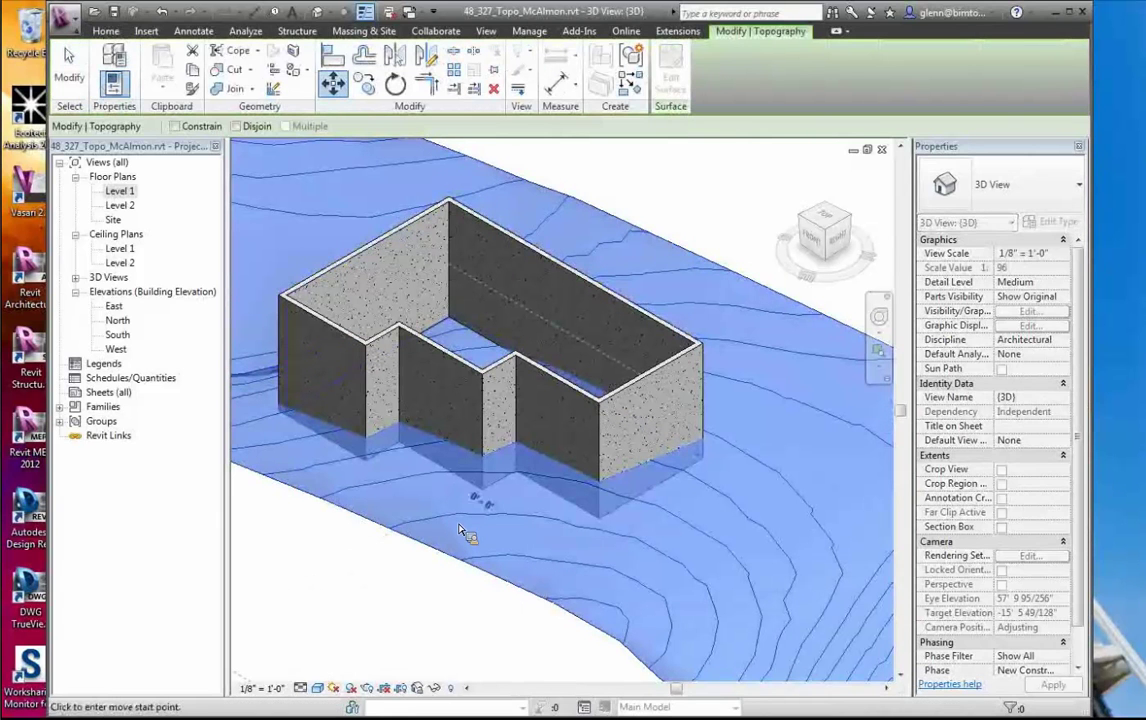
left_click(461, 460)
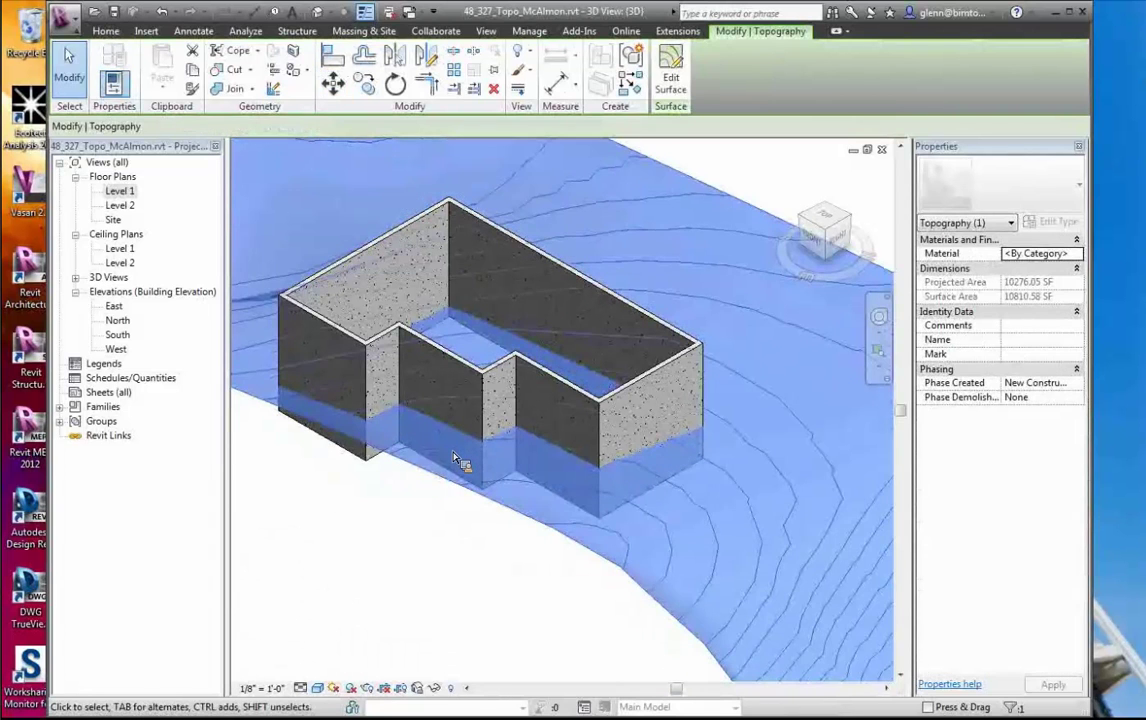
Switch to Preview, open McAlmon Elevations.tif and enlarge the area between the two West Front elevations
left_click(442, 601)
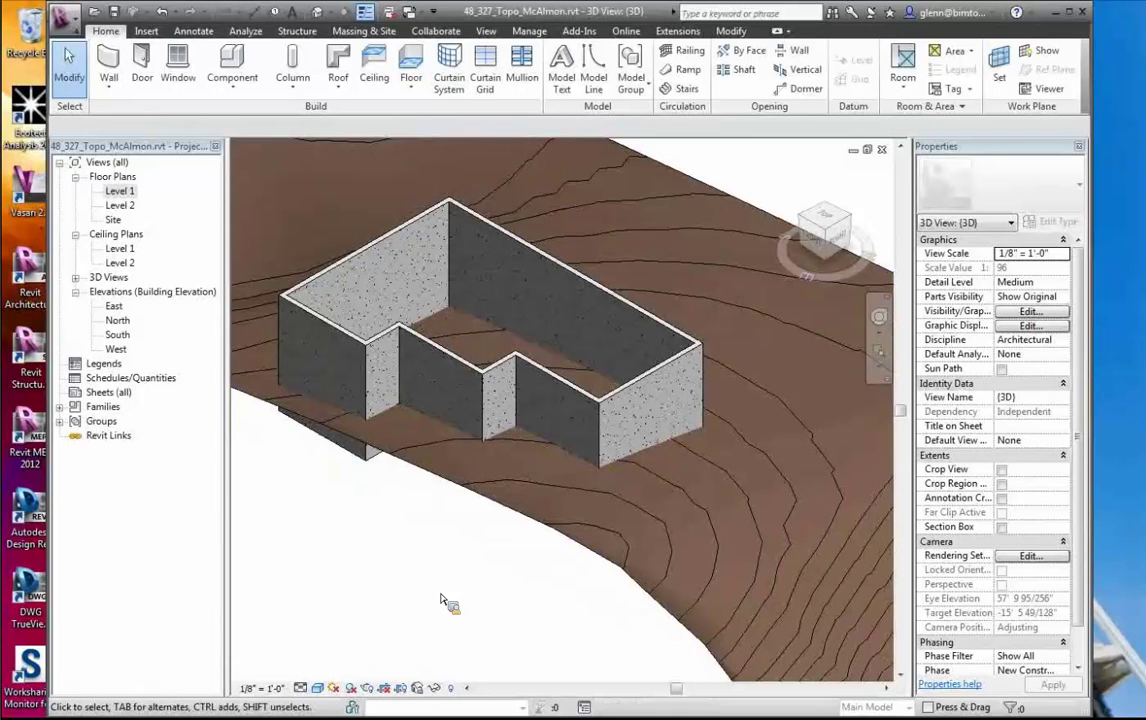
key("ctrl+Right")
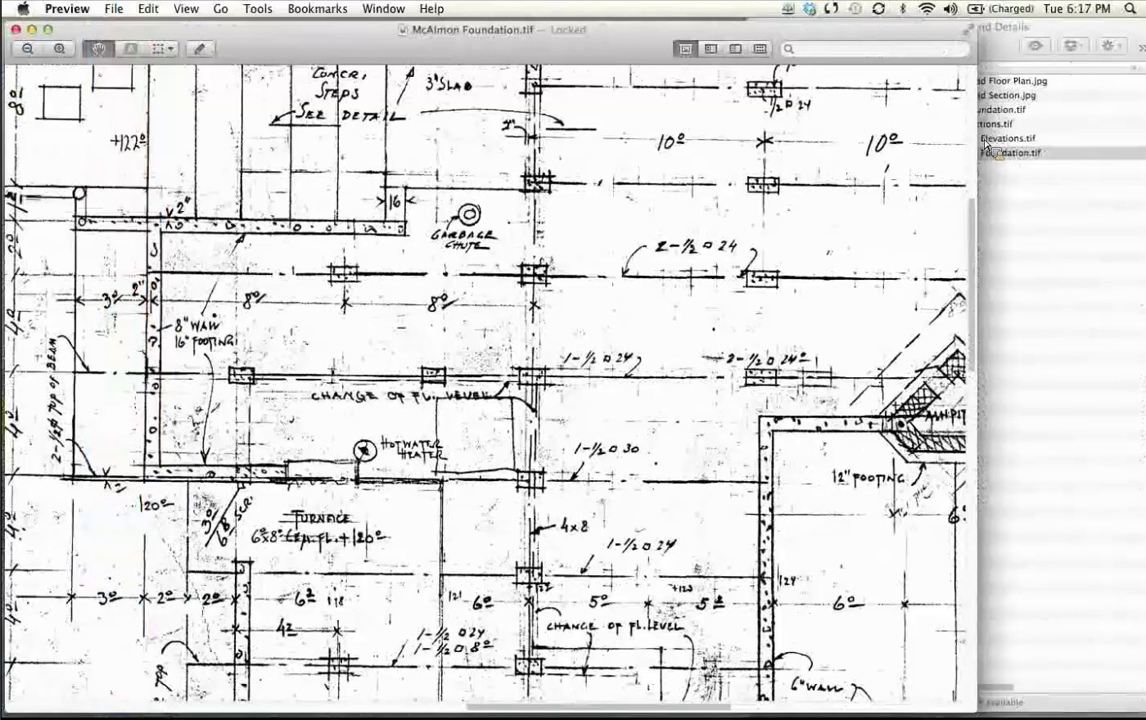
key("super+Tab")
double_click(985, 138)
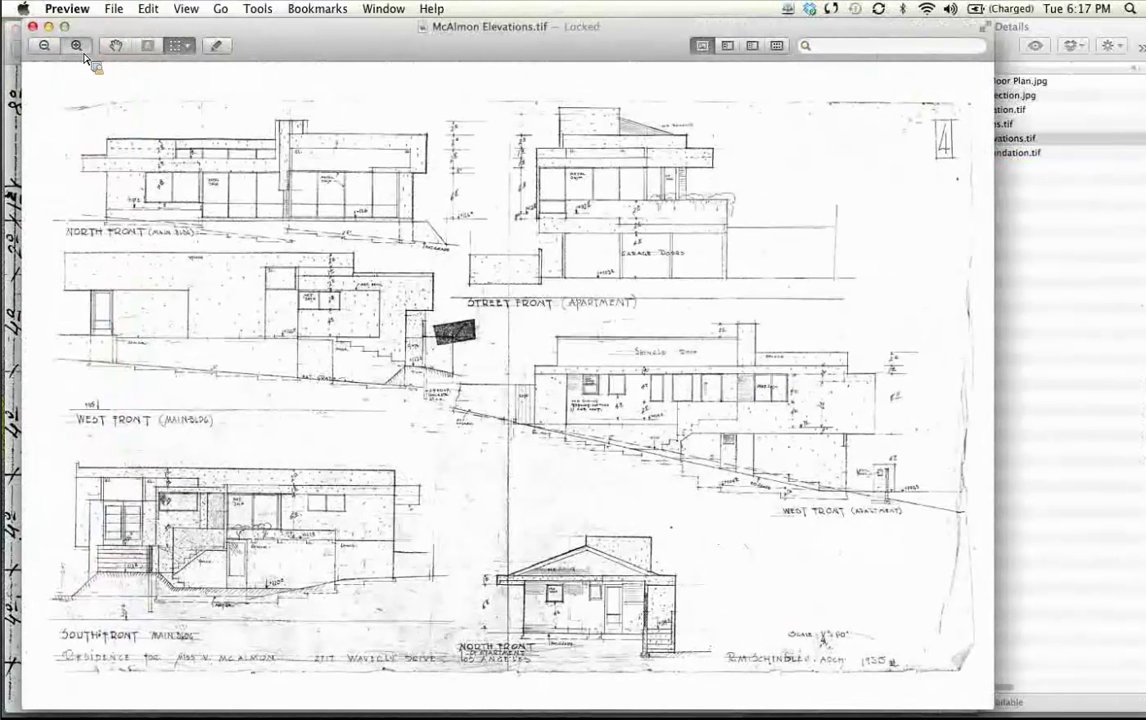
left_click(556, 478)
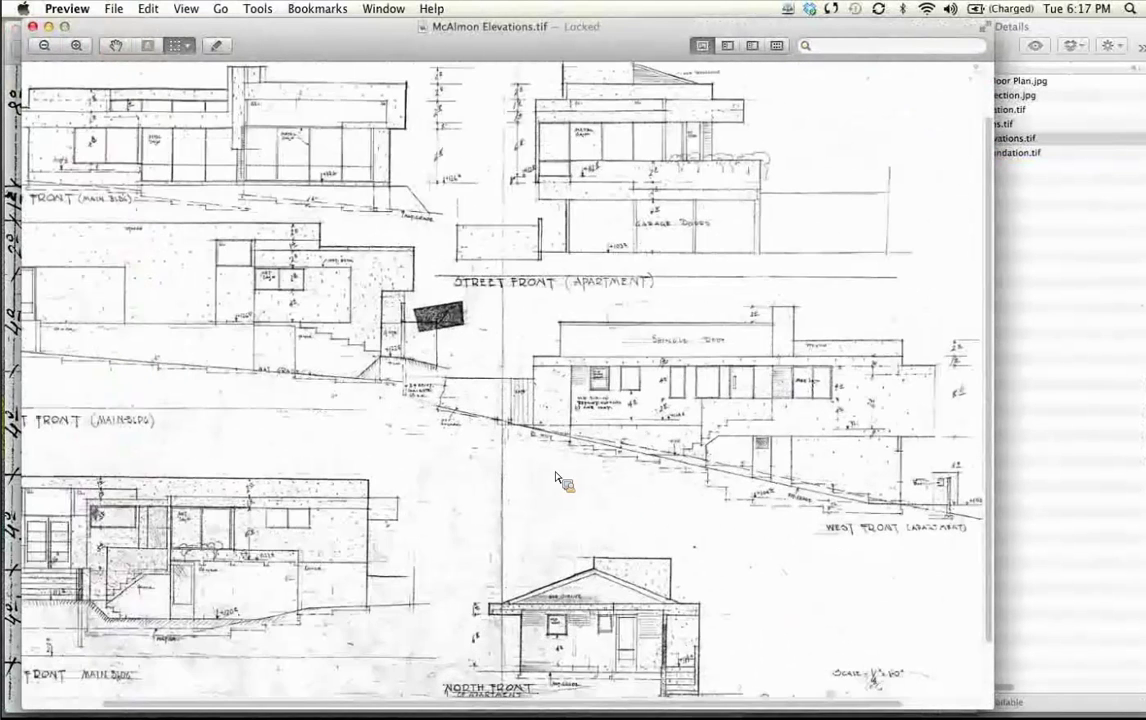
key("super+plus")
key("super+plus")
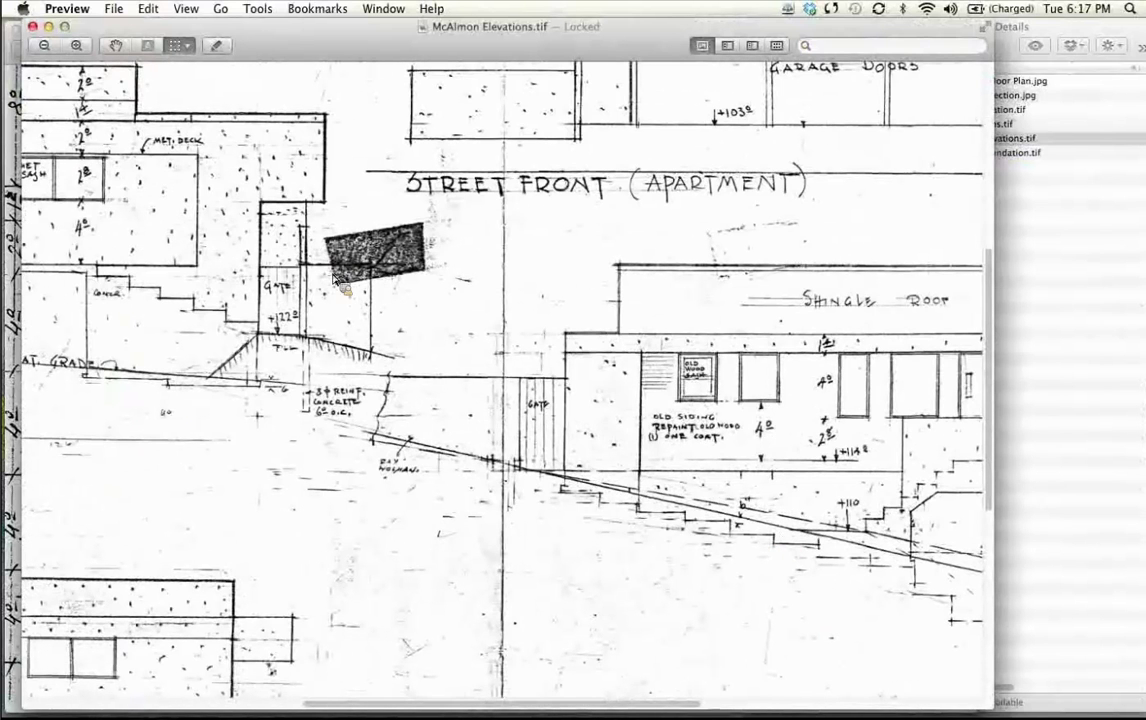
Examine how the foundations step down along the natural grade in the West Front, North Front and South Front elevations
left_click(115, 45)
left_click_drag(270, 445, 497, 465)
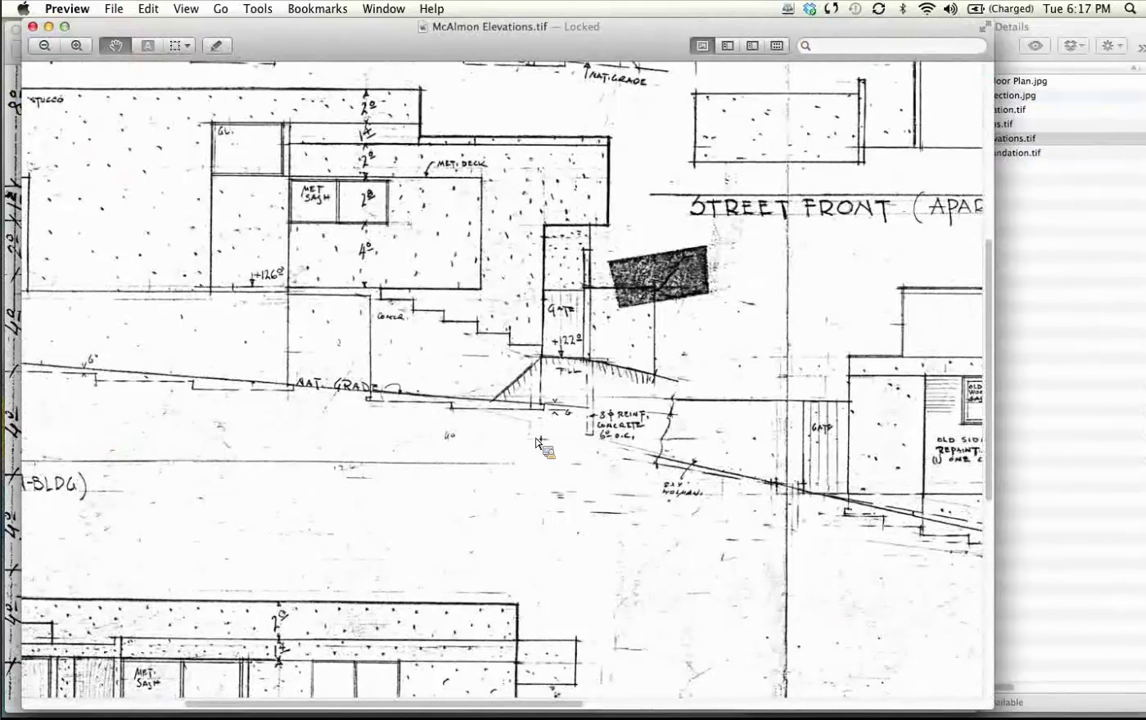
left_click_drag(428, 339, 260, 299)
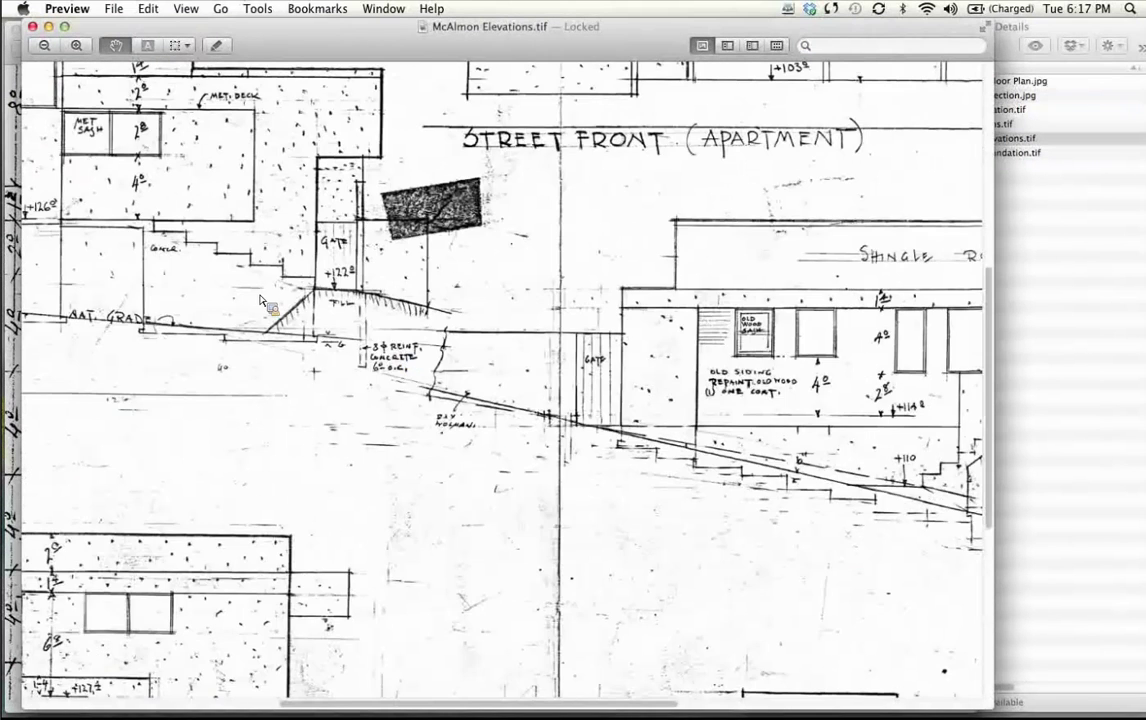
scroll(260, 299, "right", 5)
scroll(260, 299, "down", 2)
scroll(257, 300, "right", 1)
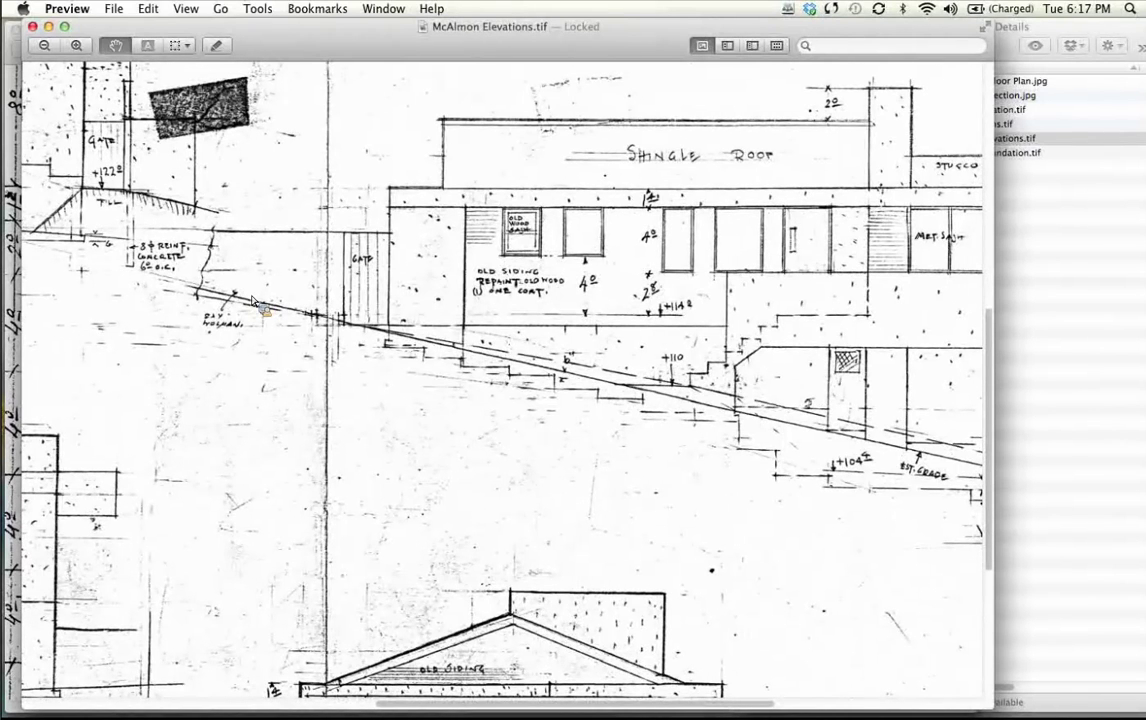
scroll(420, 378, "down", 2)
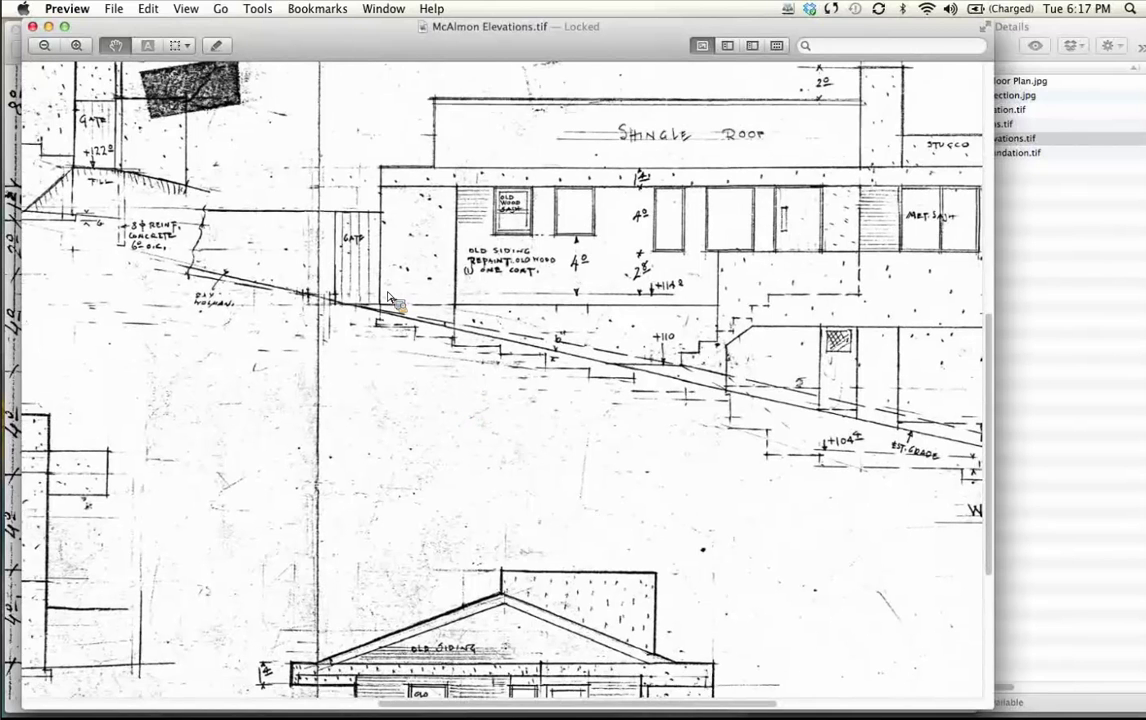
scroll(228, 215, "down", 3)
scroll(427, 235, "down", 3)
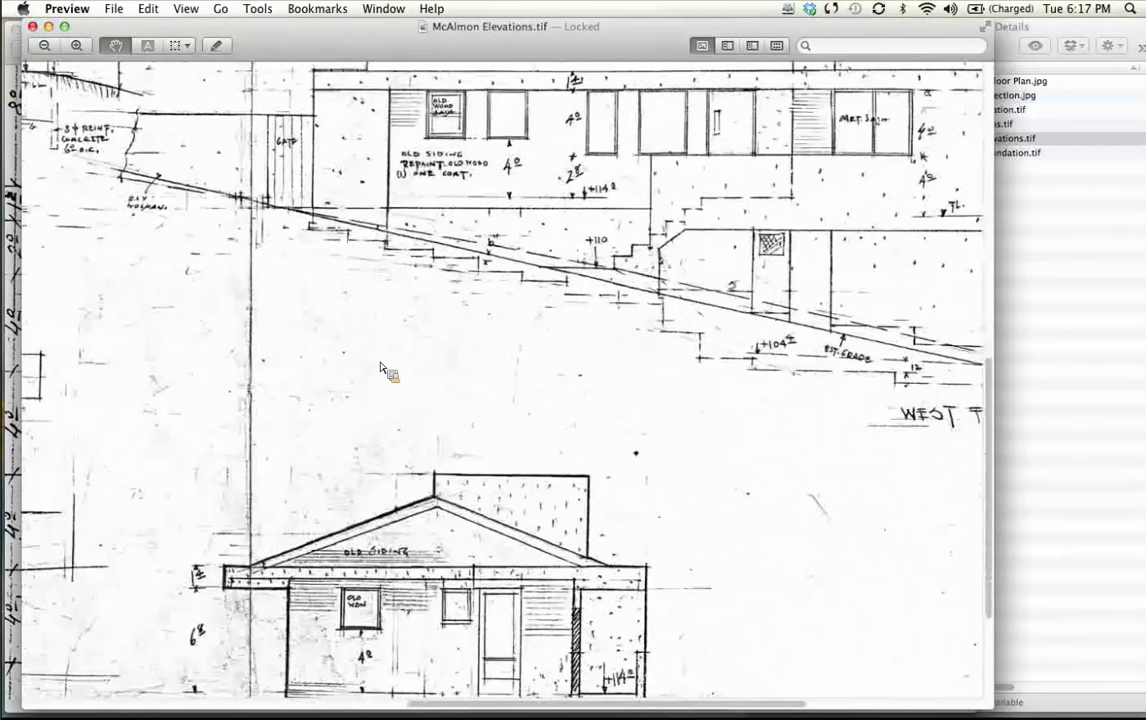
scroll(380, 368, "down", 3)
scroll(380, 368, "right", 2)
scroll(690, 380, "up", 4)
scroll(690, 380, "left", 4)
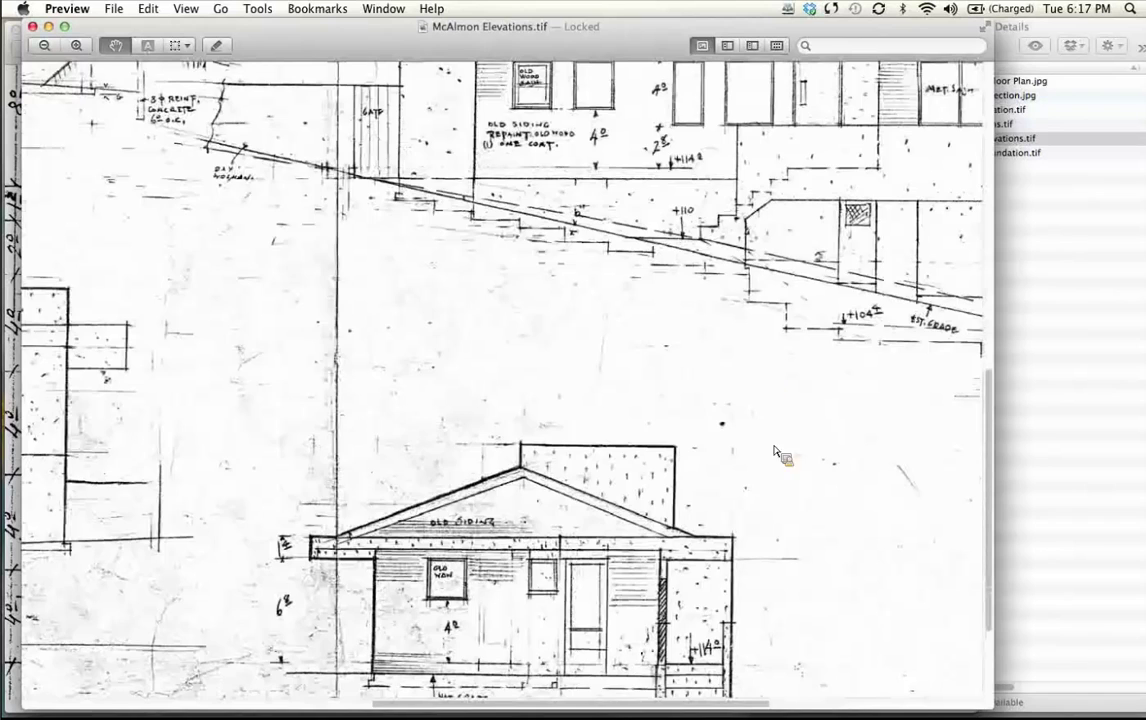
scroll(700, 425, "left", 6)
scroll(700, 425, "up", 1)
scroll(605, 468, "left", 1)
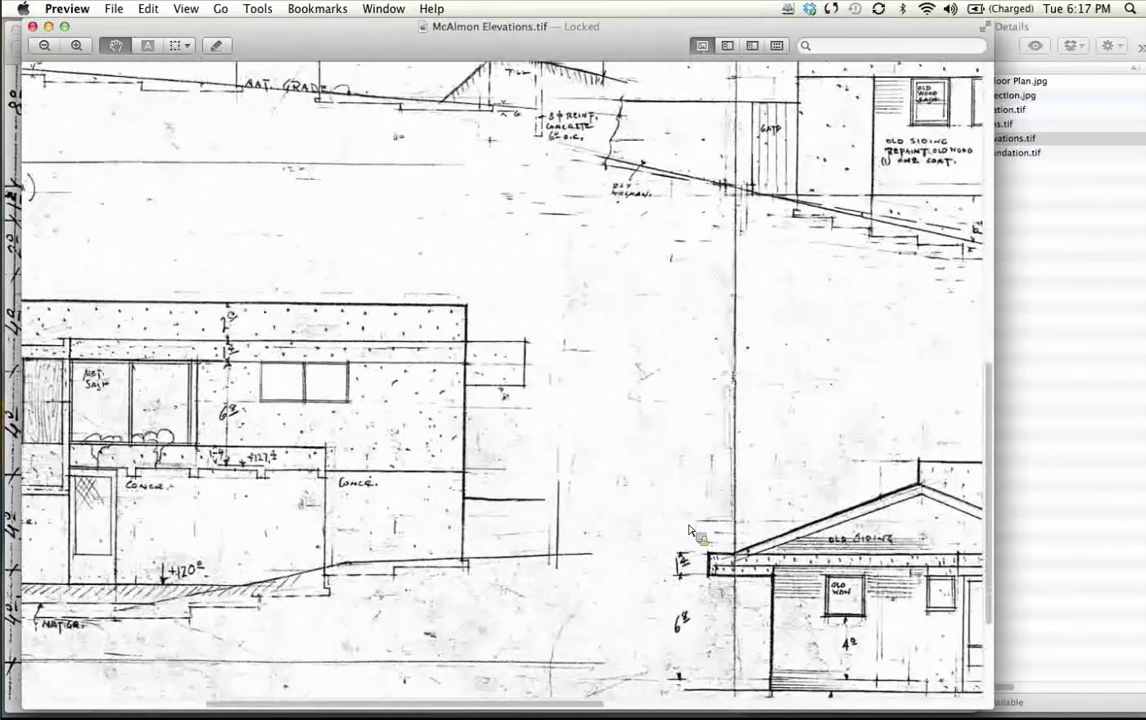
scroll(689, 530, "left", 6)
scroll(689, 530, "down", 2)
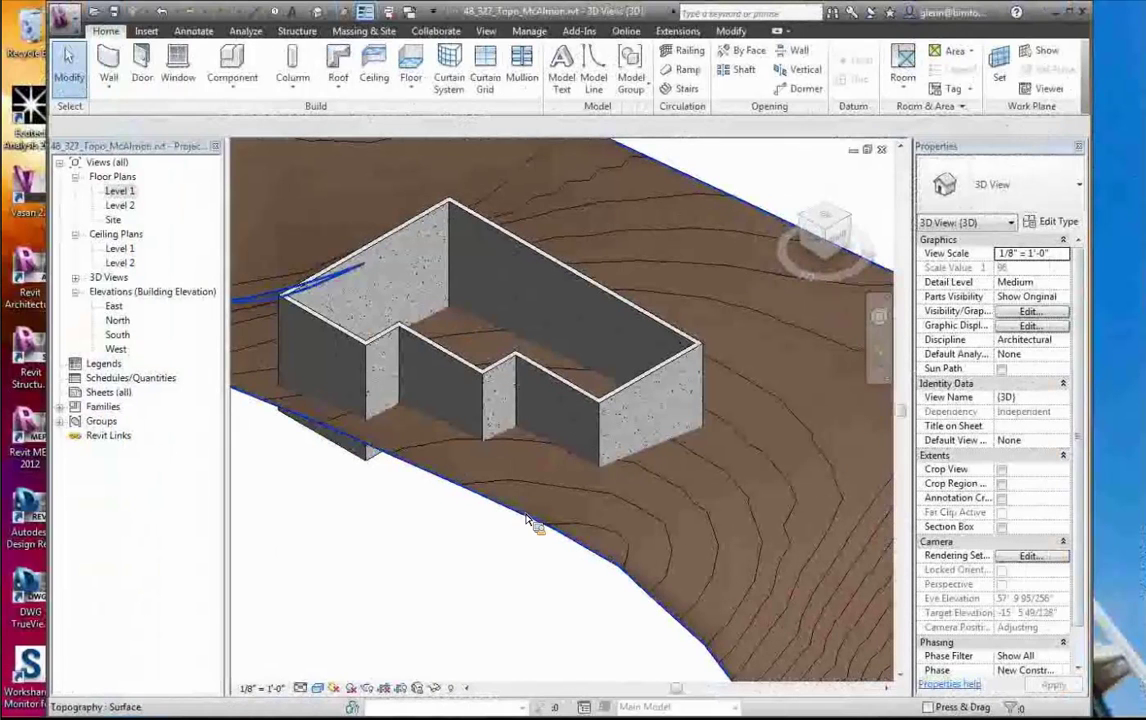
Switch back to Revit and override the topography surface's graphics by element in the 3D view to Transparent
left_click(485, 518)
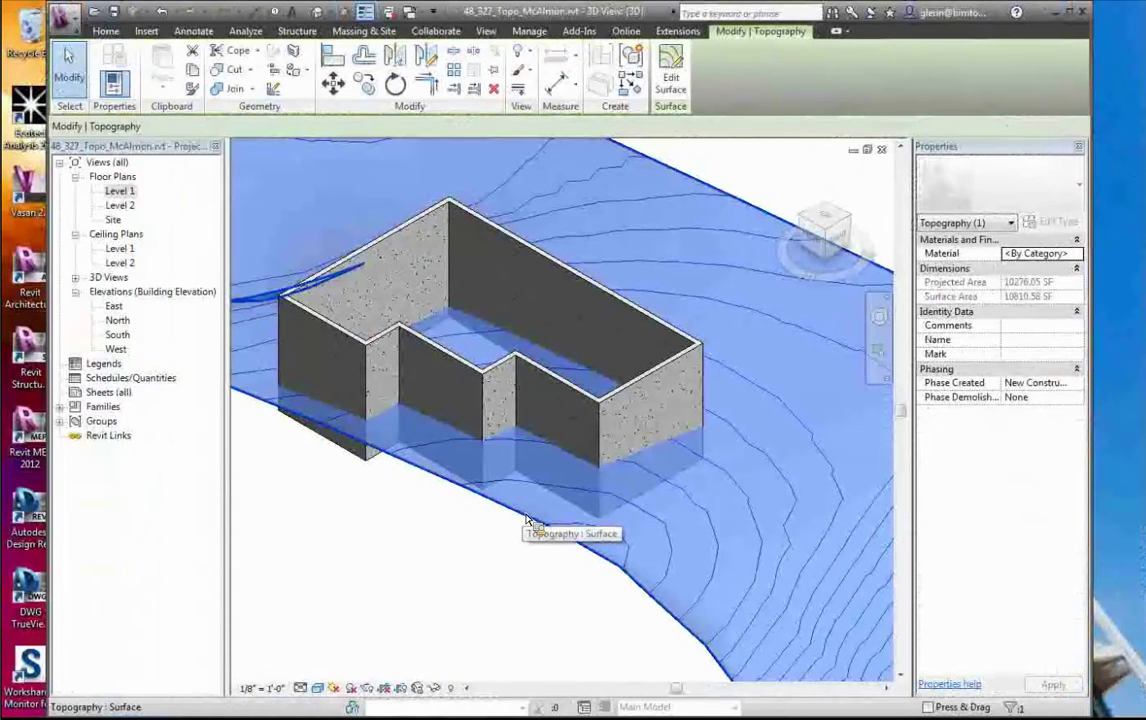
right_click(527, 519)
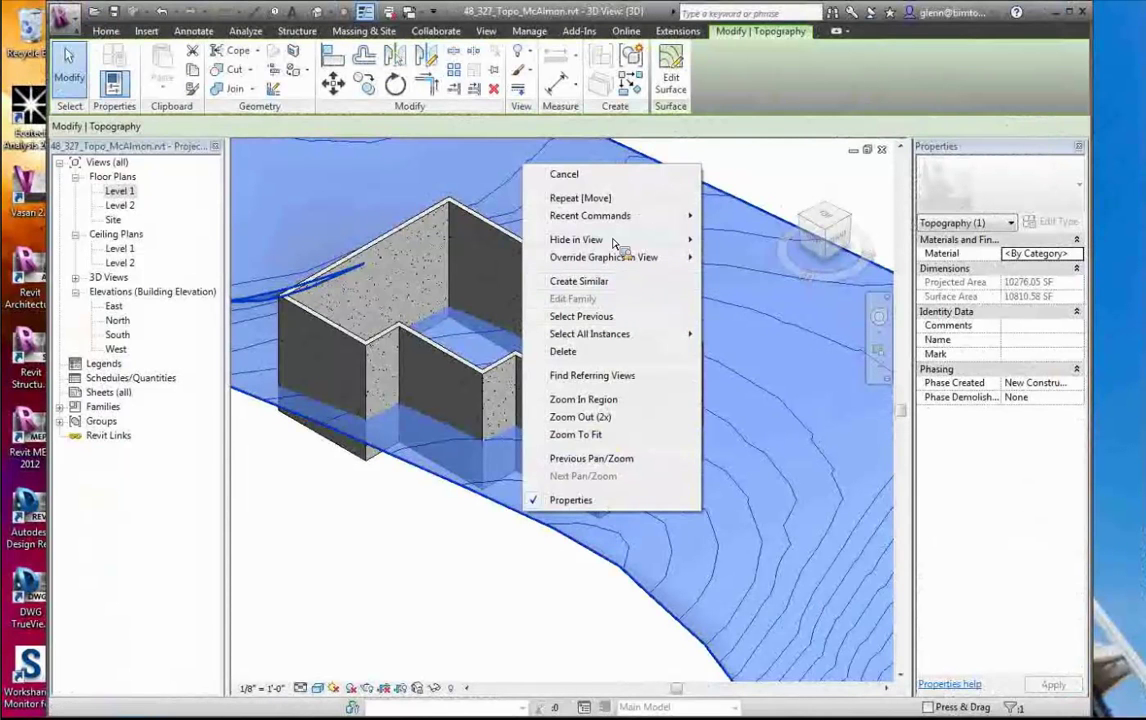
mouse_move(617, 262)
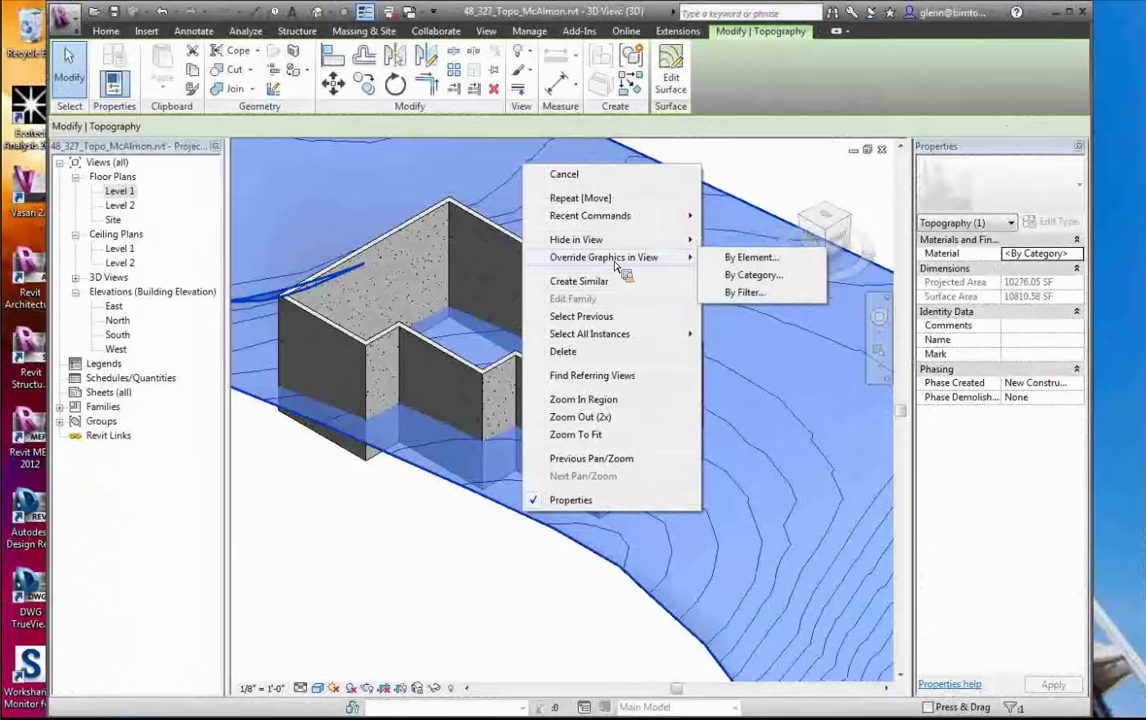
left_click(766, 259)
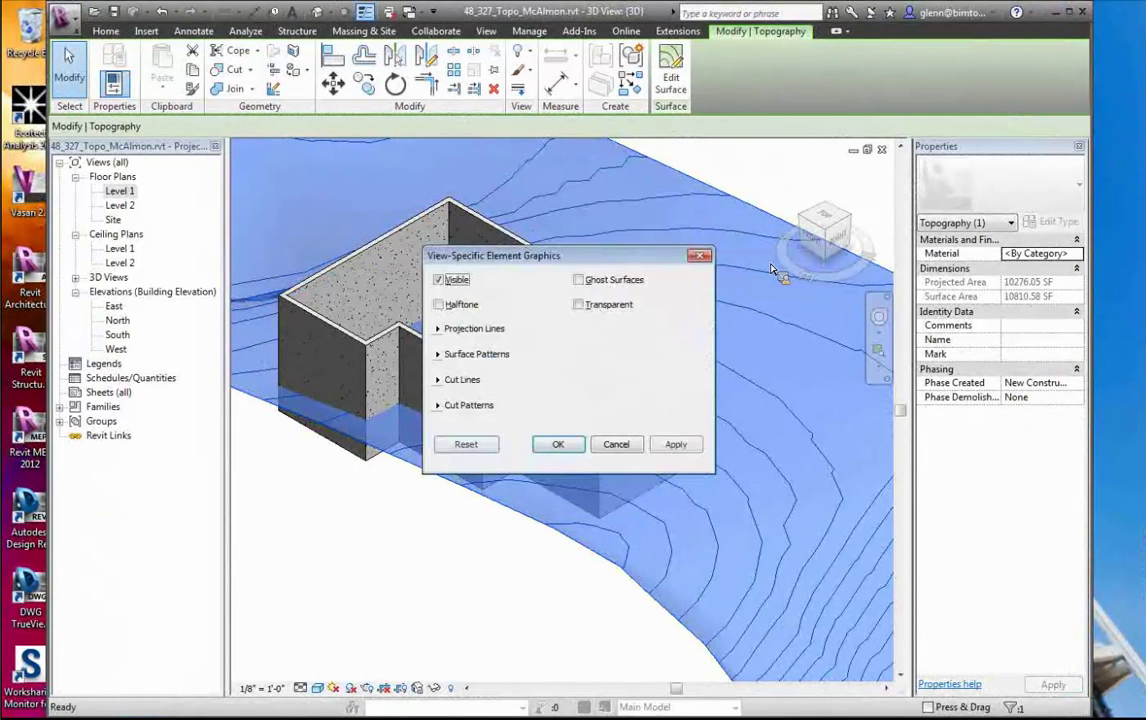
left_click(580, 306)
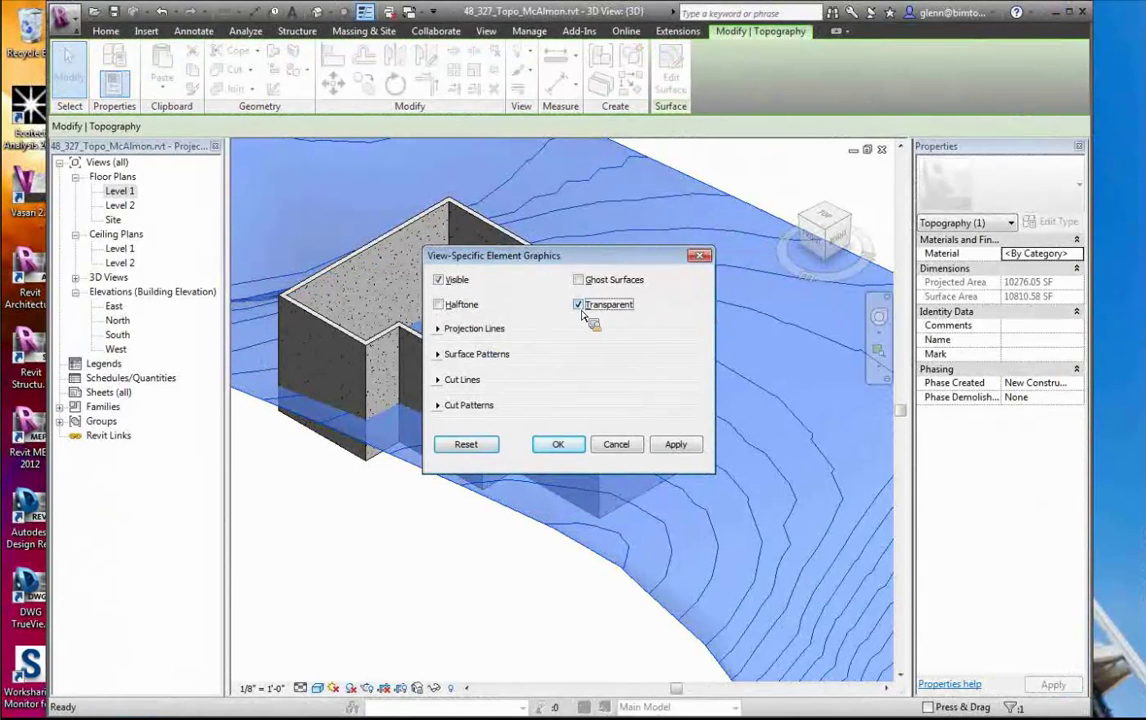
left_click(555, 444)
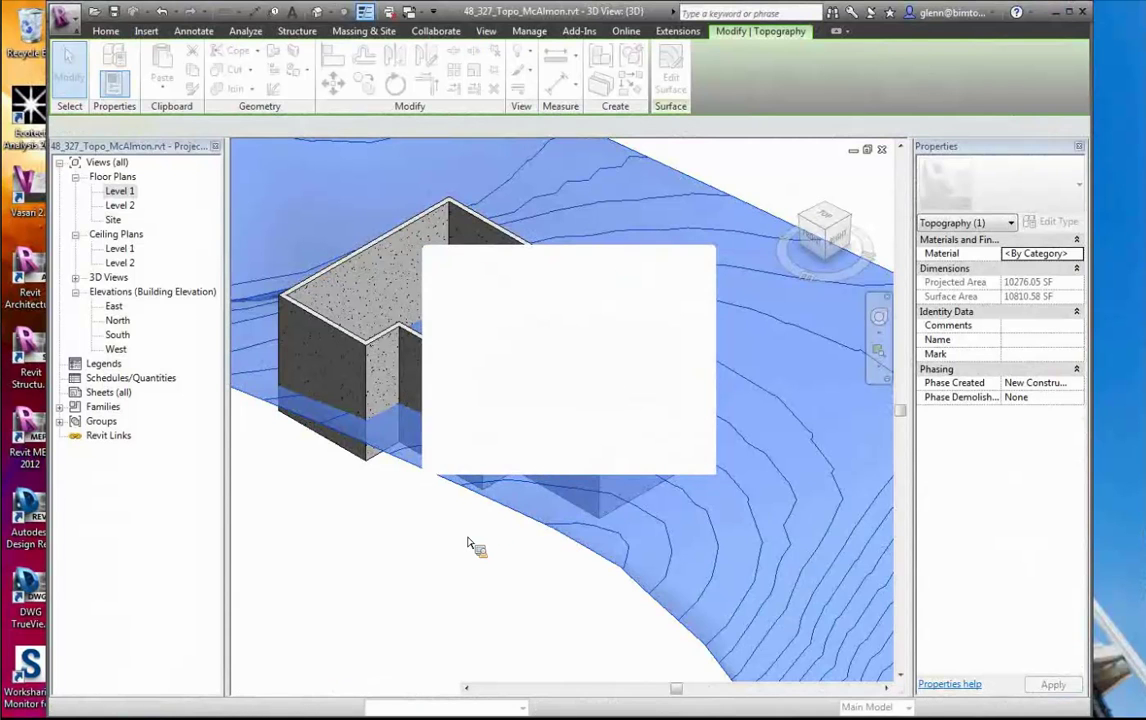
key("Escape")
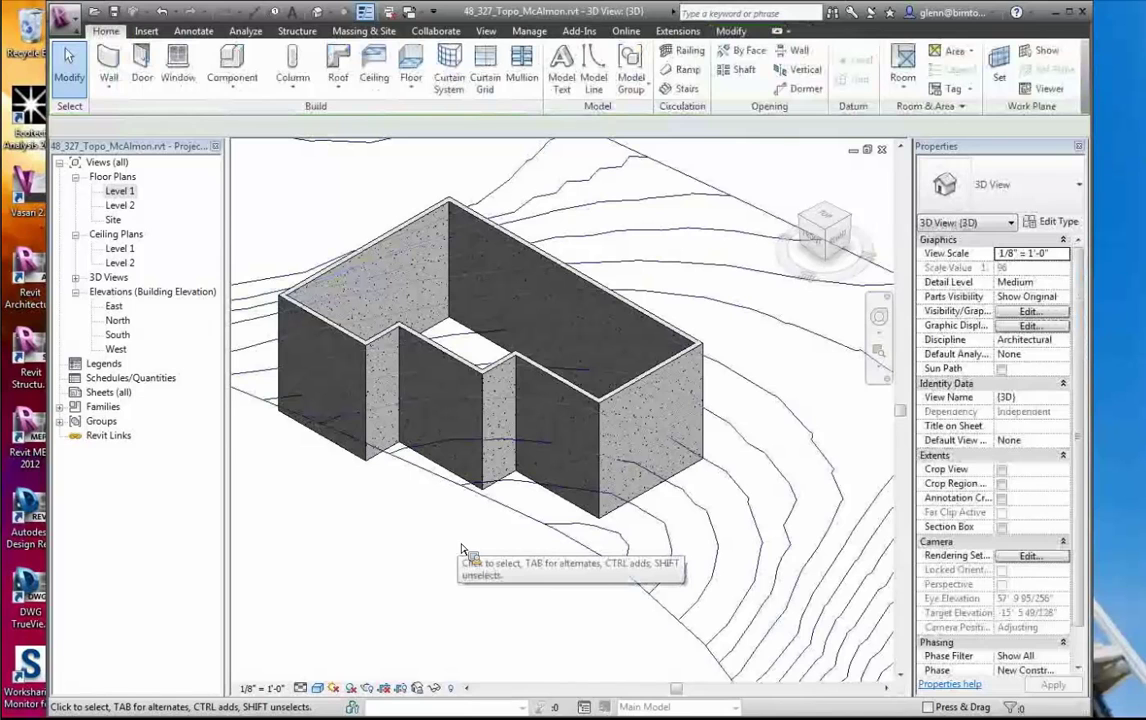
Open the profile of the short foundation wall at the building's right end for editing and face it in the Right view
left_click(653, 387)
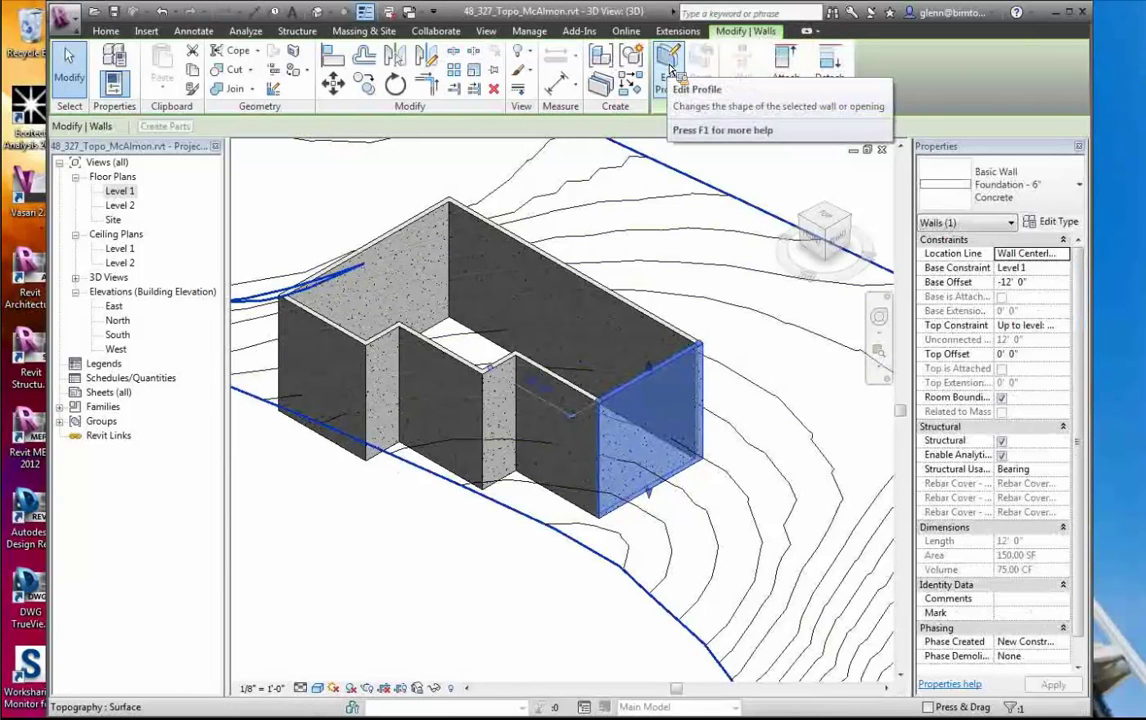
left_click(669, 62)
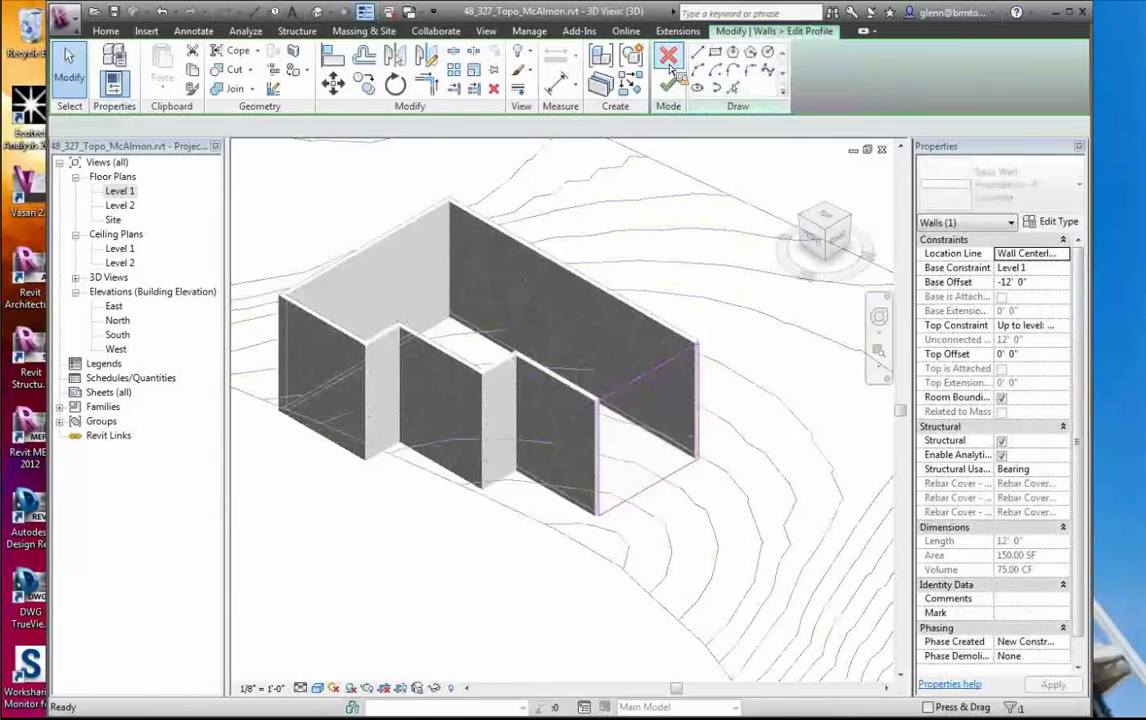
left_click(881, 357)
left_click_drag(545, 337, 729, 546)
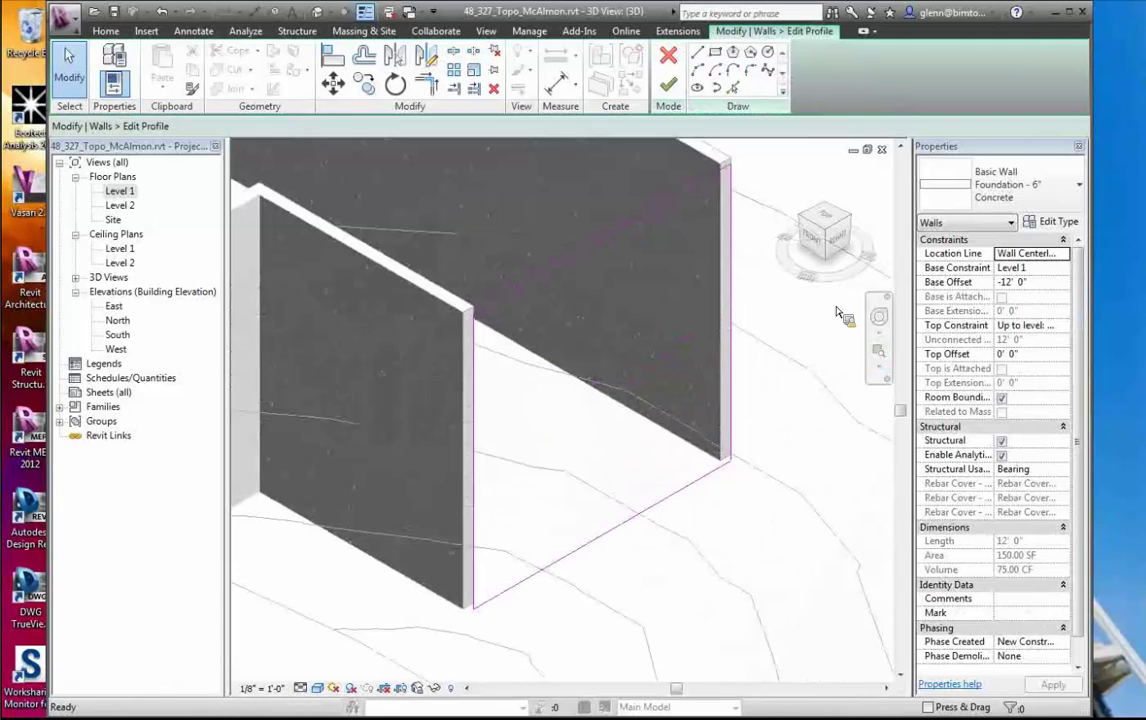
left_click(843, 247)
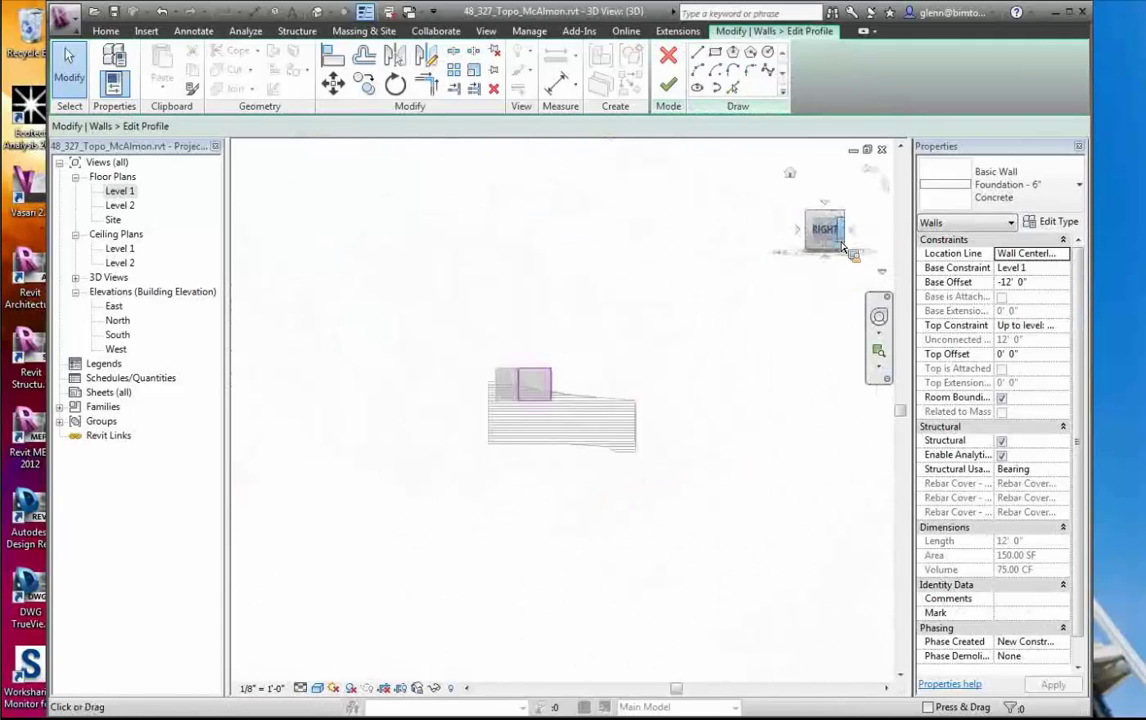
left_click(877, 353)
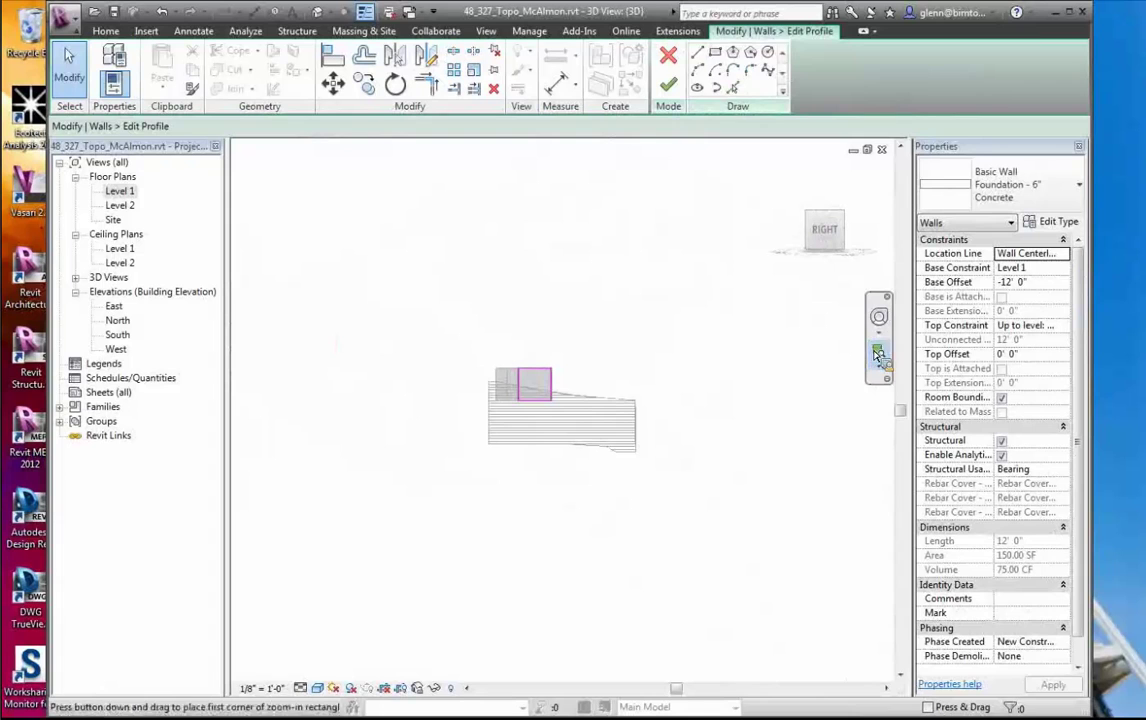
left_click_drag(460, 332, 587, 431)
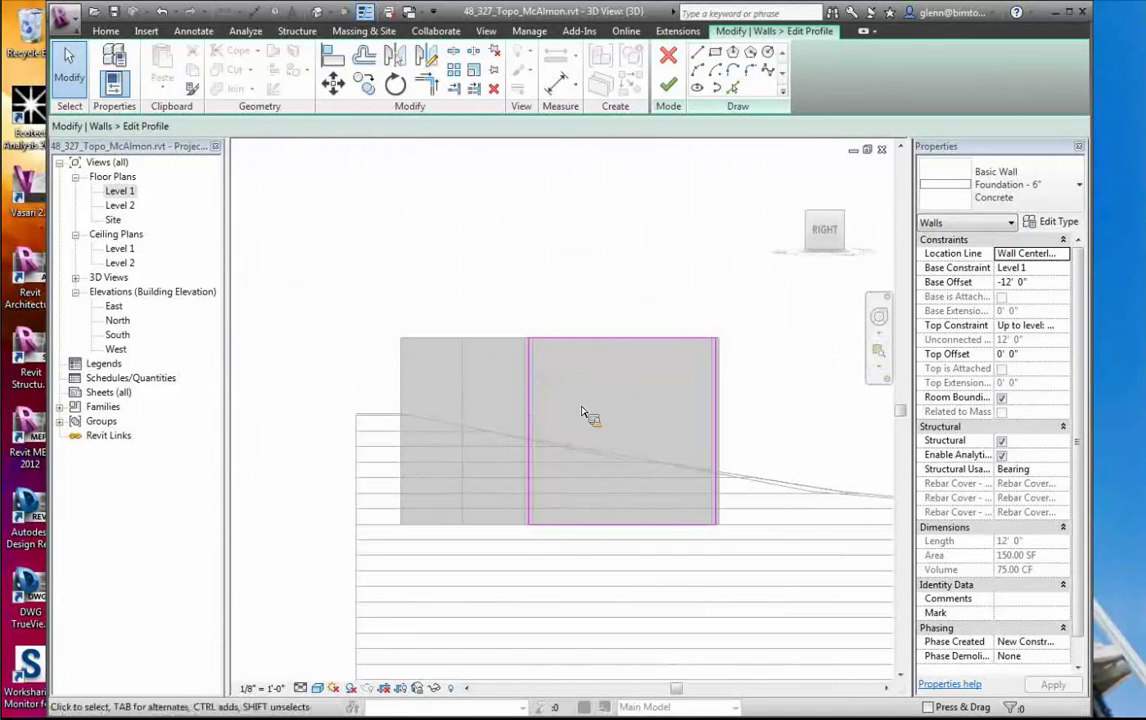
Sketch a three-level stepped line descending across the wall profile, ending with a run about 4'-0" long and 1'-6" above the base
left_click(701, 56)
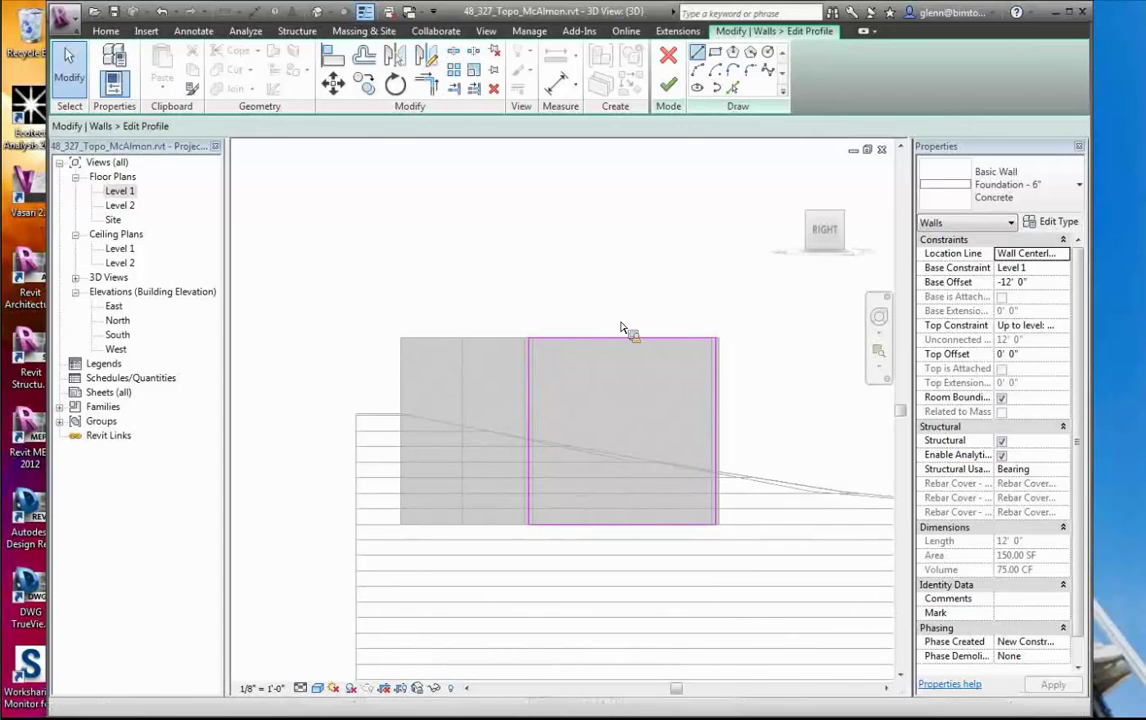
left_click(532, 467)
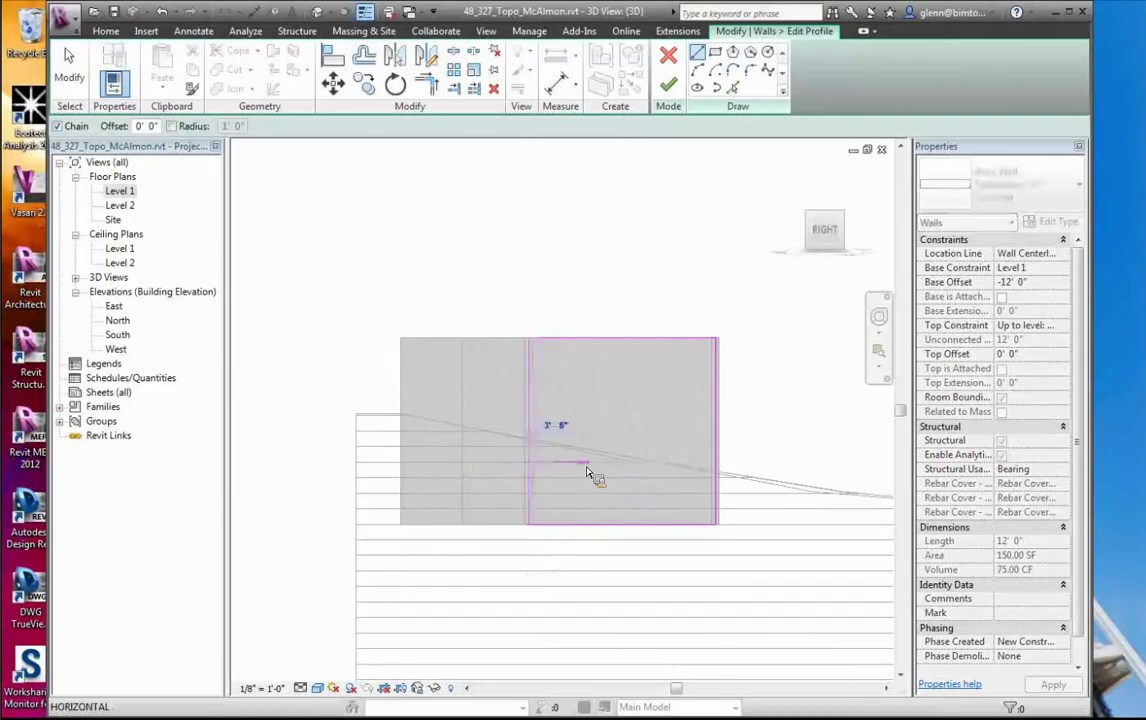
left_click(586, 467)
left_click(587, 487)
left_click(655, 487)
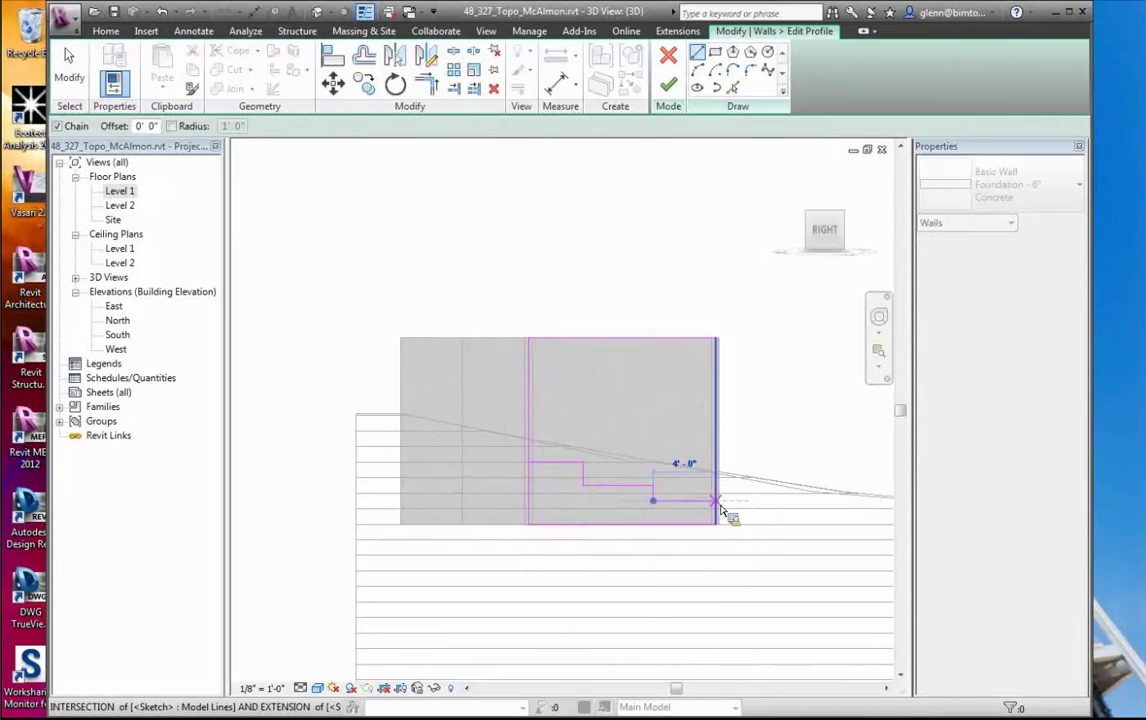
left_click(720, 508)
key("Escape")
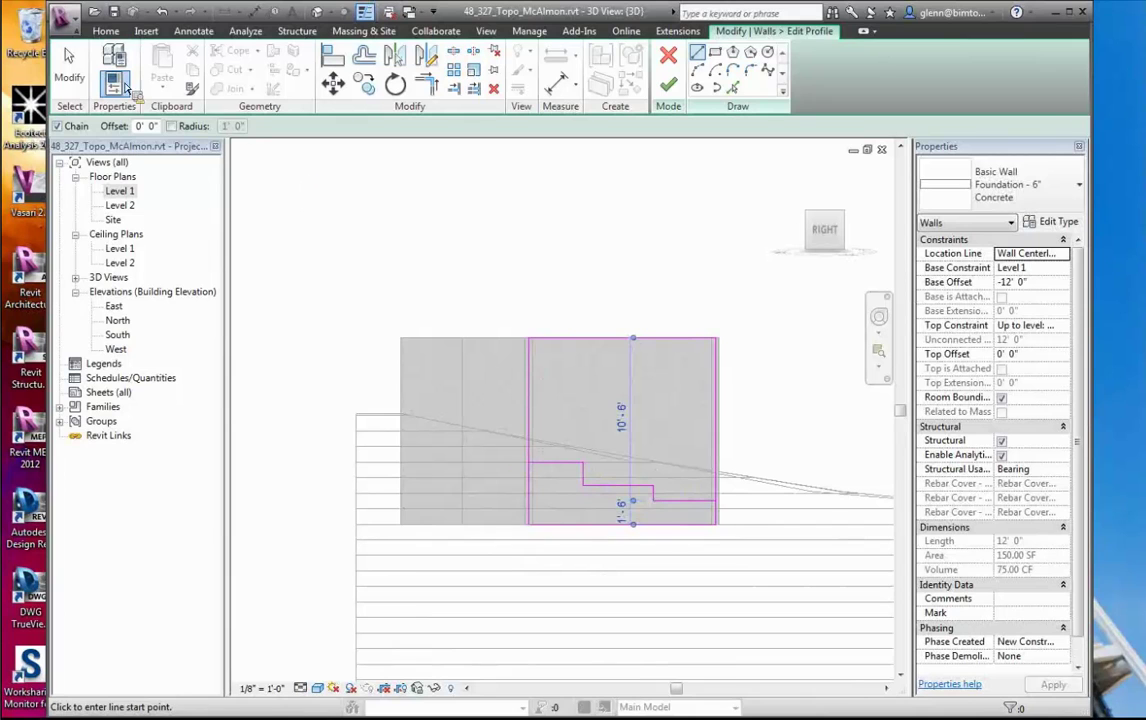
left_click(69, 62)
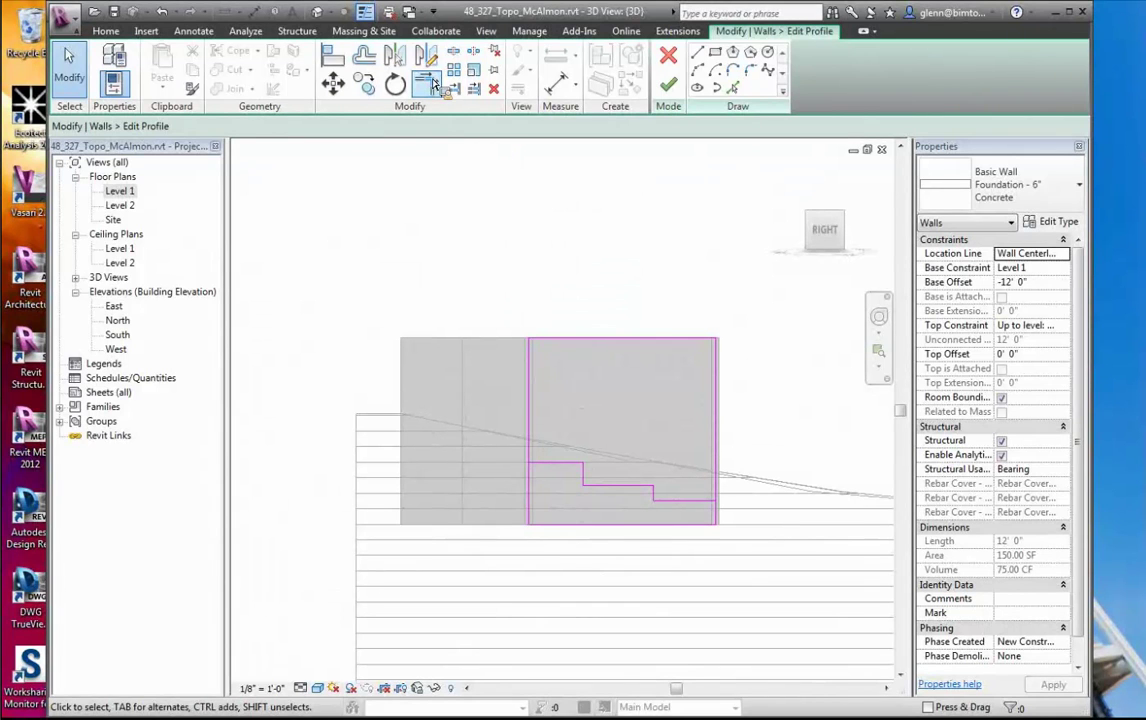
Trim both vertical sides of the wall profile to the ends of the stepped line
left_click(422, 85)
left_click(541, 465)
left_click(530, 451)
left_click(717, 514)
left_click(698, 470)
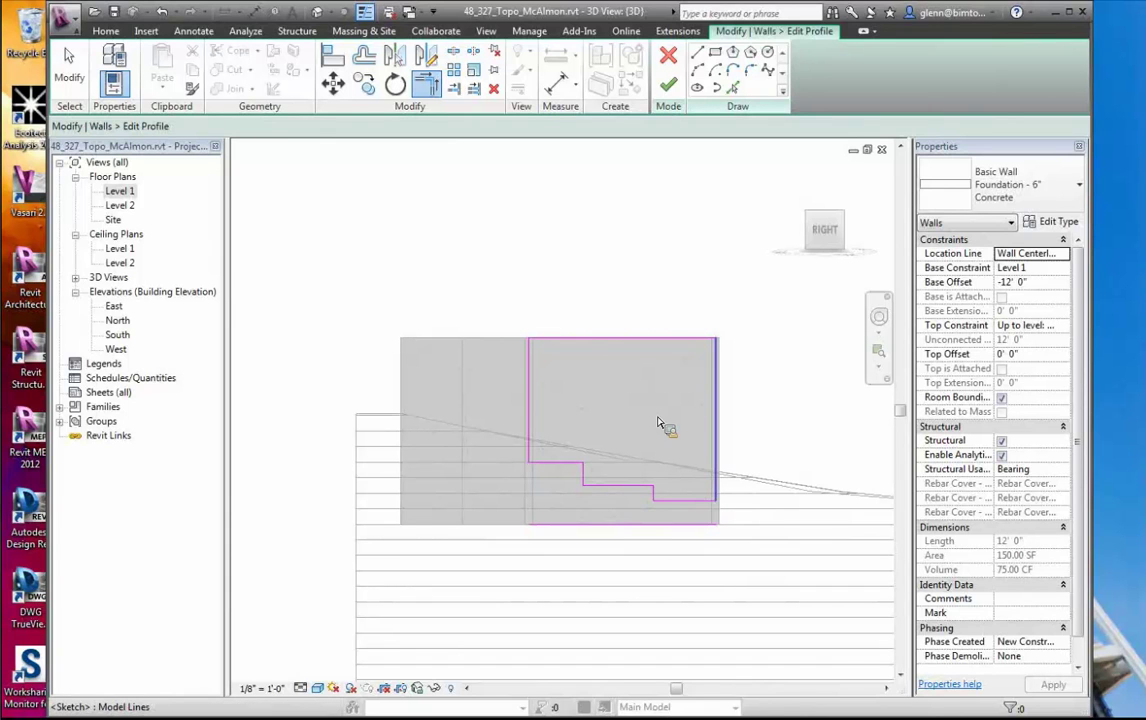
left_click(69, 68)
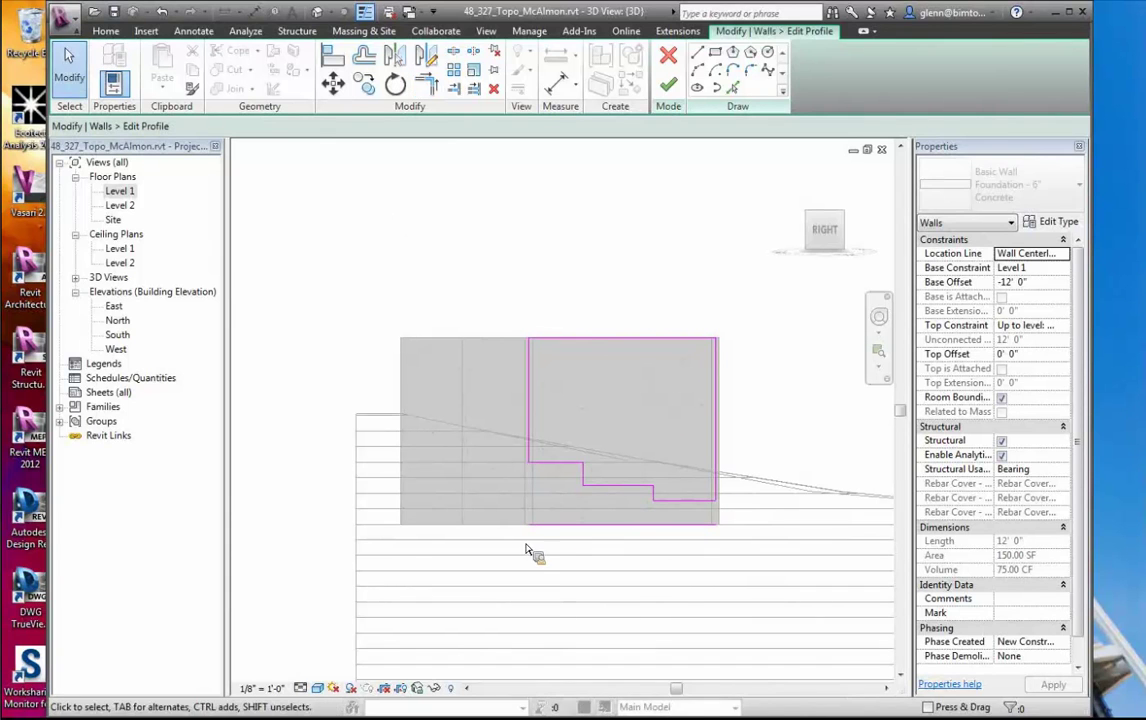
Delete the leftover original base line and finish the wall profile edit
left_click(563, 530)
key("Delete")
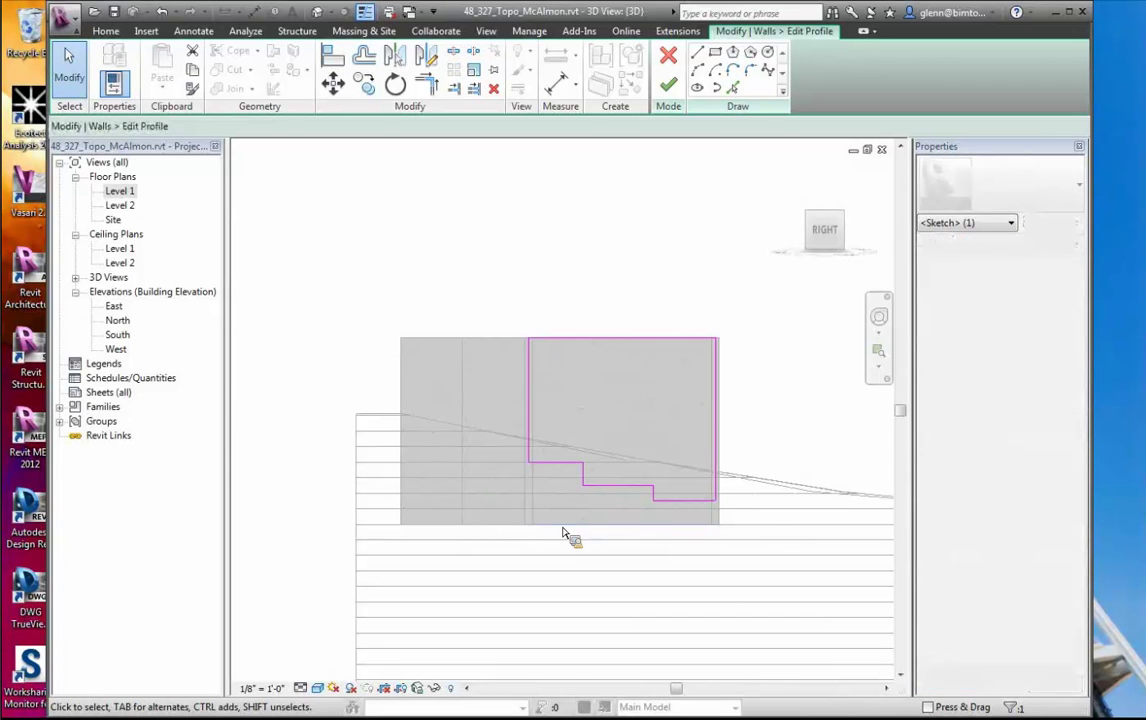
left_click(669, 88)
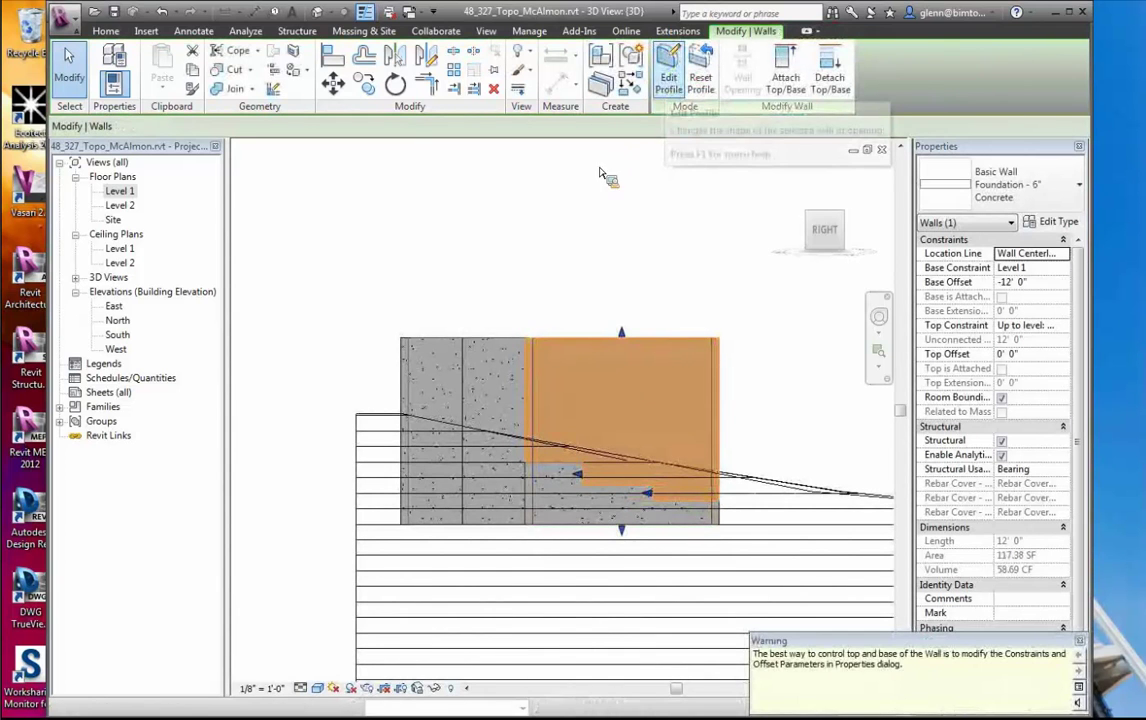
Return the 3D view to an isometric angle on the stepped wall and start the Wall Foundation command
left_click(587, 219)
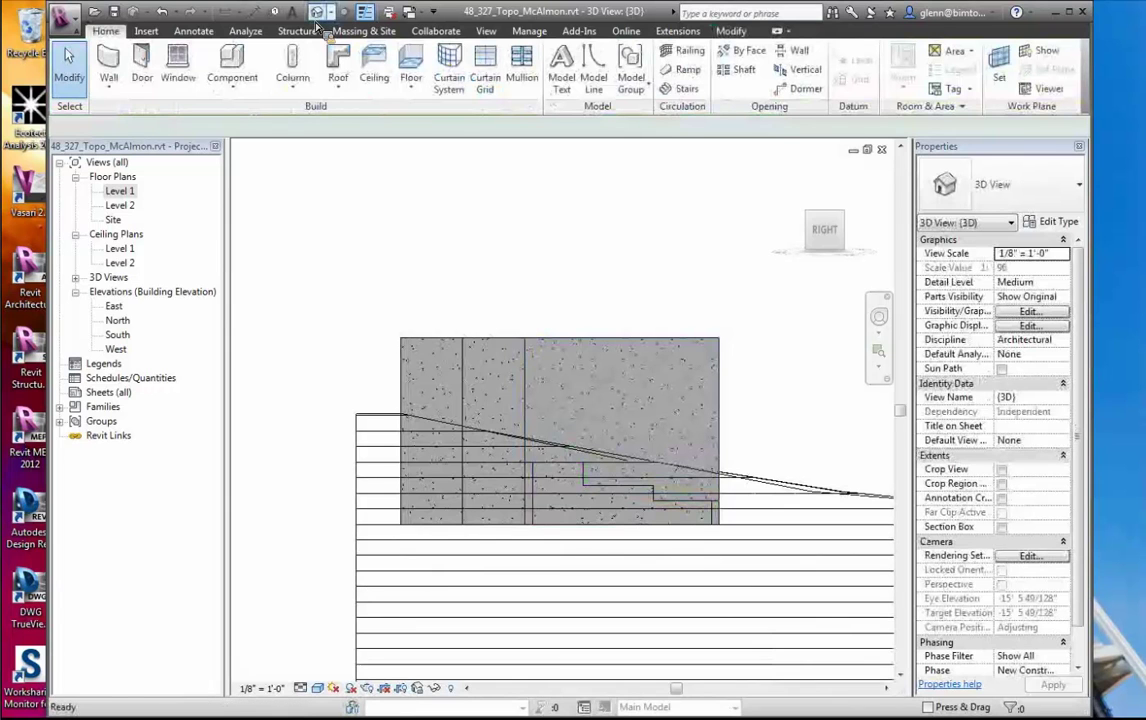
left_click(812, 220)
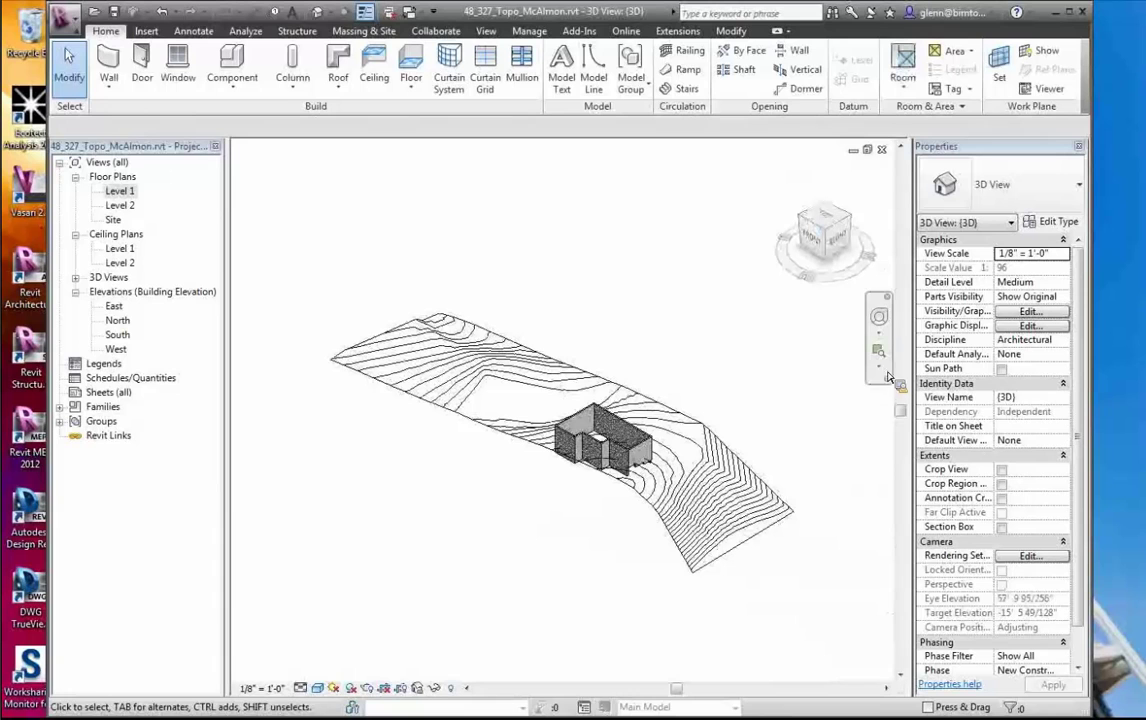
left_click_drag(604, 456, 678, 513)
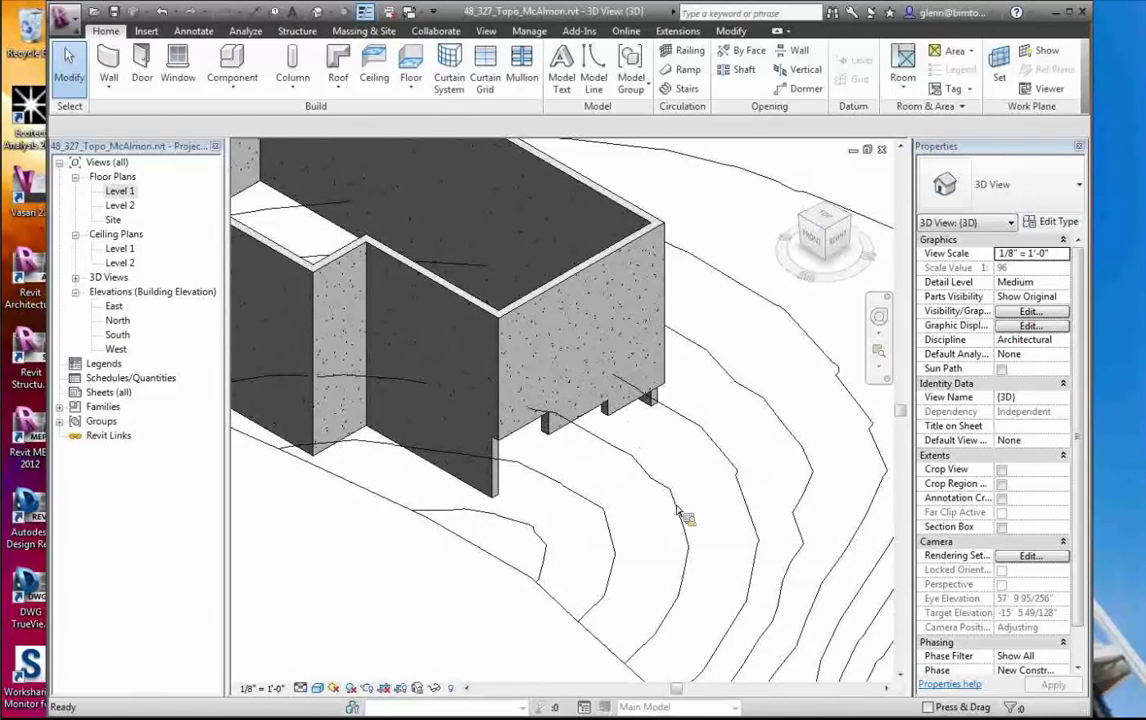
left_click(309, 33)
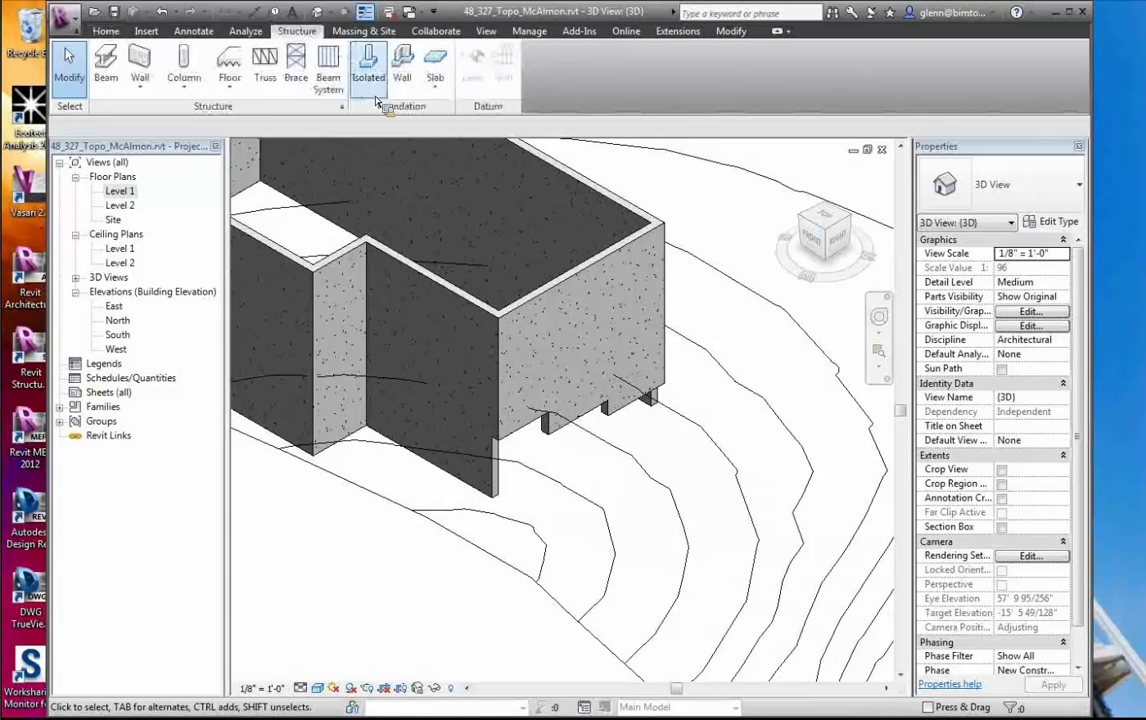
left_click(403, 80)
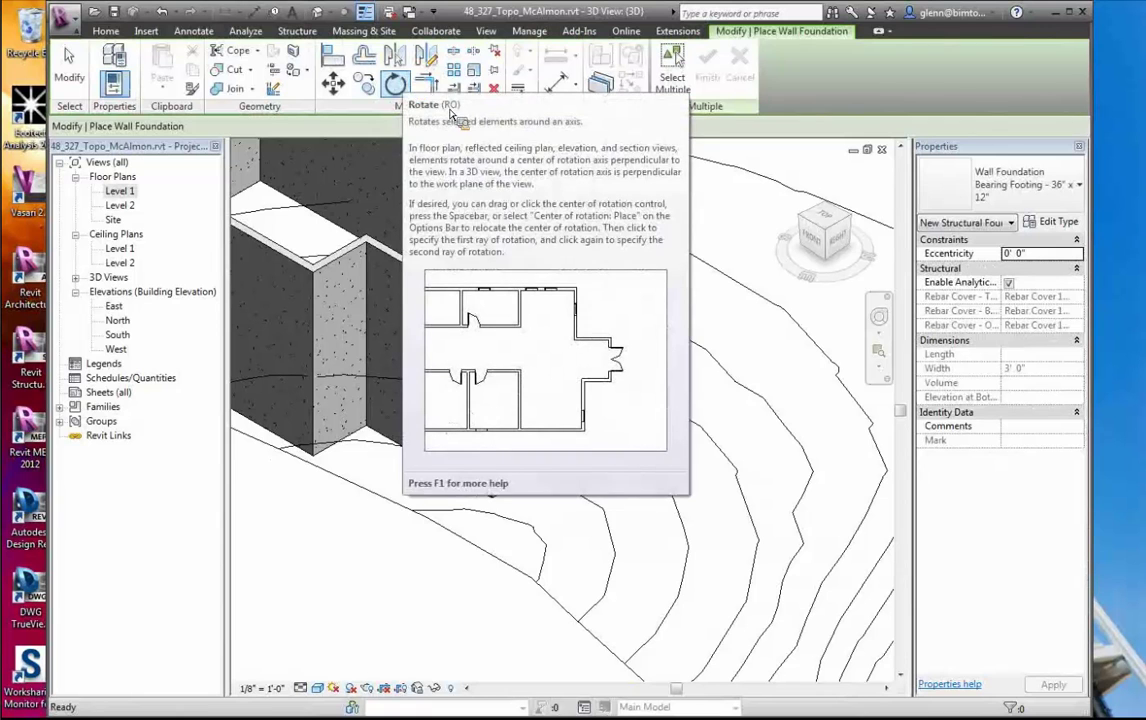
Switch to Preview and examine the wall thickness notes and the footing size in the McAlmon Foundation drawing's foundation detail
key("ctrl+Right")
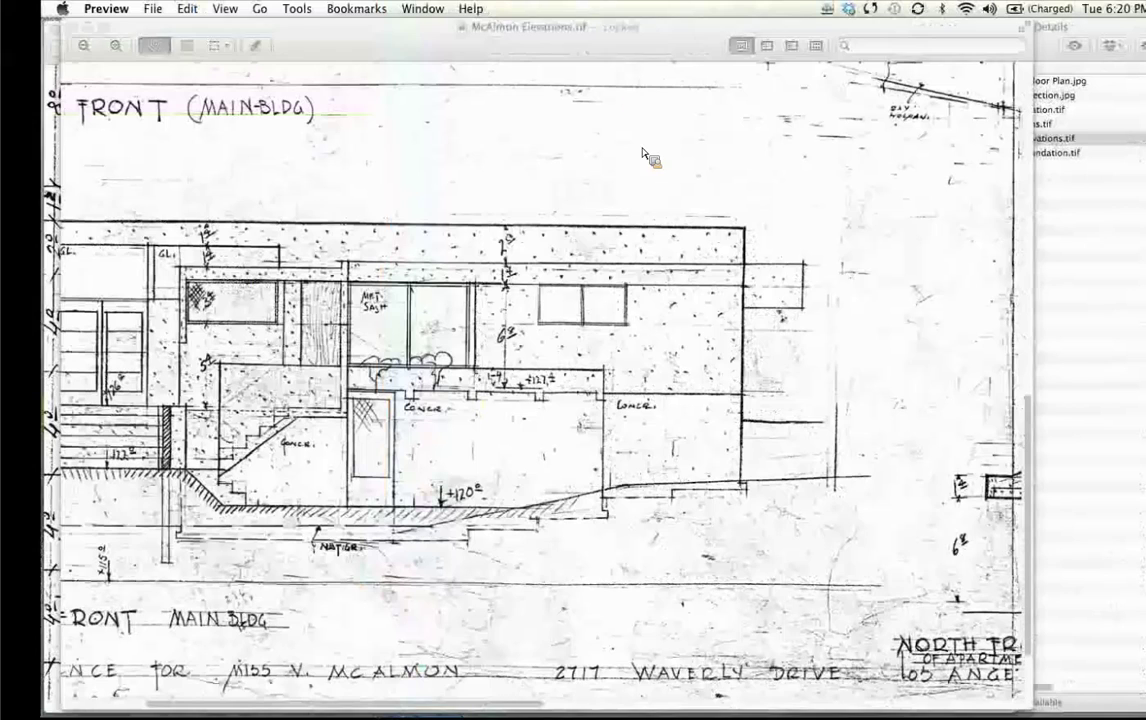
key("Down")
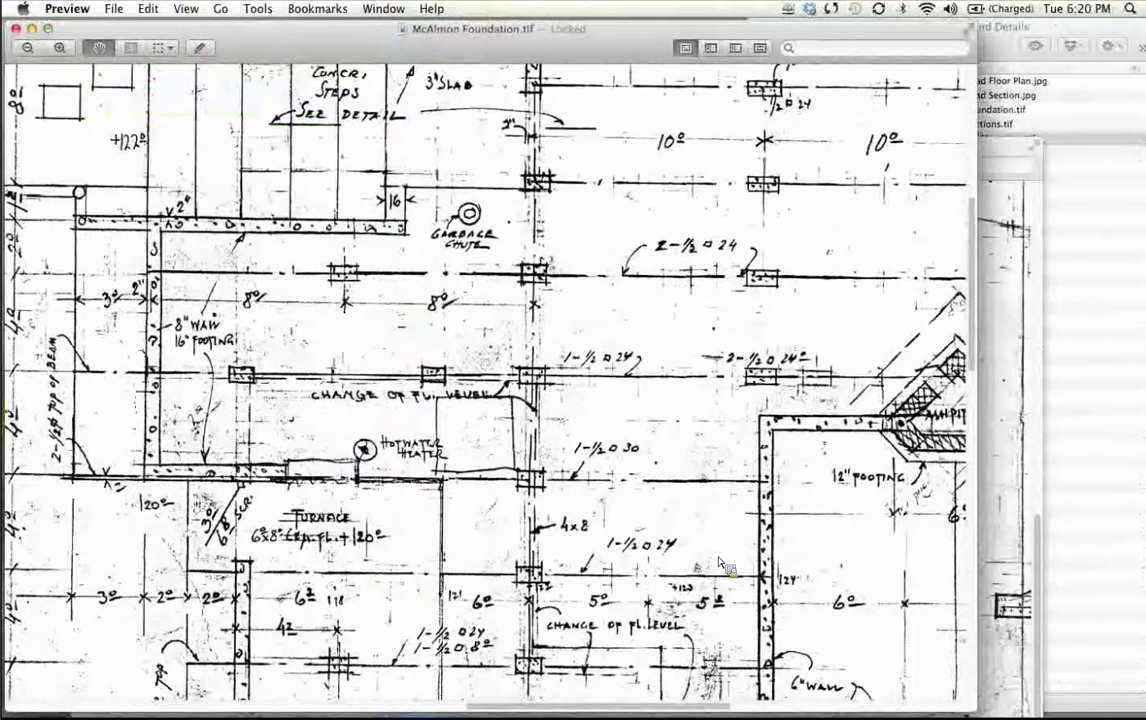
scroll(725, 567, "down", 5)
scroll(725, 567, "right", 4)
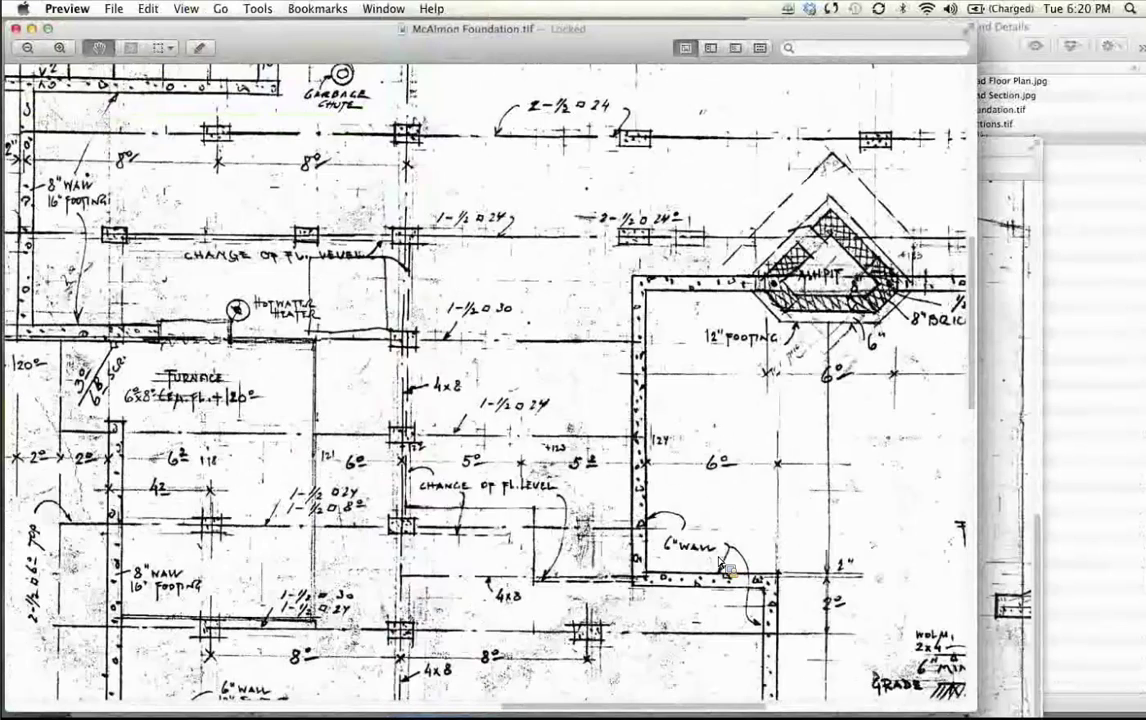
scroll(725, 567, "down", 10)
scroll(725, 567, "right", 15)
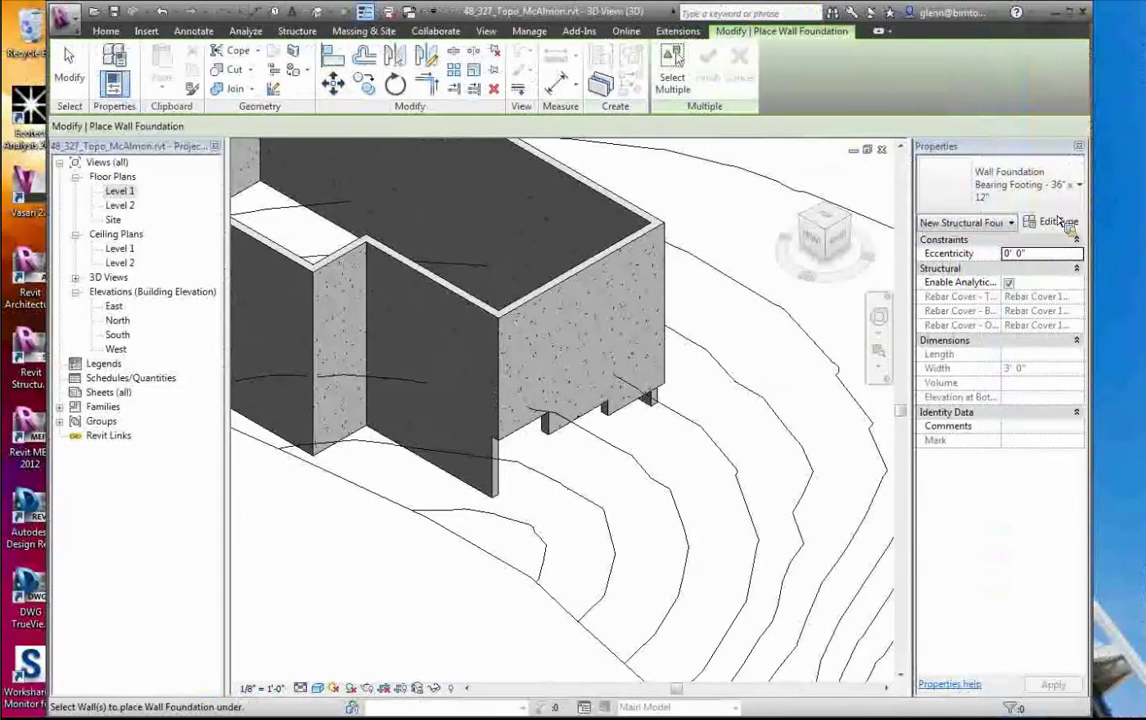
In Revit, duplicate the 36" x 12" bearing footing type under the name Bearing Footing - 12" x 6"
left_click(1068, 223)
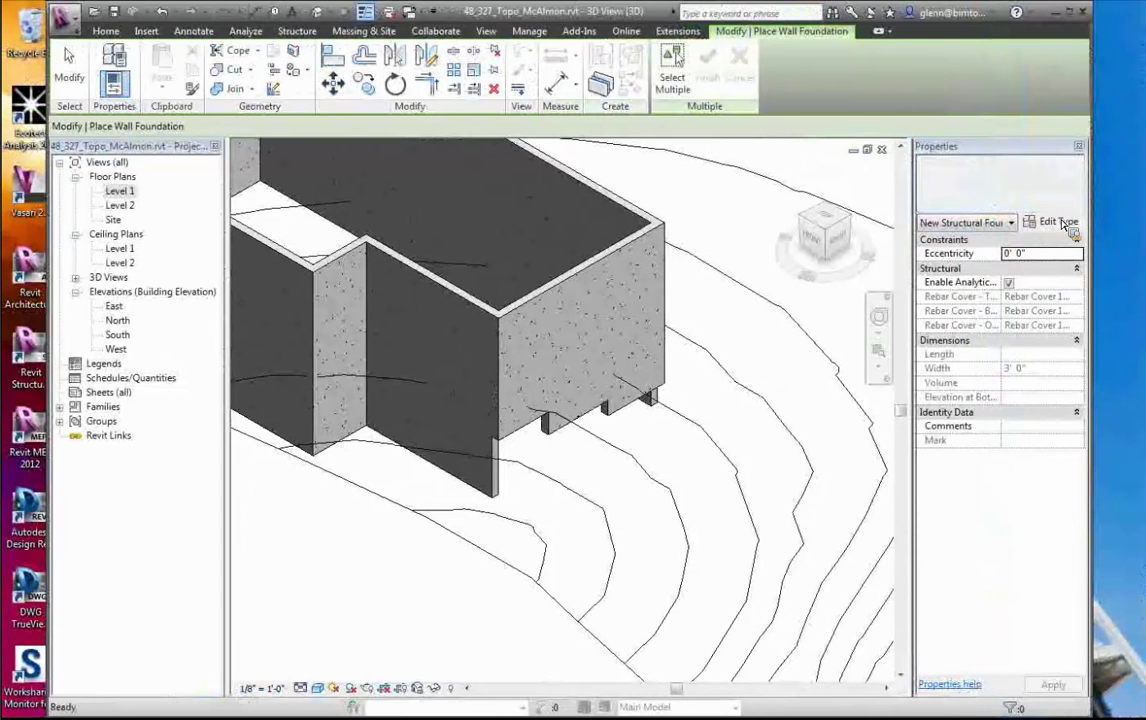
left_click(909, 110)
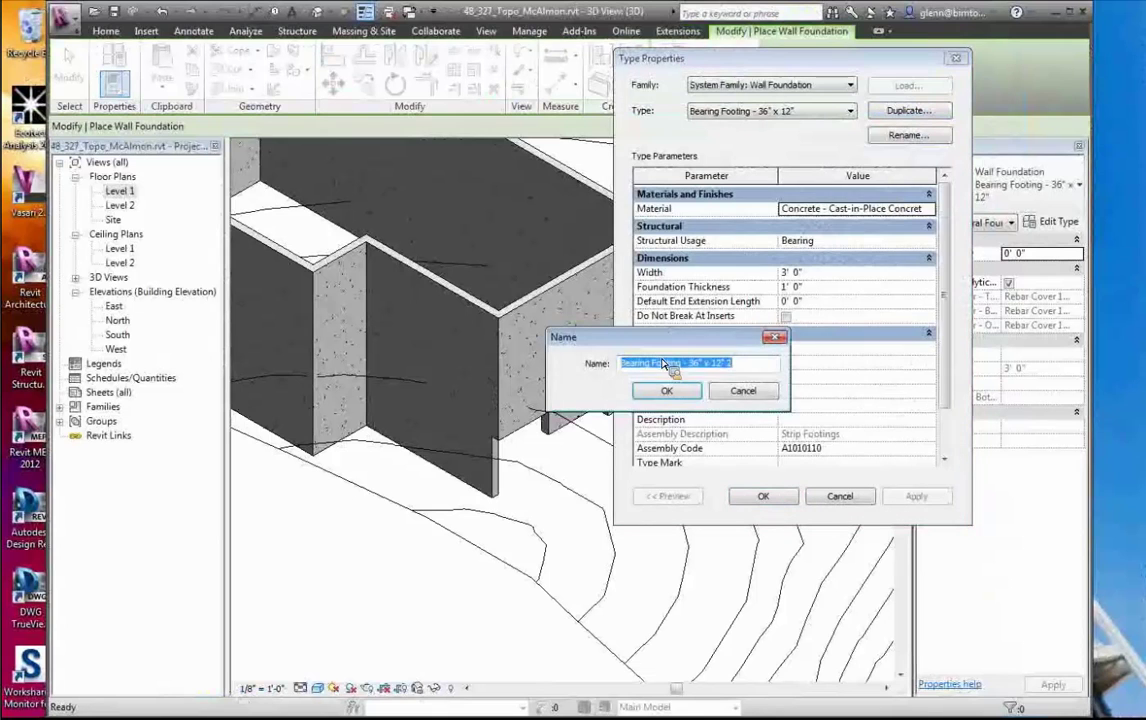
left_click_drag(688, 363, 755, 375)
type("12")
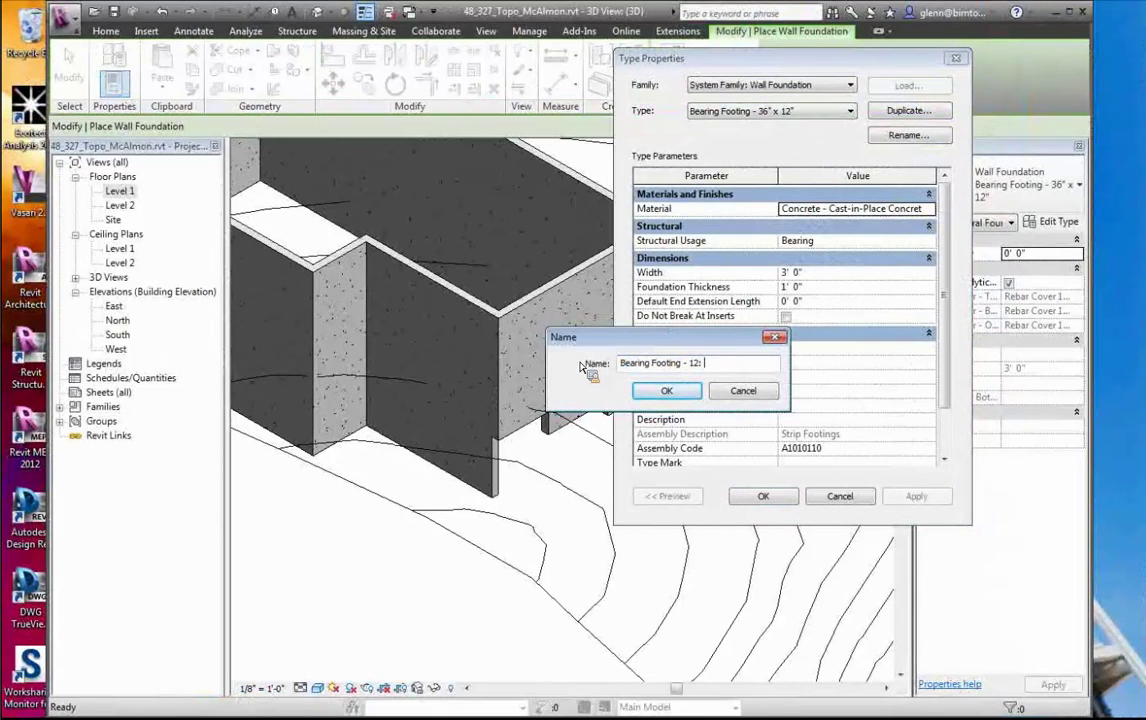
type("\" x 6\"")
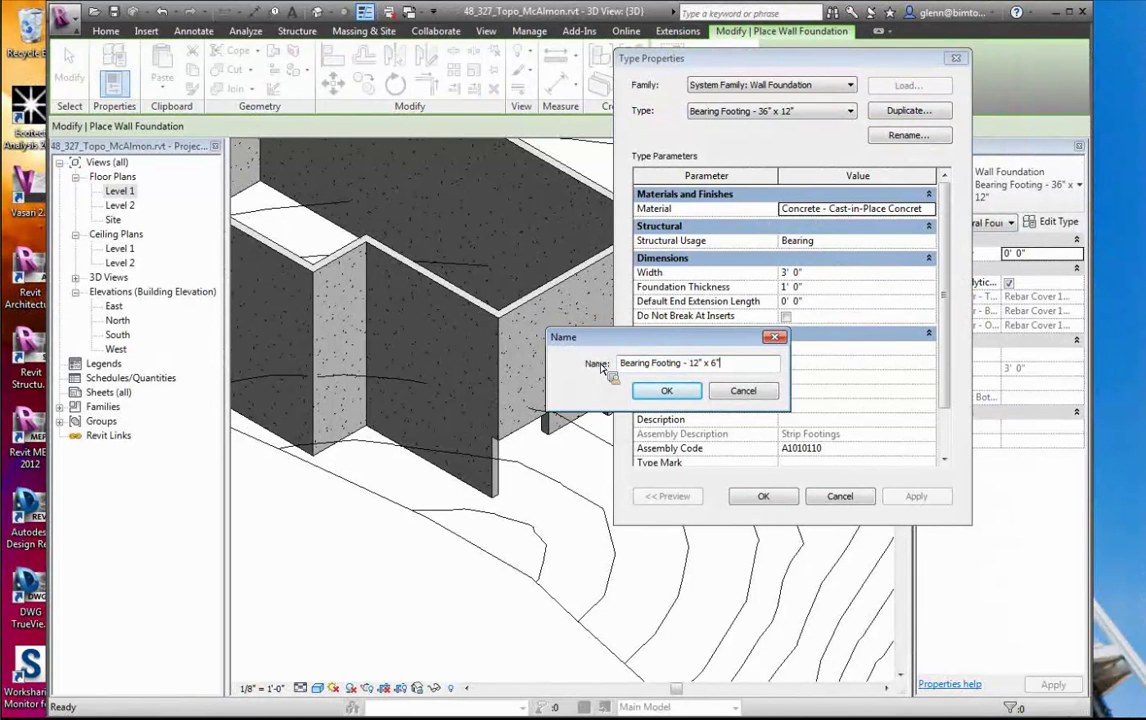
left_click(667, 391)
Set the new footing type's width to 12' 0" and foundation thickness to 0' 6", and place the footing under the stepped wall
left_click(836, 276)
type("12")
left_click(811, 289)
left_click_drag(810, 292, 723, 293)
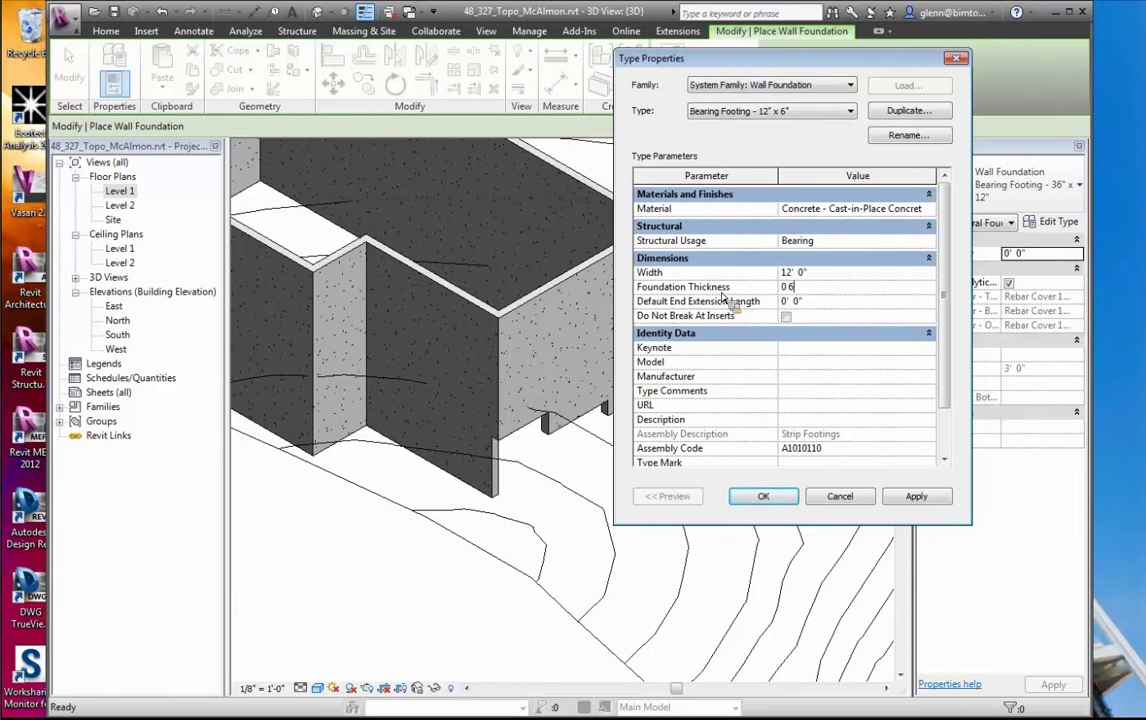
left_click(763, 497)
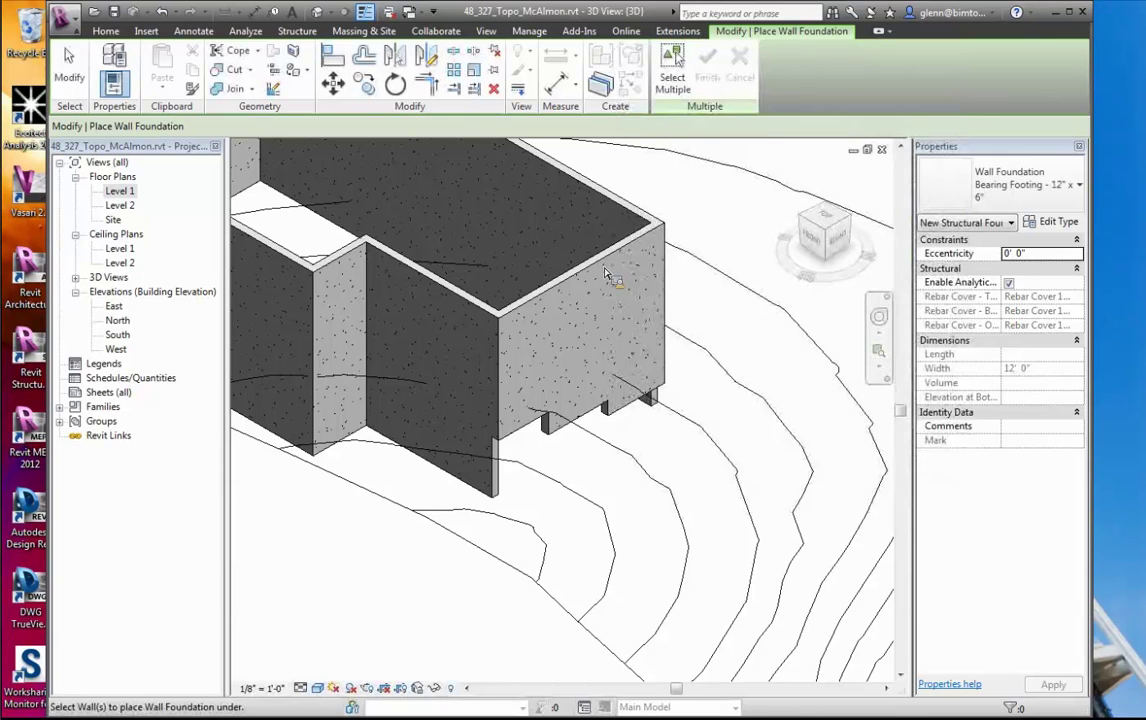
left_click(537, 436)
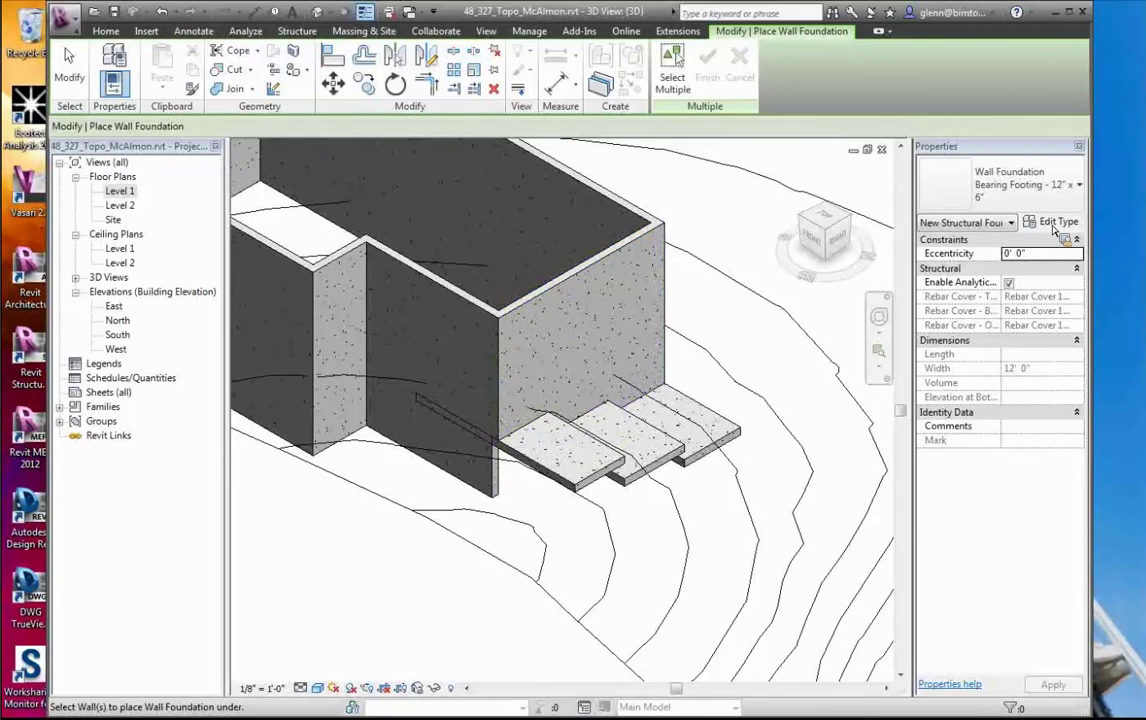
Set the Bearing Footing - 12" x 6" type's width to 1' 0"
left_click(1056, 222)
left_click(815, 273)
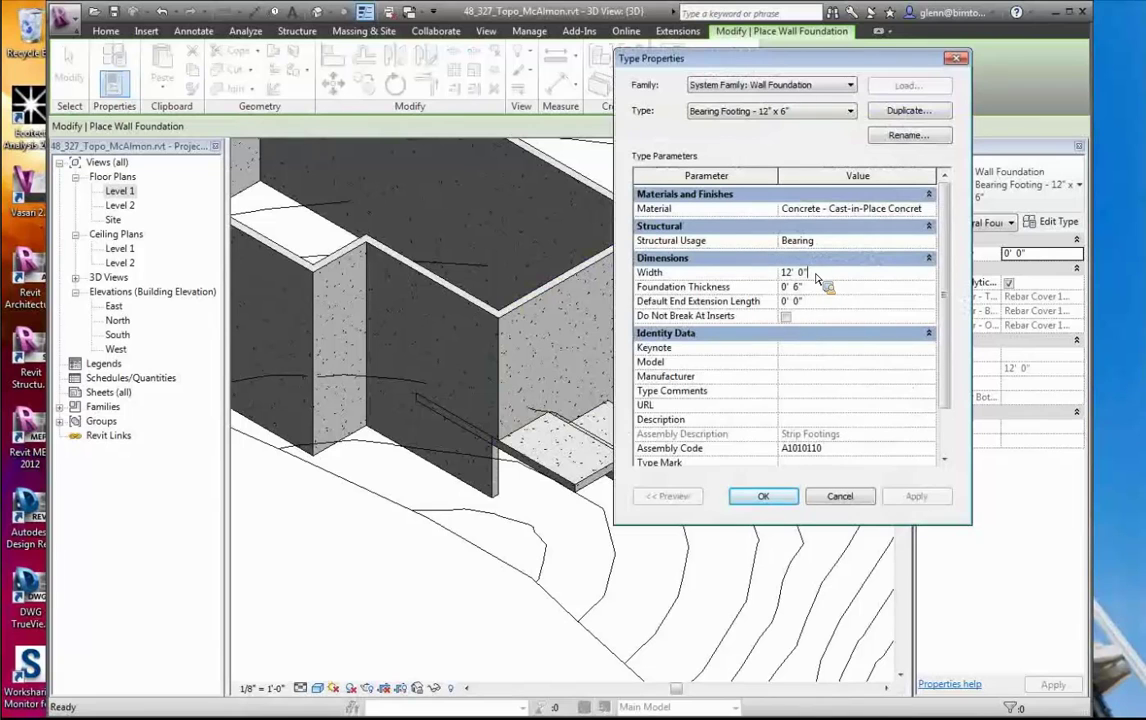
left_click_drag(815, 274, 705, 256)
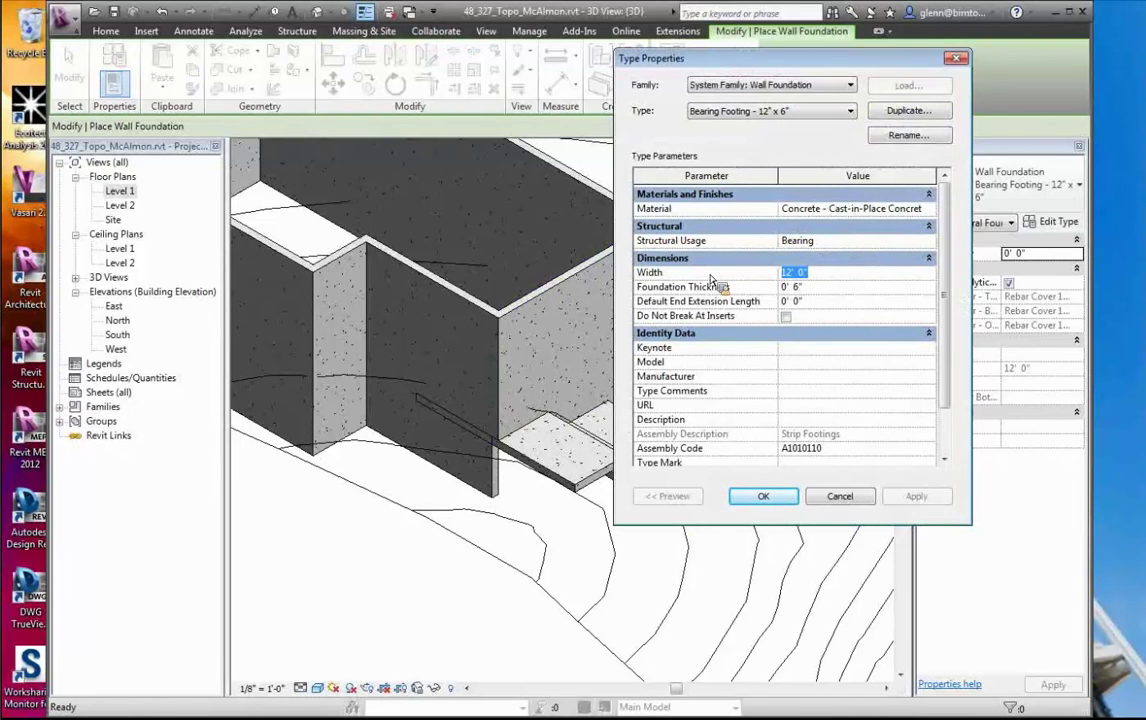
type("12")
left_click(764, 497)
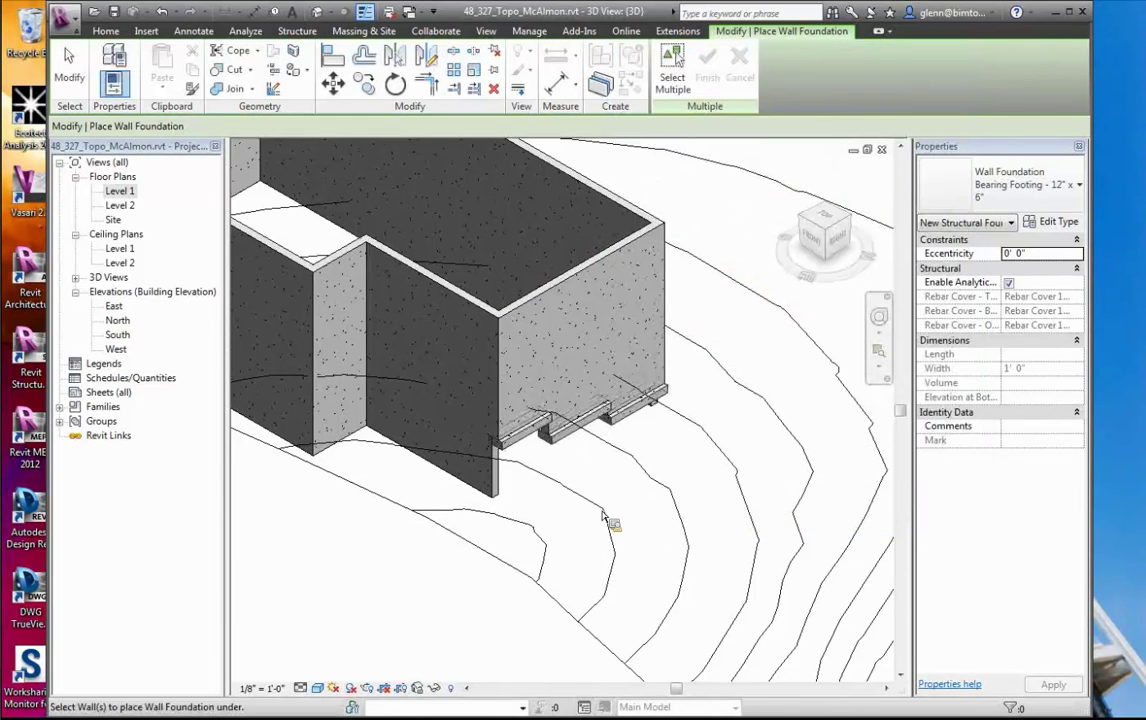
Apply the Shaded visual style to the 3D view and open the Level 1 floor plan
scroll(830, 377, "down", 1)
middle_click_drag(717, 372, 879, 366)
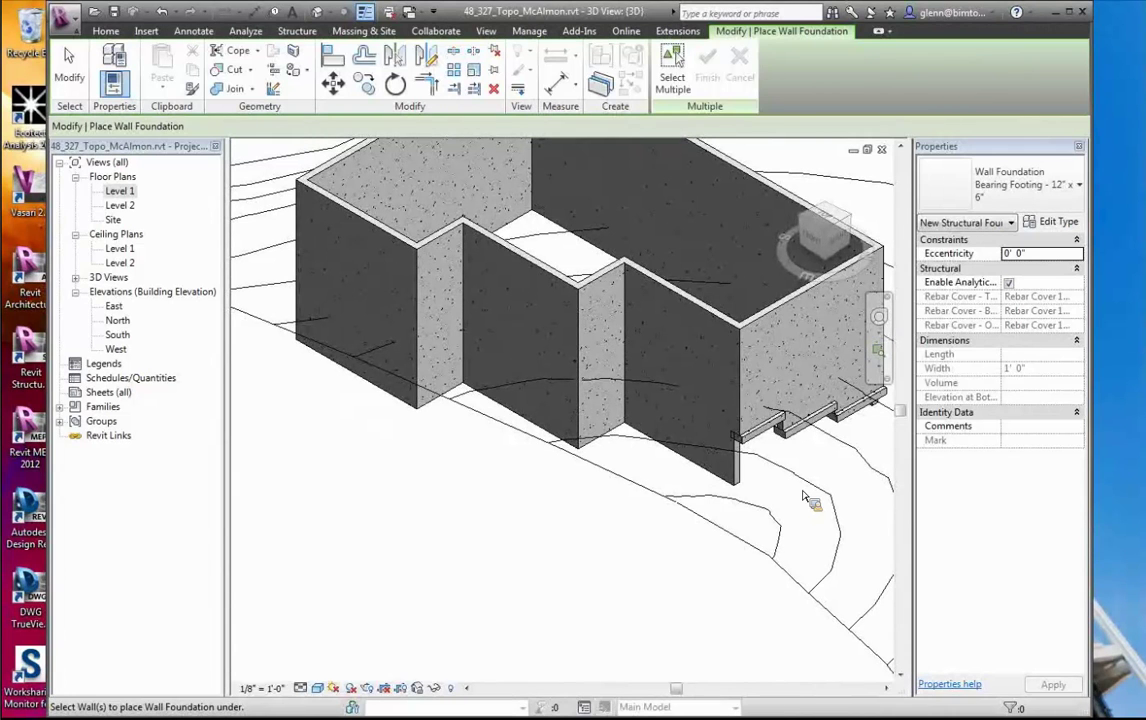
left_click(317, 688)
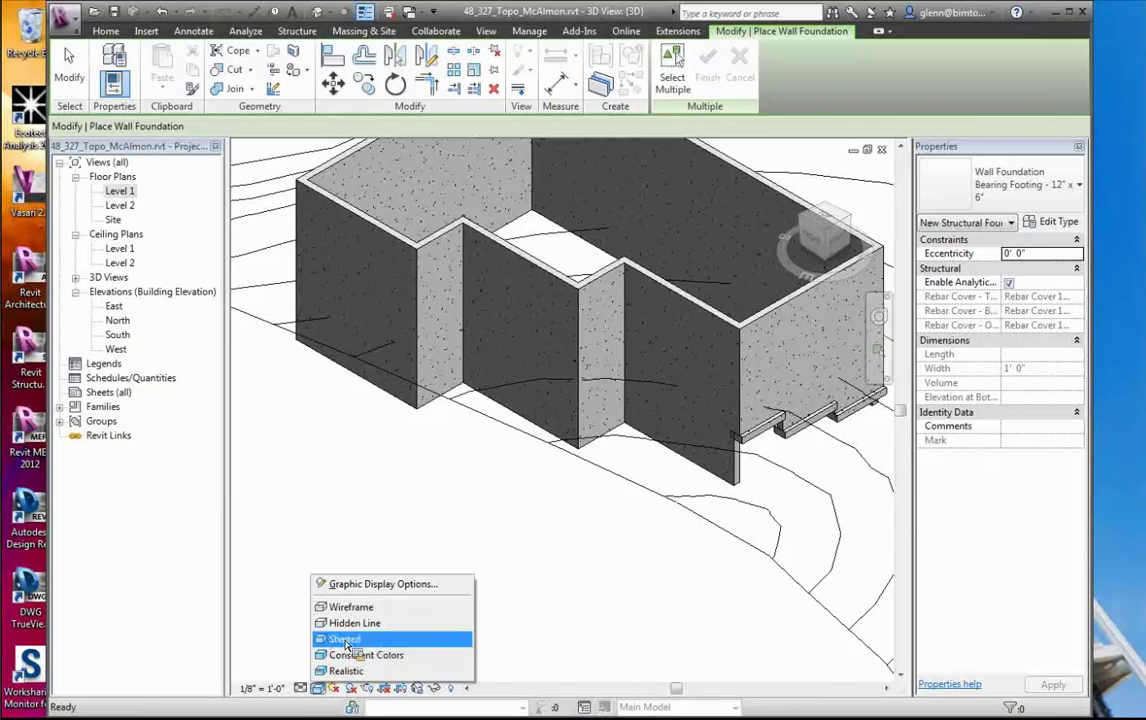
left_click(340, 638)
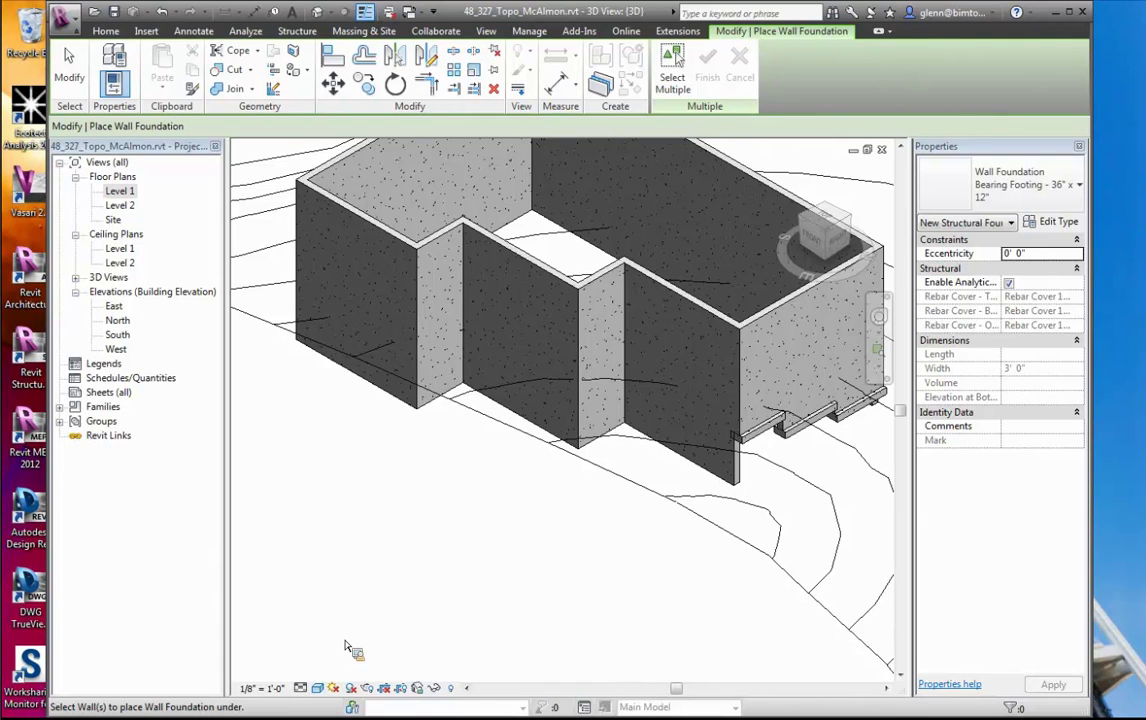
double_click(122, 193)
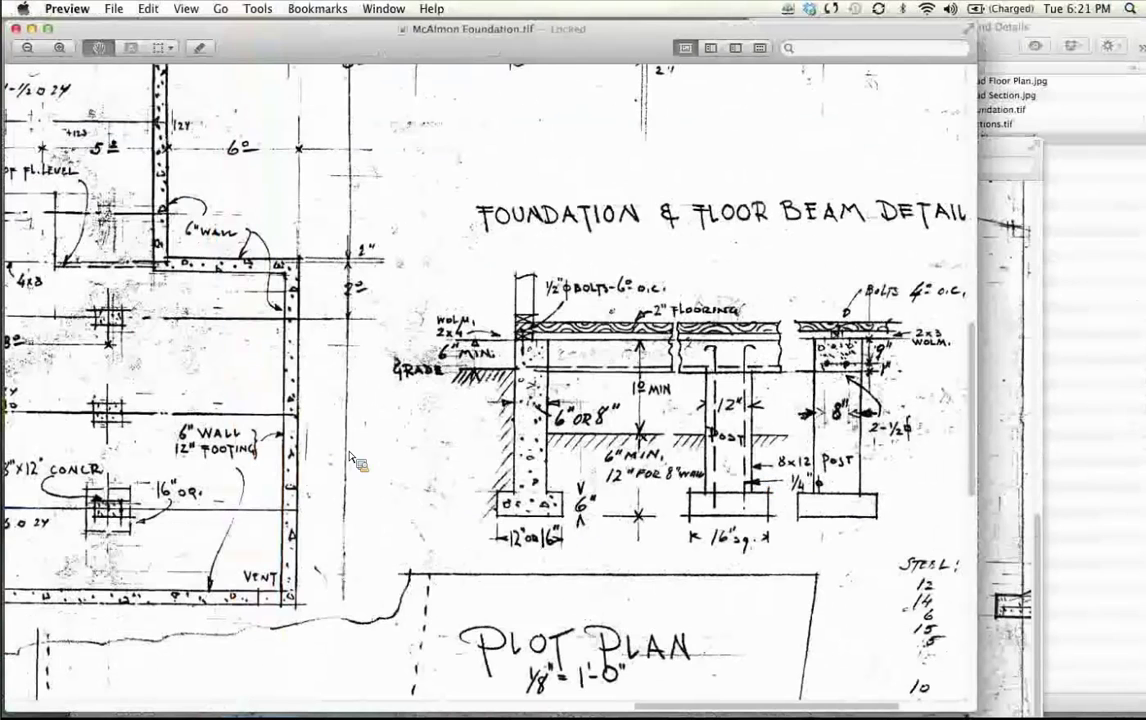
Switch to Preview and examine the concrete posts, their footings and their spacing on the McAlmon Foundation plan
scroll(352, 460, "left", 10)
scroll(352, 460, "up", 4)
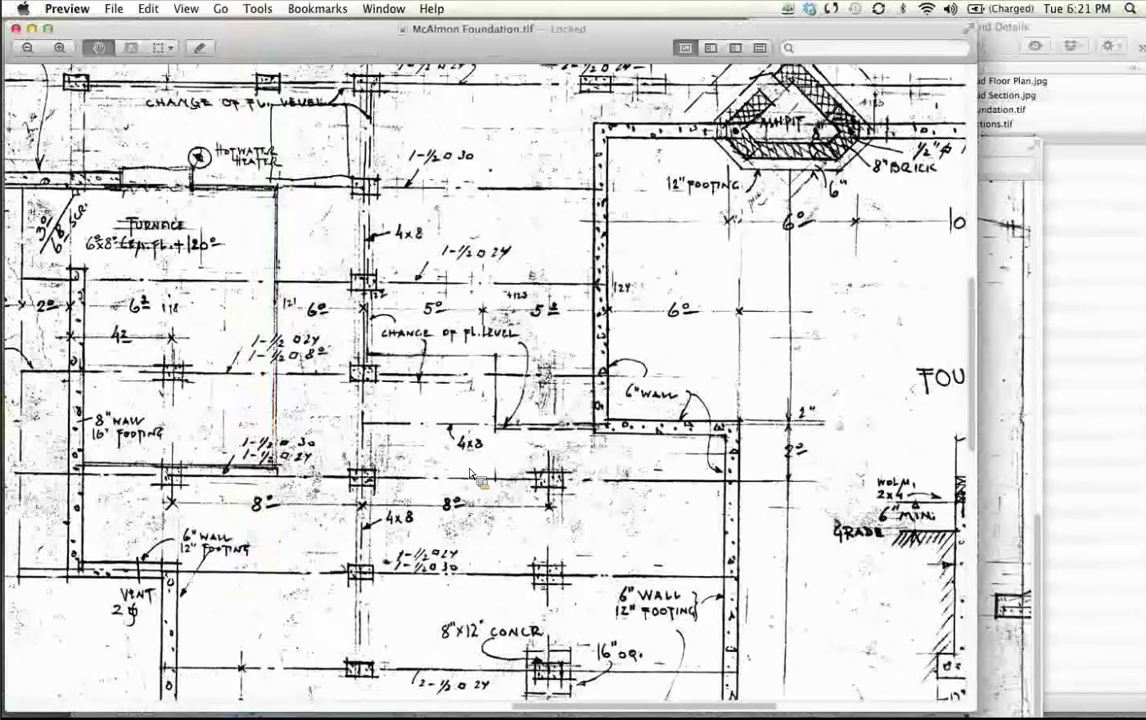
scroll(437, 428, "down", 5)
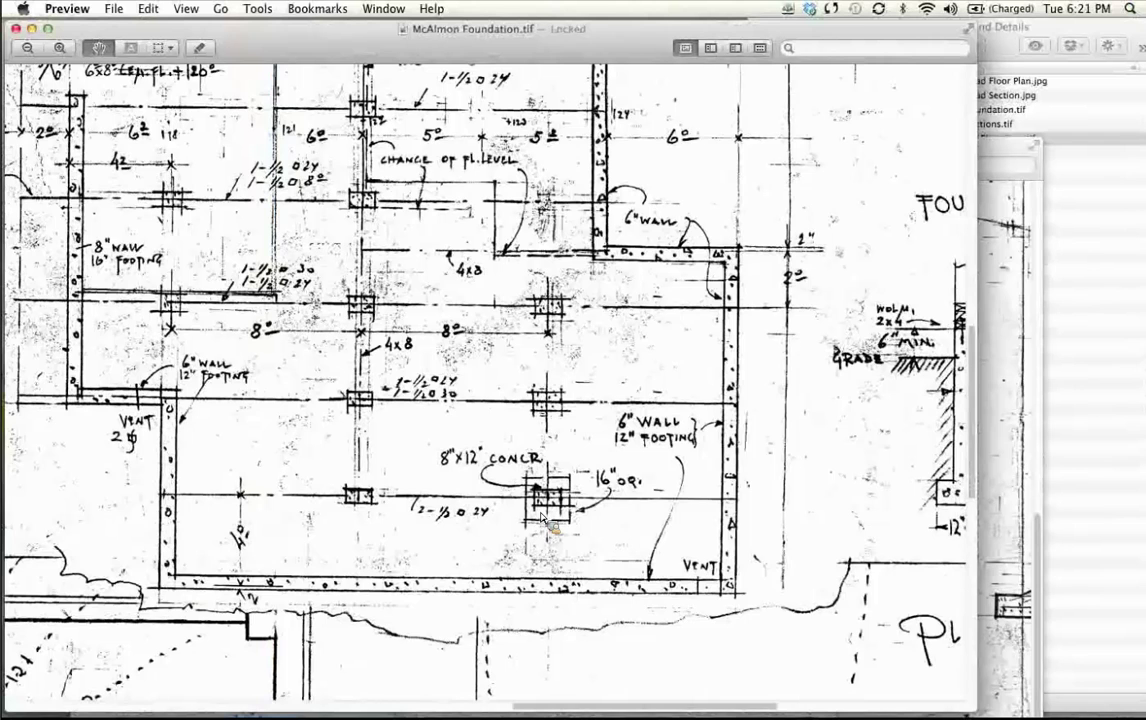
scroll(542, 518, "left", 10)
scroll(541, 518, "left", 6)
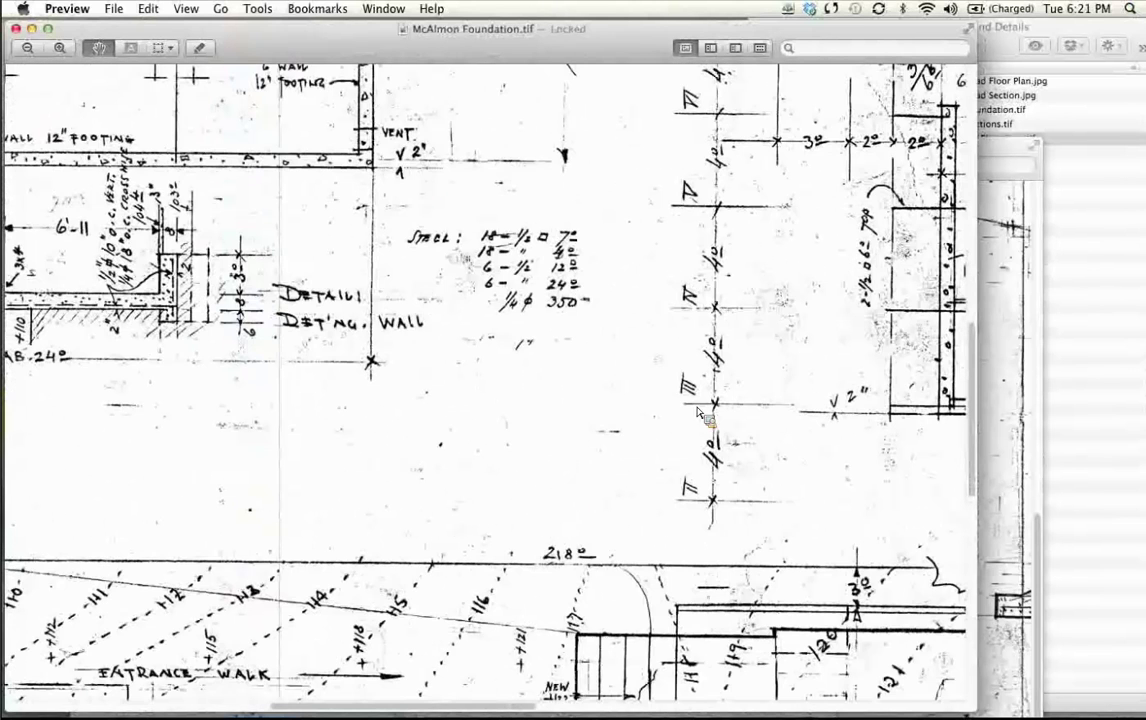
Back in Revit, start a structural column at the right end of the Level 1 plan and check the available column types
key("ctrl+Left")
key("z")
key("r")
left_click_drag(570, 289, 760, 490)
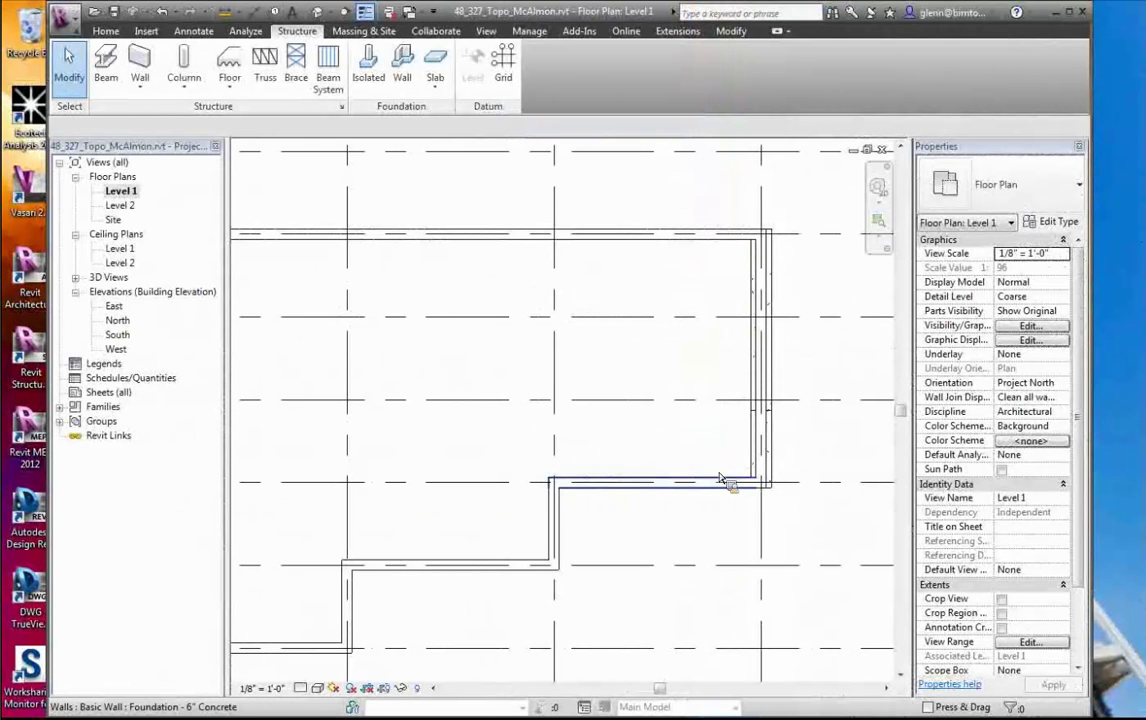
left_click(183, 87)
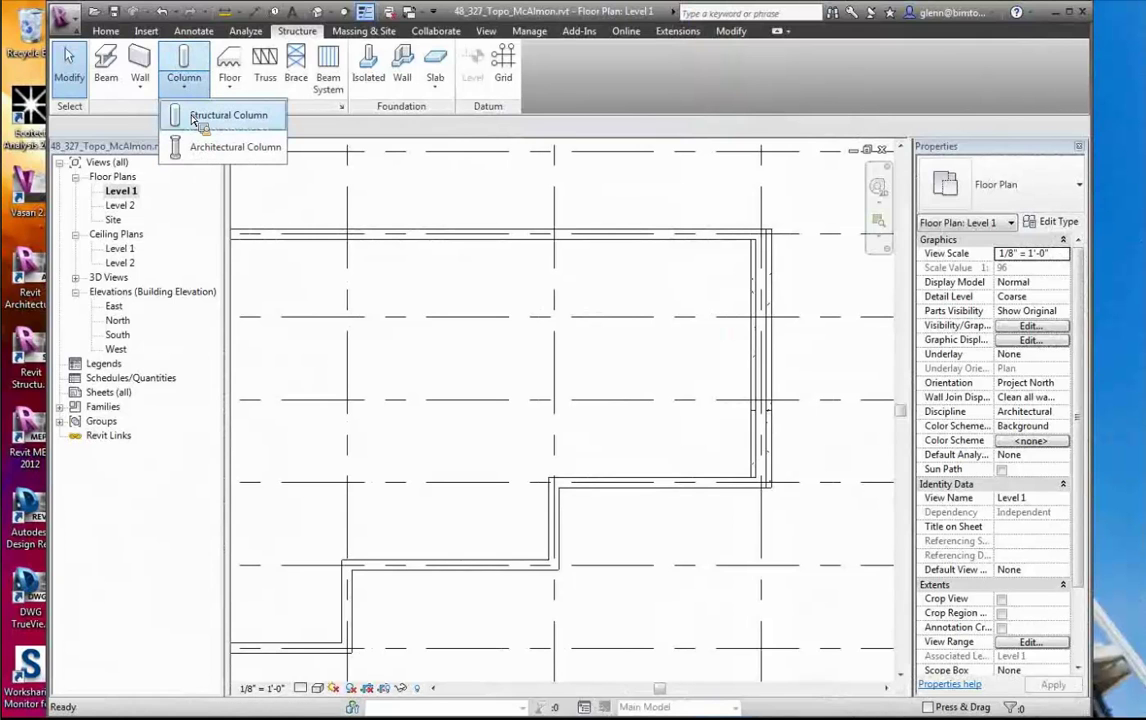
left_click(215, 115)
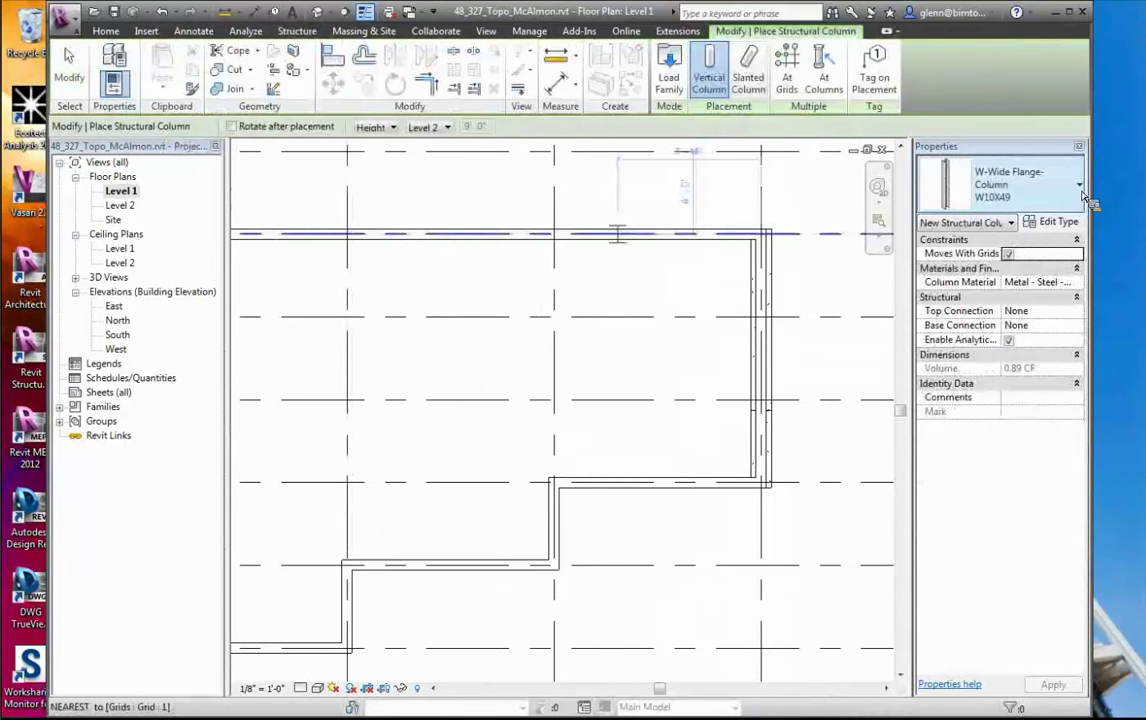
left_click(1079, 186)
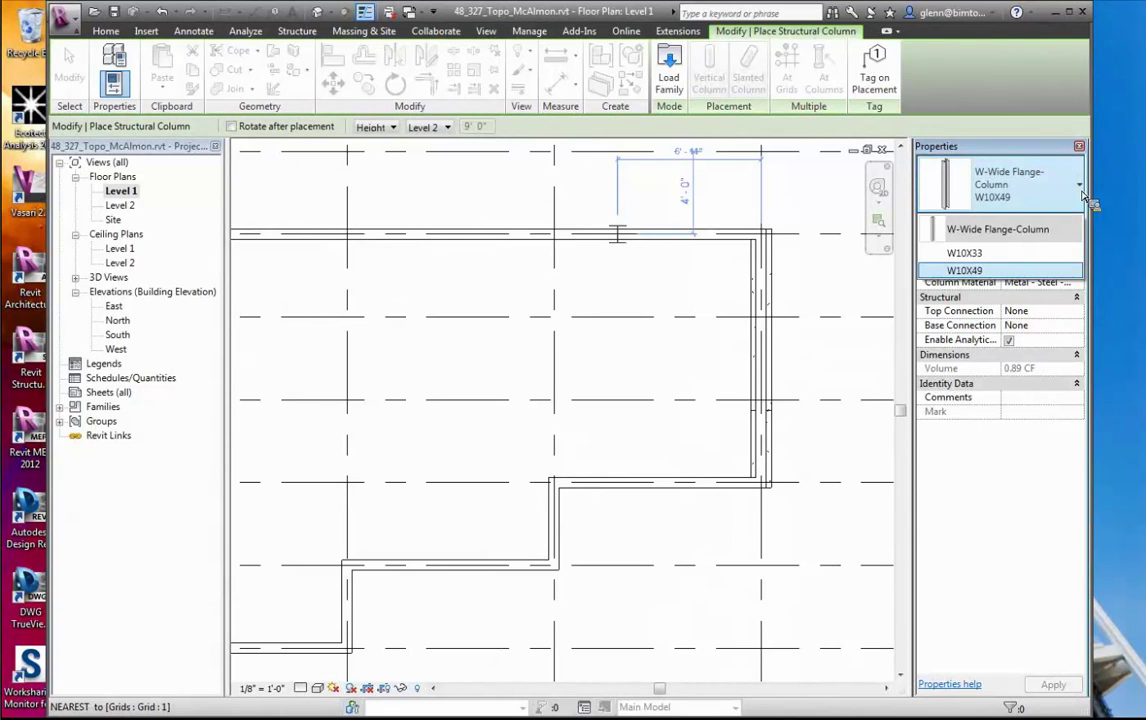
Load the Concrete-Rectangular-Column family from the Structural > Columns > Concrete folder of the US Imperial library
left_click(675, 80)
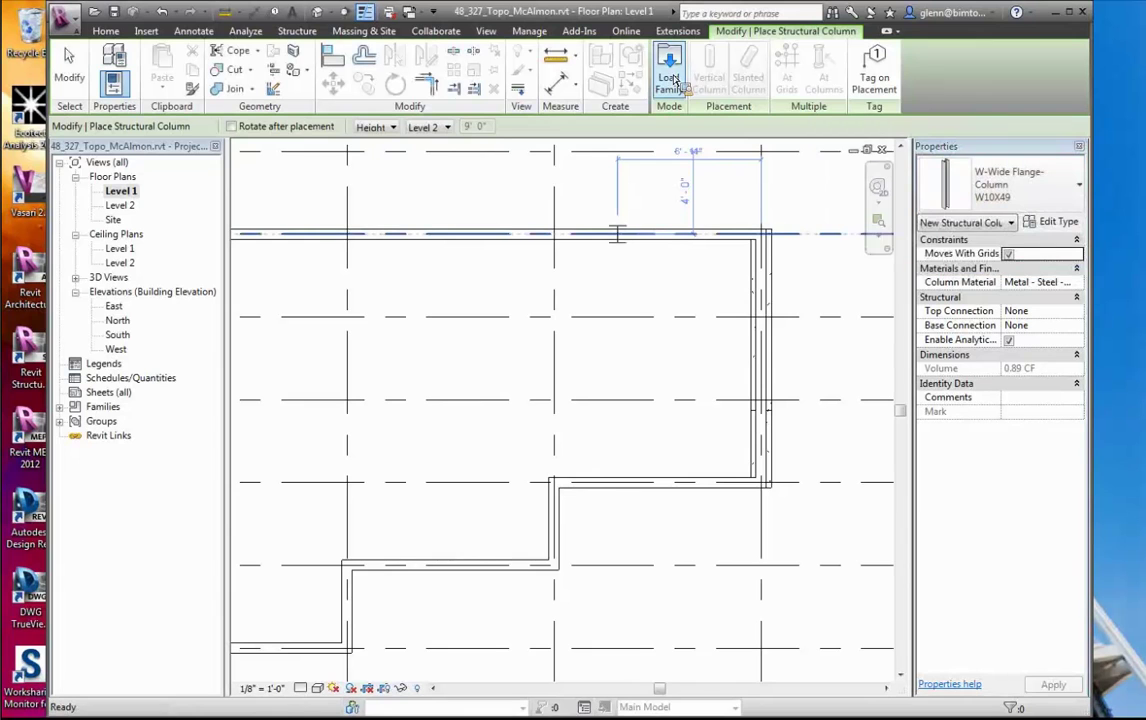
left_click(673, 78)
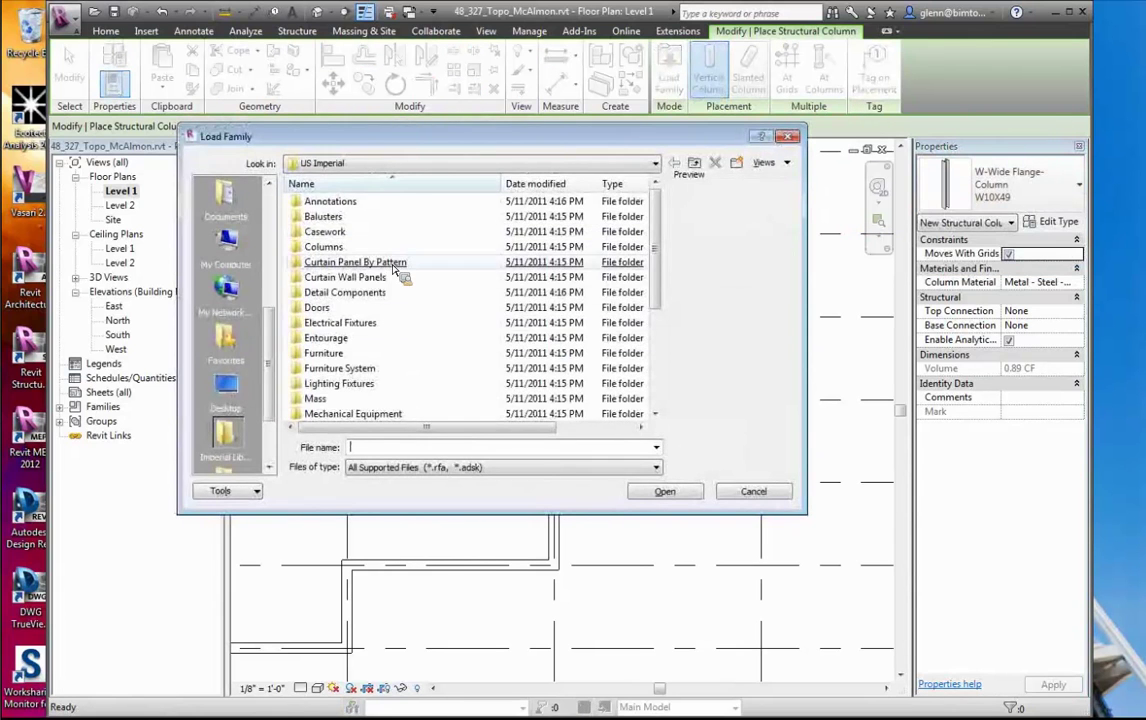
left_click(656, 413)
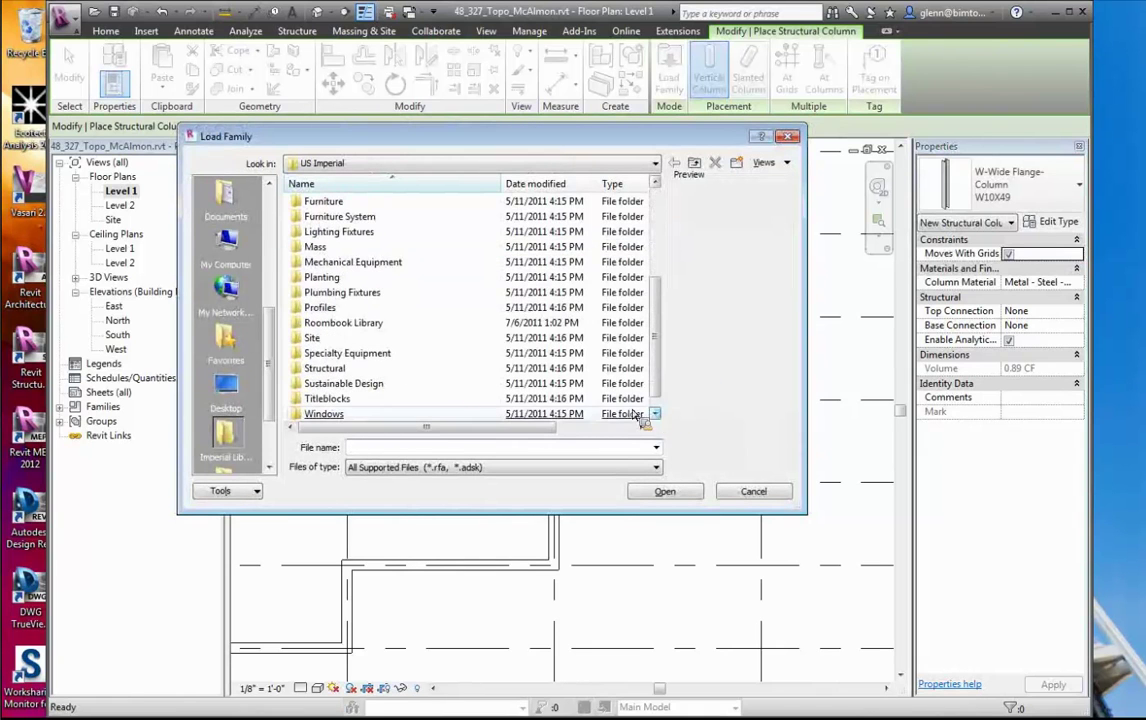
double_click(327, 368)
double_click(323, 201)
left_click(330, 205)
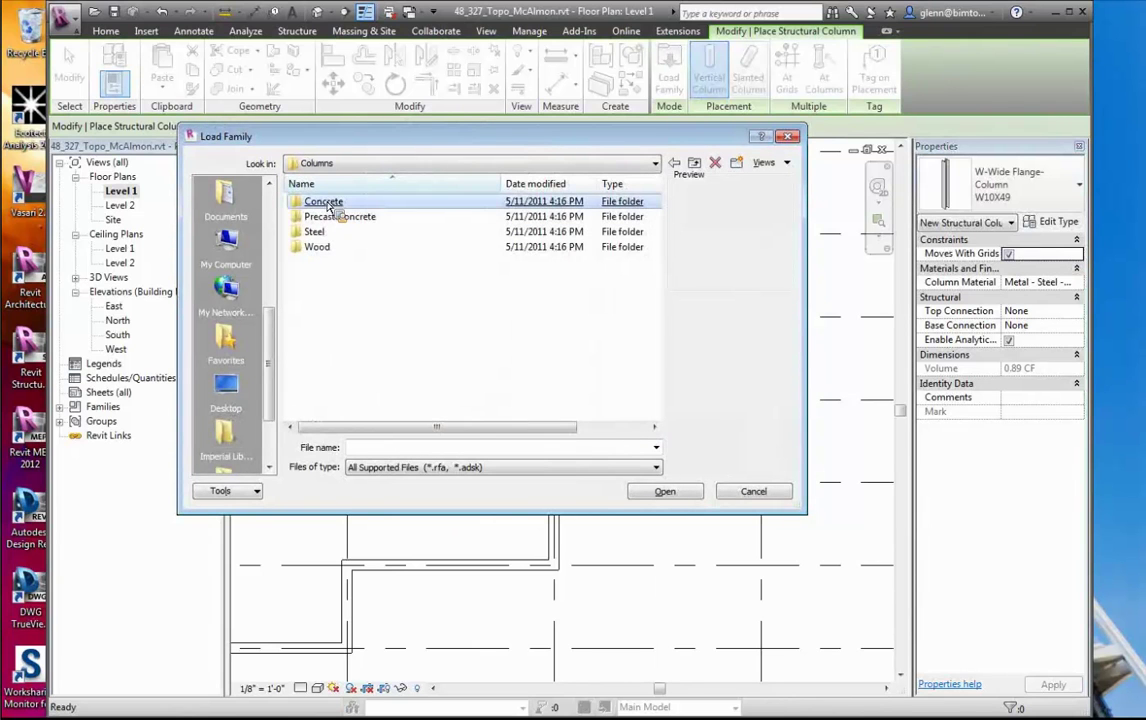
double_click(330, 205)
left_click(330, 201)
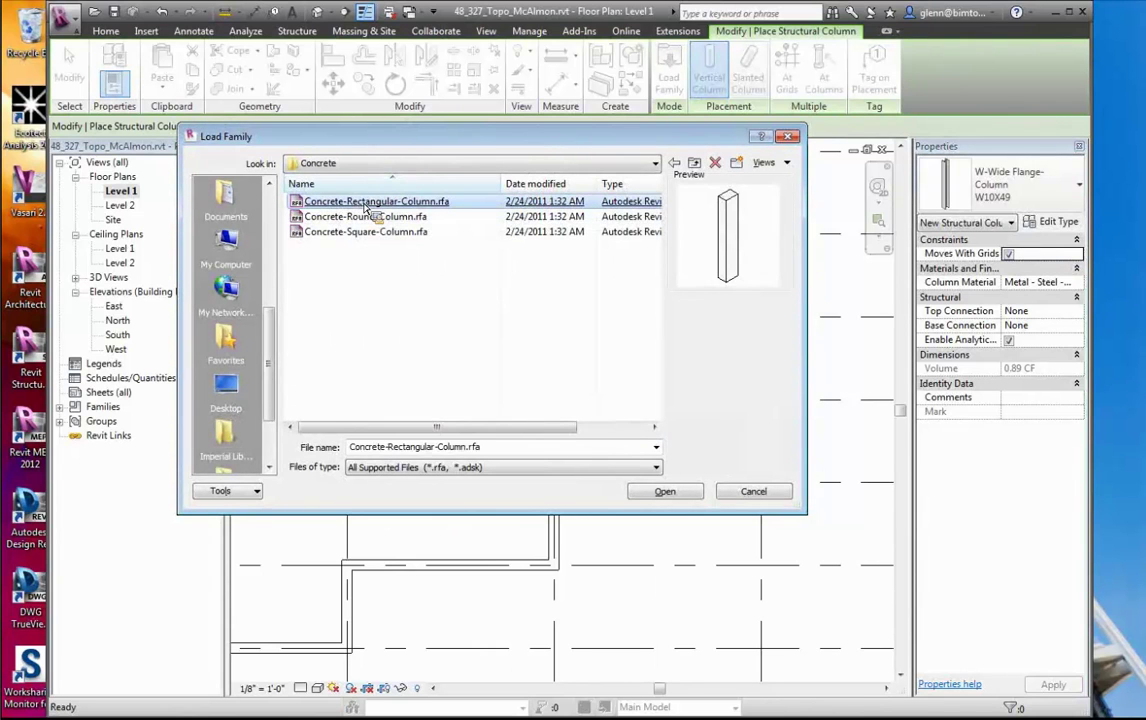
double_click(367, 203)
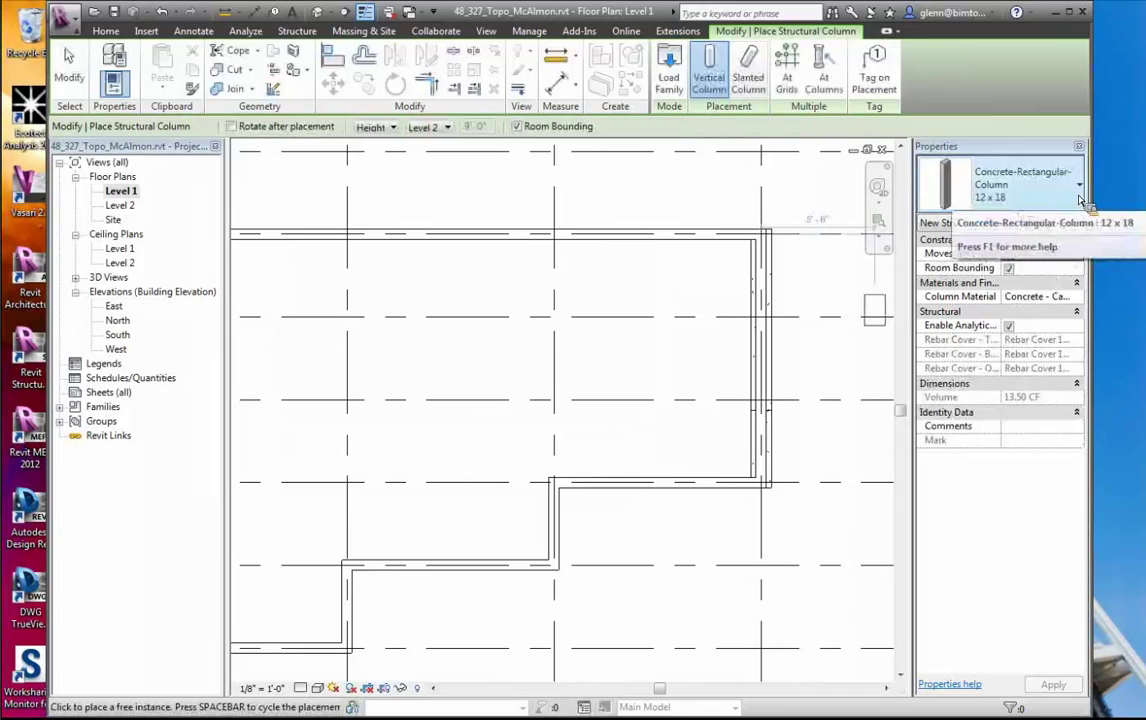
Duplicate the 12 x 18 concrete rectangular column type as 8" x 12" Foundation Posts
left_click(1079, 192)
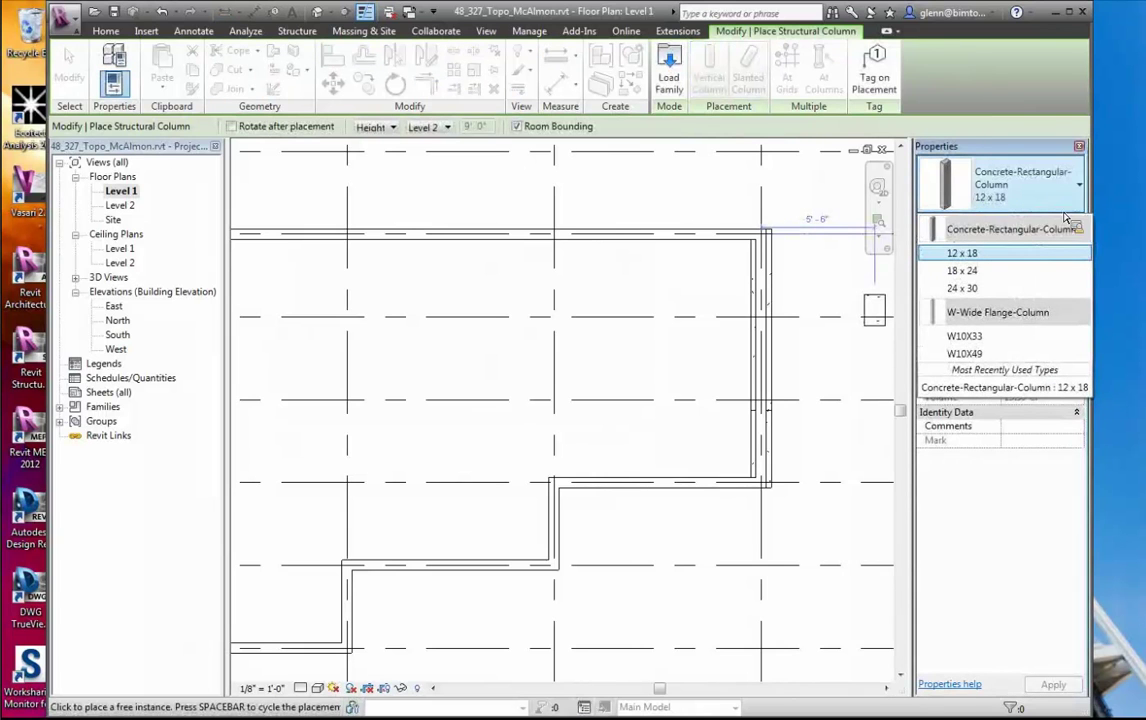
left_click(1054, 124)
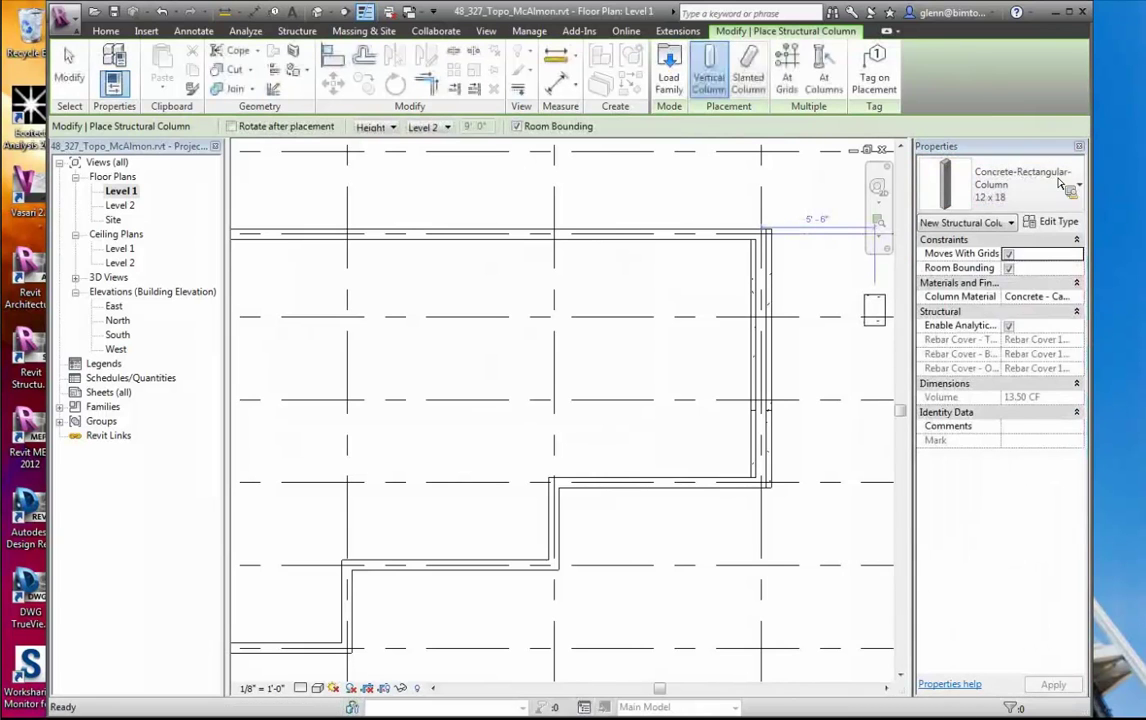
left_click(1057, 222)
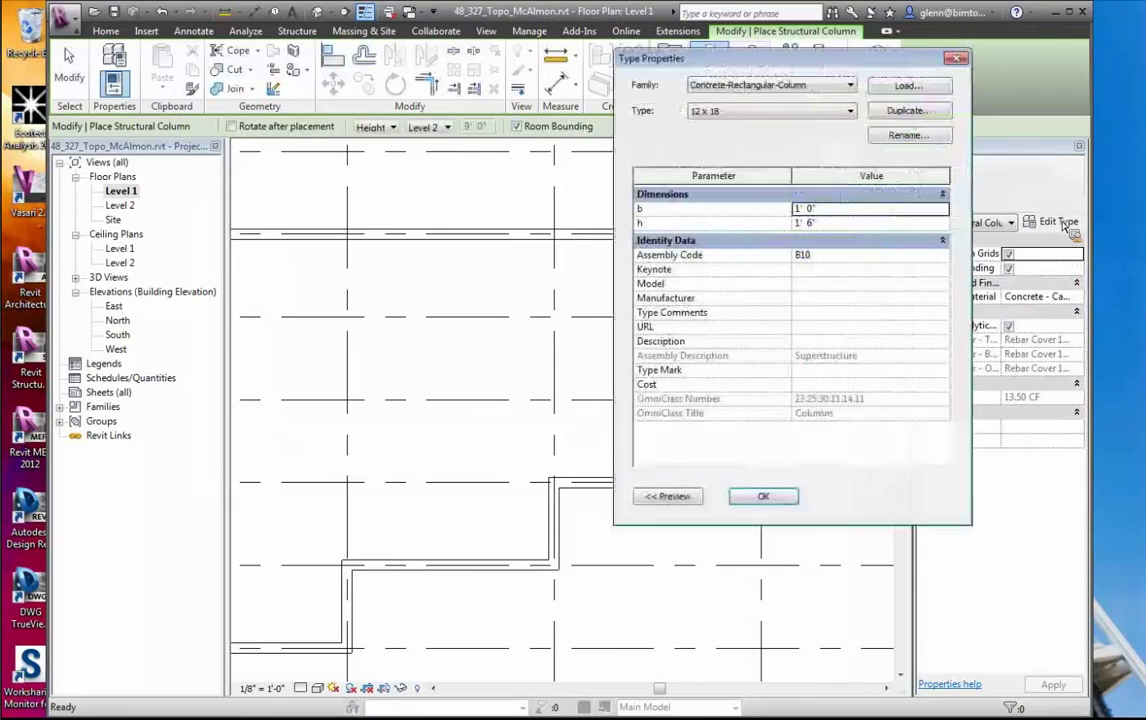
left_click(918, 114)
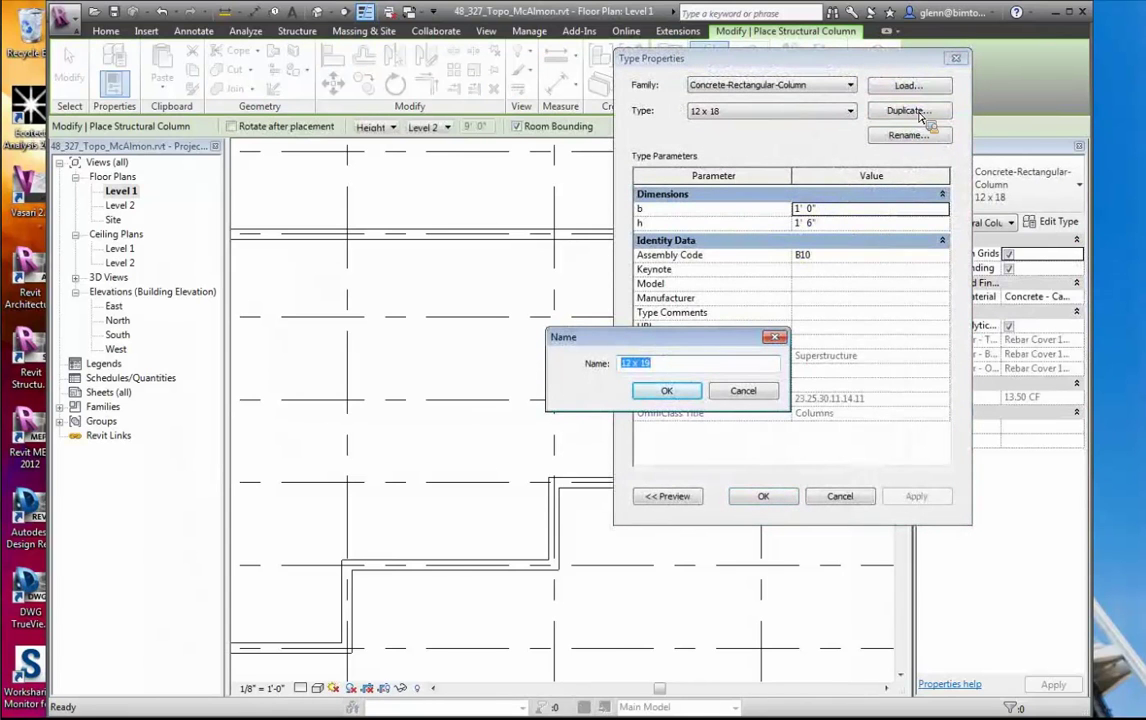
type("8\" x 12\" Foundation")
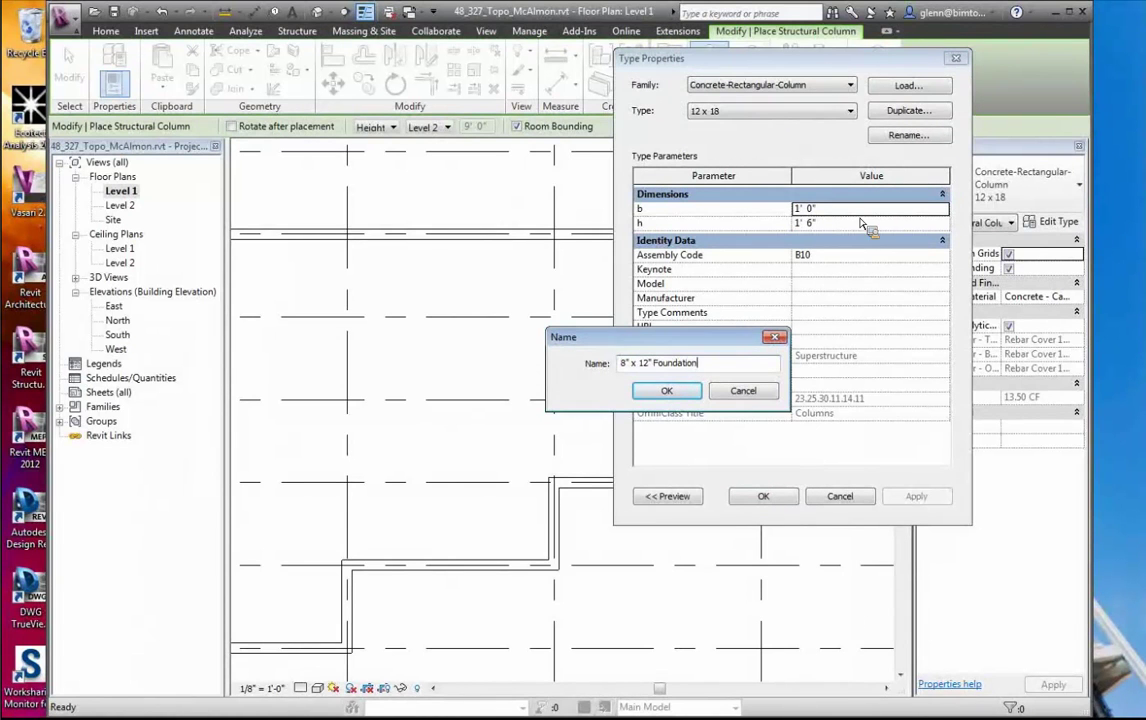
type(" Posts")
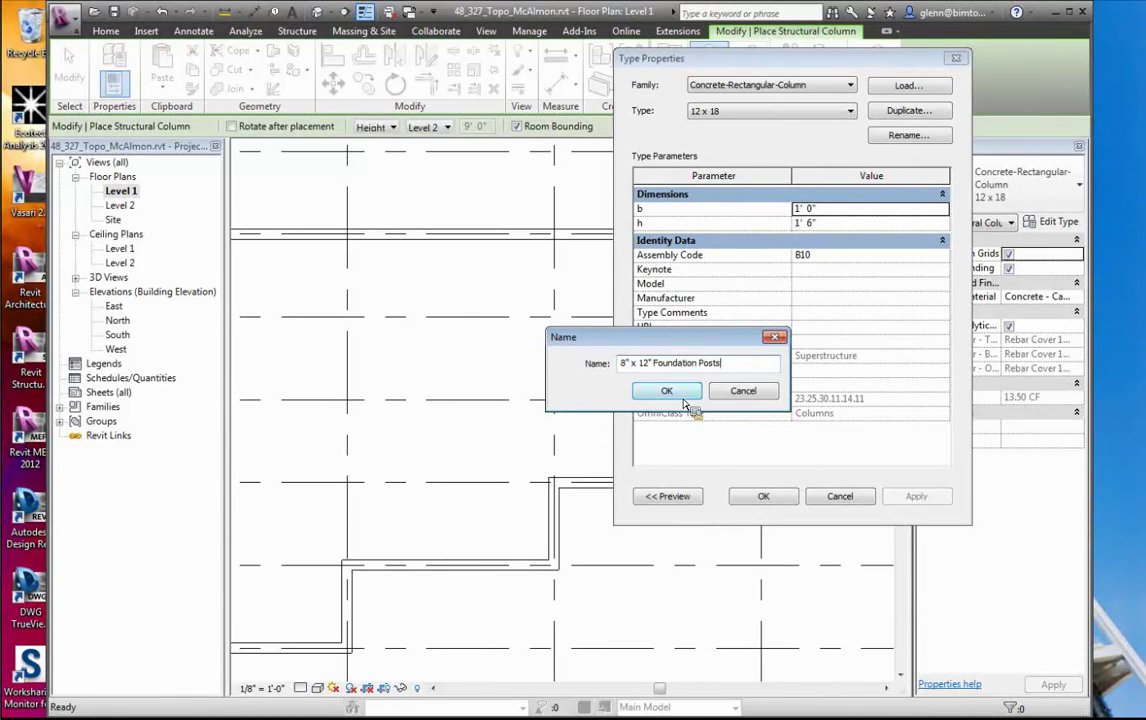
left_click(667, 391)
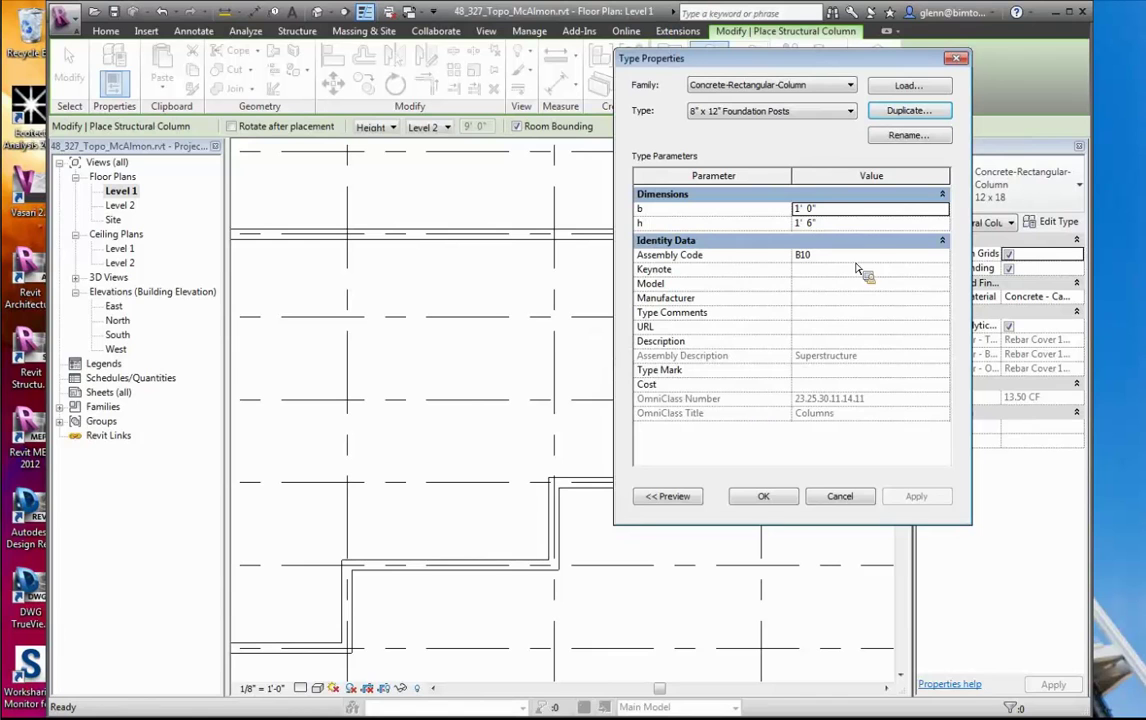
Set the 8" x 12" Foundation Posts type's b dimension to 8" and its h dimension to 12"
left_click(852, 212)
type("0 8")
key("Tab")
type("12")
key("Tab")
left_click(781, 498)
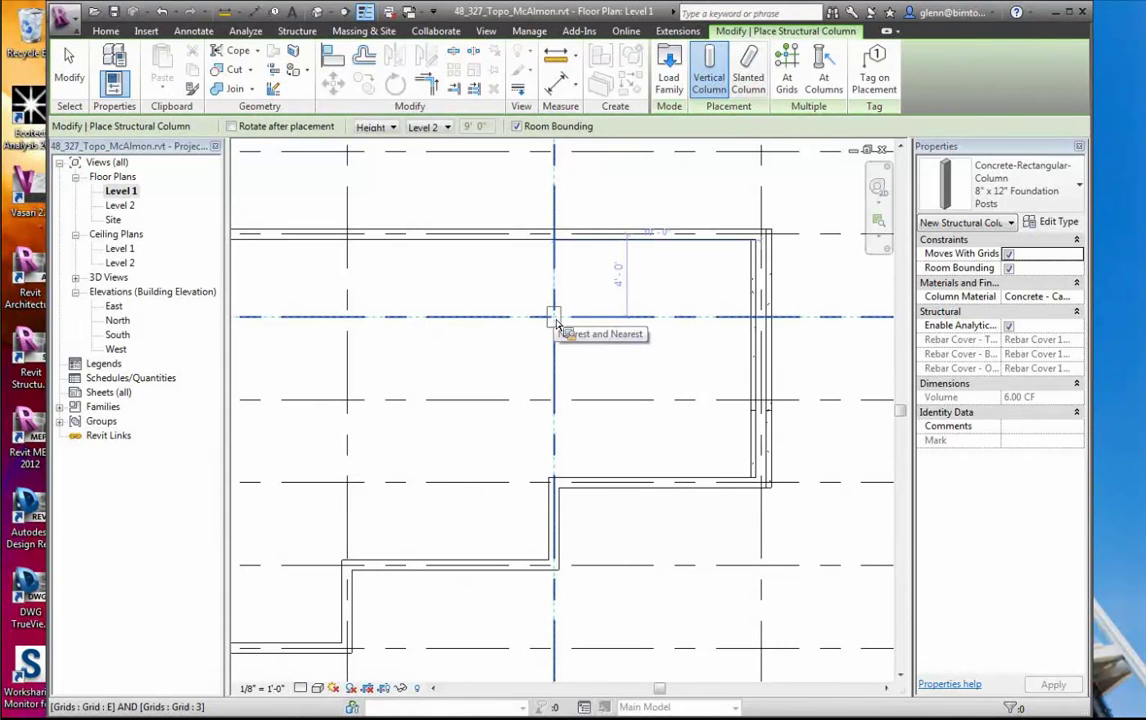
Place an 8" x 12" Foundation Posts column by height up to Level 2 at grid intersection E-3, its long side horizontal in plan
key("space")
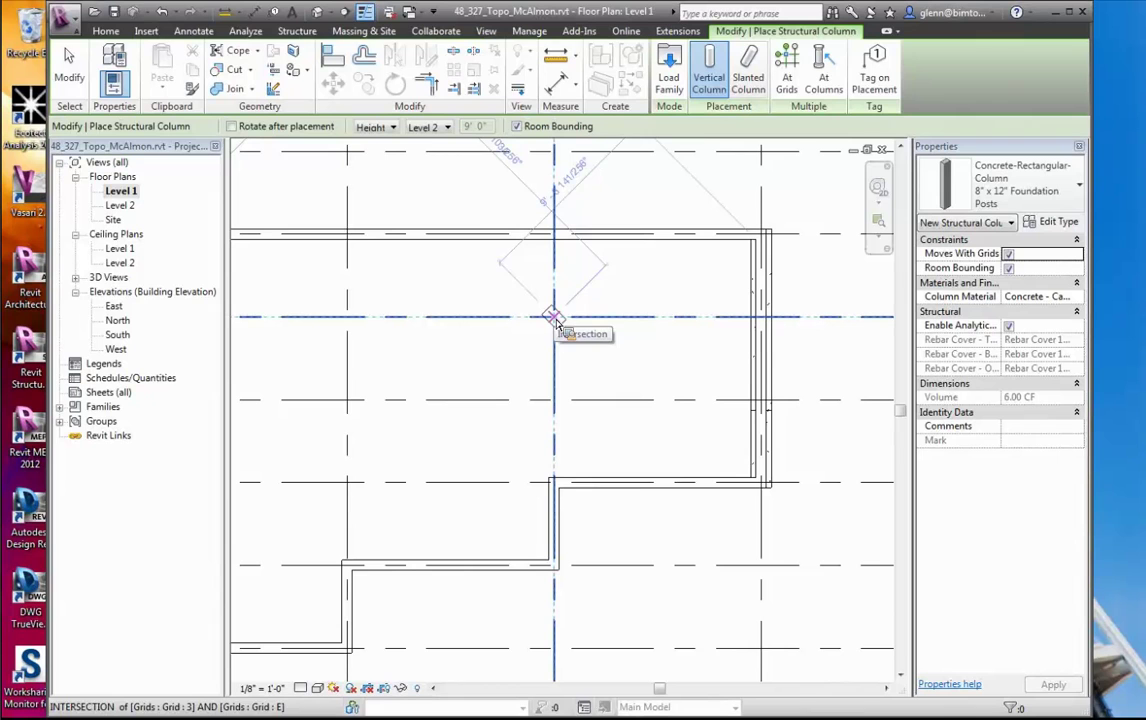
key("space")
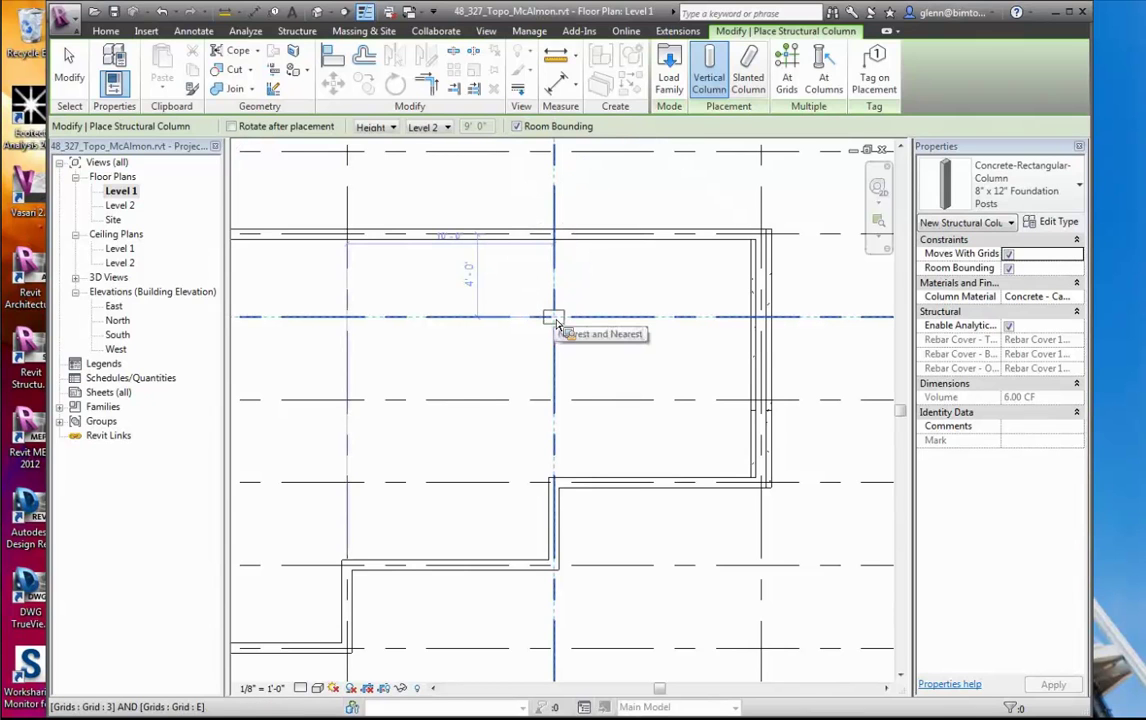
key("space")
key("space")
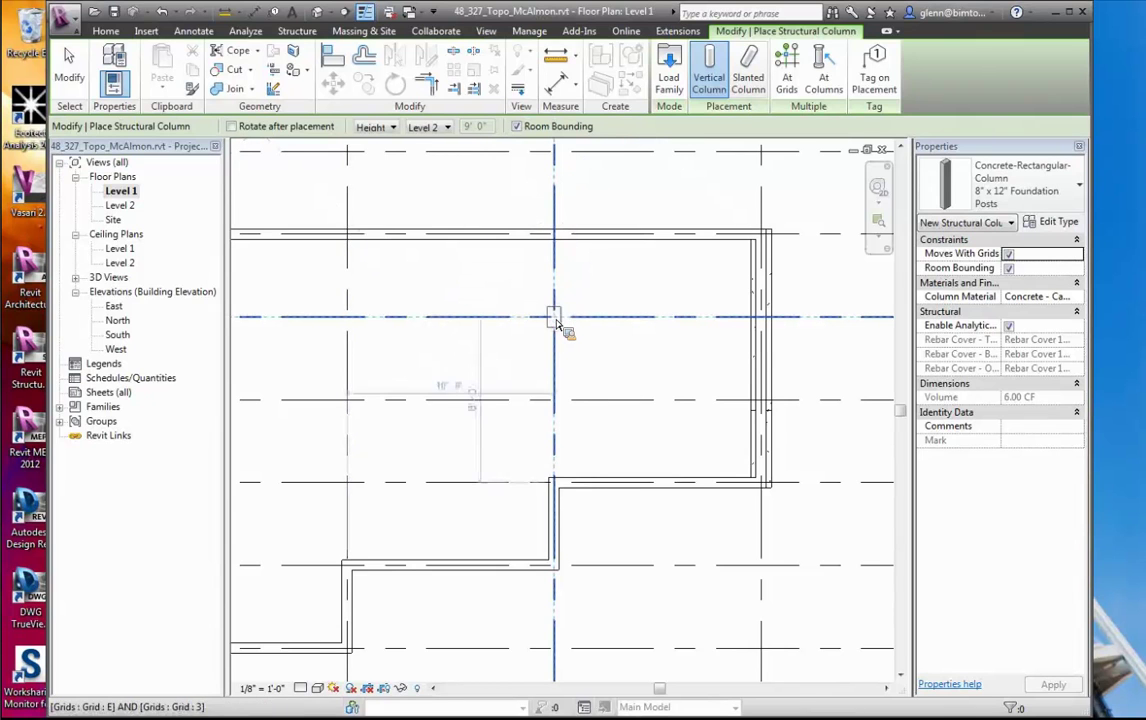
key("space")
key("space")
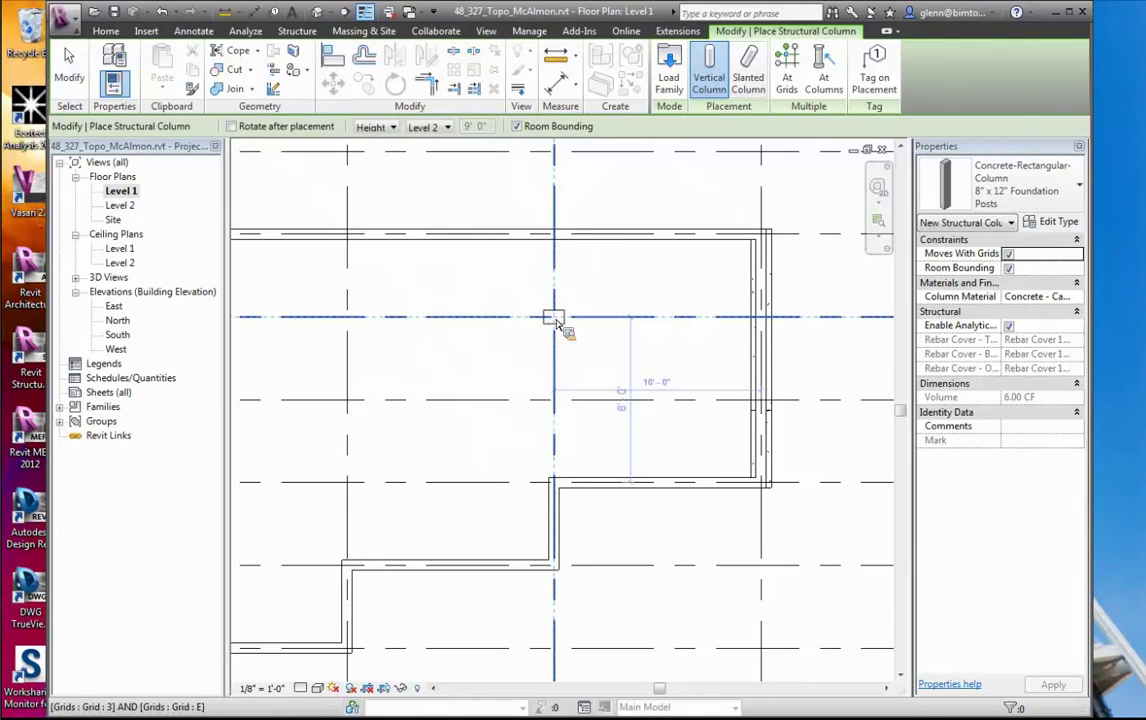
left_click(555, 319)
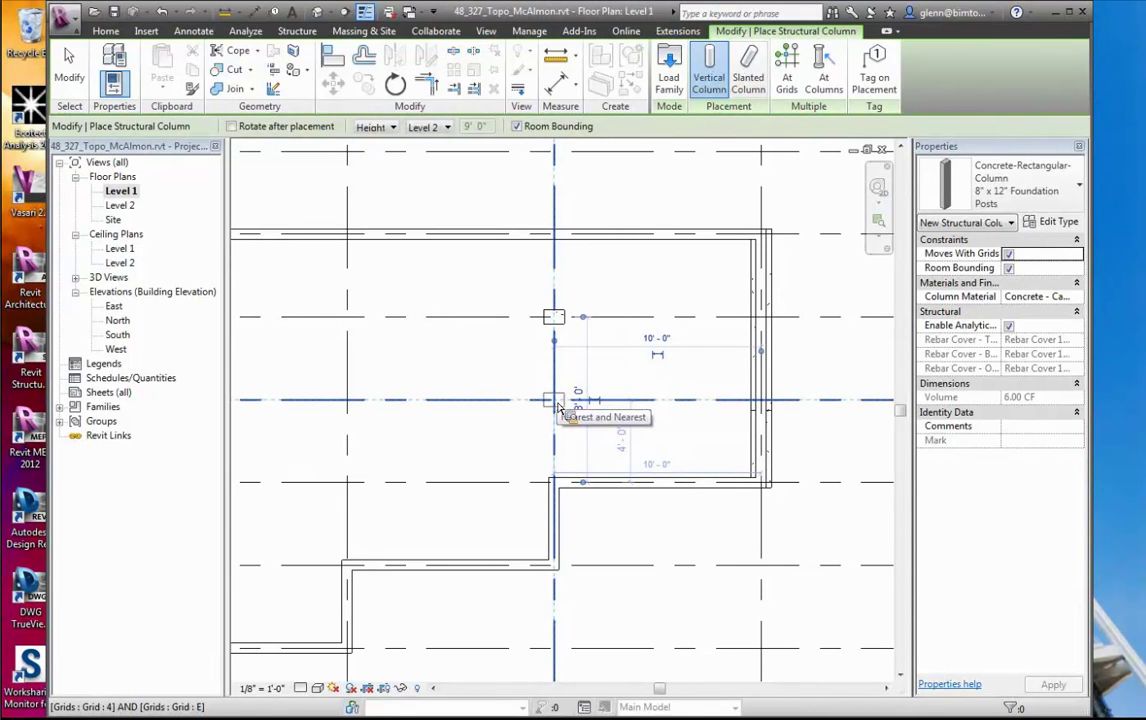
End column placement and delete the post at grid intersection E-3
left_click(85, 79)
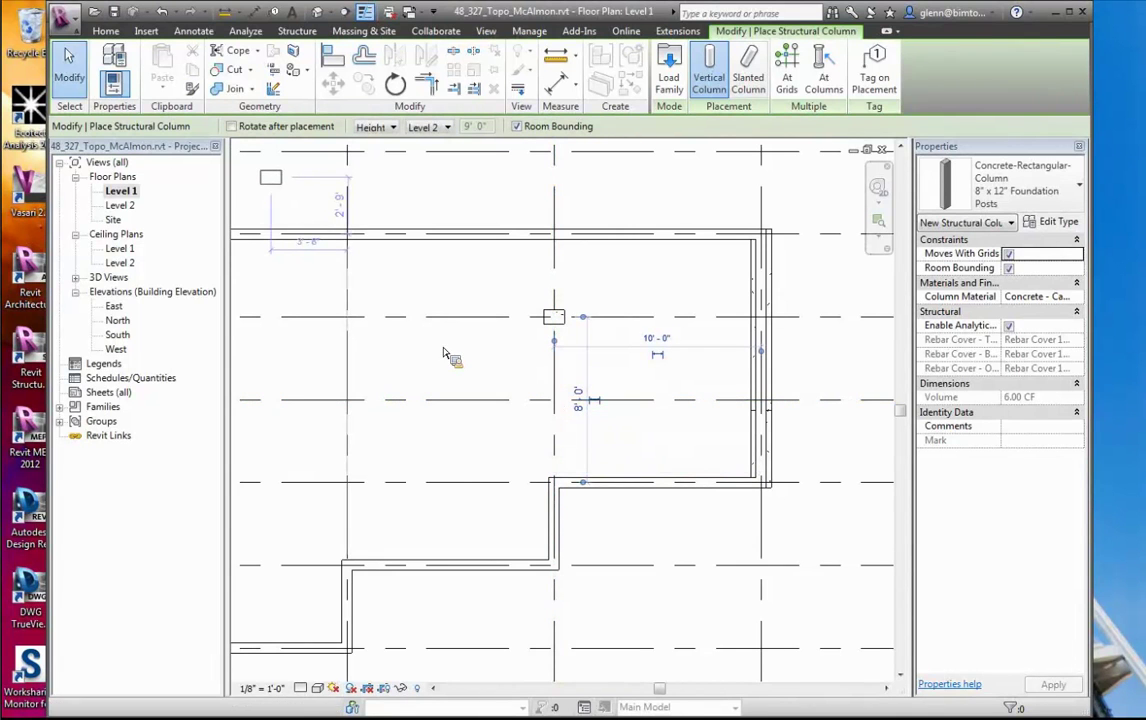
left_click(554, 320)
key("Delete")
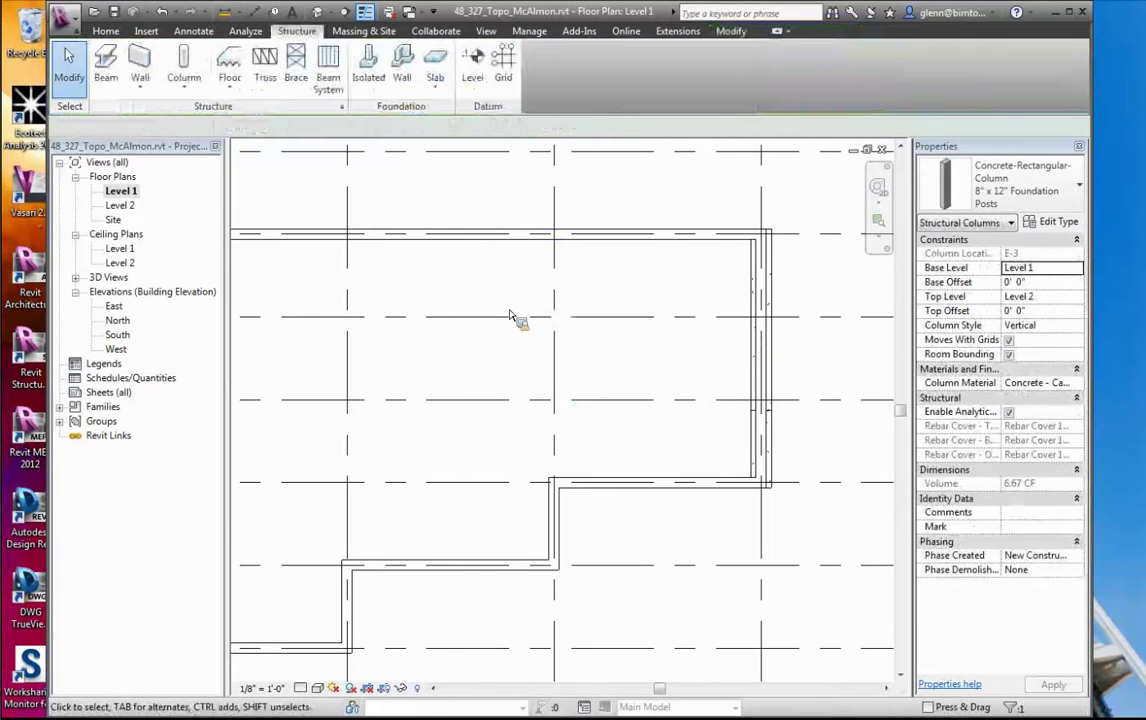
Place an 8" x 12" foundation post at grid intersection E-3 with an unconnected depth of 9' 0", its long side horizontal in plan
left_click(187, 92)
left_click(184, 115)
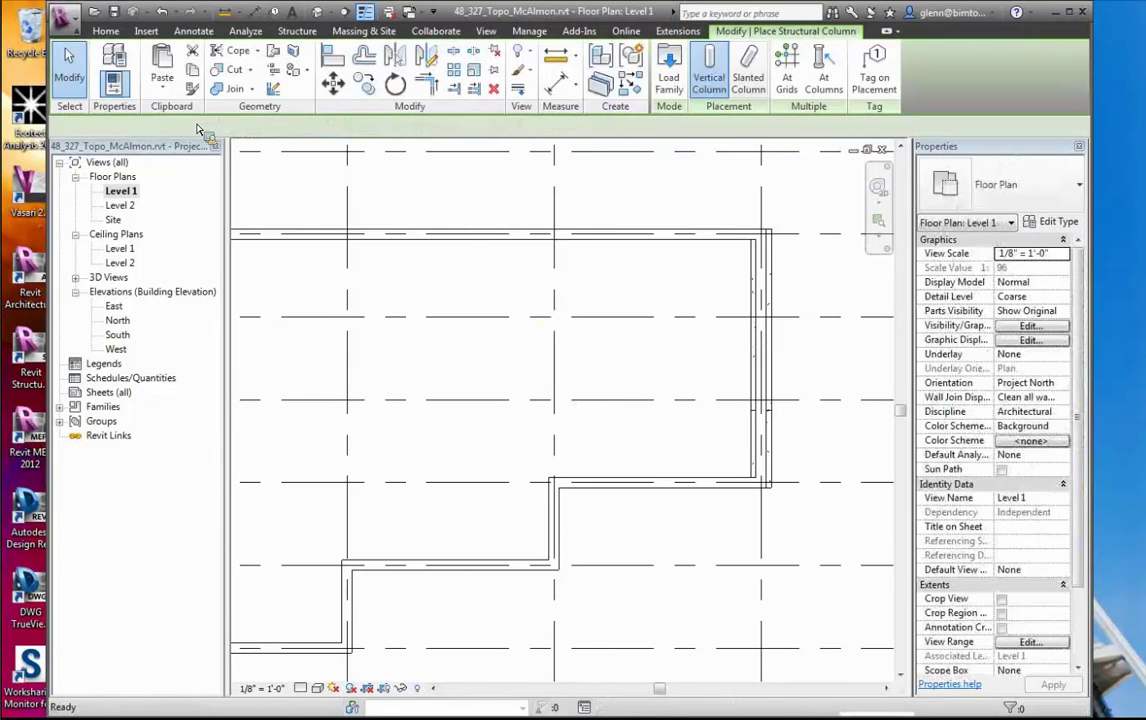
left_click(393, 128)
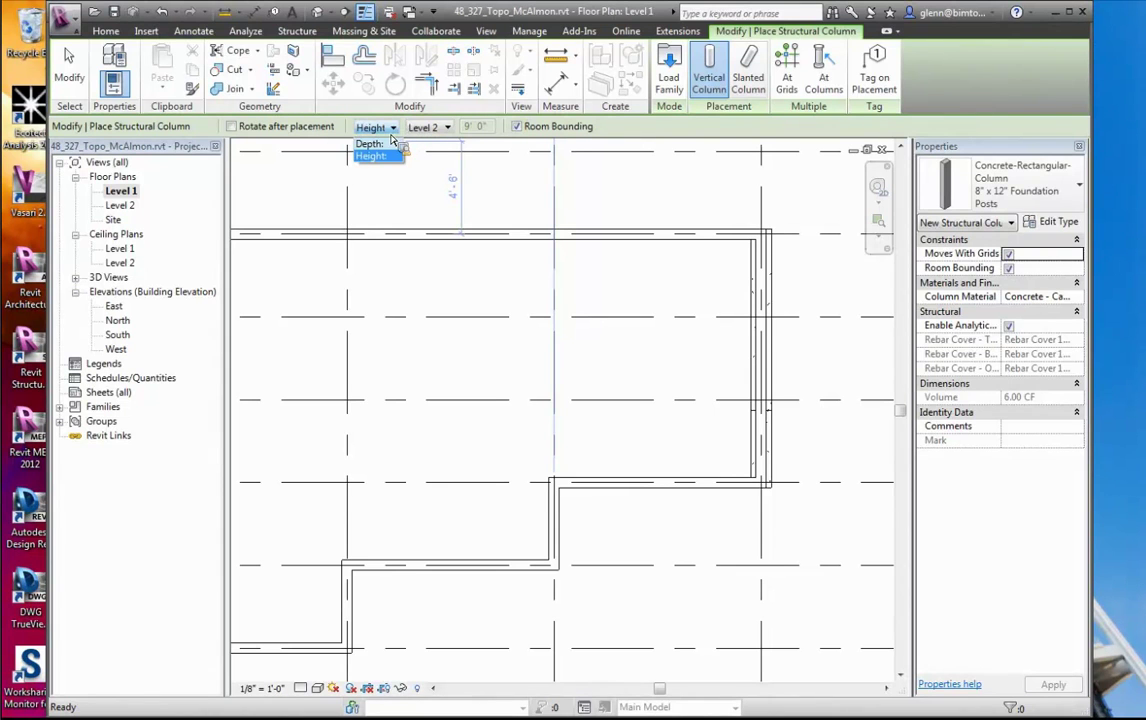
left_click(376, 144)
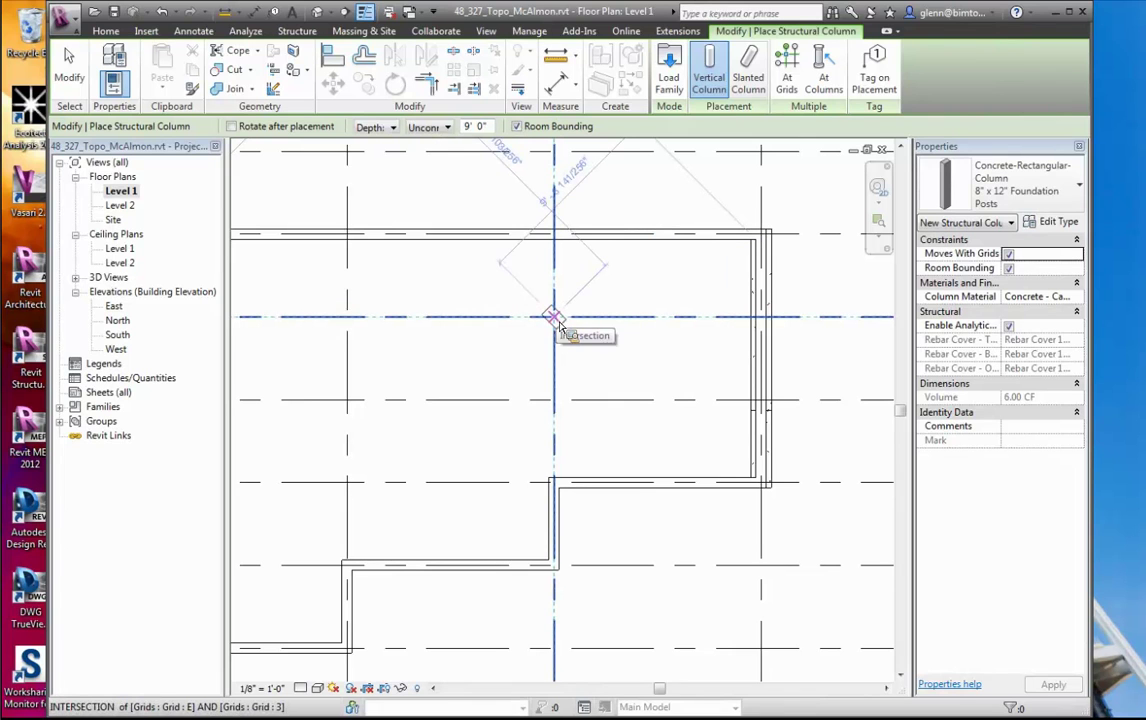
key("space")
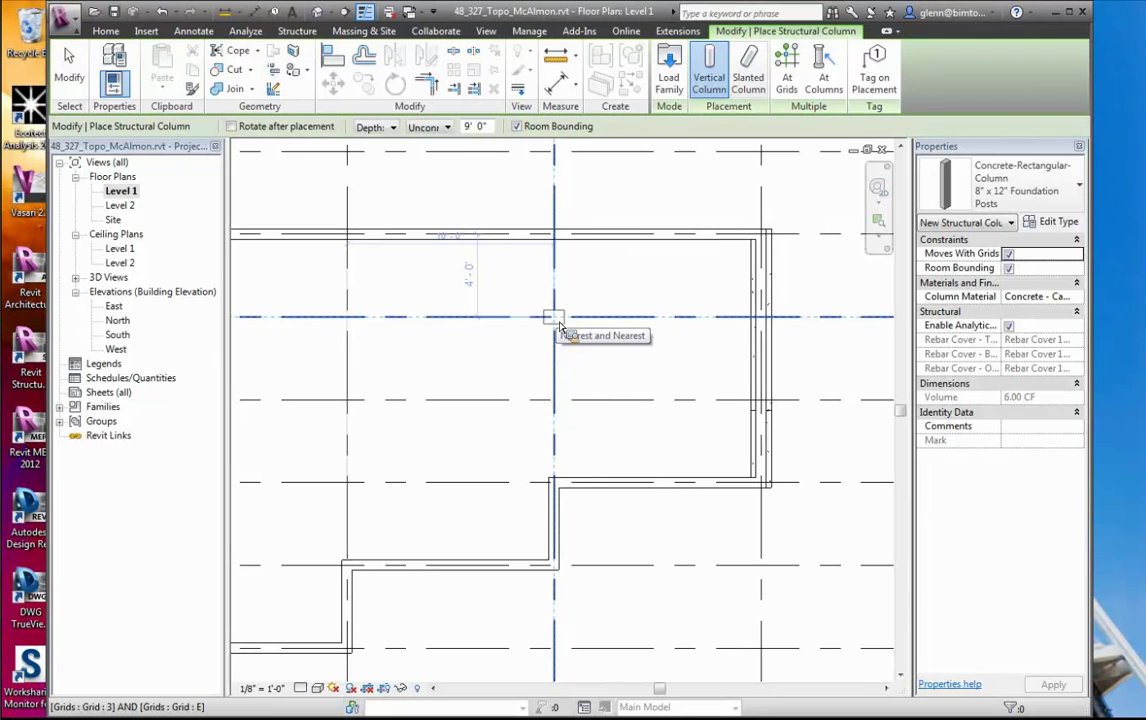
left_click(556, 320)
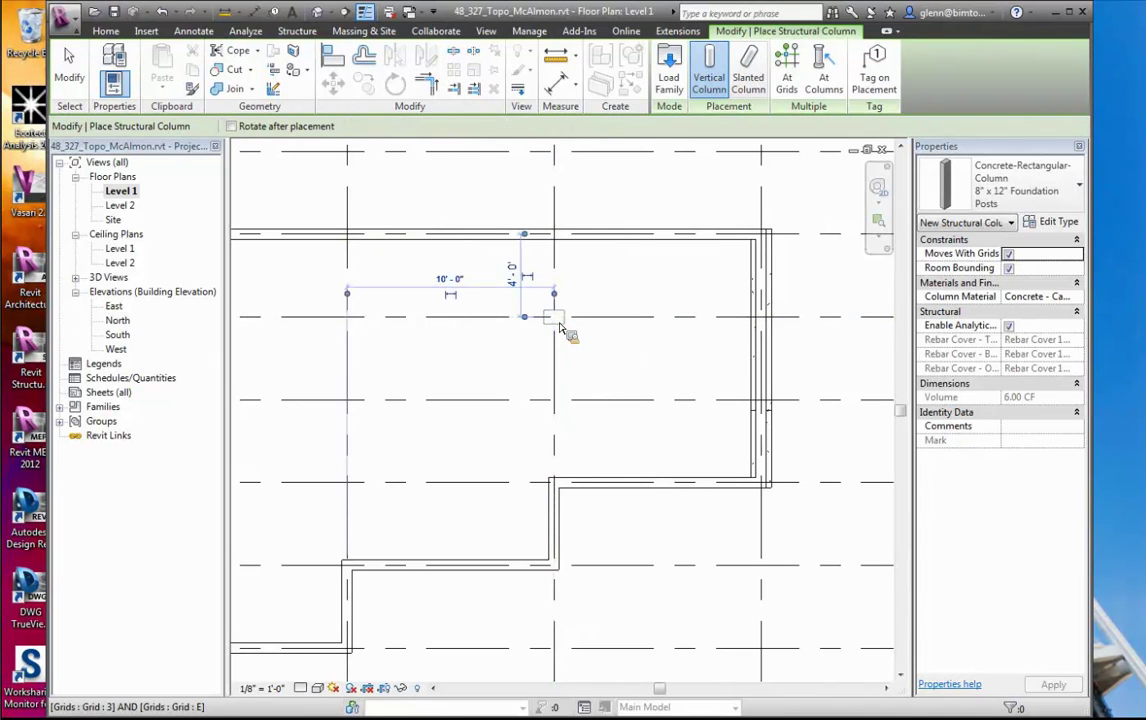
Place matching foundation posts at grid intersections E-4, D-3, D-4 and D-5
left_click(558, 403)
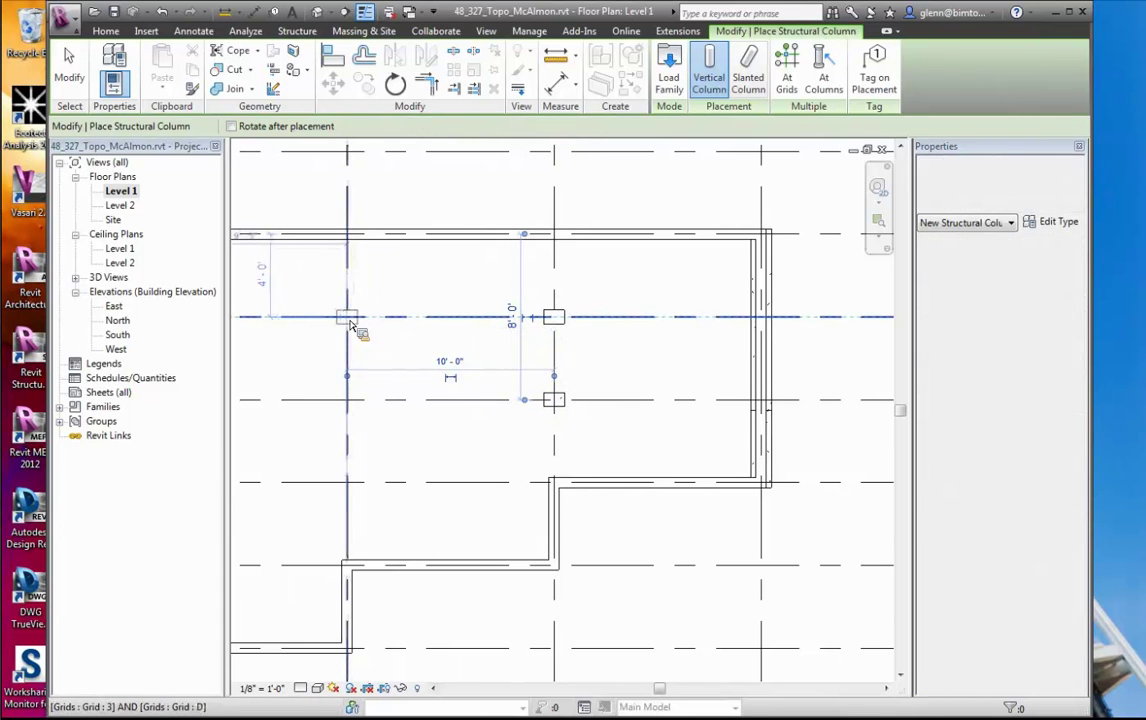
left_click(354, 323)
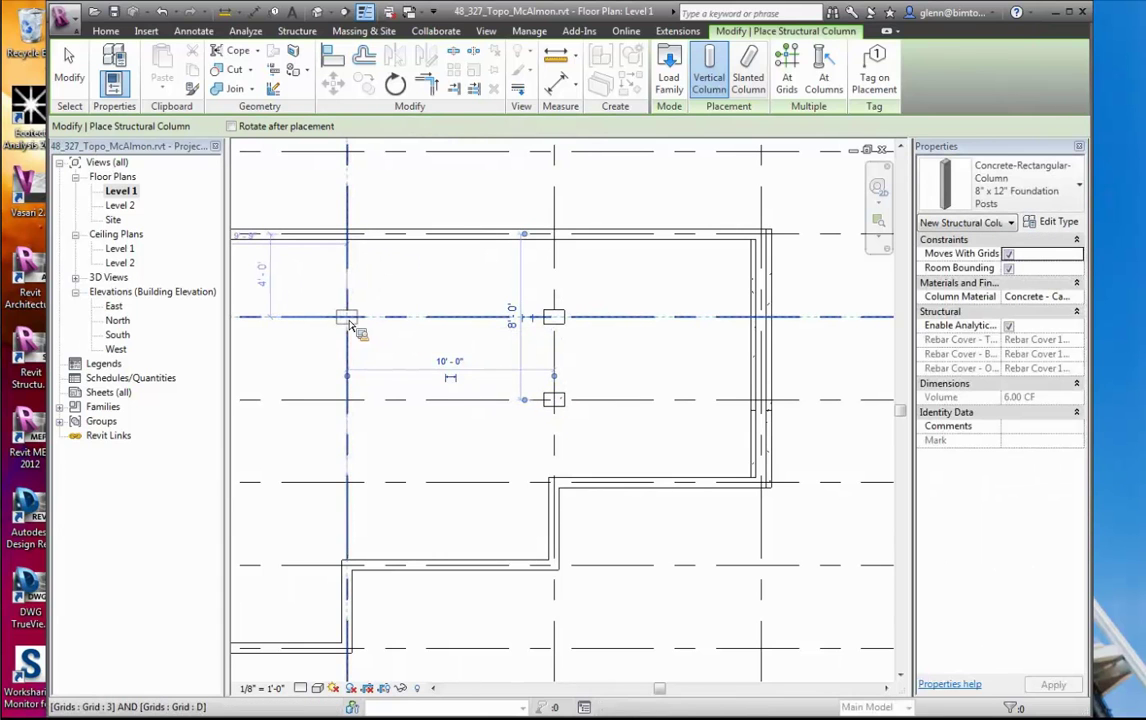
left_click(351, 405)
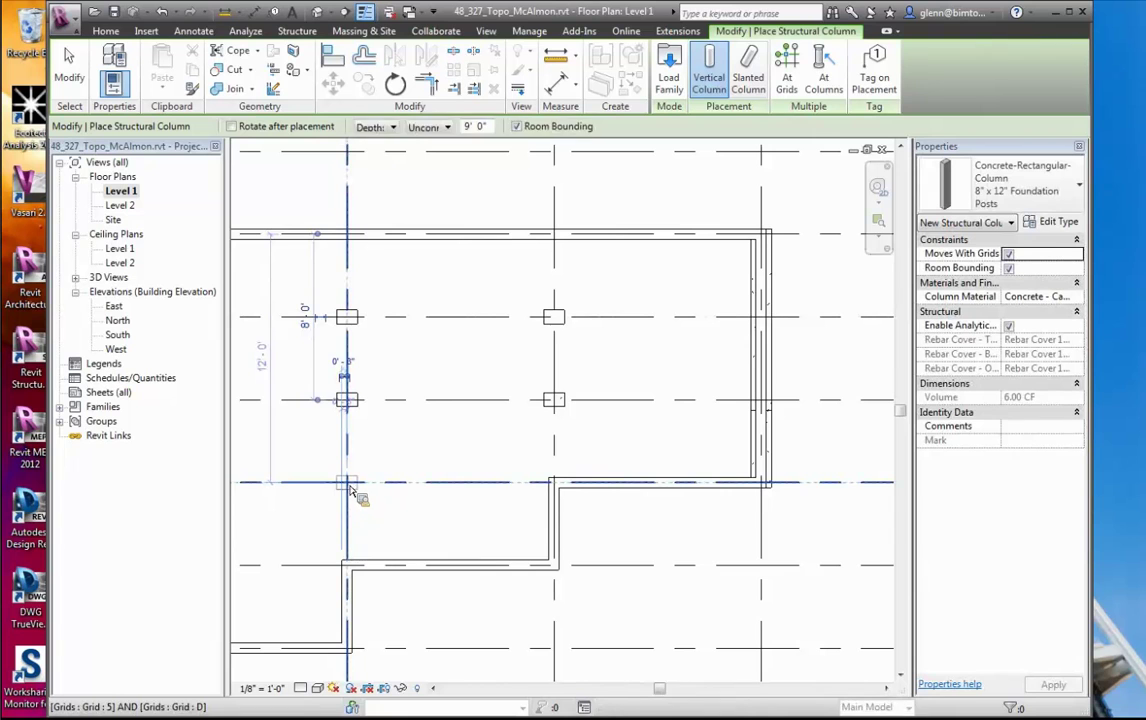
left_click(350, 489)
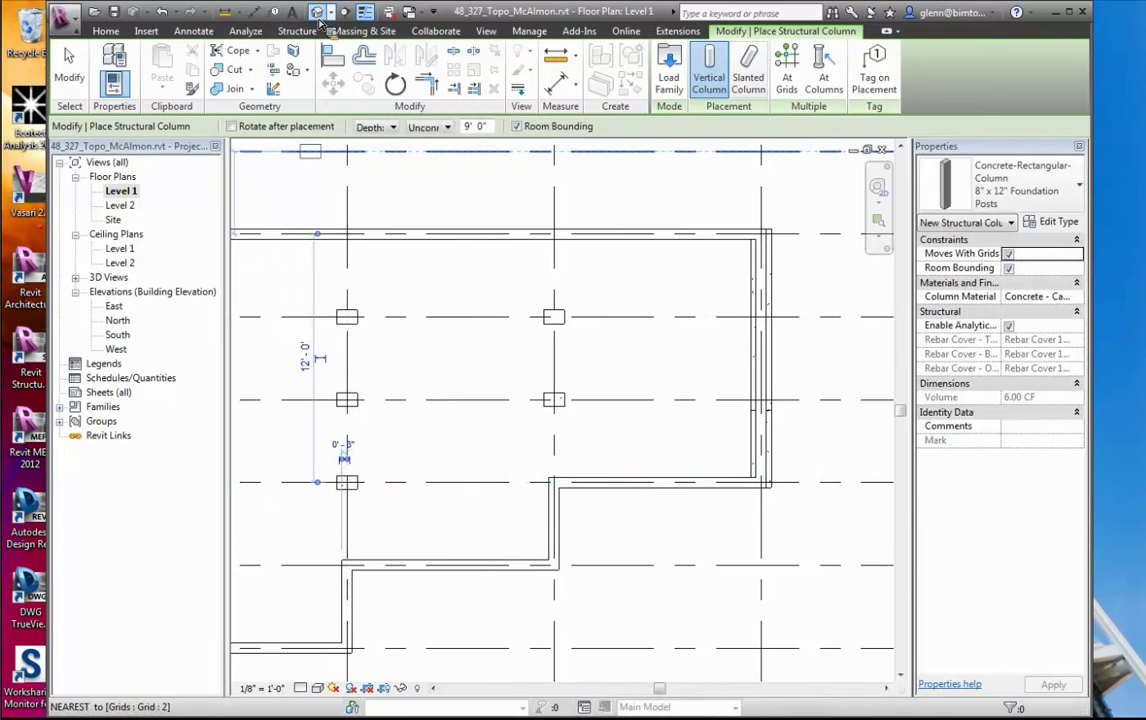
Open the 3D view and examine how the new posts sit within the foundation walls
left_click(318, 14)
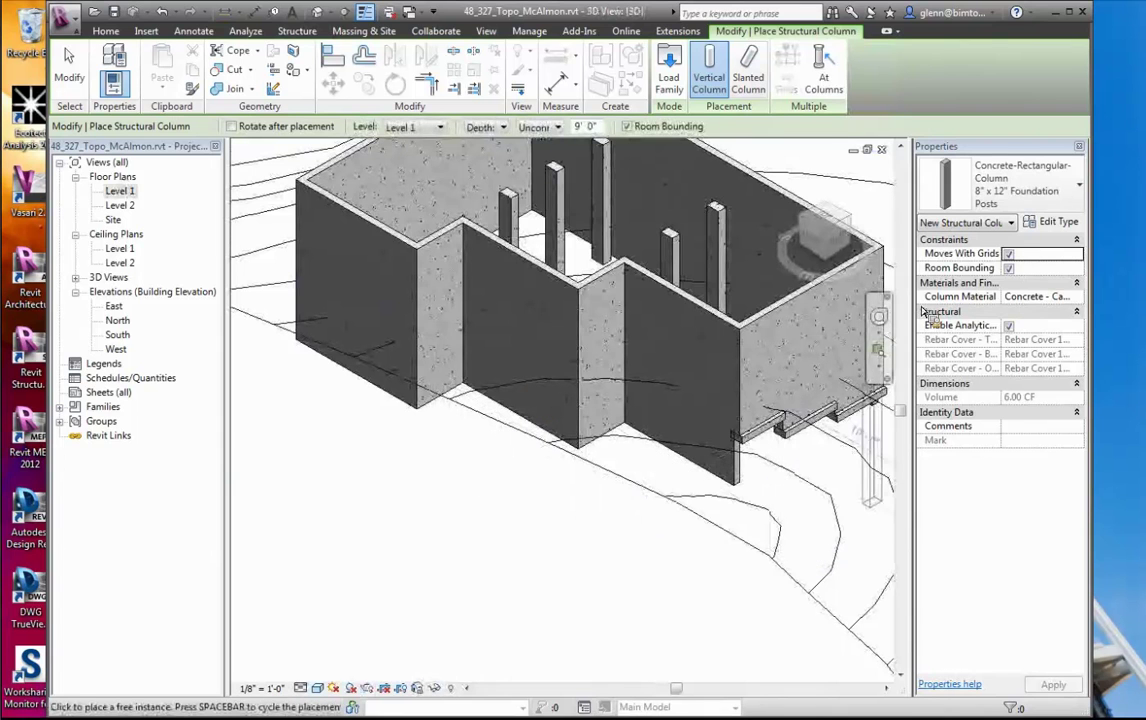
left_click_drag(905, 410, 905, 366)
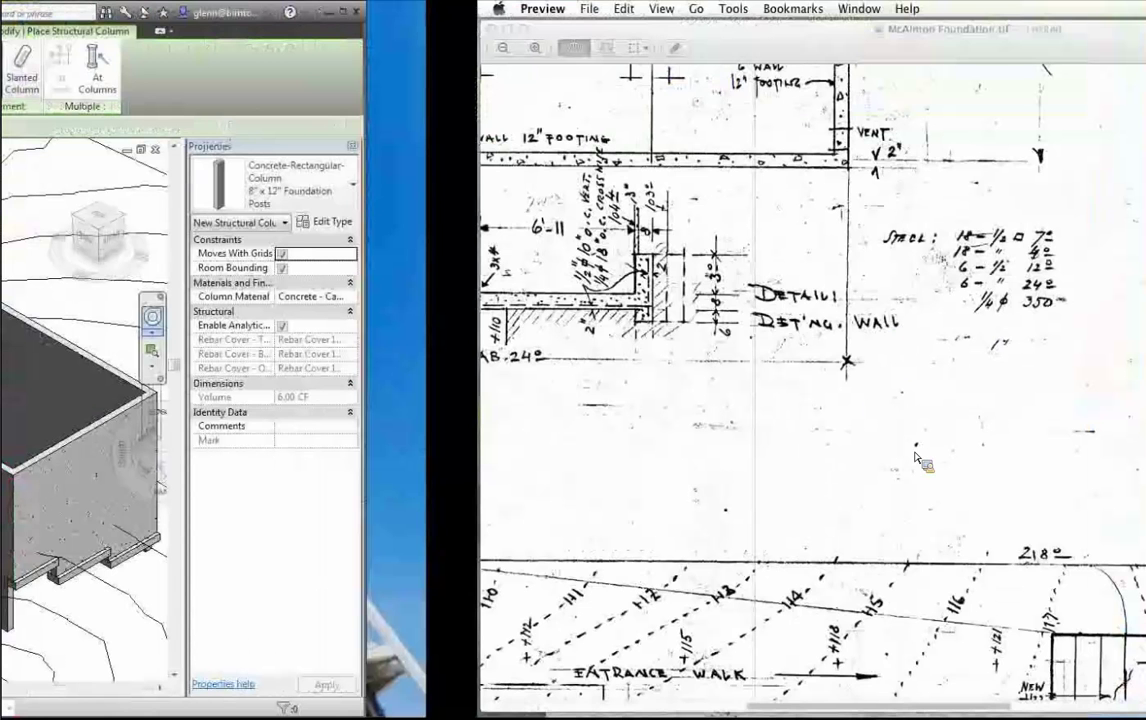
Switch to Preview and examine the posts and their footings on the Foundation & Floor Beam Detail and the foundation plan
scroll(916, 458, "right", 7)
scroll(916, 458, "down", 4)
scroll(916, 458, "right", 3)
scroll(916, 458, "up", 3)
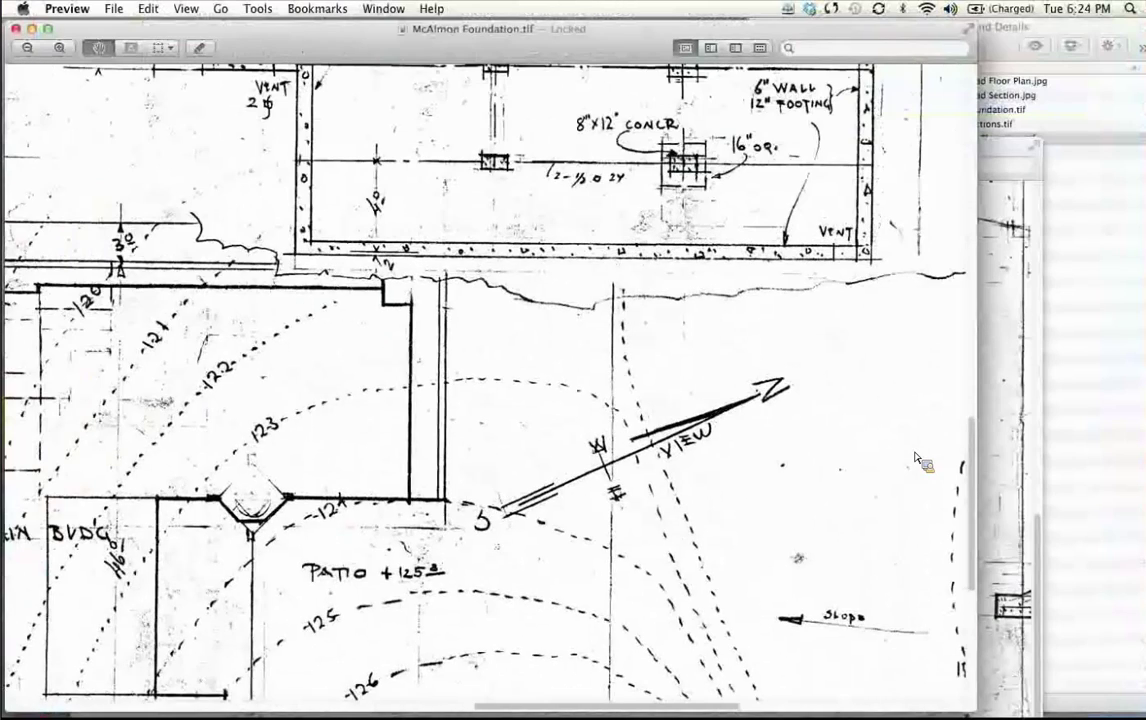
scroll(916, 458, "up", 10)
scroll(916, 458, "right", 15)
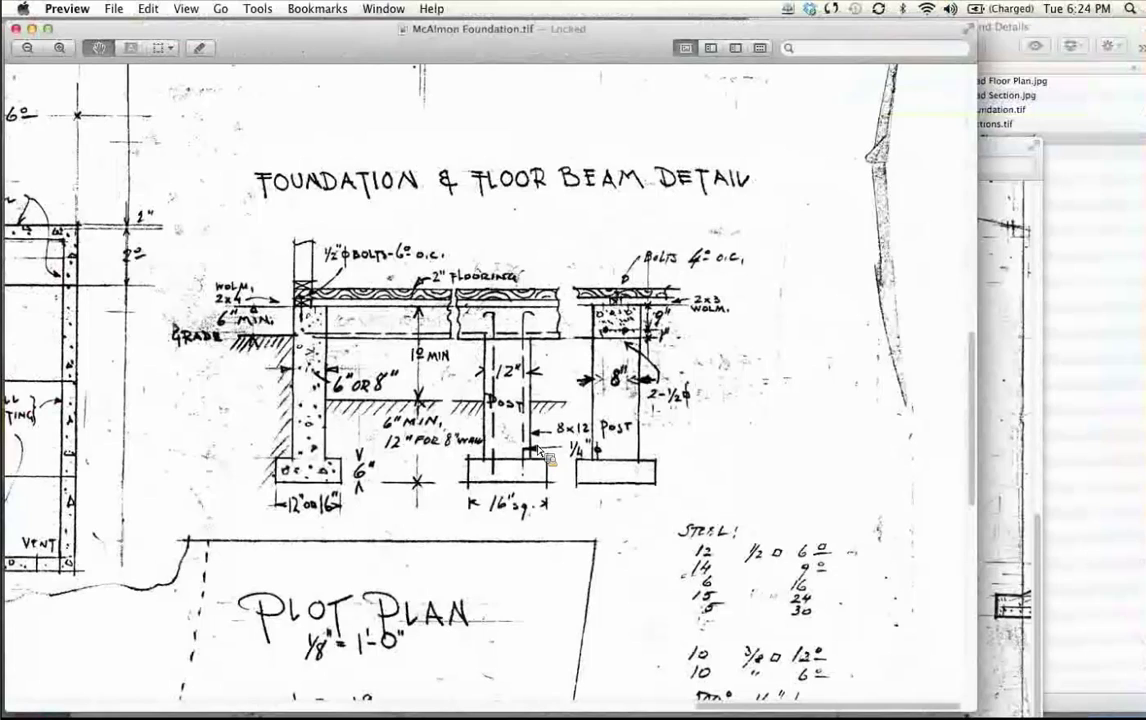
scroll(540, 455, "left", 10)
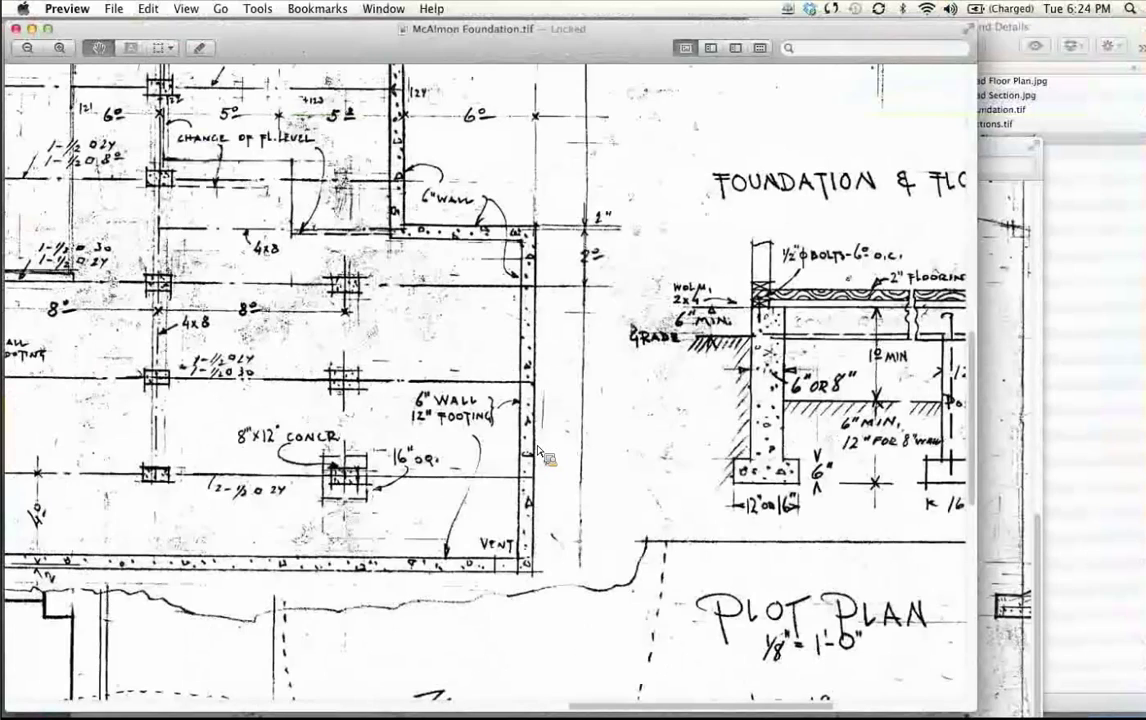
Switch back to Revit and set the base offset of all five 8" x 12" foundation posts to -3' 0"
scroll(540, 455, "right", 3)
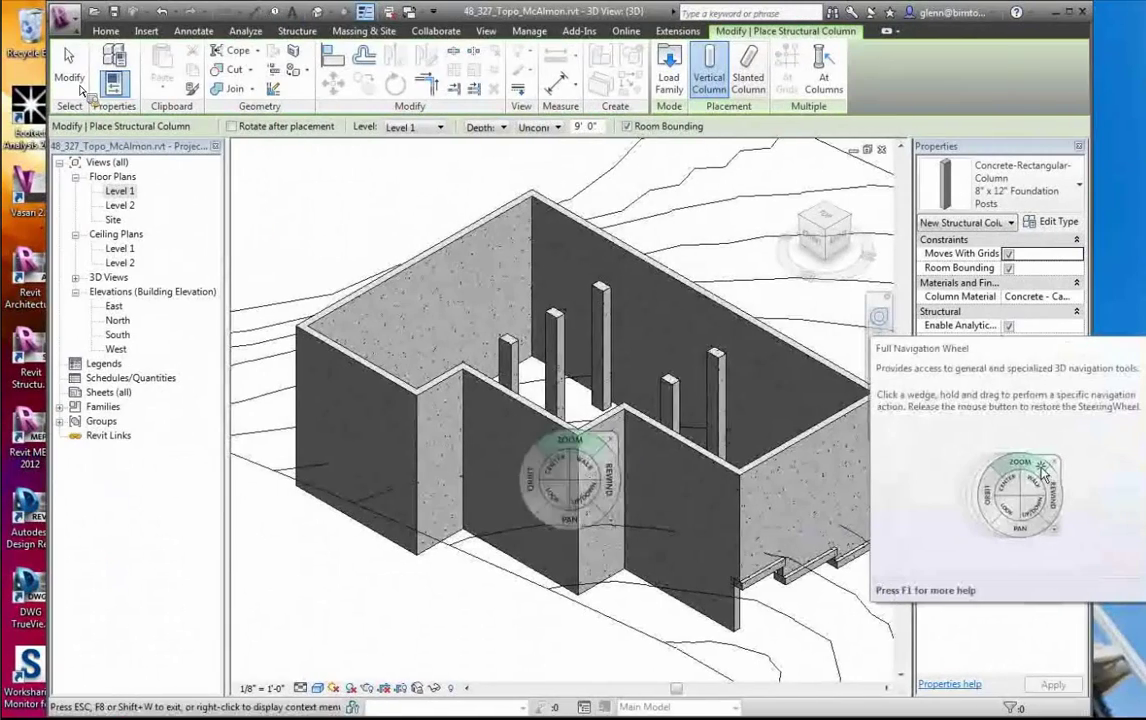
key("Escape")
key("Escape")
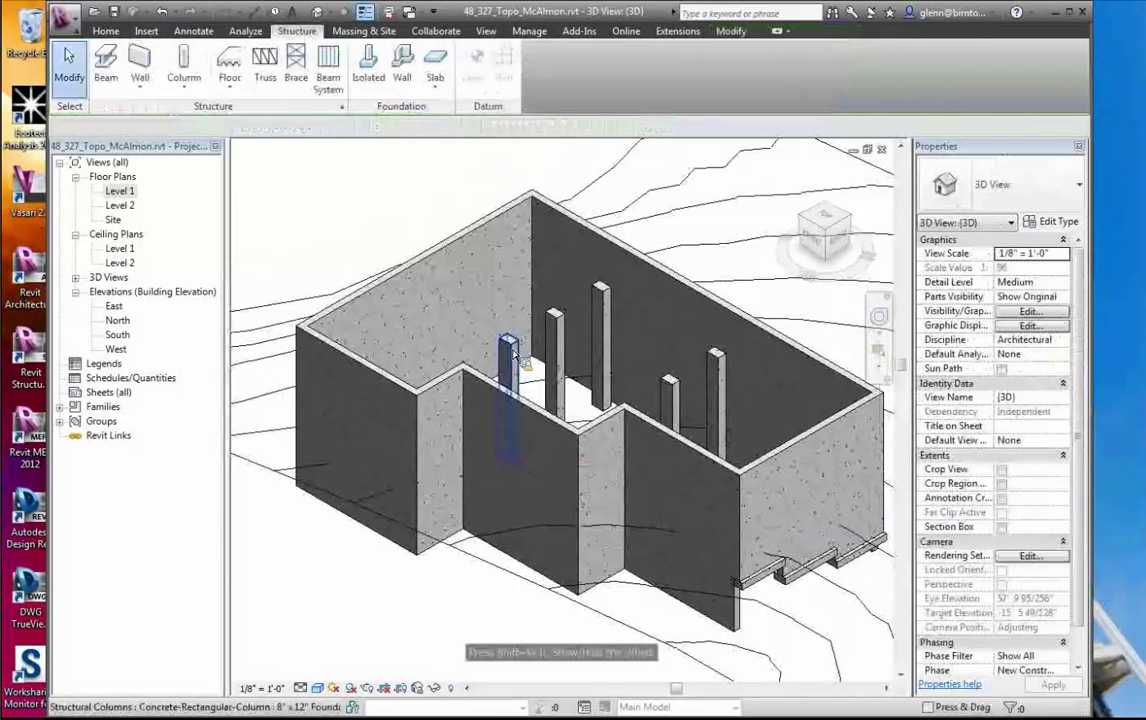
left_click(510, 352)
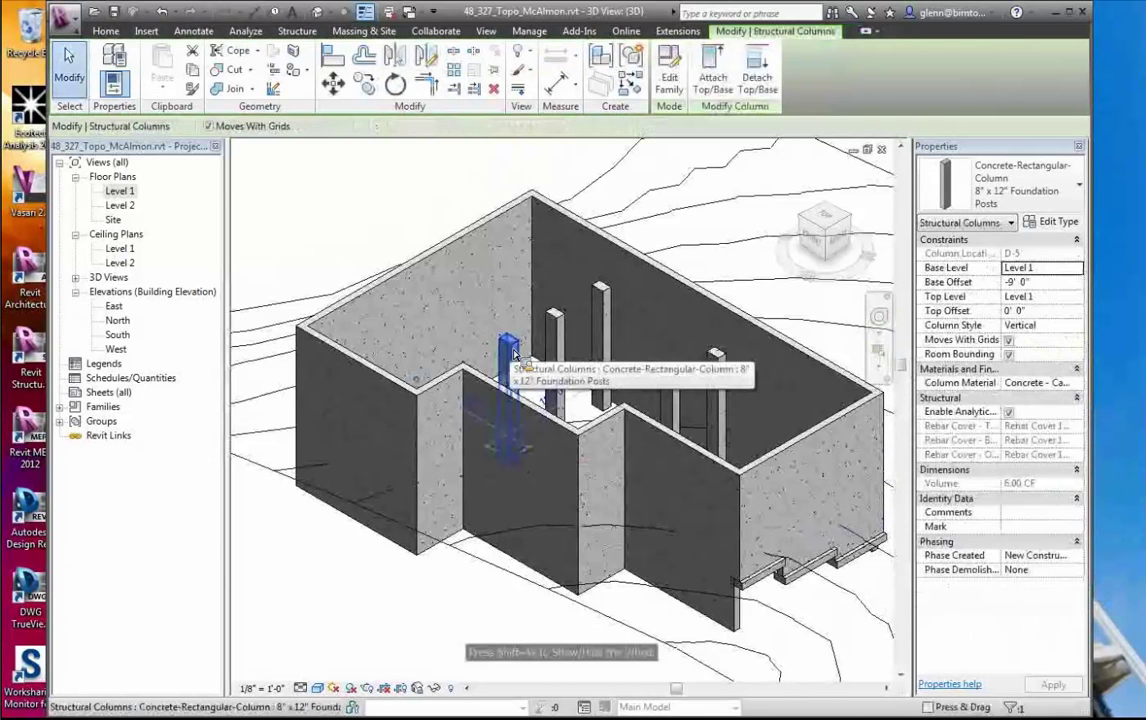
left_click(566, 340, "ctrl")
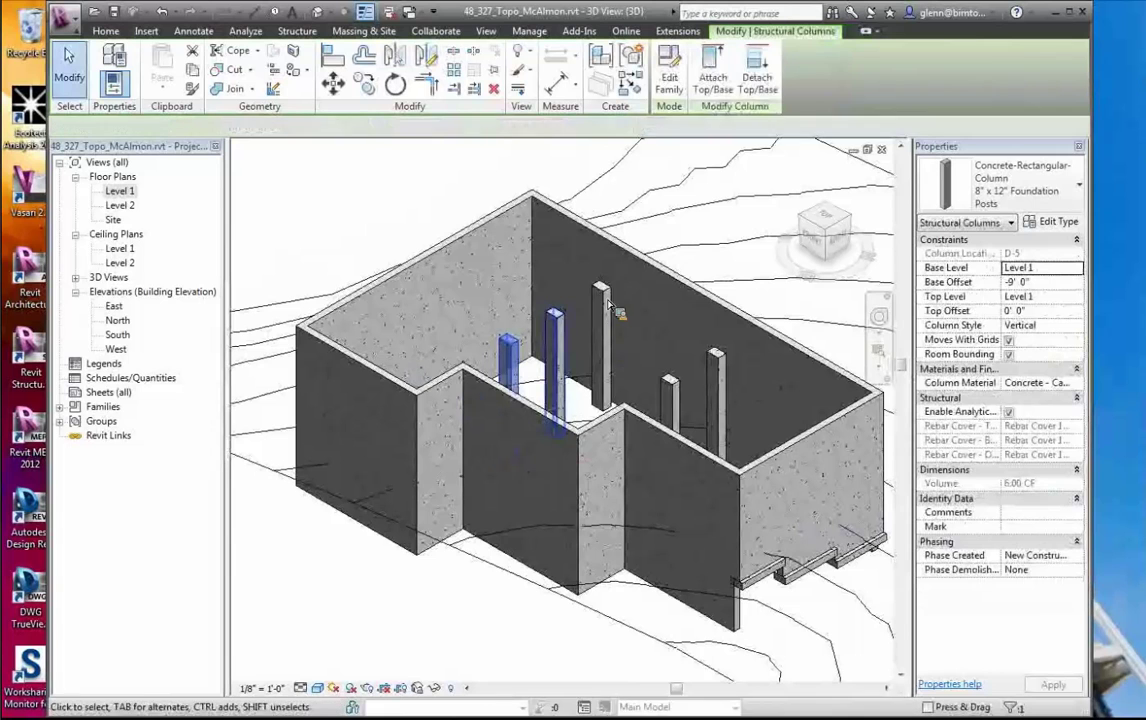
left_click(607, 303, "ctrl")
left_click(664, 386, "ctrl")
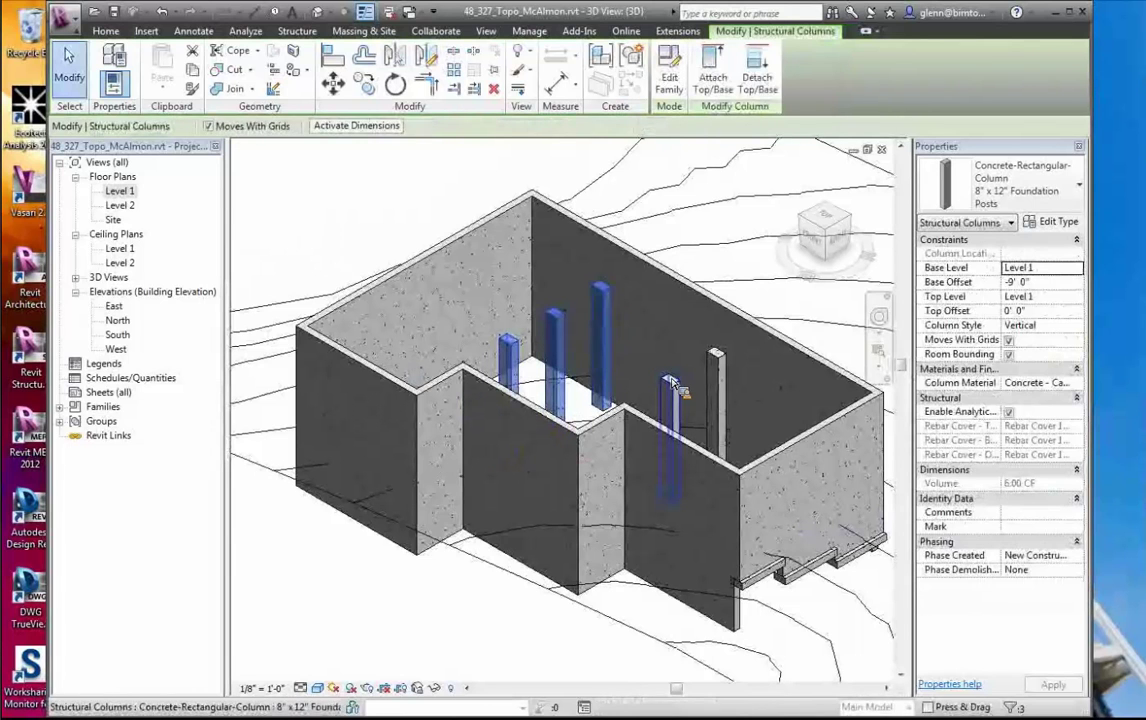
left_click(722, 362, "ctrl")
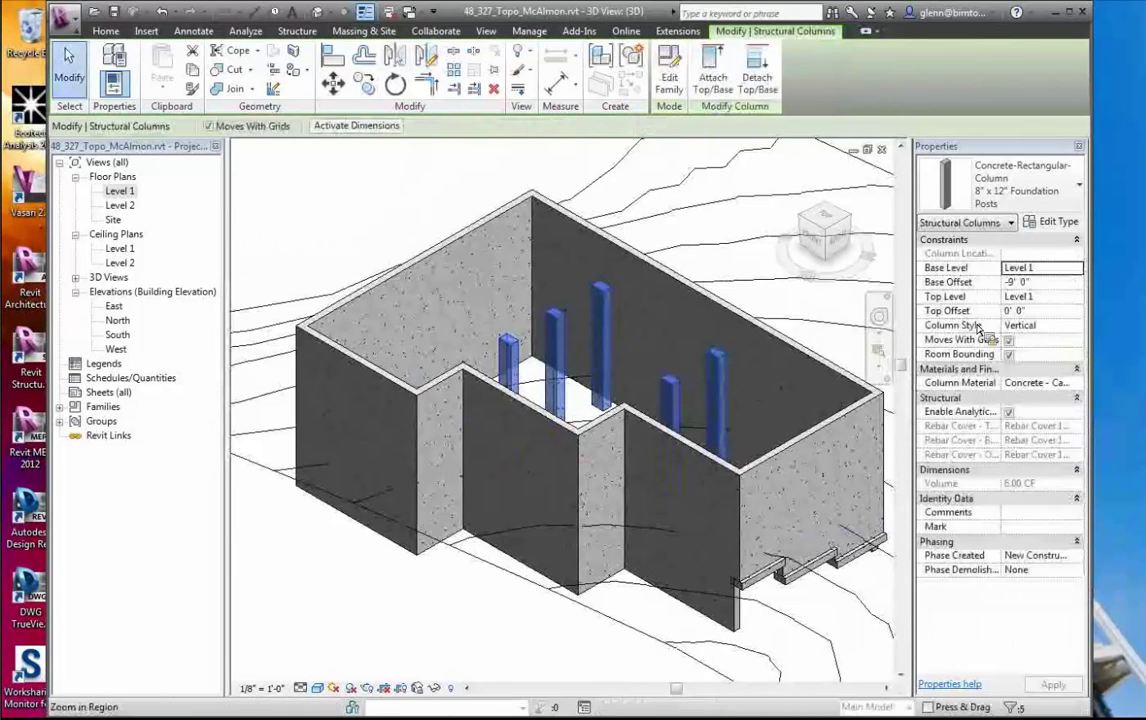
left_click(1066, 284)
type("-3")
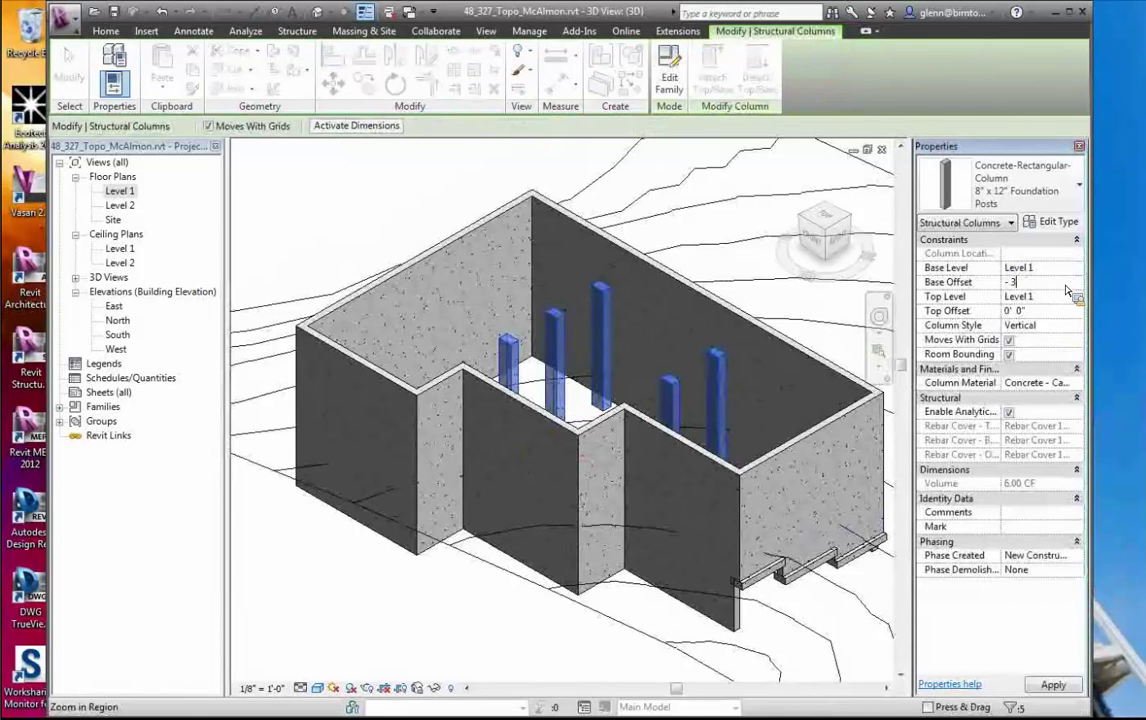
key("Tab")
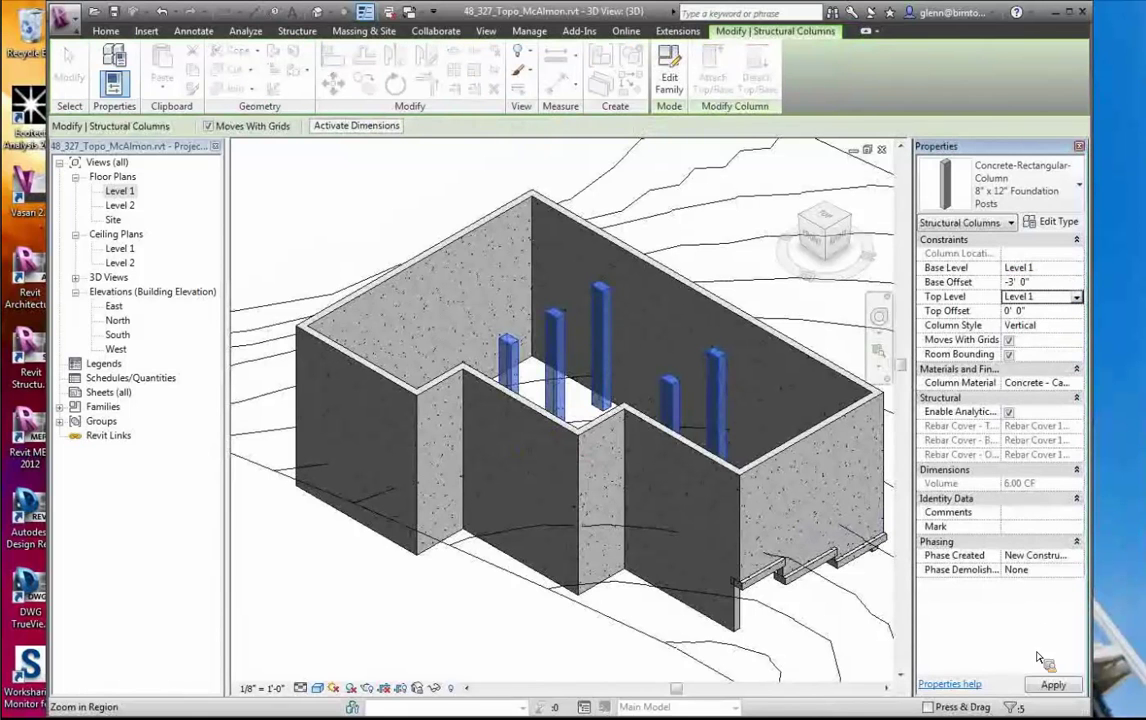
left_click(1050, 688)
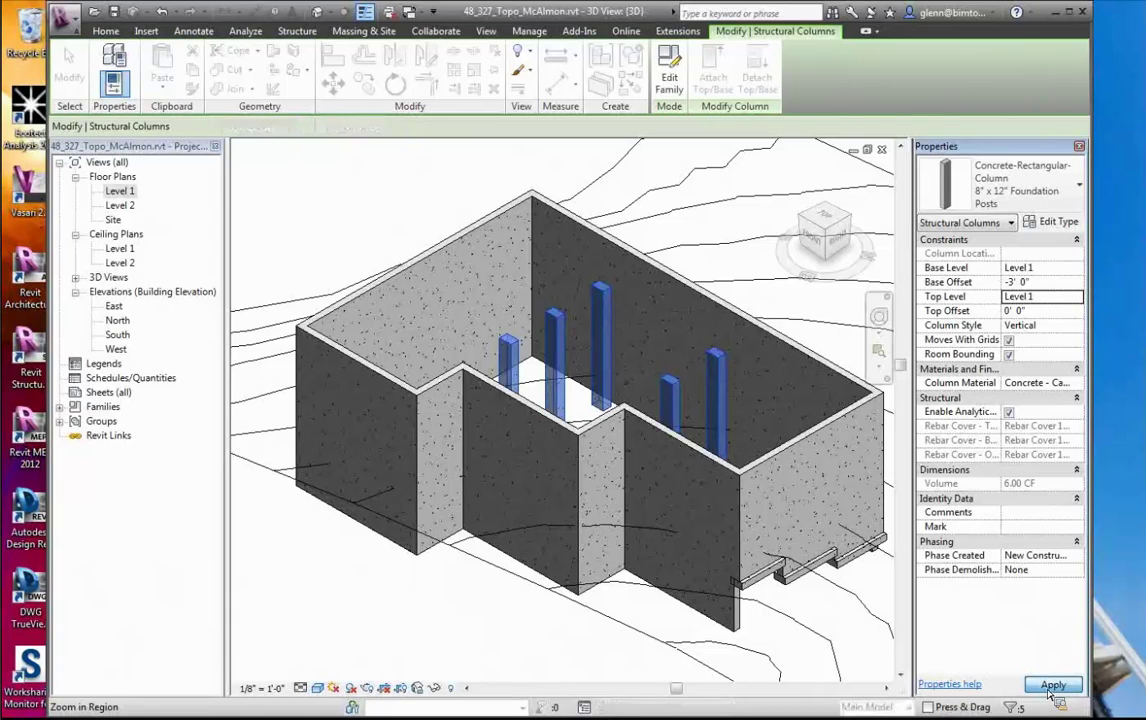
left_click(488, 613)
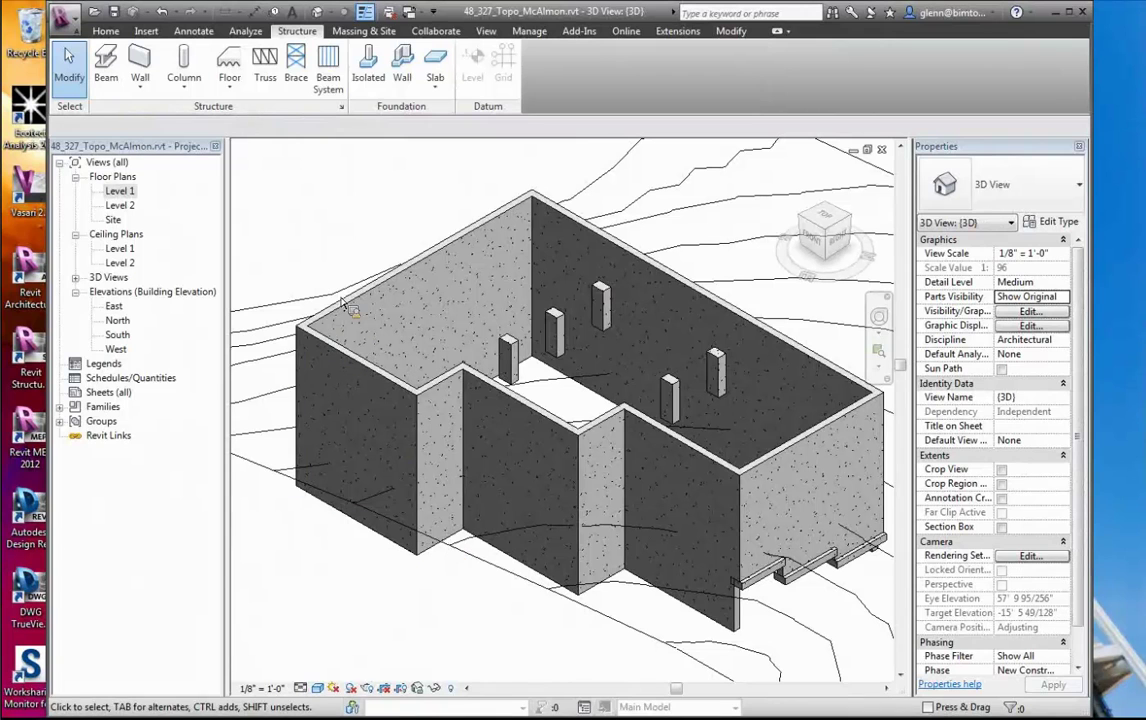
Start an isolated foundation and load the Footing-Rectangular family from the Structural Foundations library folder
left_click(377, 80)
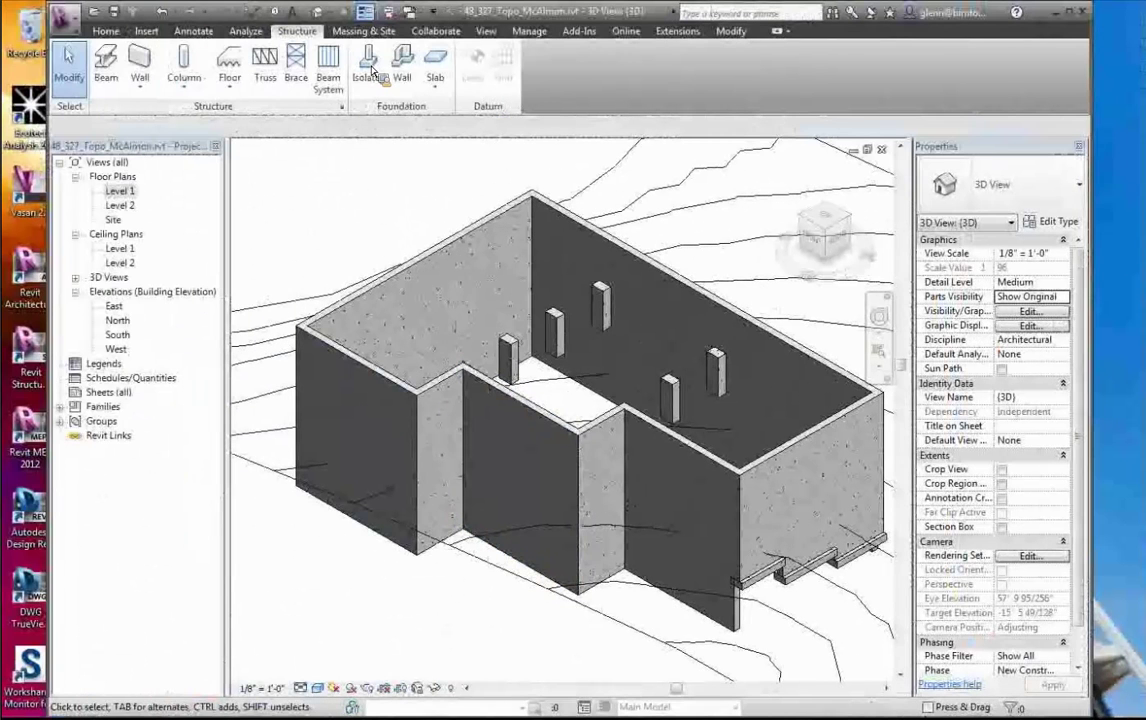
left_click(237, 73)
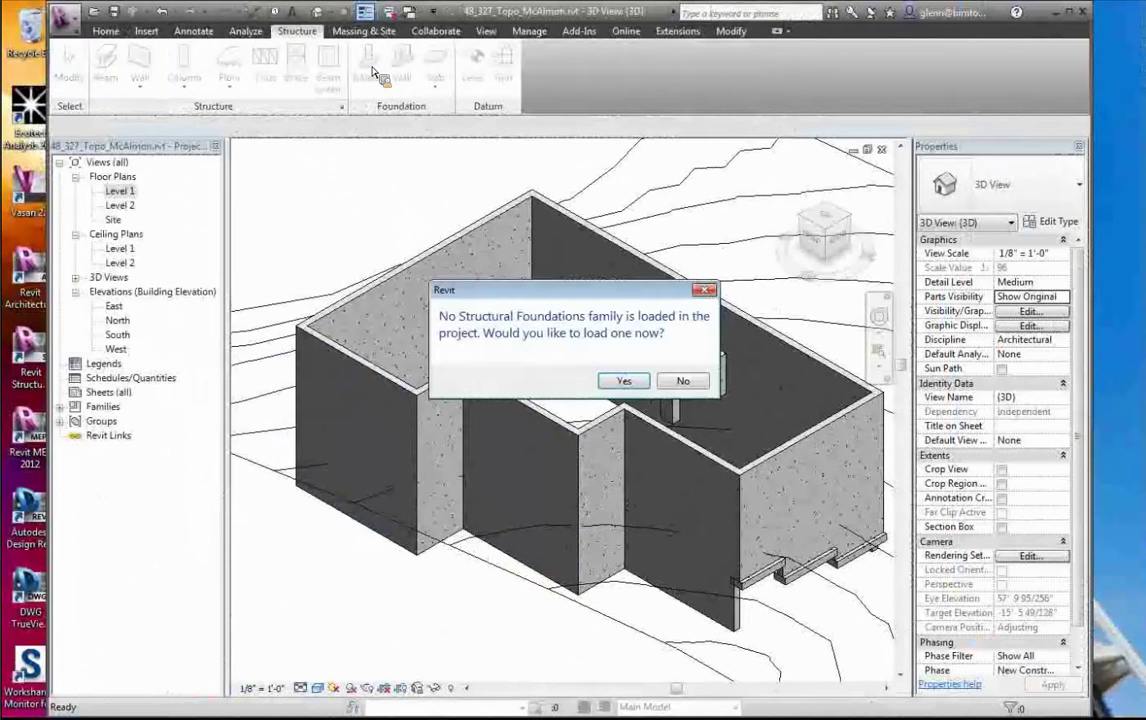
left_click(624, 381)
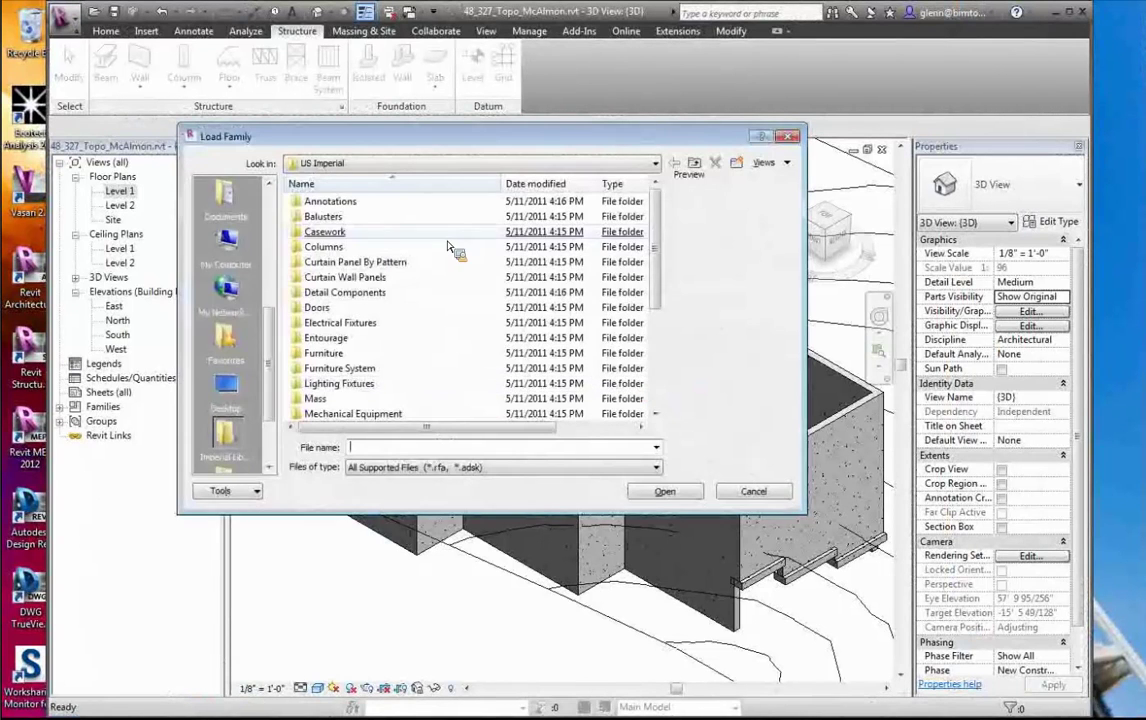
left_click_drag(656, 294, 658, 398)
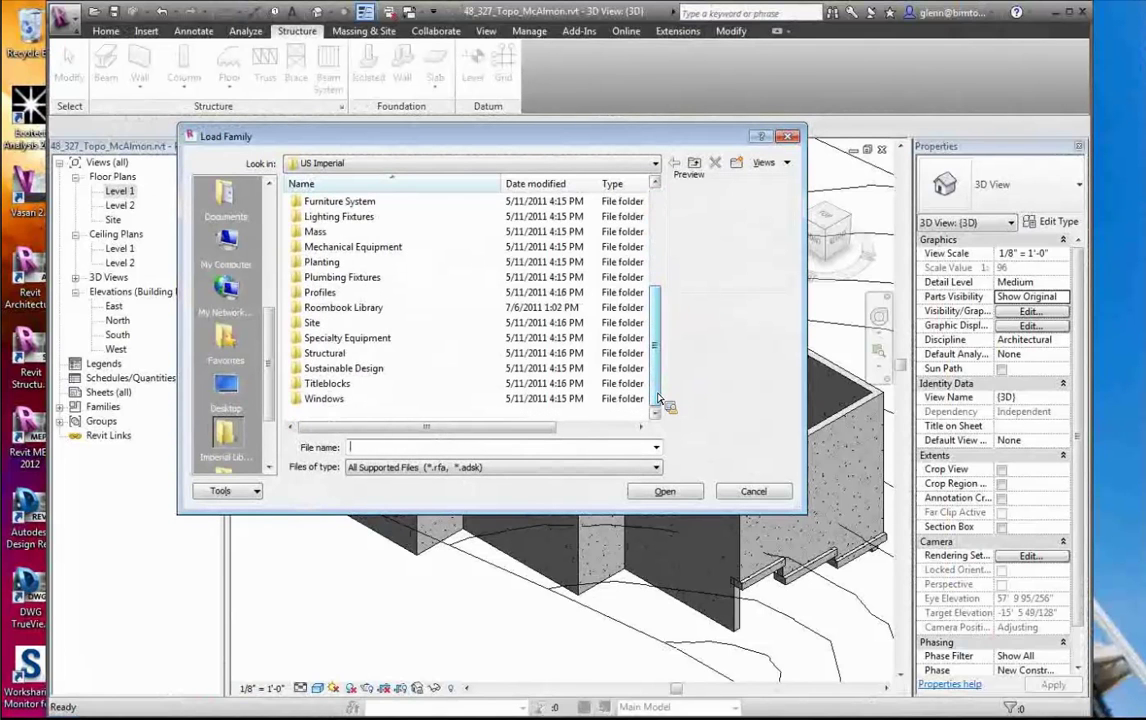
double_click(325, 356)
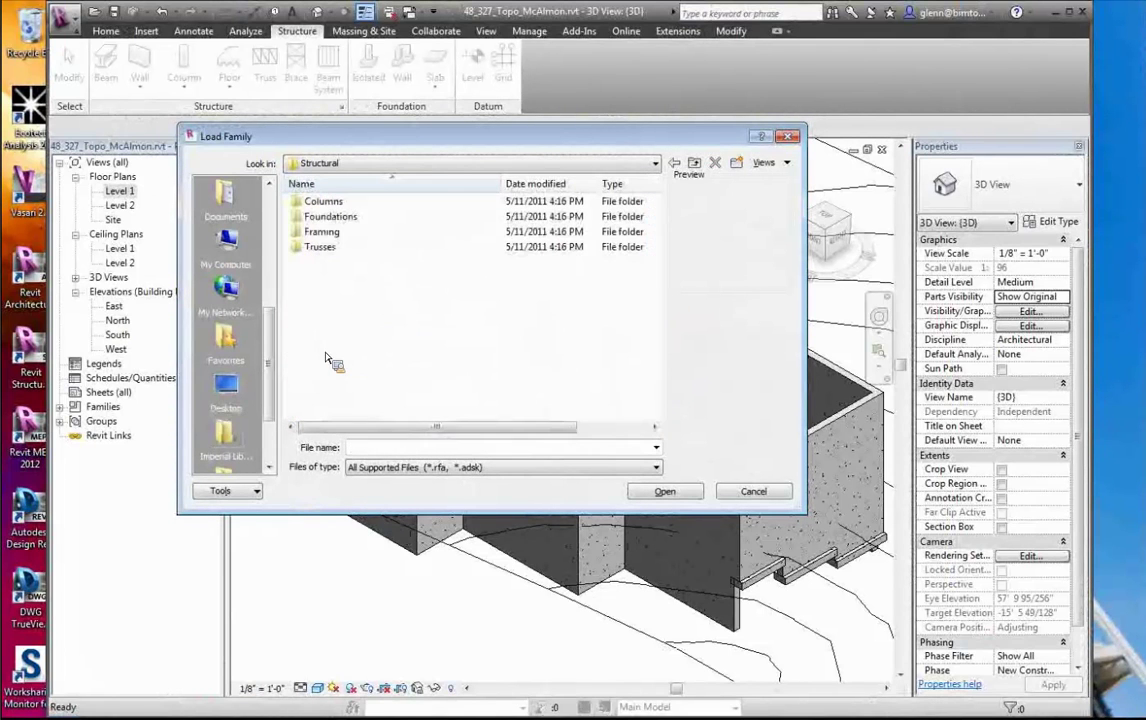
double_click(330, 216)
left_click(326, 218)
left_click(350, 204)
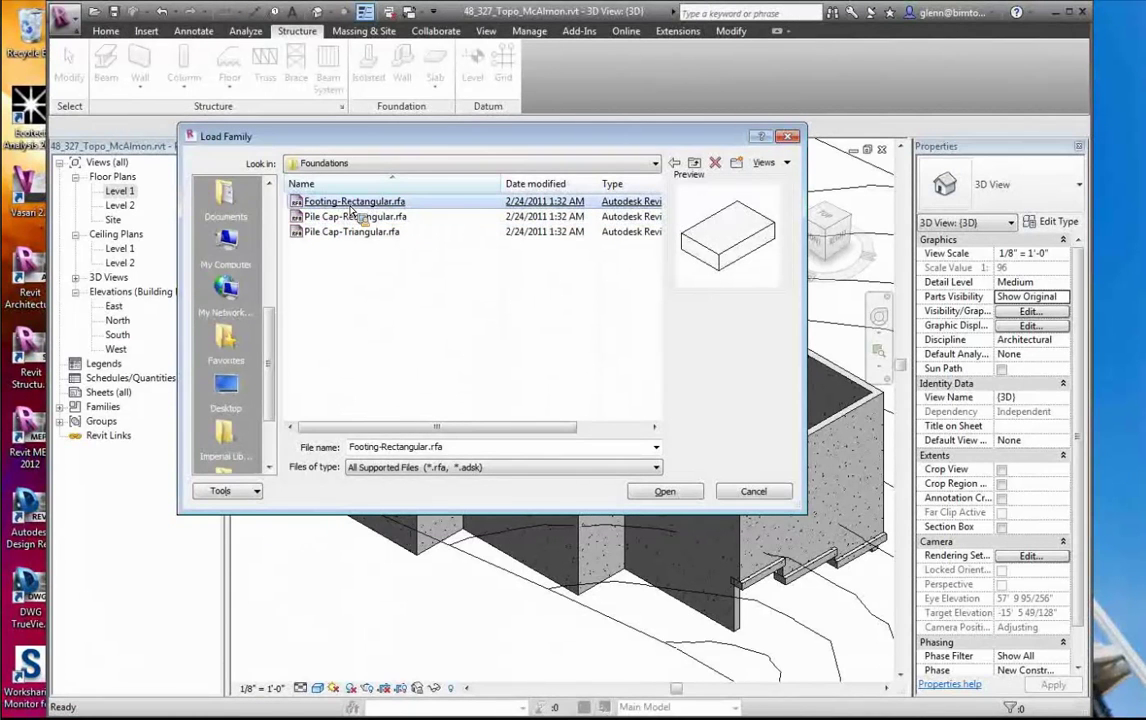
double_click(350, 204)
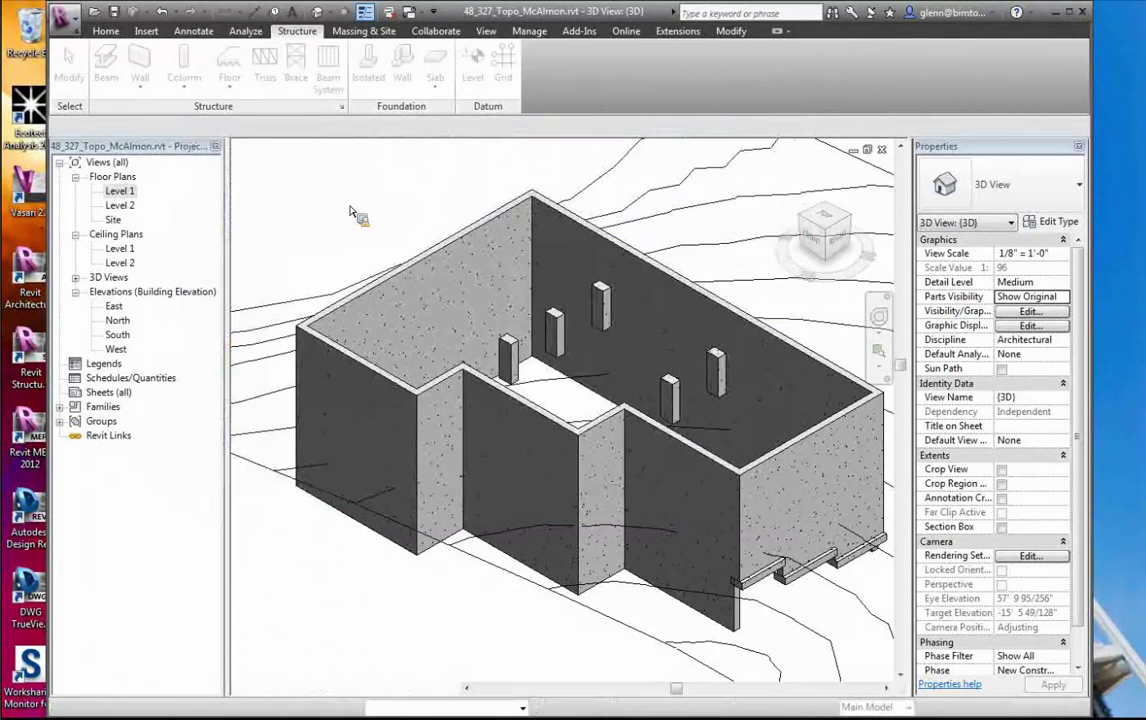
Duplicate the 72" x 48" x 18" rectangular footing type under the name 16" x 16" x 6"
left_click(1071, 226)
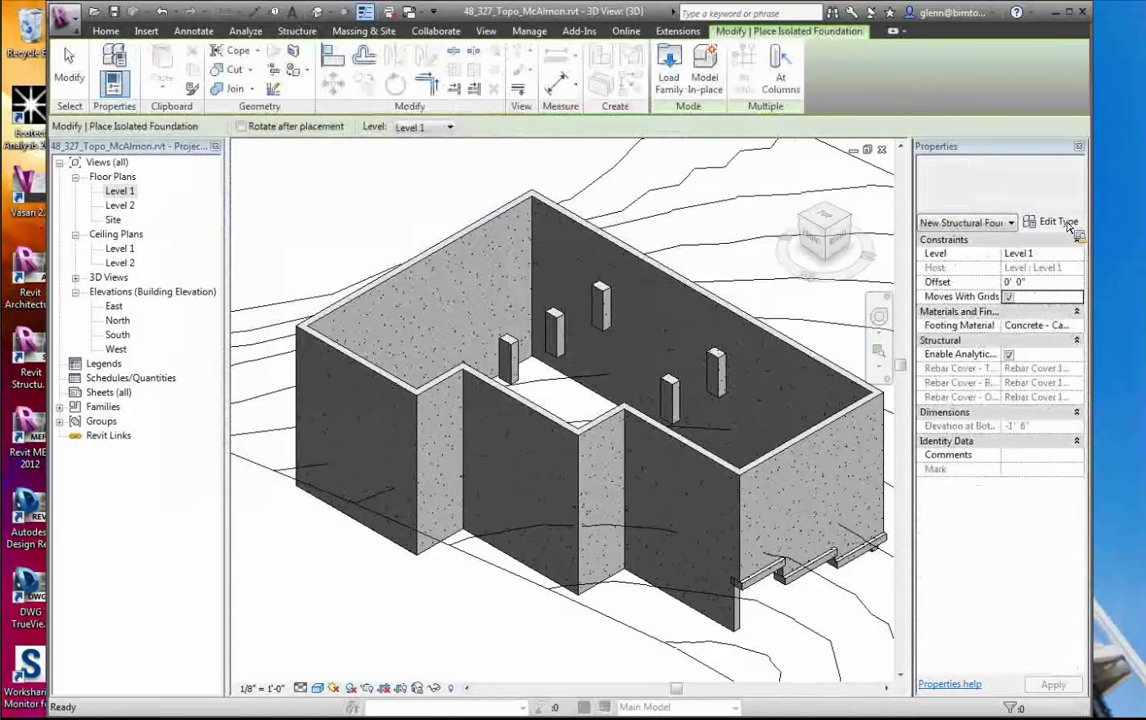
left_click(933, 114)
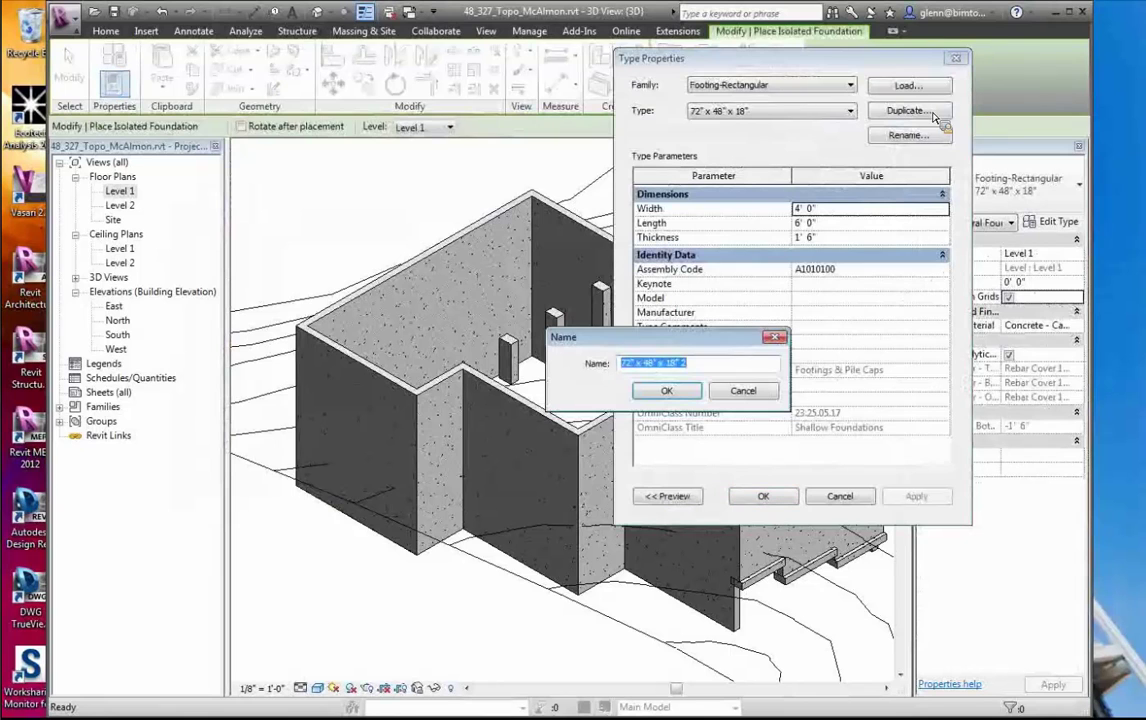
type("16\" x 16\"")
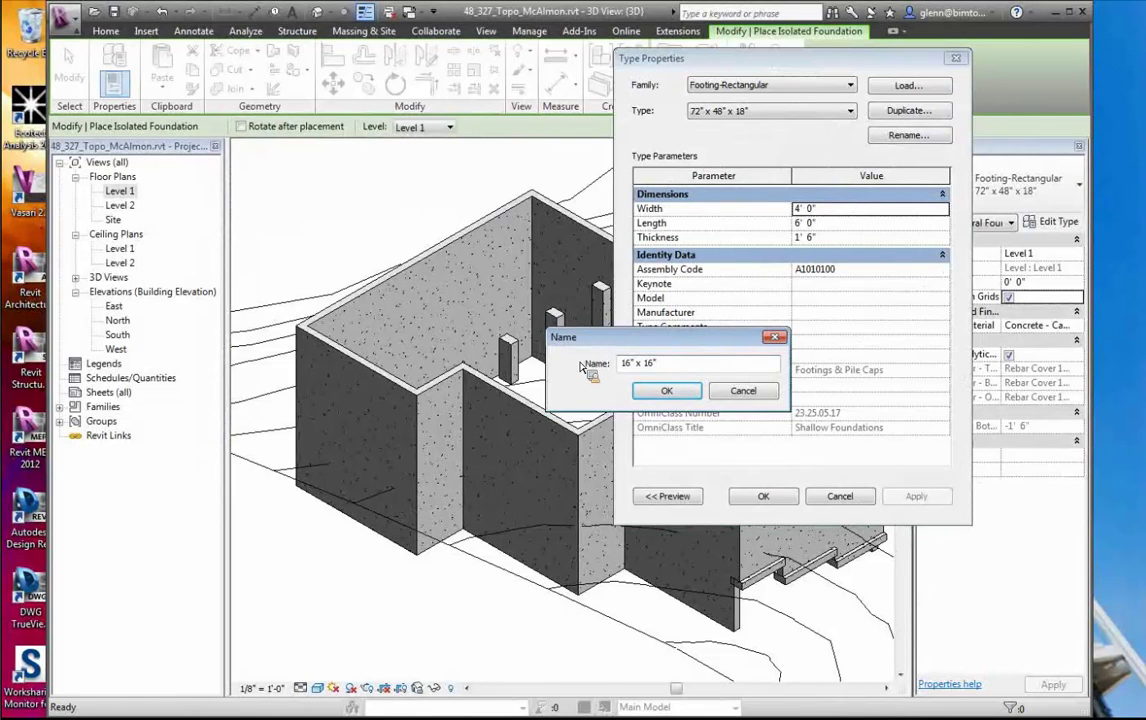
type("x 6\"")
left_click(666, 391)
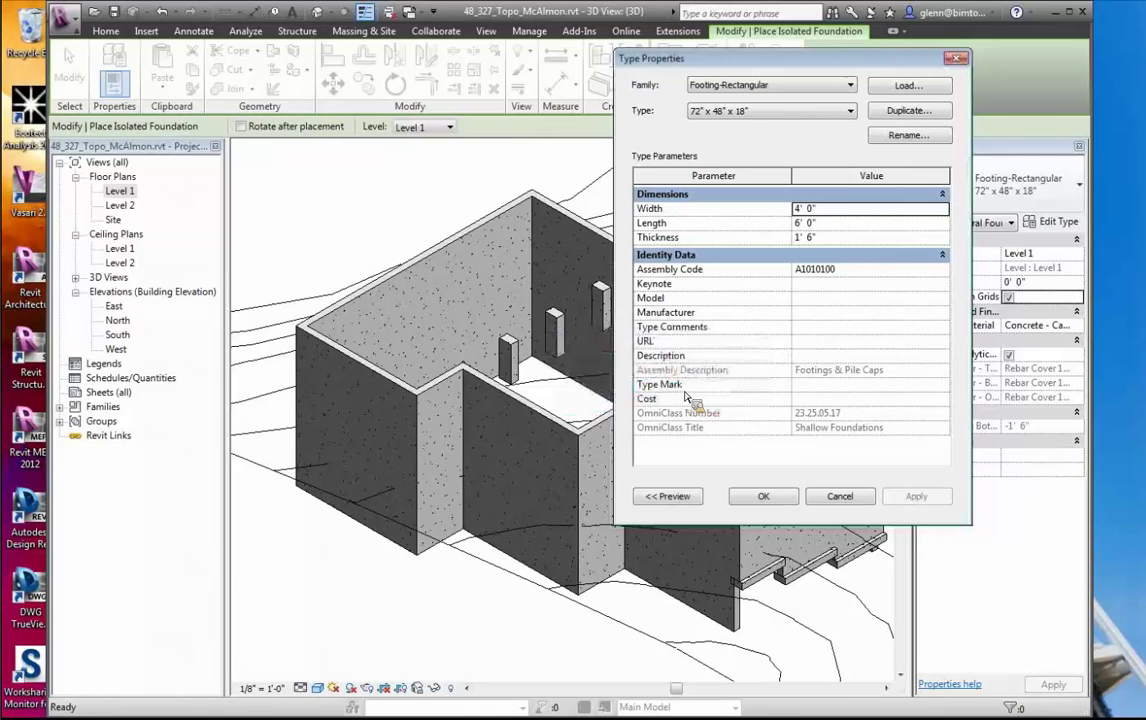
Set the new footing type's width and length to 1' 4" and its thickness to 0' 6"
left_click(810, 208)
type("1 4")
key("Tab")
type("1' 4")
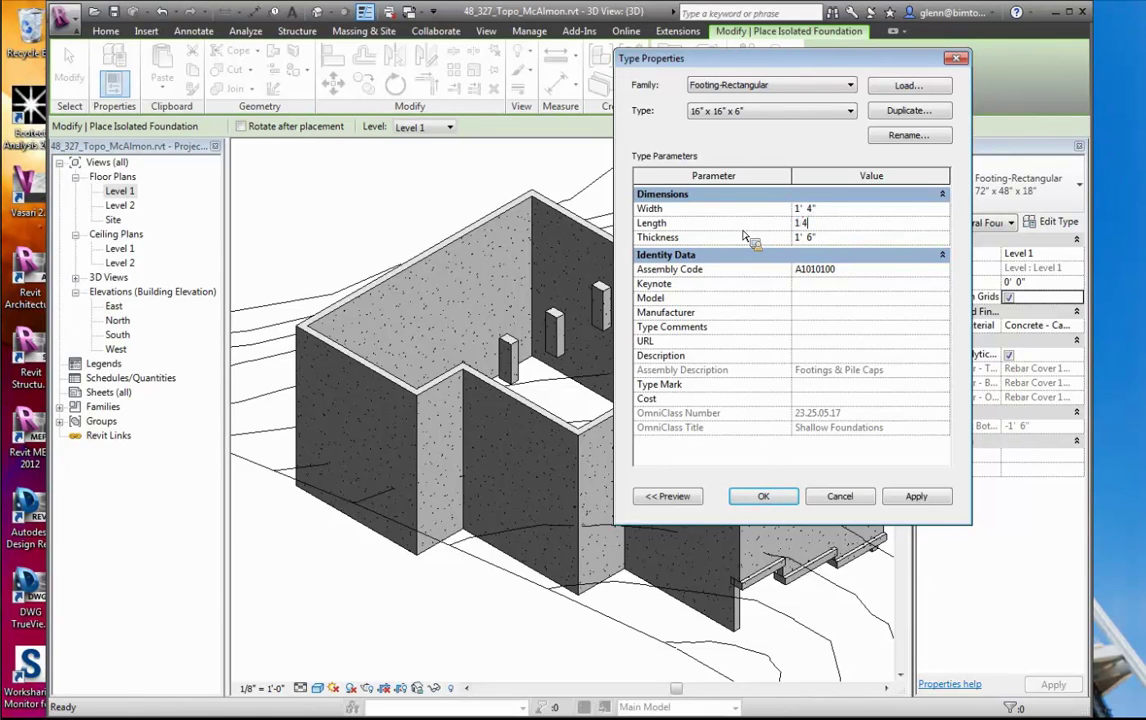
left_click(829, 239)
left_click(829, 239)
type("0 6")
left_click(770, 499)
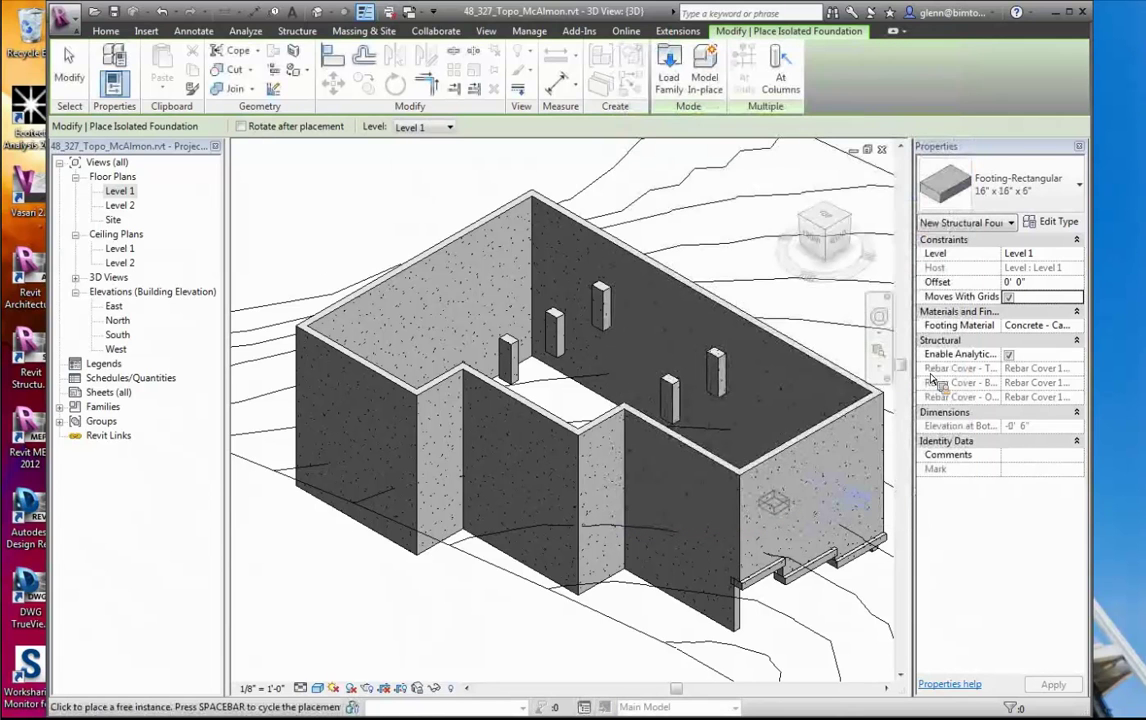
In the Level 1 floor plan, place 16" x 16" x 6" footings with a -3' 0" offset under the posts at E-3 and E-4
left_click(1033, 286)
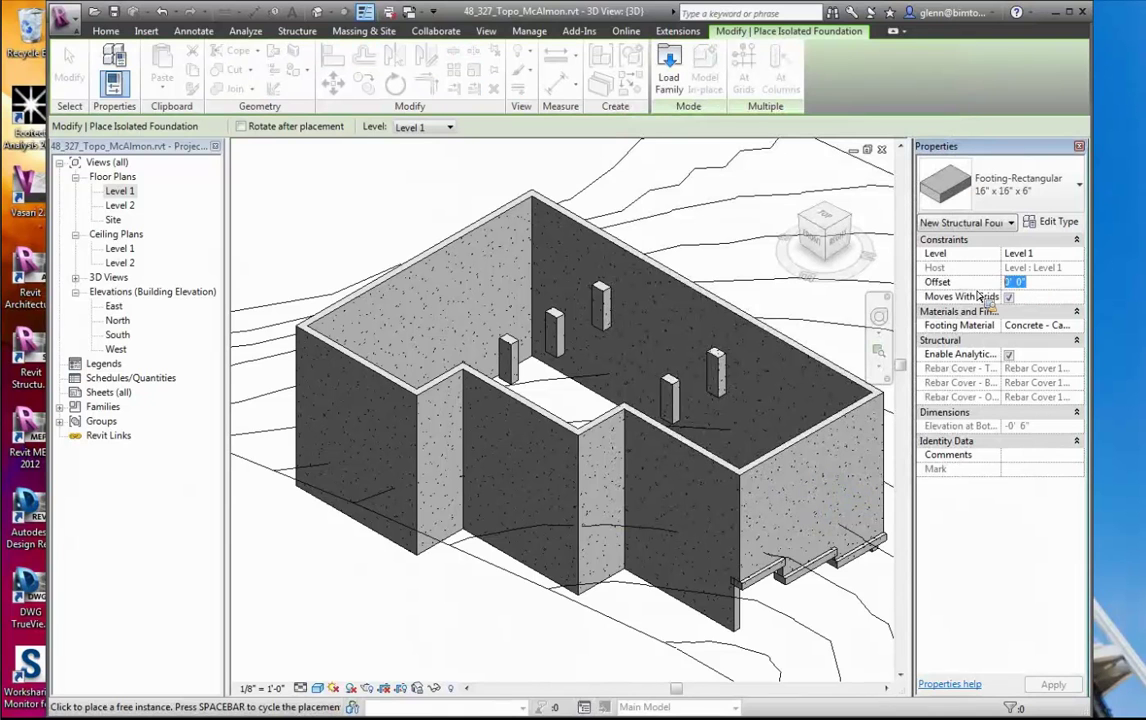
type("-3")
key("Tab")
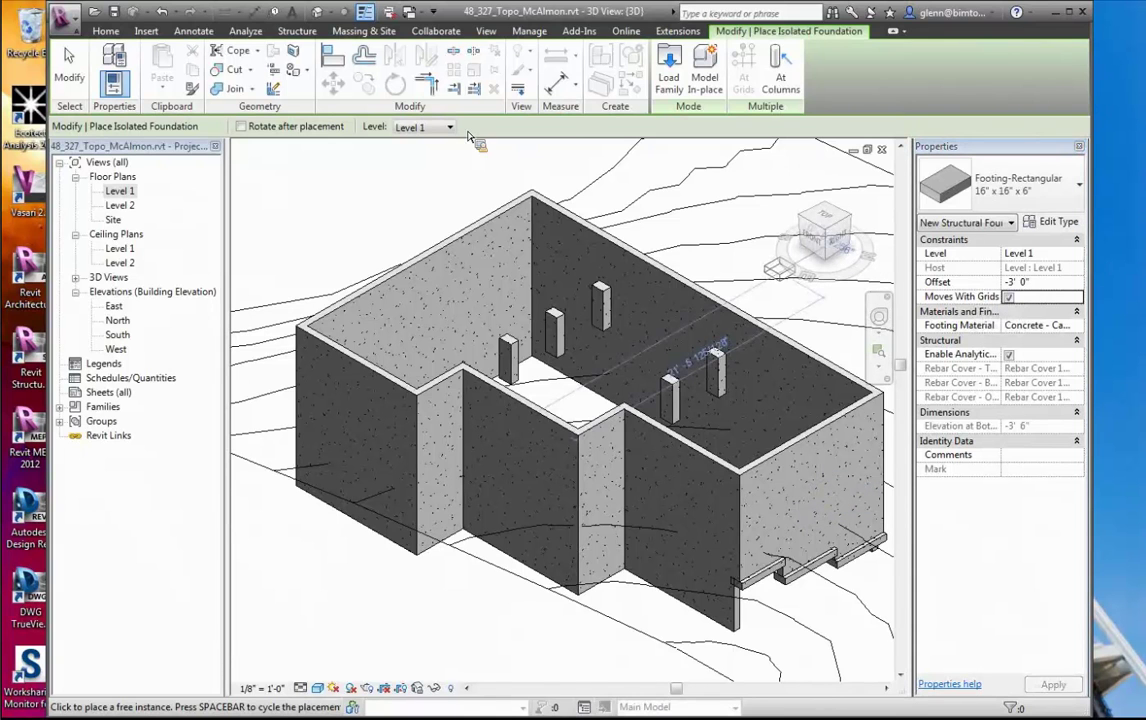
double_click(124, 192)
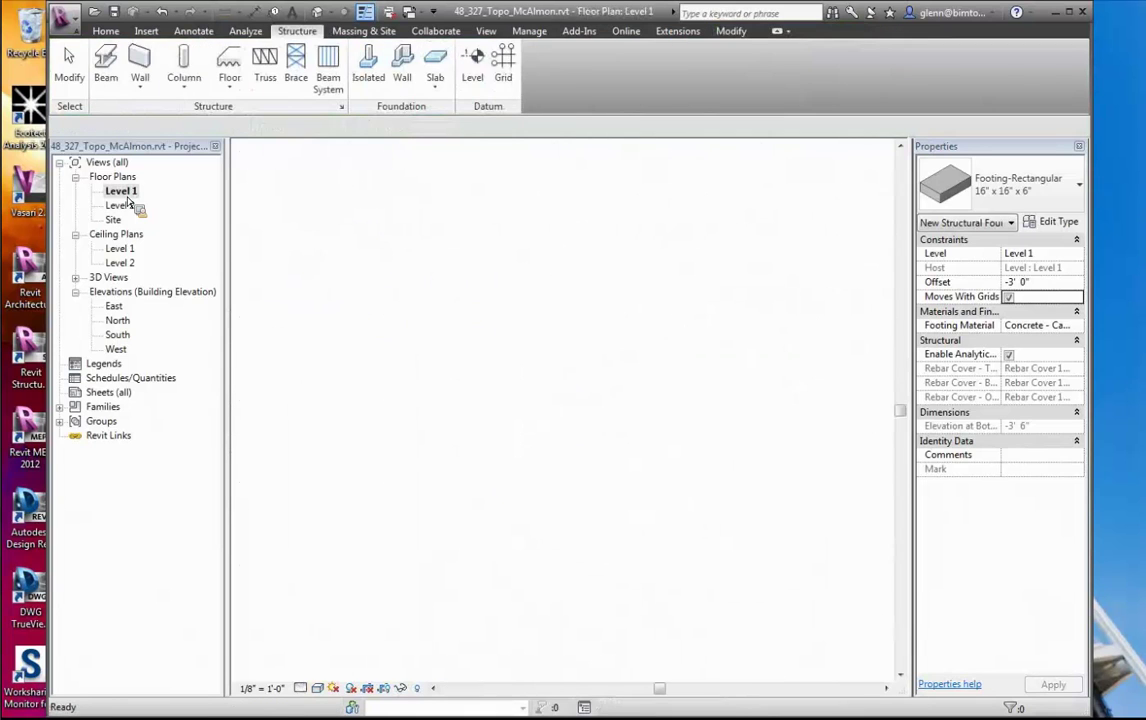
left_click(193, 92)
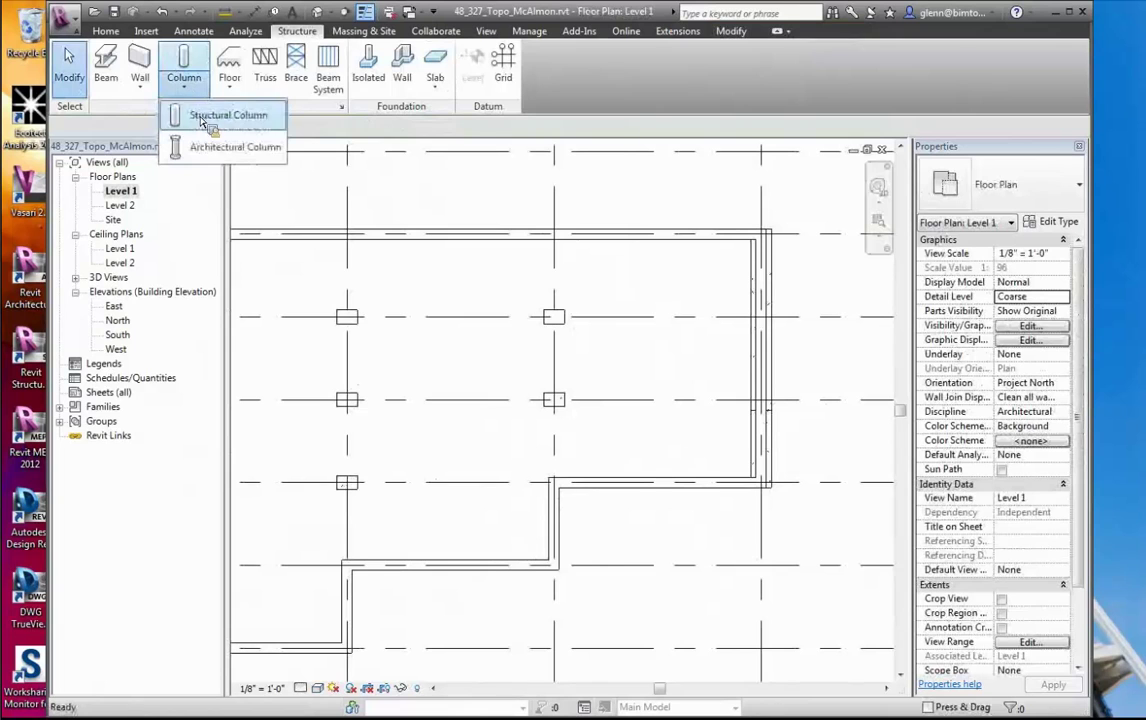
left_click(370, 80)
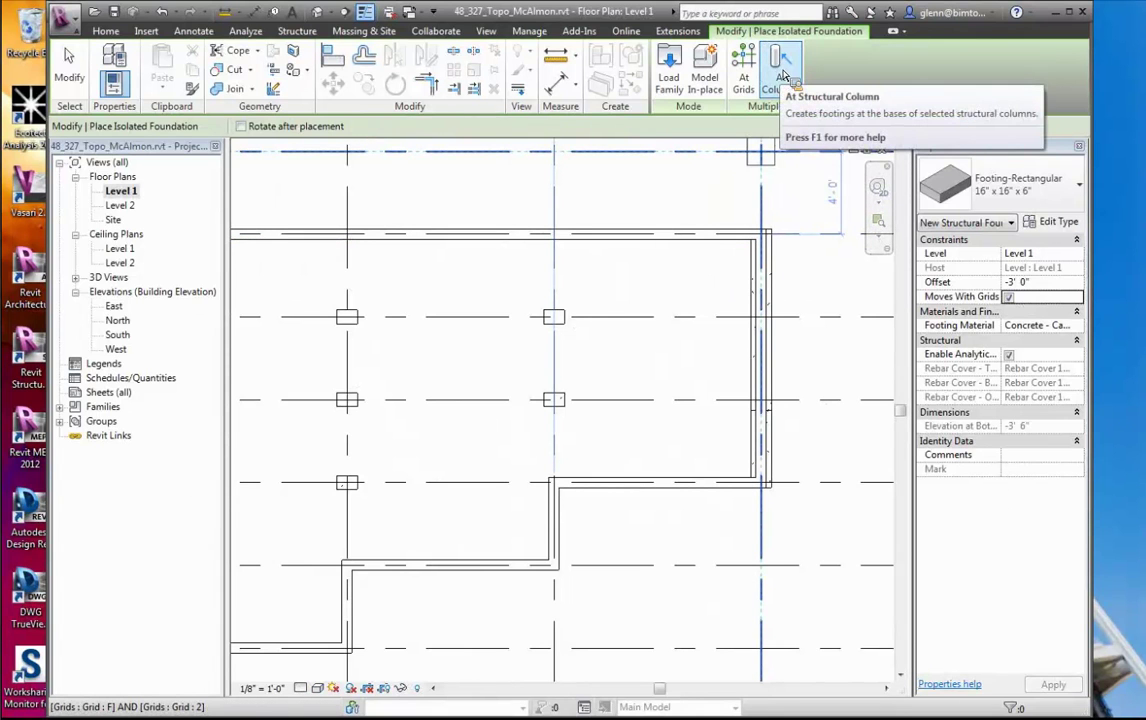
left_click(558, 325)
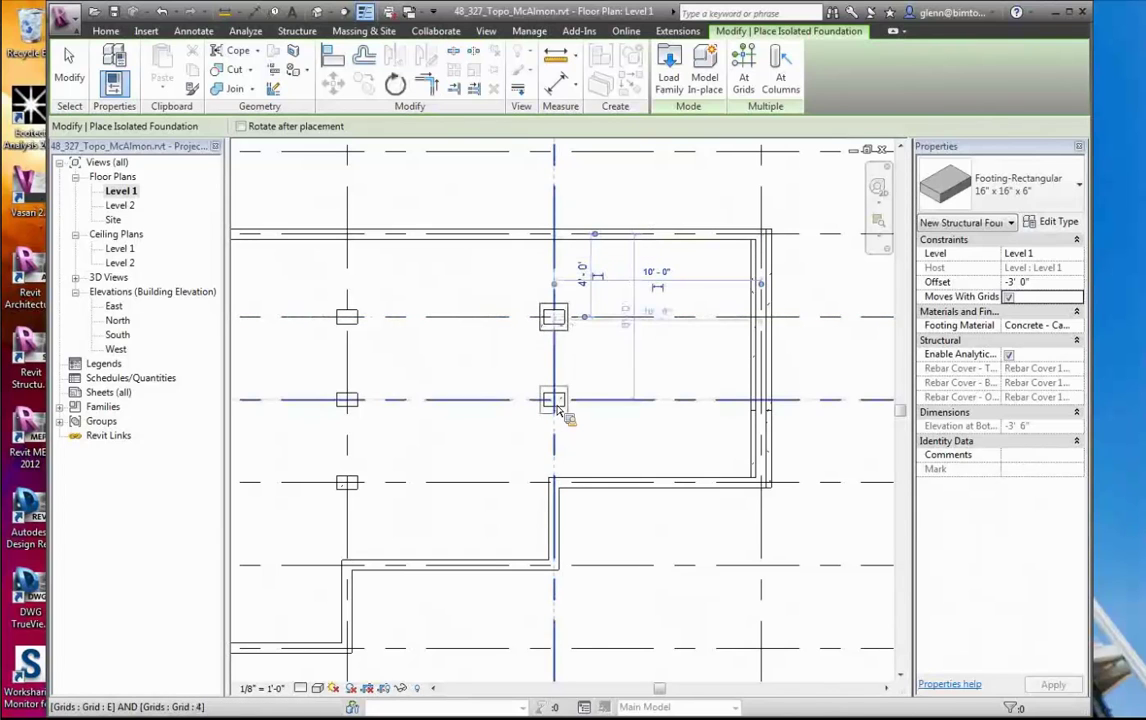
left_click(558, 404)
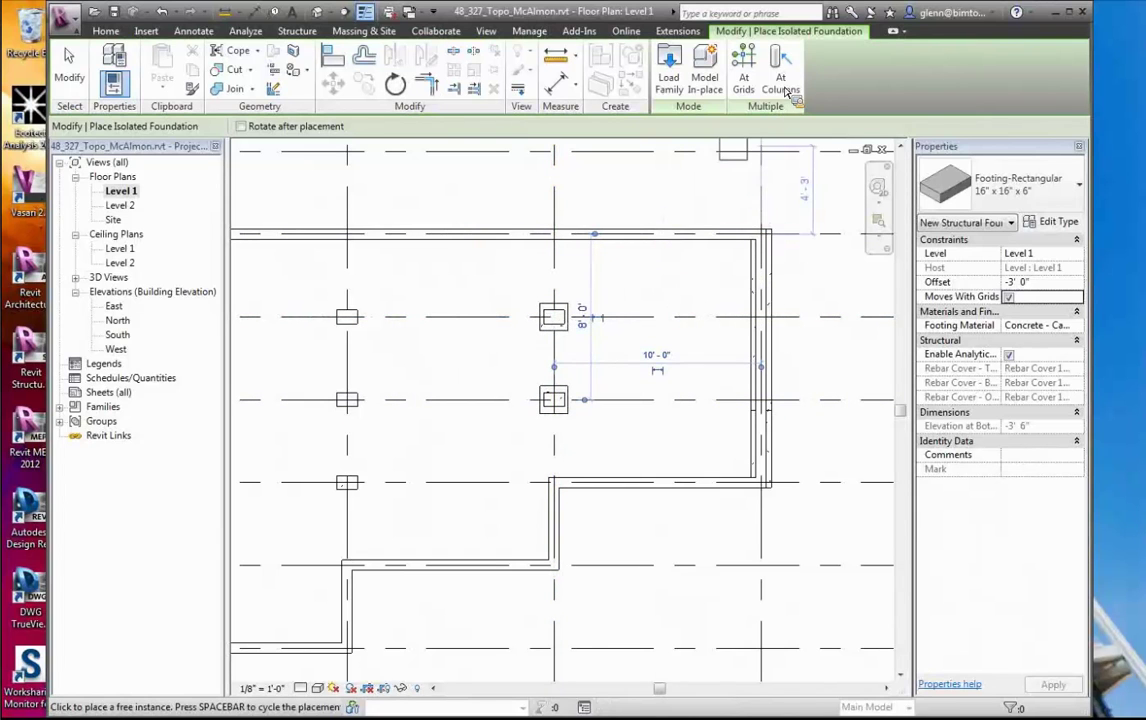
Place matching isolated footings at the structural columns D-3, D-4 and D-5 together using the At Columns option
left_click(783, 86)
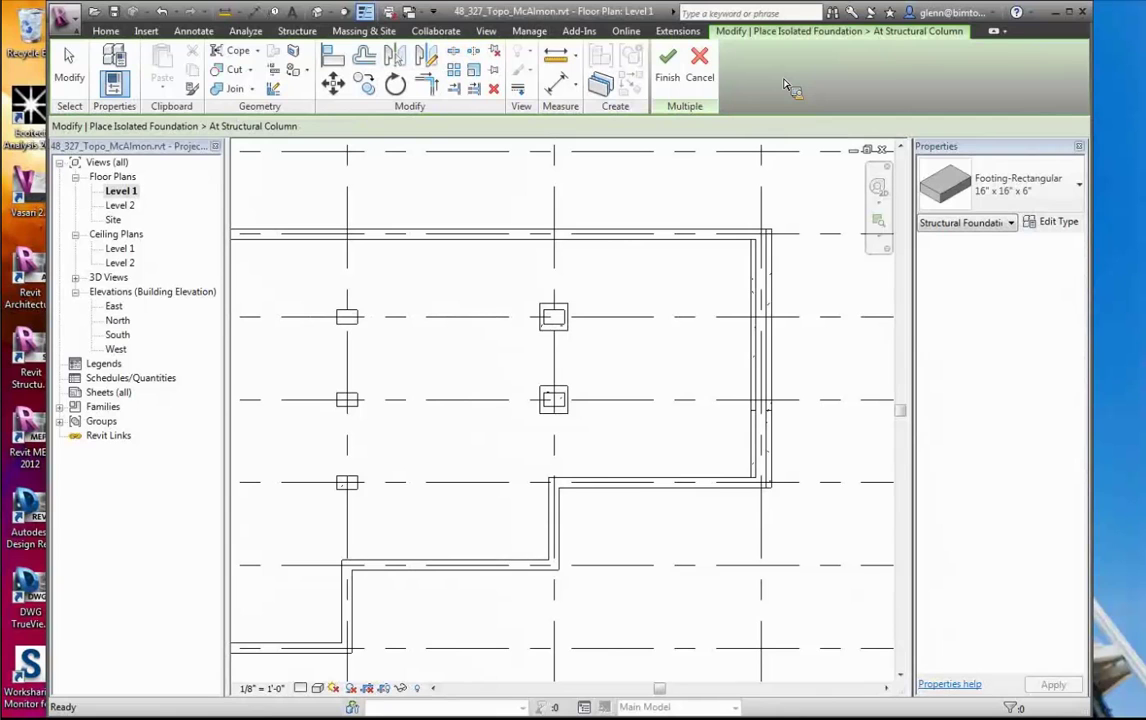
left_click(364, 332)
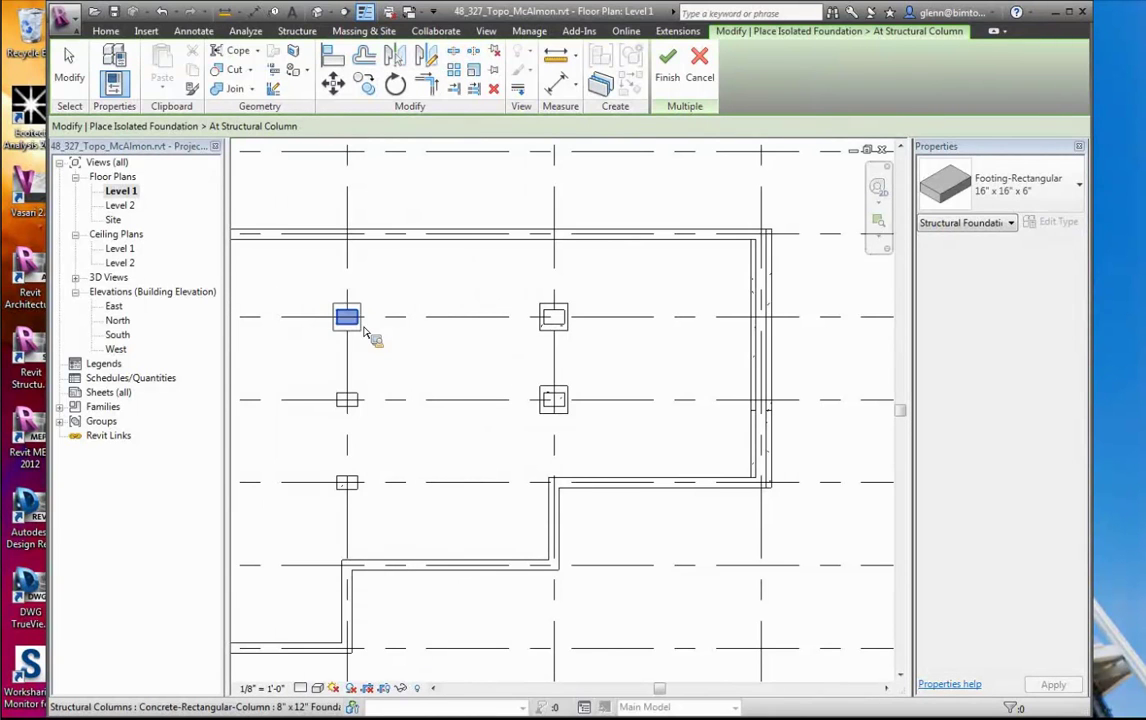
left_click(360, 408)
left_click(360, 493)
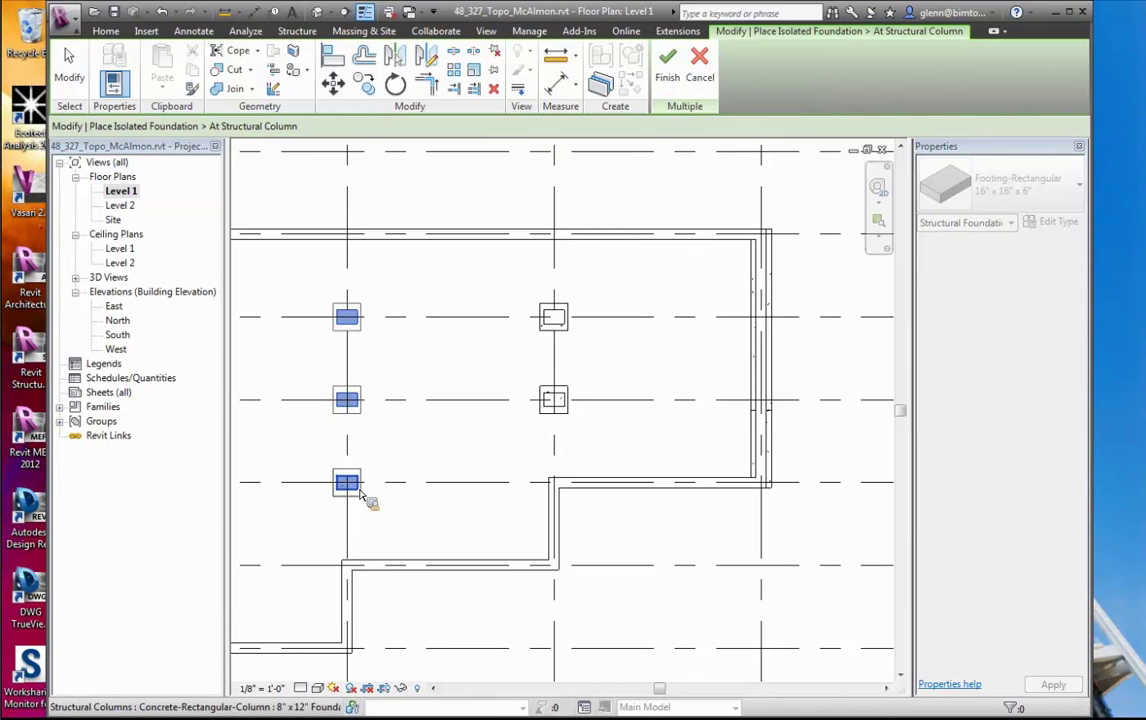
left_click(676, 75)
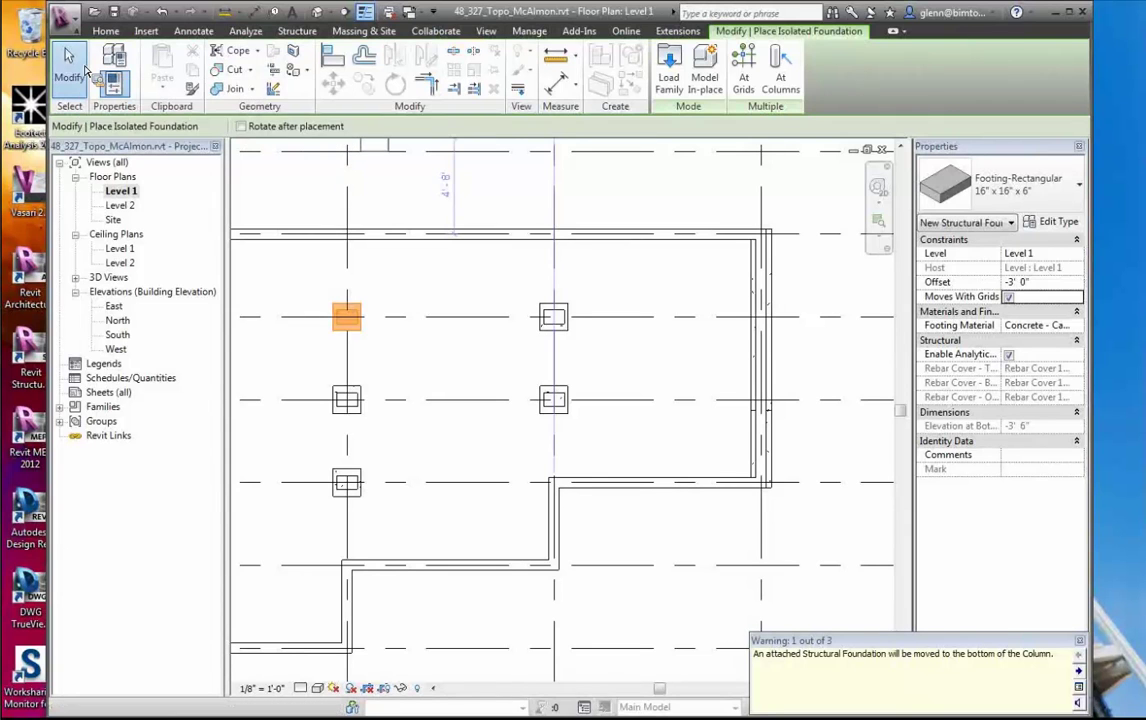
left_click(86, 69)
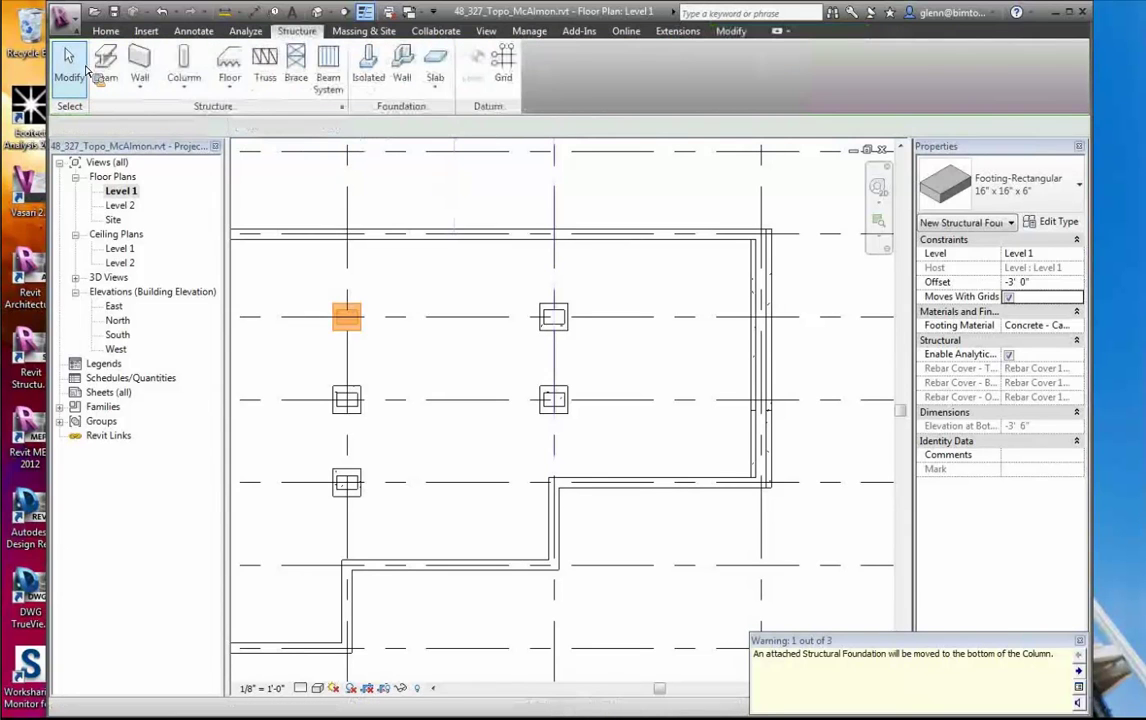
In the 3D view, set the base offset of the foundation post at D-3 to -1' 0", letting its attached footing follow
left_click(326, 15)
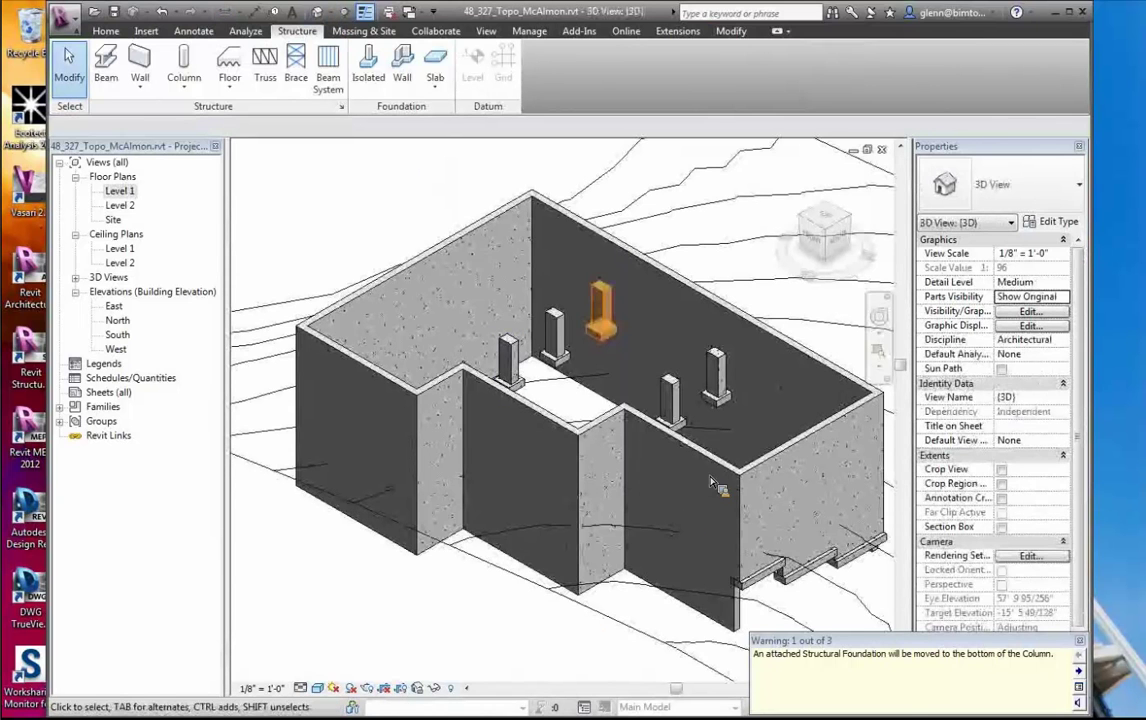
left_click(723, 406)
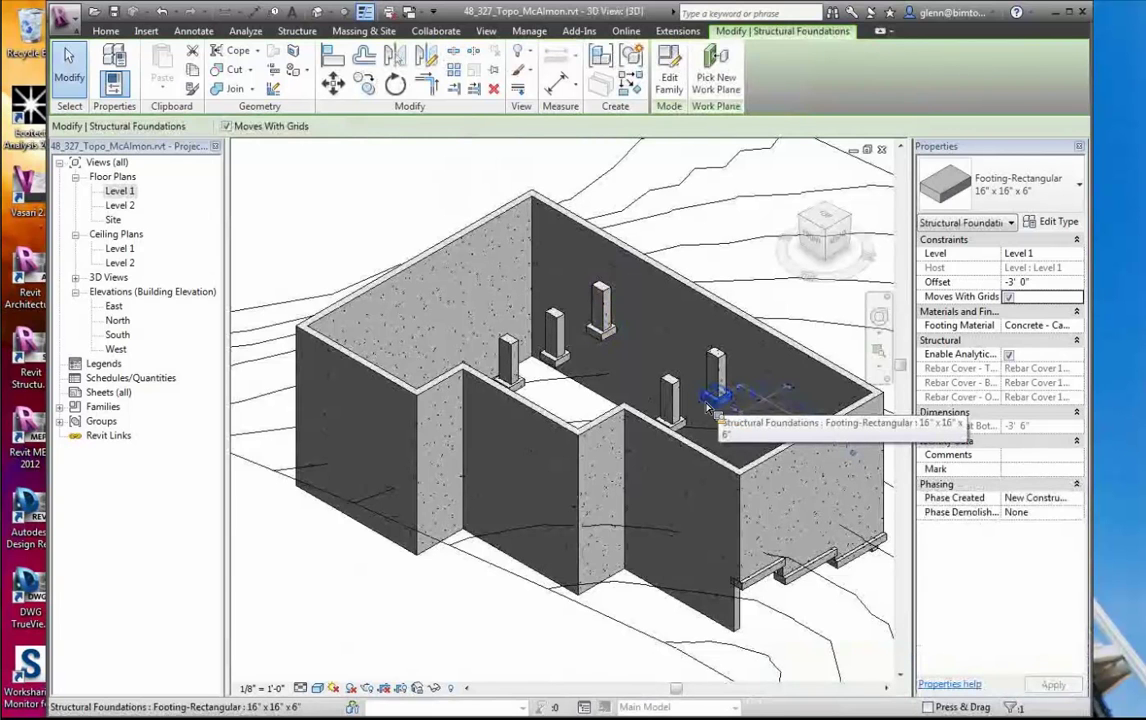
left_click(565, 369)
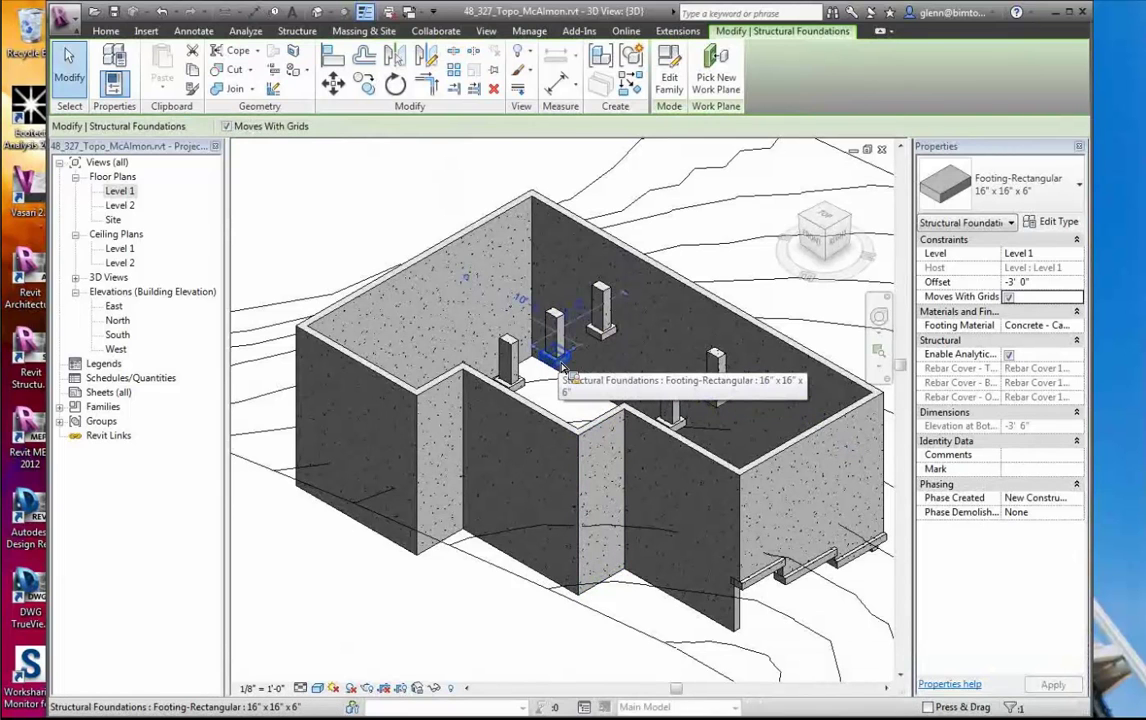
left_click(607, 312)
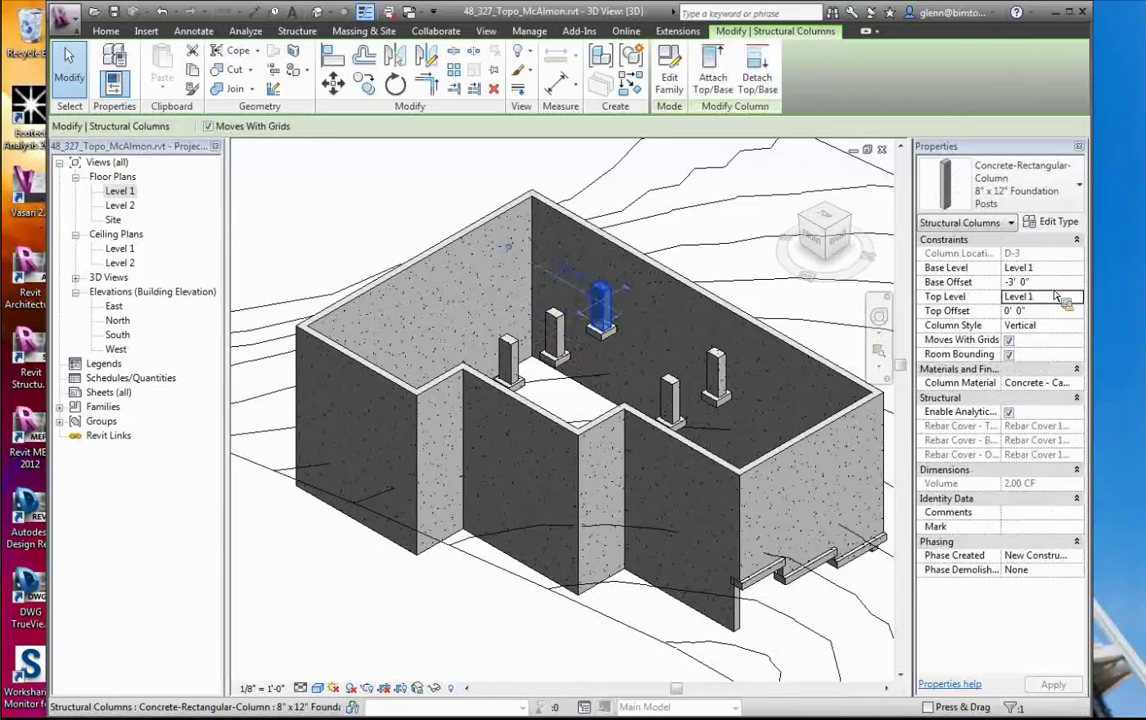
left_click(1054, 288)
type("-1")
key("Return")
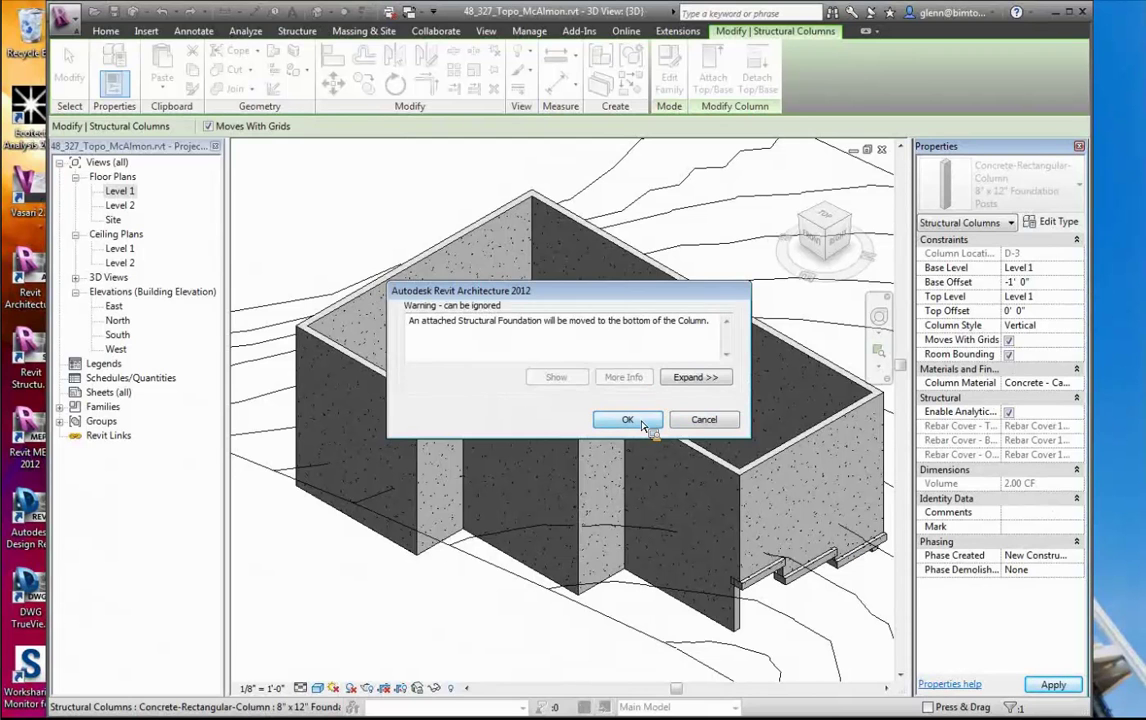
left_click(627, 420)
left_click(703, 272)
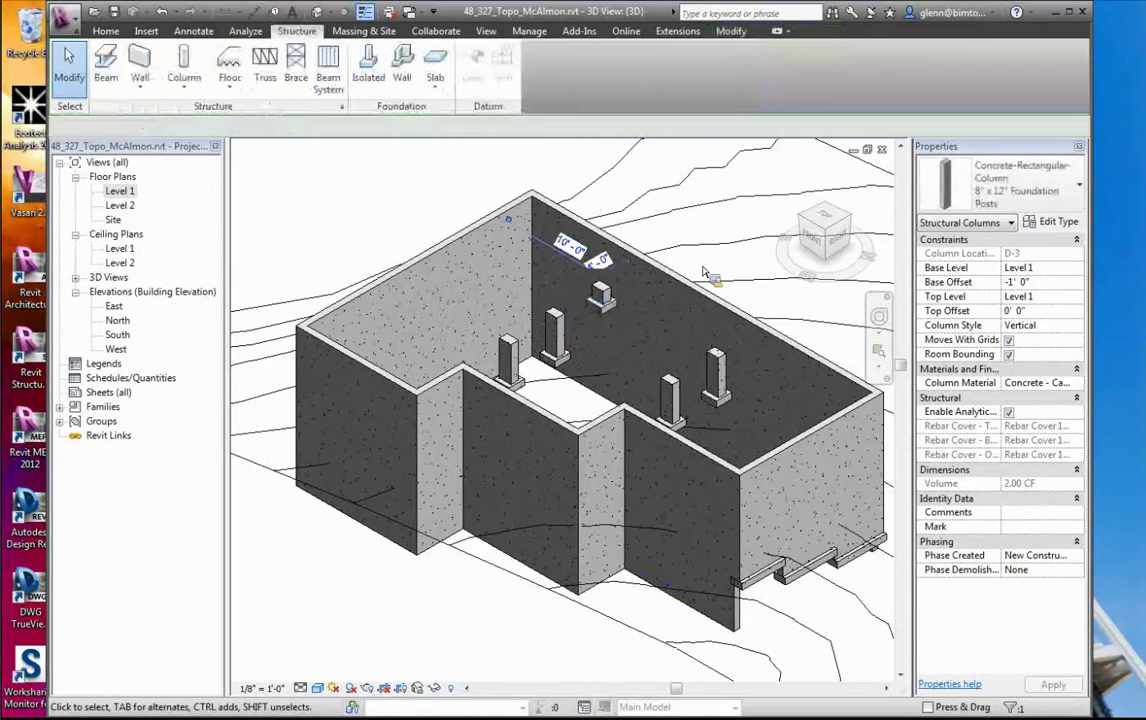
Try to raise the footing under the post at D-4 by setting the footing's own offset to -2' 0"
left_click(552, 352)
left_click(1051, 287)
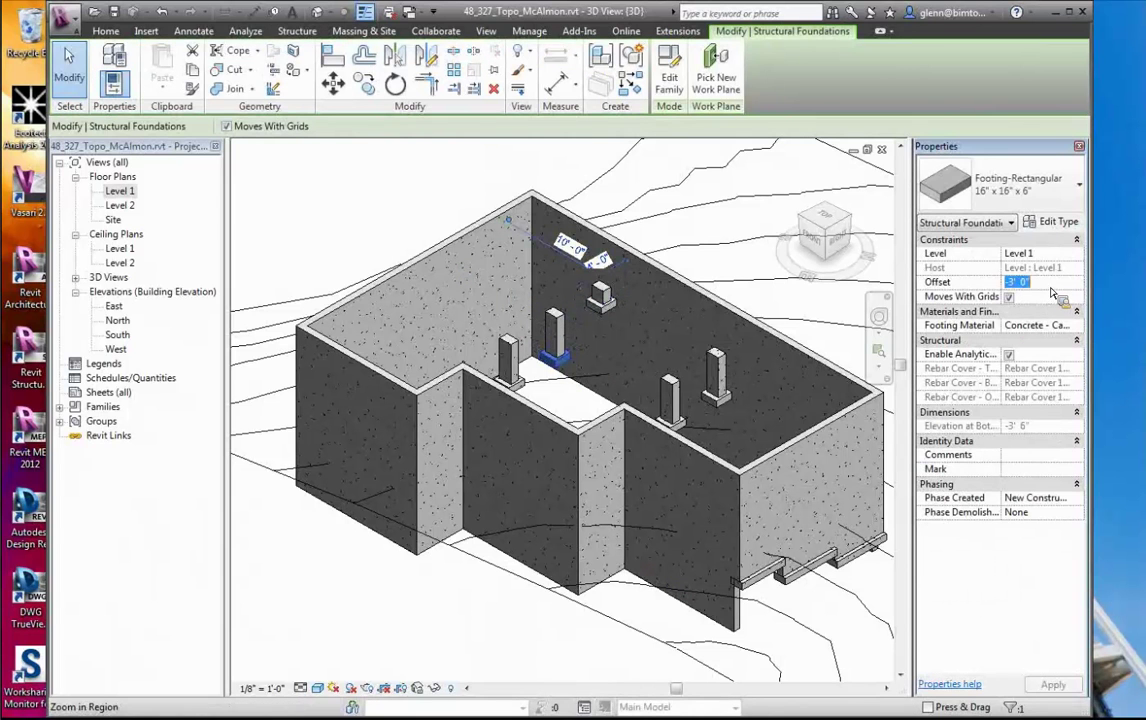
type("-2")
left_click(1053, 686)
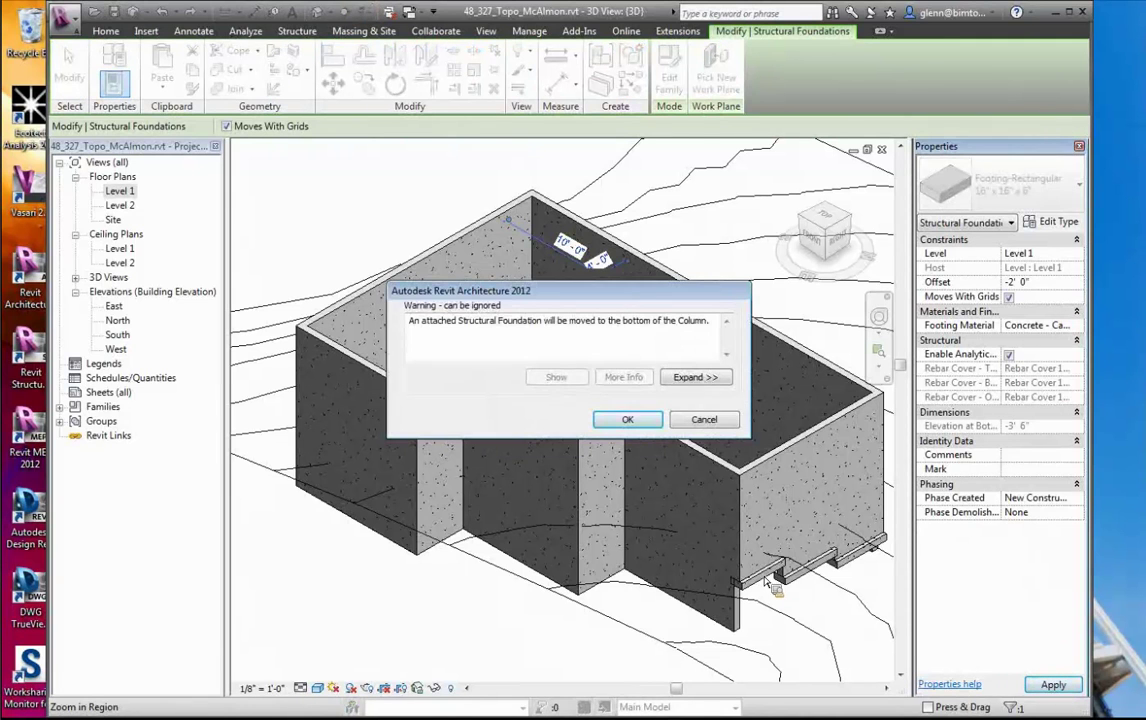
left_click(639, 425)
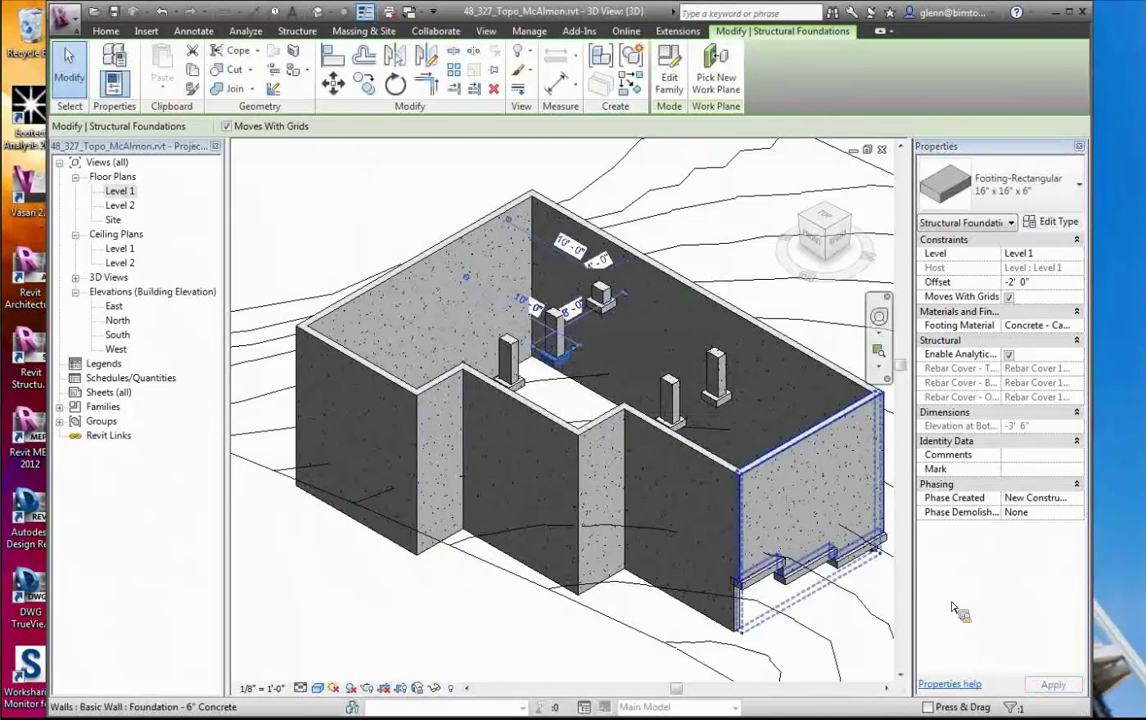
left_click(451, 642)
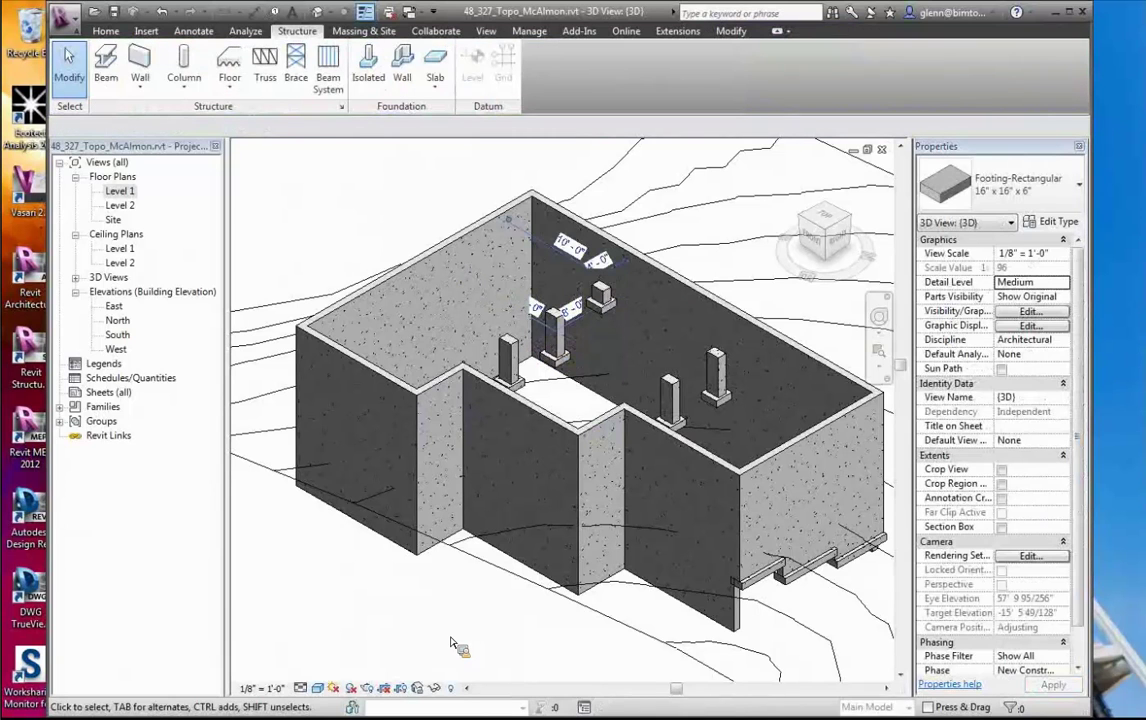
Set the base offset of the foundation post at D-4 to -2' 0" so its attached footing moves with it
left_click(558, 322)
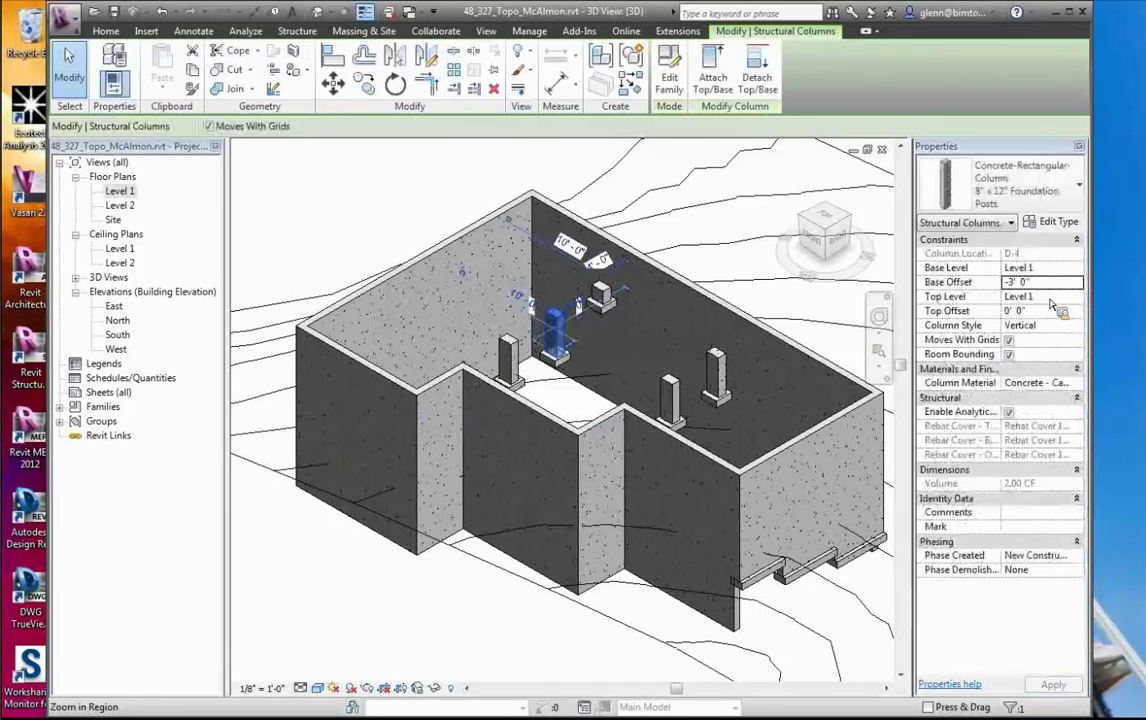
left_click(1056, 284)
type("-2")
key("Return")
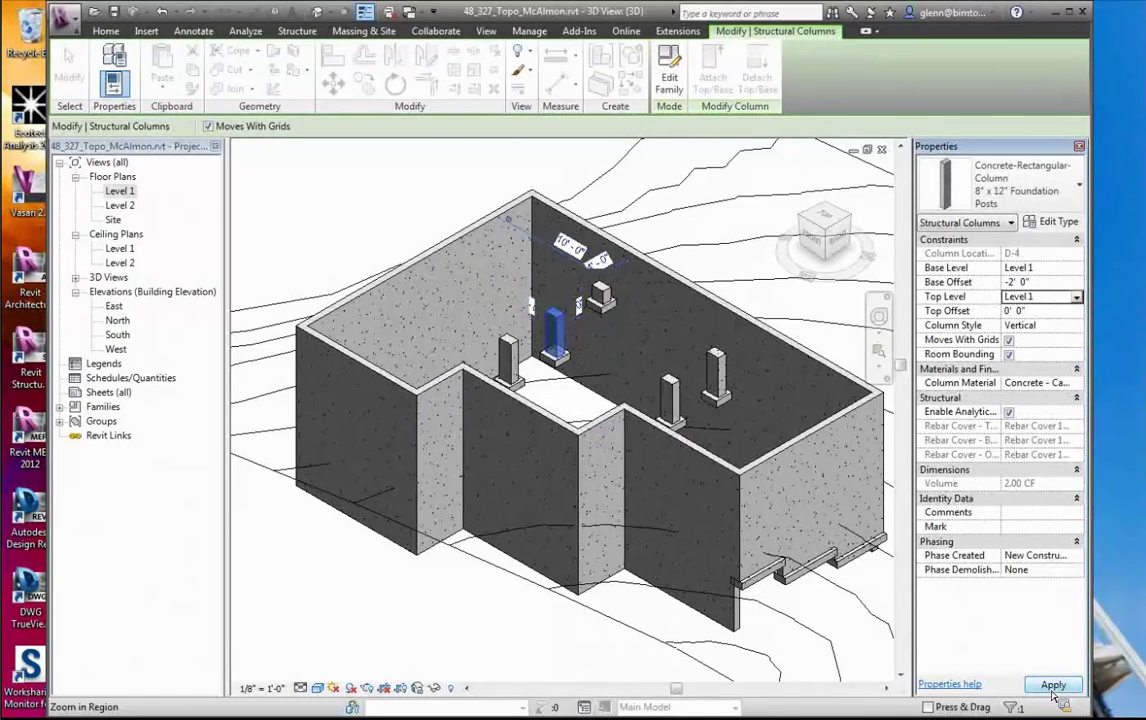
left_click(1052, 686)
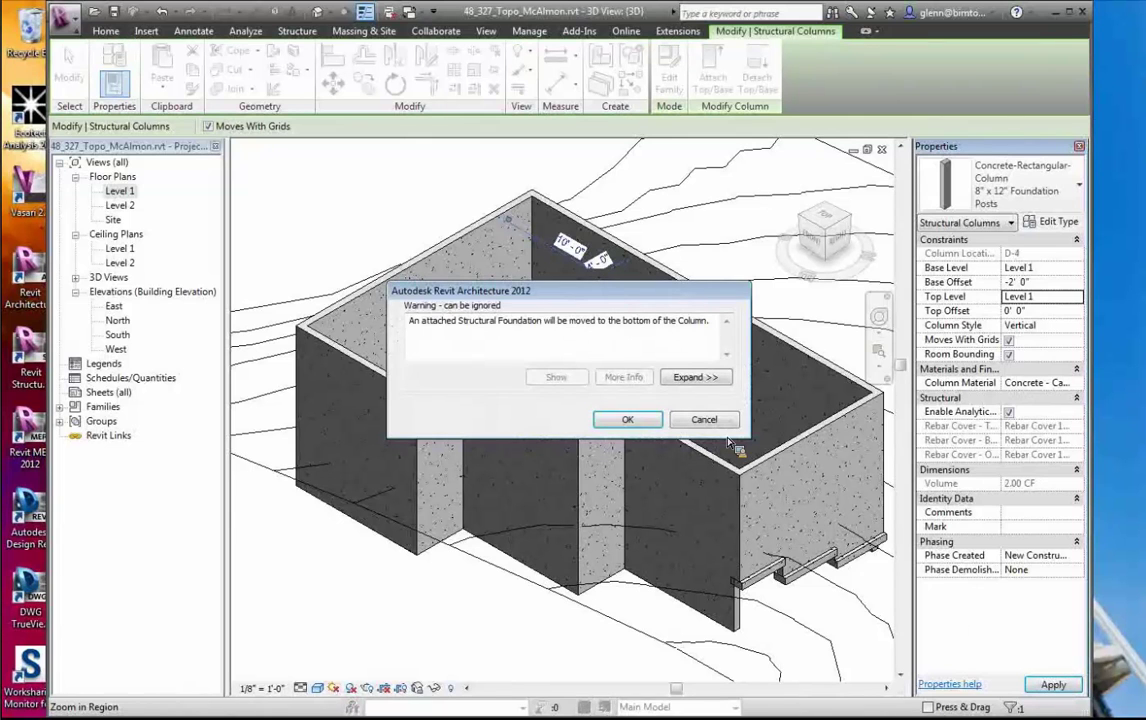
left_click(628, 420)
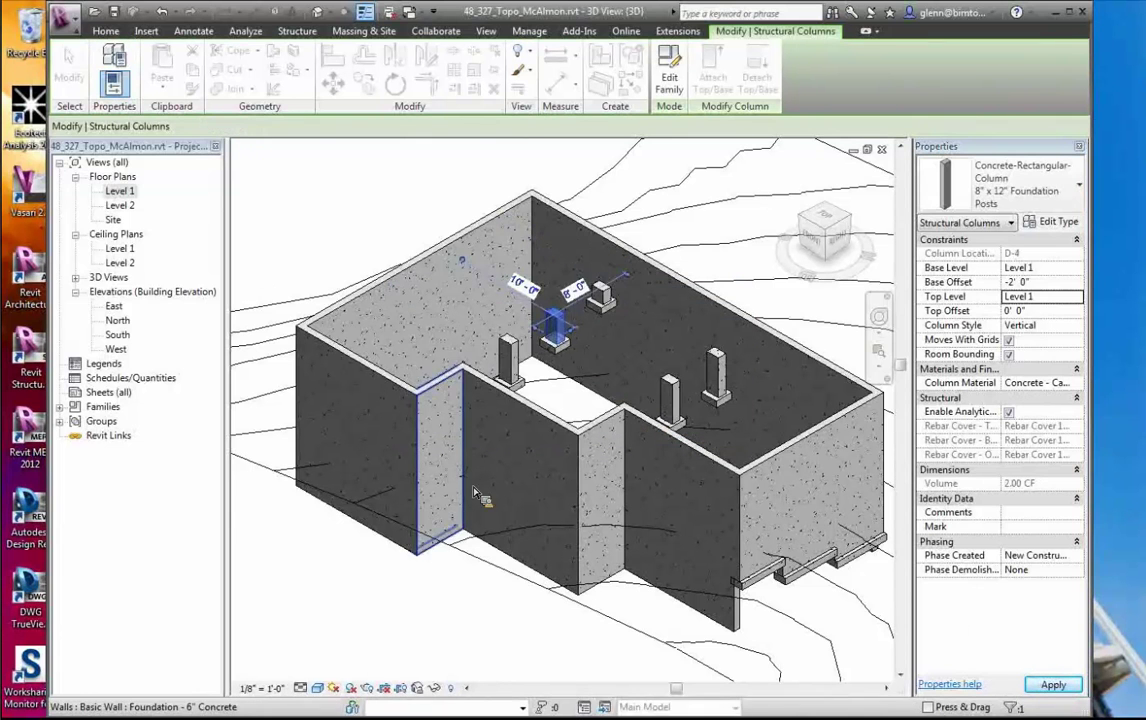
left_click(380, 540)
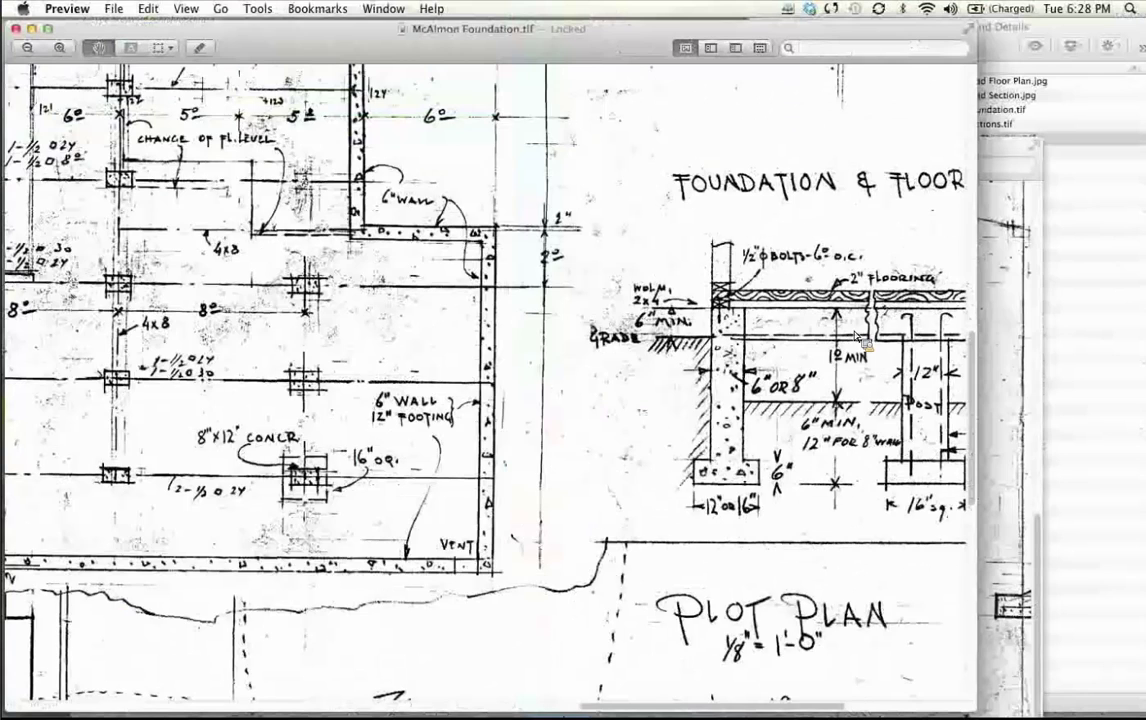
Examine the foundation and floor beam detail and the post layout in McAlmon Foundation.tif, returning to the Revit model
scroll(790, 370, "right", 5)
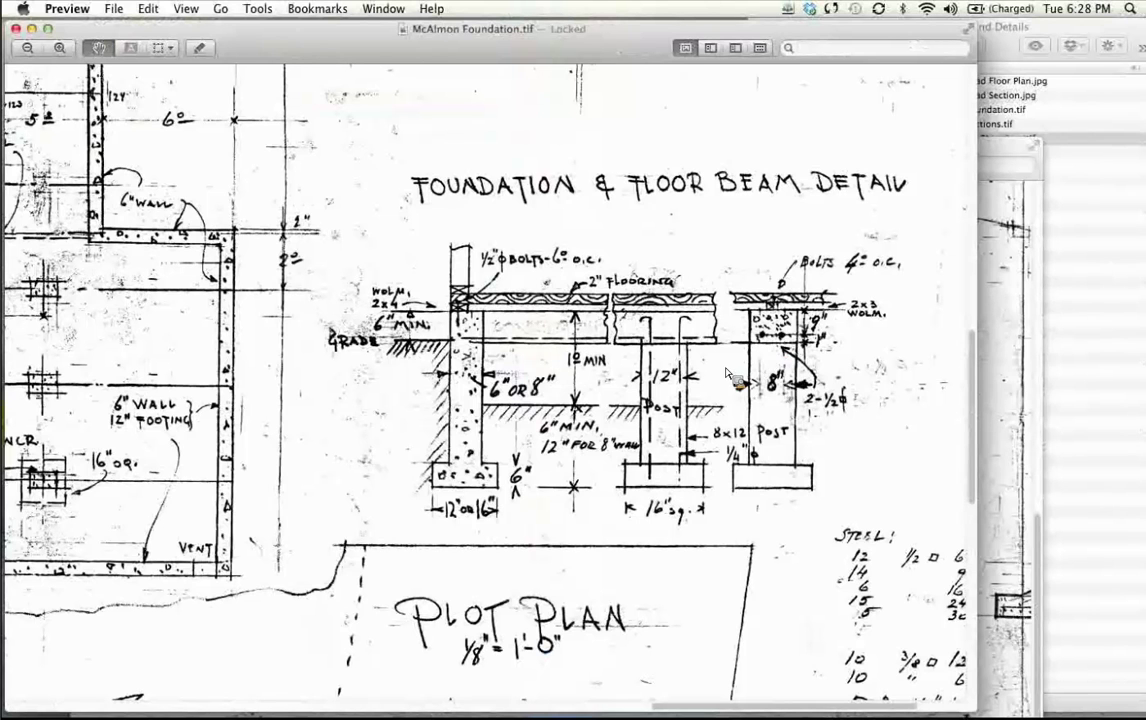
scroll(590, 436, "left", 1)
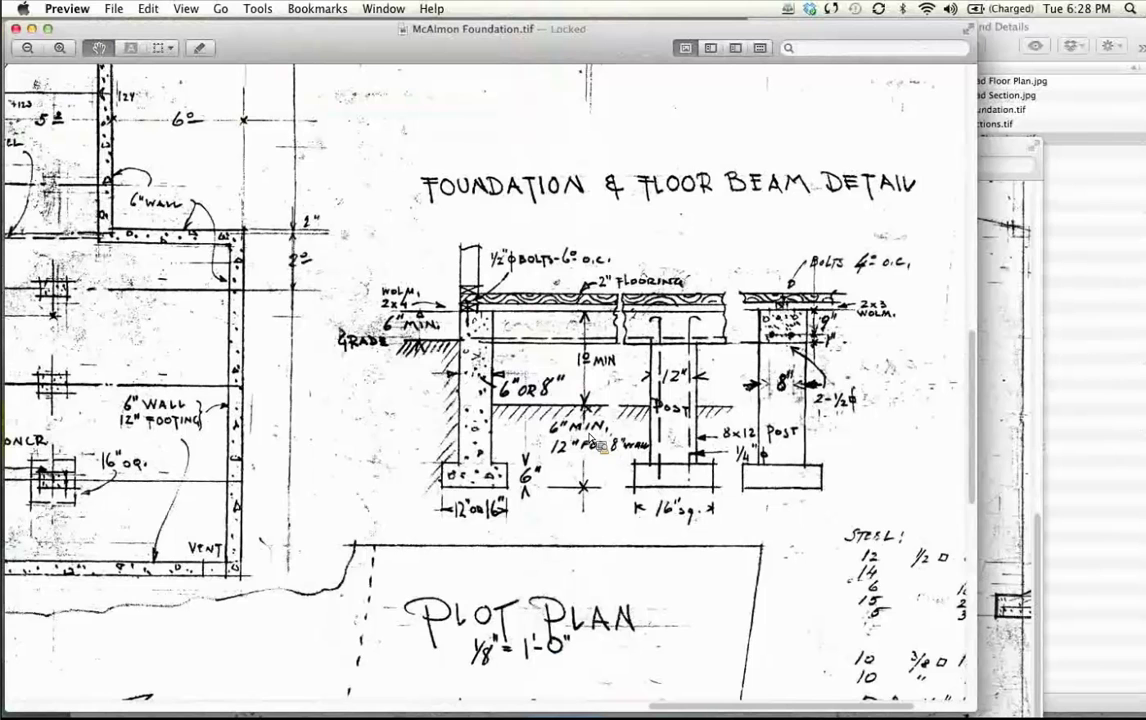
scroll(530, 400, "left", 10)
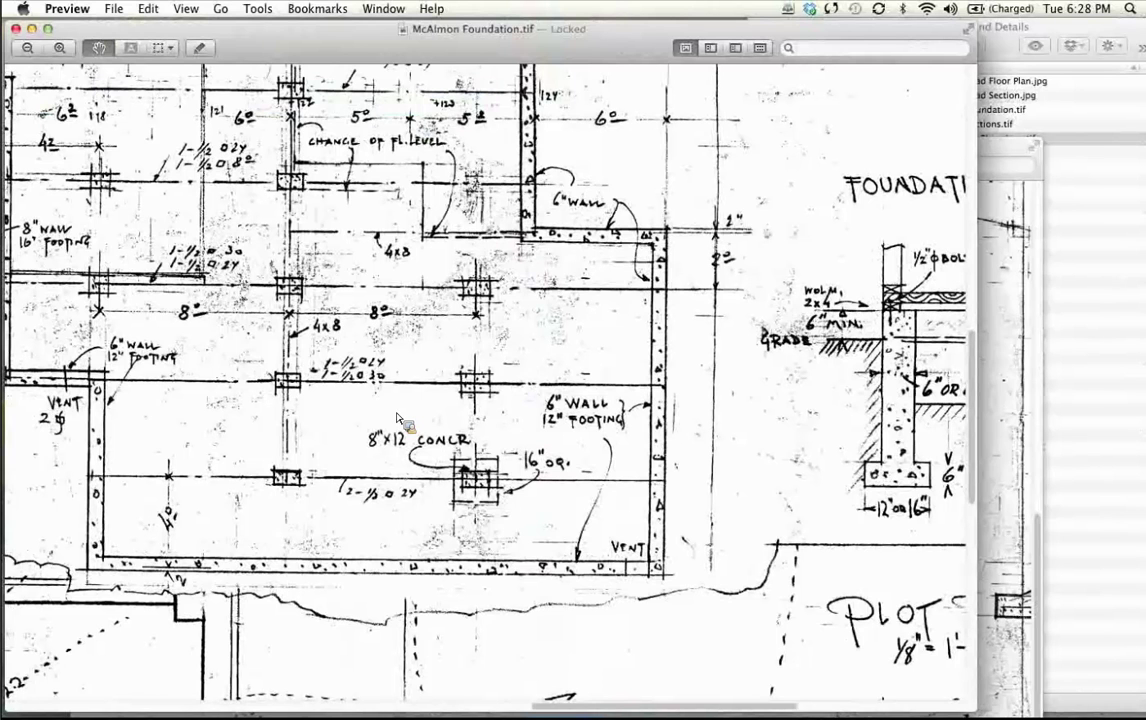
key("ctrl+Left")
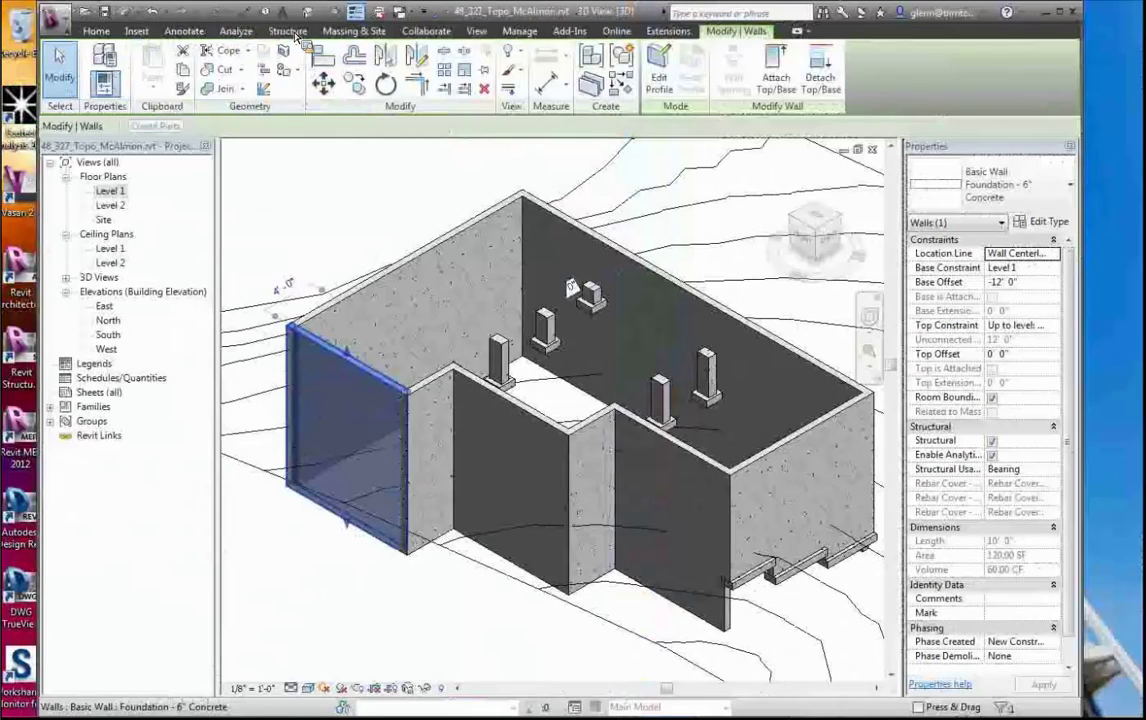
Start the Beam tool and load Concrete-Rectangular Beam.rfa from the Structural > Framing > Concrete folder of the US Imperial library
left_click(296, 32)
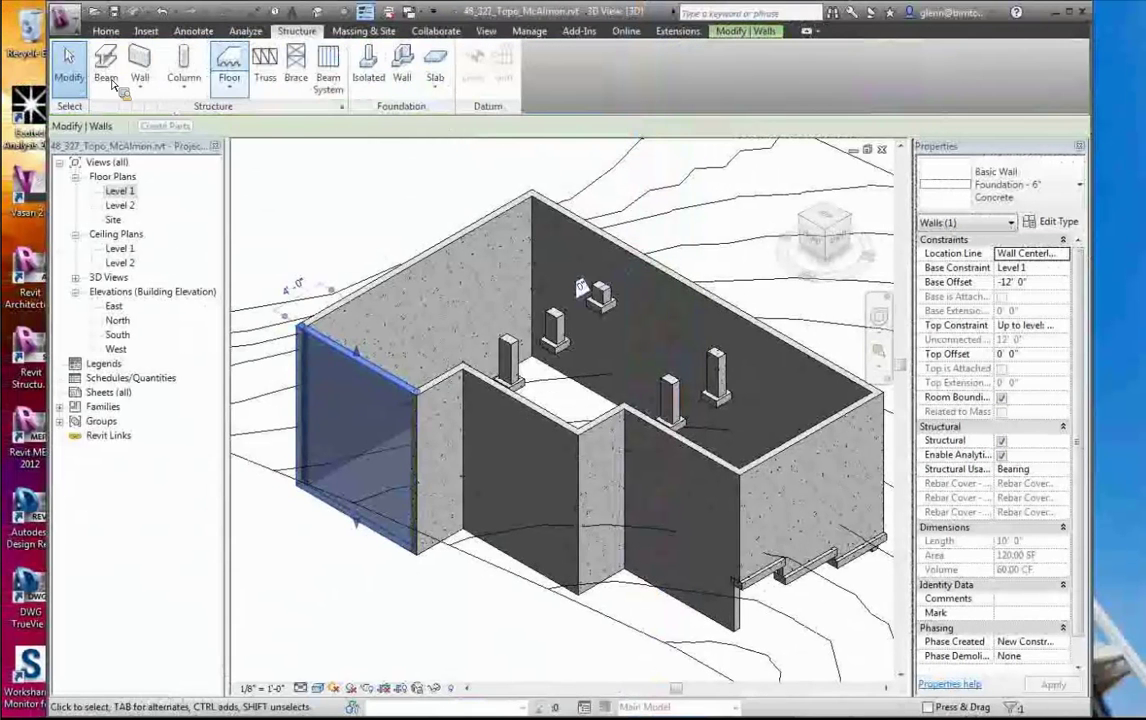
left_click(108, 75)
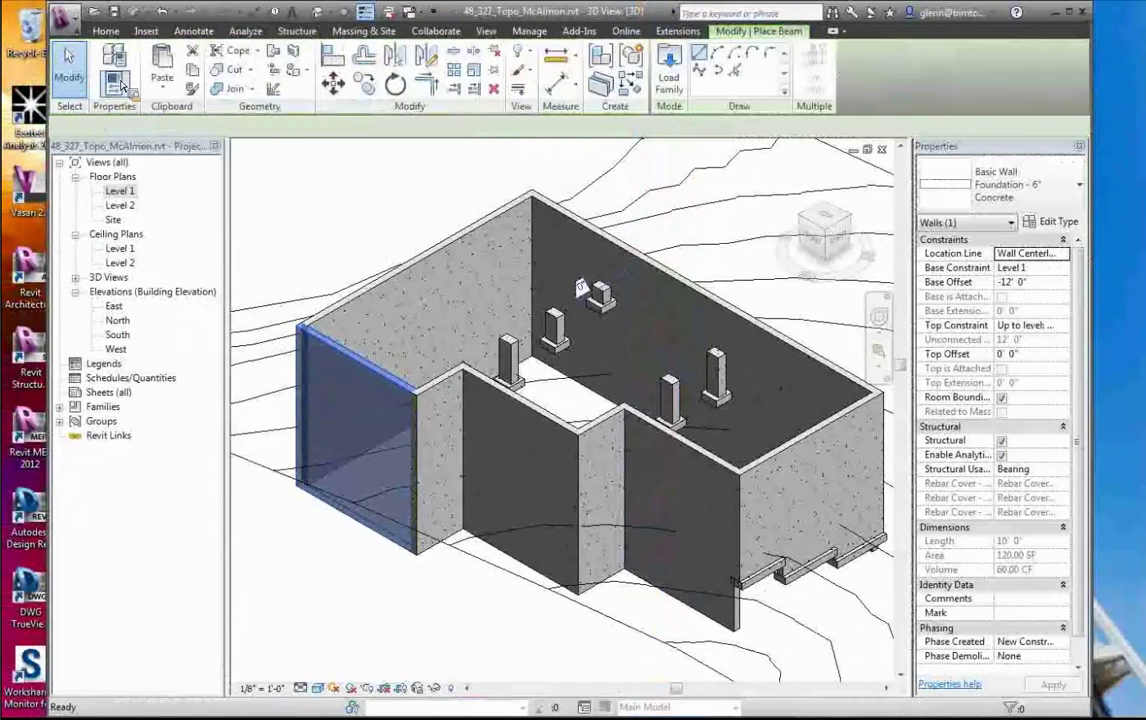
left_click(1077, 195)
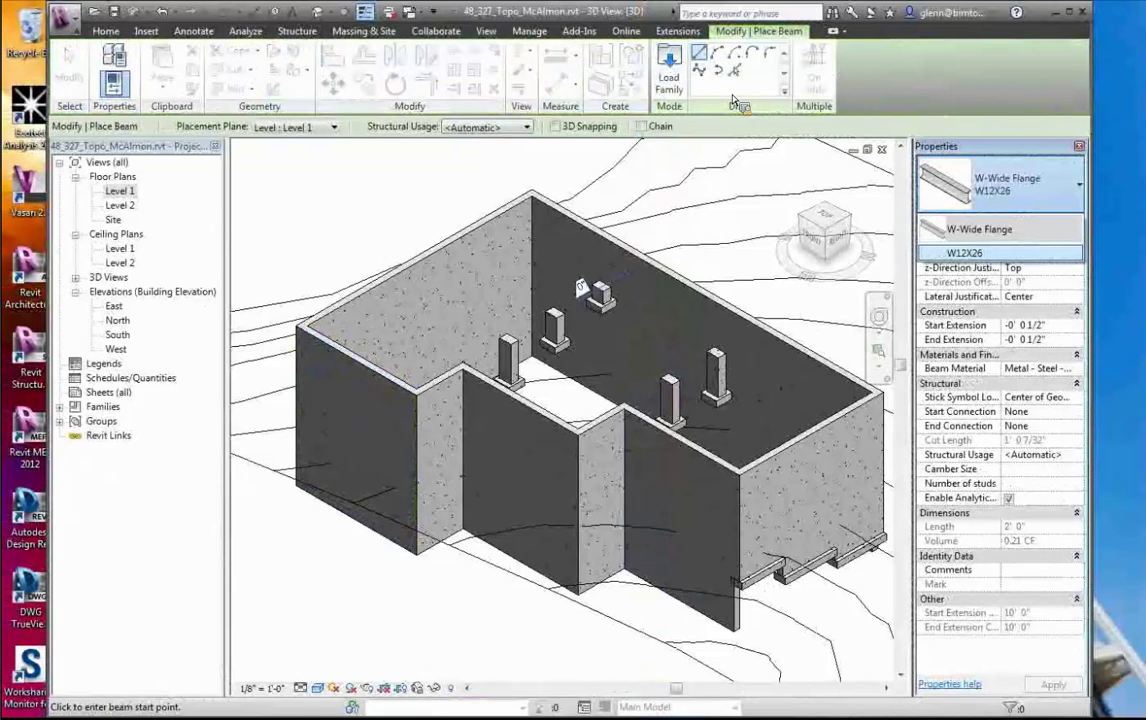
left_click(675, 76)
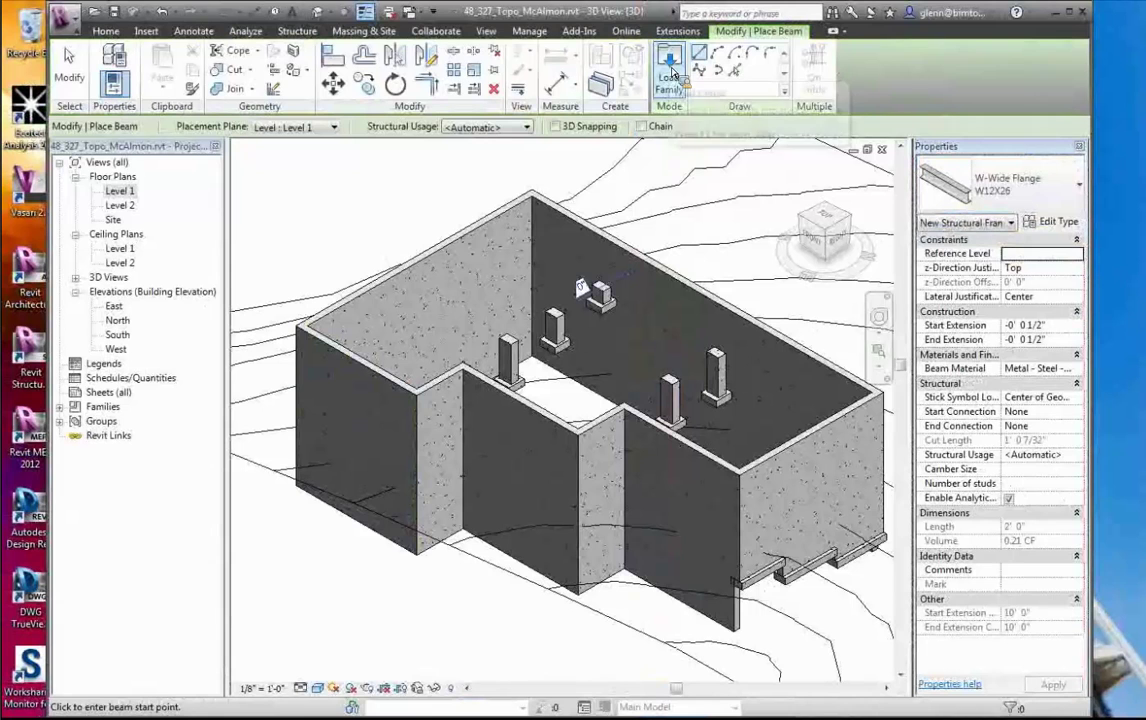
left_click(672, 74)
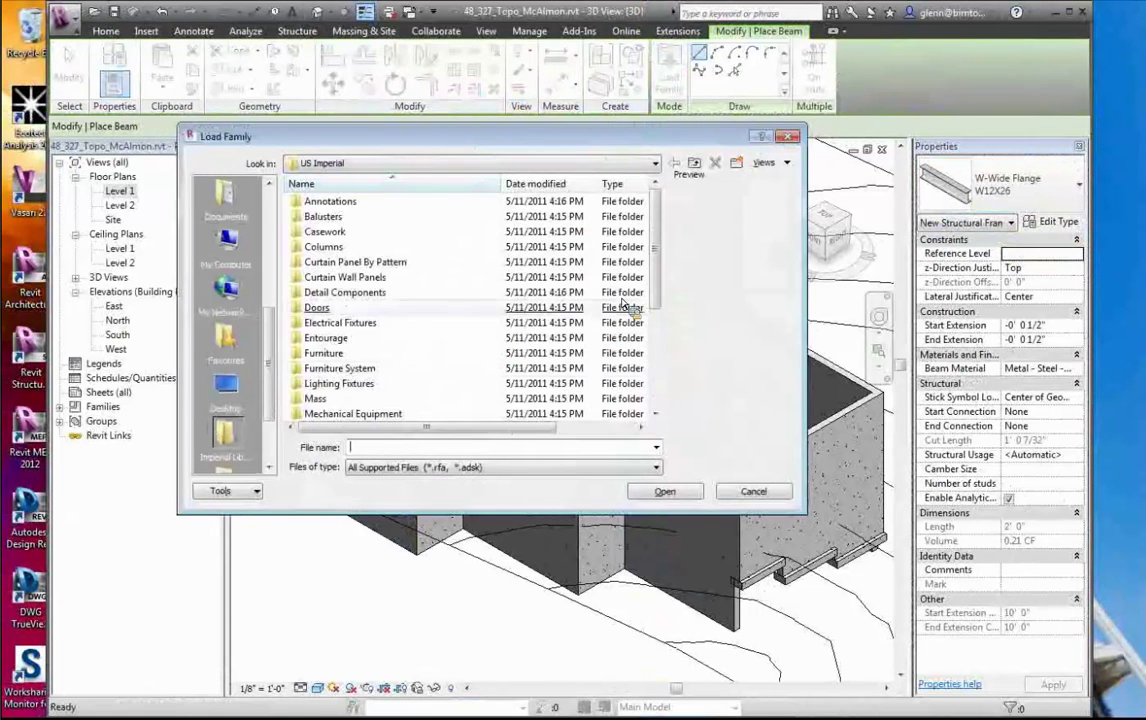
scroll(589, 368, "down", 4)
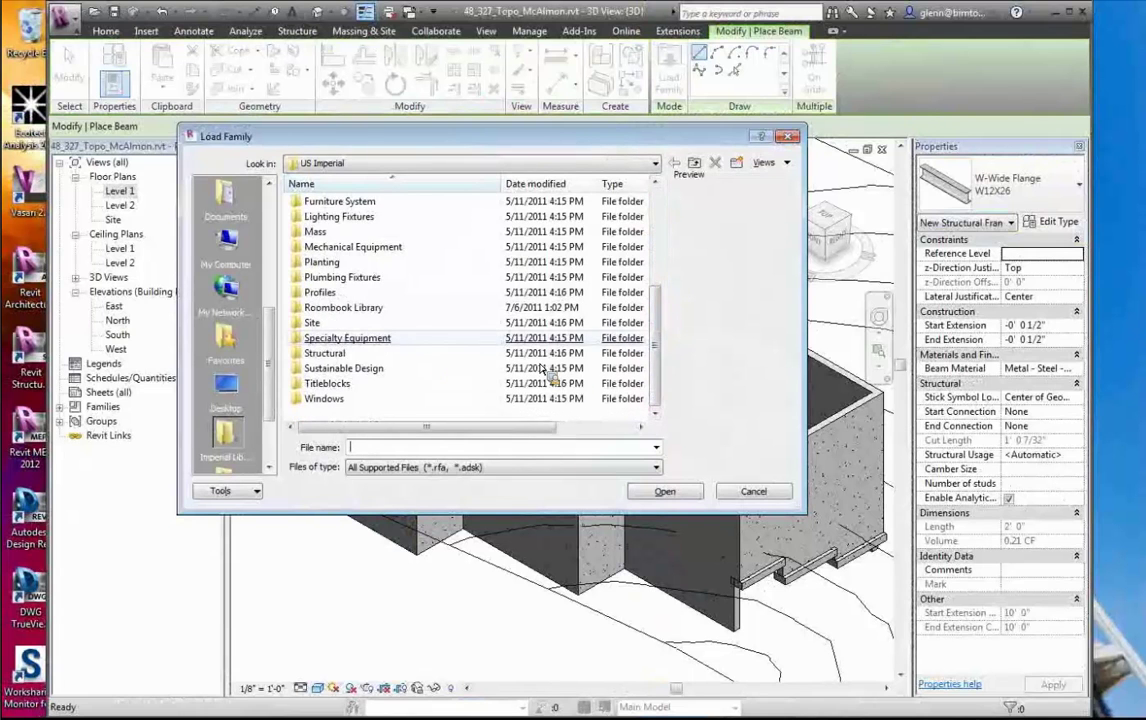
double_click(364, 355)
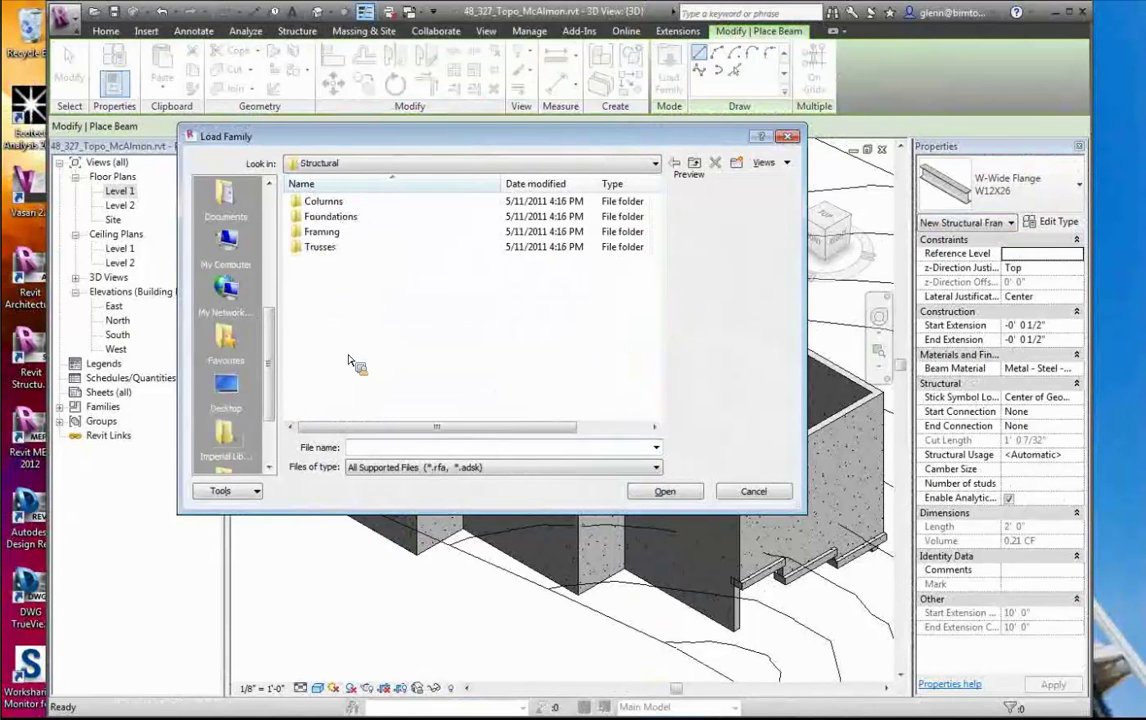
double_click(333, 236)
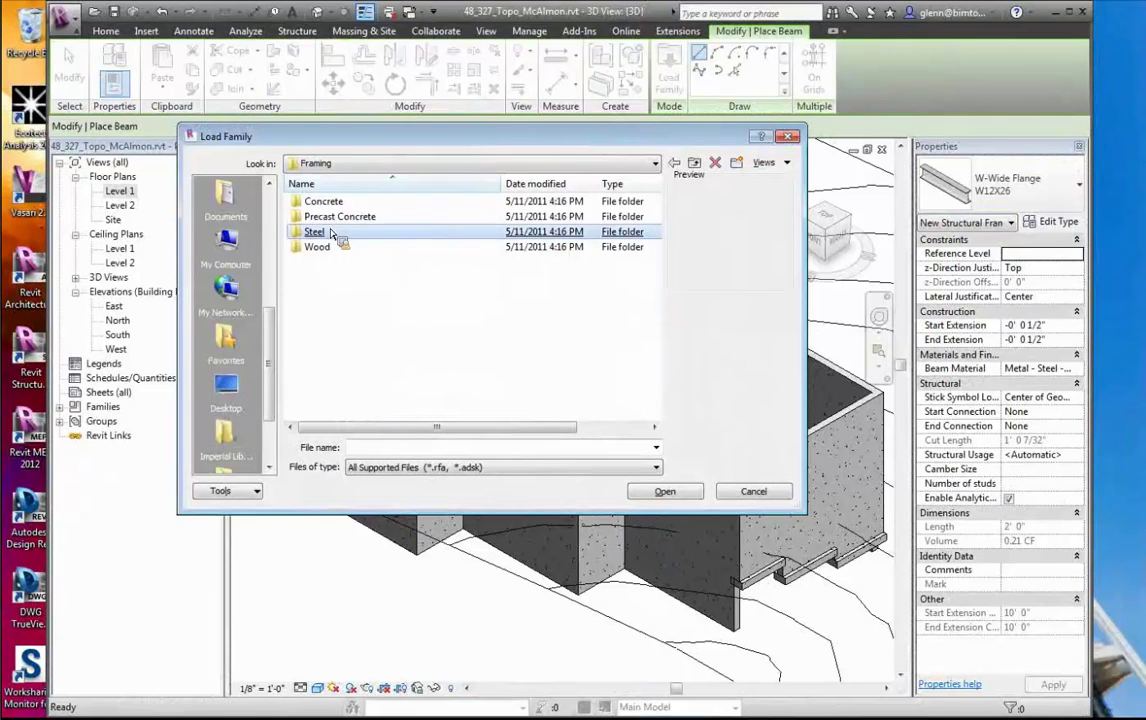
double_click(330, 203)
left_click(331, 205)
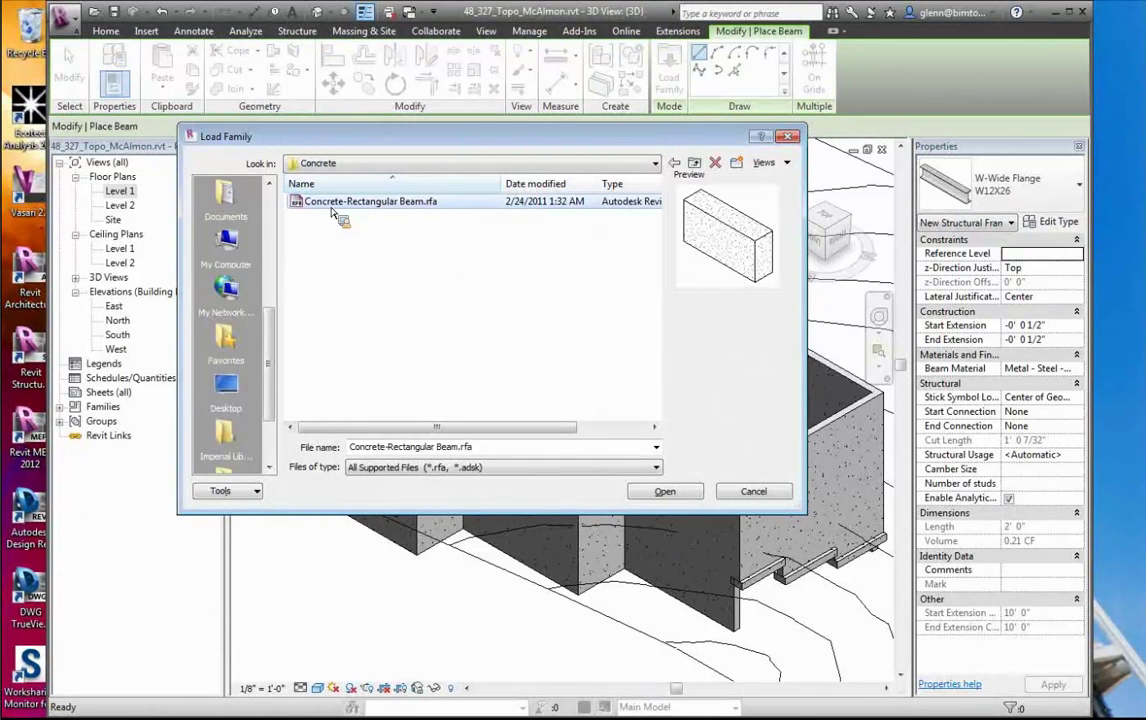
double_click(334, 205)
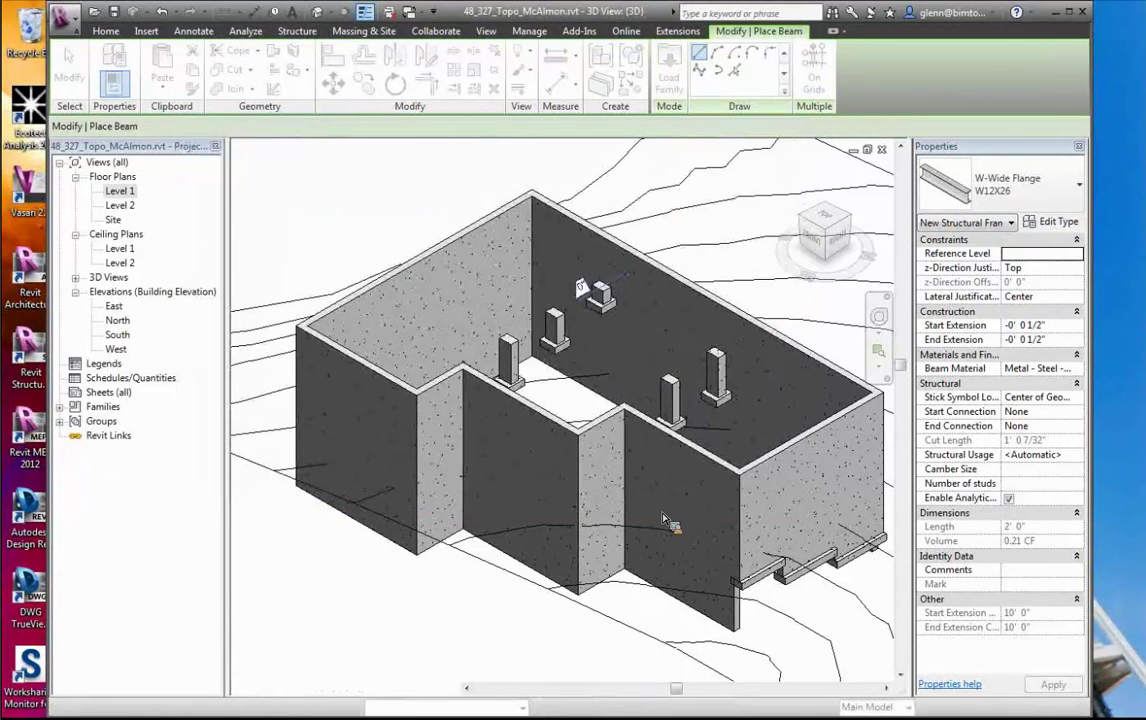
Choose the 16 x 32 Concrete-Rectangular Beam type and duplicate it as a new type named 6" x 8"
left_click(1079, 190)
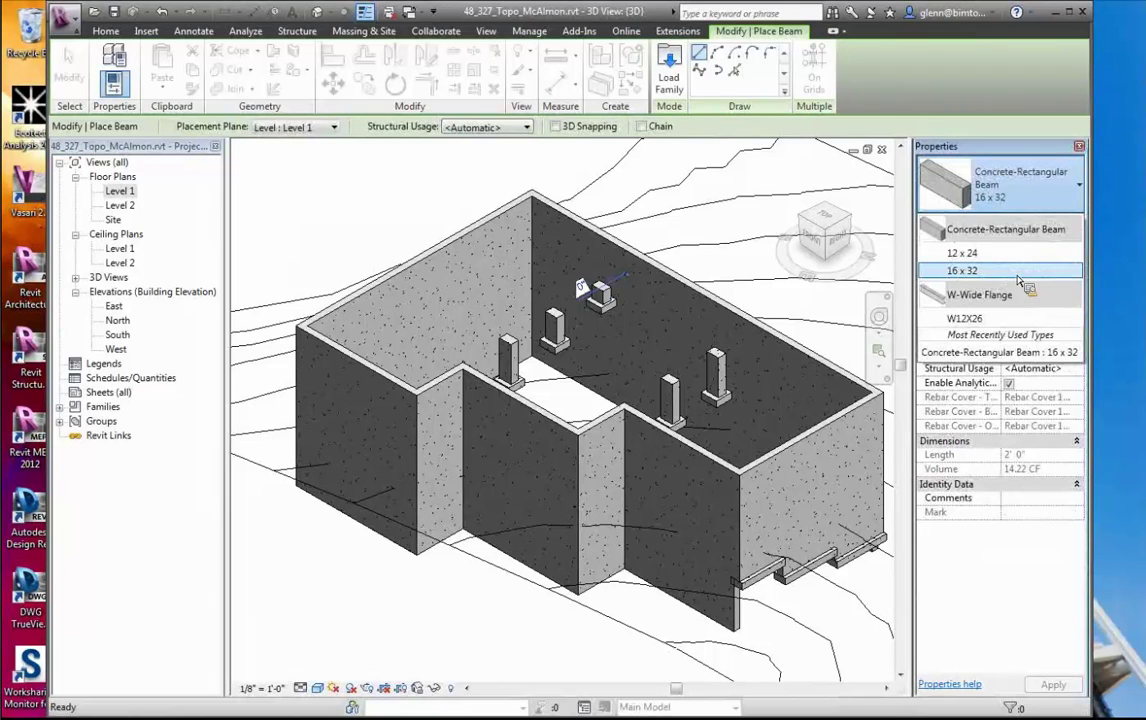
left_click(1033, 180)
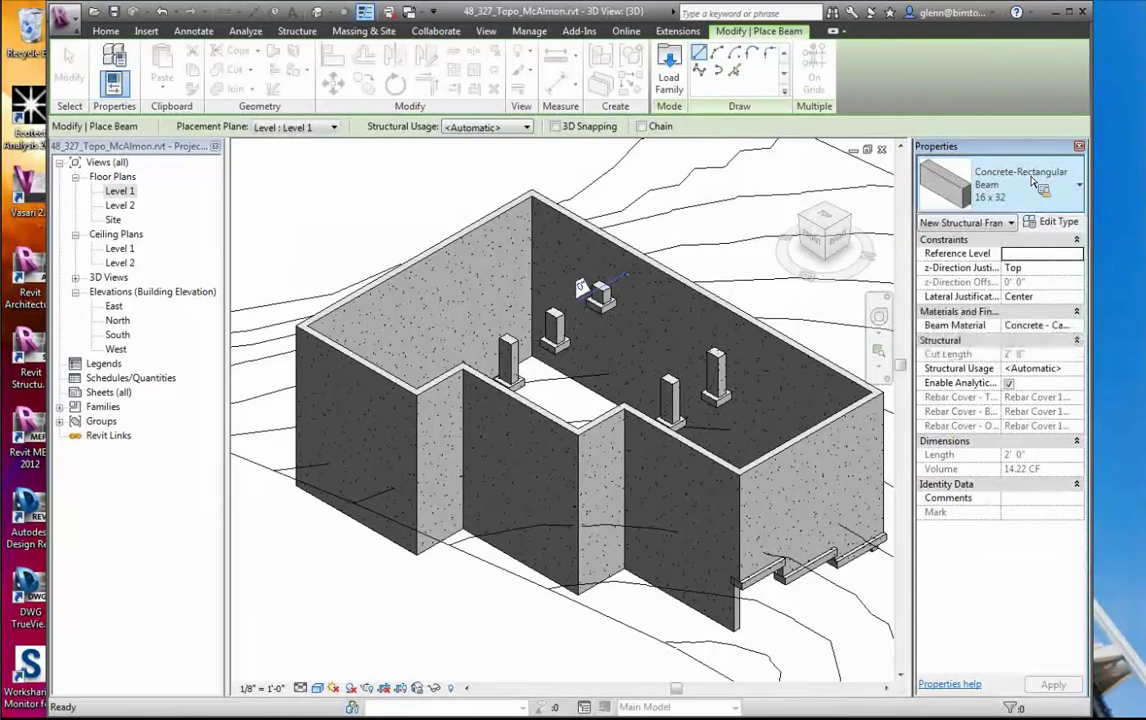
left_click(1057, 222)
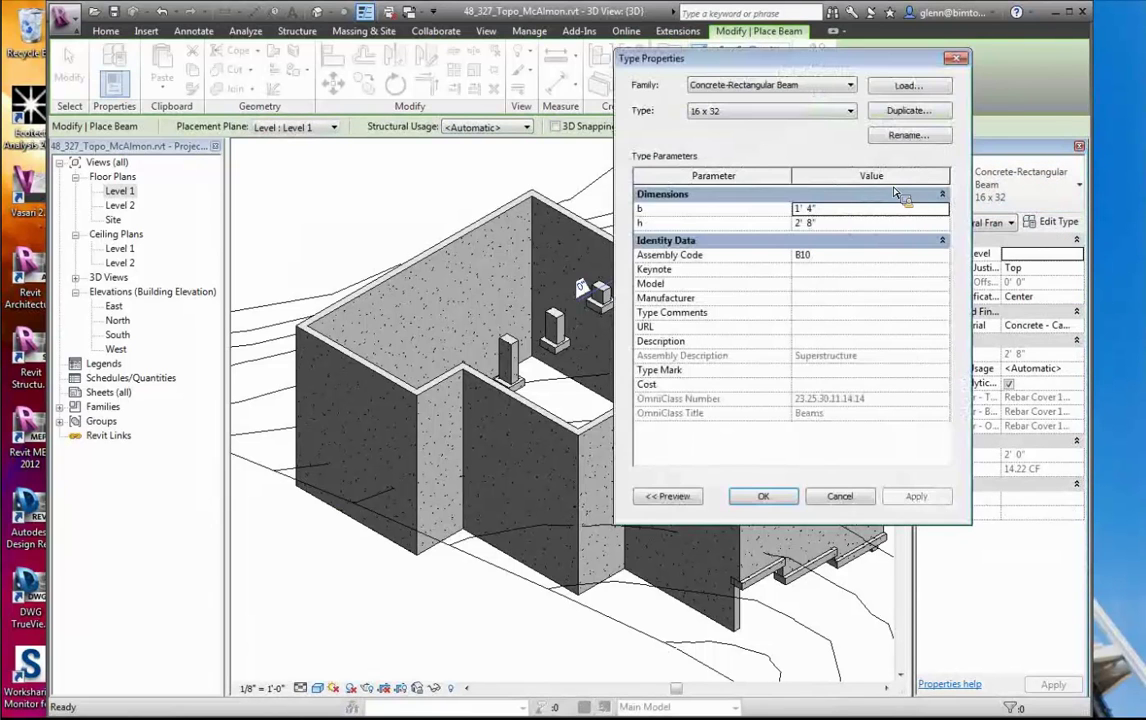
left_click(918, 112)
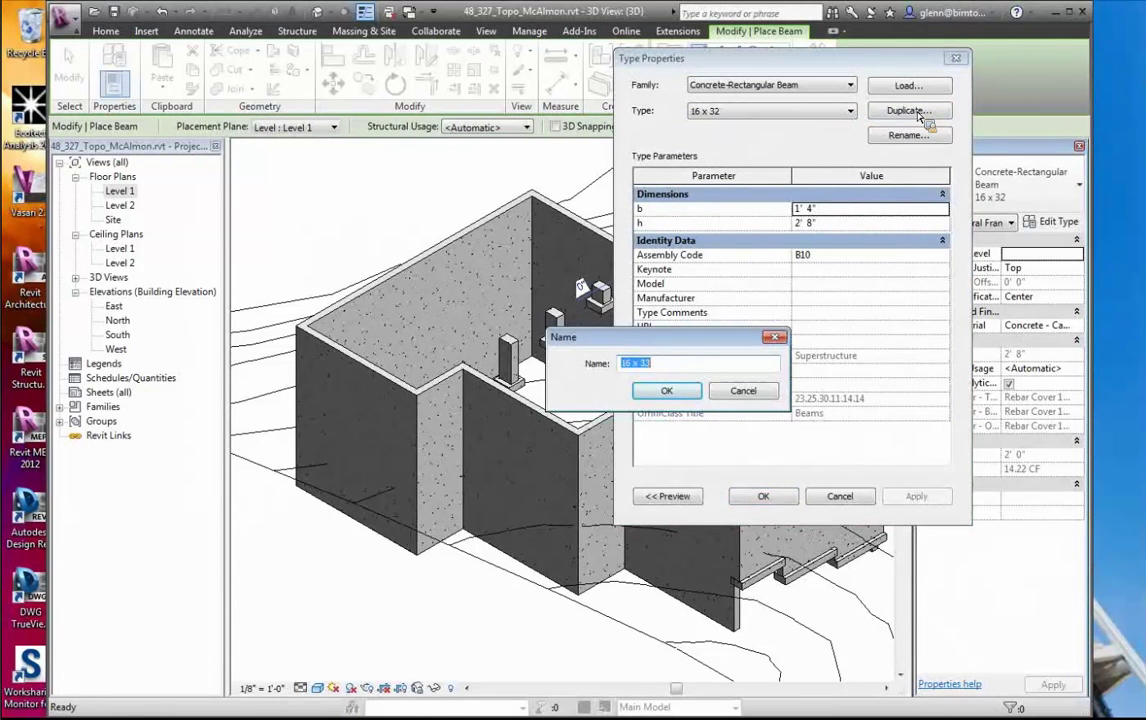
type("6\" x")
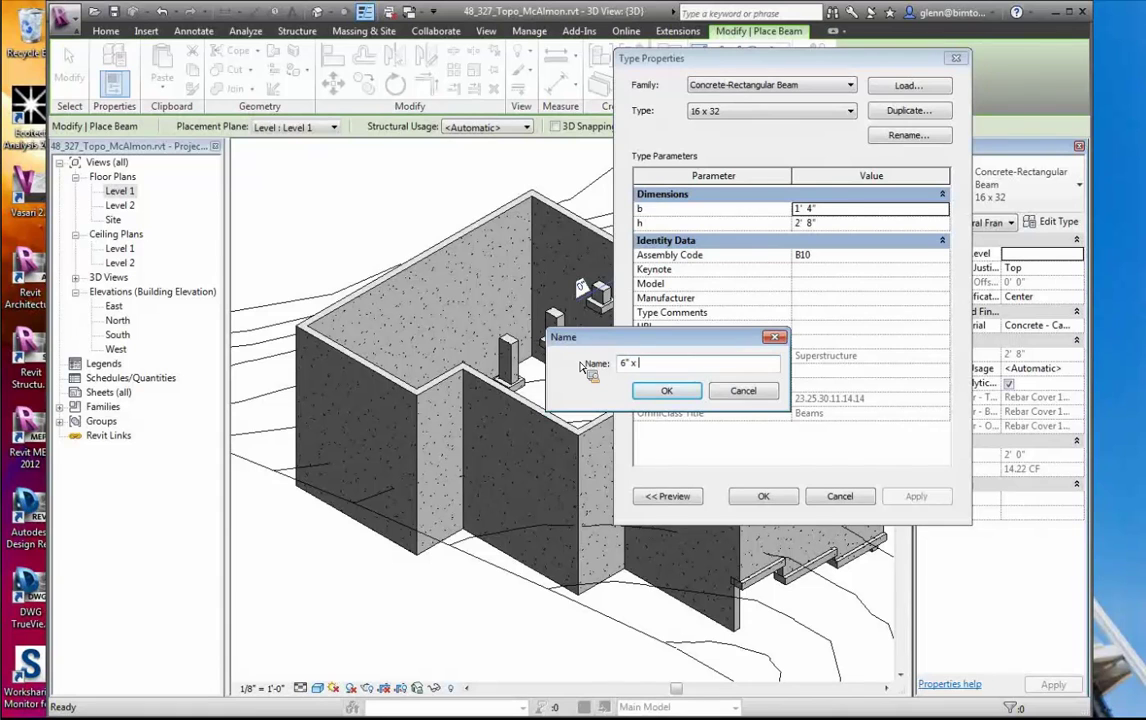
type(" 8\"")
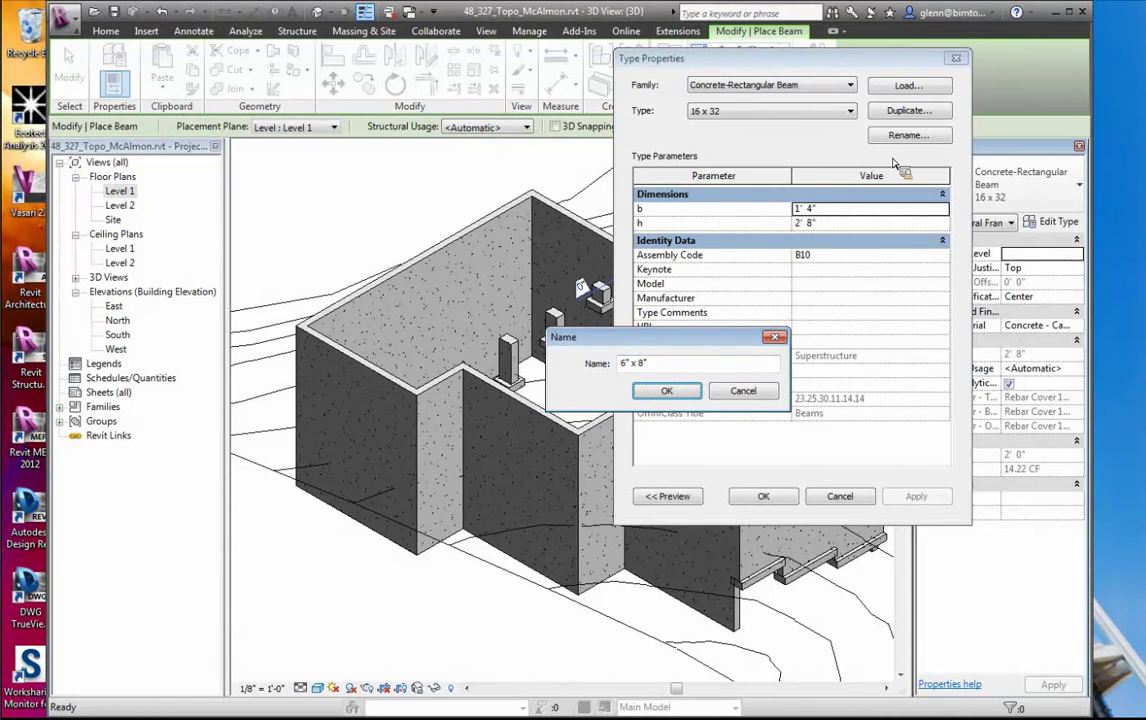
key("Return")
Try to set the new beam type's dimensions to 6" for b and 8" for h
left_click(851, 212)
type("0 6")
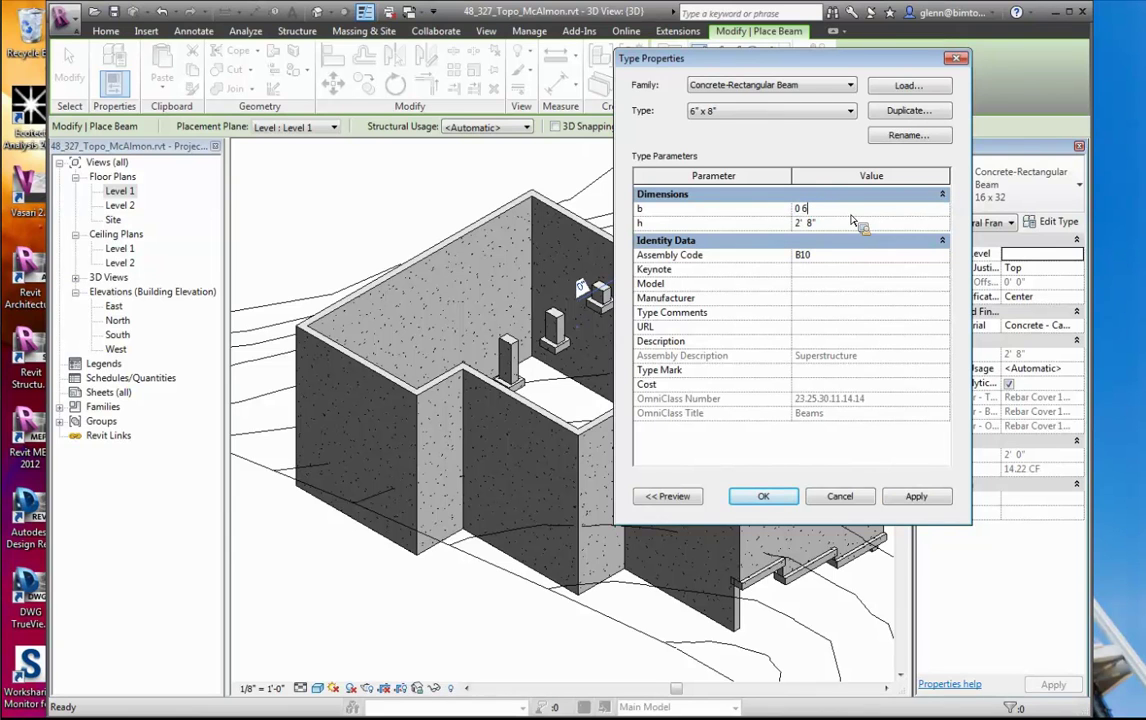
left_click(843, 224)
left_click(834, 215)
left_click(834, 215)
type("0 8")
left_click(834, 221)
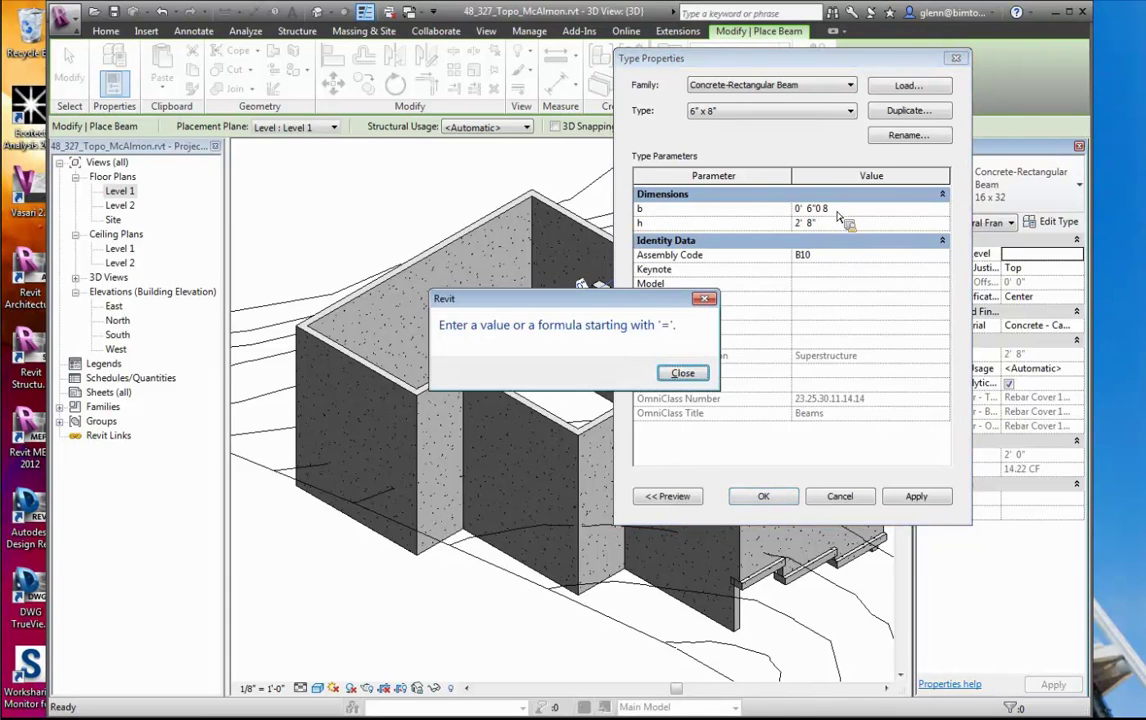
left_click(706, 371)
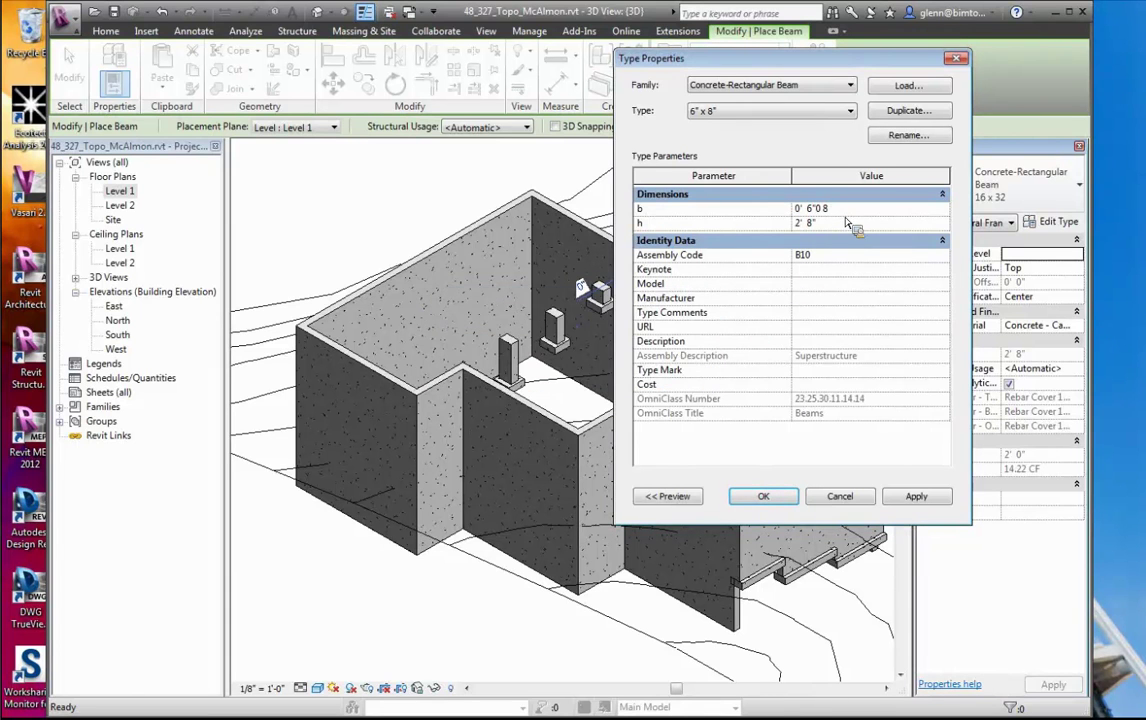
Set the 6" x 8" beam type's b to 0' 8" and h to 0' 6", accepting the type properties
type("0' 8")
left_click(834, 223)
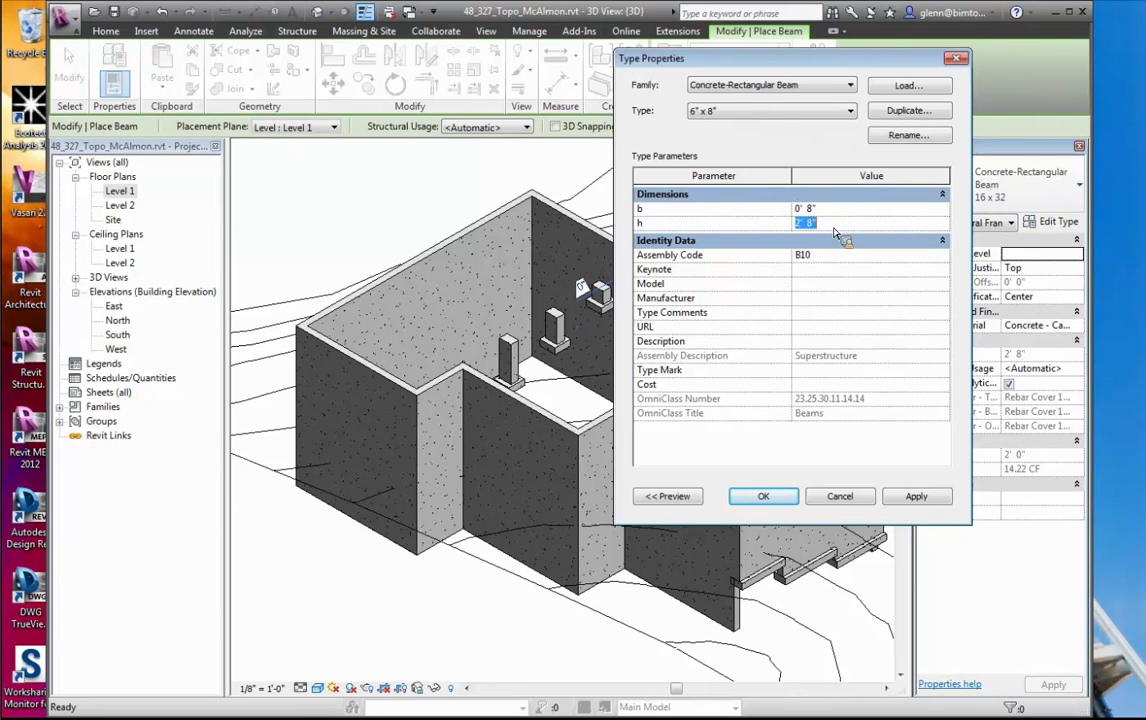
type("0")
left_click(763, 497)
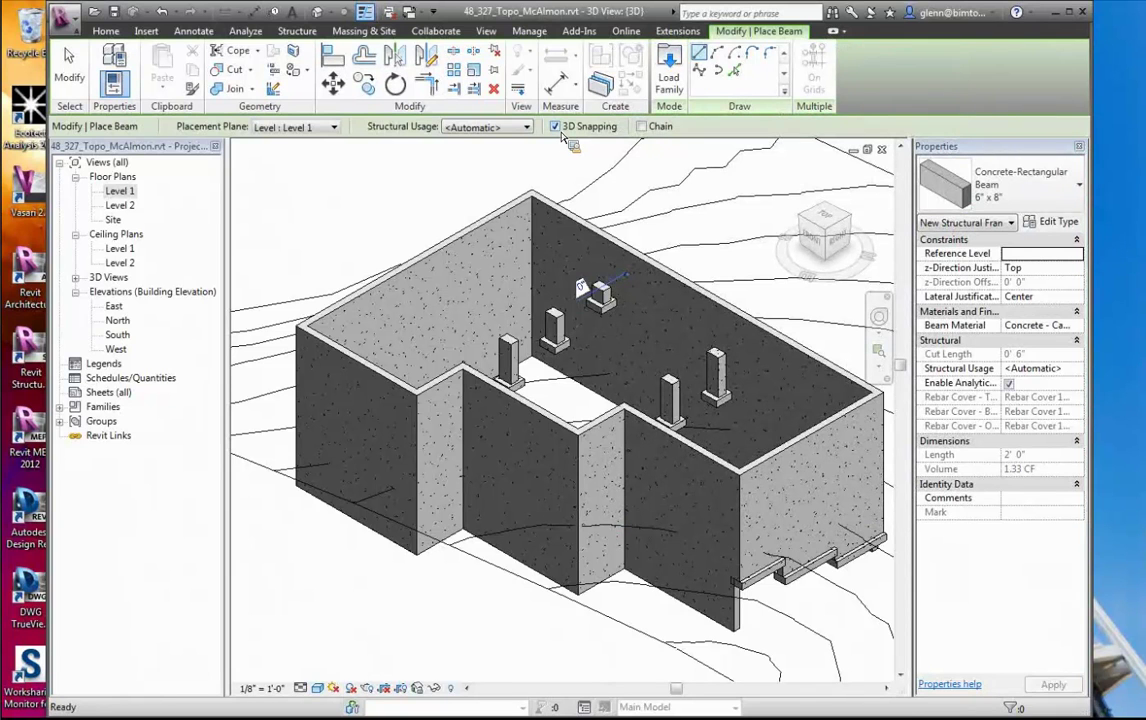
With 3D snapping on, place two parallel 6" x 8" beams spanning between the tops of the two lengthwise pairs of posts
left_click(601, 290)
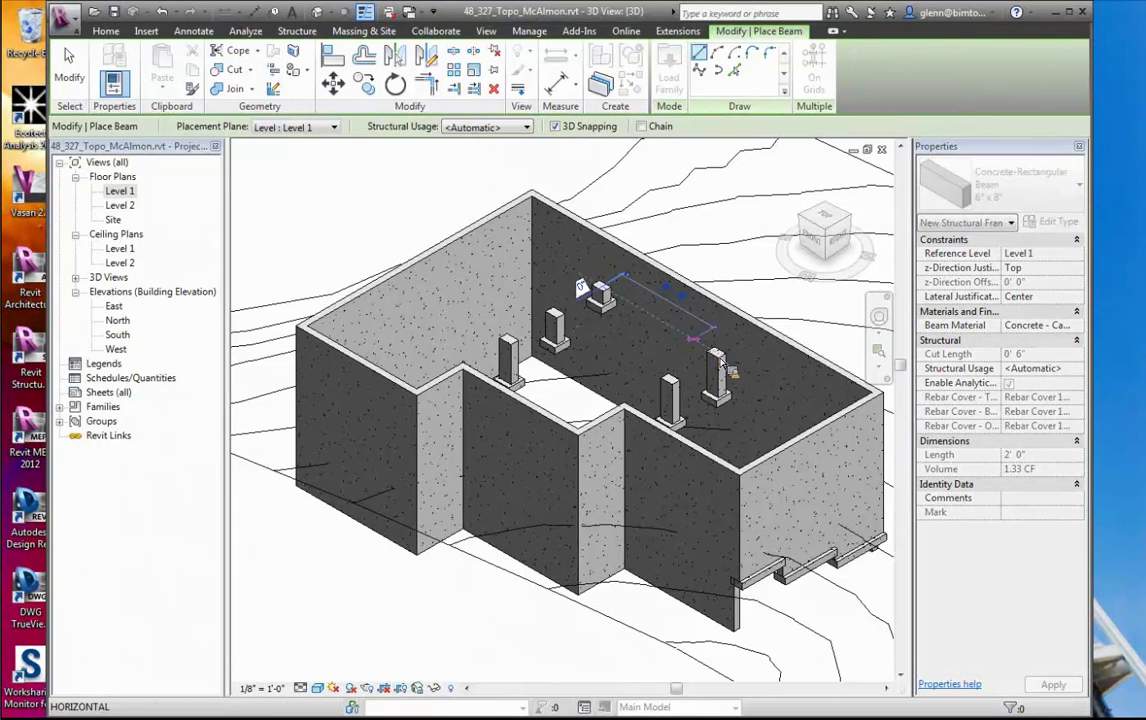
left_click(717, 355)
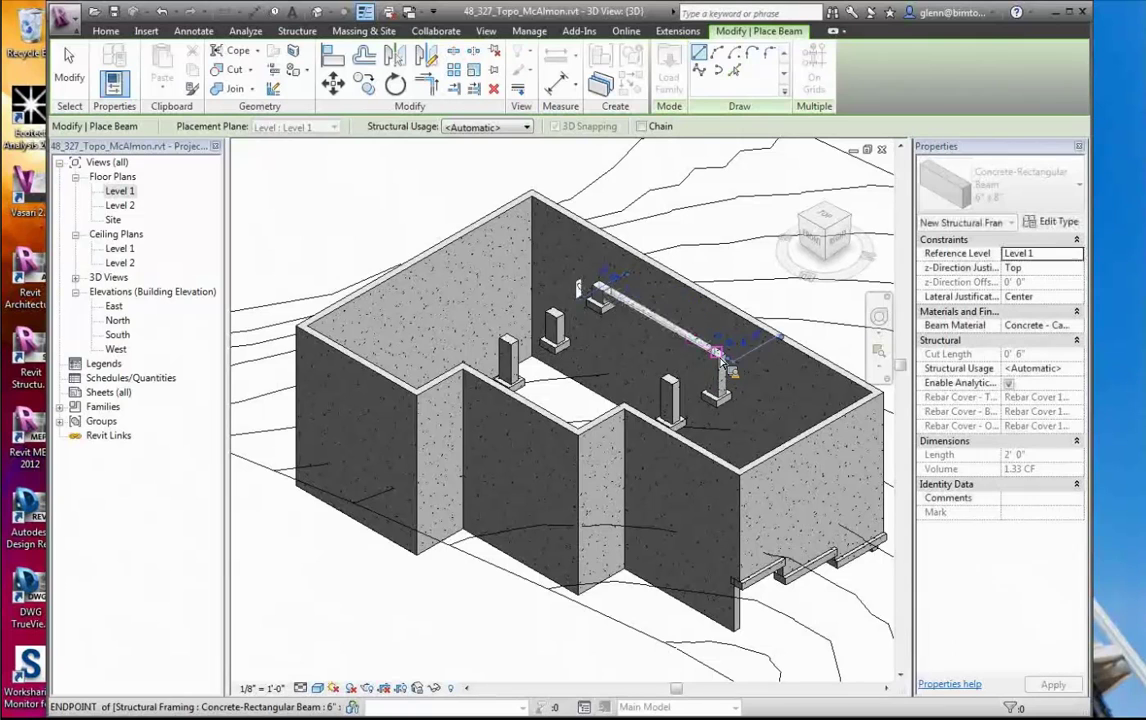
left_click(558, 320)
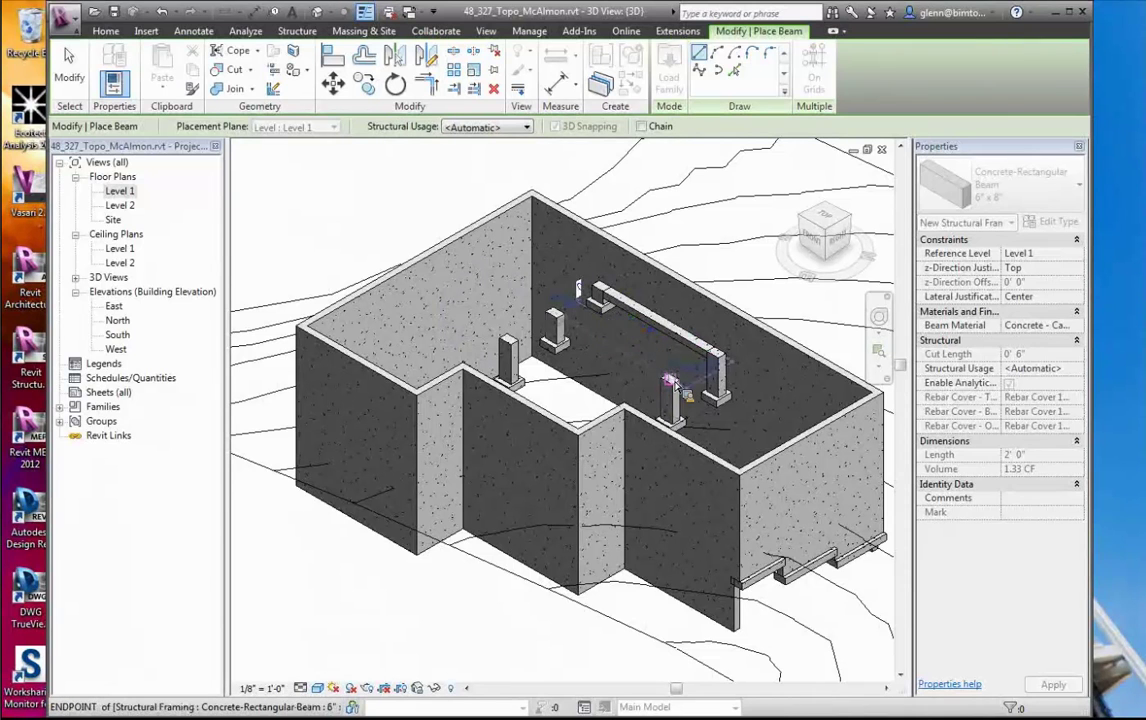
left_click(672, 381)
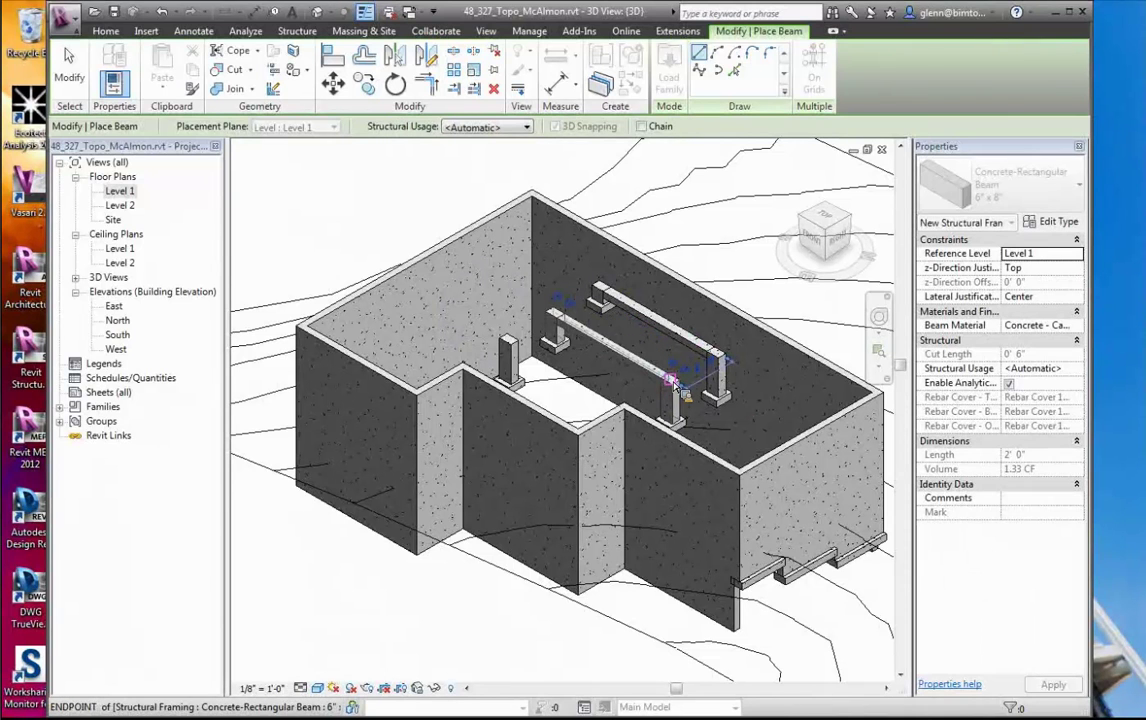
Extend both beam lines from their posts to the near end wall, and the rear line from the shortest post to the far end wall
left_click(718, 357)
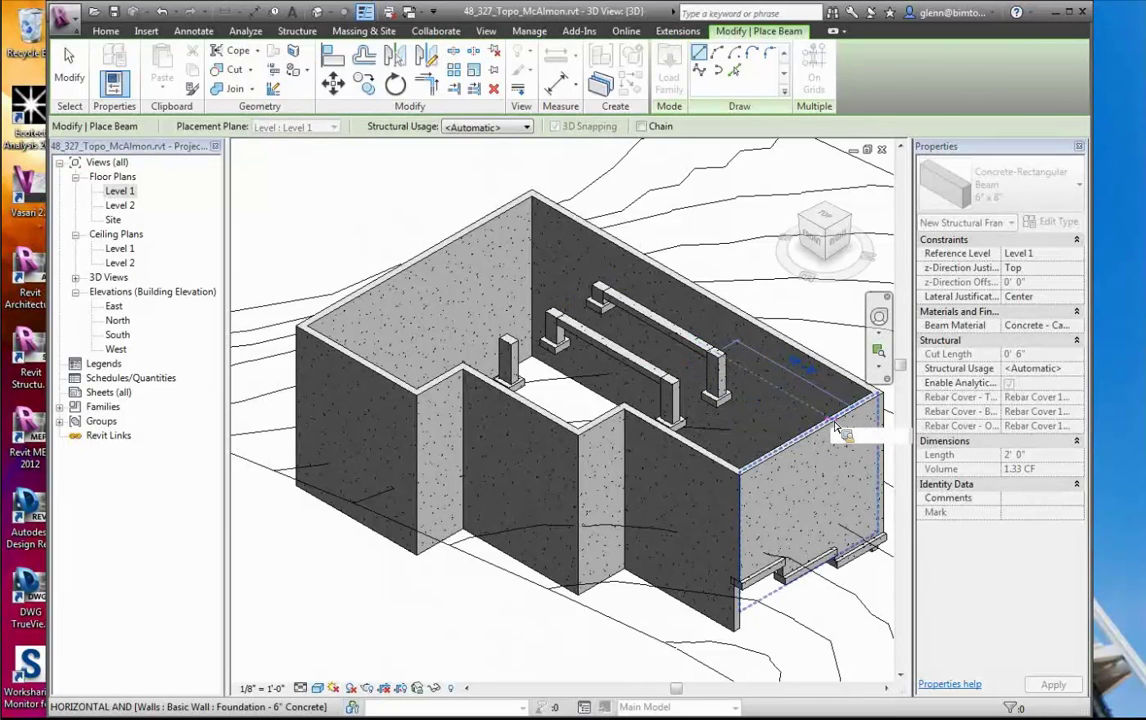
left_click(836, 428)
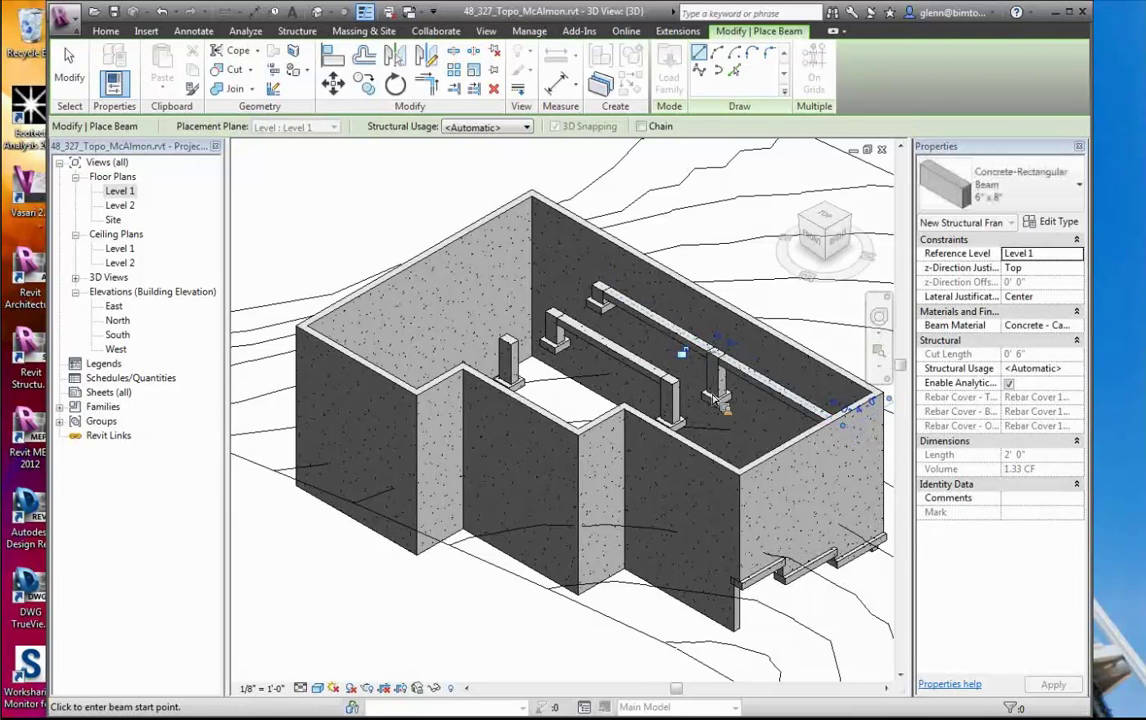
left_click(671, 380)
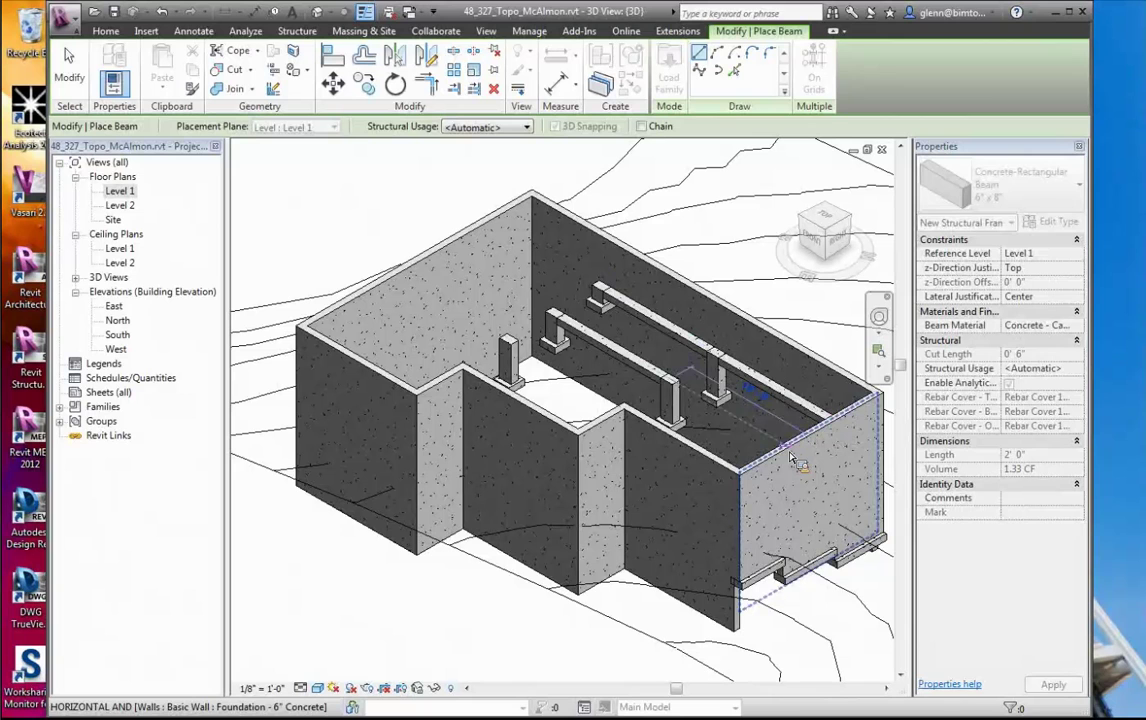
left_click(790, 458)
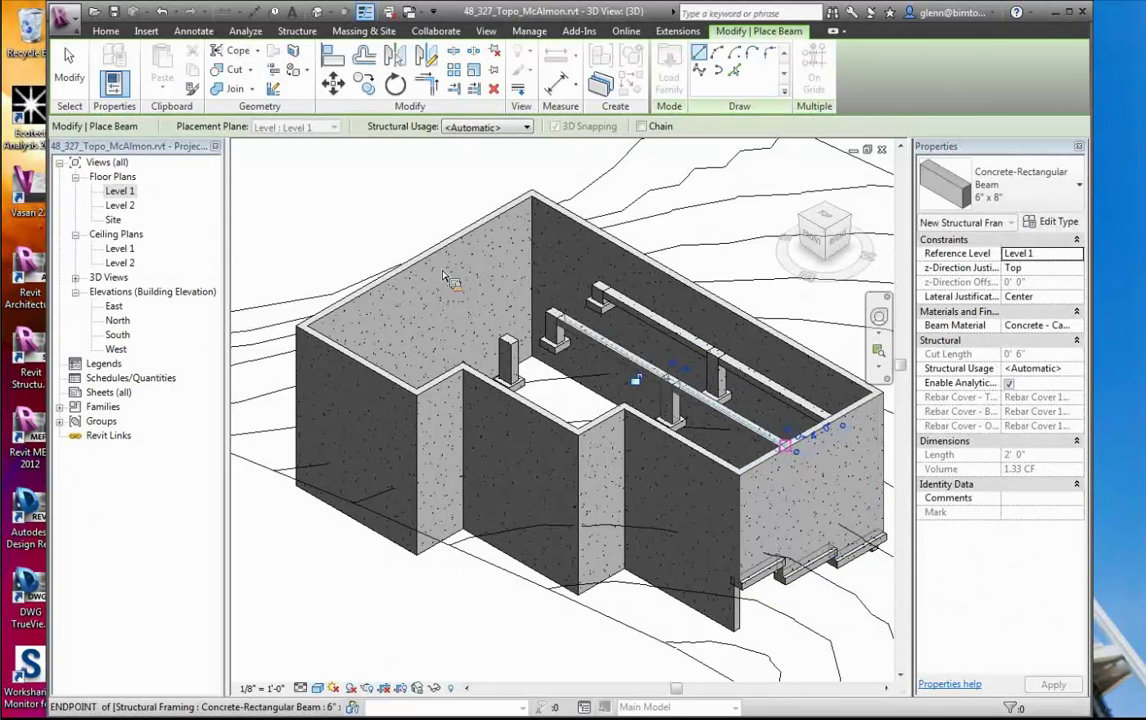
left_click(600, 290)
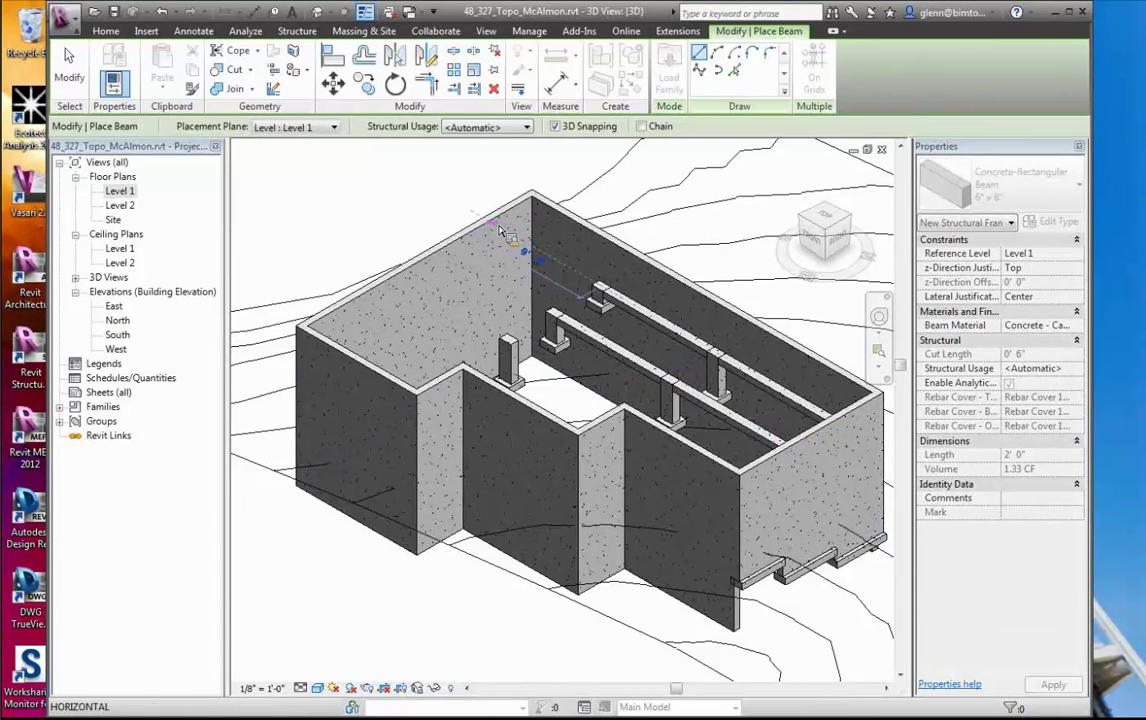
left_click(497, 227)
left_click(497, 228)
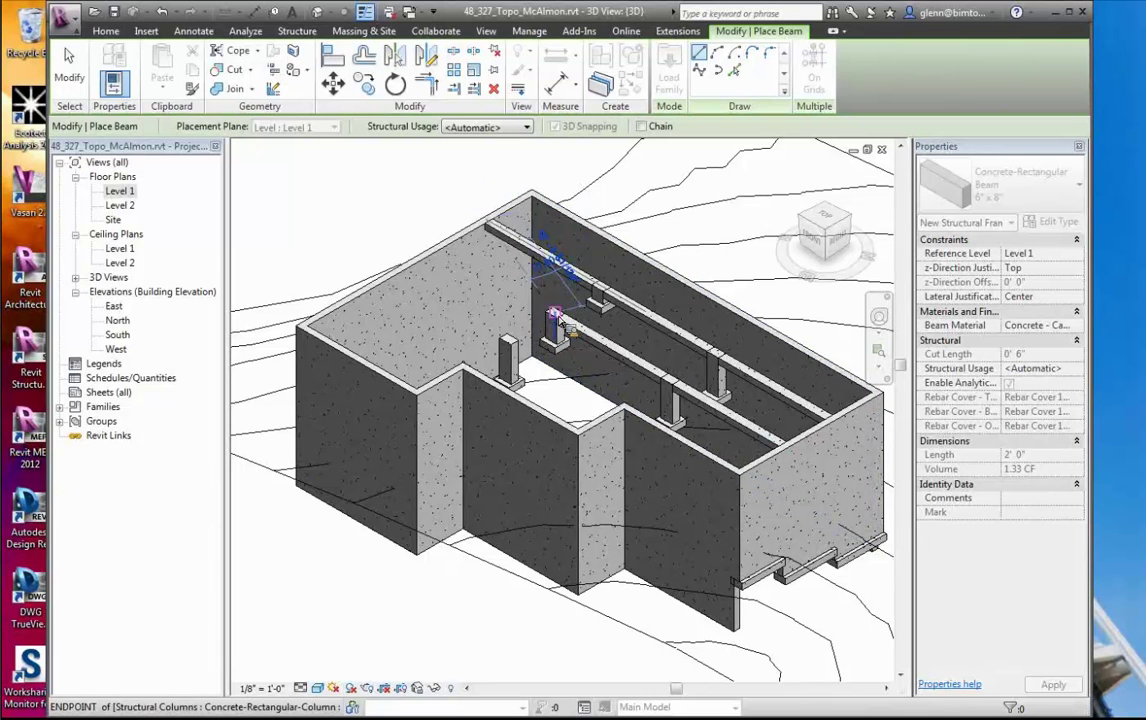
left_click(556, 318)
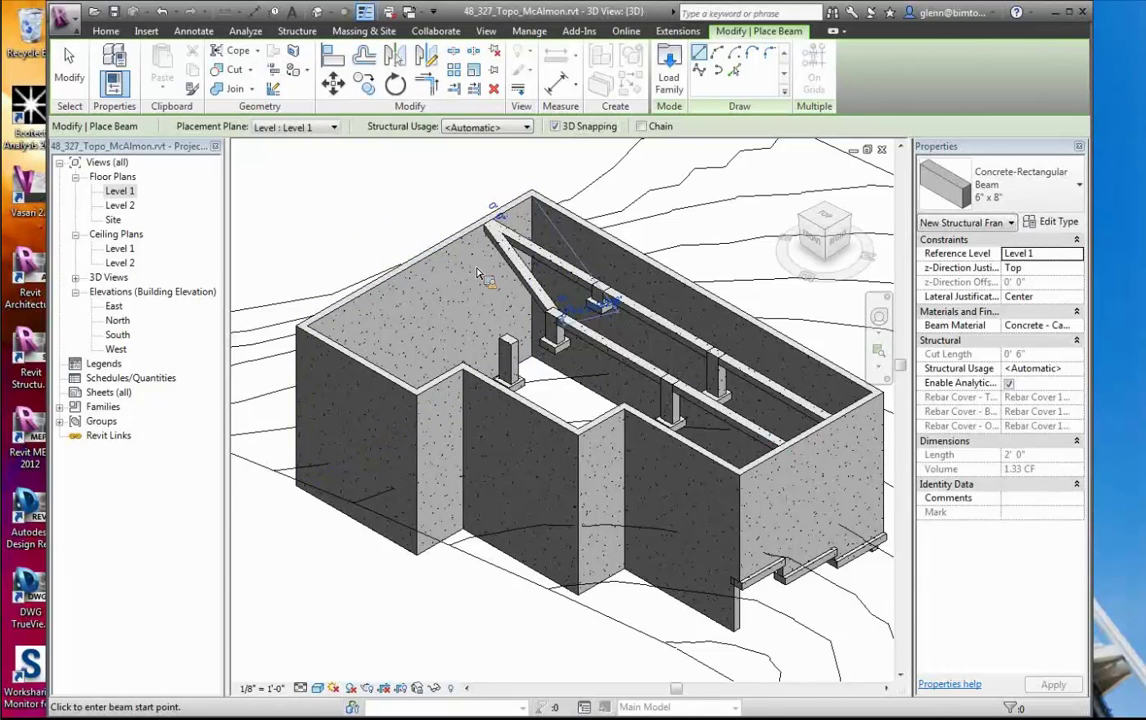
key("Escape")
key("Escape")
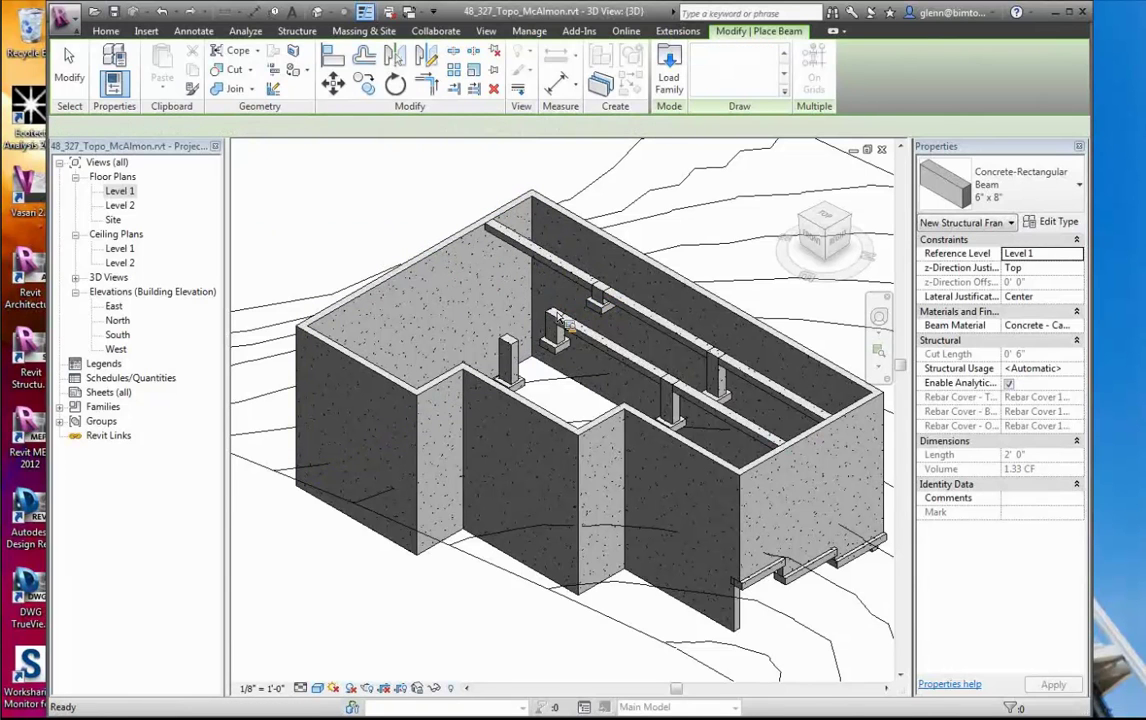